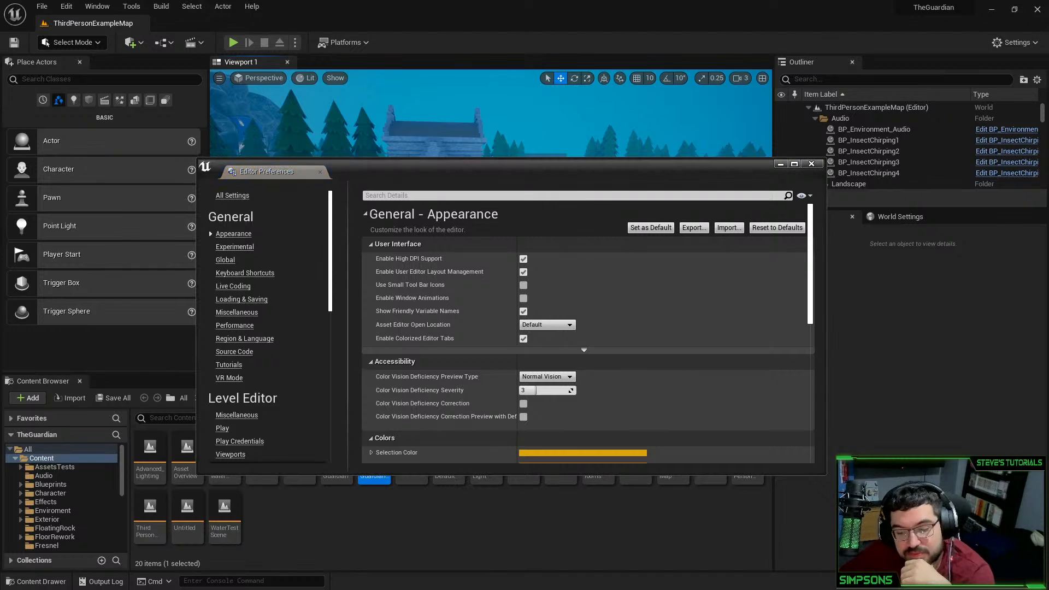
Move the Editor Preferences window aside and bring up the project's Maps & Modes settings to review the default maps
{"action": "left_click_drag", "start_coordinate": [404, 173], "coordinate": [0, 180]}
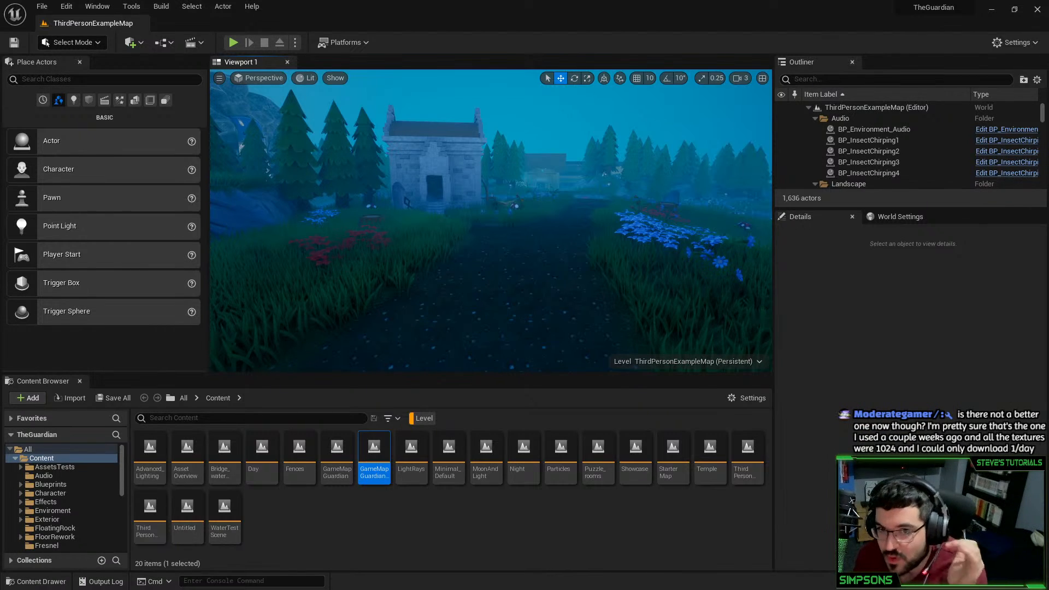
{"action": "left_click", "coordinate": [66, 6]}
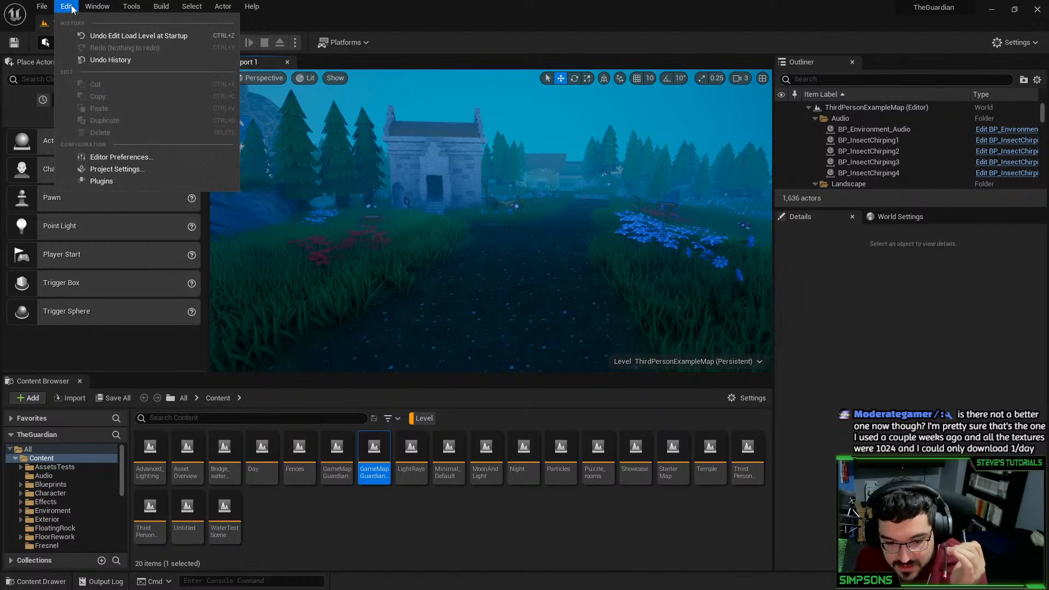
{"action": "left_click", "coordinate": [107, 170]}
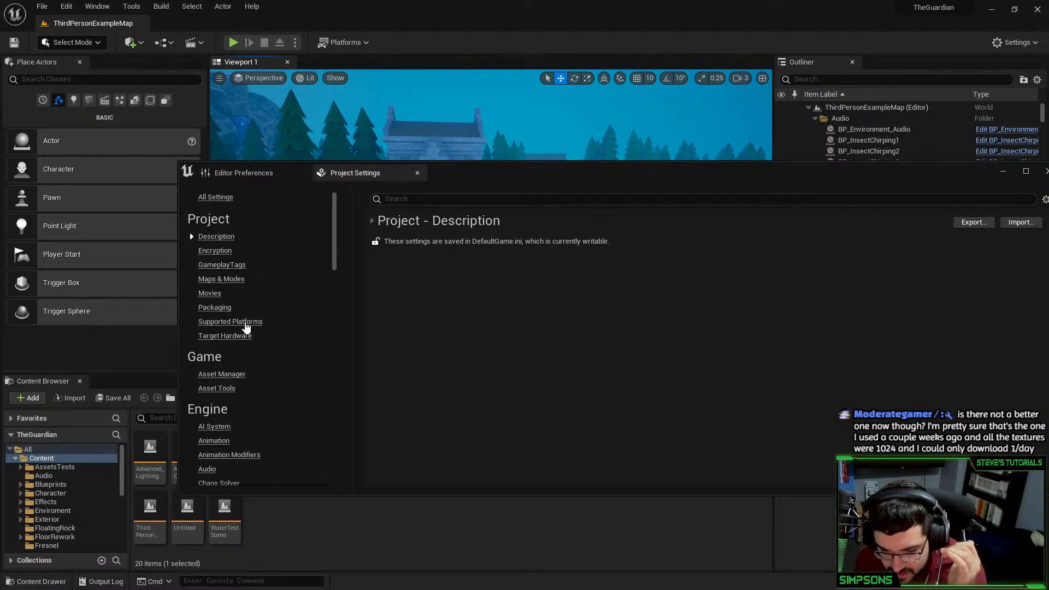
{"action": "left_click", "coordinate": [221, 280]}
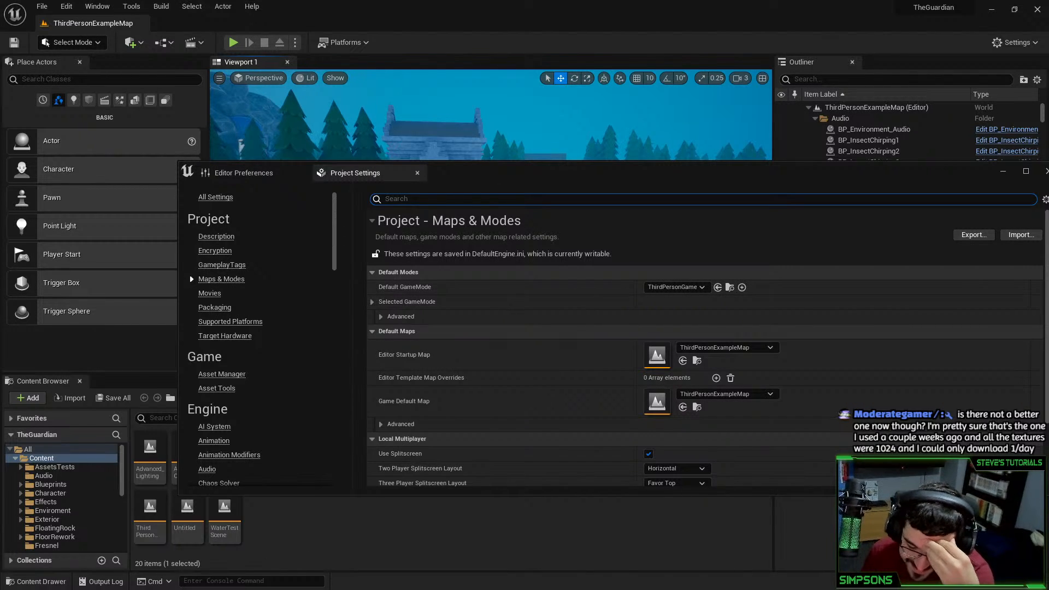
{"action": "left_click_drag", "start_coordinate": [449, 169], "coordinate": [358, 1]}
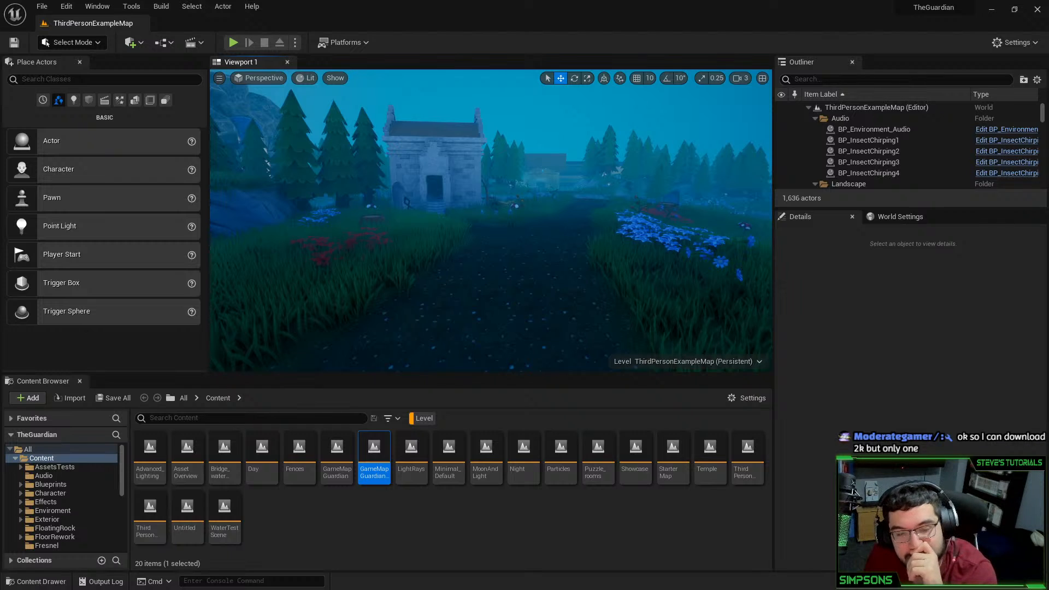
{"action": "key", "text": "w"}
{"action": "right_click_drag", "start_coordinate": [378, 193], "coordinate": [410, 167]}
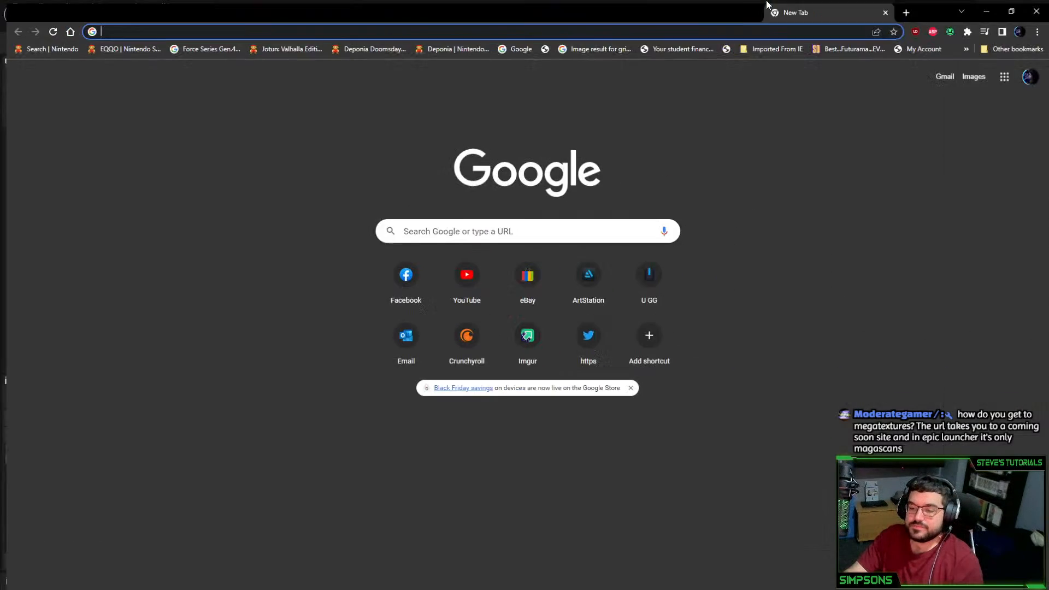
In Chrome, search Google for "megascan" and open the Quixel Megascans site from the results
{"action": "left_click", "coordinate": [594, 227]}
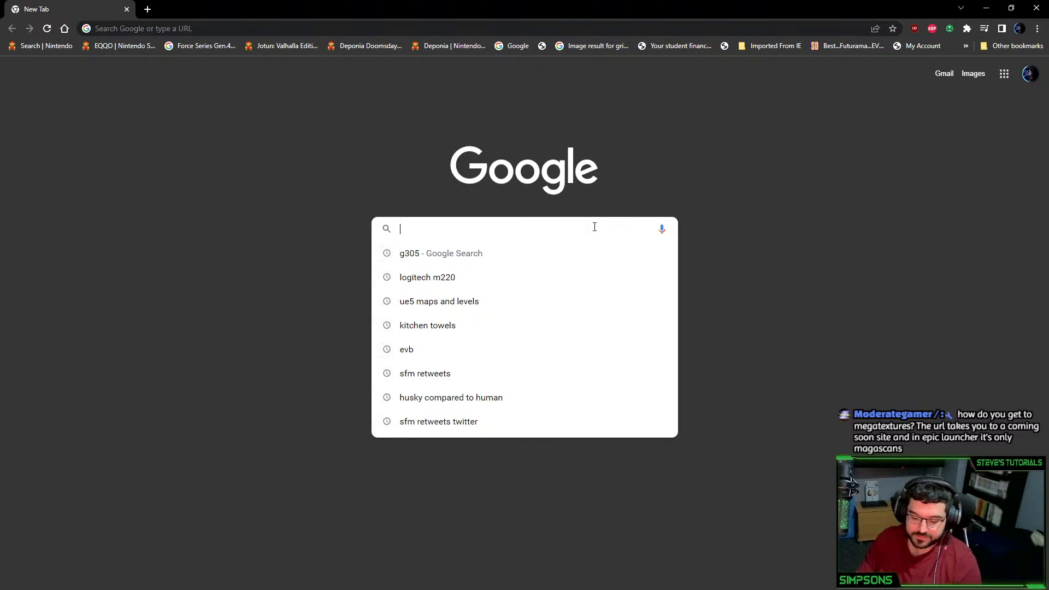
{"action": "type", "text": "megascan"}
{"action": "key", "text": "Return"}
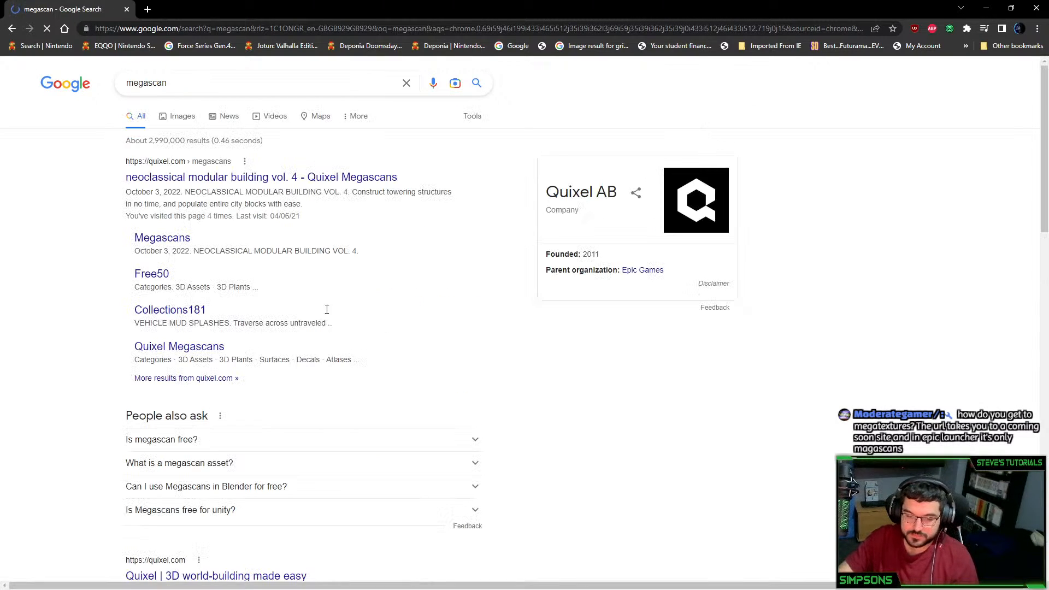
{"action": "left_click", "coordinate": [219, 180]}
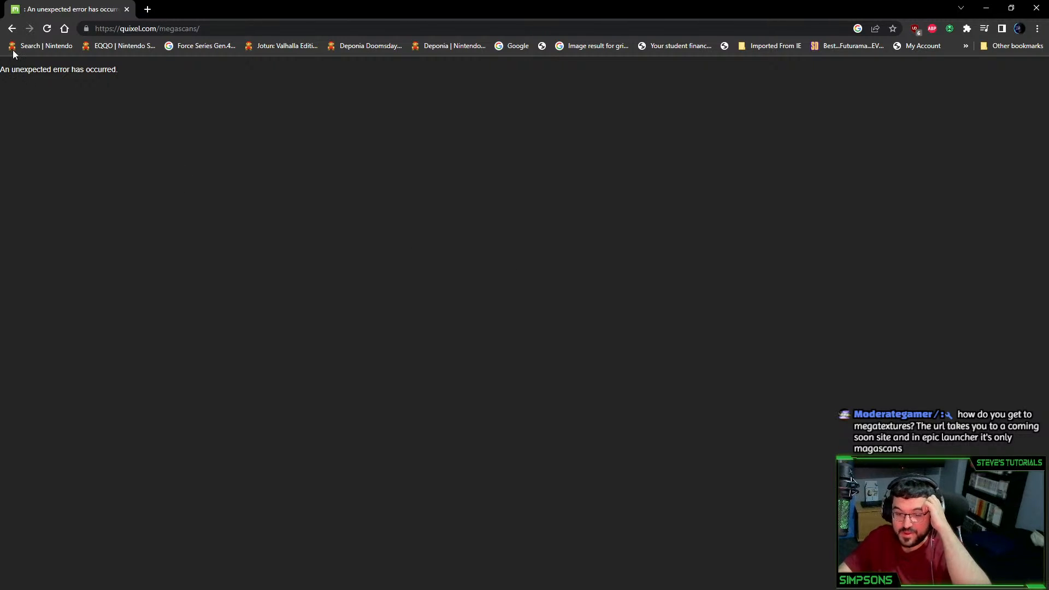
{"action": "left_click", "coordinate": [12, 28]}
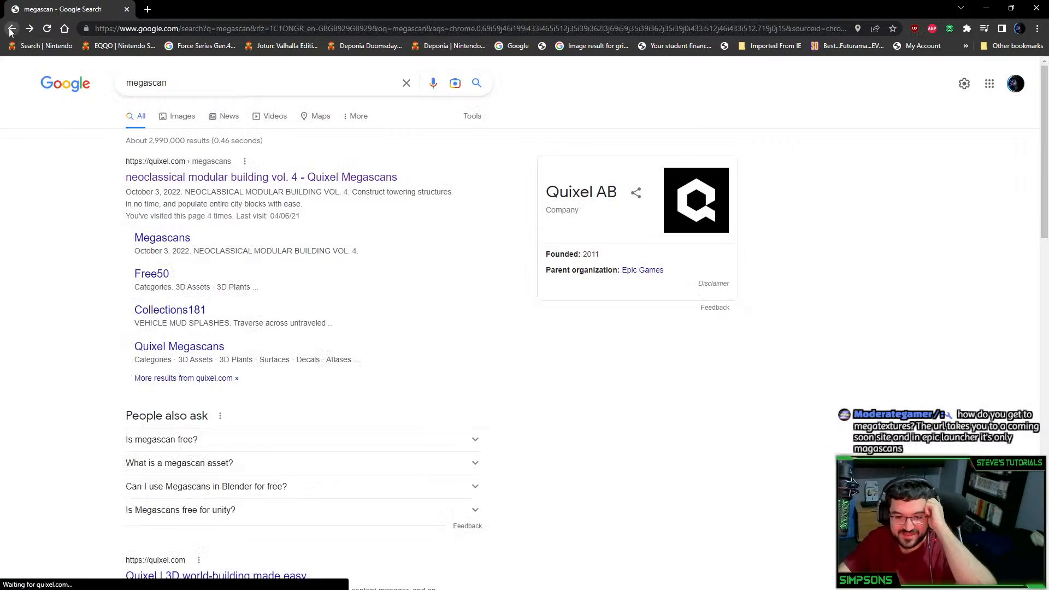
{"action": "left_click", "coordinate": [185, 236]}
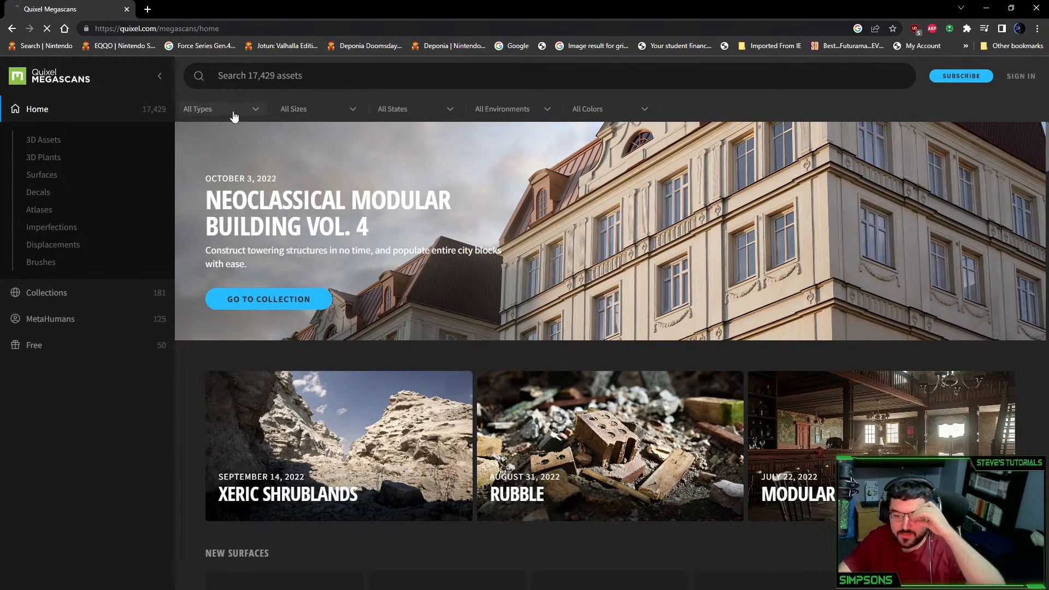
Search Megascans for "brick", narrow the results to Surfaces and Brick, and open the first trending Brick Wall surface
{"action": "left_click", "coordinate": [266, 83]}
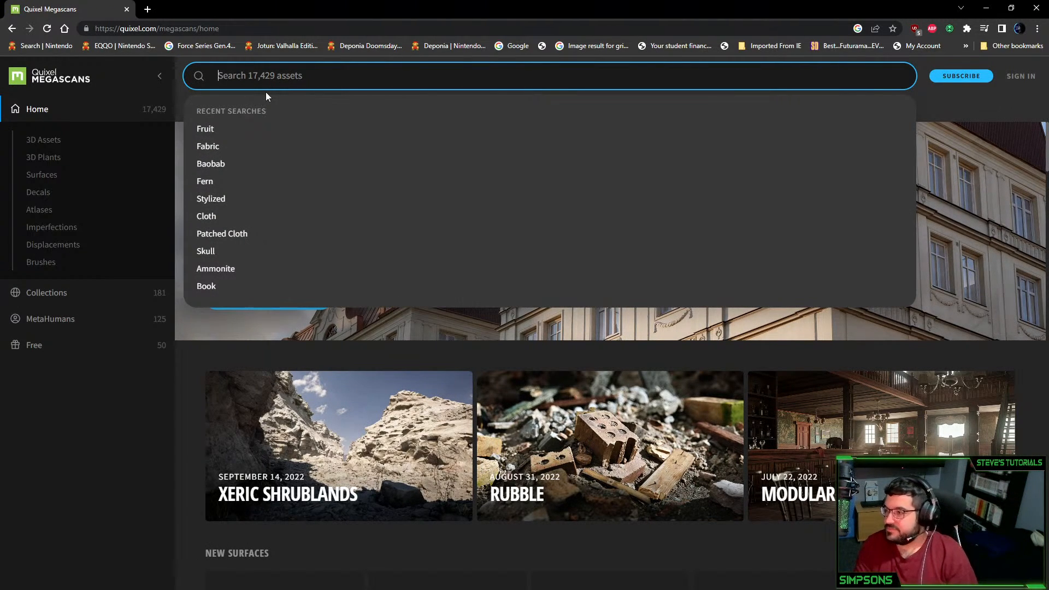
{"action": "type", "text": "brick"}
{"action": "key", "text": "Return"}
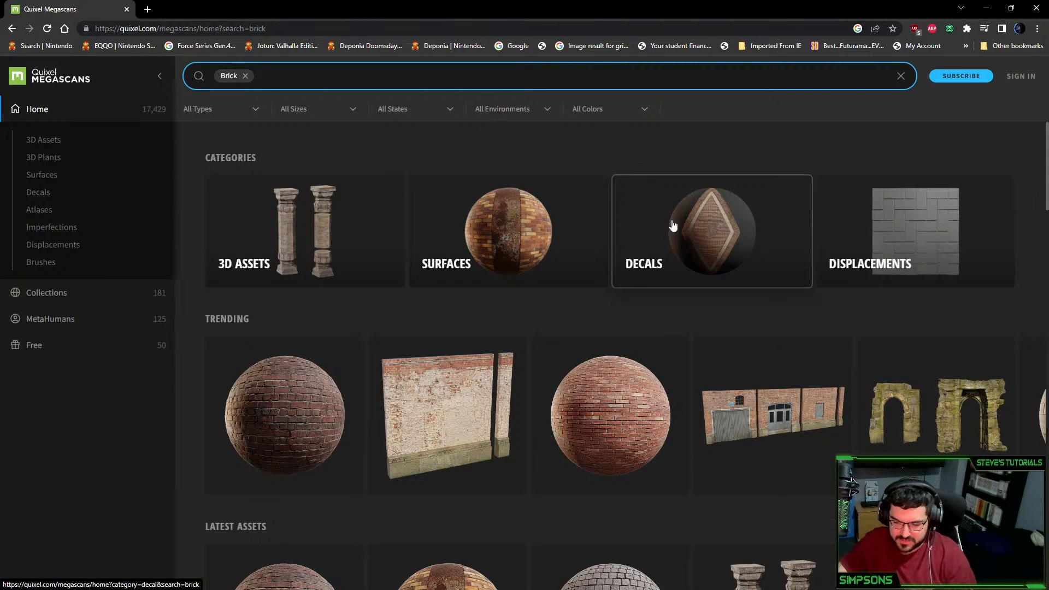
{"action": "left_click", "coordinate": [501, 232]}
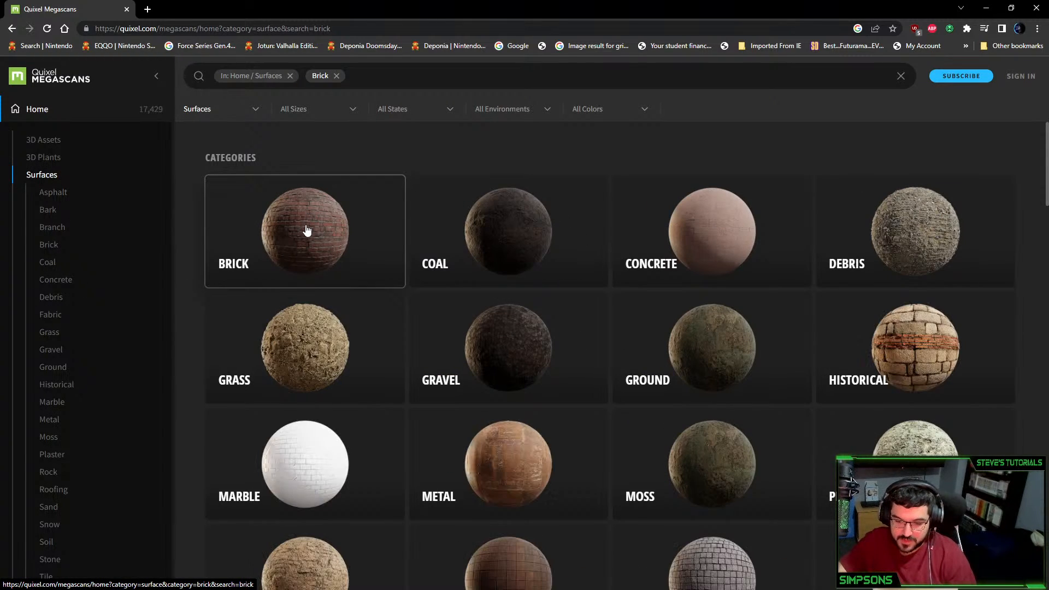
{"action": "left_click", "coordinate": [306, 230]}
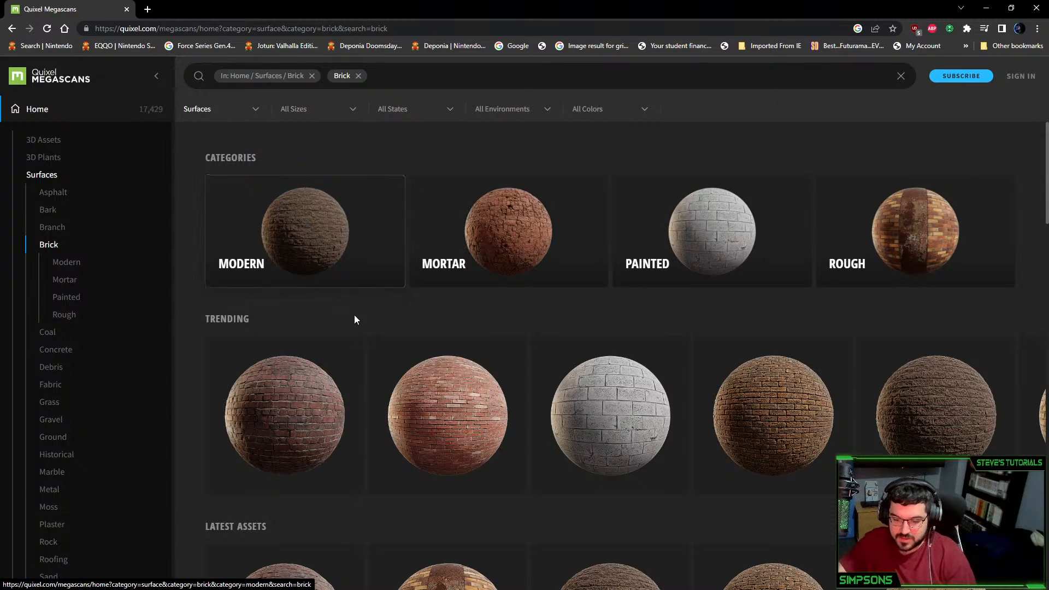
{"action": "left_click", "coordinate": [310, 401]}
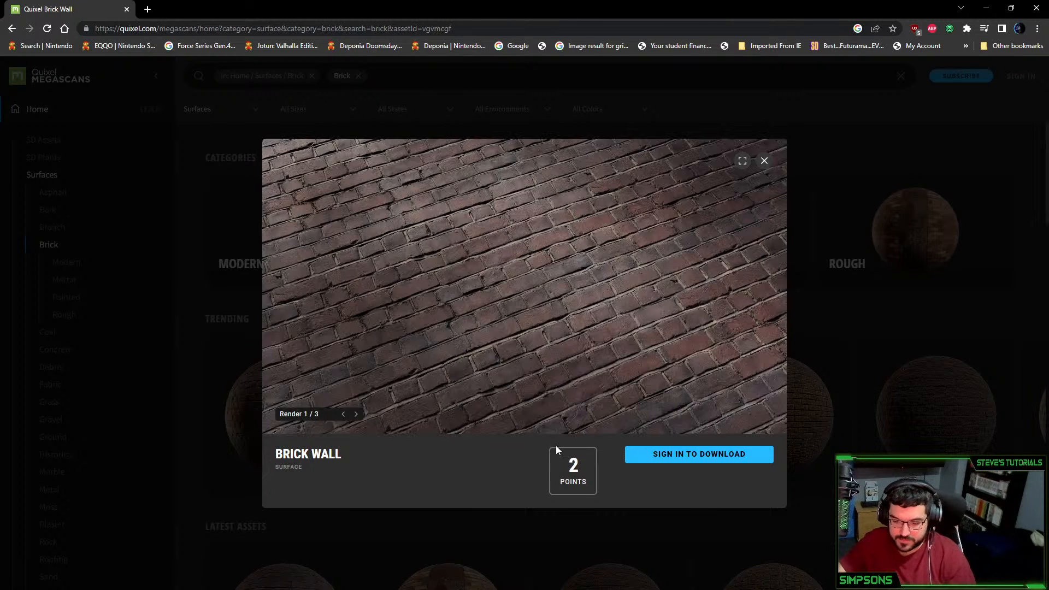
Sign in to Quixel with Epic Games and accept the Content License Agreement
{"action": "left_click", "coordinate": [651, 454]}
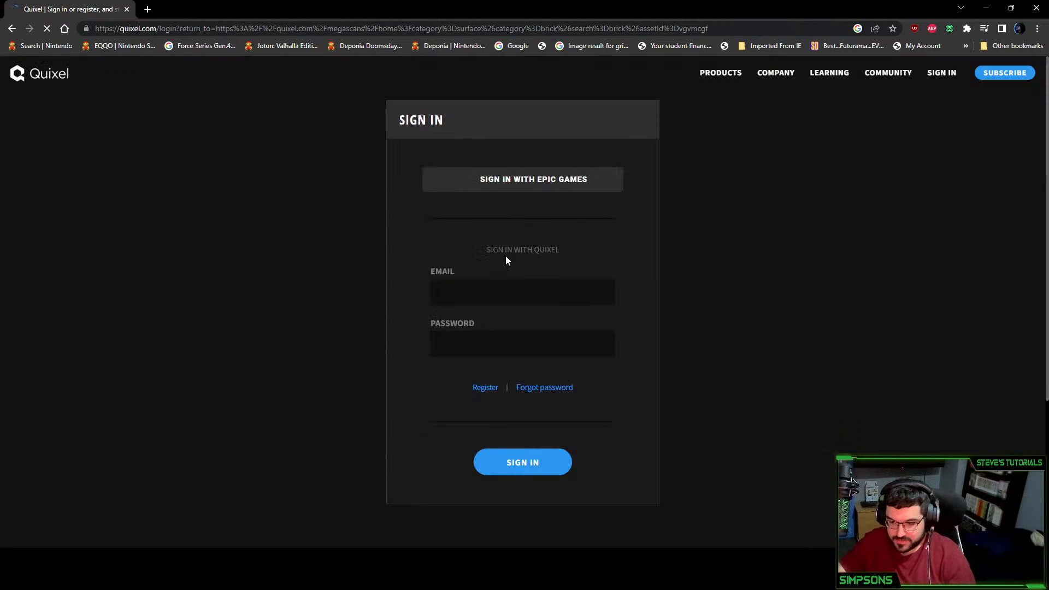
{"action": "left_click", "coordinate": [520, 197]}
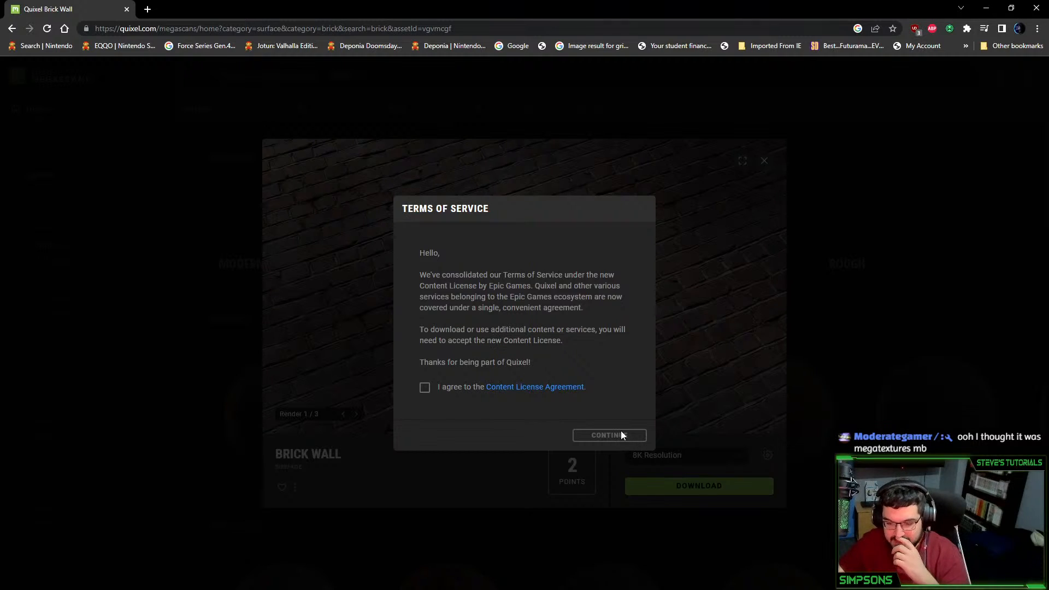
{"action": "left_click", "coordinate": [425, 388]}
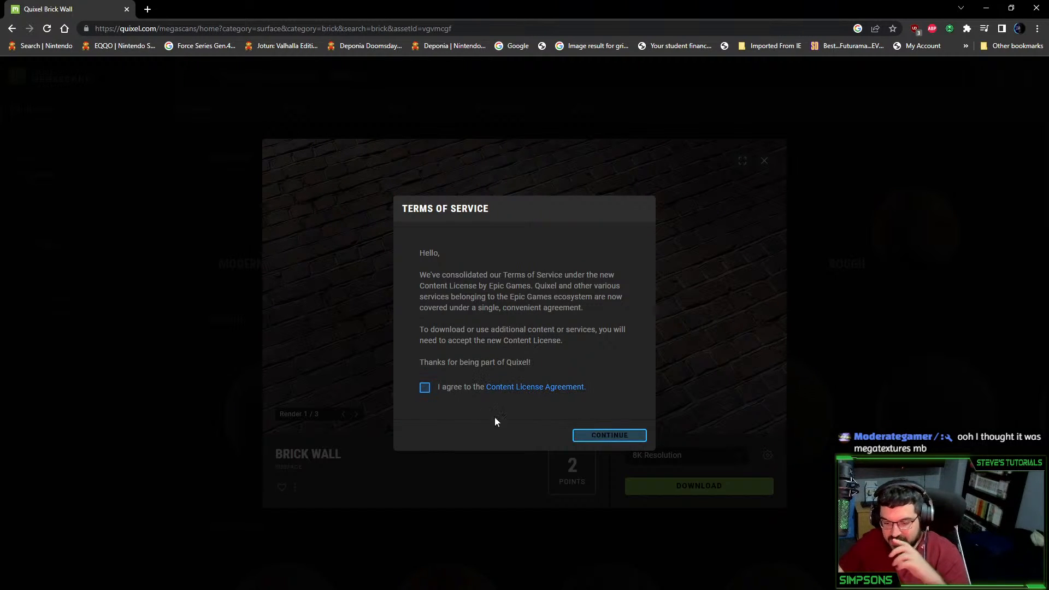
{"action": "left_click", "coordinate": [601, 432]}
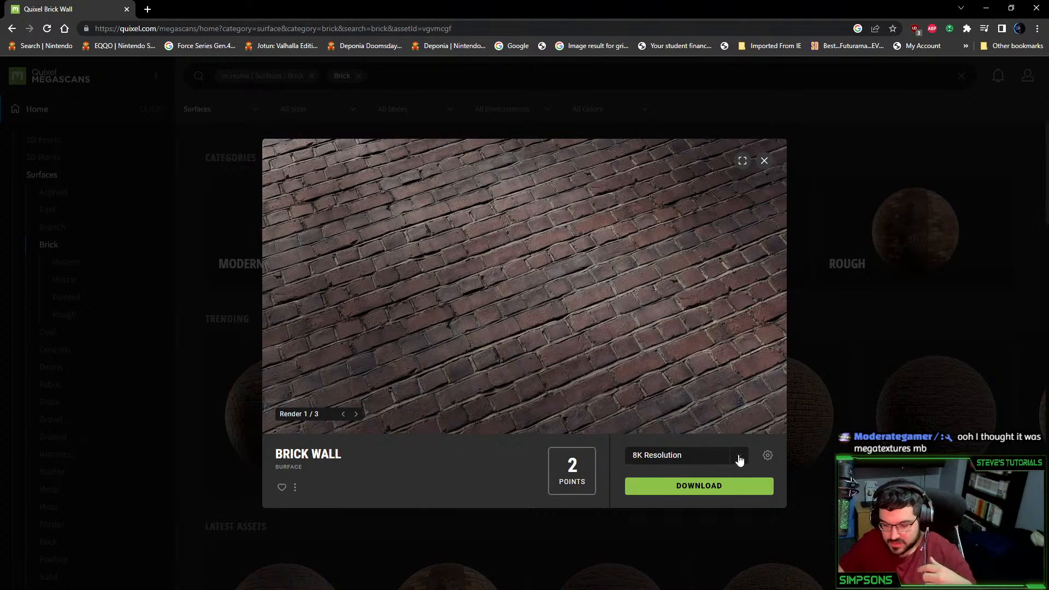
Download the Brick Wall surface at 2K resolution and show the downloaded zip in its folder
{"action": "left_click", "coordinate": [693, 453]}
{"action": "left_click", "coordinate": [679, 396]}
{"action": "left_click", "coordinate": [716, 486]}
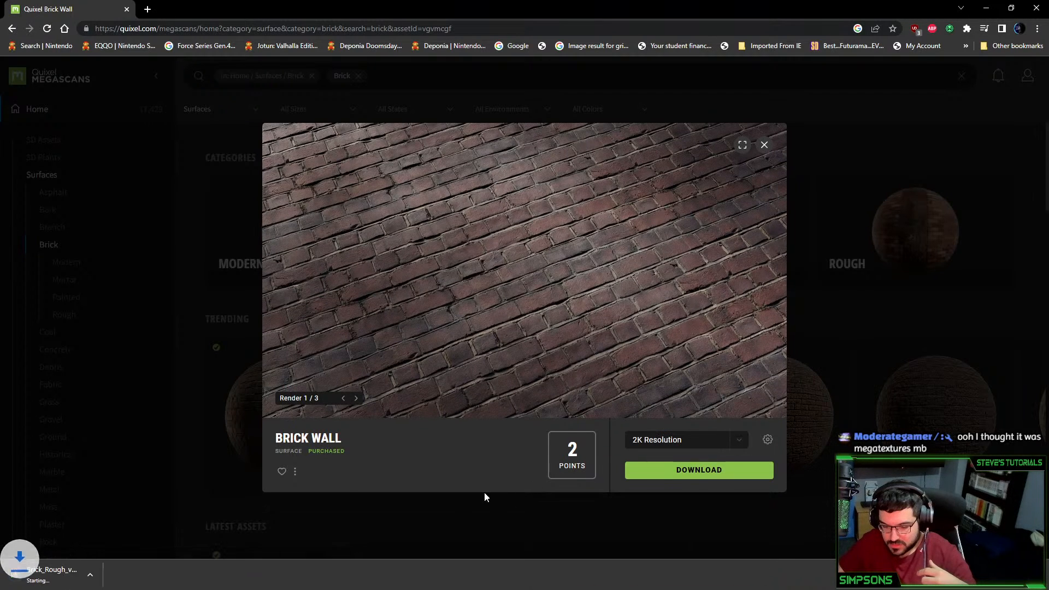
{"action": "left_click", "coordinate": [116, 575]}
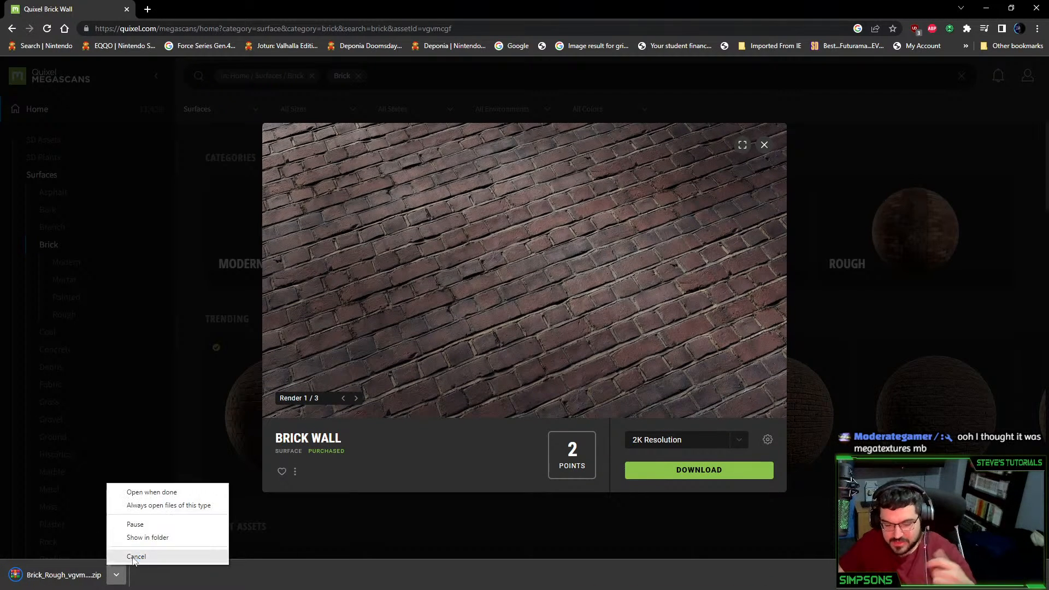
{"action": "left_click", "coordinate": [149, 544]}
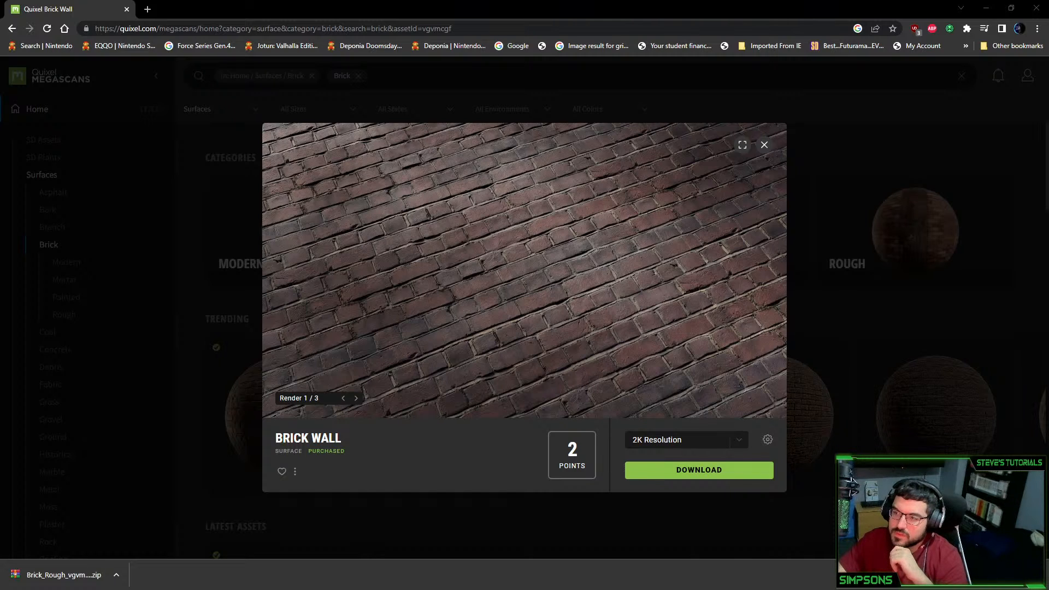
Open the downloaded brick surface's preview image, examine it up close, and close it
{"action": "left_click_drag", "start_coordinate": [531, 0], "coordinate": [353, 0]}
{"action": "double_click", "coordinate": [106, 174]}
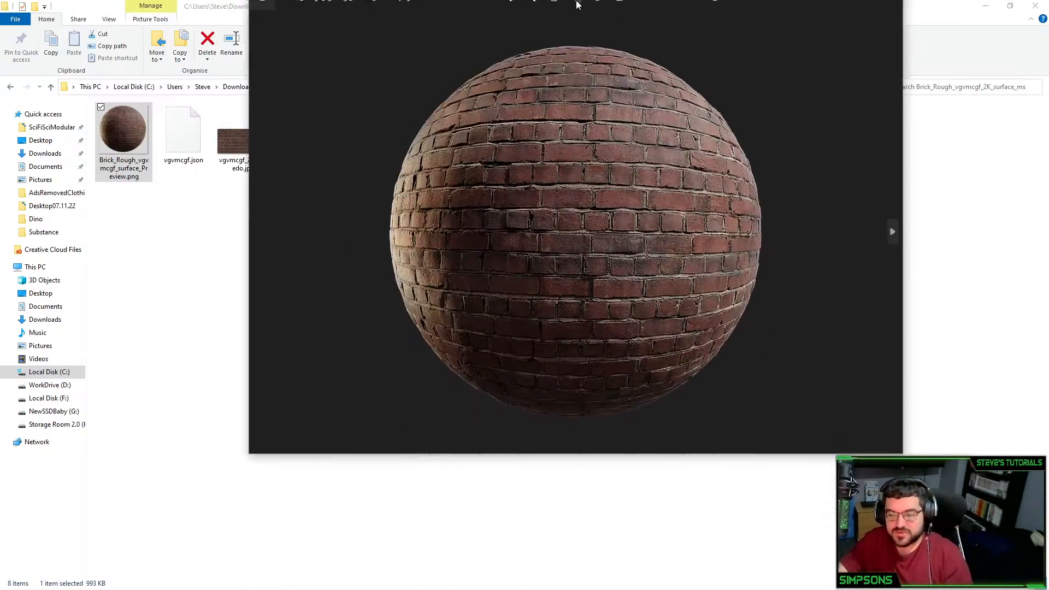
{"action": "scroll", "coordinate": [470, 270], "scroll_direction": "up", "scroll_amount": 6, "text": "ctrl"}
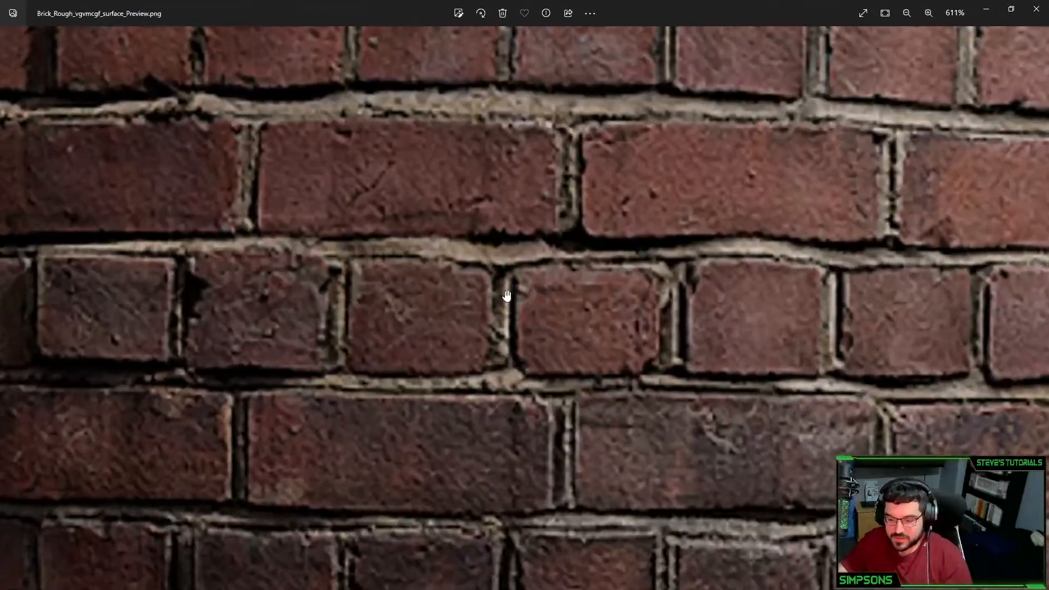
{"action": "left_click", "coordinate": [1037, 9]}
{"action": "left_click", "coordinate": [506, 384]}
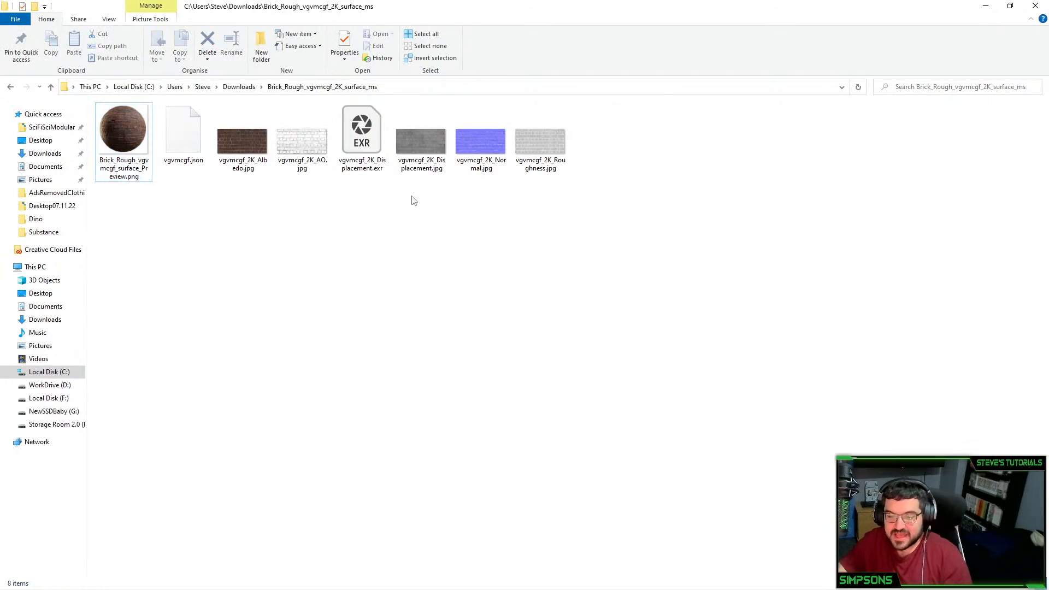
Open the brick's 2K Albedo map and examine its detail up close
{"action": "double_click", "coordinate": [249, 148]}
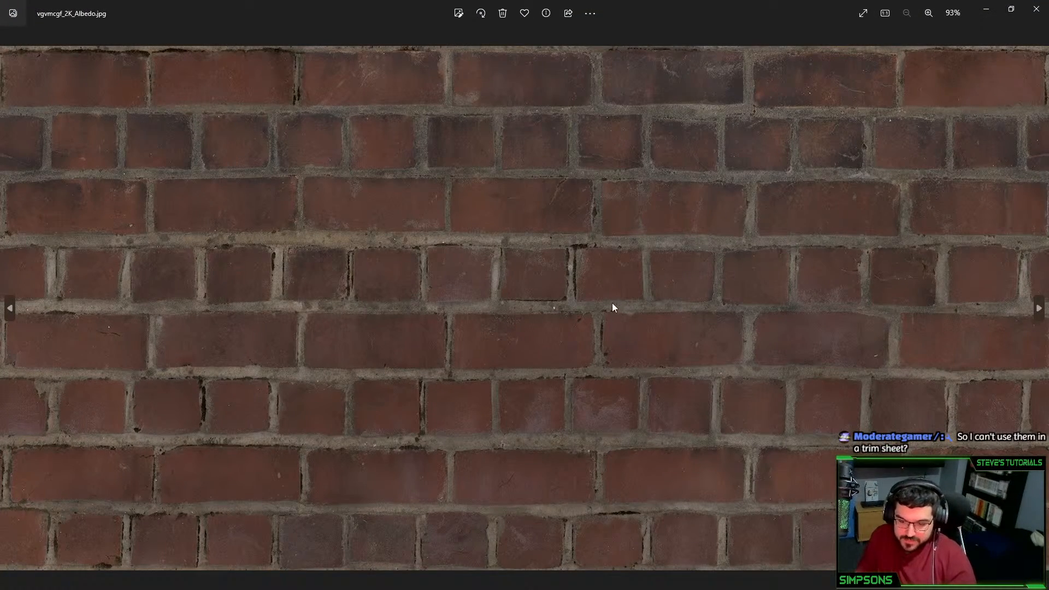
{"action": "scroll", "coordinate": [580, 336], "scroll_direction": "up", "scroll_amount": 1}
{"action": "scroll", "coordinate": [546, 369], "scroll_direction": "down", "scroll_amount": 1}
{"action": "scroll", "coordinate": [545, 372], "scroll_direction": "up", "scroll_amount": 1}
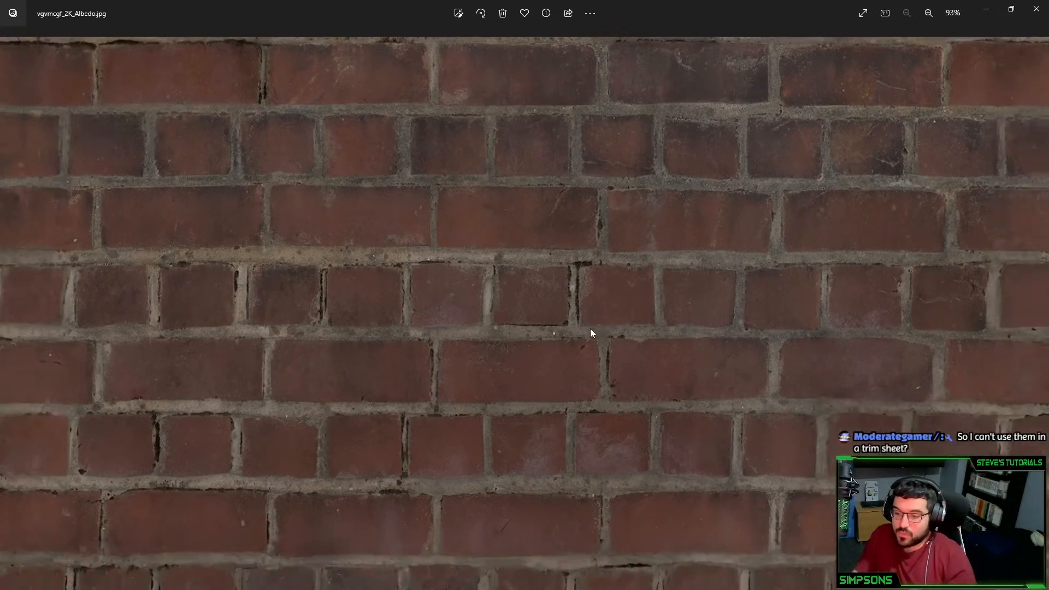
{"action": "scroll", "coordinate": [528, 311], "scroll_direction": "down", "scroll_amount": 1}
Browse through the AO, Displacement, Normal and Roughness maps of the brick surface, then close the image viewer
{"action": "key", "text": "Right"}
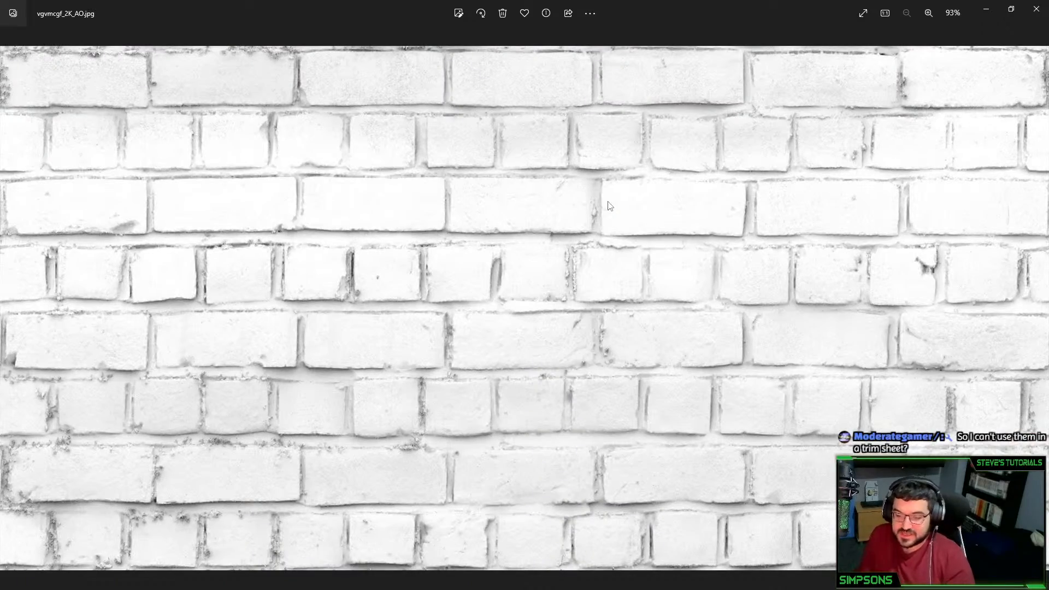
{"action": "key", "text": "Left"}
{"action": "key", "text": "Right"}
{"action": "key", "text": "Right"}
{"action": "key", "text": "Right"}
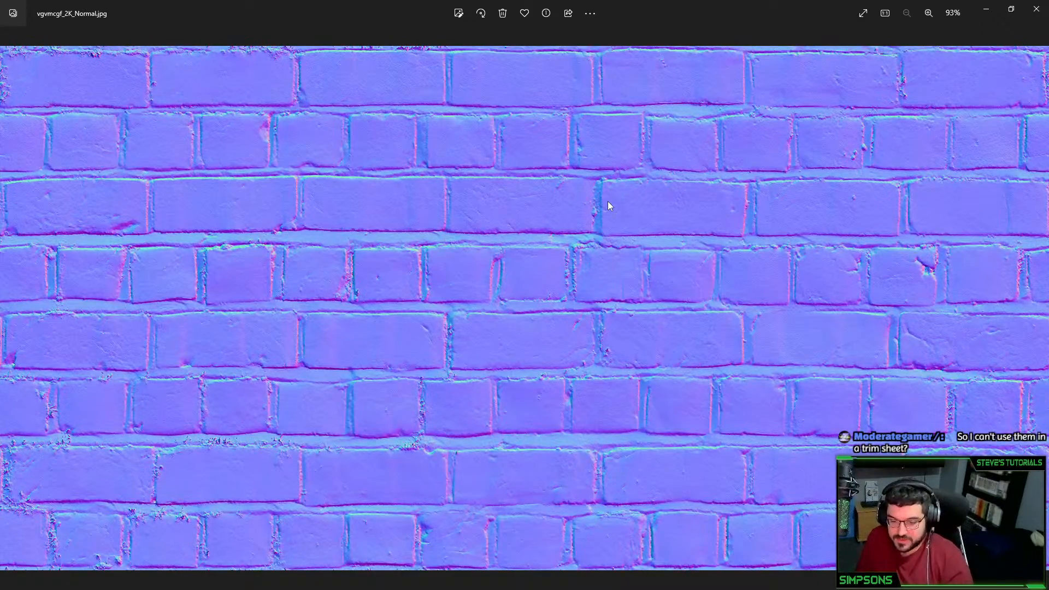
{"action": "key", "text": "Right"}
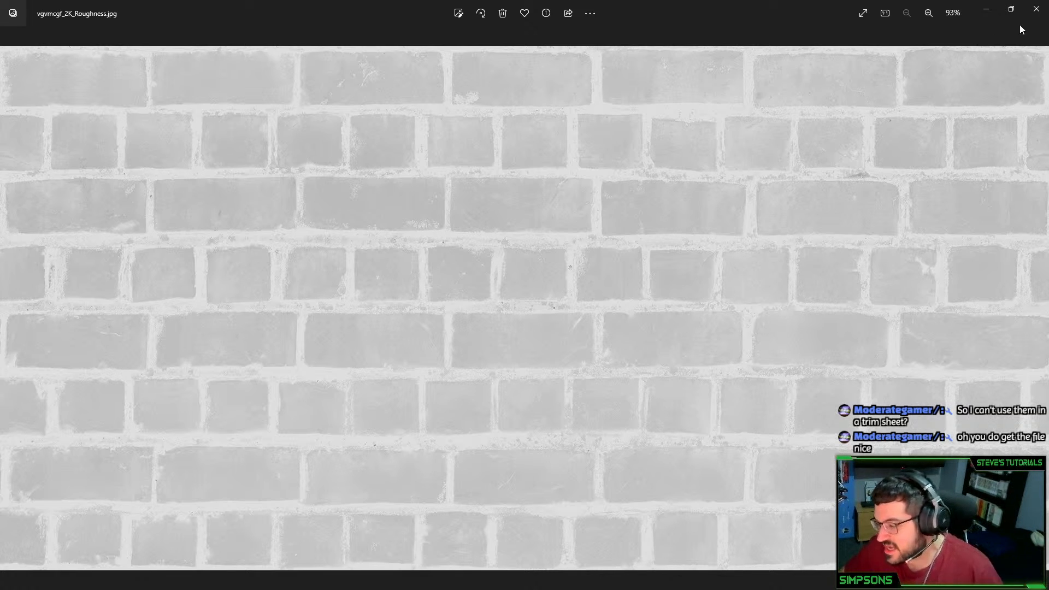
{"action": "left_click", "coordinate": [1037, 9]}
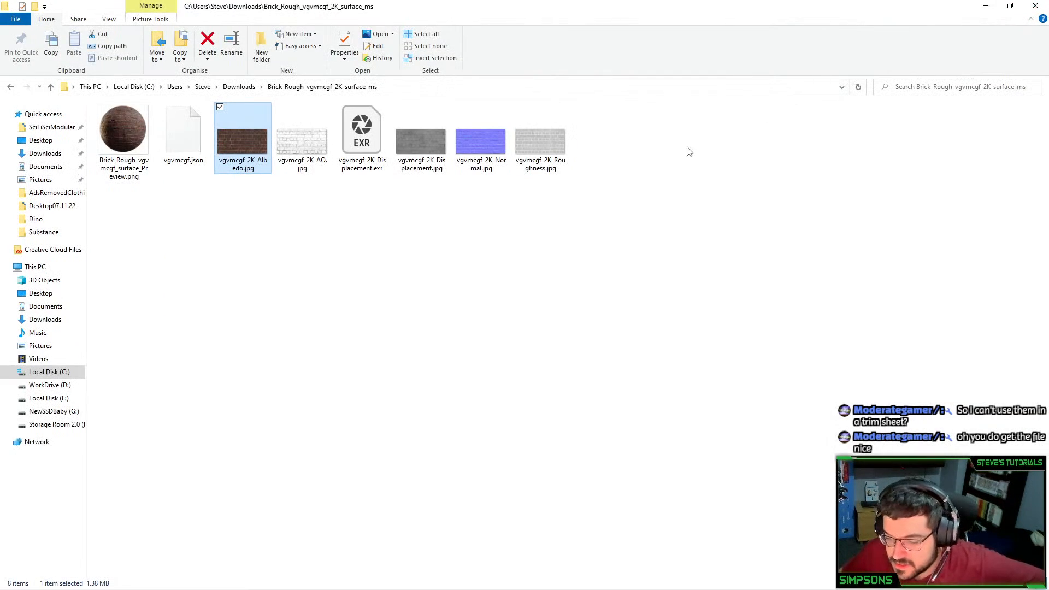
Close the texture folder and the Brick Wall details, and switch back to Unreal Editor
{"action": "left_click", "coordinate": [1035, 6]}
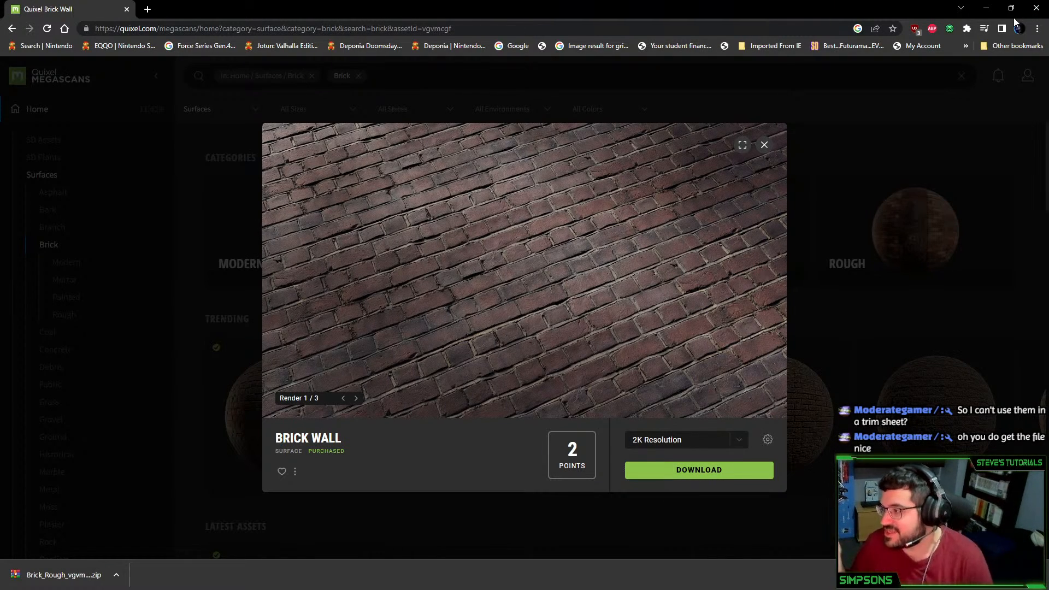
{"action": "left_click", "coordinate": [841, 333]}
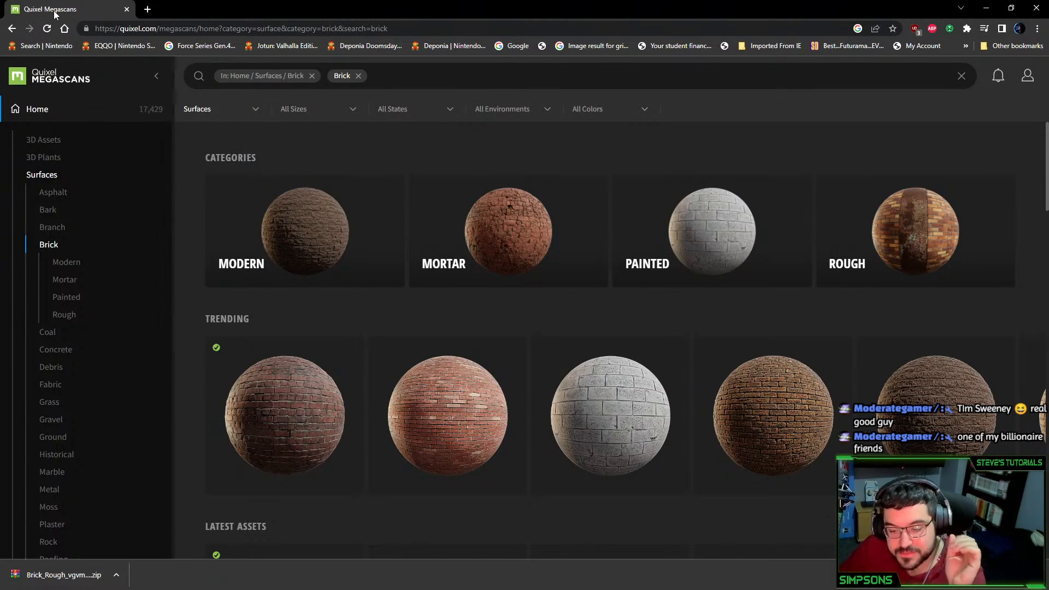
{"action": "key", "text": "alt+Tab"}
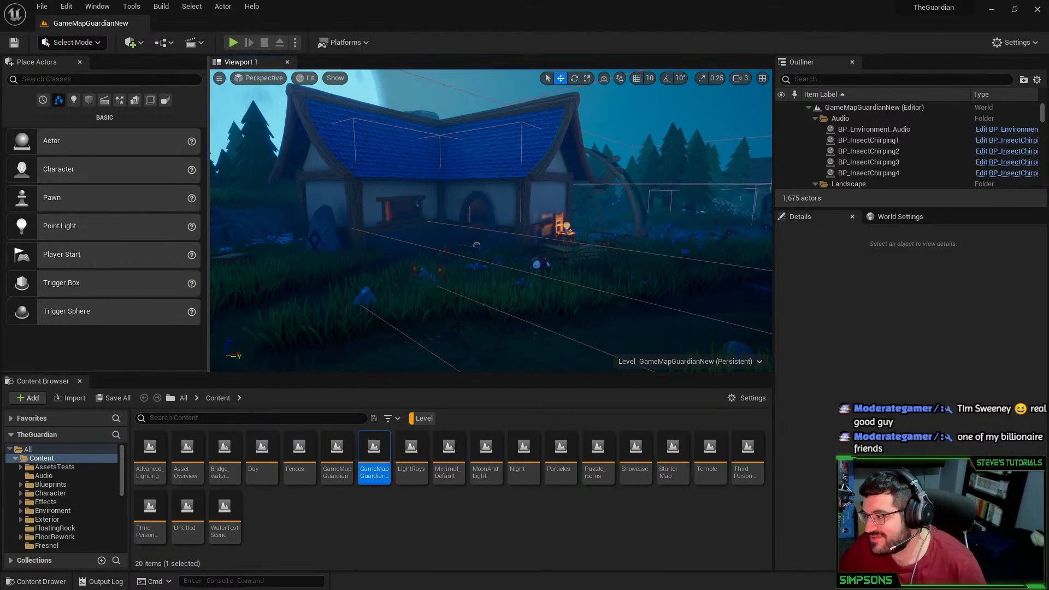
Select the lit lantern on the crate inside the house and inspect the room, window and entrance around it
{"action": "right_click_drag", "start_coordinate": [536, 280], "coordinate": [505, 254]}
{"action": "key", "text": "w"}
{"action": "key", "text": "s"}
{"action": "key", "text": "s"}
{"action": "key", "text": "w"}
{"action": "left_click", "coordinate": [562, 229]}
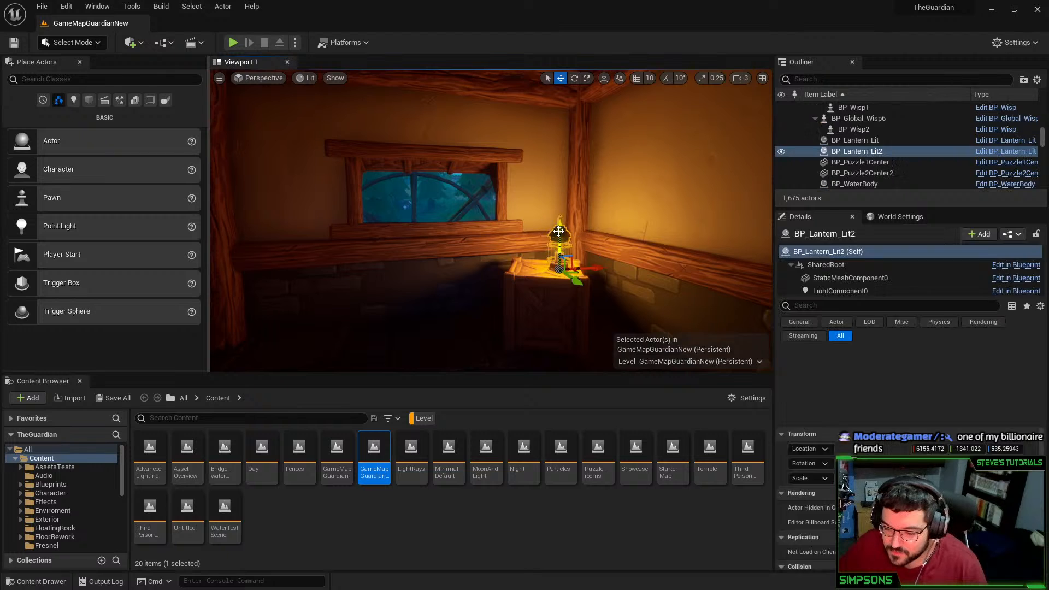
{"action": "key", "text": "s"}
{"action": "right_click_drag", "start_coordinate": [562, 228], "coordinate": [593, 240]}
{"action": "key", "text": "s"}
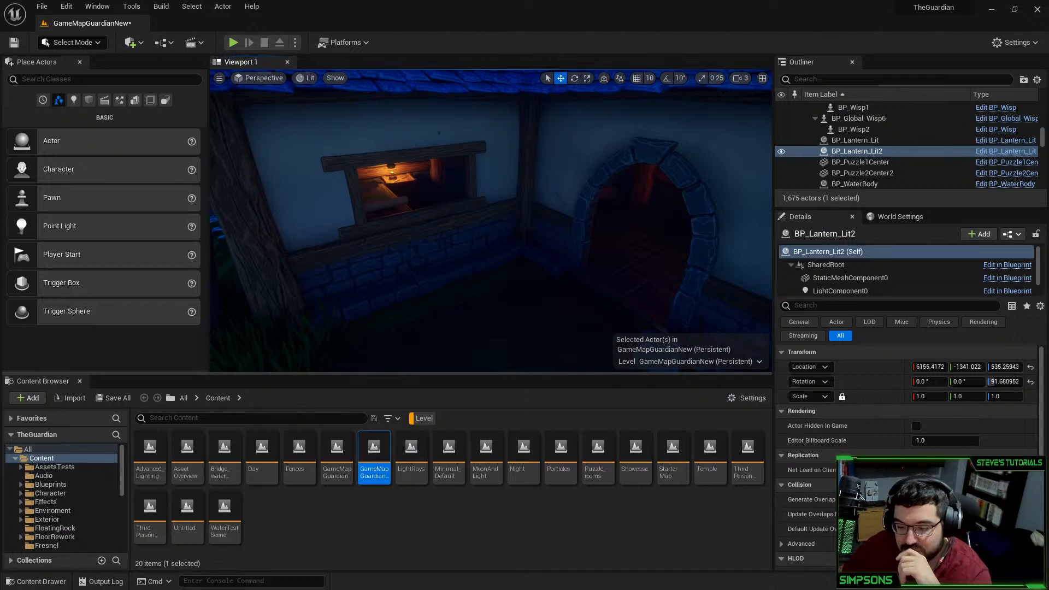
Select a firefly emitter in the forest and locate its PAR_Firefly template among the project assets
{"action": "mouse_move", "coordinate": [492, 219]}
{"action": "right_mouse_down"}
{"action": "mouse_move", "coordinate": [382, 235]}
{"action": "mouse_move", "coordinate": [328, 202]}
{"action": "mouse_move", "coordinate": [274, 202]}
{"action": "mouse_move", "coordinate": [492, 221]}
{"action": "right_mouse_up"}
{"action": "key", "text": "w"}
{"action": "key", "text": "w"}
{"action": "left_click", "coordinate": [499, 222]}
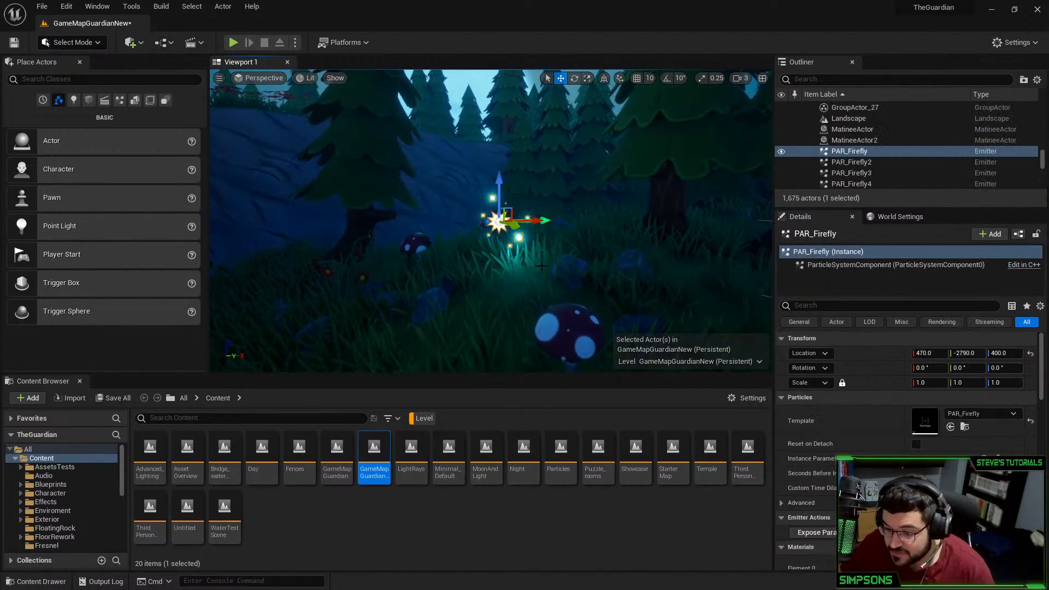
{"action": "right_click_drag", "start_coordinate": [542, 266], "coordinate": [629, 267]}
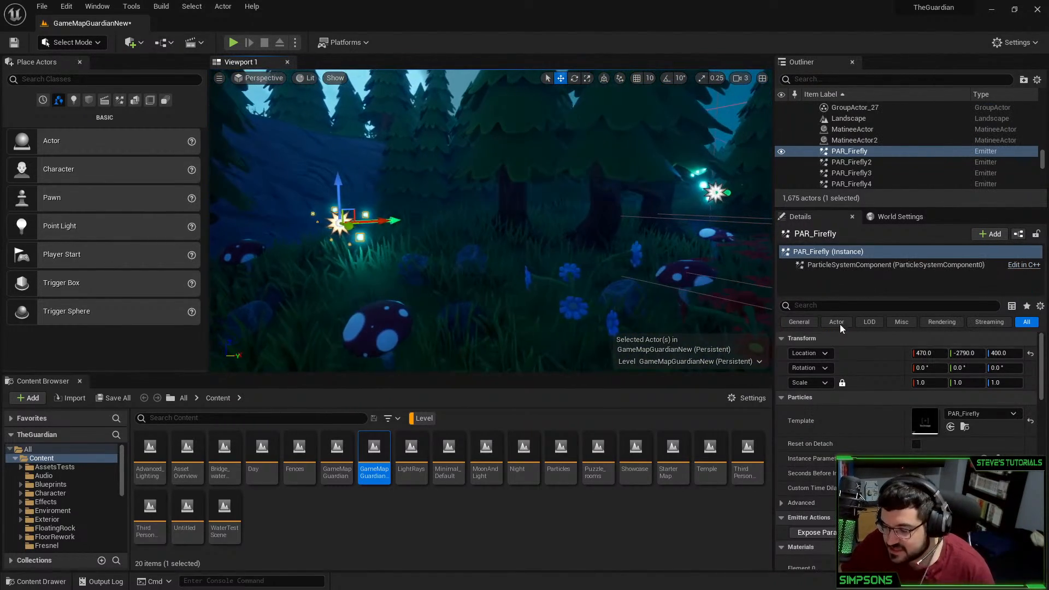
{"action": "left_click", "coordinate": [966, 427]}
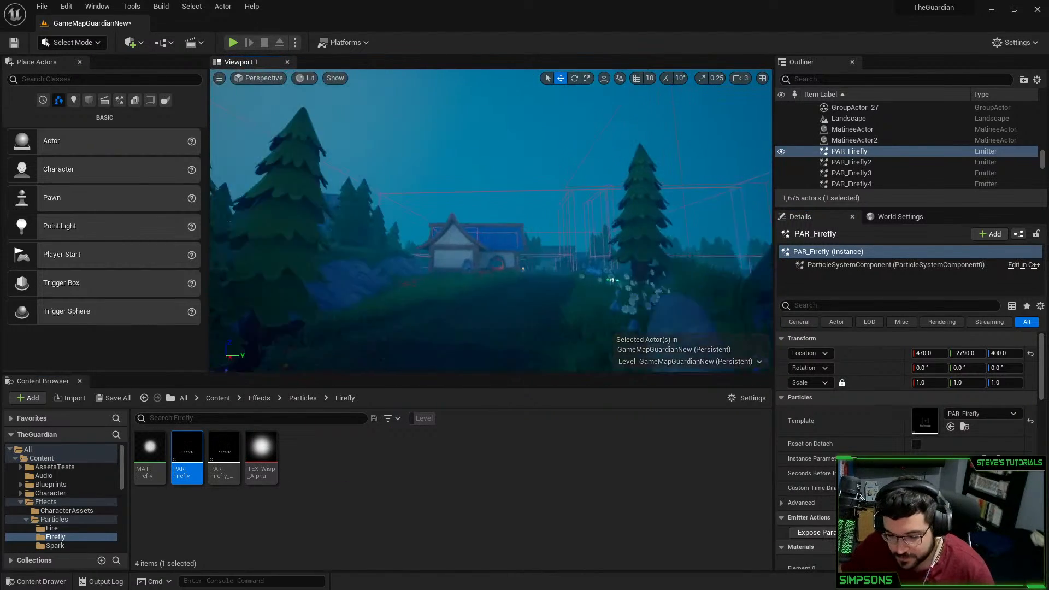
Place a PAR_Firefly emitter in the house's outer corner beside the arched doorway and raise it above the ground
{"action": "left_click_drag", "start_coordinate": [187, 453], "coordinate": [511, 290]}
{"action": "left_click_drag", "start_coordinate": [506, 255], "coordinate": [506, 200]}
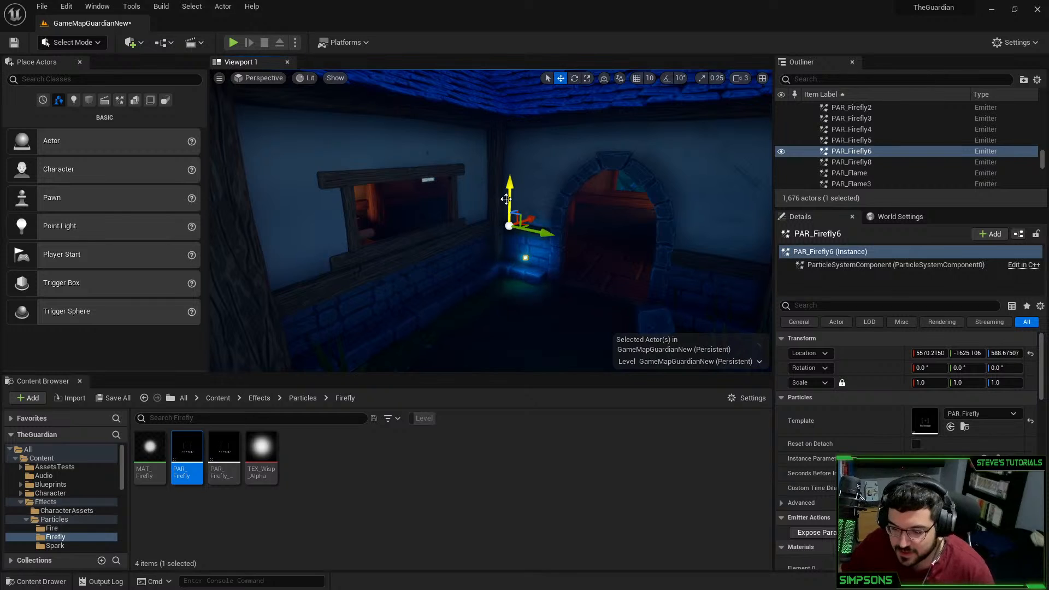
{"action": "key", "text": "w"}
{"action": "right_click_drag", "start_coordinate": [506, 199], "coordinate": [525, 180]}
{"action": "key", "text": "s"}
{"action": "key", "text": "g"}
{"action": "key", "text": "w"}
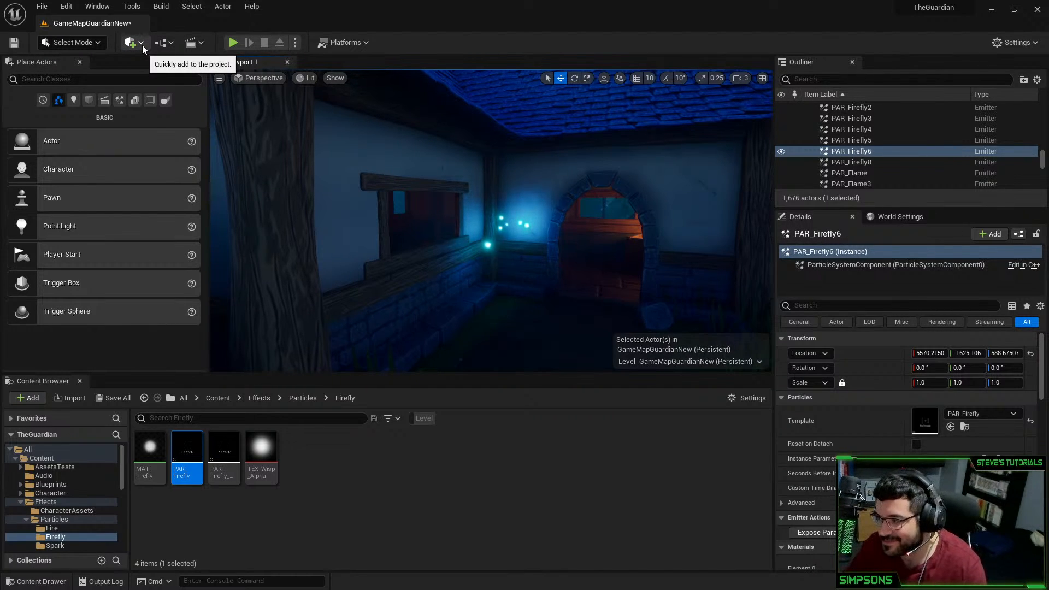
Switch to Foliage mode and select the first two grass types for painting
{"action": "left_click", "coordinate": [86, 44]}
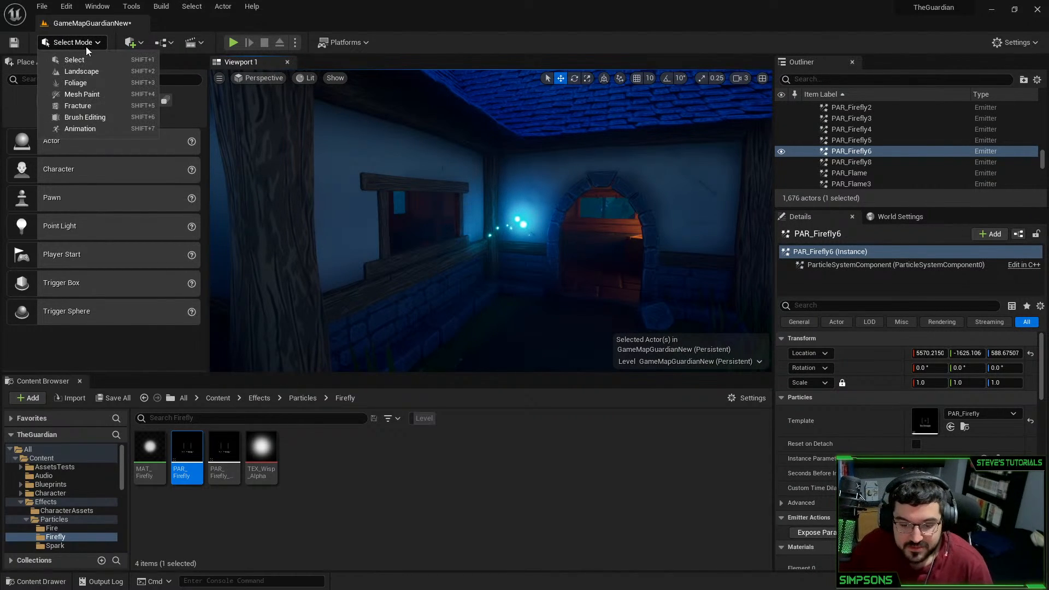
{"action": "left_click", "coordinate": [87, 83]}
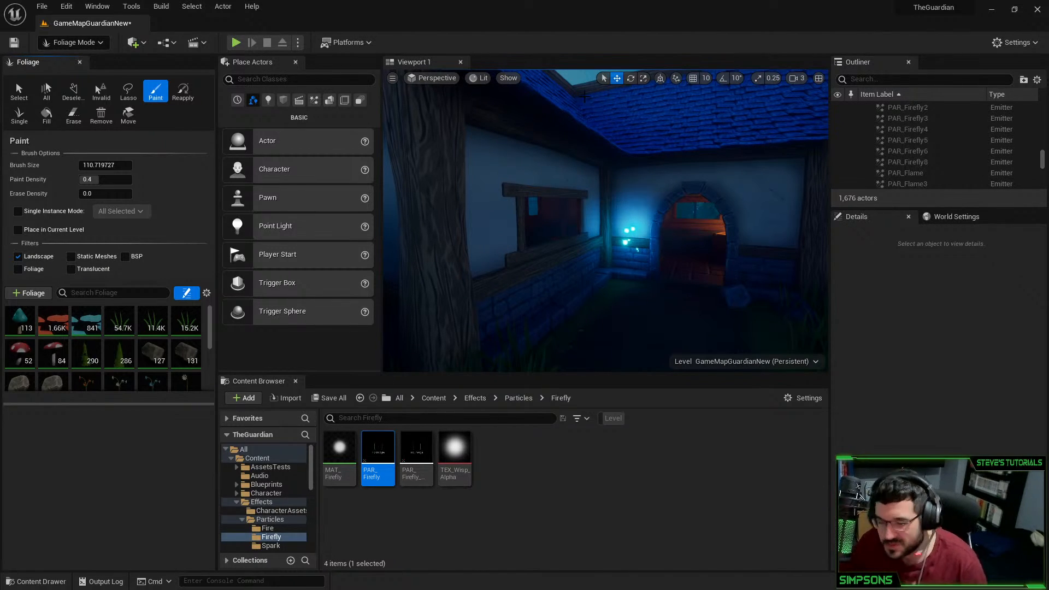
{"action": "left_click", "coordinate": [120, 324]}
{"action": "left_click", "coordinate": [188, 328], "text": "shift"}
{"action": "left_click", "coordinate": [186, 326]}
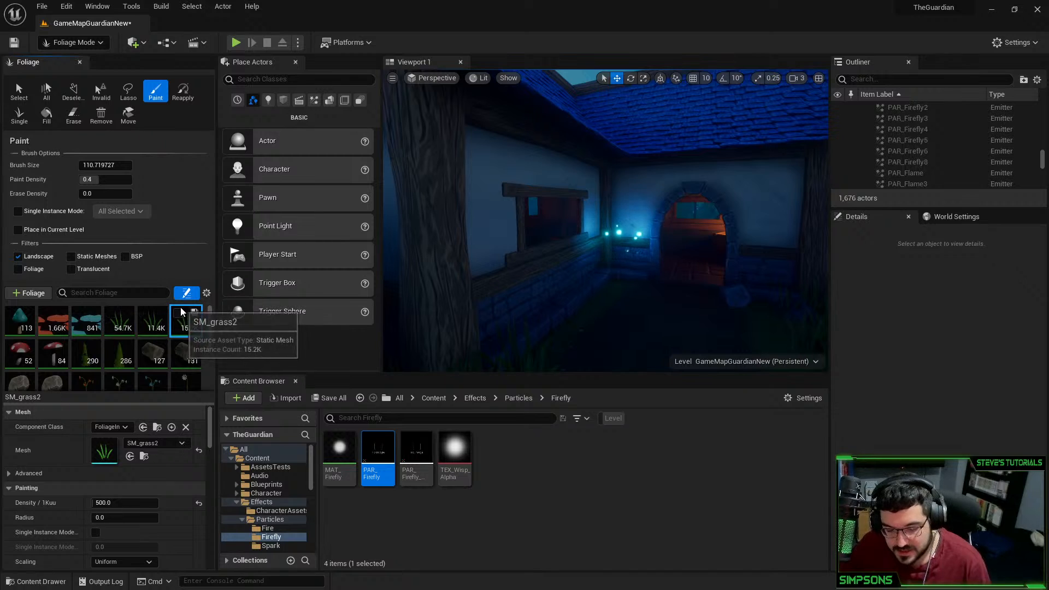
{"action": "left_click", "coordinate": [179, 314]}
{"action": "left_click", "coordinate": [130, 325]}
{"action": "left_click", "coordinate": [154, 323], "text": "shift"}
{"action": "left_click", "coordinate": [147, 314]}
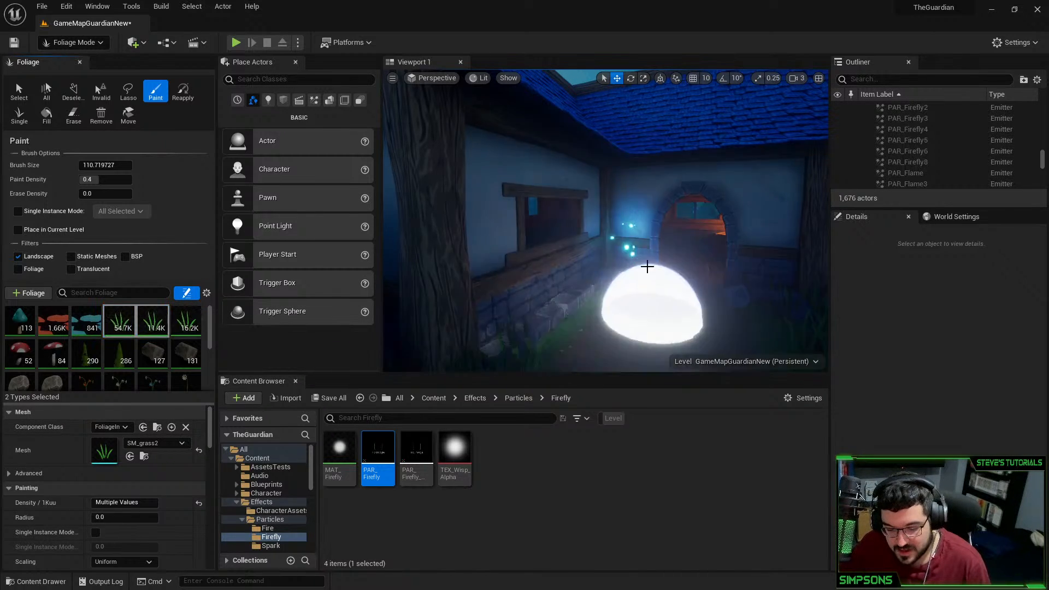
Try a foliage brush size of 50, and set it to 20
{"action": "right_click_drag", "start_coordinate": [647, 266], "coordinate": [649, 288]}
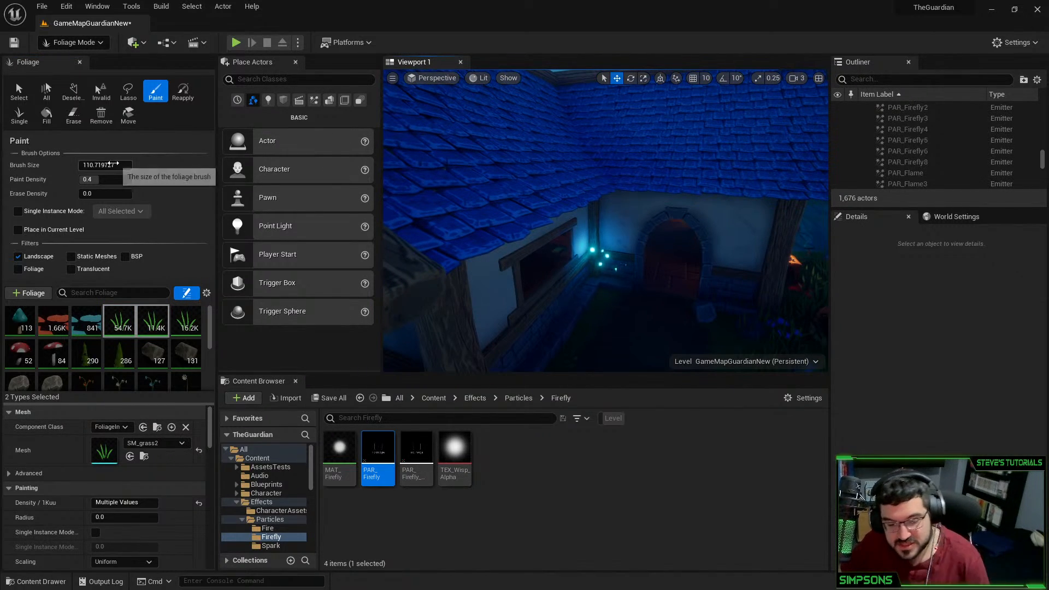
{"action": "left_click", "coordinate": [104, 165]}
{"action": "type", "text": "50"}
{"action": "key", "text": "Return"}
{"action": "right_click_drag", "start_coordinate": [626, 253], "coordinate": [605, 249]}
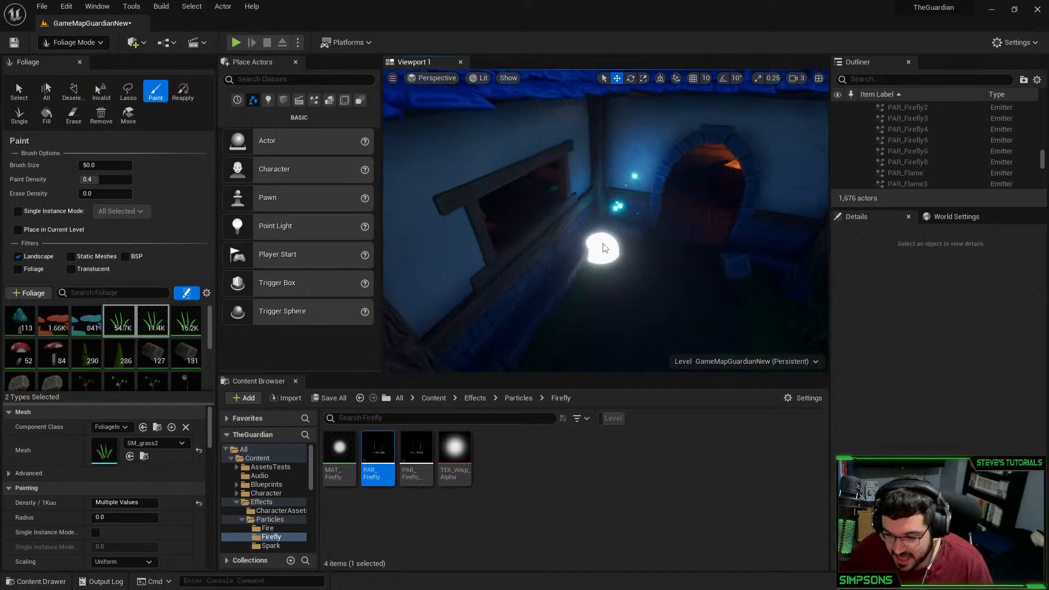
{"action": "left_click", "coordinate": [114, 165]}
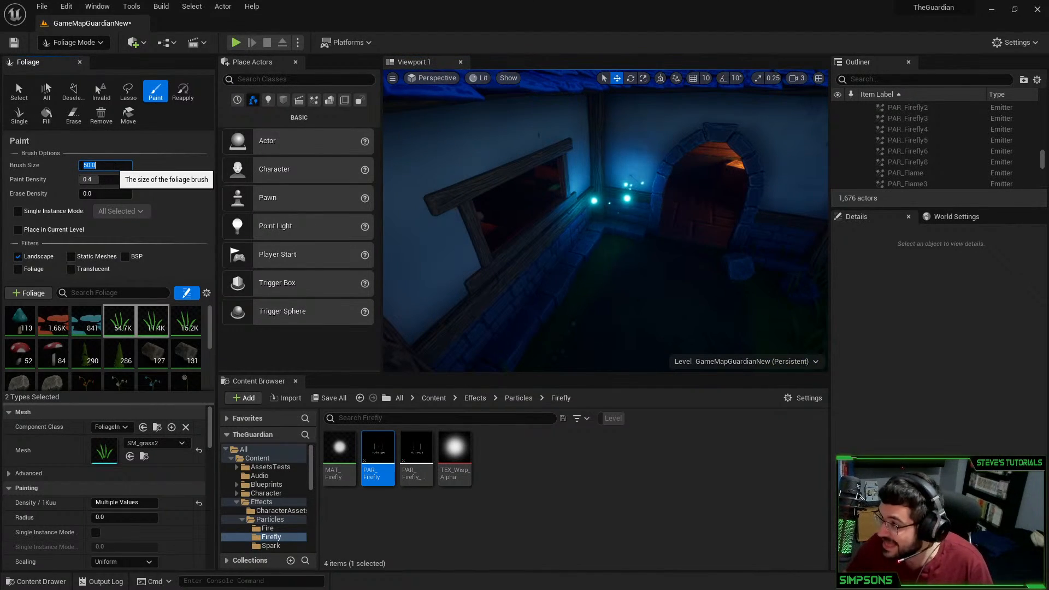
{"action": "type", "text": "20"}
{"action": "key", "text": "Return"}
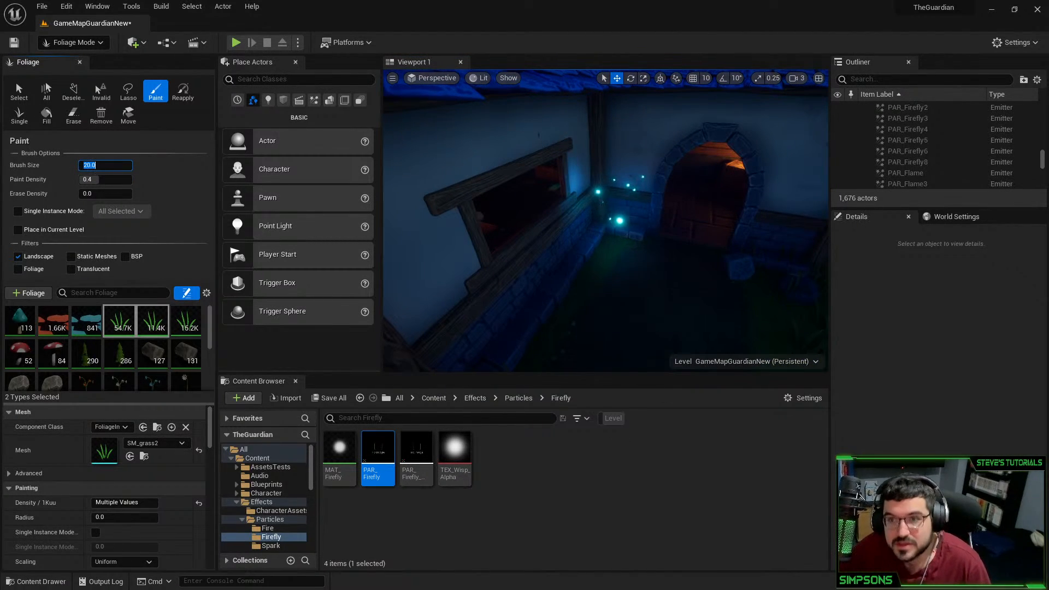
Paint grass along the base of the stone wall beneath the window, next to the fireflies
{"action": "left_click", "coordinate": [629, 254]}
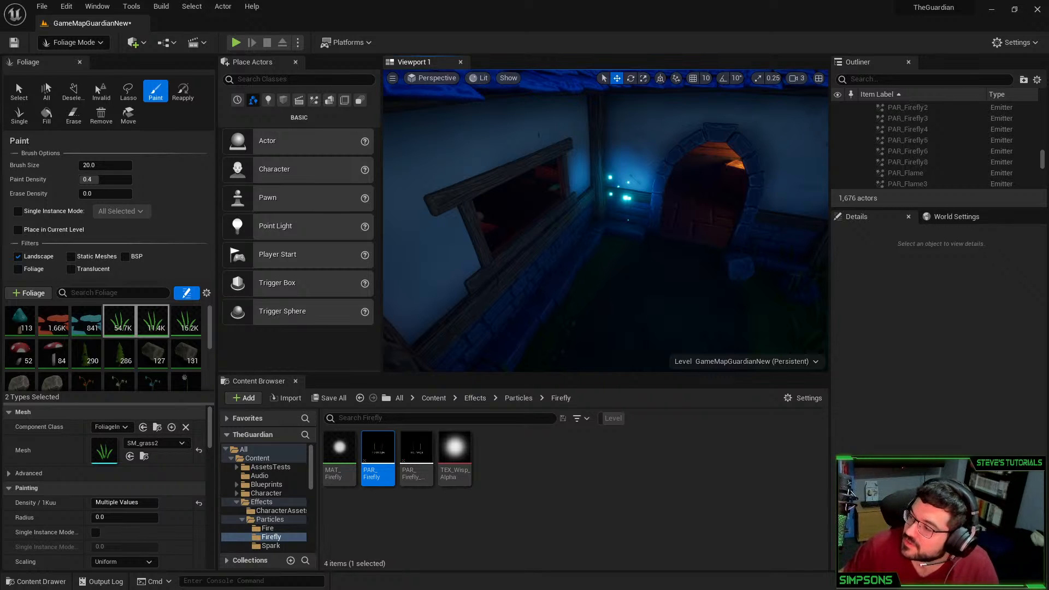
{"action": "mouse_move", "coordinate": [430, 401]}
{"action": "right_mouse_down"}
{"action": "mouse_move", "coordinate": [328, 262]}
{"action": "mouse_move", "coordinate": [3, 214]}
{"action": "mouse_move", "coordinate": [364, 289]}
{"action": "mouse_move", "coordinate": [200, 94]}
{"action": "mouse_move", "coordinate": [175, 101]}
{"action": "mouse_move", "coordinate": [213, 109]}
{"action": "right_mouse_up"}
{"action": "key", "text": "s"}
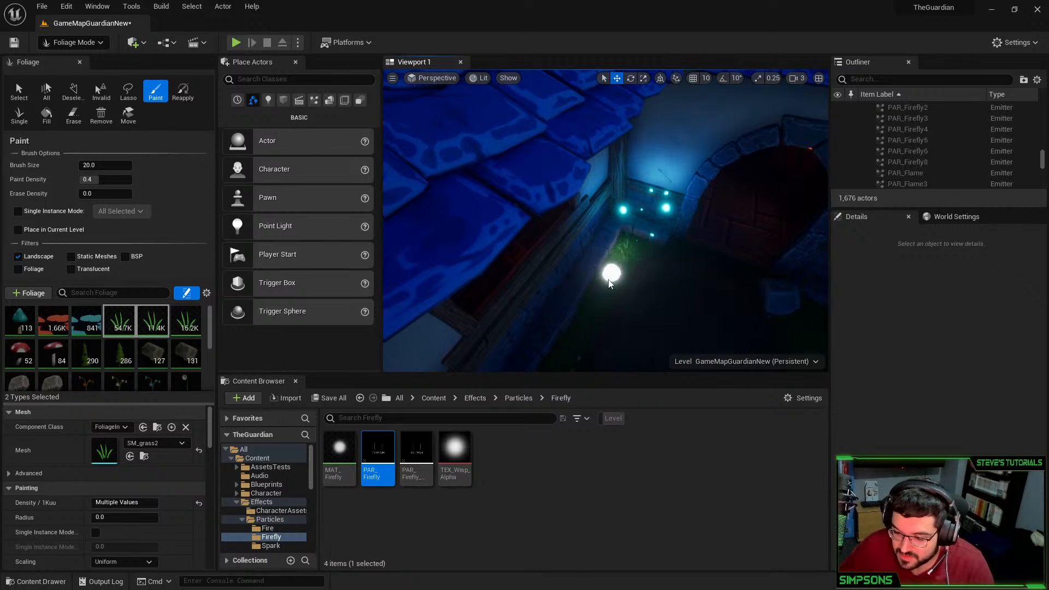
{"action": "key", "text": "w"}
{"action": "mouse_move", "coordinate": [625, 252]}
{"action": "right_mouse_down"}
{"action": "mouse_move", "coordinate": [650, 268]}
{"action": "mouse_move", "coordinate": [580, 254]}
{"action": "mouse_move", "coordinate": [538, 205]}
{"action": "mouse_move", "coordinate": [525, 211]}
{"action": "right_mouse_up"}
{"action": "mouse_move", "coordinate": [452, 230]}
{"action": "left_mouse_down"}
{"action": "mouse_move", "coordinate": [529, 234]}
{"action": "mouse_move", "coordinate": [482, 238]}
{"action": "left_mouse_up"}
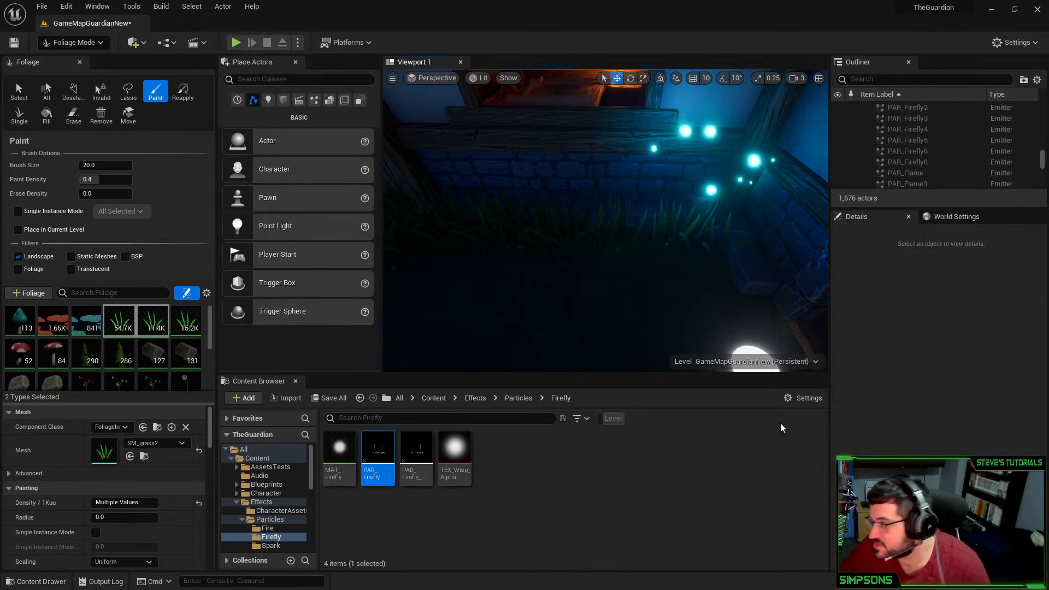
Touch up the grass in the wall corner by the doorway, painting more and erasing stray blades
{"action": "mouse_move", "coordinate": [653, 246]}
{"action": "left_mouse_down"}
{"action": "mouse_move", "coordinate": [707, 267]}
{"action": "mouse_move", "coordinate": [619, 242]}
{"action": "left_mouse_up"}
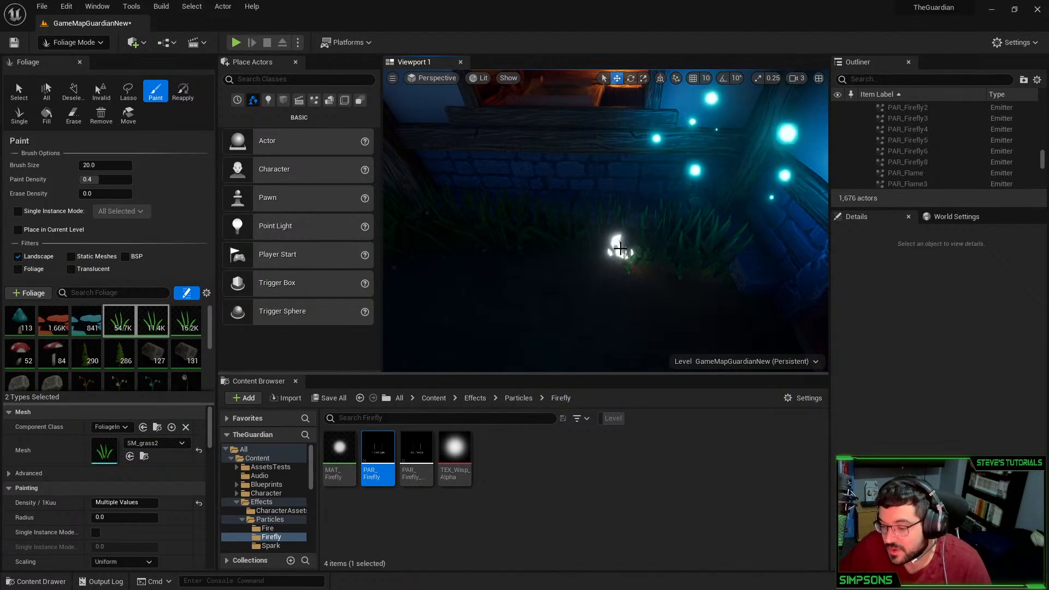
{"action": "mouse_move", "coordinate": [694, 279]}
{"action": "left_mouse_down", "text": "shift"}
{"action": "mouse_move", "coordinate": [632, 270]}
{"action": "mouse_move", "coordinate": [691, 280]}
{"action": "left_mouse_up", "text": "shift"}
{"action": "right_click_drag", "start_coordinate": [596, 263], "coordinate": [604, 272]}
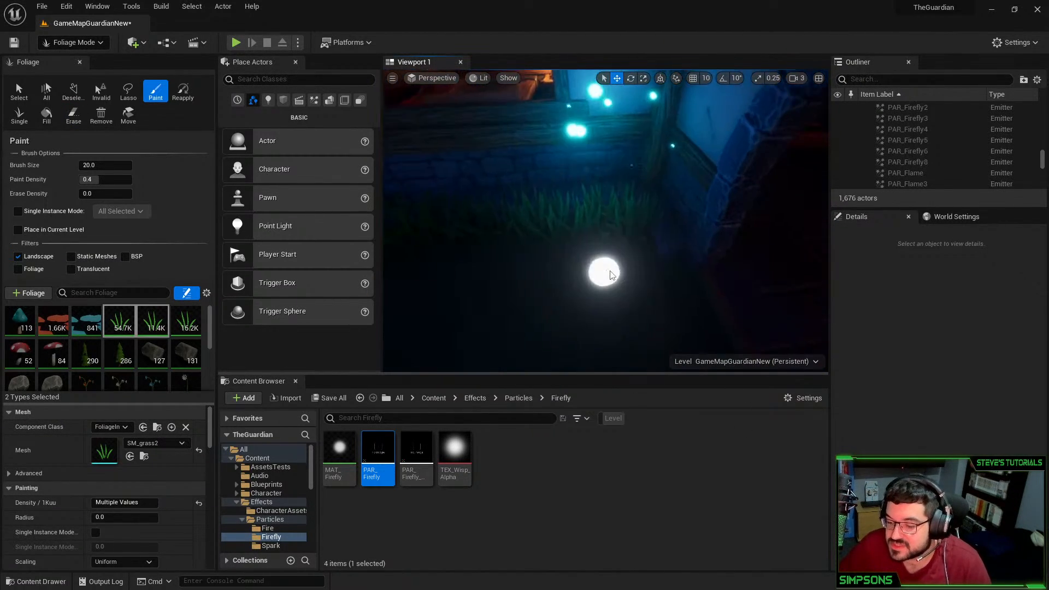
{"action": "left_click", "coordinate": [639, 236], "text": "shift"}
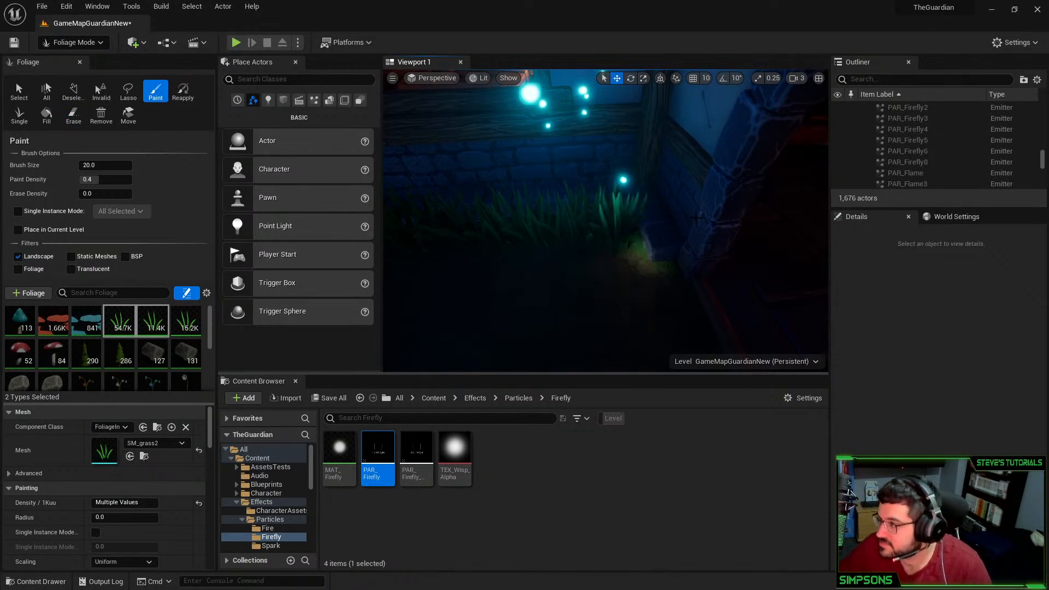
Paint grass along the house's side wall, up to the rocks
{"action": "key", "text": "s"}
{"action": "mouse_move", "coordinate": [593, 239]}
{"action": "right_mouse_down"}
{"action": "mouse_move", "coordinate": [524, 241]}
{"action": "mouse_move", "coordinate": [563, 234]}
{"action": "mouse_move", "coordinate": [544, 228]}
{"action": "right_mouse_up"}
{"action": "key", "text": "s"}
{"action": "key", "text": "w"}
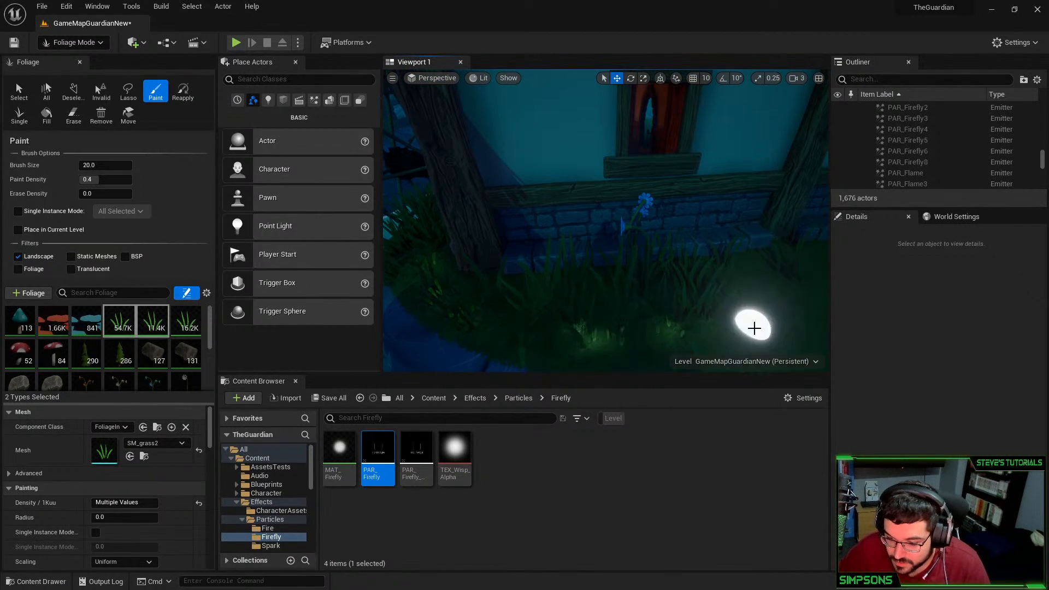
{"action": "mouse_move", "coordinate": [727, 323]}
{"action": "right_mouse_down"}
{"action": "mouse_move", "coordinate": [681, 297]}
{"action": "mouse_move", "coordinate": [724, 296]}
{"action": "right_mouse_up"}
{"action": "key", "text": "s"}
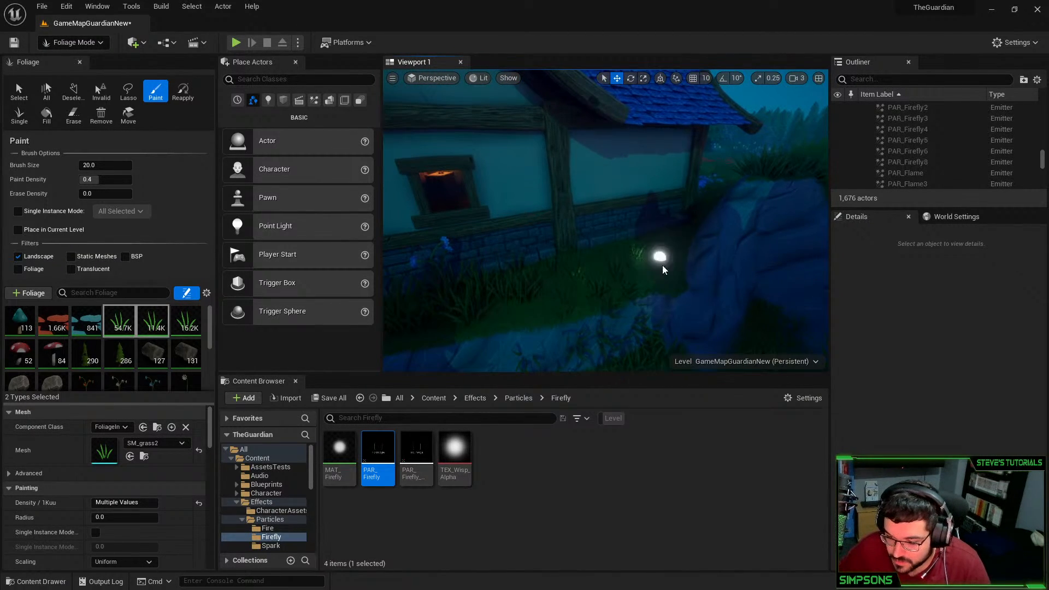
{"action": "left_click", "coordinate": [672, 260]}
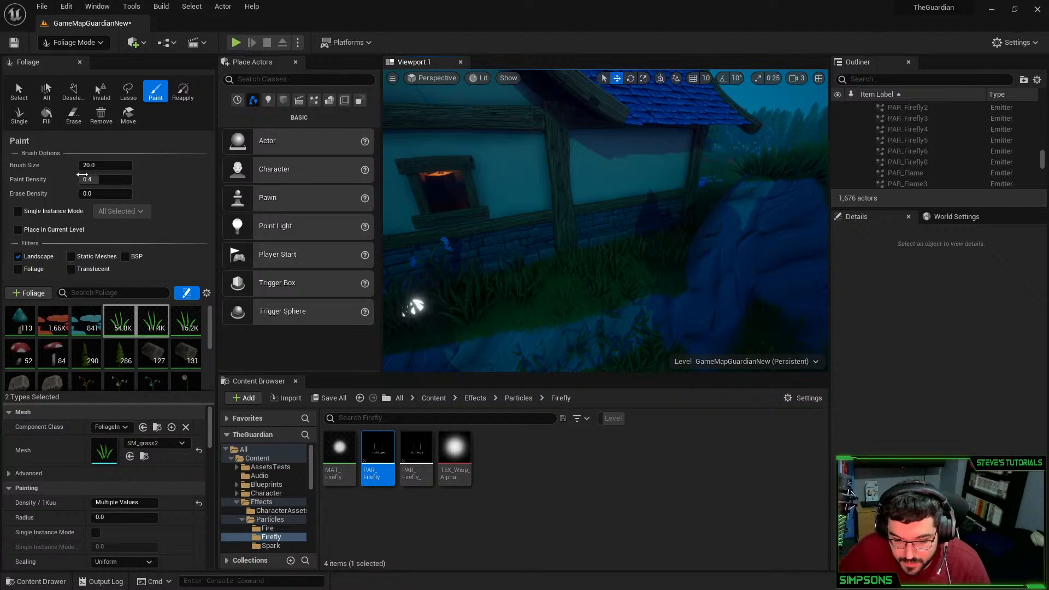
Set the foliage paint density to 1.0 and the brush size to 100
{"action": "mouse_move", "coordinate": [93, 177]}
{"action": "left_mouse_down"}
{"action": "mouse_move", "coordinate": [133, 176]}
{"action": "mouse_move", "coordinate": [93, 165]}
{"action": "left_mouse_up"}
{"action": "left_click", "coordinate": [93, 165]}
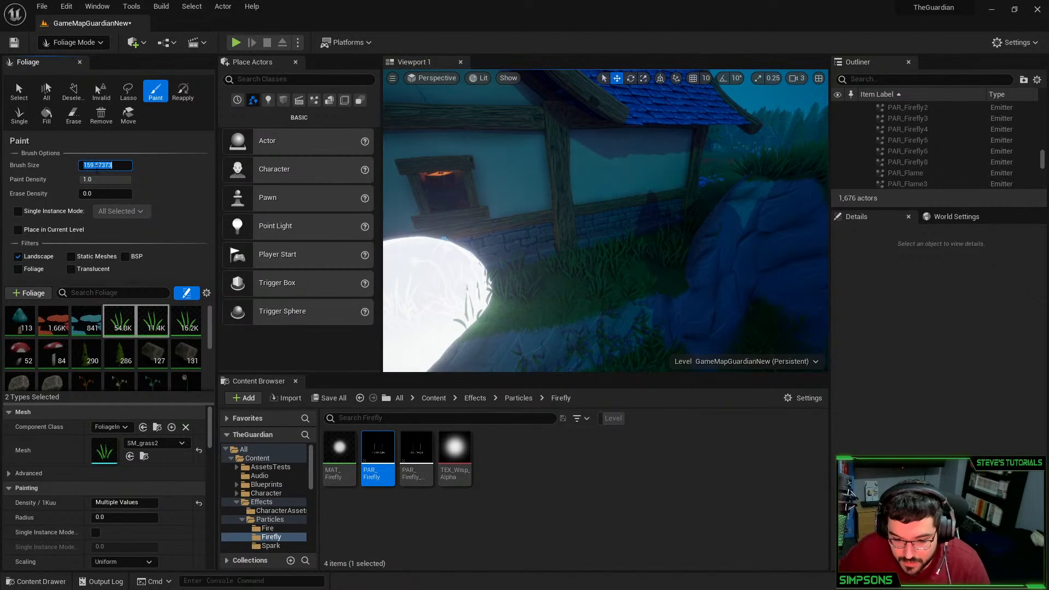
{"action": "type", "text": "100"}
{"action": "key", "text": "Return"}
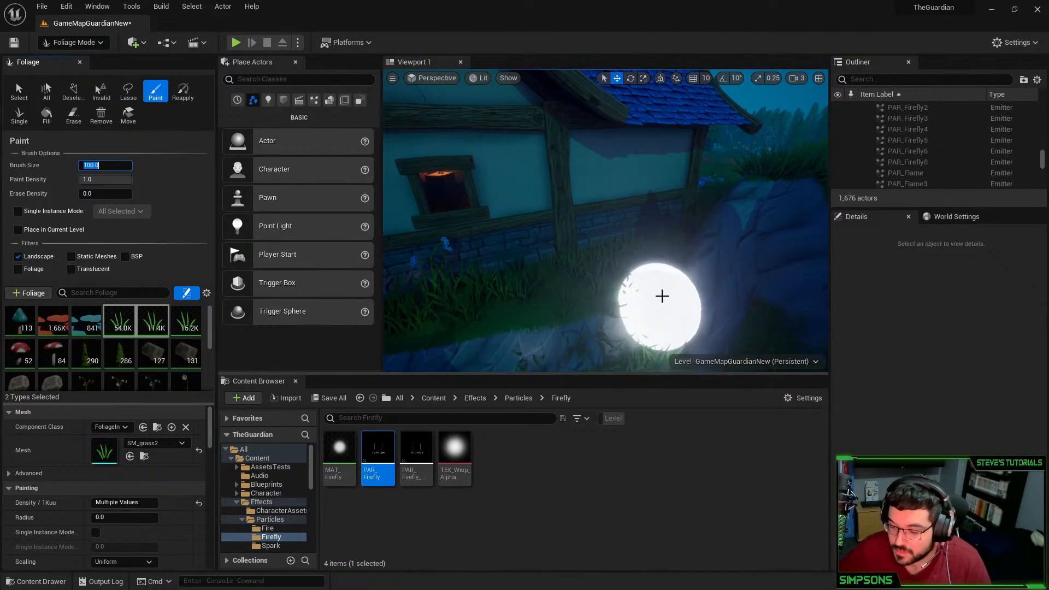
Paint denser grass on the ground around the house and rocks, erasing it where it is unwanted
{"action": "right_click_drag", "start_coordinate": [590, 295], "coordinate": [591, 307]}
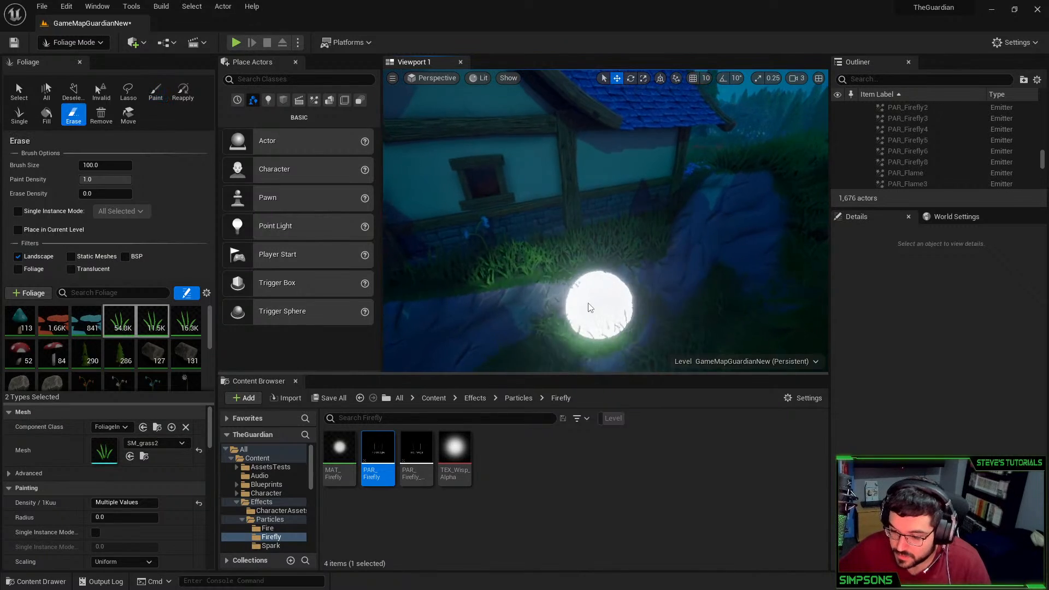
{"action": "mouse_move", "coordinate": [590, 307]}
{"action": "left_mouse_down", "text": "shift"}
{"action": "mouse_move", "coordinate": [585, 298]}
{"action": "mouse_move", "coordinate": [550, 342]}
{"action": "left_mouse_up", "text": "shift"}
{"action": "right_click_drag", "start_coordinate": [618, 318], "coordinate": [587, 328]}
{"action": "mouse_move", "coordinate": [618, 319]}
{"action": "left_mouse_down", "text": "shift"}
{"action": "mouse_move", "coordinate": [580, 297]}
{"action": "mouse_move", "coordinate": [487, 295]}
{"action": "mouse_move", "coordinate": [500, 288]}
{"action": "left_mouse_up", "text": "shift"}
{"action": "mouse_move", "coordinate": [499, 288]}
{"action": "right_mouse_down"}
{"action": "mouse_move", "coordinate": [519, 274]}
{"action": "mouse_move", "coordinate": [497, 268]}
{"action": "mouse_move", "coordinate": [530, 306]}
{"action": "right_mouse_up"}
{"action": "left_click_drag", "start_coordinate": [701, 231], "coordinate": [650, 285]}
{"action": "mouse_move", "coordinate": [710, 259]}
{"action": "left_mouse_down", "text": "shift"}
{"action": "mouse_move", "coordinate": [749, 251]}
{"action": "mouse_move", "coordinate": [727, 254]}
{"action": "left_mouse_up", "text": "shift"}
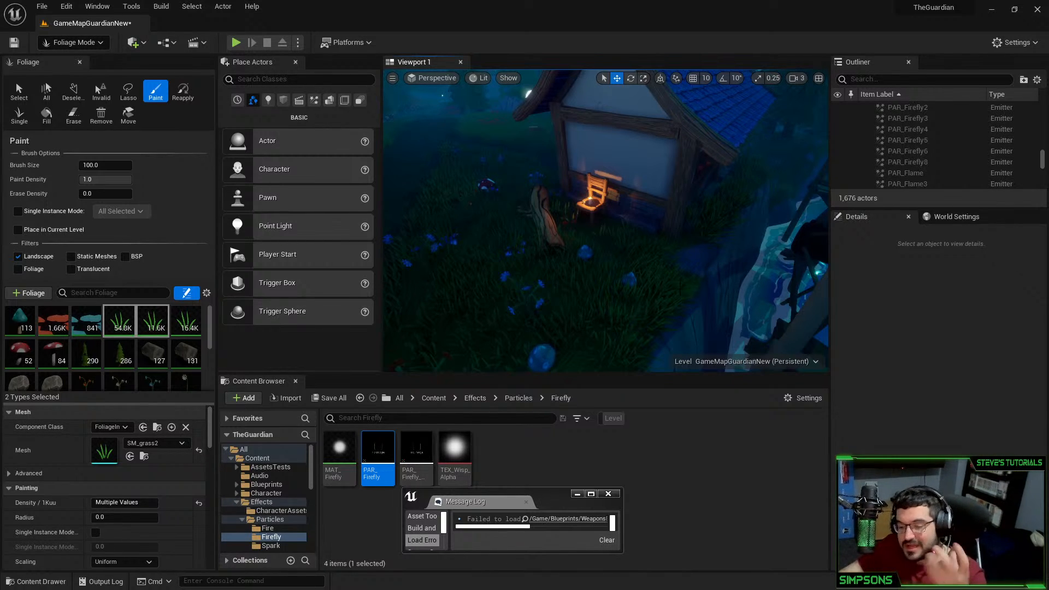
Place a PAR_Firefly emitter in the grass near the glowing chair outside the house, and return to Select mode
{"action": "left_click", "coordinate": [607, 495]}
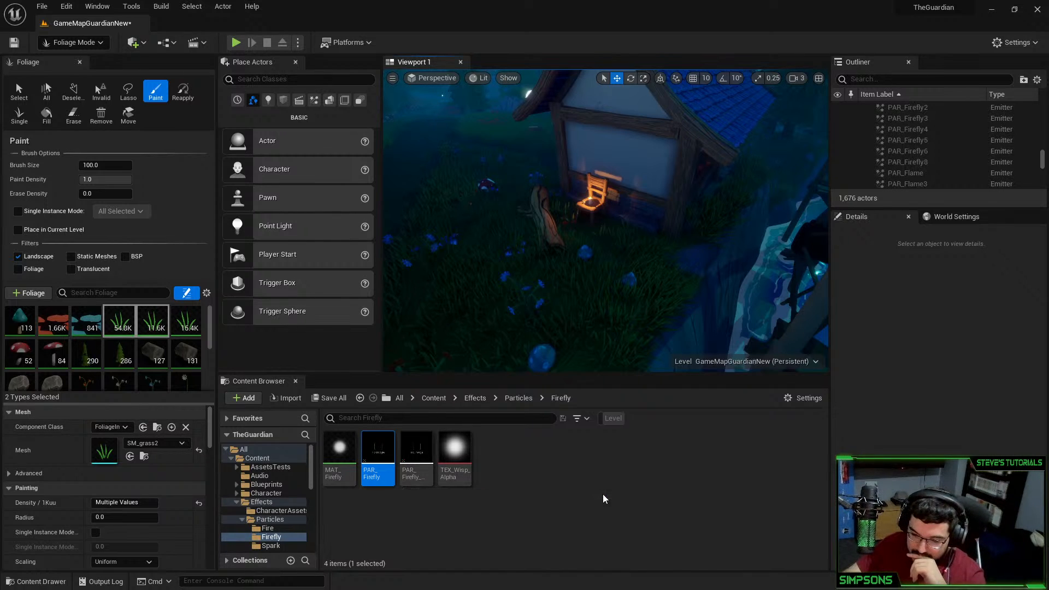
{"action": "left_click_drag", "start_coordinate": [377, 459], "coordinate": [628, 306]}
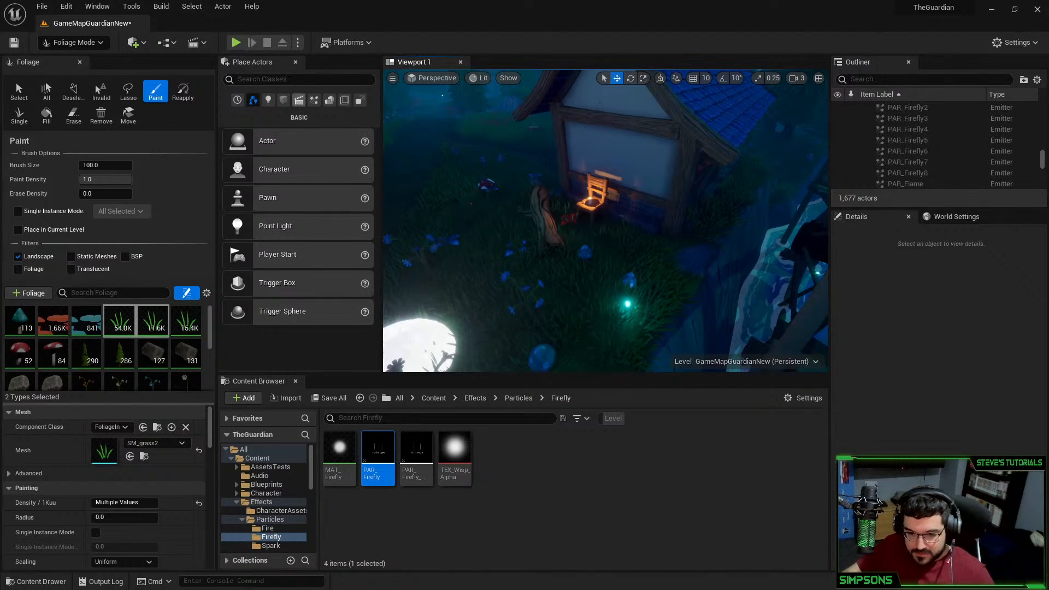
{"action": "left_click", "coordinate": [81, 43]}
{"action": "left_click", "coordinate": [82, 57]}
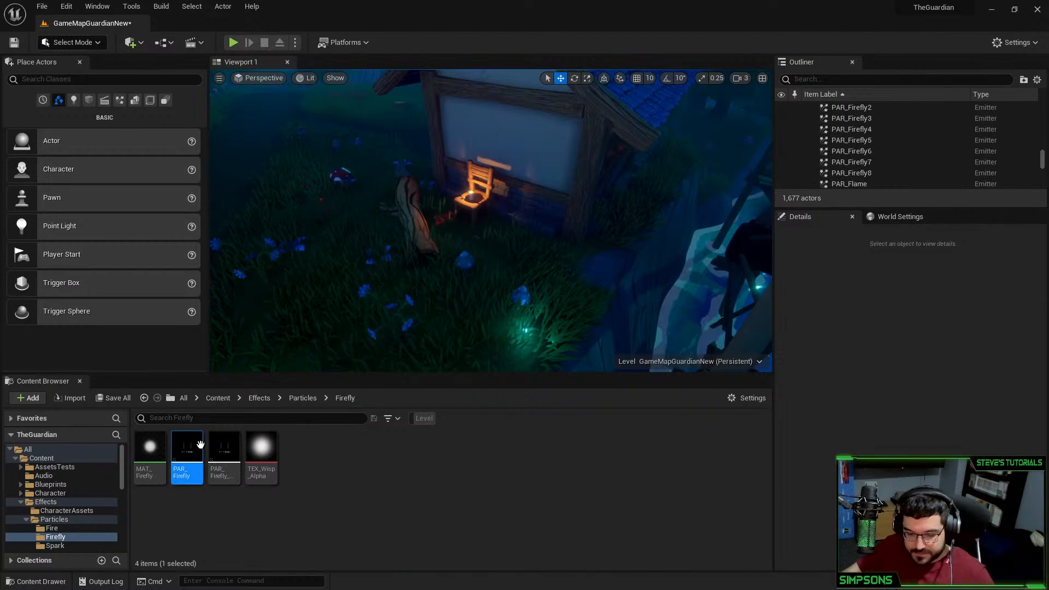
Select the new firefly emitter near the chair, raise it above the grass, and deselect it
{"action": "left_click_drag", "start_coordinate": [505, 252], "coordinate": [531, 515]}
{"action": "mouse_move", "coordinate": [556, 325]}
{"action": "right_mouse_down"}
{"action": "mouse_move", "coordinate": [574, 319]}
{"action": "mouse_move", "coordinate": [555, 325]}
{"action": "mouse_move", "coordinate": [569, 332]}
{"action": "right_mouse_up"}
{"action": "key", "text": "g"}
{"action": "left_click", "coordinate": [558, 264]}
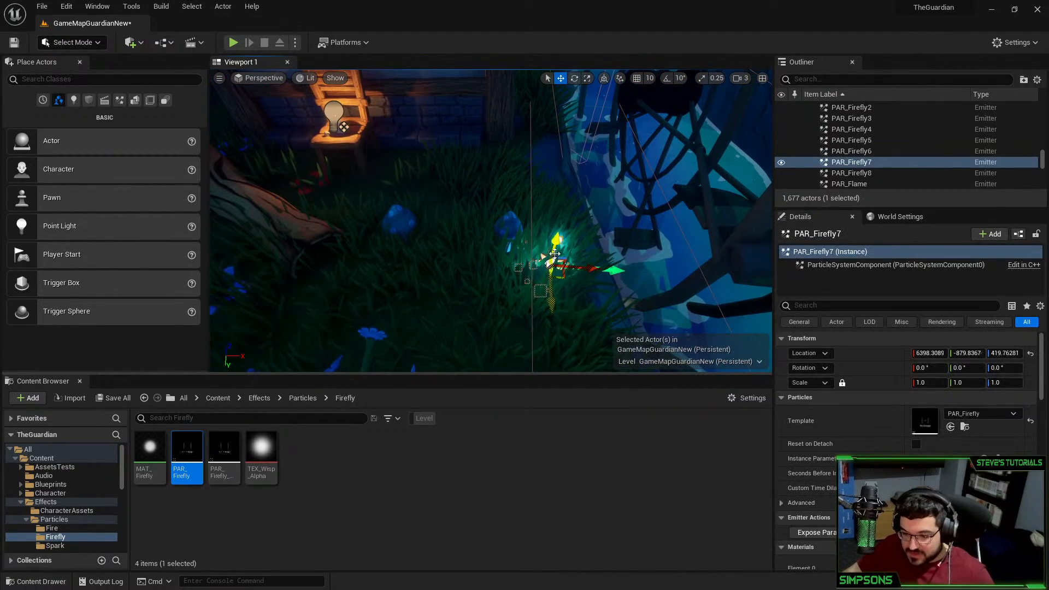
{"action": "left_click_drag", "start_coordinate": [559, 243], "coordinate": [500, 165]}
{"action": "key", "text": "Escape"}
{"action": "right_click_drag", "start_coordinate": [500, 165], "coordinate": [557, 82]}
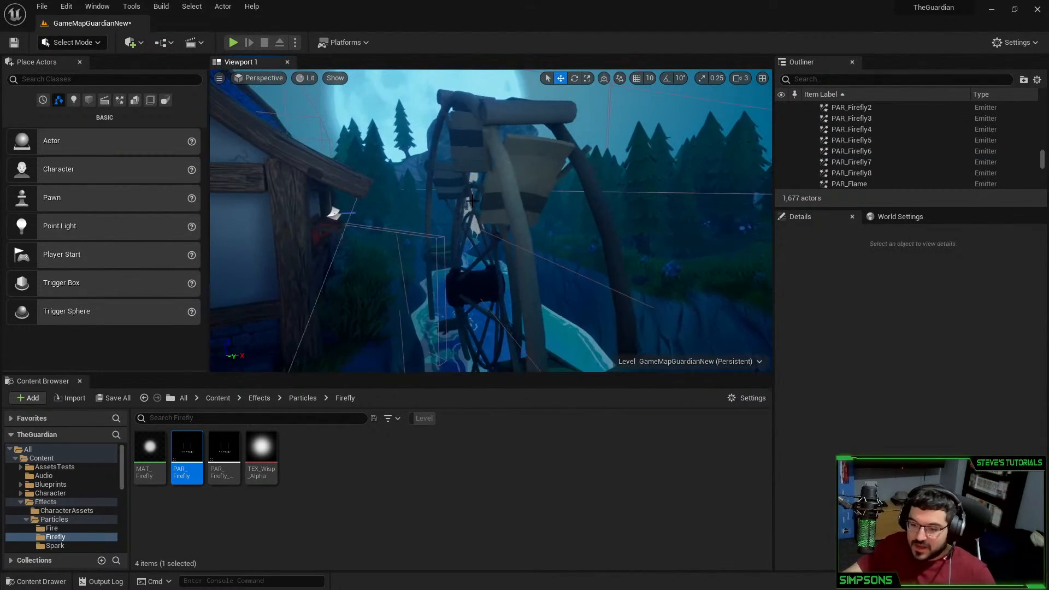
Delete the water wheel beside the house and view the scene without editor overlays
{"action": "left_click", "coordinate": [474, 241]}
{"action": "right_click_drag", "start_coordinate": [473, 241], "coordinate": [306, 224]}
{"action": "left_click", "coordinate": [465, 243]}
{"action": "key", "text": "Delete"}
{"action": "key", "text": "g"}
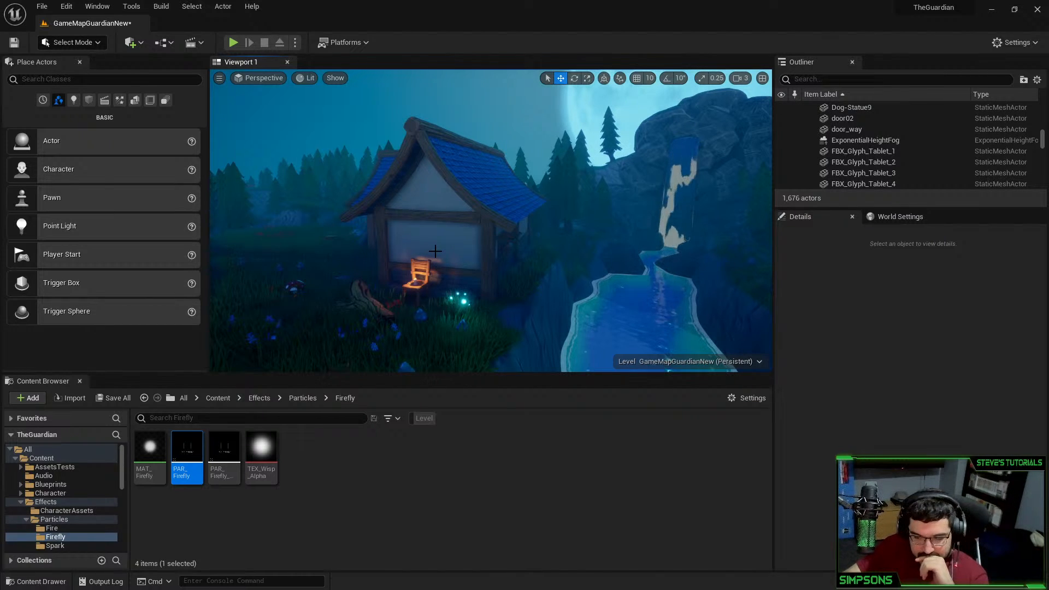
Examine the waterfall mesh and its foam pattern from near the house and close up
{"action": "left_click", "coordinate": [679, 191]}
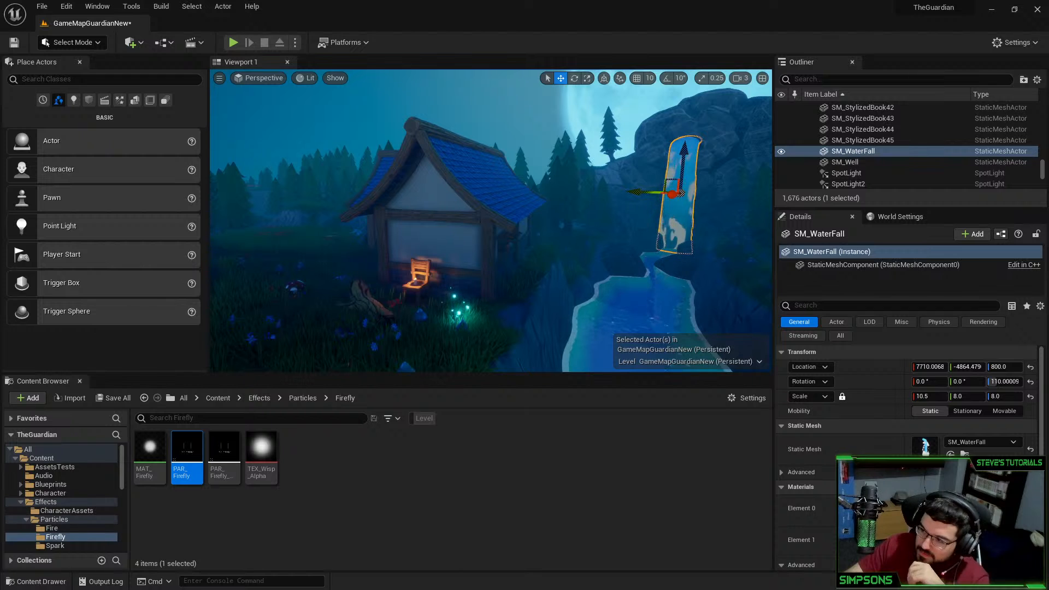
{"action": "key", "text": "Escape"}
{"action": "right_click_drag", "start_coordinate": [492, 218], "coordinate": [621, 203]}
{"action": "right_click_drag", "start_coordinate": [528, 186], "coordinate": [495, 161]}
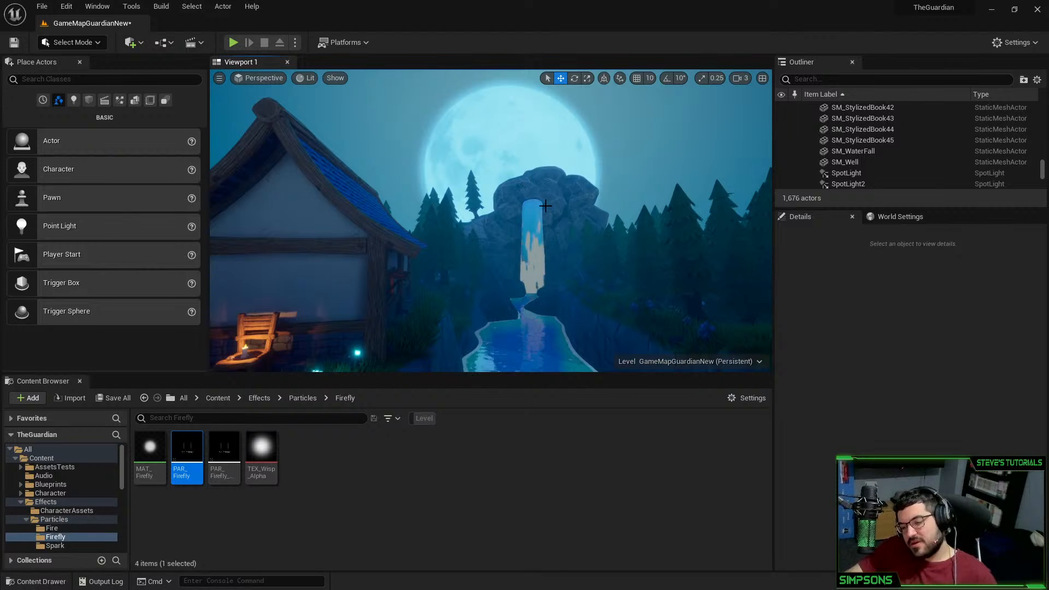
{"action": "left_click", "coordinate": [526, 221]}
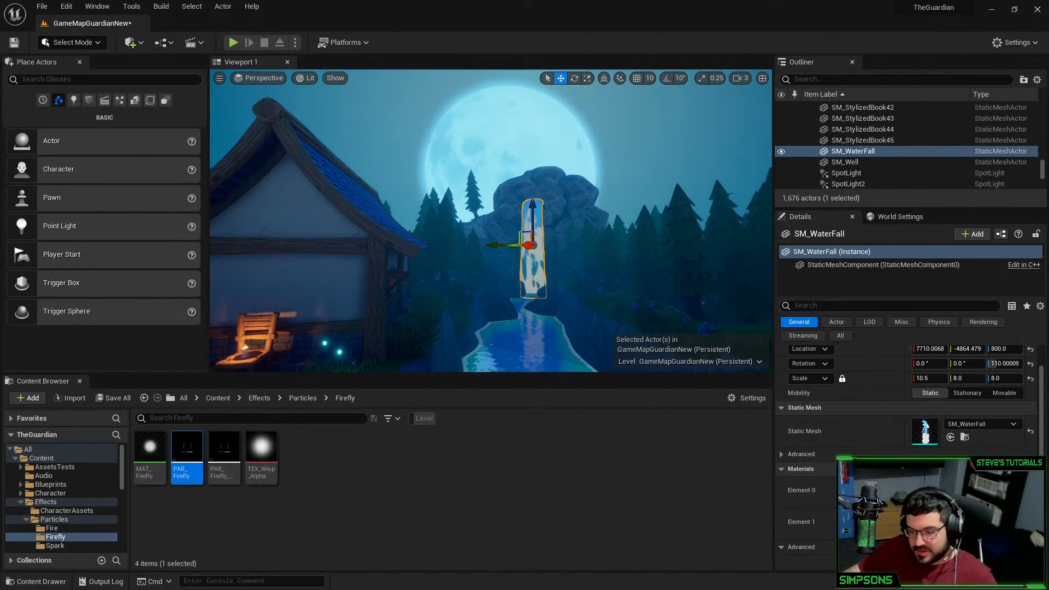
{"action": "key", "text": "Escape"}
{"action": "key", "text": "w"}
{"action": "right_click_drag", "start_coordinate": [525, 235], "coordinate": [569, 255]}
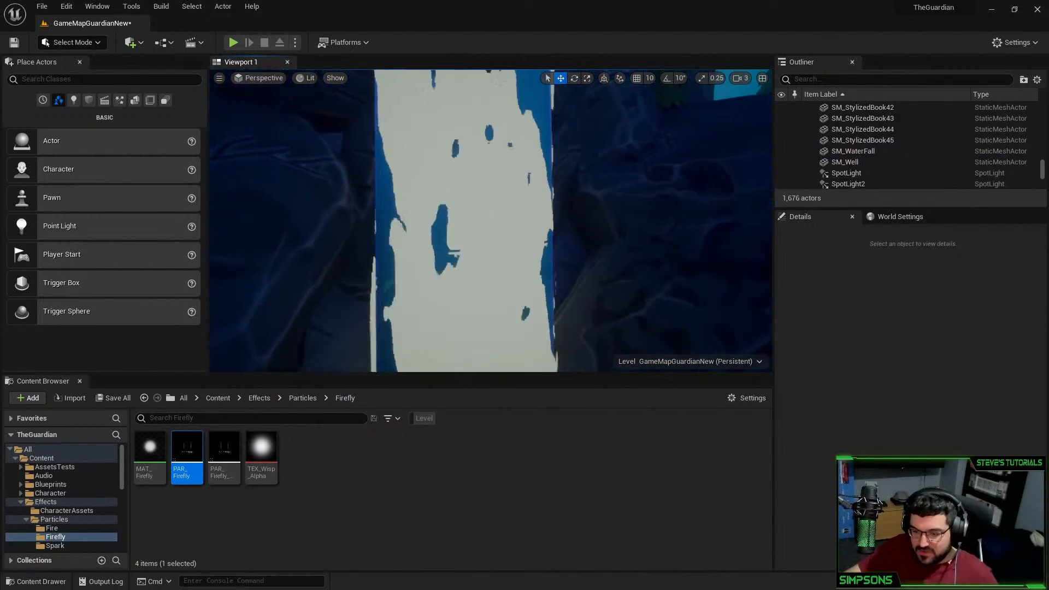
Check the colour parameter of the MI_WaterFall_Night_Var2 material instance, then close the editor and inspect the waterfall surface
{"action": "left_click_drag", "start_coordinate": [678, 588], "coordinate": [743, 94]}
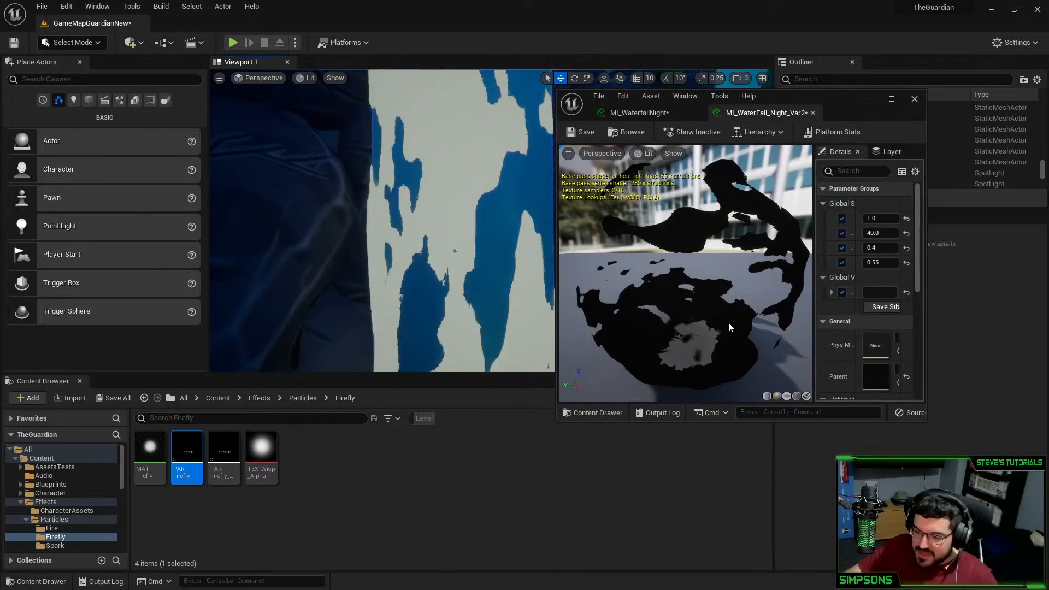
{"action": "left_click", "coordinate": [870, 293]}
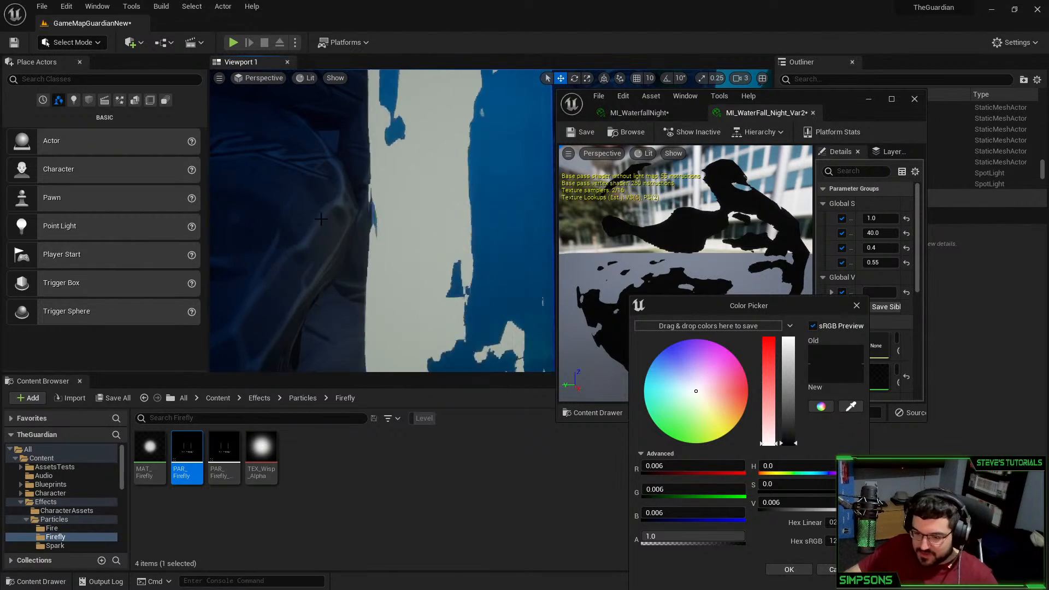
{"action": "left_click", "coordinate": [789, 570]}
{"action": "left_click", "coordinate": [915, 98]}
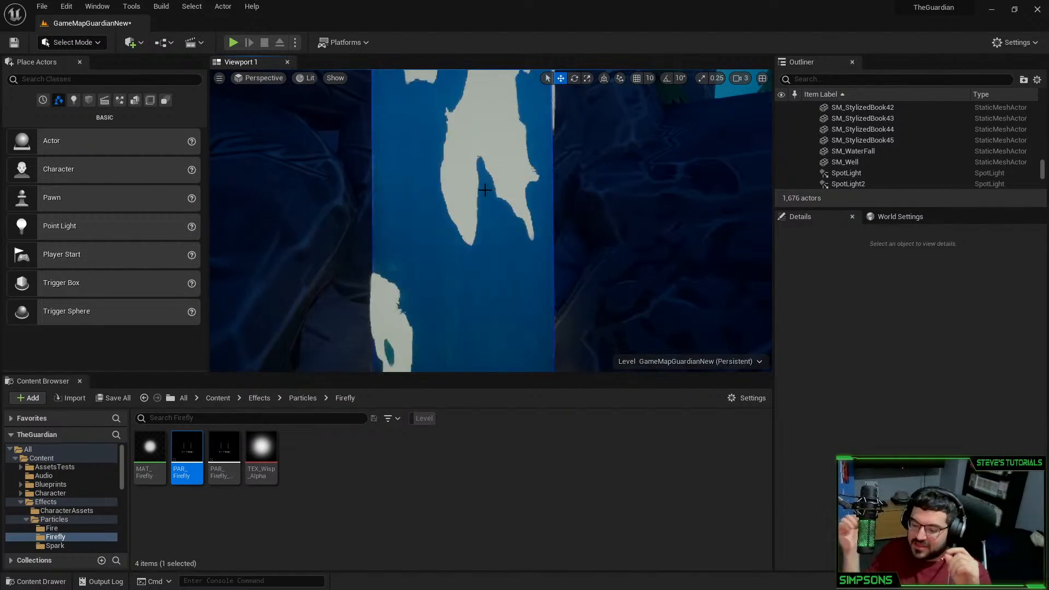
{"action": "mouse_move", "coordinate": [486, 190]}
{"action": "right_mouse_down"}
{"action": "mouse_move", "coordinate": [462, 208]}
{"action": "mouse_move", "coordinate": [486, 147]}
{"action": "mouse_move", "coordinate": [464, 148]}
{"action": "mouse_move", "coordinate": [476, 210]}
{"action": "mouse_move", "coordinate": [465, 186]}
{"action": "mouse_move", "coordinate": [463, 210]}
{"action": "mouse_move", "coordinate": [490, 187]}
{"action": "right_mouse_up"}
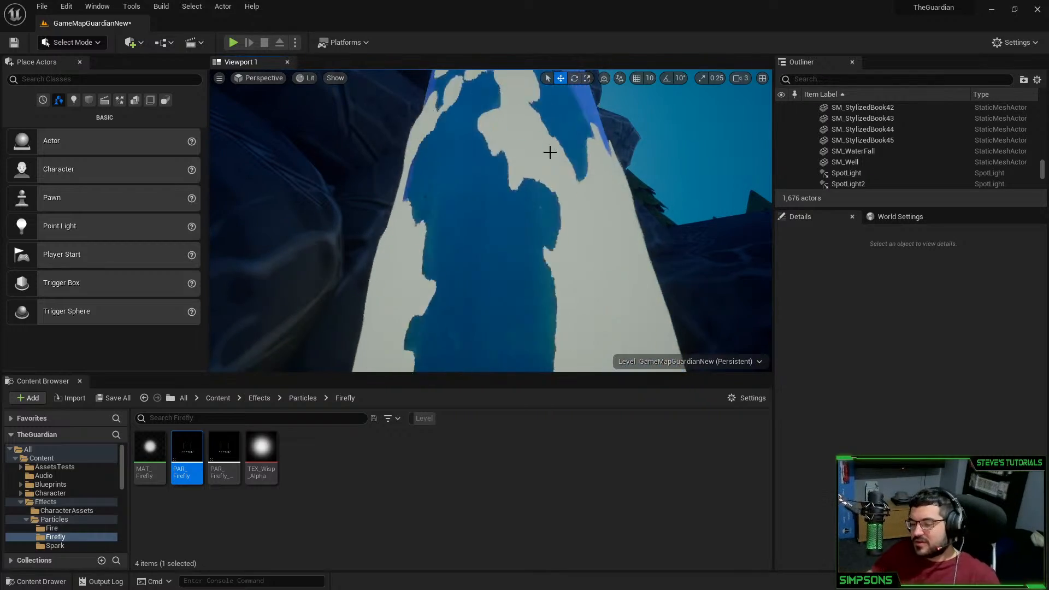
Place a PAR_Firefly emitter in the grass on the riverbank by the trees and raise it to a height of about 472
{"action": "right_click_drag", "start_coordinate": [551, 152], "coordinate": [579, 183]}
{"action": "key", "text": "w"}
{"action": "key", "text": "s"}
{"action": "key", "text": "w"}
{"action": "left_click_drag", "start_coordinate": [187, 453], "coordinate": [498, 181]}
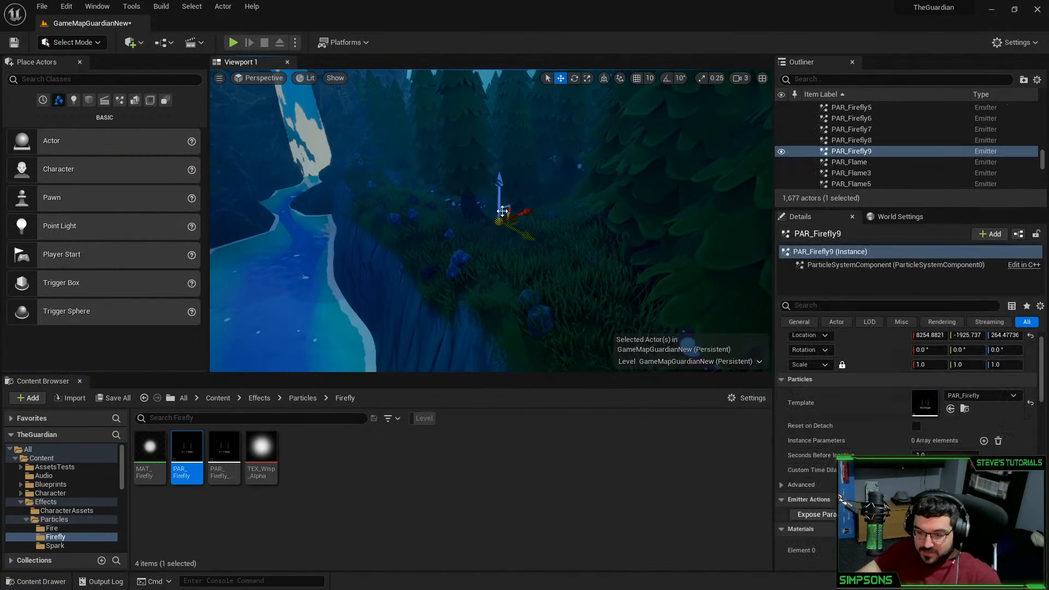
{"action": "mouse_move", "coordinate": [499, 170]}
{"action": "right_mouse_down"}
{"action": "mouse_move", "coordinate": [495, 131]}
{"action": "mouse_move", "coordinate": [517, 174]}
{"action": "right_mouse_up"}
Place two more PAR_Firefly emitters, one among the forest trees and one at the foot of the waterfall
{"action": "key", "text": "w"}
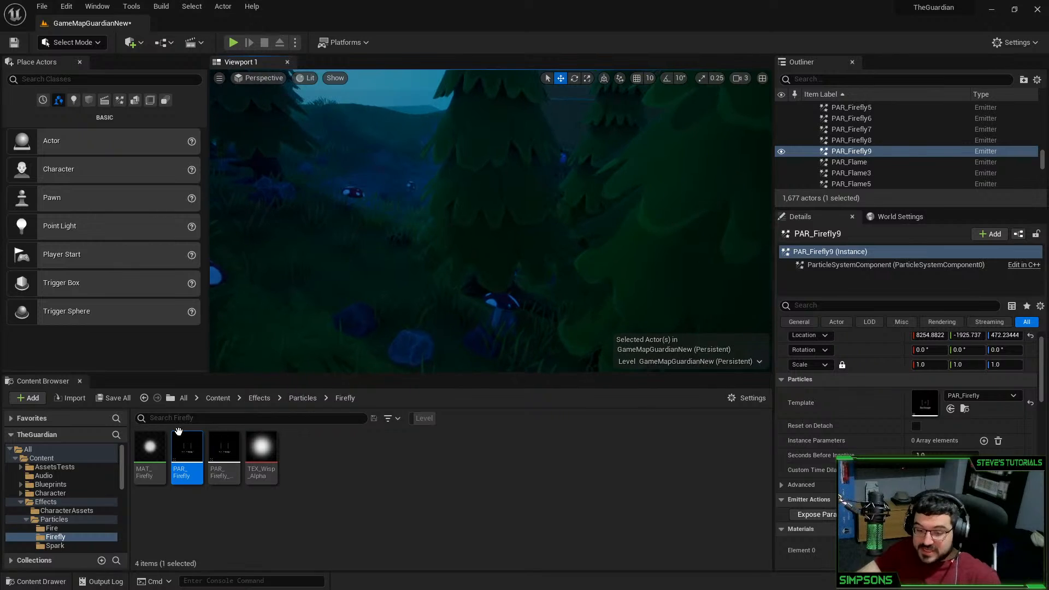
{"action": "left_click_drag", "start_coordinate": [186, 449], "coordinate": [544, 327]}
{"action": "mouse_move", "coordinate": [543, 327]}
{"action": "right_mouse_down"}
{"action": "mouse_move", "coordinate": [554, 309]}
{"action": "mouse_move", "coordinate": [546, 317]}
{"action": "mouse_move", "coordinate": [558, 320]}
{"action": "right_mouse_up"}
{"action": "key", "text": "w"}
{"action": "left_click_drag", "start_coordinate": [192, 452], "coordinate": [569, 279]}
{"action": "left_click_drag", "start_coordinate": [583, 319], "coordinate": [598, 323]}
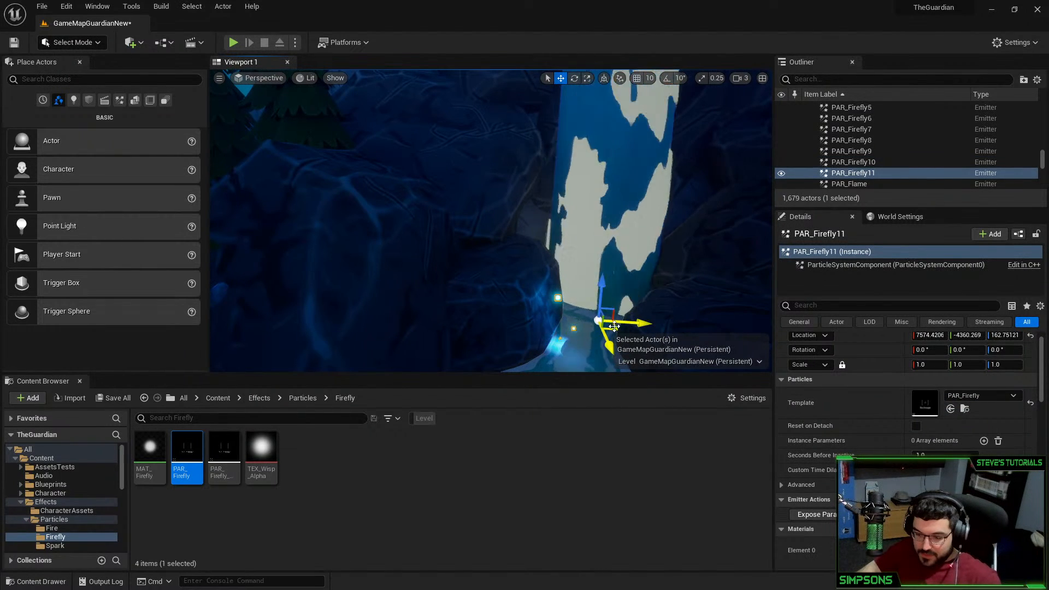
Search all project content for "splash" and place the splash circle mesh at the foot of the waterfall
{"action": "left_click", "coordinate": [241, 418]}
{"action": "type", "text": "spla"}
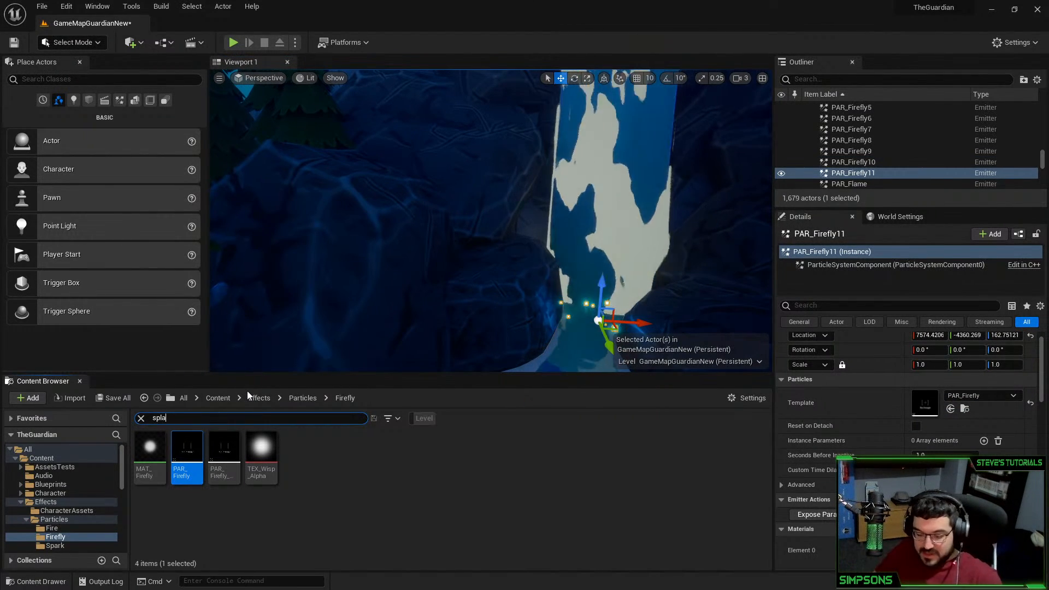
{"action": "type", "text": "sh"}
{"action": "left_click", "coordinate": [218, 398]}
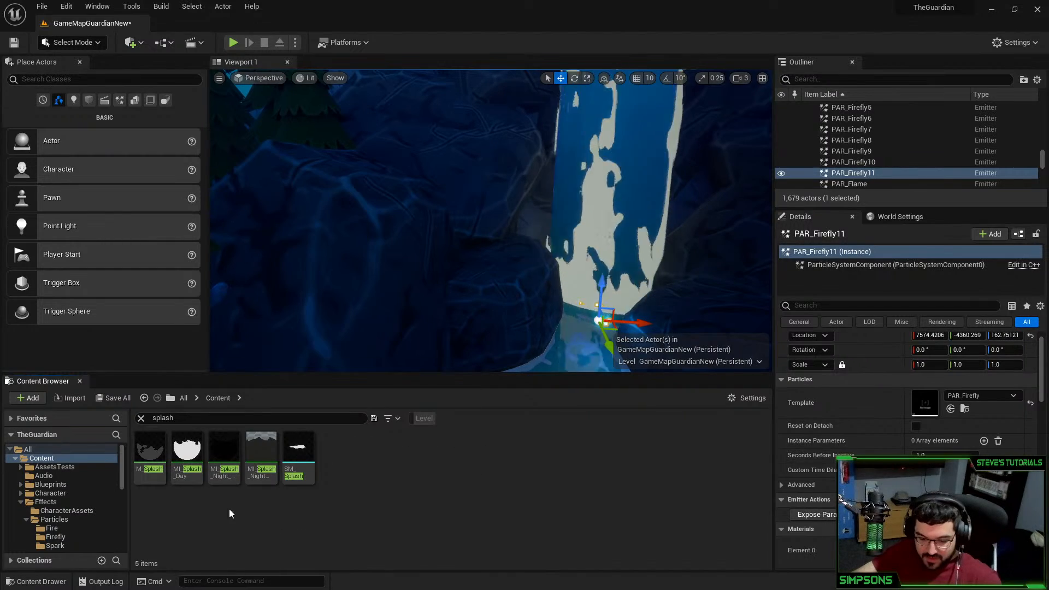
{"action": "left_click_drag", "start_coordinate": [299, 456], "coordinate": [612, 328]}
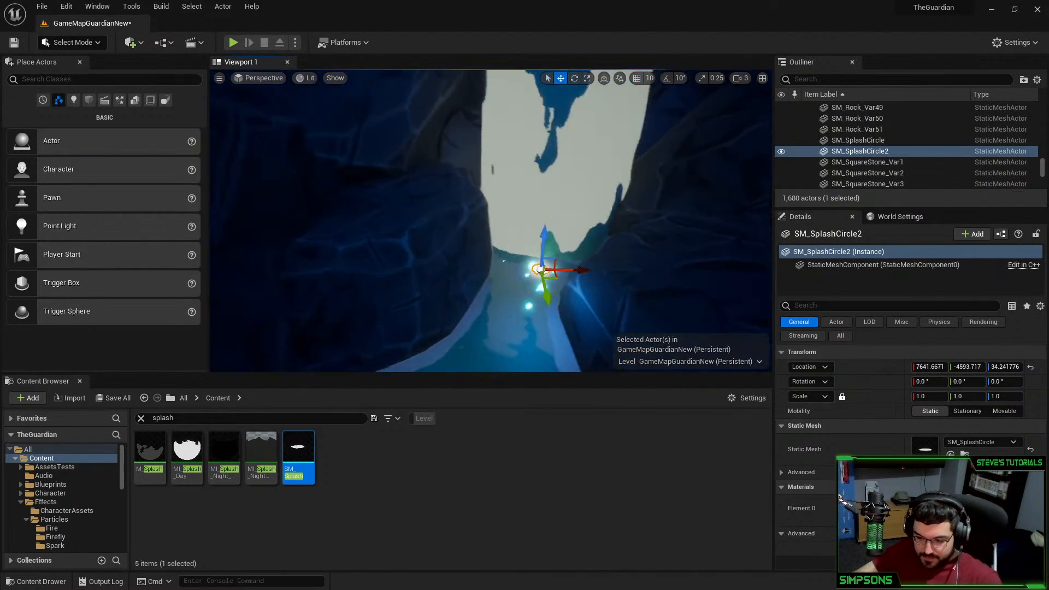
Scale the new splash circle to about 13.27 in X and Y and raise it to a height of about 54
{"action": "key", "text": "f"}
{"action": "key", "text": "r"}
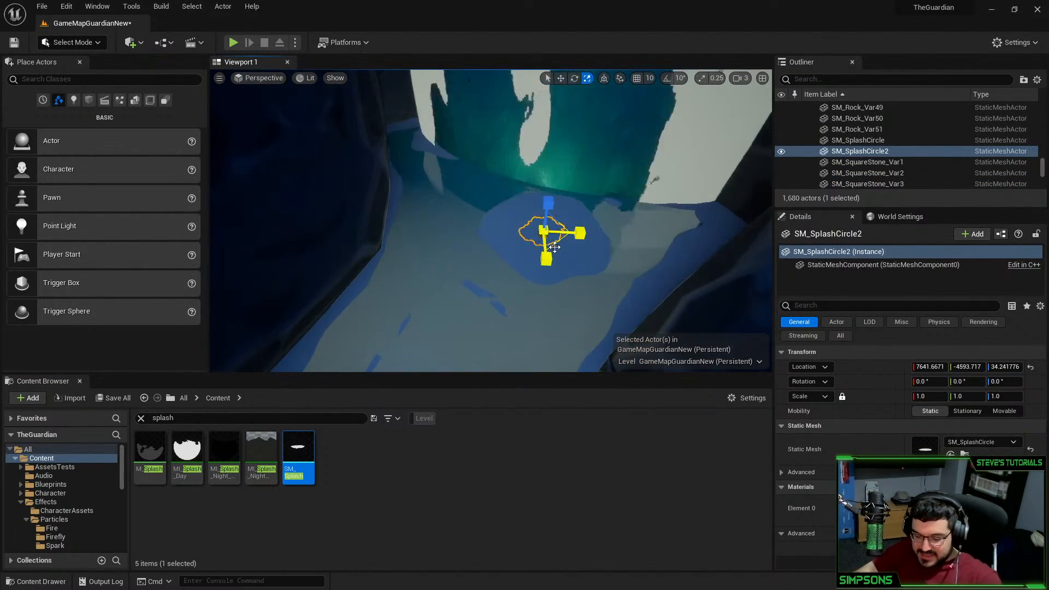
{"action": "left_click_drag", "start_coordinate": [554, 247], "coordinate": [617, 273]}
{"action": "key", "text": "w"}
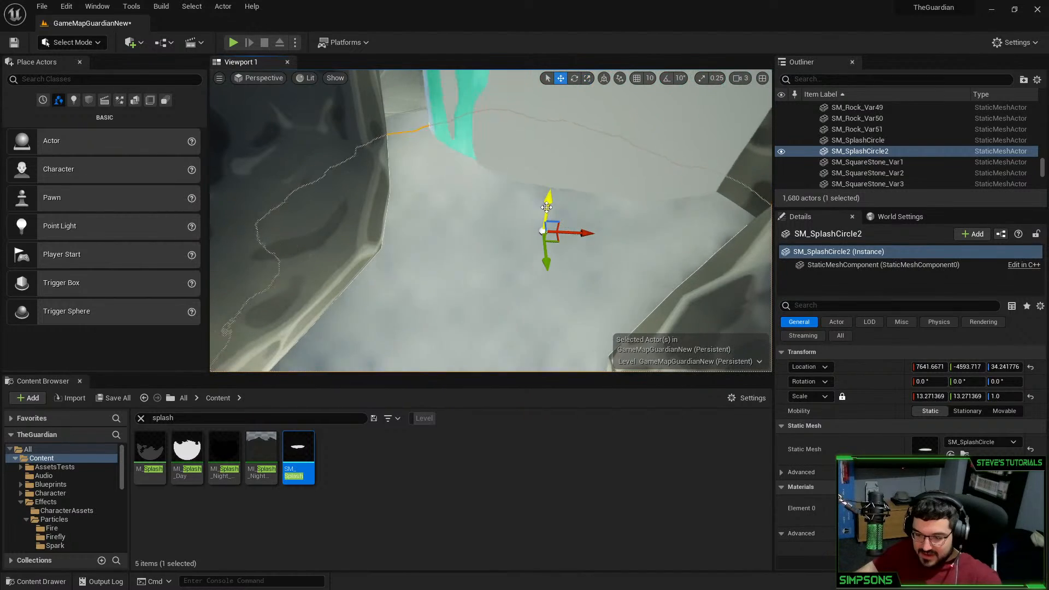
{"action": "left_click_drag", "start_coordinate": [547, 207], "coordinate": [515, 188]}
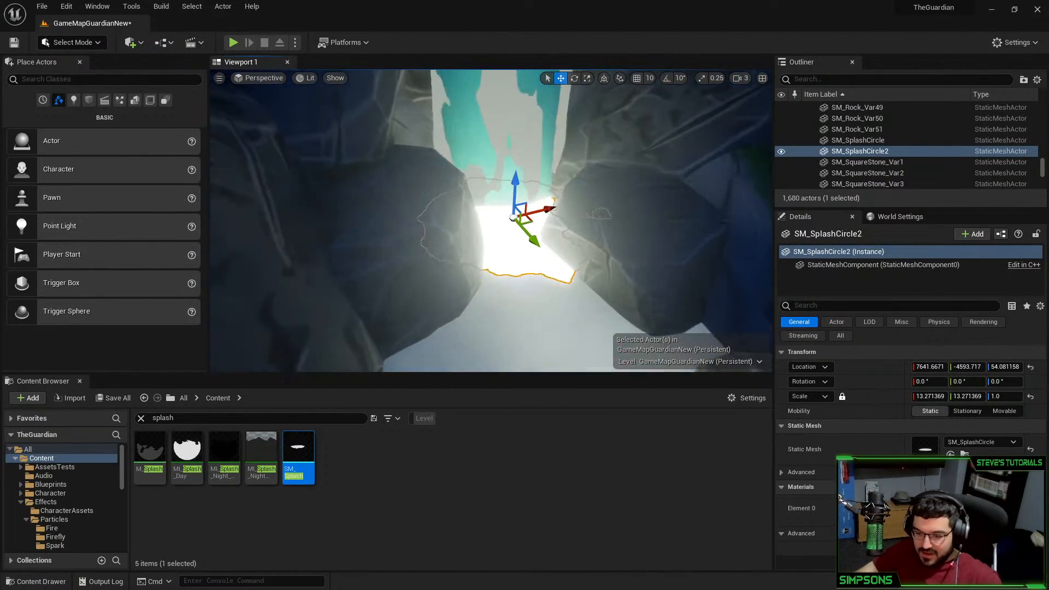
Open the new splash circle's MI_Splash_Day material instance and move its editor window clear of the scene
{"action": "right_click_drag", "start_coordinate": [586, 232], "coordinate": [586, 263]}
{"action": "key", "text": "Escape"}
{"action": "left_click", "coordinate": [523, 230]}
{"action": "right_click_drag", "start_coordinate": [523, 229], "coordinate": [539, 199]}
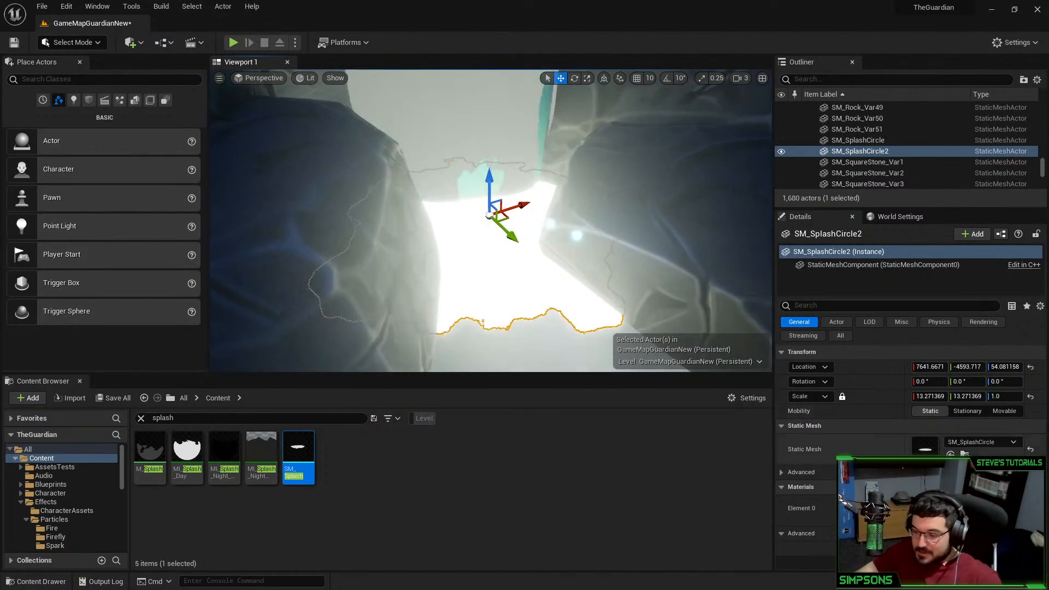
{"action": "double_click", "coordinate": [925, 507]}
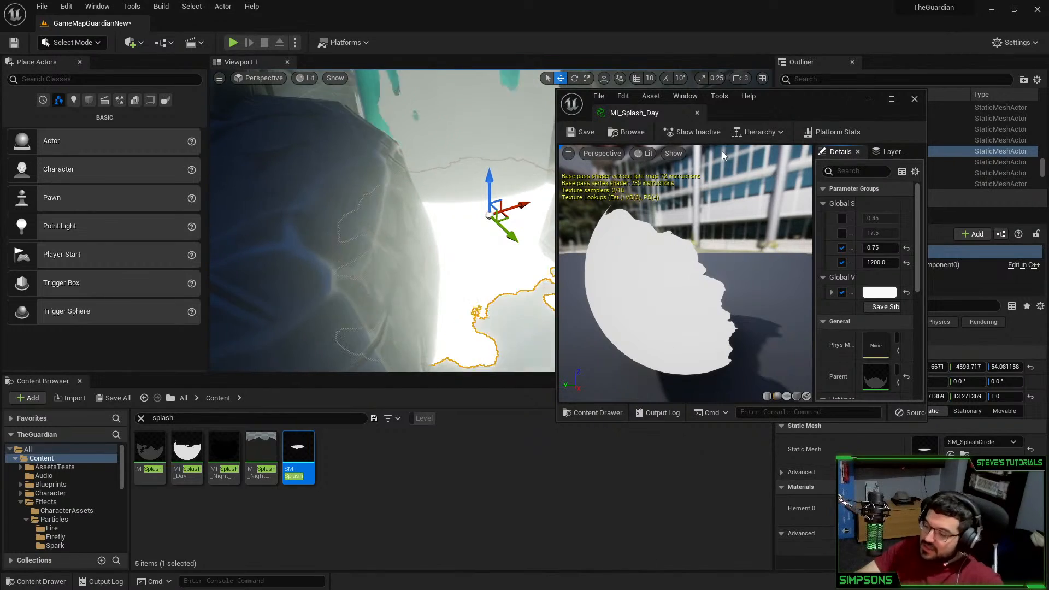
{"action": "left_click_drag", "start_coordinate": [761, 104], "coordinate": [1048, 104]}
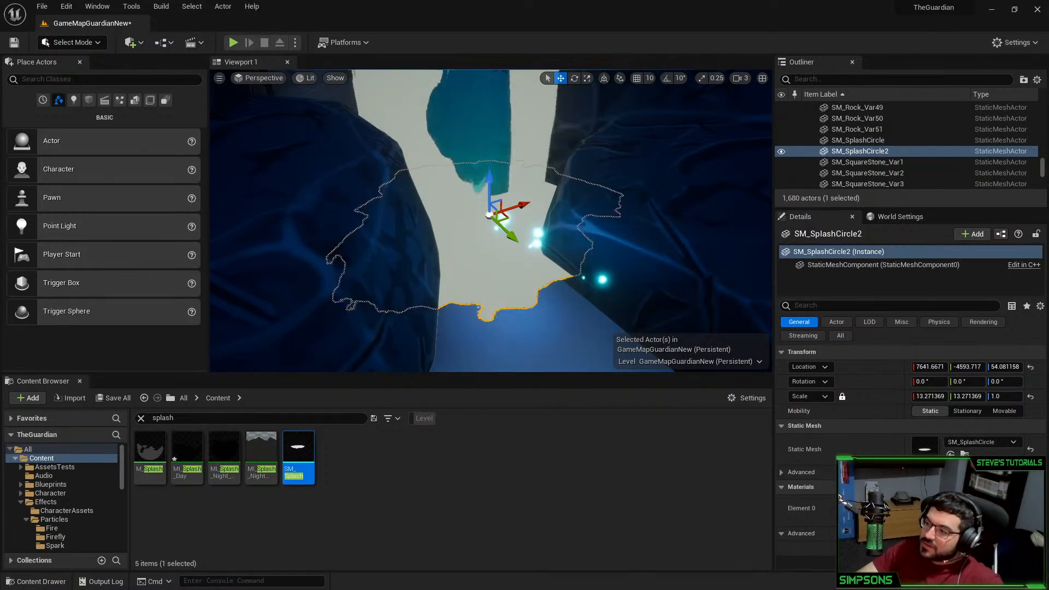
Raise the new splash circle to a height of about 144 and inspect its foam pattern against the waterfall
{"action": "right_click_drag", "start_coordinate": [553, 281], "coordinate": [536, 270]}
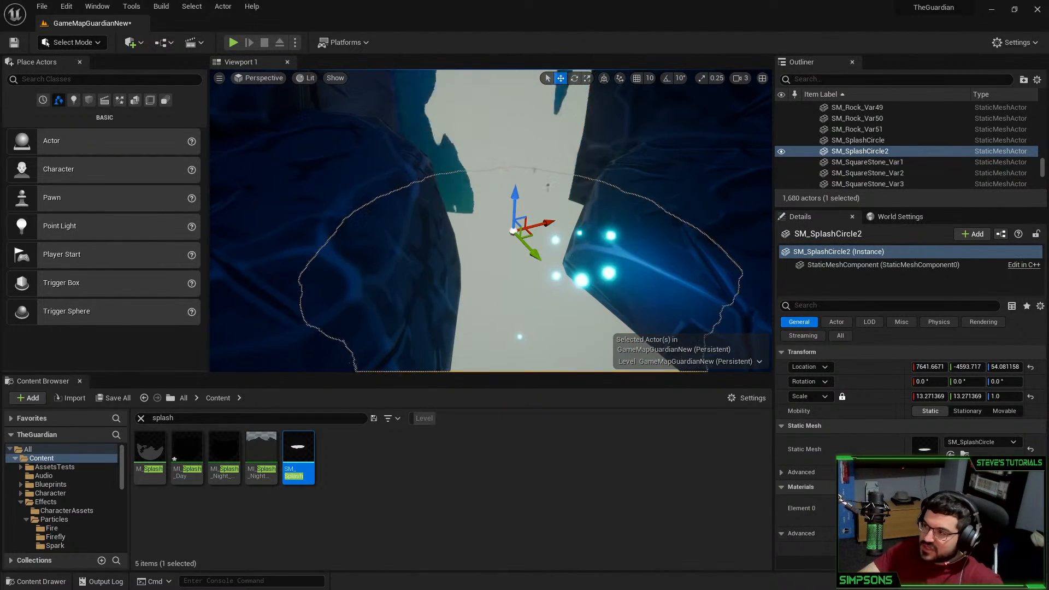
{"action": "key", "text": "s"}
{"action": "mouse_move", "coordinate": [424, 290]}
{"action": "right_mouse_down"}
{"action": "mouse_move", "coordinate": [459, 292]}
{"action": "mouse_move", "coordinate": [461, 312]}
{"action": "mouse_move", "coordinate": [424, 291]}
{"action": "right_mouse_up"}
{"action": "key", "text": "w"}
{"action": "left_click_drag", "start_coordinate": [397, 135], "coordinate": [382, 64]}
{"action": "key", "text": "s"}
{"action": "mouse_move", "coordinate": [453, 174]}
{"action": "right_mouse_down"}
{"action": "mouse_move", "coordinate": [452, 151]}
{"action": "mouse_move", "coordinate": [452, 174]}
{"action": "right_mouse_up"}
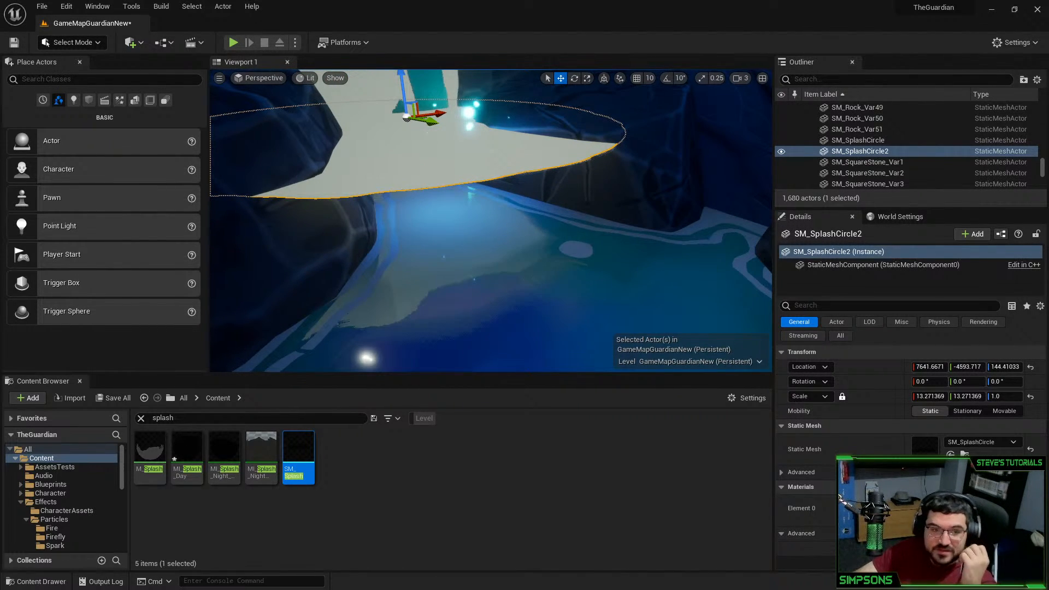
{"action": "mouse_move", "coordinate": [425, 106]}
{"action": "right_mouse_down"}
{"action": "mouse_move", "coordinate": [410, 118]}
{"action": "mouse_move", "coordinate": [405, 77]}
{"action": "mouse_move", "coordinate": [415, 142]}
{"action": "mouse_move", "coordinate": [433, 124]}
{"action": "right_mouse_up"}
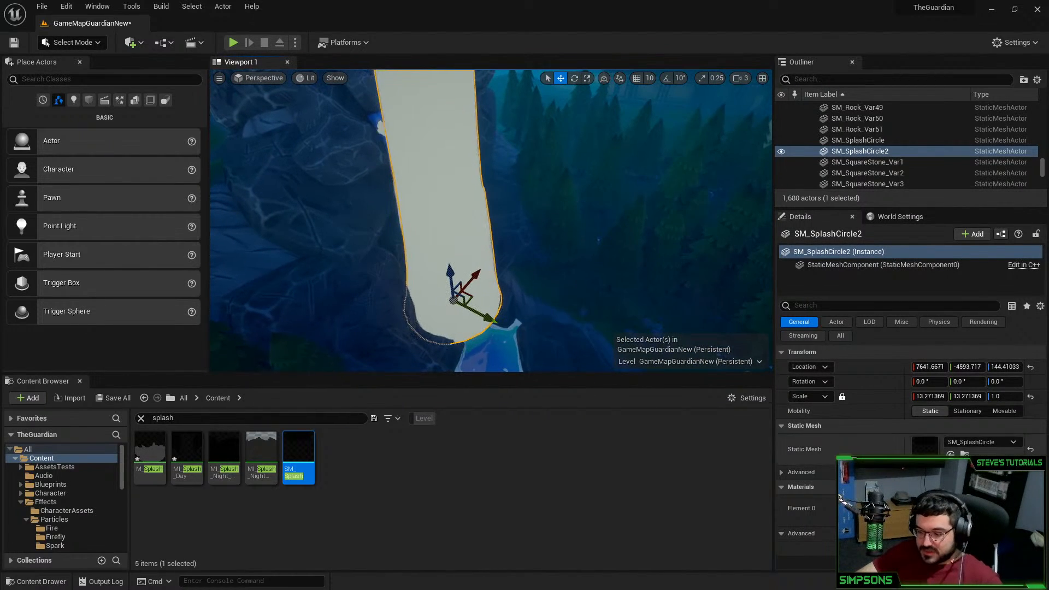
{"action": "left_click", "coordinate": [984, 501]}
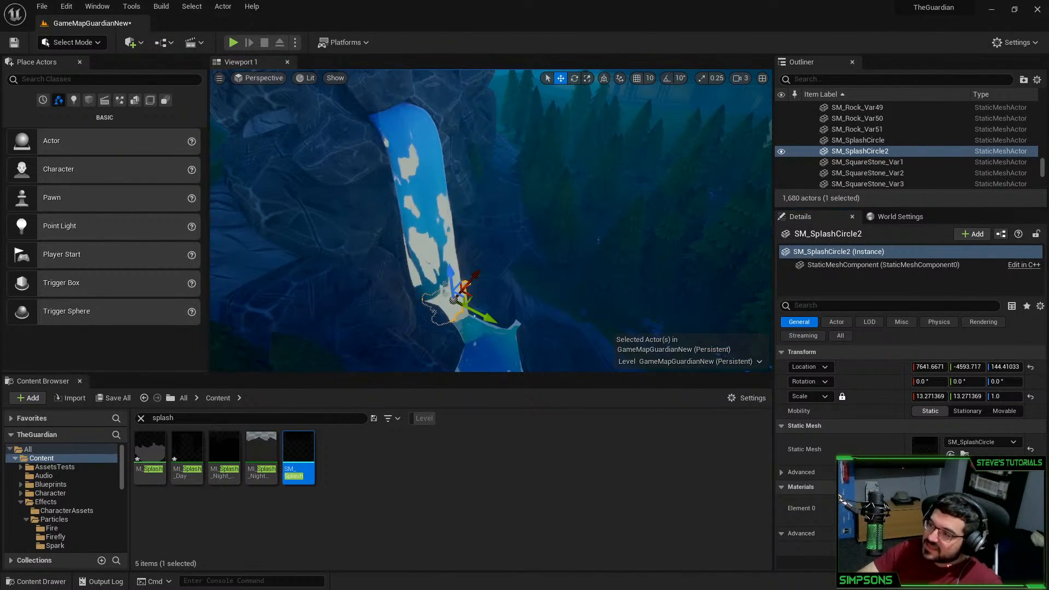
{"action": "key", "text": "w"}
{"action": "right_click_drag", "start_coordinate": [433, 124], "coordinate": [437, 155]}
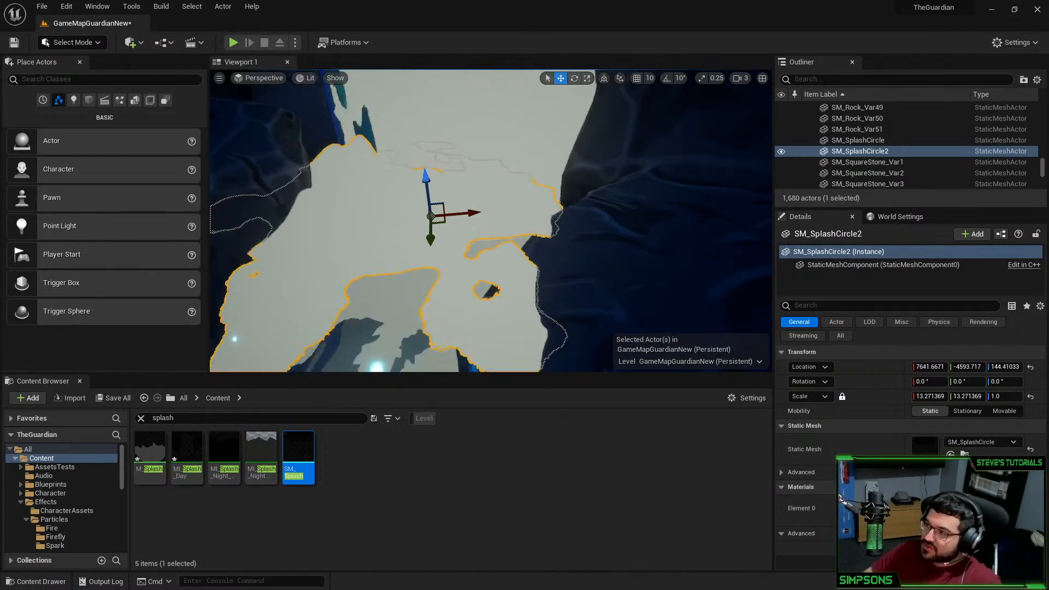
Lower the new splash circle to a height of about 4.5, shift it against the waterfall's foot, and deselect it
{"action": "left_click_drag", "start_coordinate": [427, 181], "coordinate": [464, 229]}
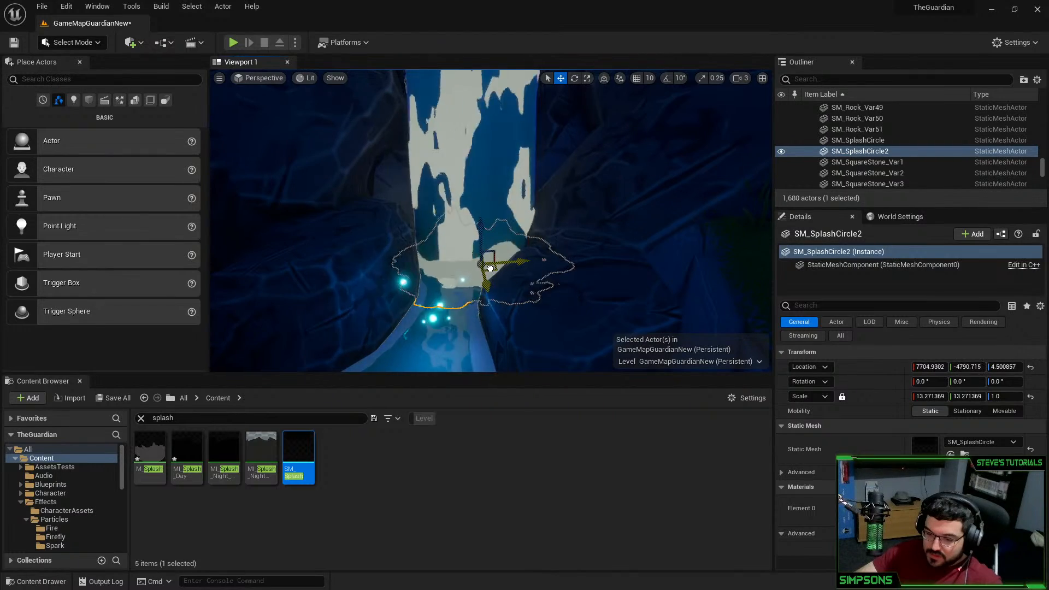
{"action": "left_click_drag", "start_coordinate": [481, 279], "coordinate": [481, 280]}
{"action": "key", "text": "Escape"}
{"action": "key", "text": "s"}
{"action": "mouse_move", "coordinate": [481, 280]}
{"action": "right_mouse_down"}
{"action": "mouse_move", "coordinate": [470, 284]}
{"action": "mouse_move", "coordinate": [481, 283]}
{"action": "right_mouse_up"}
Delete the older SM_SplashCircle mesh at the foot of the waterfall
{"action": "key", "text": "w"}
{"action": "left_click", "coordinate": [493, 278]}
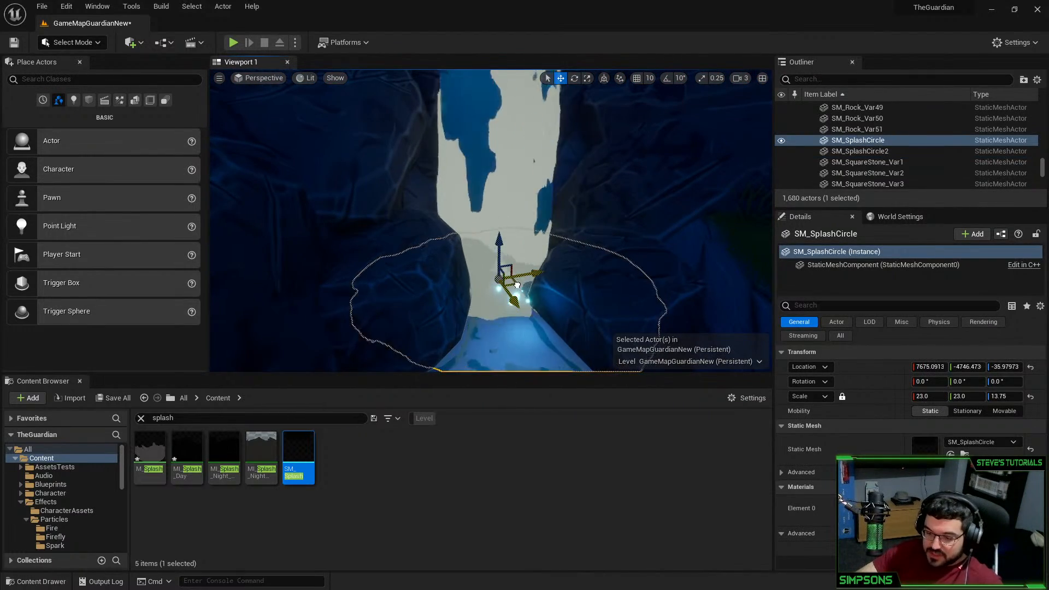
{"action": "key", "text": "Delete"}
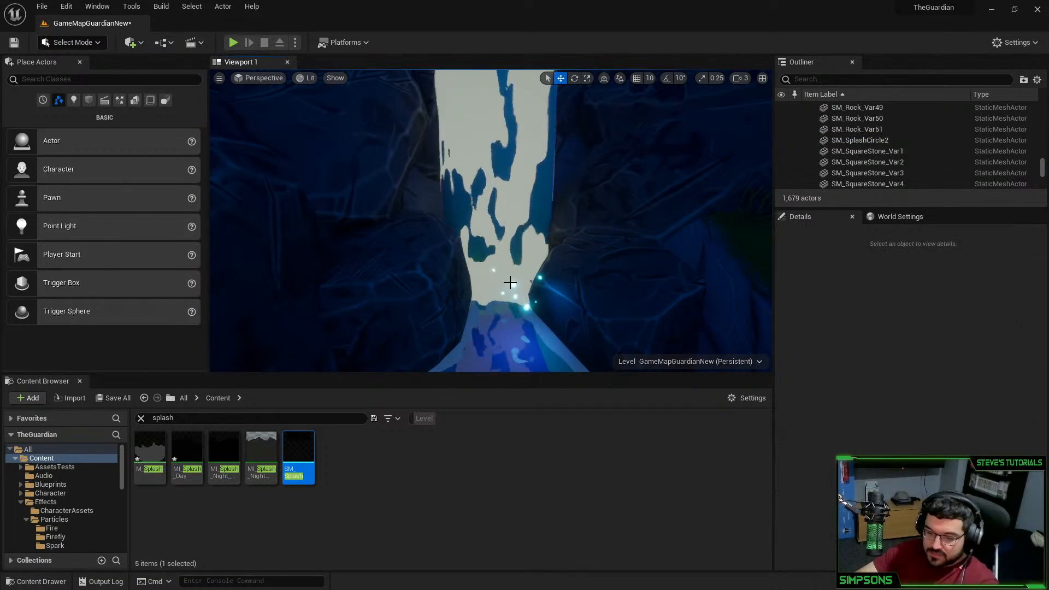
Scale the remaining splash circle to about 18.8 in X and Y and 6.5 in Z, then deselect it
{"action": "left_click", "coordinate": [511, 282]}
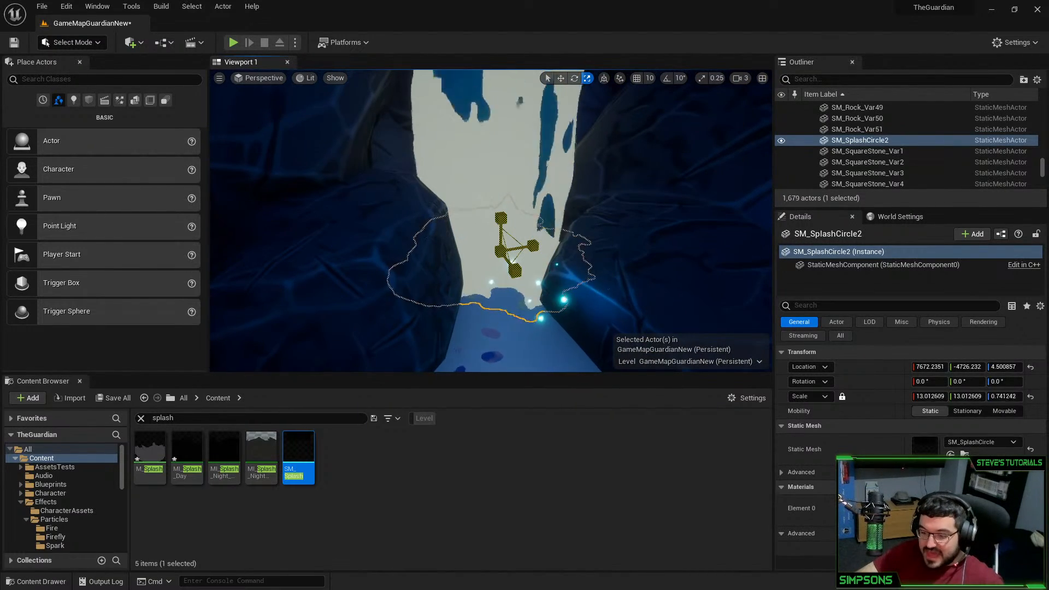
{"action": "left_click_drag", "start_coordinate": [515, 270], "coordinate": [533, 255]}
{"action": "key", "text": "Escape"}
{"action": "right_click_drag", "start_coordinate": [515, 270], "coordinate": [533, 268]}
{"action": "key", "text": "s"}
{"action": "right_click_drag", "start_coordinate": [508, 316], "coordinate": [508, 315]}
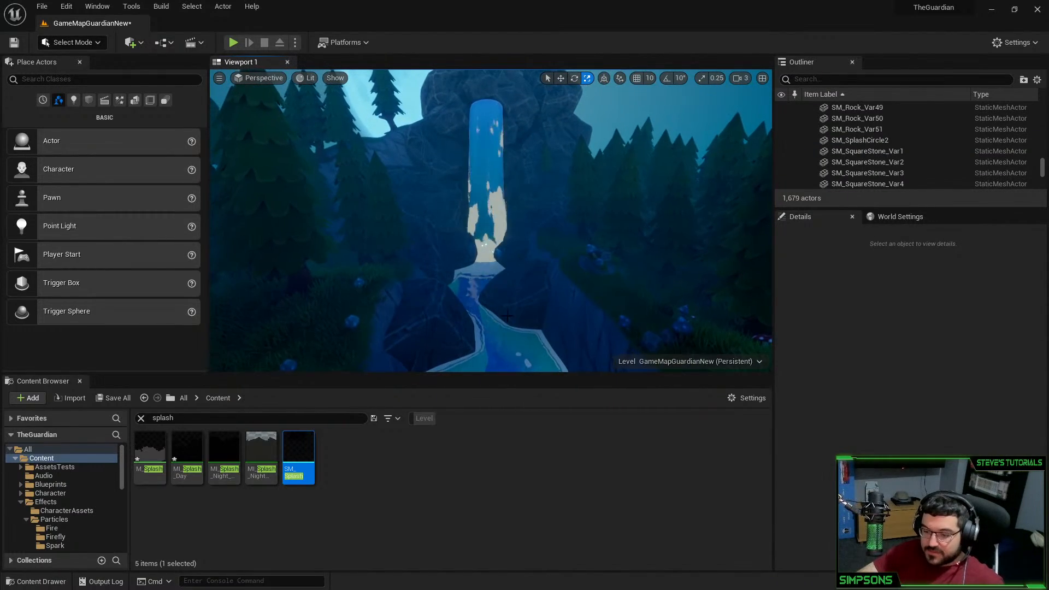
Select the splash circle at the waterfall's foot and lower it to a height of about -6.9
{"action": "left_click", "coordinate": [484, 256]}
{"action": "key", "text": "w"}
{"action": "key", "text": "f"}
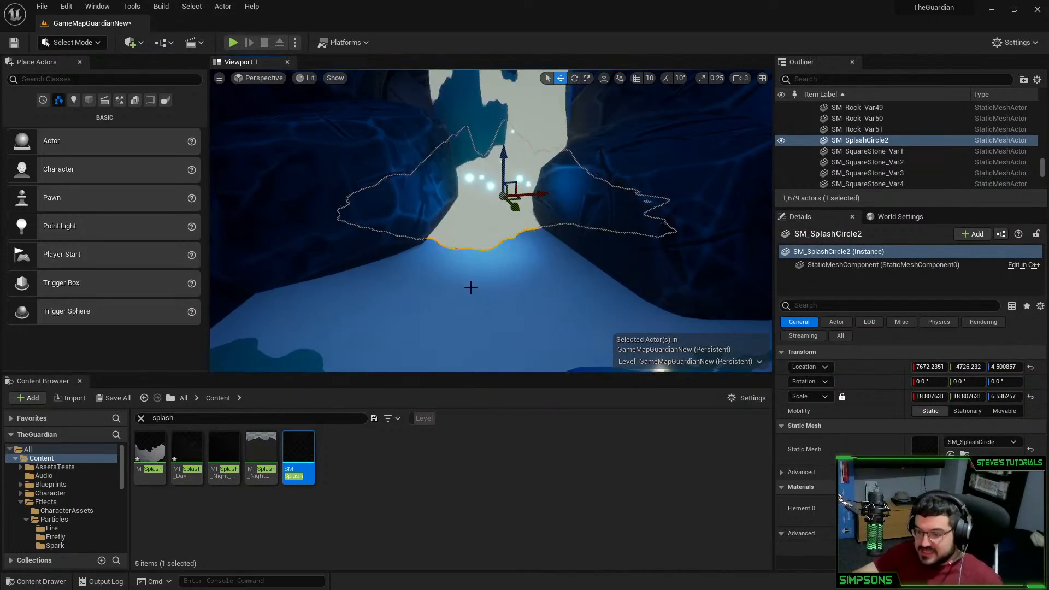
{"action": "right_click_drag", "start_coordinate": [471, 288], "coordinate": [471, 273]}
{"action": "key", "text": "w"}
{"action": "left_click_drag", "start_coordinate": [511, 177], "coordinate": [511, 198]}
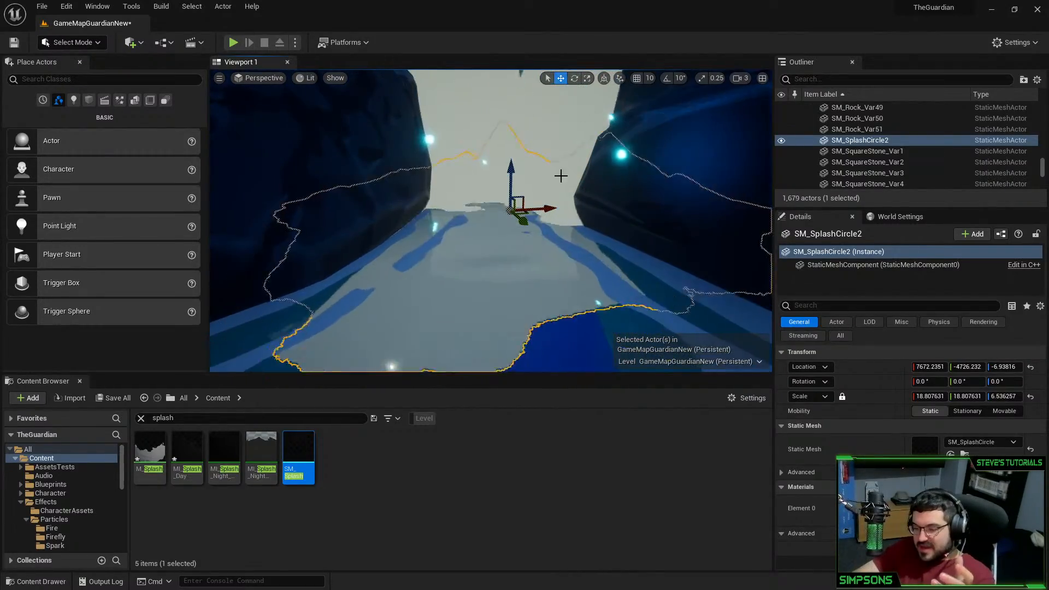
Raise the splash circle to a height of about 14.2, deselect it, and view the waterfall from farther back
{"action": "mouse_move", "coordinate": [512, 172]}
{"action": "left_mouse_down"}
{"action": "mouse_move", "coordinate": [512, 152]}
{"action": "mouse_move", "coordinate": [513, 161]}
{"action": "left_mouse_up"}
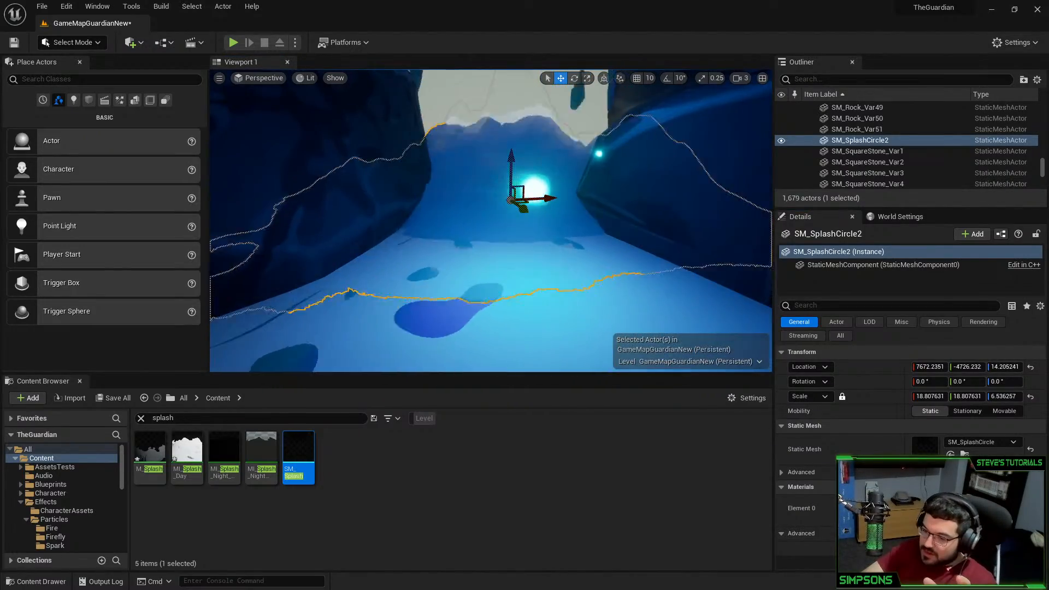
{"action": "mouse_move", "coordinate": [498, 231]}
{"action": "right_mouse_down"}
{"action": "mouse_move", "coordinate": [499, 243]}
{"action": "mouse_move", "coordinate": [525, 241]}
{"action": "mouse_move", "coordinate": [498, 232]}
{"action": "right_mouse_up"}
{"action": "key", "text": "w"}
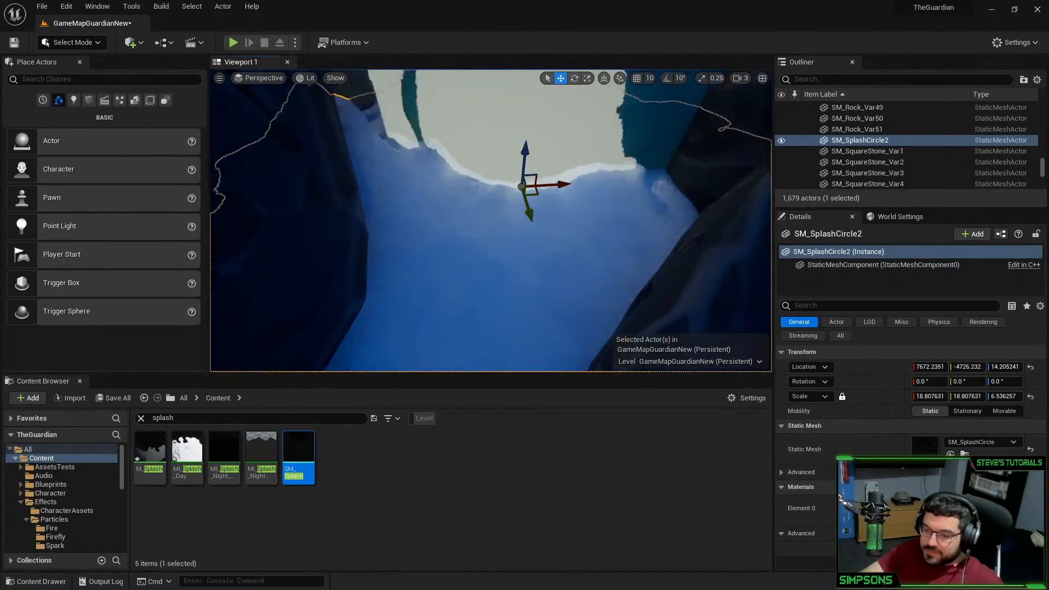
{"action": "key", "text": "Escape"}
{"action": "key", "text": "s"}
{"action": "right_click_drag", "start_coordinate": [490, 221], "coordinate": [491, 194]}
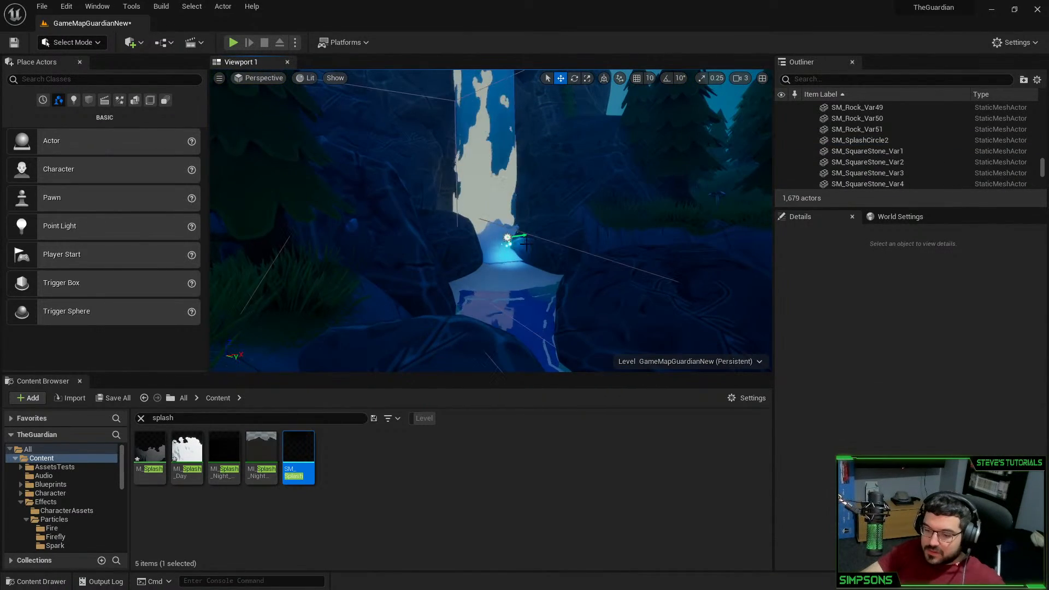
Examine the splash circle at the waterfall's base and the falling water from several distances and angles
{"action": "key", "text": "s"}
{"action": "right_click_drag", "start_coordinate": [527, 244], "coordinate": [533, 243]}
{"action": "key", "text": "g"}
{"action": "left_click", "coordinate": [480, 187]}
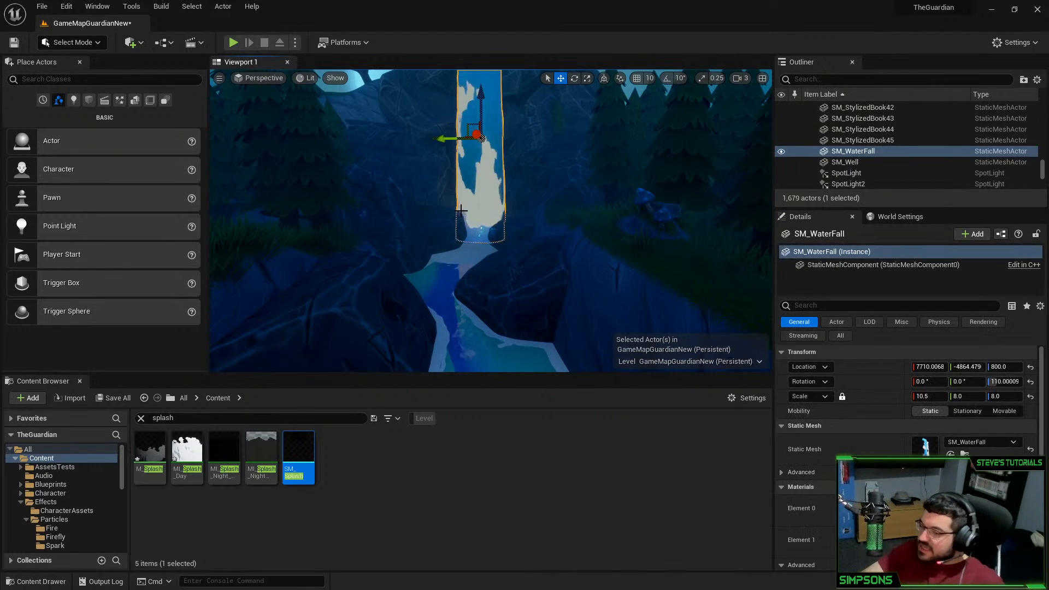
{"action": "key", "text": "w"}
{"action": "right_click_drag", "start_coordinate": [464, 200], "coordinate": [466, 200]}
{"action": "key", "text": "g"}
{"action": "key", "text": "s"}
{"action": "left_click", "coordinate": [479, 210]}
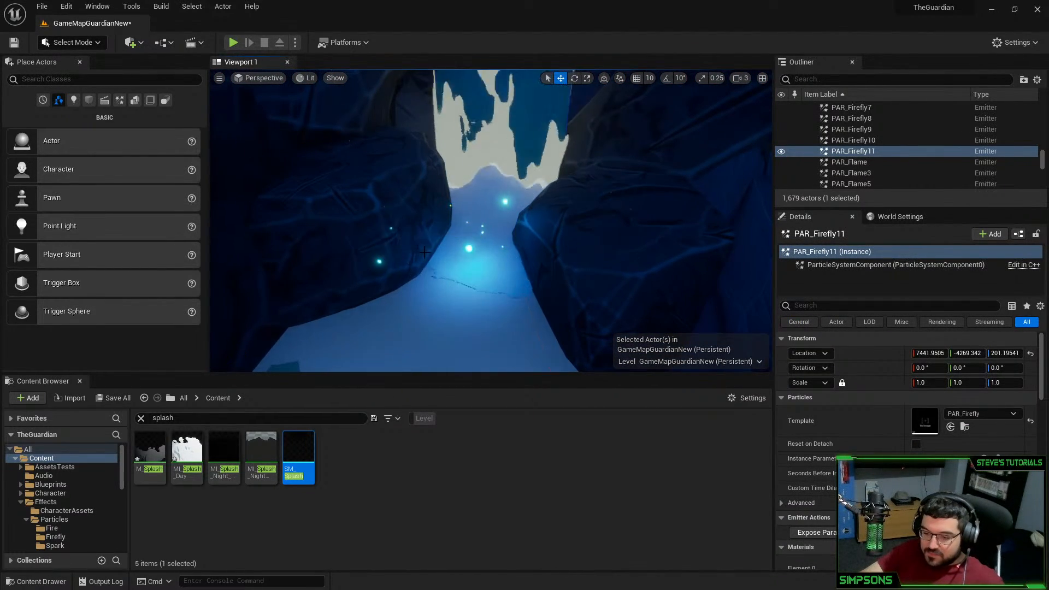
{"action": "right_click_drag", "start_coordinate": [425, 252], "coordinate": [424, 269]}
{"action": "key", "text": "s"}
{"action": "key", "text": "w"}
{"action": "right_click_drag", "start_coordinate": [480, 237], "coordinate": [536, 217]}
{"action": "key", "text": "s"}
{"action": "key", "text": "s"}
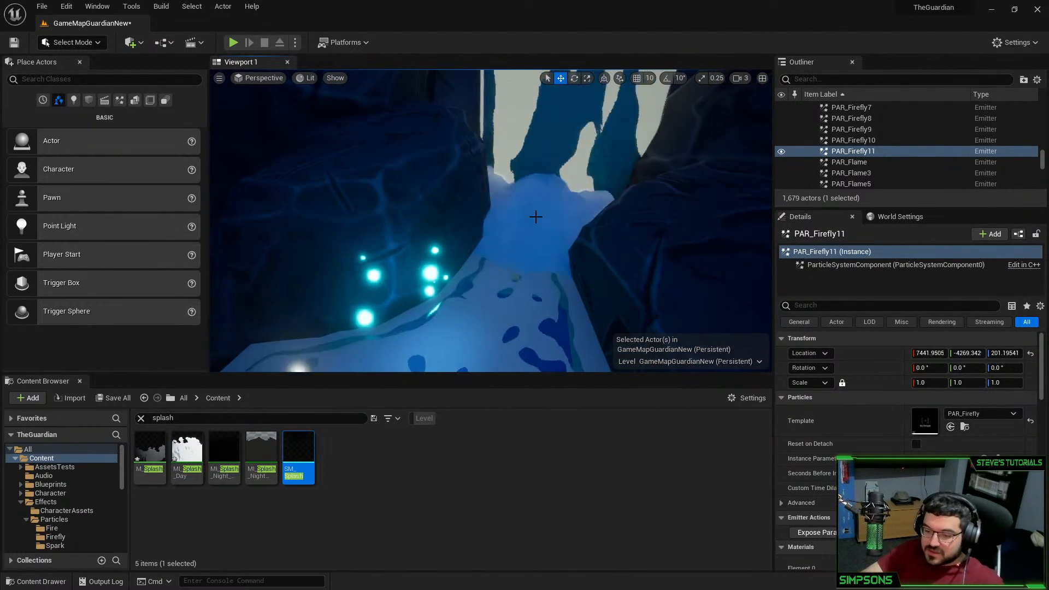
{"action": "left_click", "coordinate": [553, 159]}
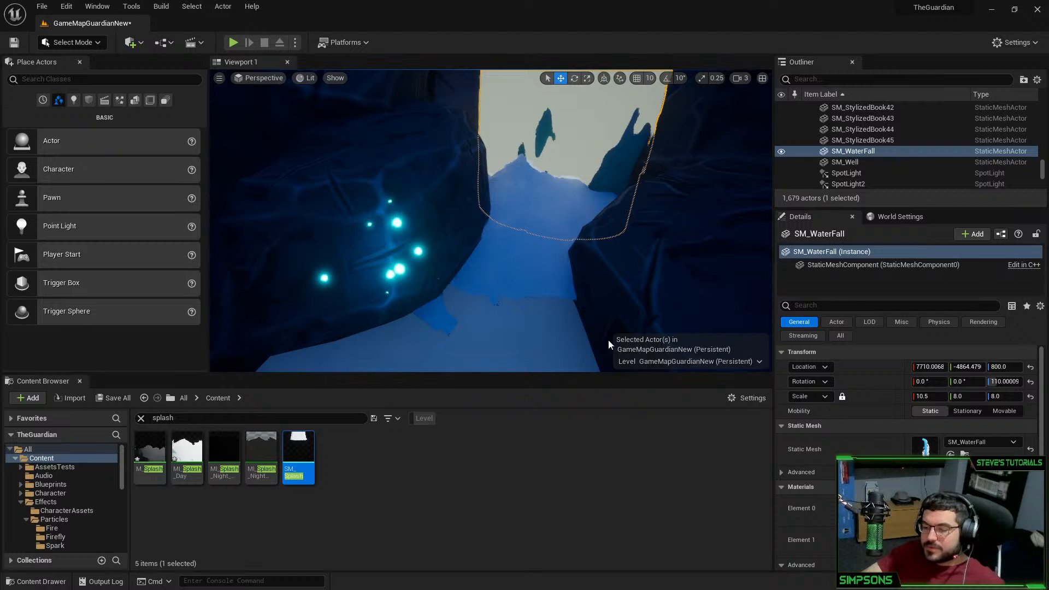
{"action": "key", "text": "s"}
{"action": "right_click_drag", "start_coordinate": [584, 232], "coordinate": [583, 181]}
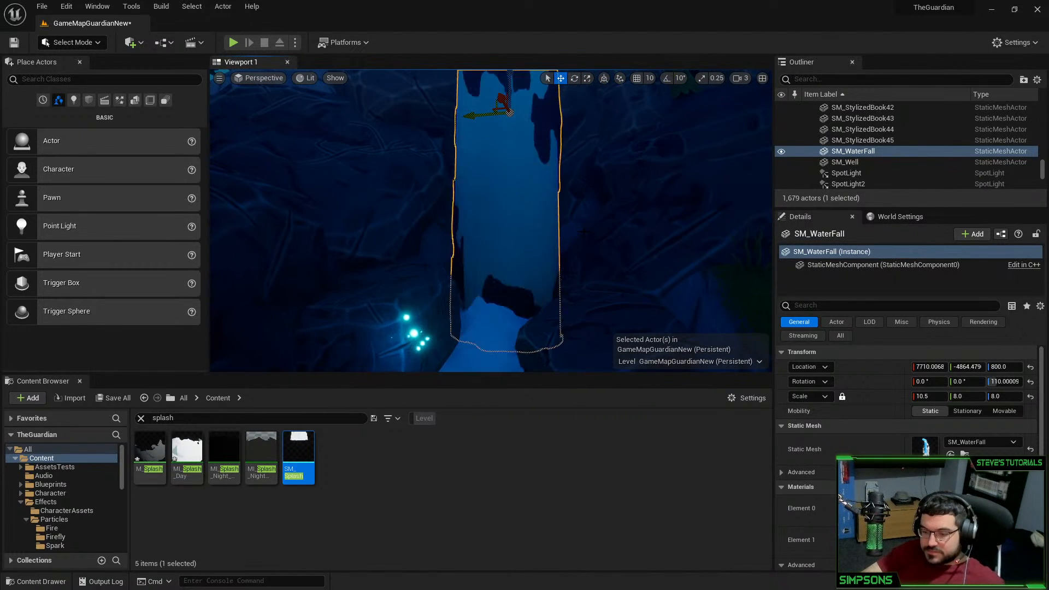
Select the splash circle at the waterfall's foot, set its Bounds Scale to 10, and deselect it
{"action": "left_click", "coordinate": [517, 339]}
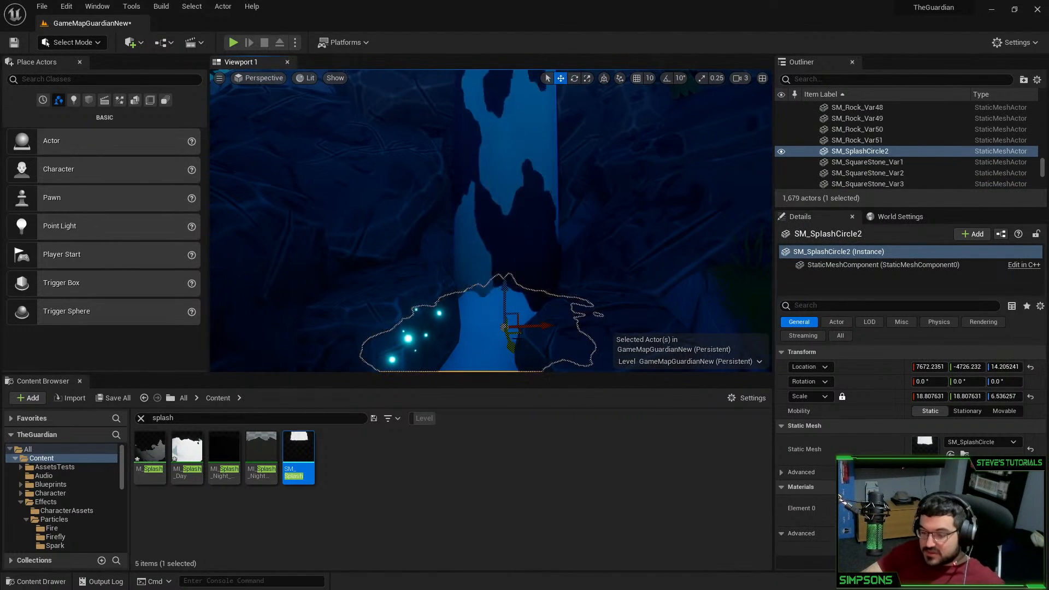
{"action": "left_click", "coordinate": [792, 306]}
{"action": "type", "text": "boun"}
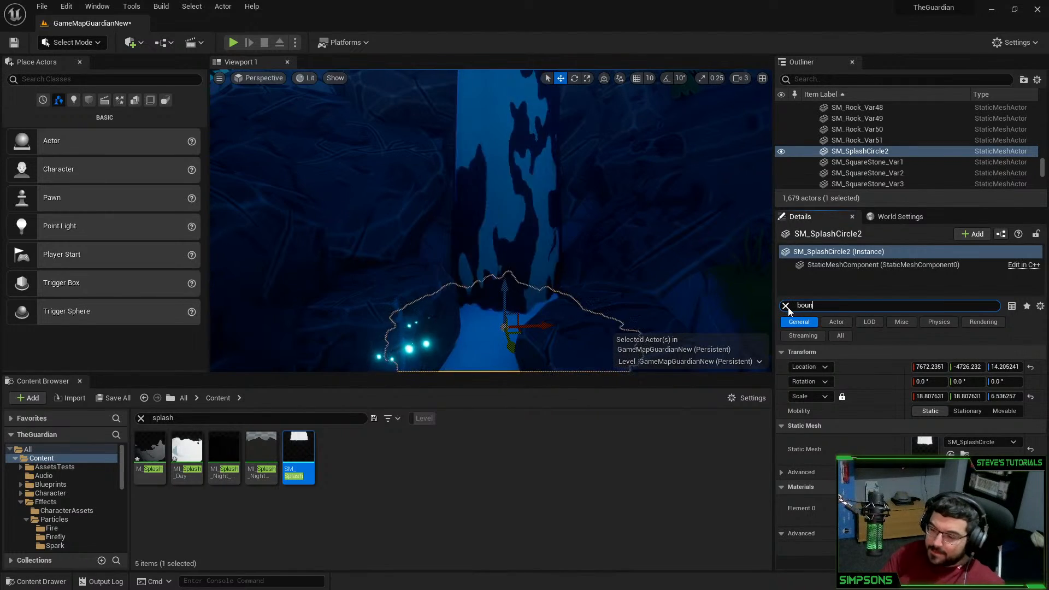
{"action": "type", "text": "d"}
{"action": "left_click", "coordinate": [938, 425]}
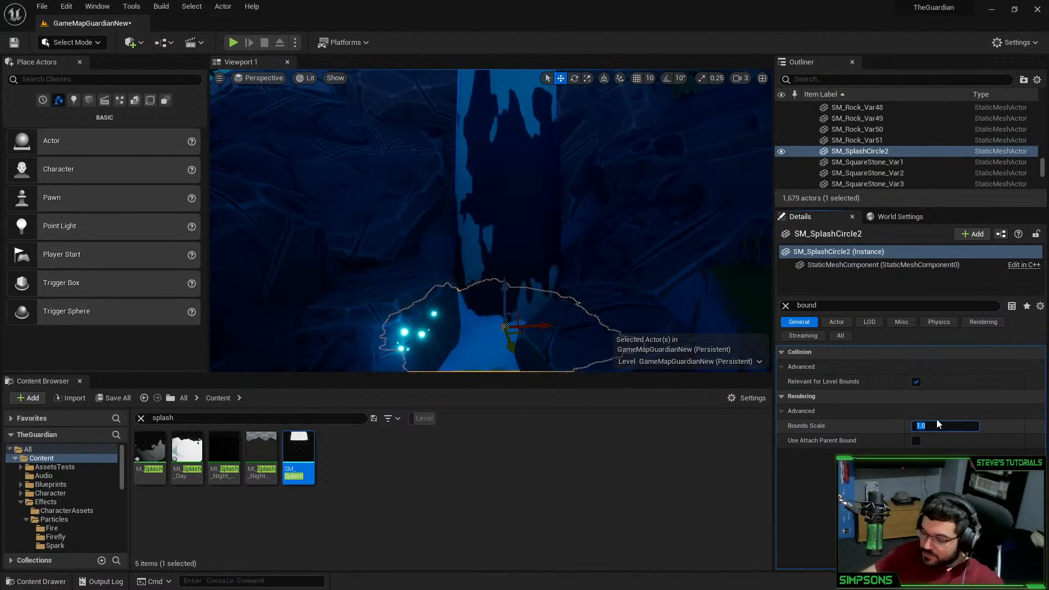
{"action": "type", "text": "10"}
{"action": "key", "text": "Return"}
{"action": "key", "text": "Escape"}
Examine the splash and the waterfall from farther back, framing the waterfall mesh to check it closely
{"action": "right_click_drag", "start_coordinate": [383, 246], "coordinate": [438, 267]}
{"action": "key", "text": "s"}
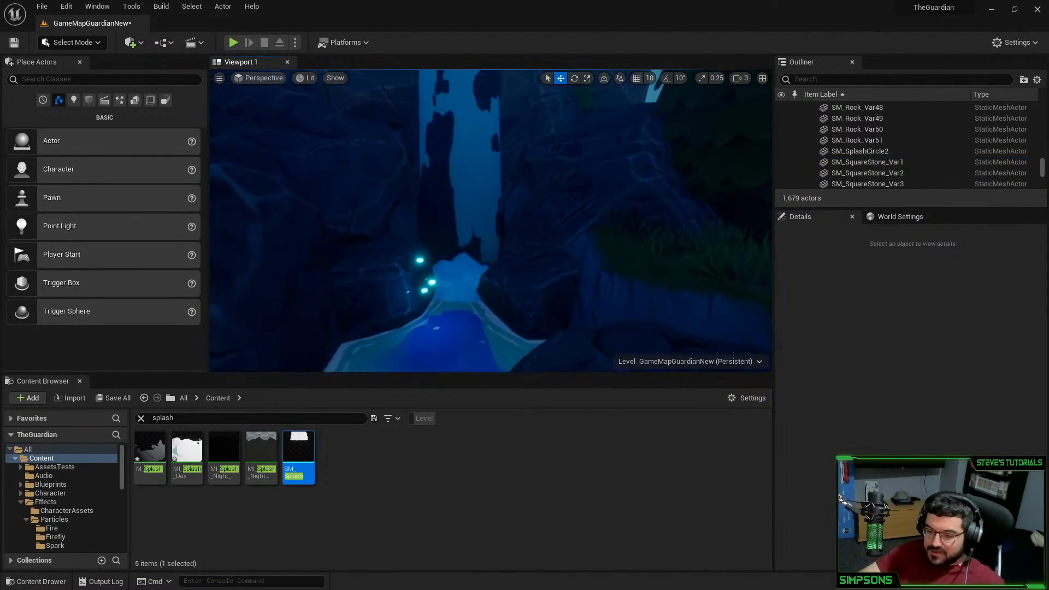
{"action": "key", "text": "s"}
{"action": "right_click_drag", "start_coordinate": [561, 258], "coordinate": [435, 243]}
{"action": "key", "text": "w"}
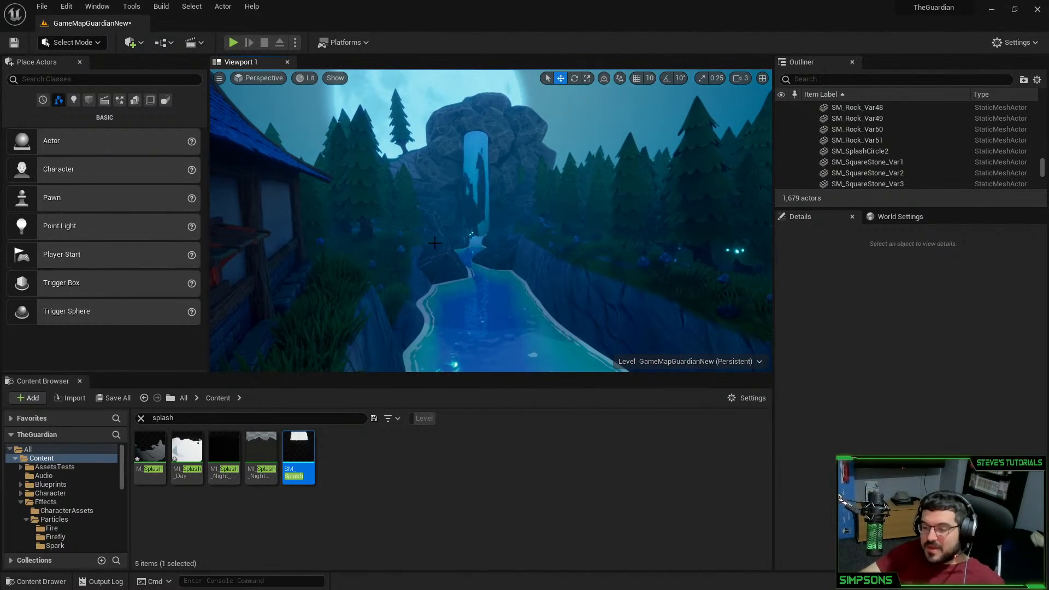
{"action": "left_click", "coordinate": [479, 183]}
{"action": "key", "text": "w"}
{"action": "right_click_drag", "start_coordinate": [478, 184], "coordinate": [481, 151]}
{"action": "key", "text": "w"}
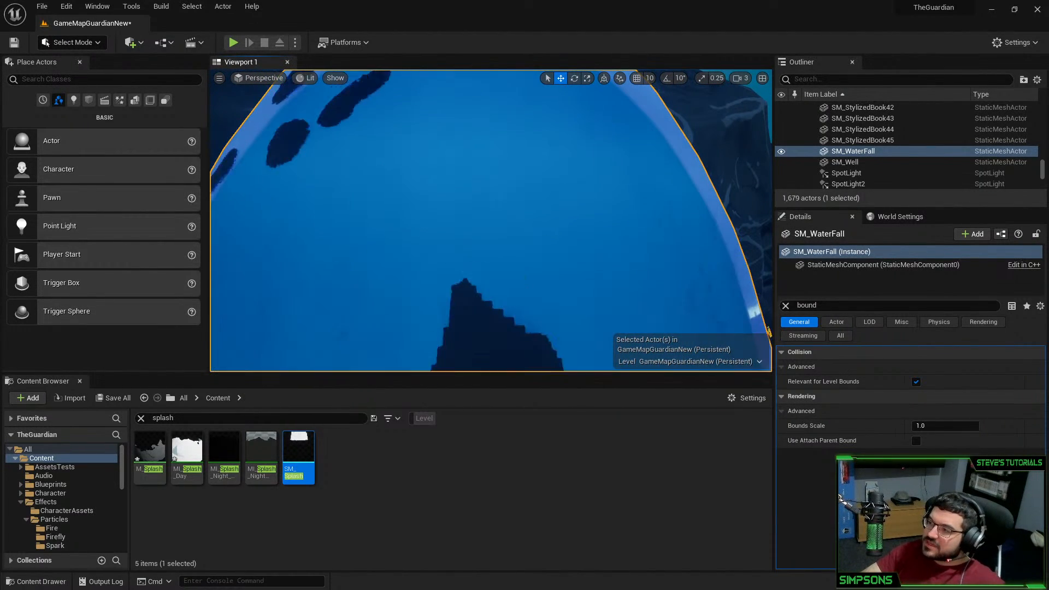
{"action": "key", "text": "f"}
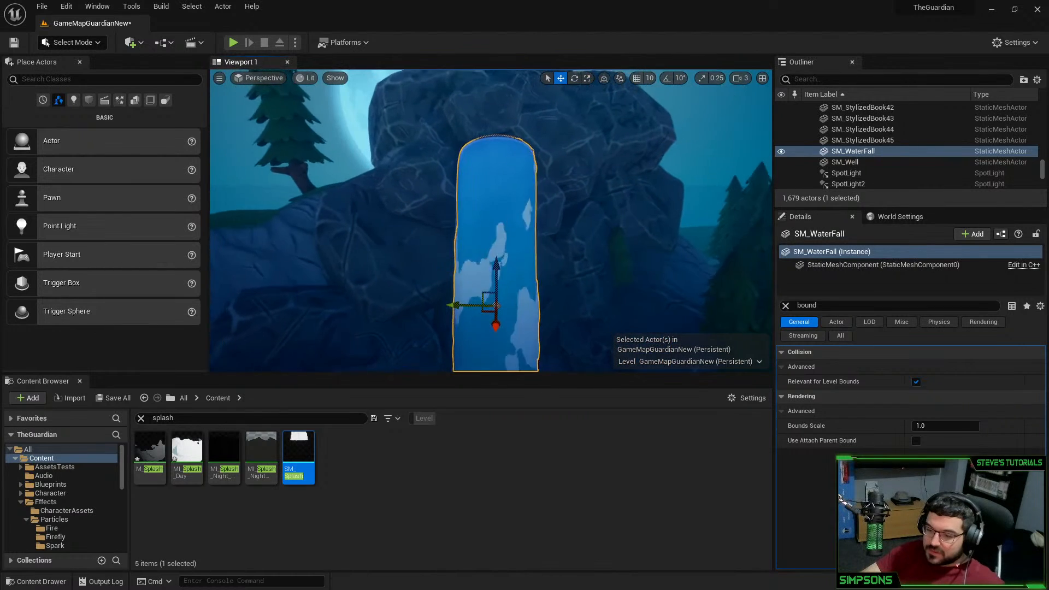
{"action": "mouse_move", "coordinate": [491, 219]}
{"action": "right_mouse_down"}
{"action": "mouse_move", "coordinate": [488, 254]}
{"action": "mouse_move", "coordinate": [489, 219]}
{"action": "right_mouse_up"}
{"action": "key", "text": "s"}
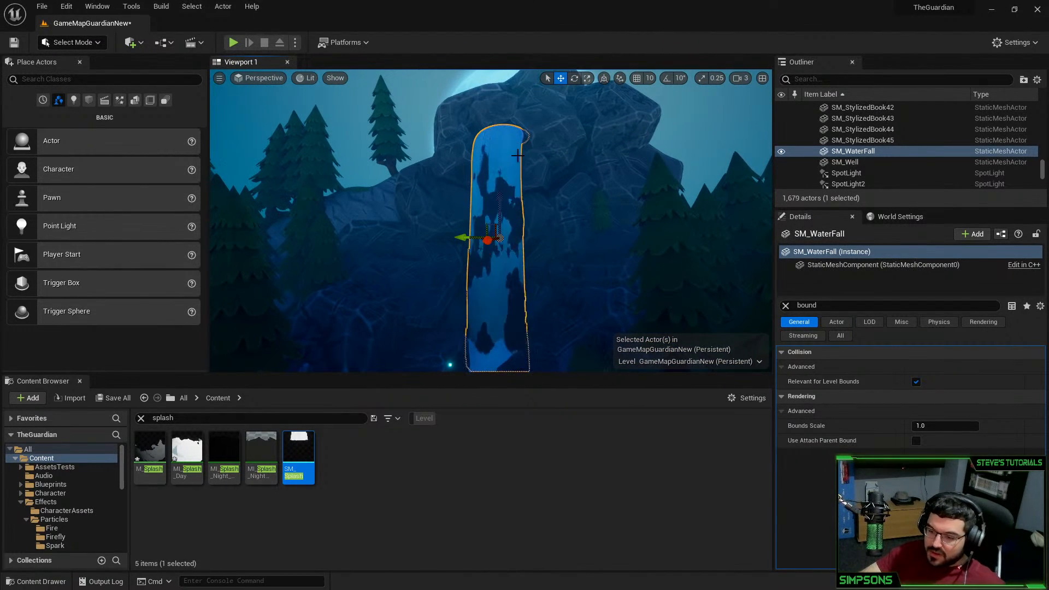
{"action": "key", "text": "s"}
{"action": "right_click_drag", "start_coordinate": [491, 219], "coordinate": [525, 241]}
{"action": "key", "text": "a"}
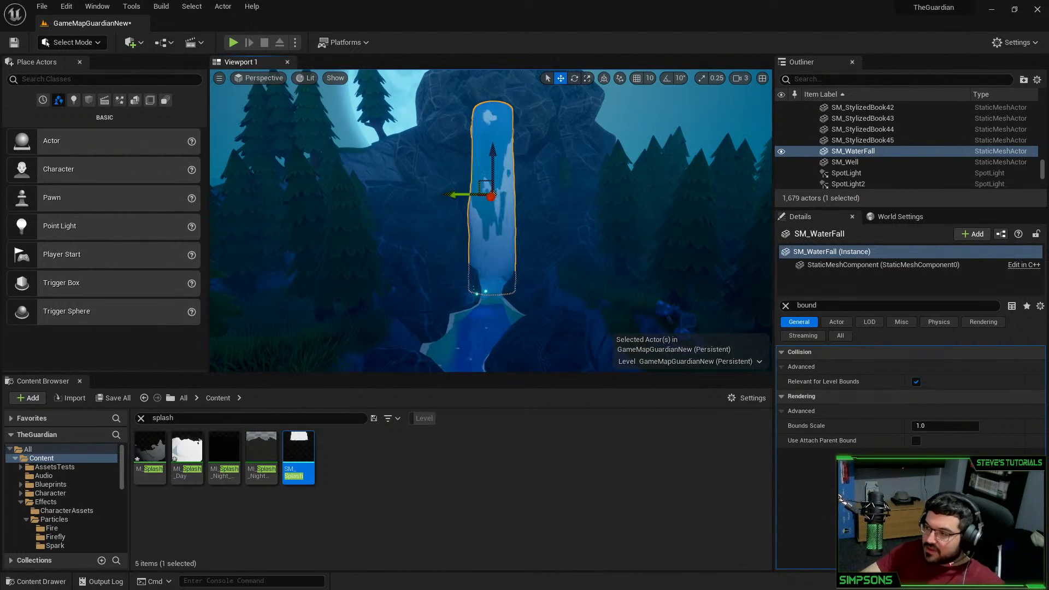
Clear the selection and survey the waterfall from beside the house, ending at the candle-lit chair by its wall
{"action": "left_click", "coordinate": [543, 206]}
{"action": "key", "text": "s"}
{"action": "mouse_move", "coordinate": [544, 206]}
{"action": "right_mouse_down"}
{"action": "mouse_move", "coordinate": [533, 185]}
{"action": "mouse_move", "coordinate": [545, 211]}
{"action": "right_mouse_up"}
{"action": "key", "text": "Escape"}
{"action": "key", "text": "w"}
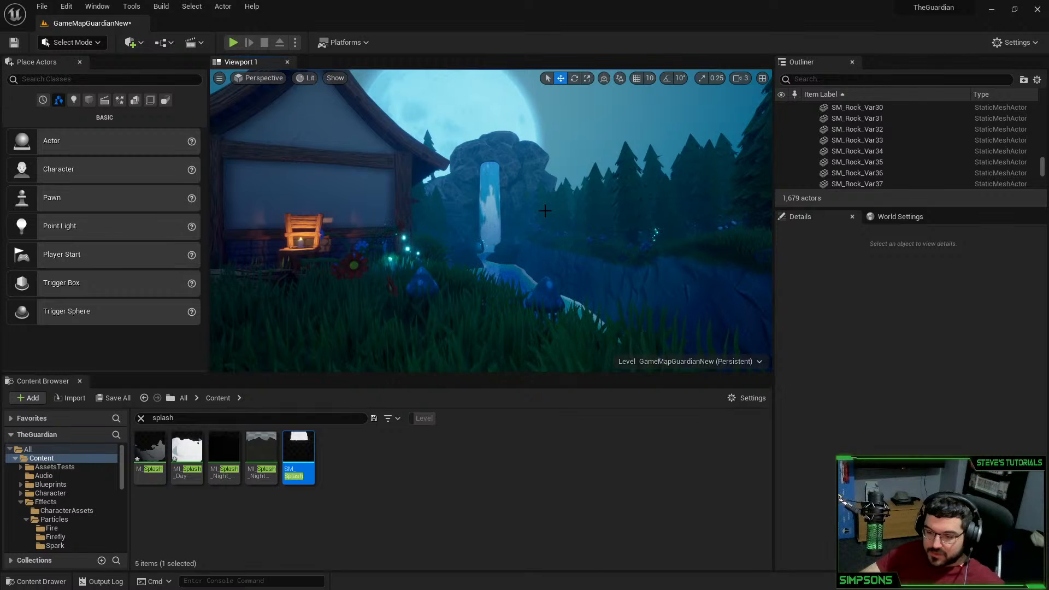
{"action": "key", "text": "w"}
{"action": "right_click_drag", "start_coordinate": [509, 194], "coordinate": [504, 188]}
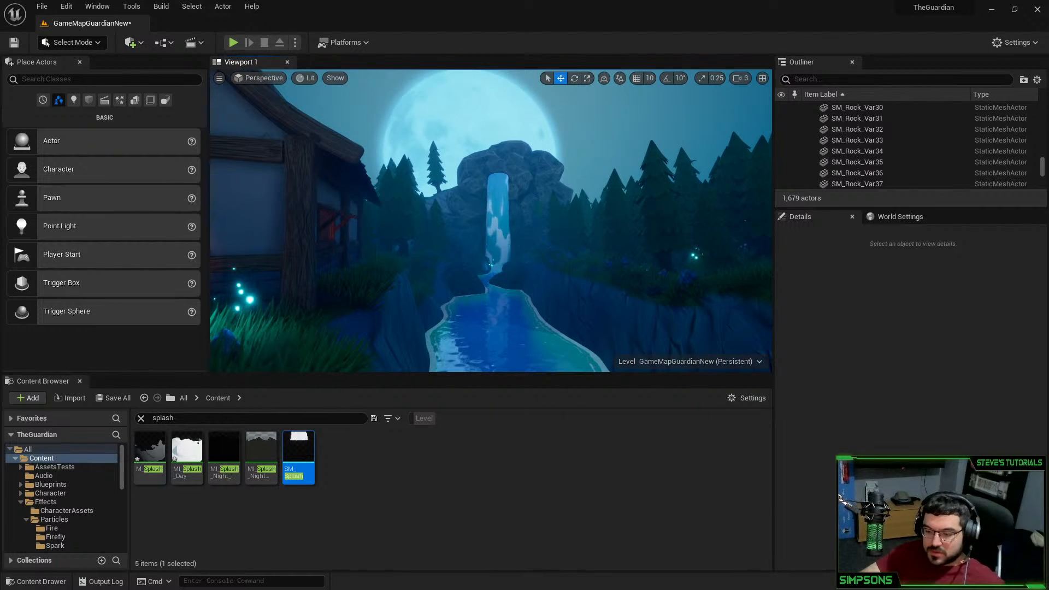
{"action": "key", "text": "s"}
{"action": "right_click_drag", "start_coordinate": [504, 189], "coordinate": [369, 198]}
{"action": "key", "text": "w"}
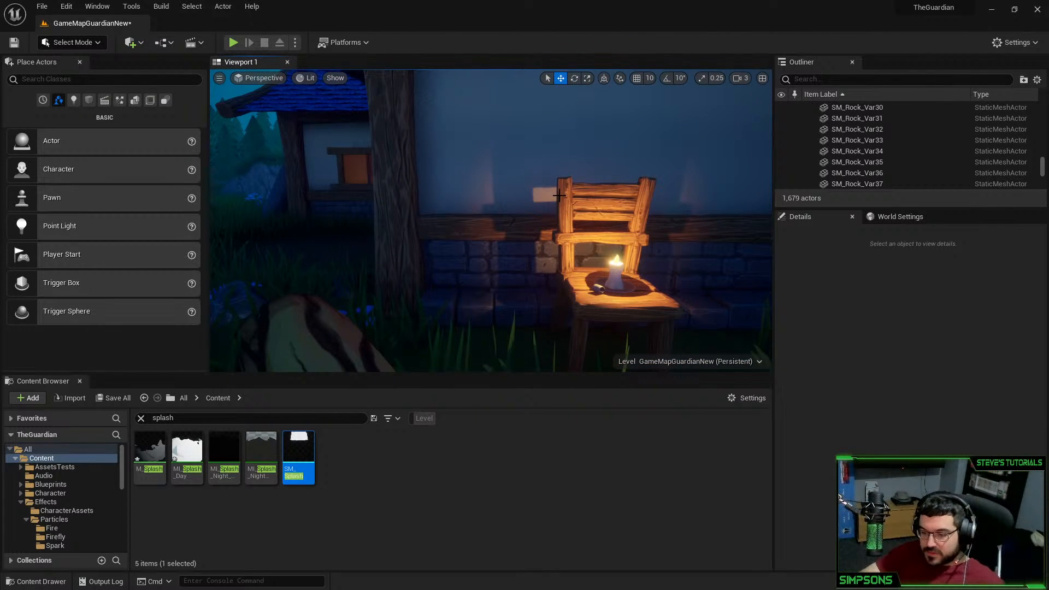
Run the level in simulation, look around the house interior, and stop the simulation
{"action": "key", "text": "alt+s"}
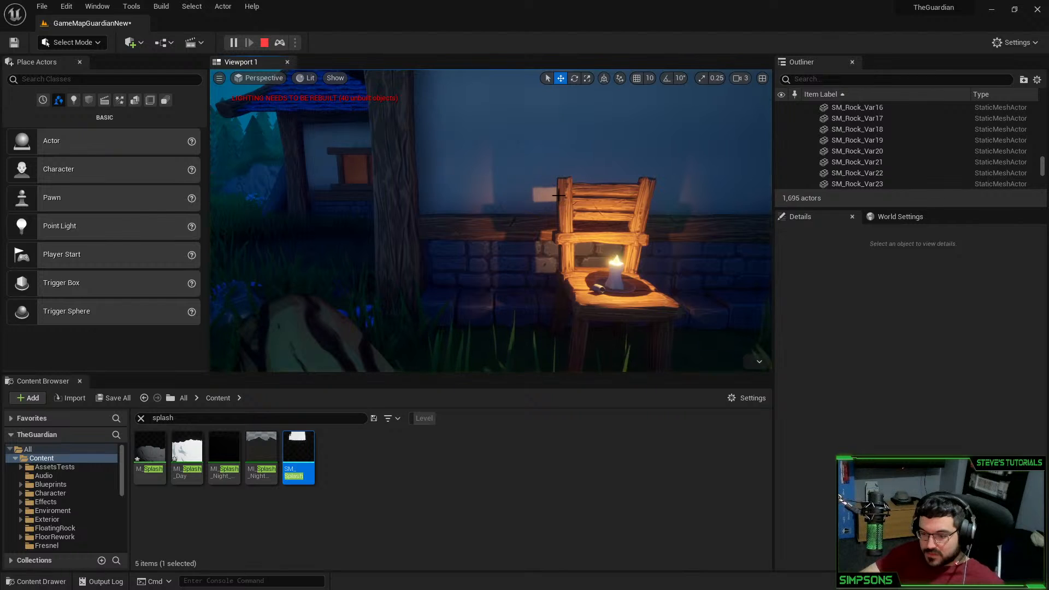
{"action": "key", "text": "w"}
{"action": "mouse_move", "coordinate": [529, 200]}
{"action": "right_mouse_down"}
{"action": "mouse_move", "coordinate": [492, 201]}
{"action": "mouse_move", "coordinate": [514, 202]}
{"action": "right_mouse_up"}
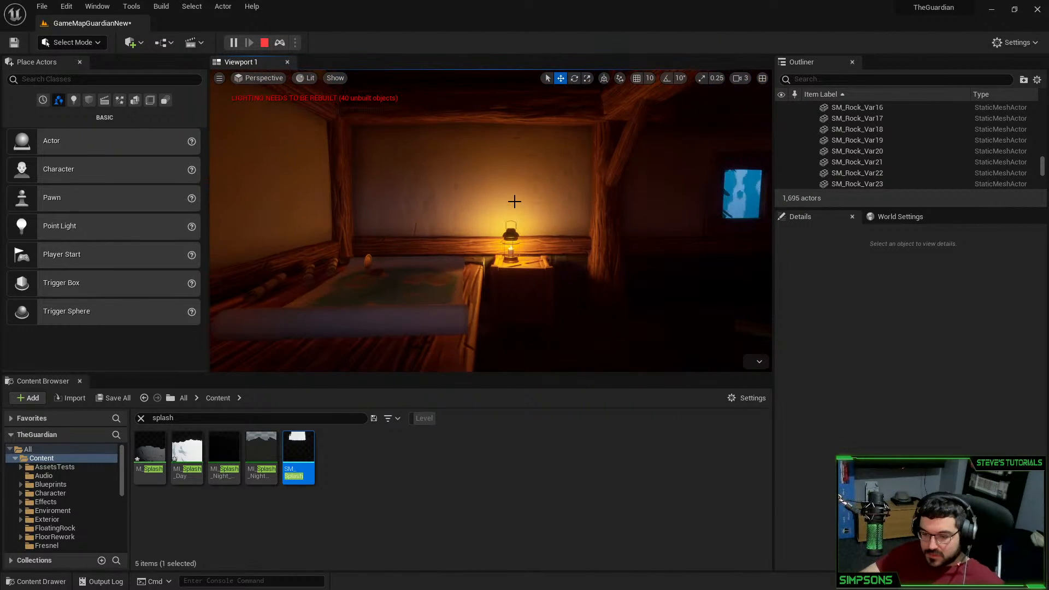
{"action": "key", "text": "Escape"}
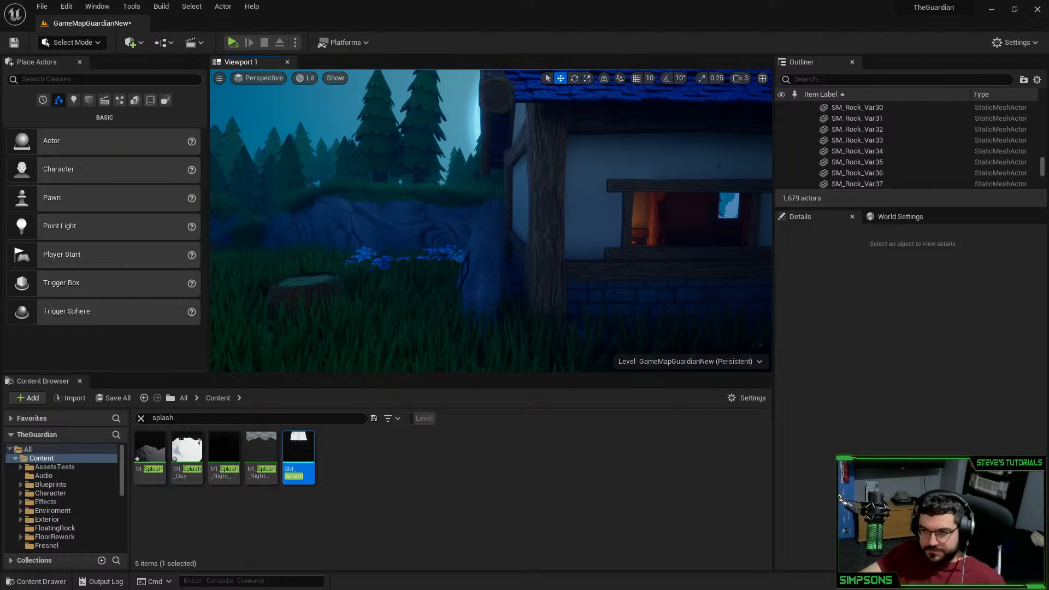
Switch to File Explorer, open the Content folder of TheGuardian3 5.0, select its path, and close the window
{"action": "key", "text": "alt+Tab"}
{"action": "double_click", "coordinate": [160, 140]}
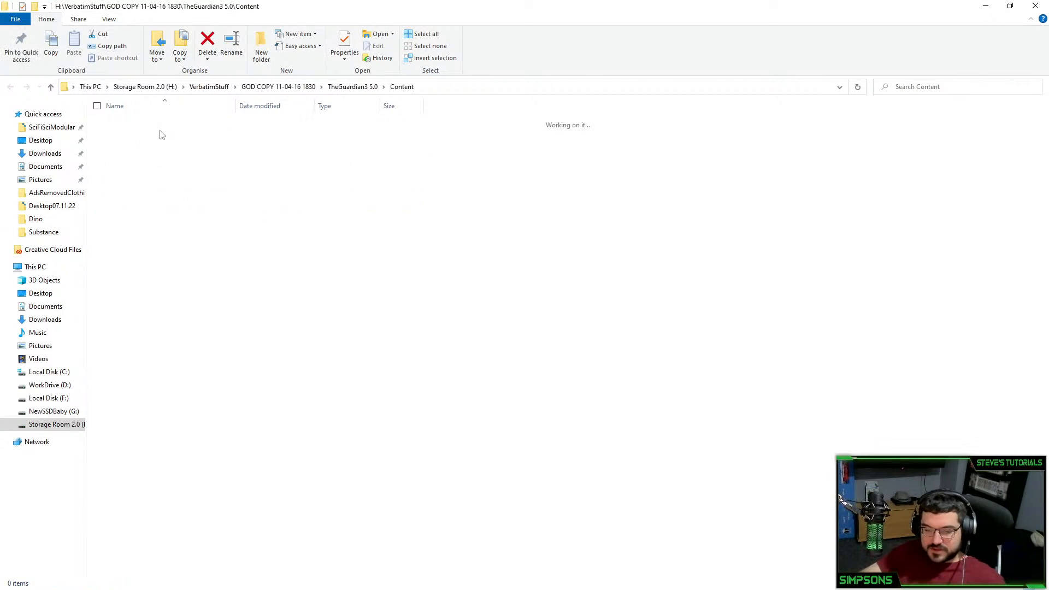
{"action": "left_click", "coordinate": [780, 87]}
{"action": "left_click", "coordinate": [1036, 5]}
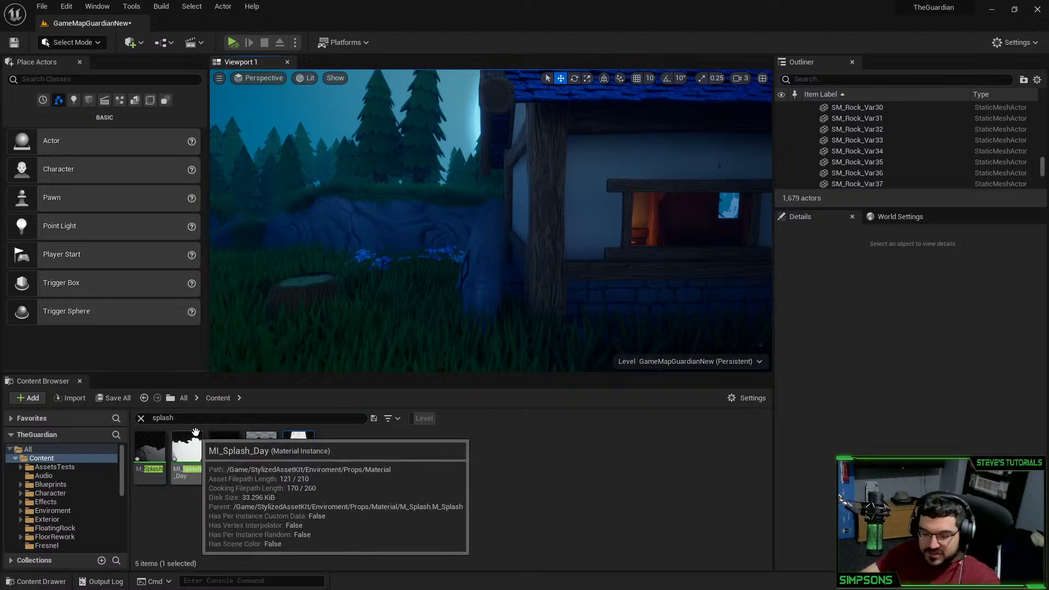
Search the project assets for "master" and place BP_Master_spline in the grass near the house
{"action": "left_click", "coordinate": [209, 417]}
{"action": "type", "text": "master"}
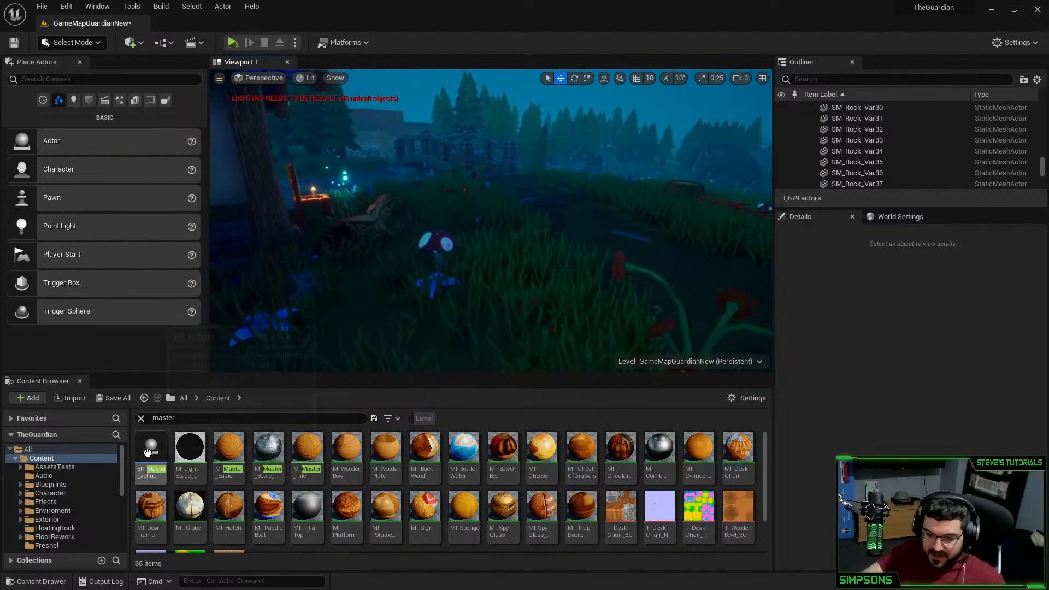
{"action": "left_click_drag", "start_coordinate": [148, 453], "coordinate": [475, 149]}
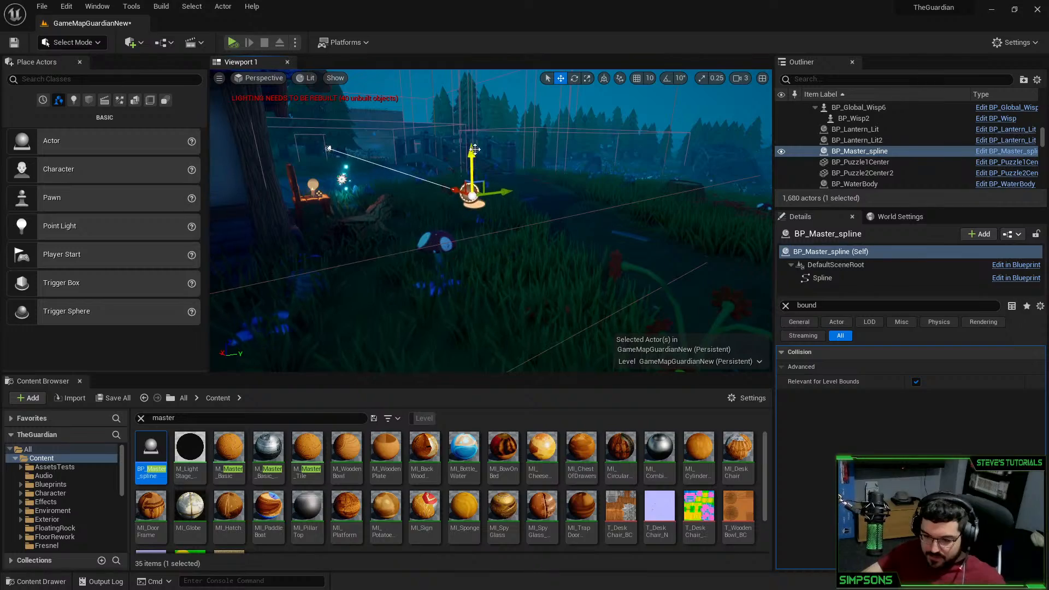
{"action": "key", "text": "w"}
{"action": "right_click_drag", "start_coordinate": [473, 157], "coordinate": [378, 145]}
{"action": "right_click_drag", "start_coordinate": [487, 137], "coordinate": [458, 134]}
{"action": "key", "text": "s"}
{"action": "right_click_drag", "start_coordinate": [420, 212], "coordinate": [421, 197]}
{"action": "key", "text": "w"}
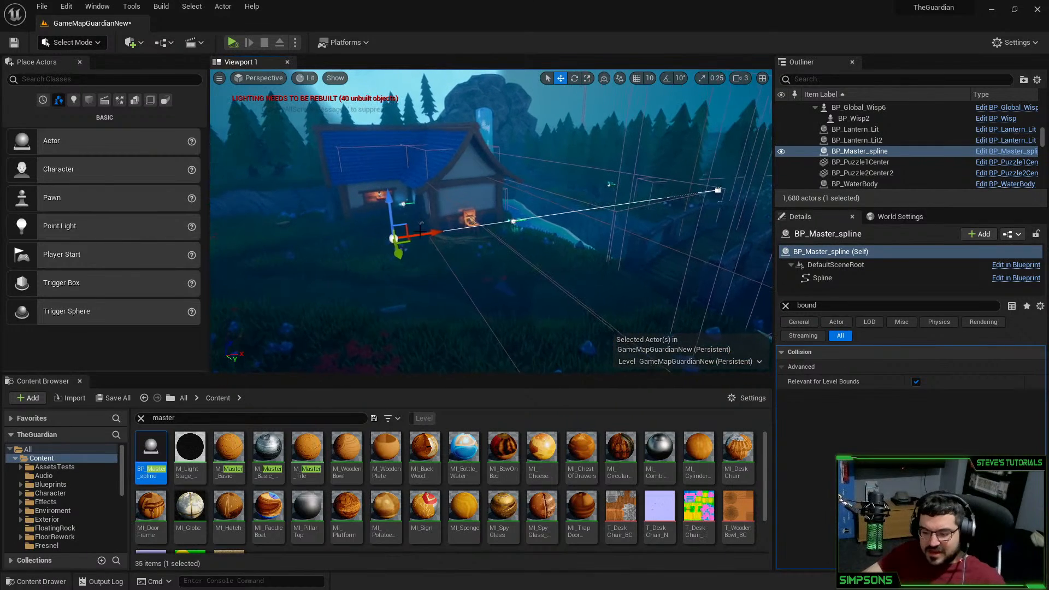
Scale the BP_Master_spline actor in front of the house uniformly to about 2.02
{"action": "key", "text": "space"}
{"action": "key", "text": "space"}
{"action": "left_click_drag", "start_coordinate": [398, 238], "coordinate": [390, 242]}
{"action": "left_click", "coordinate": [469, 134]}
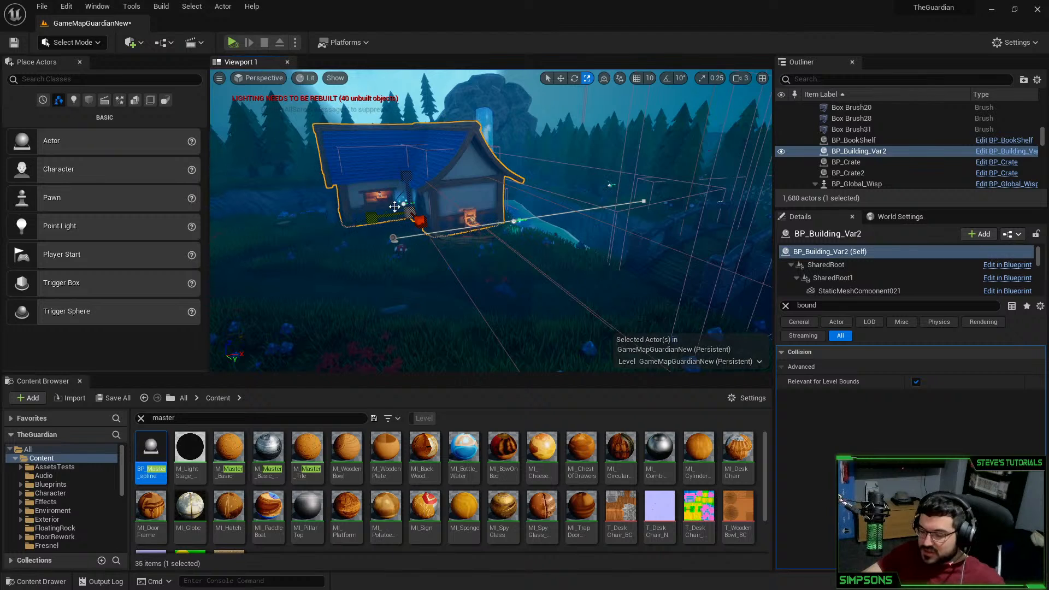
{"action": "left_click", "coordinate": [393, 239]}
{"action": "key", "text": "f"}
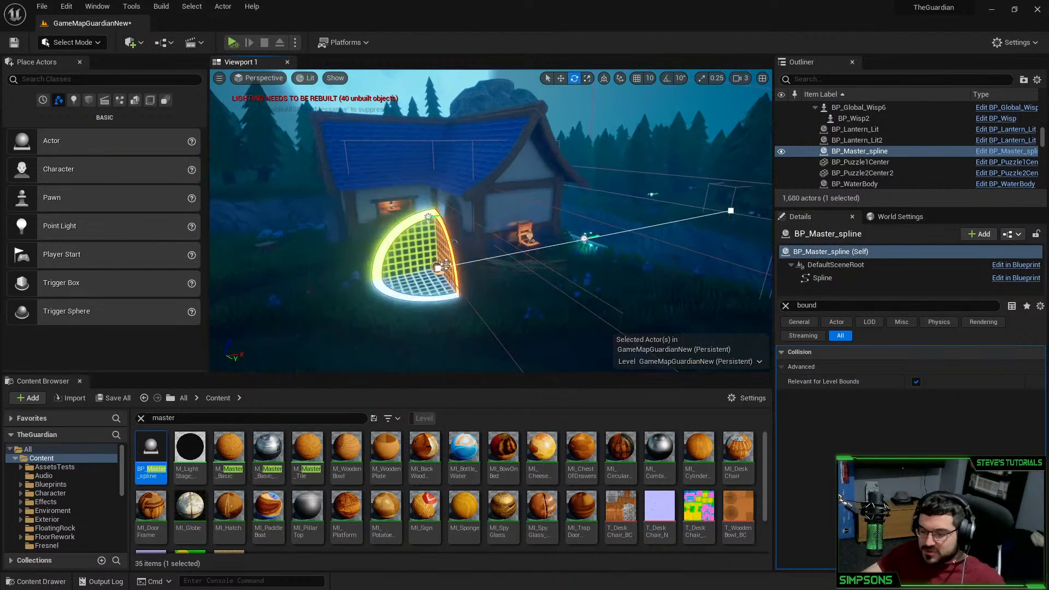
{"action": "left_click_drag", "start_coordinate": [438, 267], "coordinate": [415, 293]}
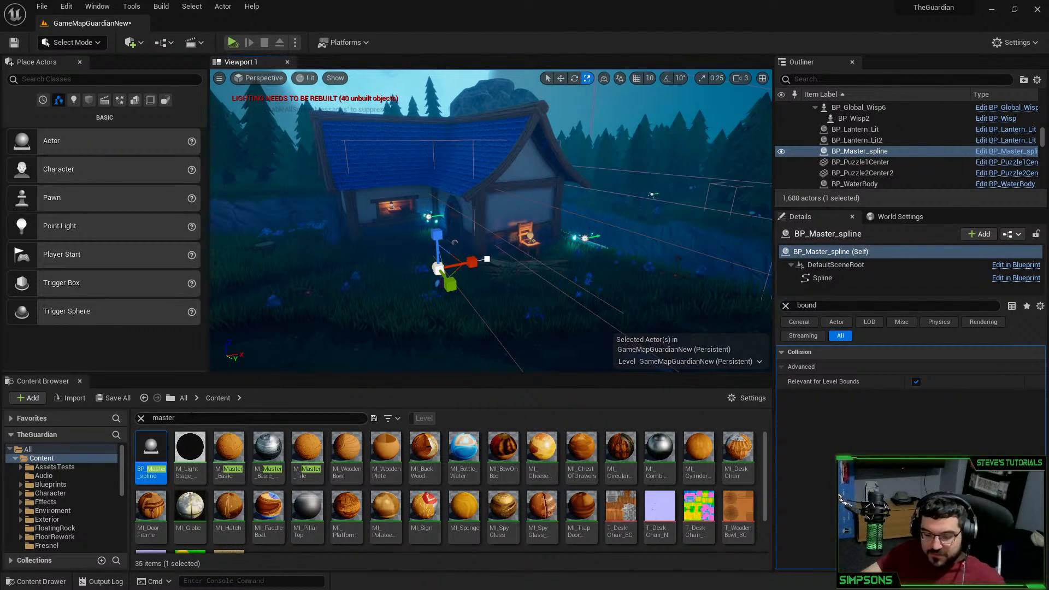
Search the project assets for "fence" and clear the "bound" property filter so all spline settings are listed
{"action": "left_click_drag", "start_coordinate": [203, 420], "coordinate": [21, 426]}
{"action": "type", "text": "fence"}
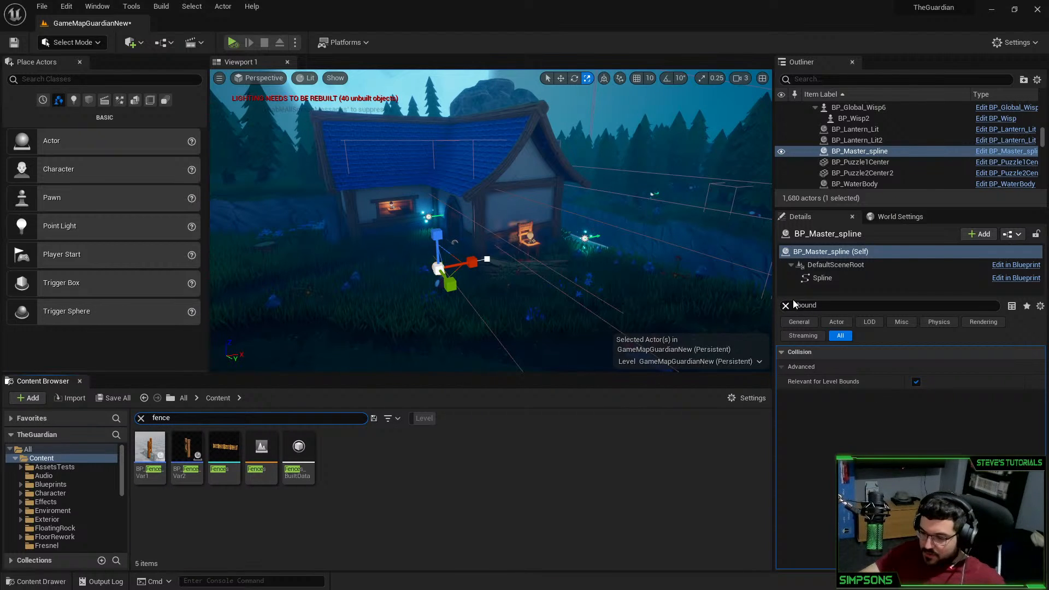
{"action": "left_click", "coordinate": [832, 310]}
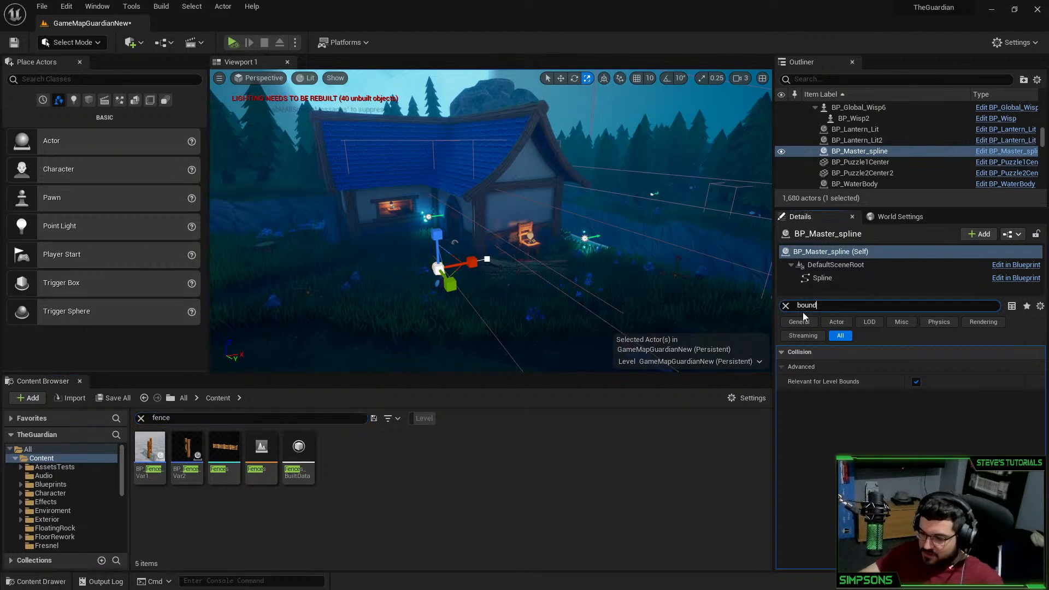
{"action": "left_click_drag", "start_coordinate": [805, 308], "coordinate": [781, 307]}
{"action": "key", "text": "BackSpace"}
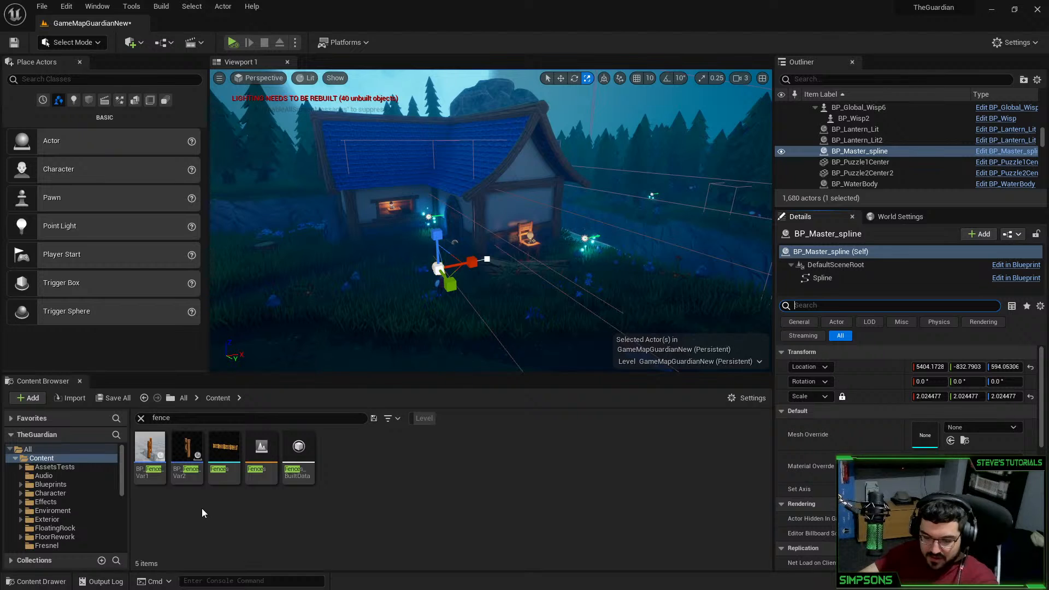
Place BP_Fence_Var1 in the grass in front of the house and raise it to a height of about 533.9
{"action": "left_click_drag", "start_coordinate": [160, 464], "coordinate": [333, 328]}
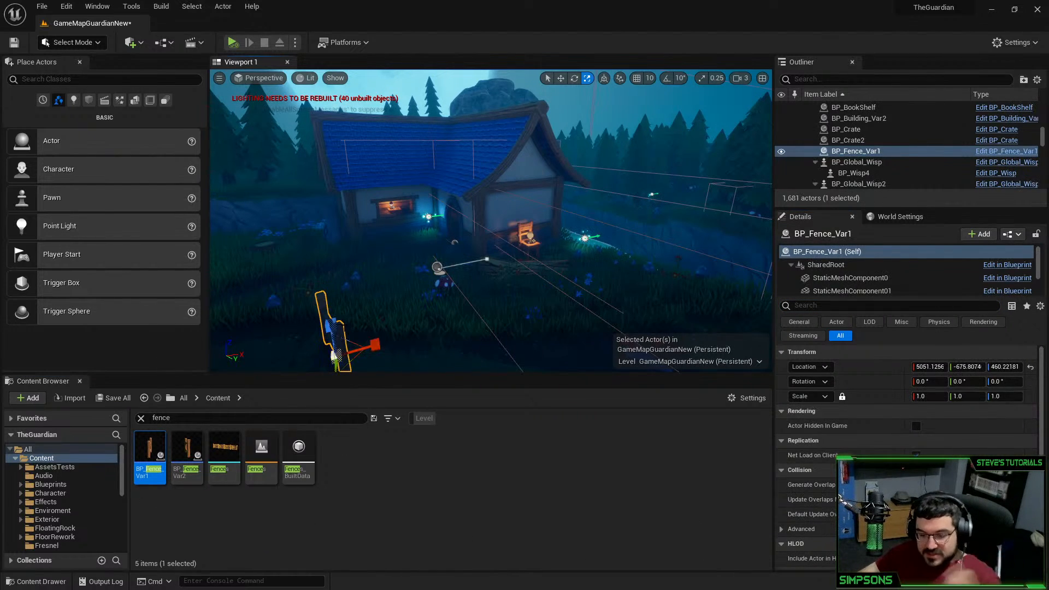
{"action": "key", "text": "w"}
{"action": "key", "text": "f"}
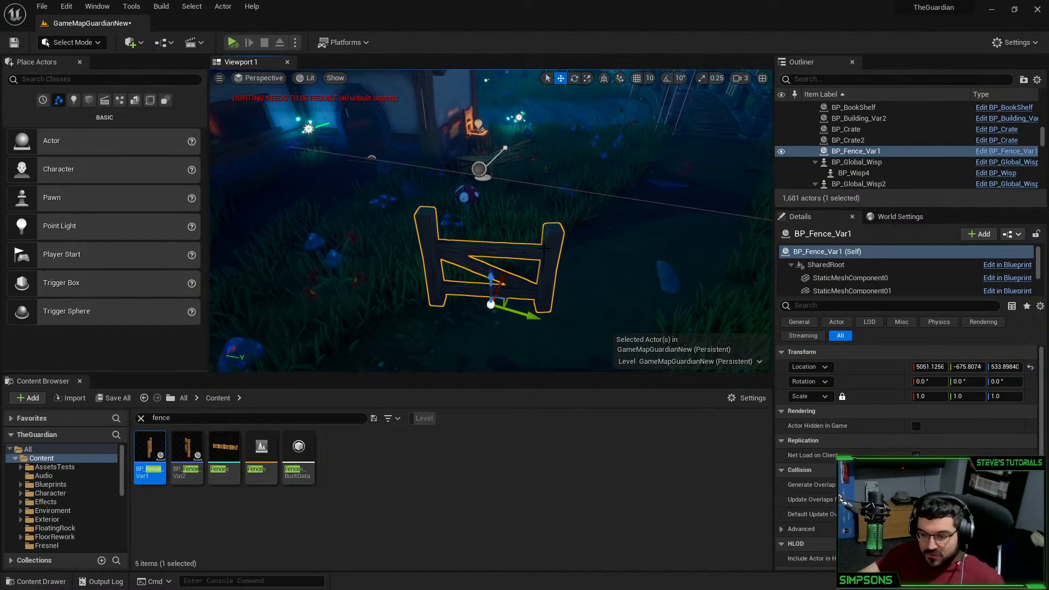
{"action": "right_click", "coordinate": [547, 250]}
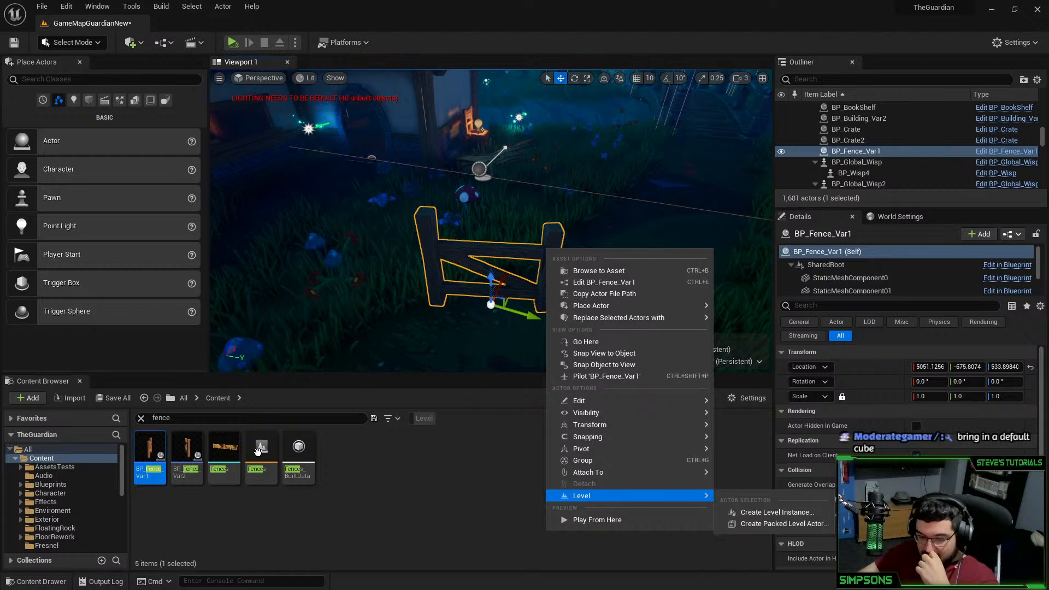
{"action": "left_click", "coordinate": [159, 448]}
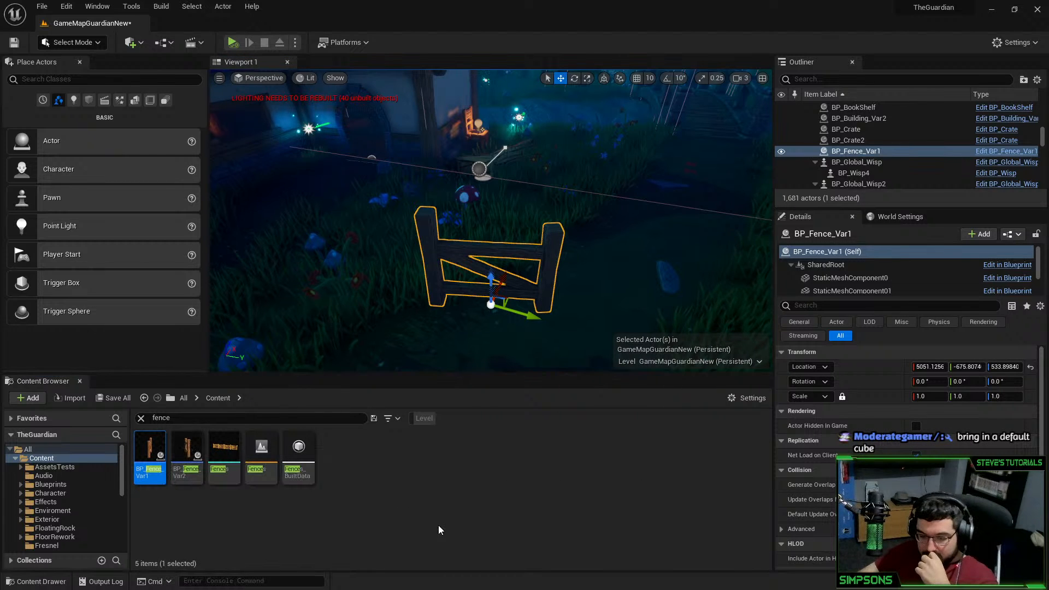
Try the Fences static mesh beside BP_Fence_Var1 in the grass, and delete it from the level
{"action": "left_click_drag", "start_coordinate": [224, 448], "coordinate": [568, 275]}
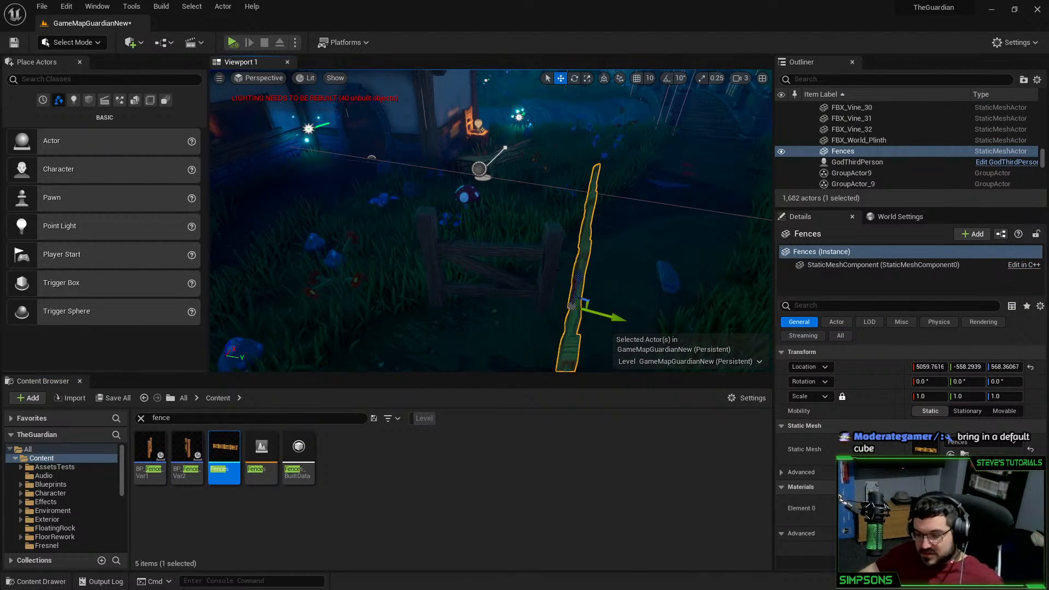
{"action": "right_click_drag", "start_coordinate": [568, 275], "coordinate": [421, 203]}
{"action": "key", "text": "Escape"}
{"action": "right_click_drag", "start_coordinate": [421, 280], "coordinate": [418, 225]}
{"action": "left_click", "coordinate": [366, 235]}
{"action": "key", "text": "Delete"}
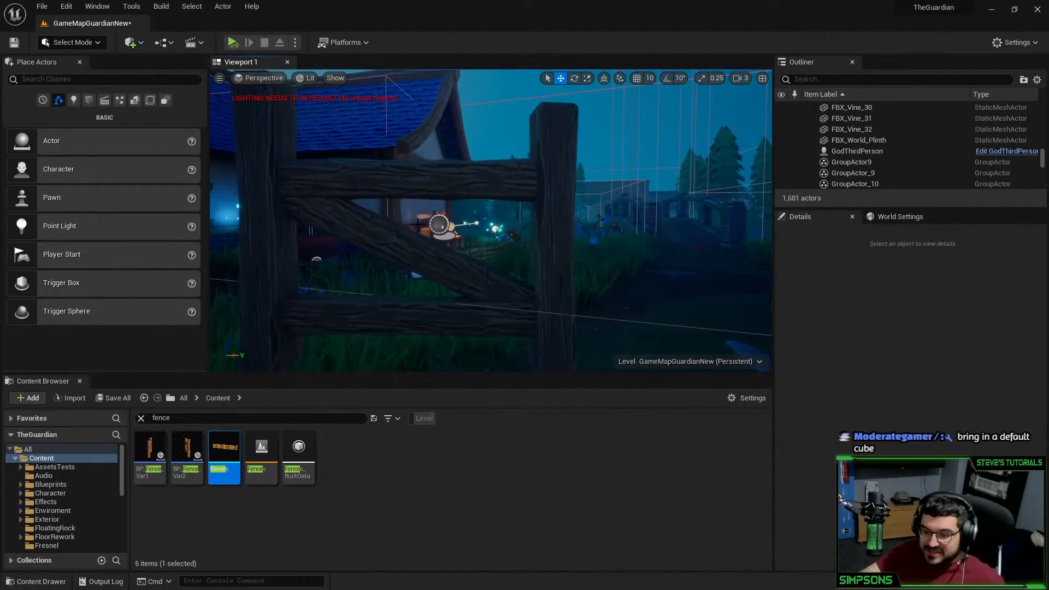
Open the BP_Fence_Var1 blueprint and select all five static mesh components of the fence
{"action": "left_click", "coordinate": [389, 241]}
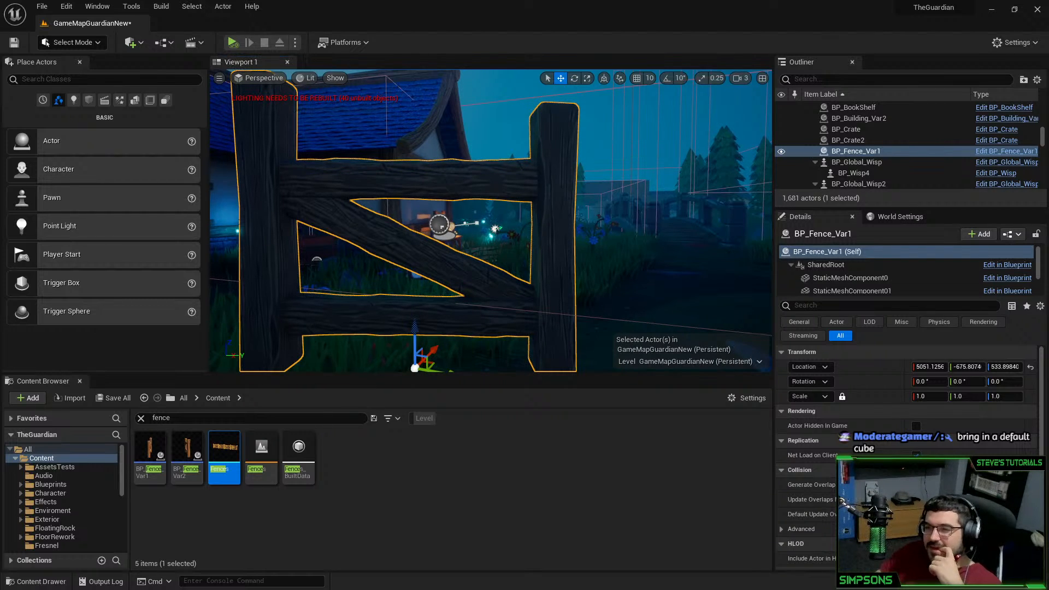
{"action": "left_click_drag", "start_coordinate": [437, 589], "coordinate": [449, 1]}
{"action": "right_click_drag", "start_coordinate": [451, 145], "coordinate": [449, 188]}
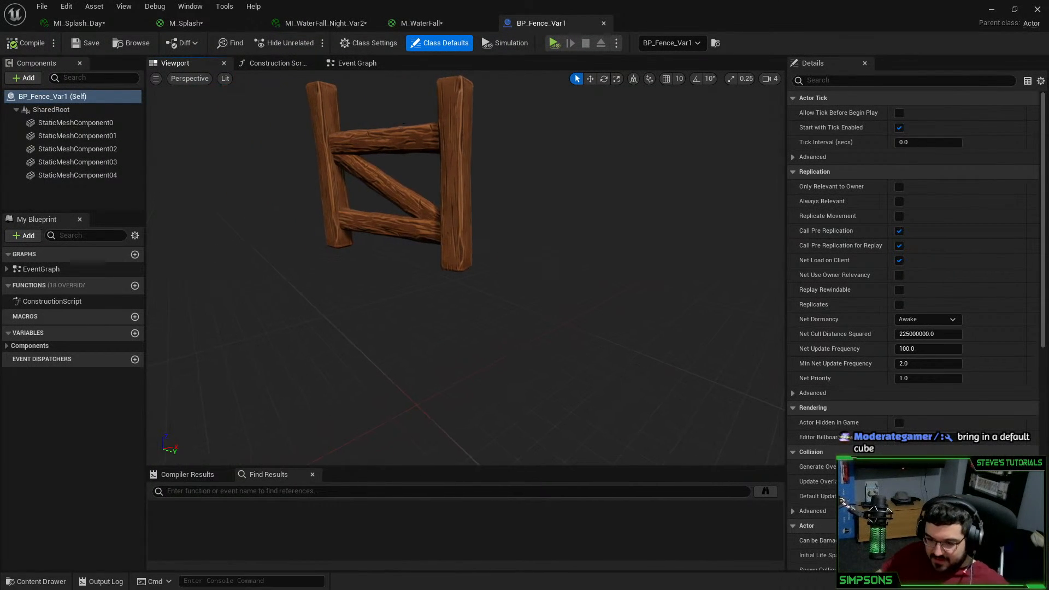
{"action": "left_click", "coordinate": [377, 144]}
{"action": "left_click", "coordinate": [374, 173]}
{"action": "left_click", "coordinate": [391, 225]}
{"action": "left_click", "coordinate": [365, 144], "text": "ctrl"}
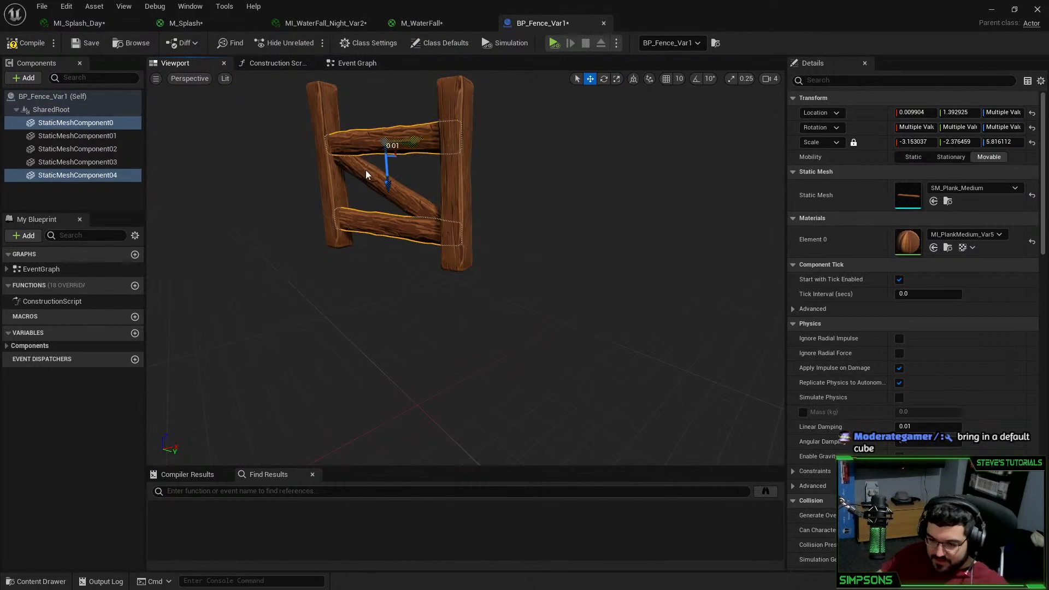
{"action": "left_click", "coordinate": [367, 172], "text": "ctrl"}
{"action": "left_click", "coordinate": [331, 170], "text": "ctrl"}
{"action": "left_click", "coordinate": [450, 158], "text": "ctrl"}
{"action": "left_click", "coordinate": [457, 168], "text": "ctrl"}
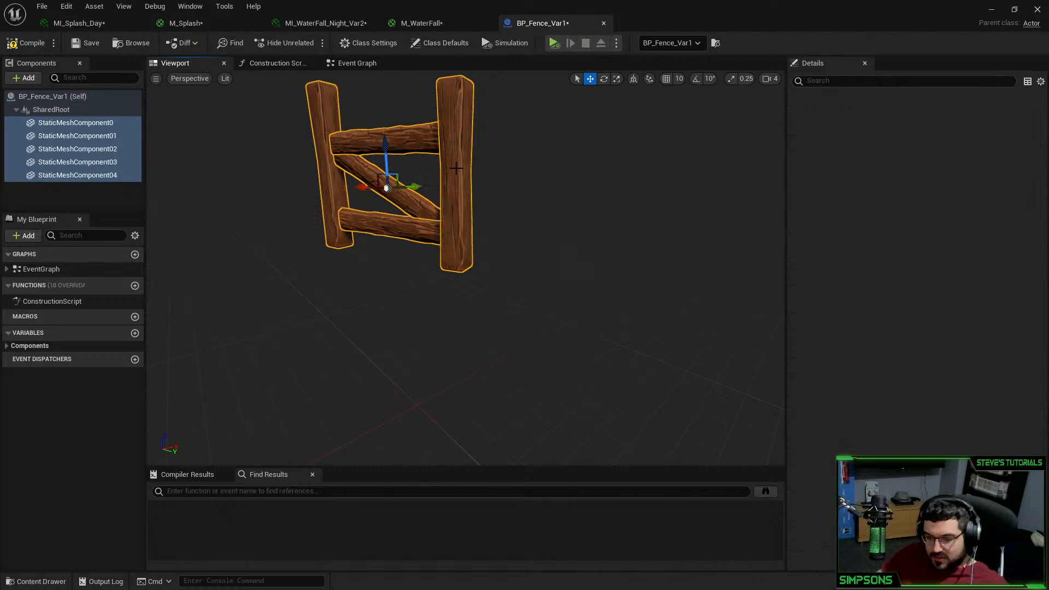
Inspect a post and the diagonal plank separately, reselect all five fence components, and return to the level
{"action": "left_click", "coordinate": [457, 167], "text": "ctrl"}
{"action": "left_click", "coordinate": [453, 176], "text": "ctrl"}
{"action": "left_click", "coordinate": [450, 183]}
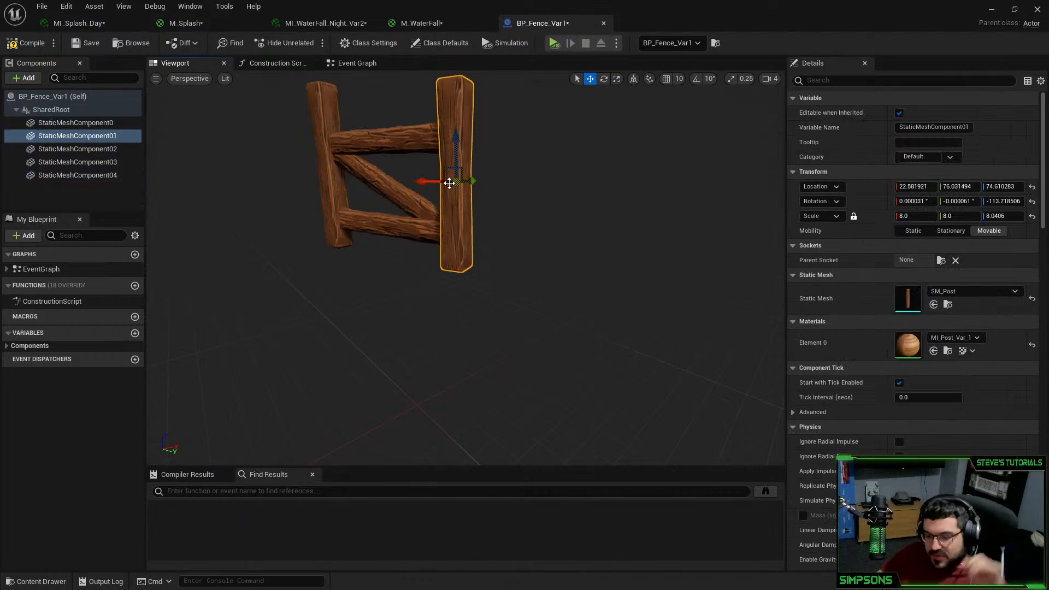
{"action": "left_click", "coordinate": [436, 143]}
{"action": "left_click", "coordinate": [389, 180]}
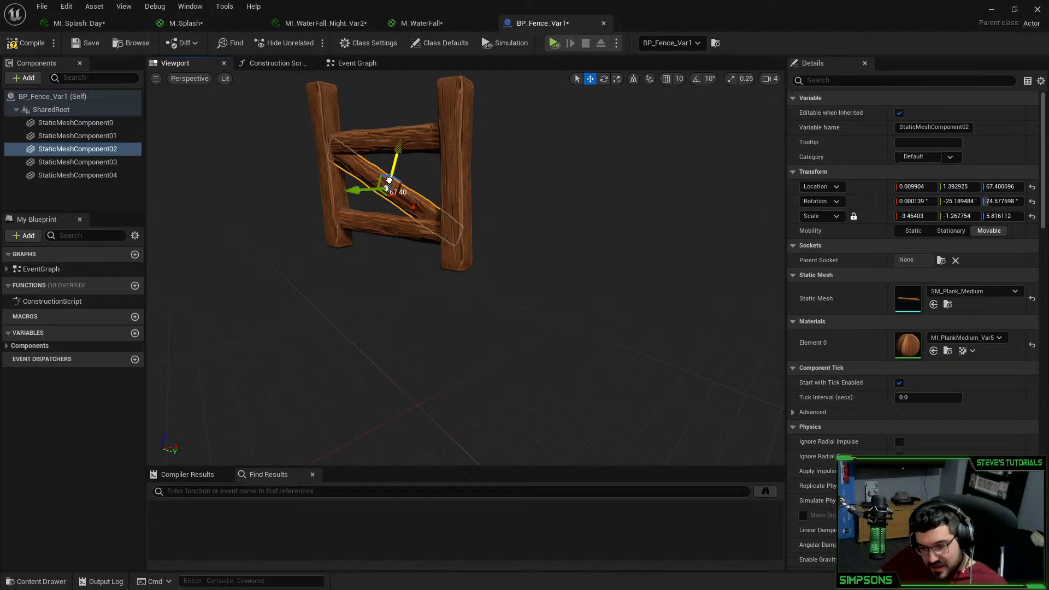
{"action": "left_click", "coordinate": [423, 145], "text": "ctrl"}
{"action": "left_click", "coordinate": [451, 161], "text": "ctrl"}
{"action": "left_click", "coordinate": [406, 226], "text": "ctrl"}
{"action": "left_click", "coordinate": [334, 199], "text": "ctrl"}
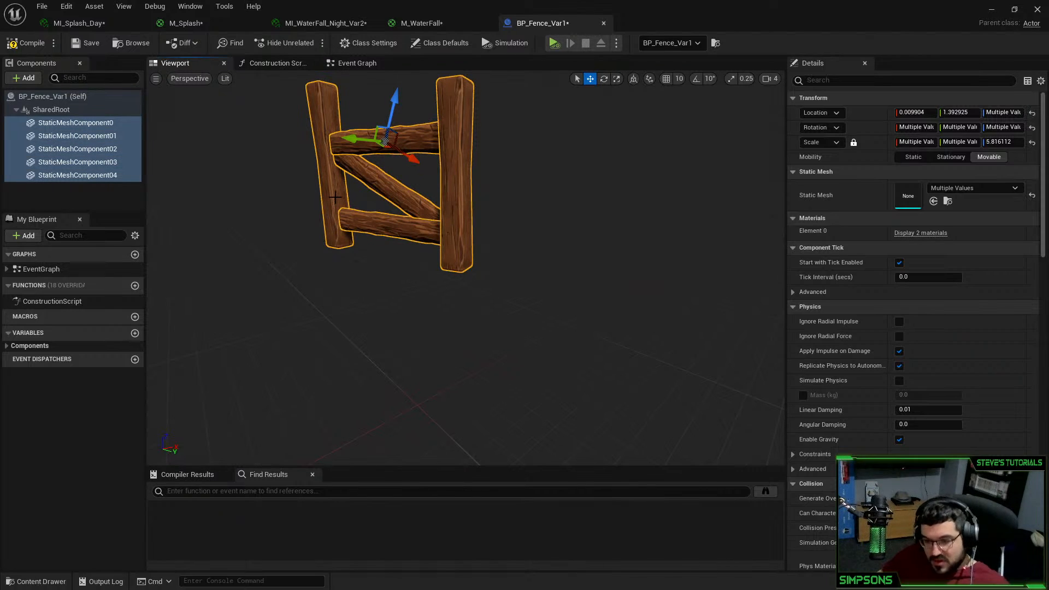
{"action": "left_click", "coordinate": [992, 10]}
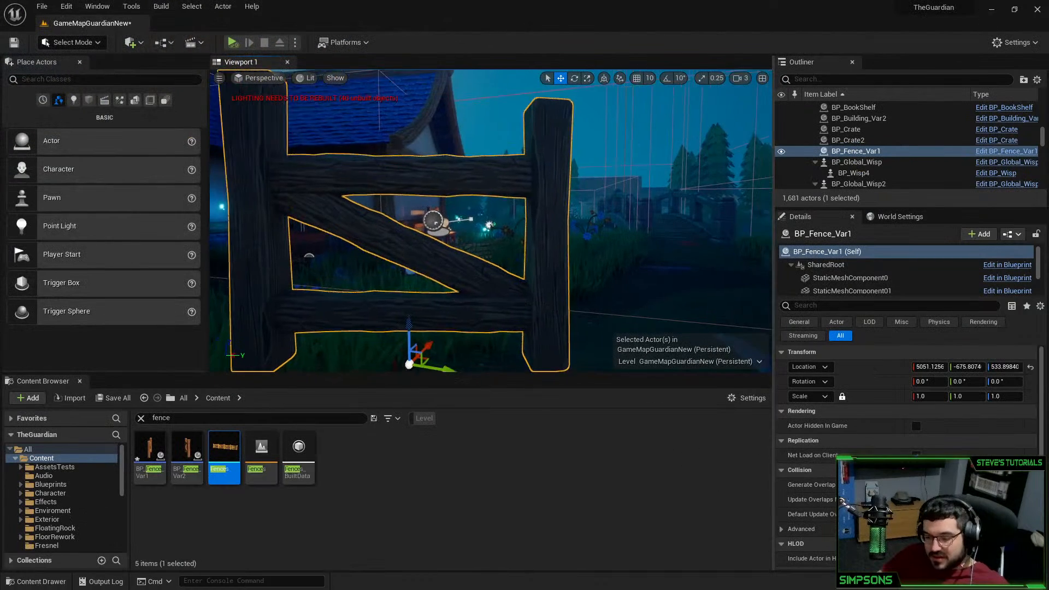
Duplicate BP_Fence_Var1 alongside the original and bring up the actor replacement options for both fences
{"action": "scroll", "coordinate": [518, 221], "scroll_direction": "down", "scroll_amount": 10}
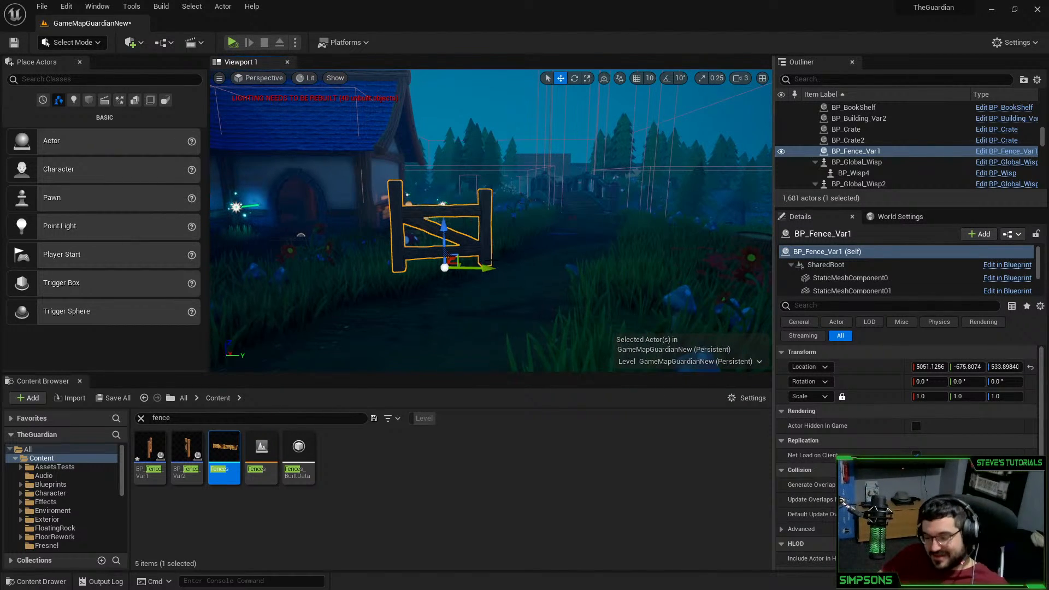
{"action": "left_click_drag", "start_coordinate": [492, 269], "coordinate": [600, 272], "text": "alt"}
{"action": "left_click", "coordinate": [488, 233], "text": "ctrl"}
{"action": "right_click", "coordinate": [490, 233]}
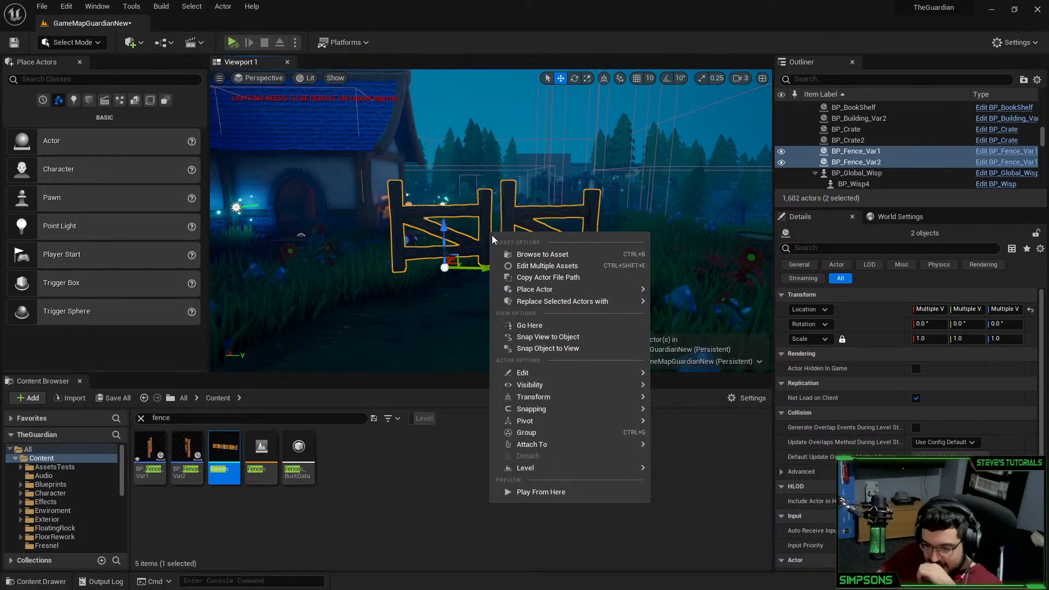
{"action": "mouse_move", "coordinate": [559, 294]}
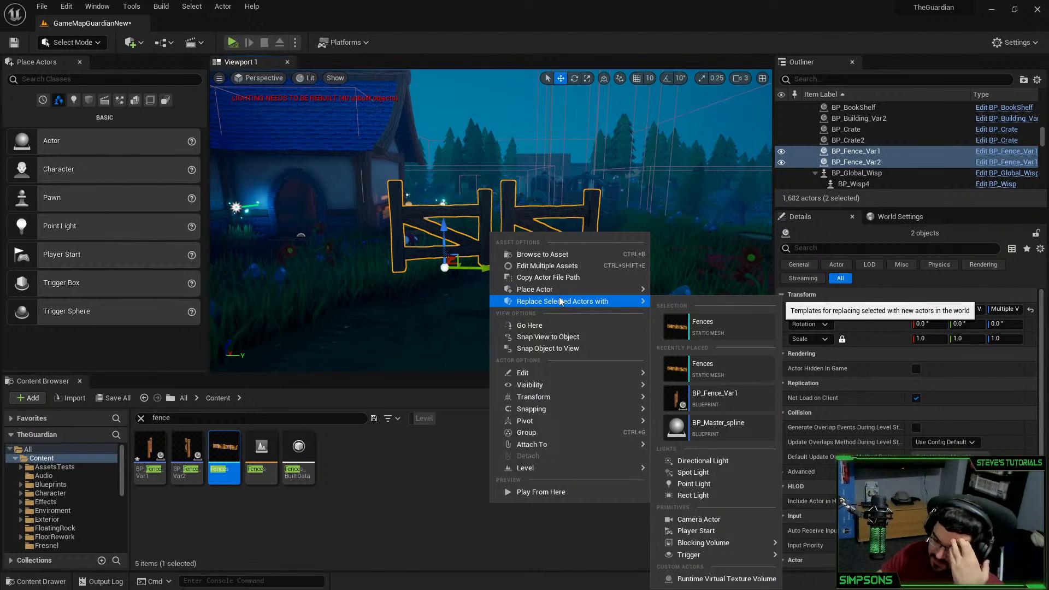
Delete the duplicated fence and check the actor options of the original fence
{"action": "left_click", "coordinate": [507, 178]}
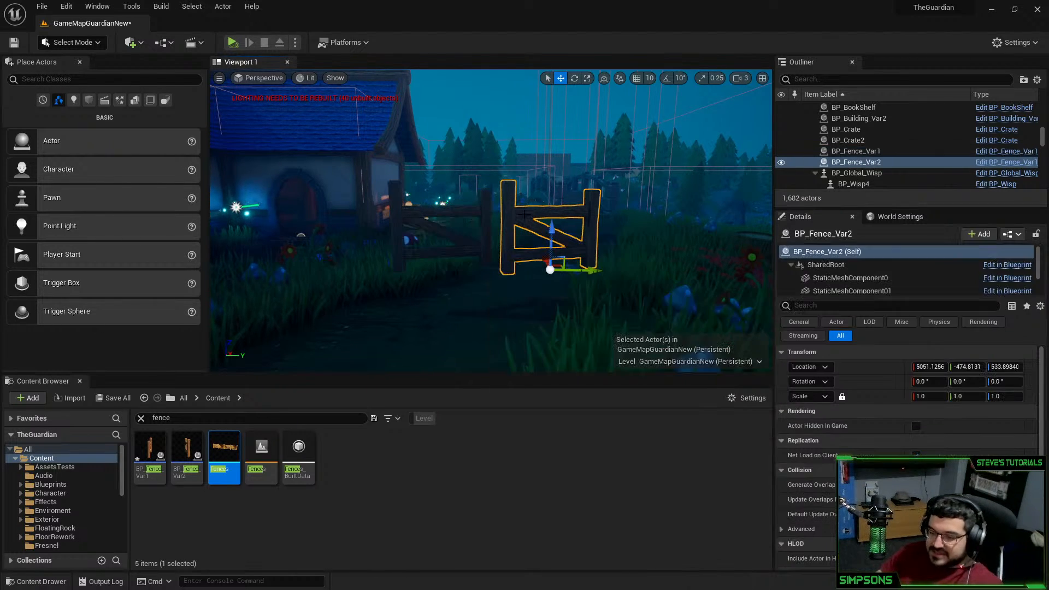
{"action": "key", "text": "Delete"}
{"action": "right_click", "coordinate": [488, 224]}
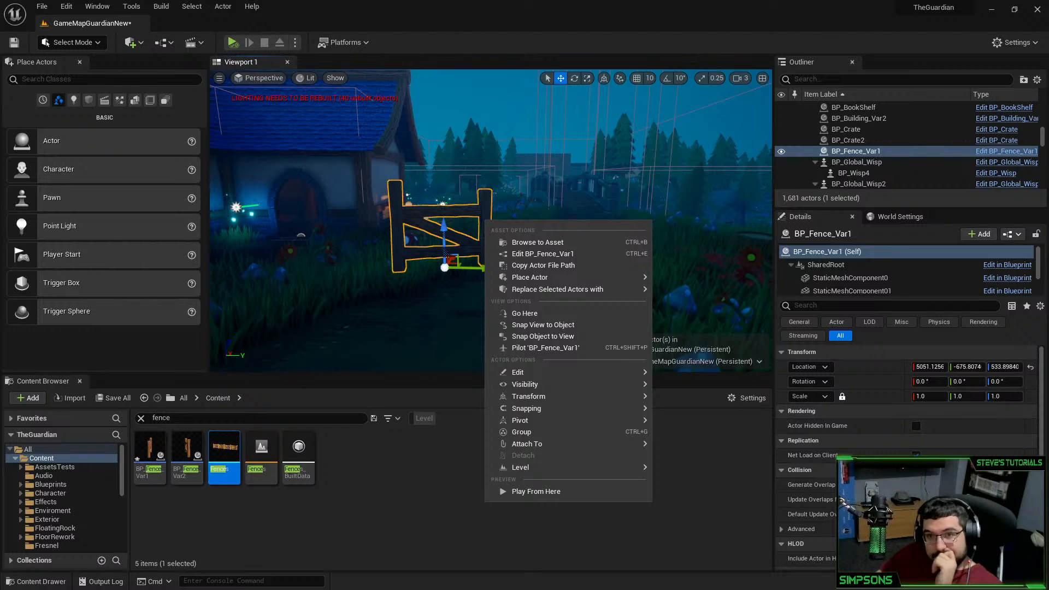
{"action": "key", "text": "Escape"}
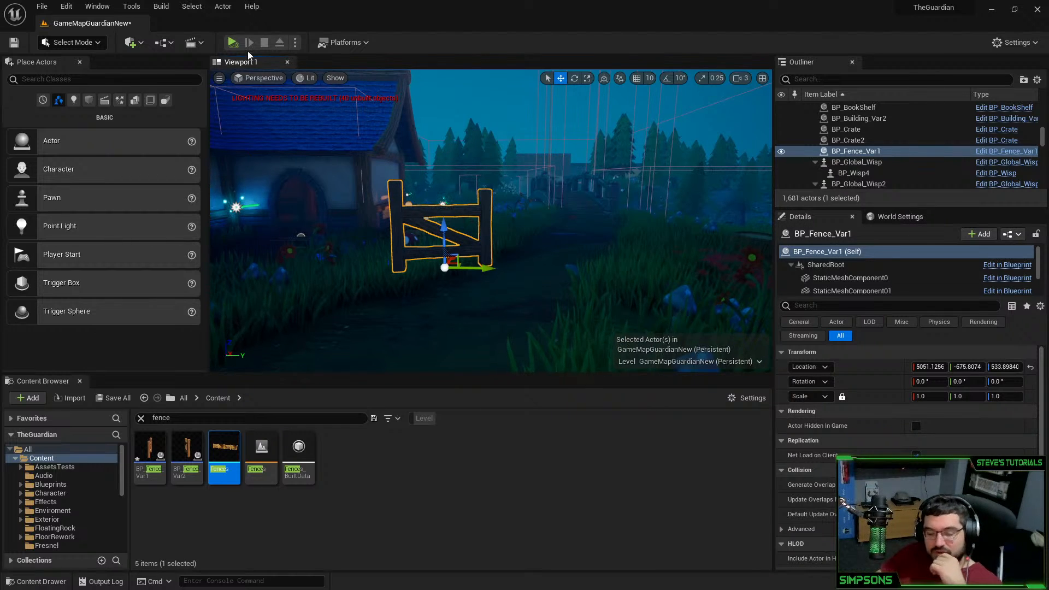
Place a basic Cube shape near the fence and move it along Y to about -1246
{"action": "left_click", "coordinate": [89, 100]}
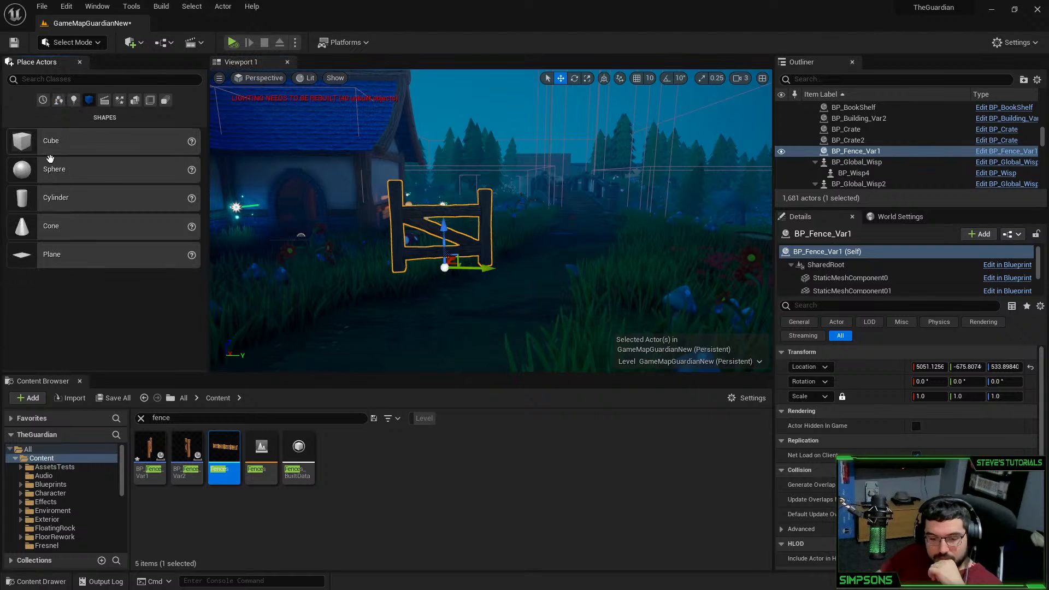
{"action": "left_click_drag", "start_coordinate": [369, 225], "coordinate": [559, 230]}
{"action": "left_click_drag", "start_coordinate": [593, 266], "coordinate": [265, 256]}
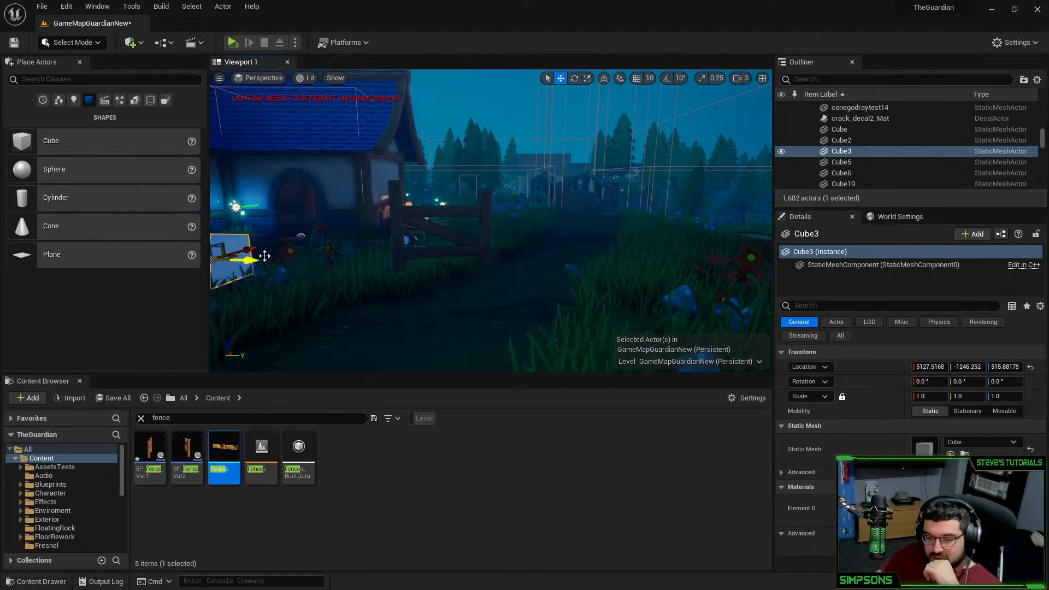
{"action": "right_click_drag", "start_coordinate": [265, 256], "coordinate": [219, 265]}
{"action": "key", "text": "w"}
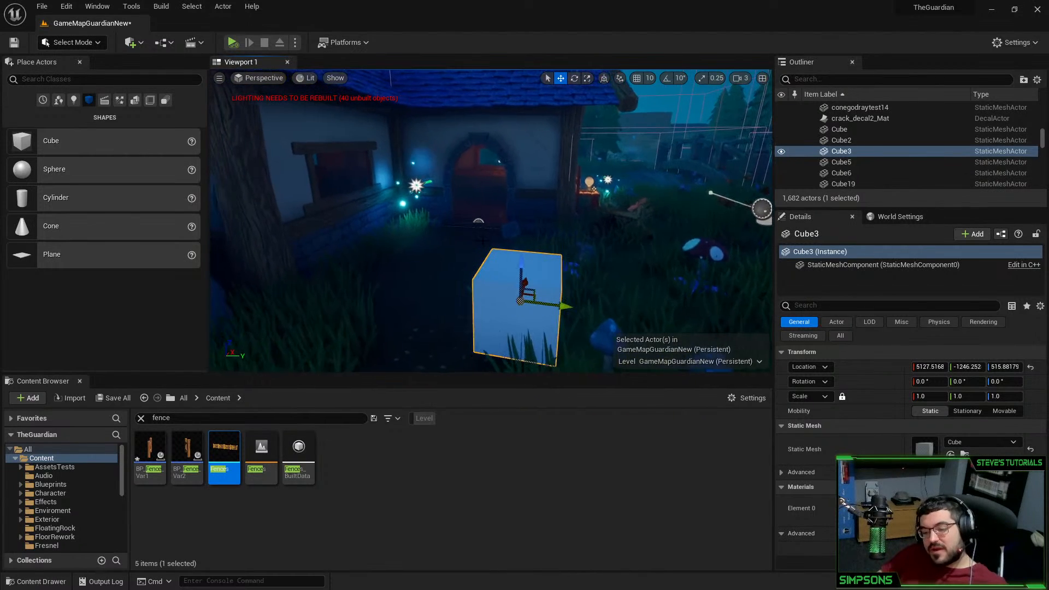
Move the cube along Y to about -1596 near the house wall and stack a duplicate on top of it
{"action": "left_click_drag", "start_coordinate": [565, 305], "coordinate": [331, 302]}
{"action": "left_click_drag", "start_coordinate": [335, 258], "coordinate": [293, 177]}
{"action": "key", "text": "q"}
{"action": "right_click_drag", "start_coordinate": [293, 176], "coordinate": [293, 176]}
{"action": "key", "text": "e"}
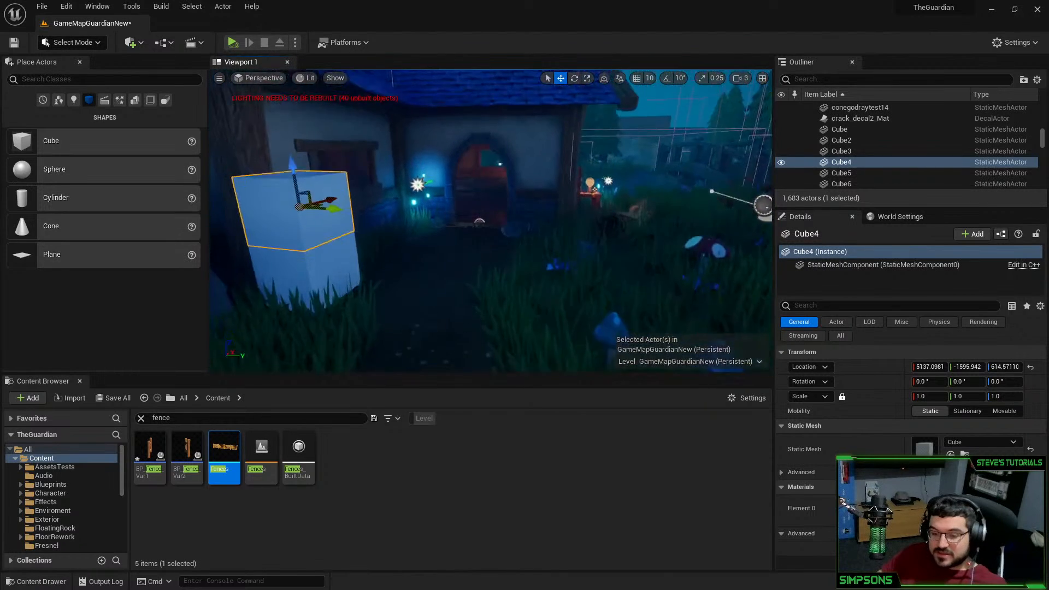
Stack two more cube duplicates into a column of four and select the upper three cubes
{"action": "left_click_drag", "start_coordinate": [293, 177], "coordinate": [274, 83], "text": "alt"}
{"action": "key", "text": "s"}
{"action": "right_click_drag", "start_coordinate": [274, 83], "coordinate": [283, 75]}
{"action": "left_click", "coordinate": [344, 213], "text": "shift"}
{"action": "left_click", "coordinate": [352, 246], "text": "shift"}
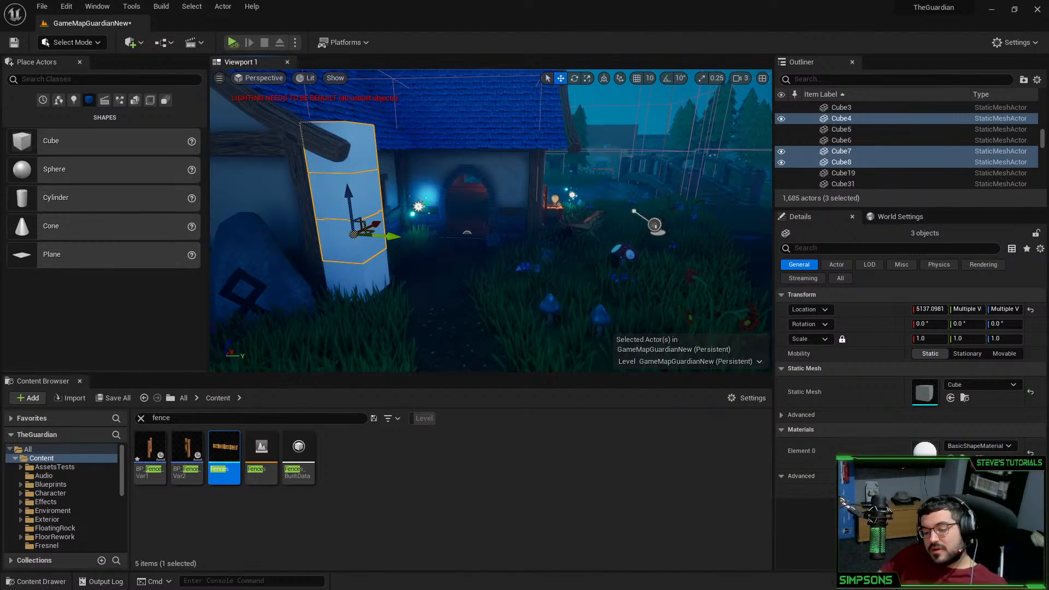
Delete the two topmost cubes of the column beside the house
{"action": "left_click", "coordinate": [358, 244]}
{"action": "left_click", "coordinate": [355, 196]}
{"action": "left_click", "coordinate": [358, 159], "text": "shift"}
{"action": "key", "text": "Delete"}
Move the two remaining stacked cubes in front of the house doorway and delete them
{"action": "left_click", "coordinate": [363, 223]}
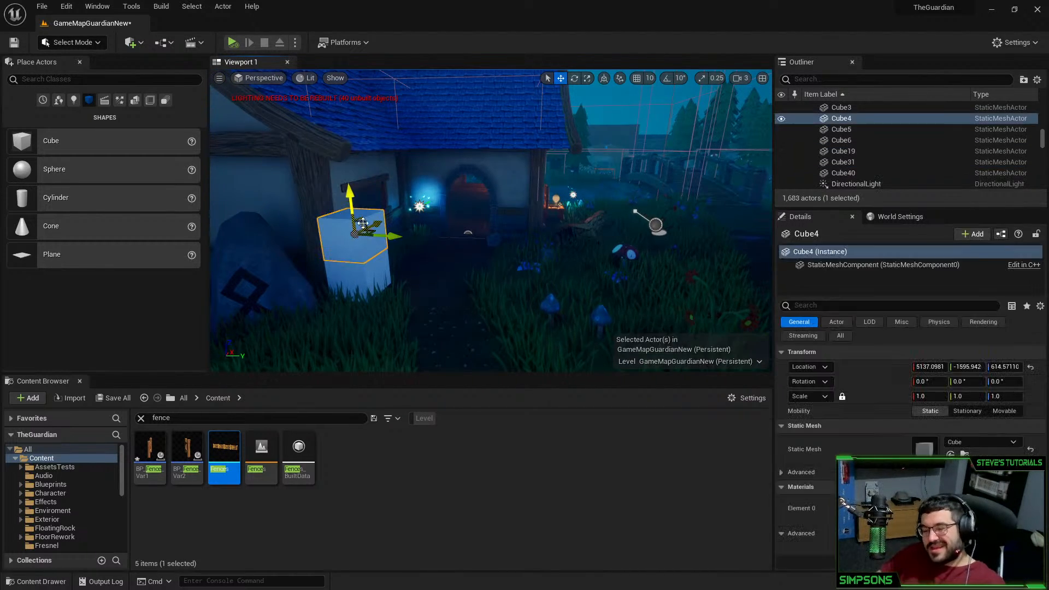
{"action": "key", "text": "Delete"}
{"action": "key", "text": "ctrl+z"}
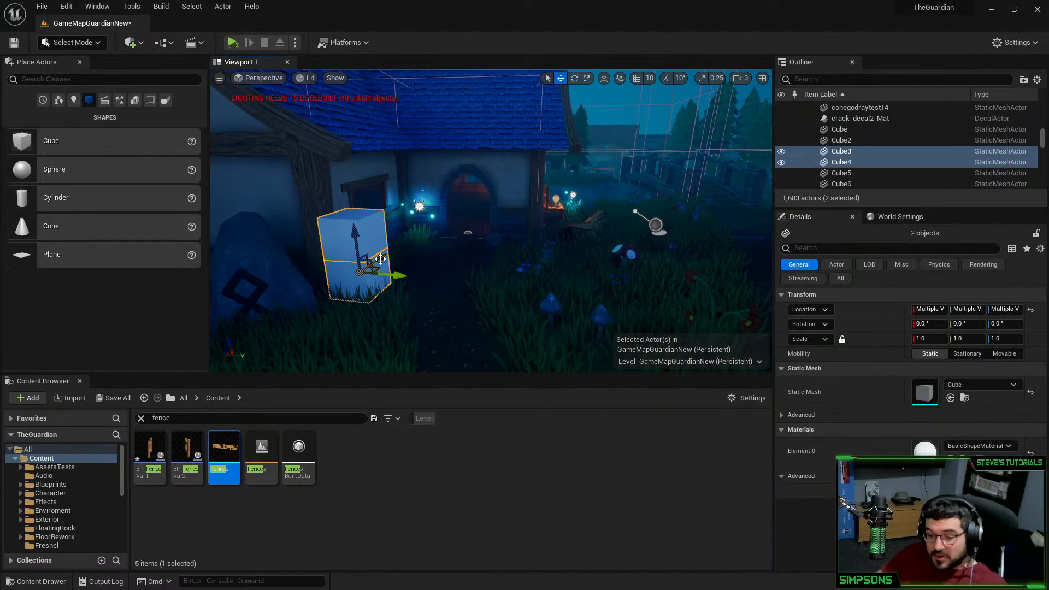
{"action": "left_click_drag", "start_coordinate": [378, 269], "coordinate": [487, 223]}
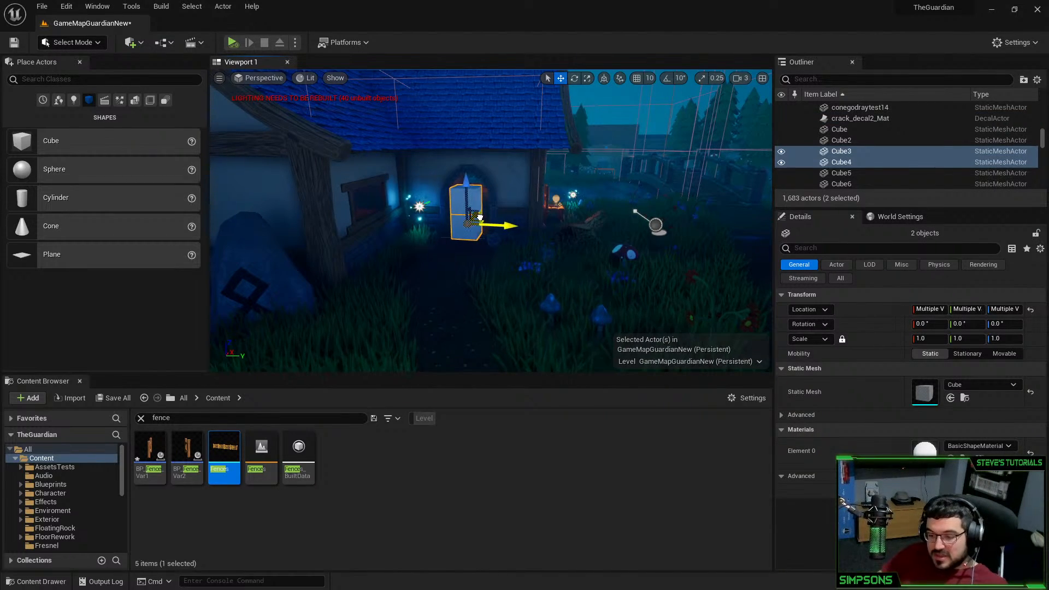
{"action": "key", "text": "w"}
{"action": "right_click_drag", "start_coordinate": [487, 223], "coordinate": [554, 210]}
{"action": "key", "text": "w"}
{"action": "key", "text": "d"}
{"action": "key", "text": "Delete"}
Assign the Fences static mesh as the Mesh Override of the BP_Master_spline actor
{"action": "left_click", "coordinate": [449, 185]}
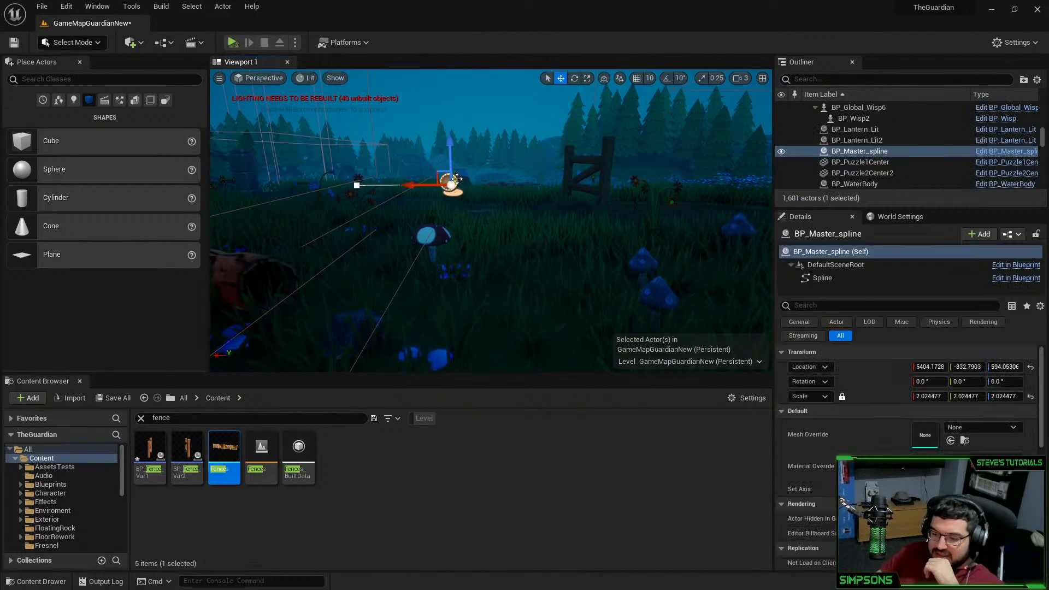
{"action": "left_click_drag", "start_coordinate": [224, 453], "coordinate": [939, 444]}
{"action": "right_click_drag", "start_coordinate": [464, 240], "coordinate": [402, 228]}
{"action": "key", "text": "w"}
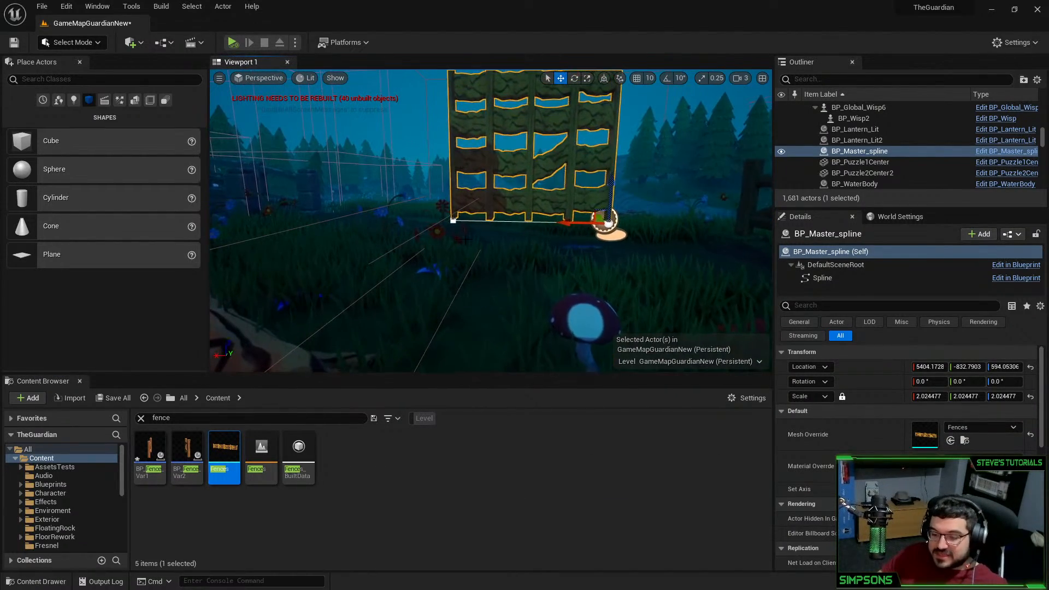
Stretch the fence spline by pulling its end point farther out across the grass alongside the house
{"action": "left_click_drag", "start_coordinate": [428, 223], "coordinate": [172, 220]}
{"action": "right_click_drag", "start_coordinate": [493, 202], "coordinate": [524, 225]}
{"action": "key", "text": "d"}
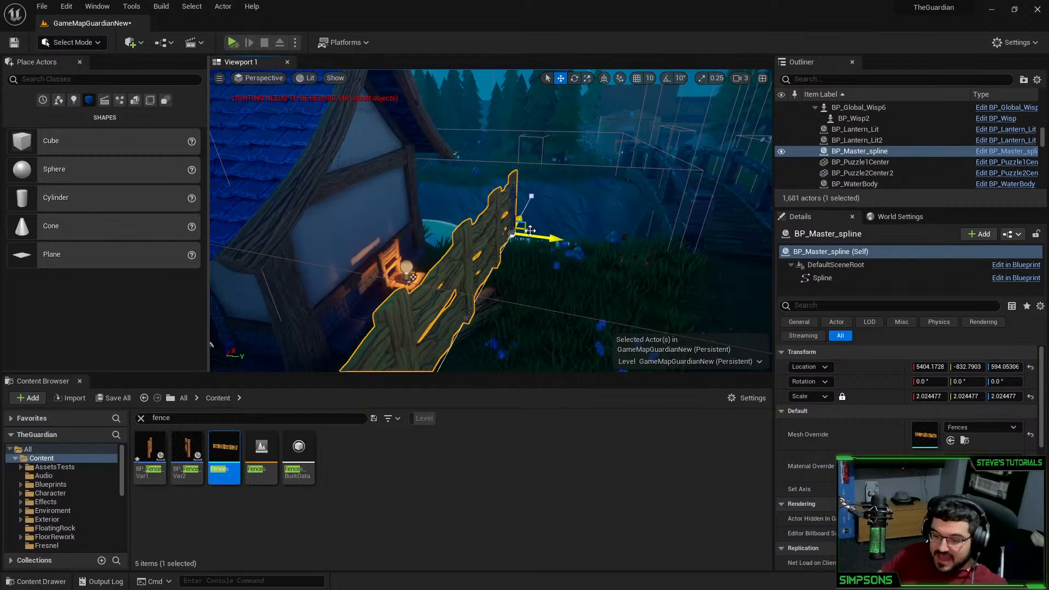
Try adding a second curved segment from the fence spline's end point, and undo it
{"action": "left_click_drag", "start_coordinate": [531, 231], "coordinate": [704, 227], "text": "alt"}
{"action": "key", "text": "d"}
{"action": "right_click_drag", "start_coordinate": [703, 227], "coordinate": [645, 241]}
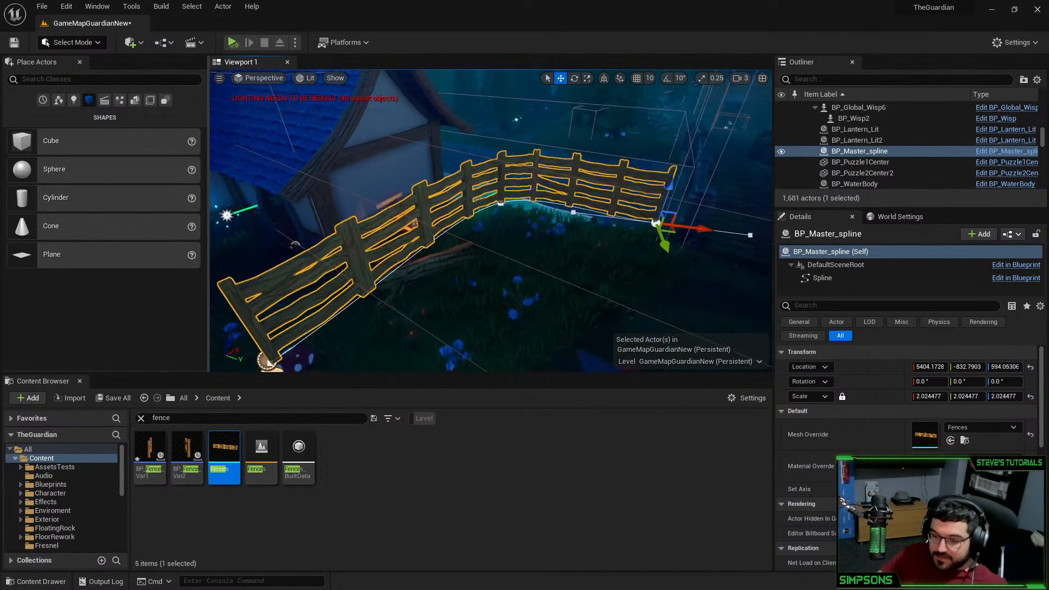
{"action": "key", "text": "ctrl+z"}
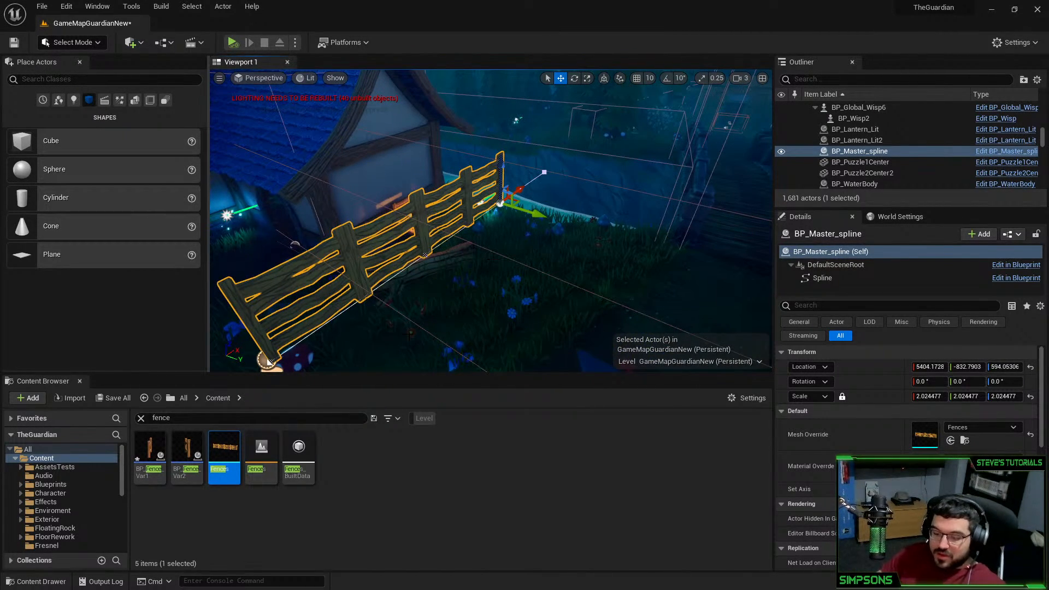
Check which assets are offered to replace the standalone BP_Fence_Var1 actor, leaving the fence in place
{"action": "left_click_drag", "start_coordinate": [150, 456], "coordinate": [156, 474]}
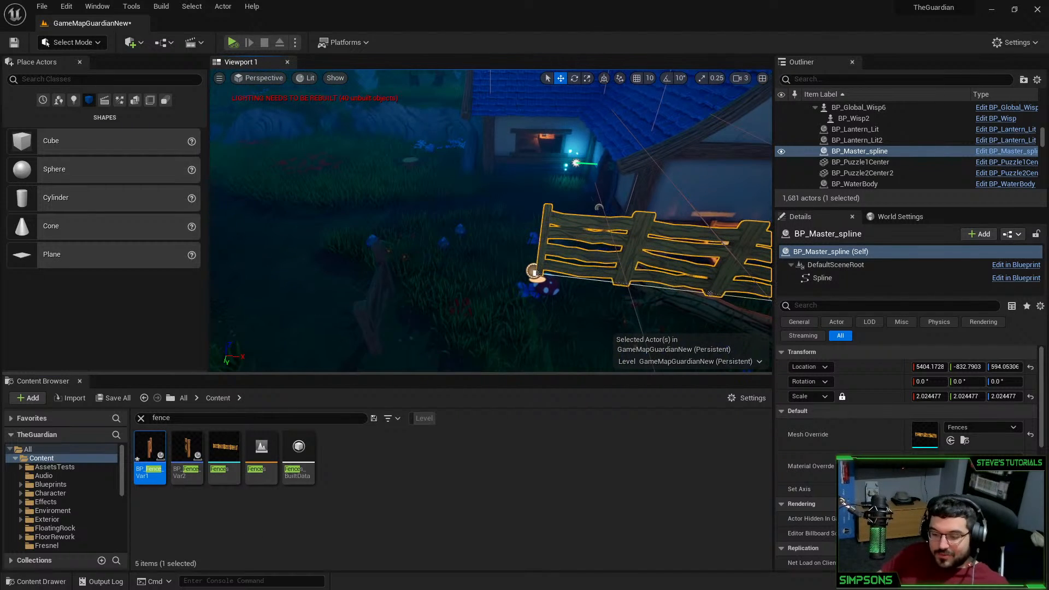
{"action": "left_click", "coordinate": [380, 282]}
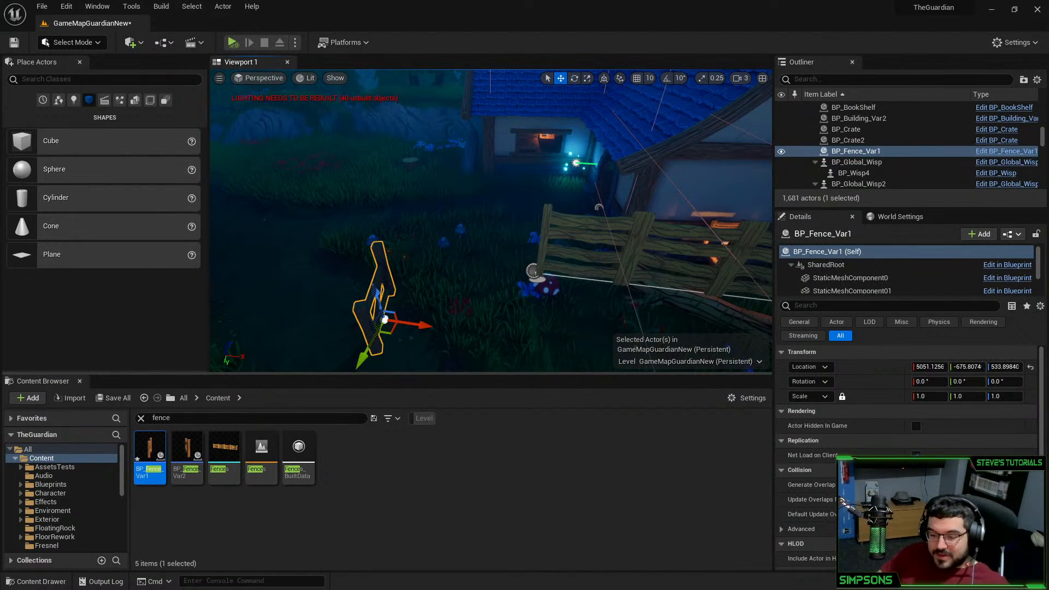
{"action": "right_click", "coordinate": [380, 283]}
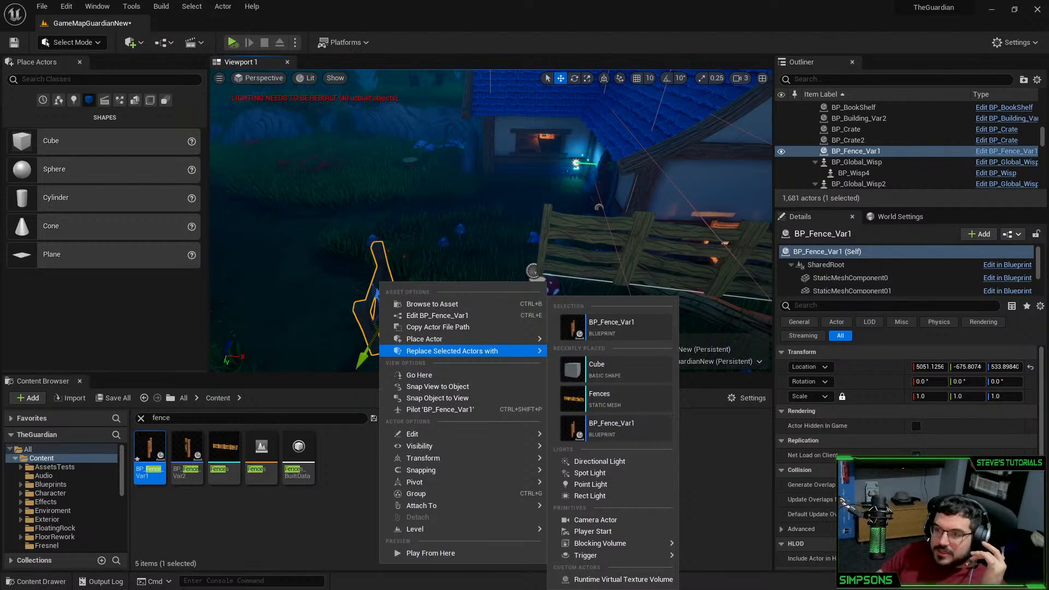
{"action": "key", "text": "Escape"}
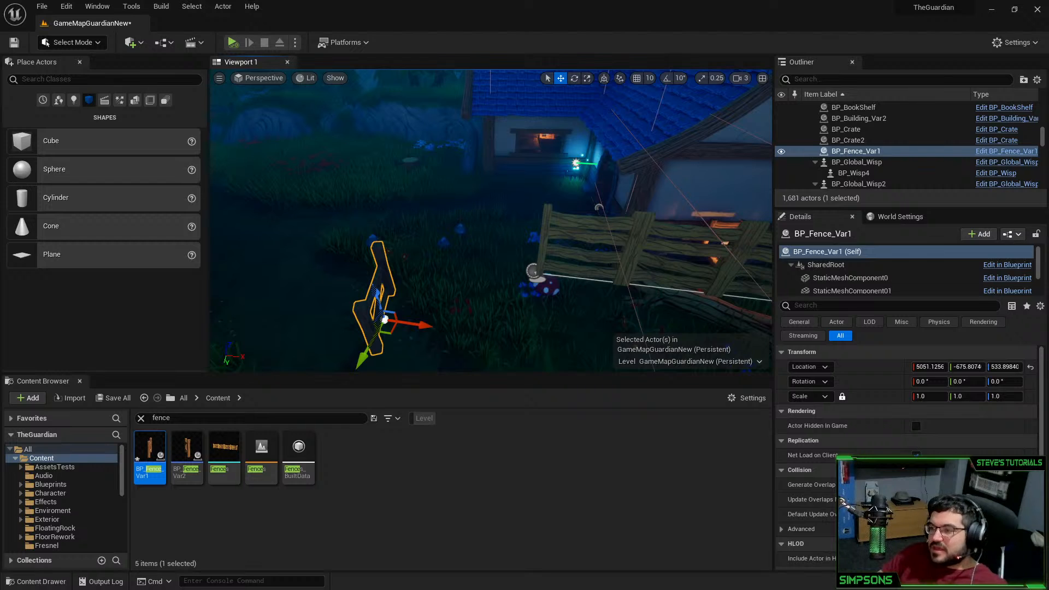
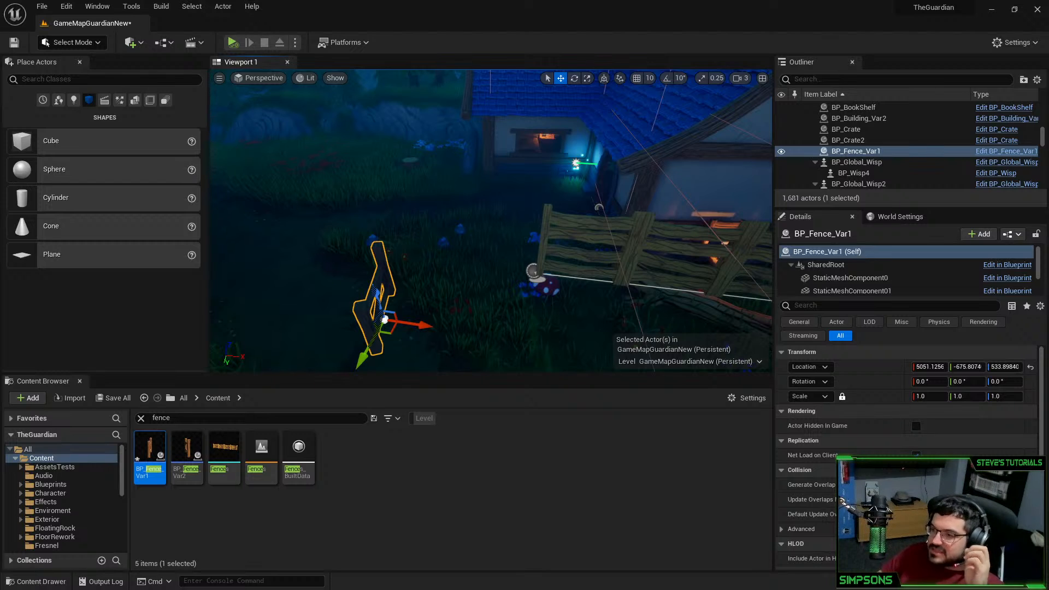
{"action": "right_click_drag", "start_coordinate": [394, 273], "coordinate": [393, 285]}
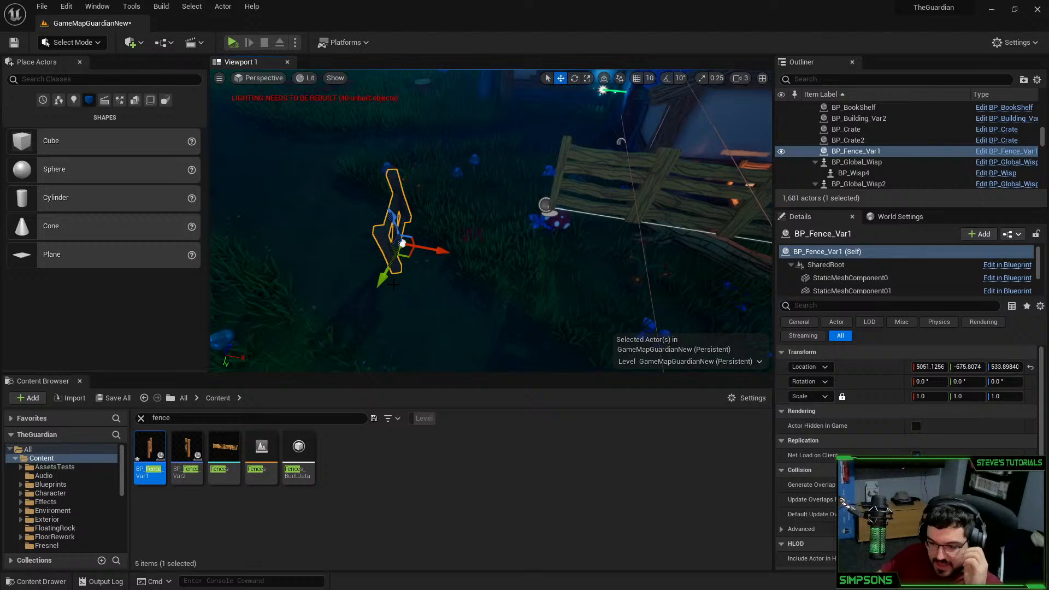
Merge the BP_Fence_Var1 actor into one static mesh saved as SM_SingleFence in the Content folder
{"action": "right_click", "coordinate": [395, 215]}
{"action": "mouse_move", "coordinate": [436, 403]}
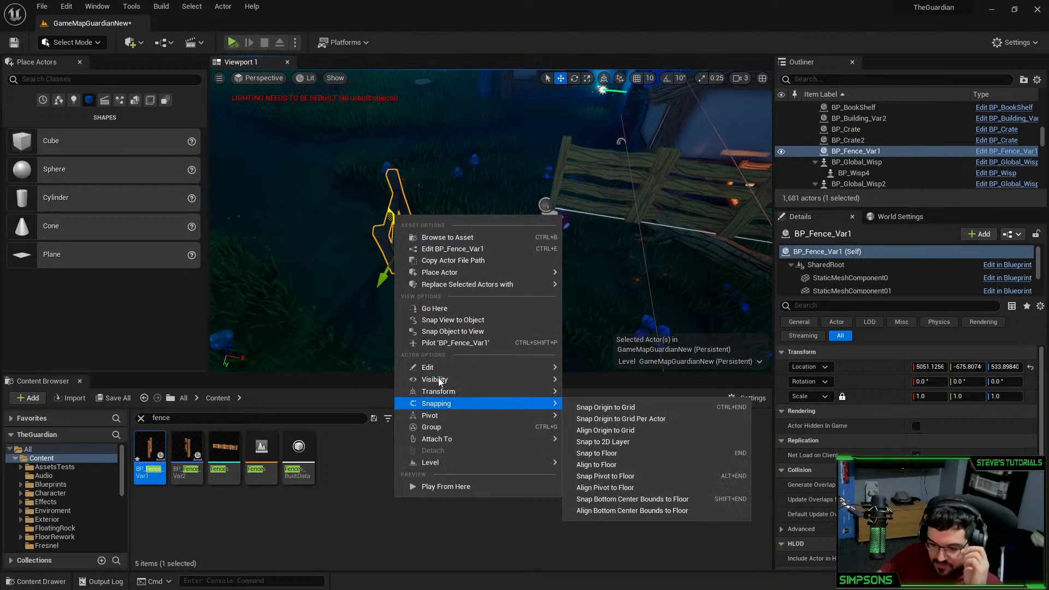
{"action": "left_click", "coordinate": [227, 10]}
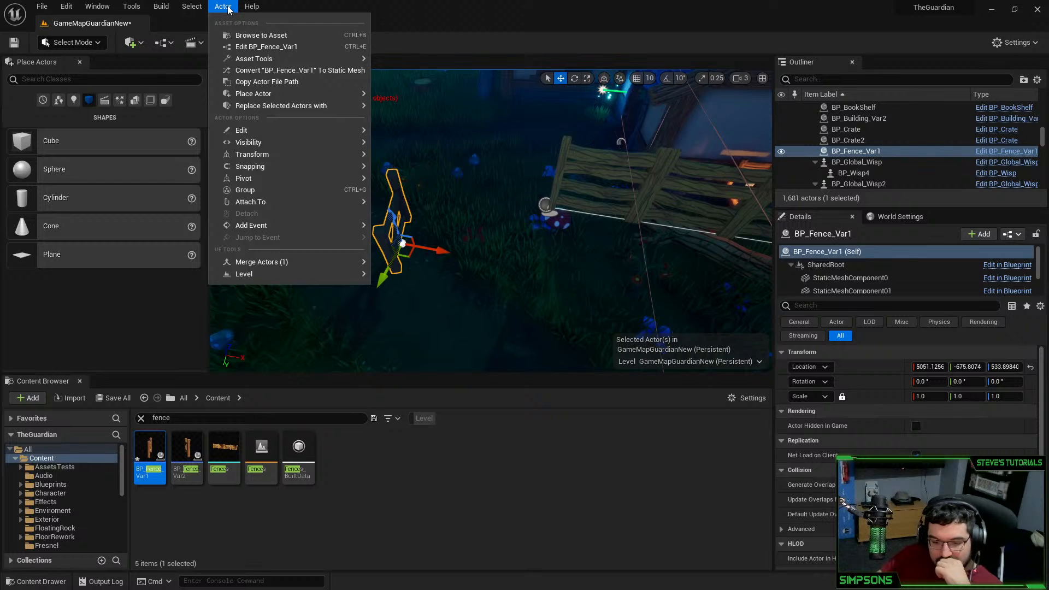
{"action": "mouse_move", "coordinate": [310, 262]}
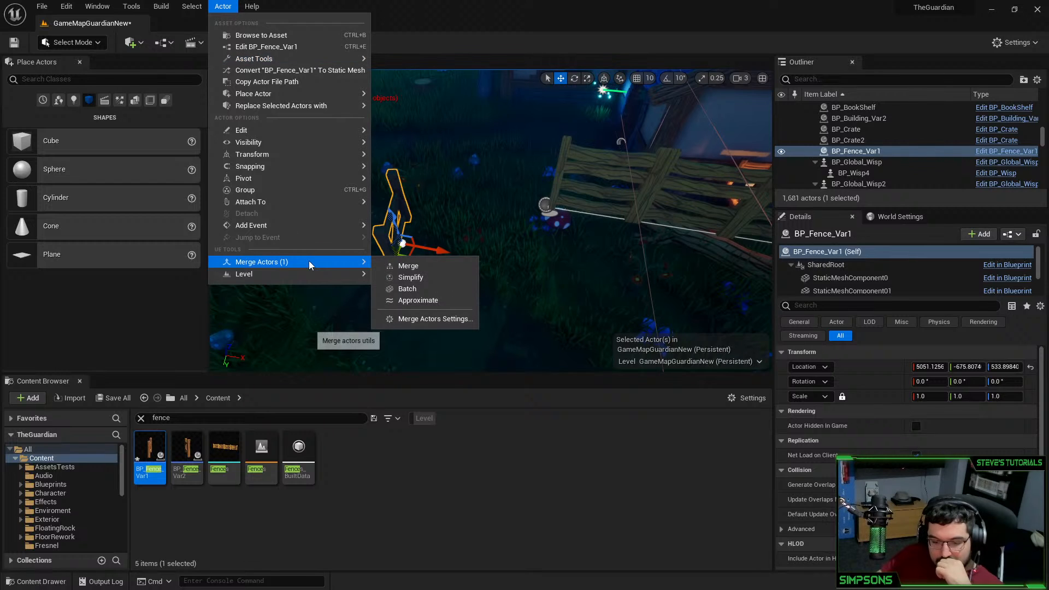
{"action": "left_click", "coordinate": [401, 265]}
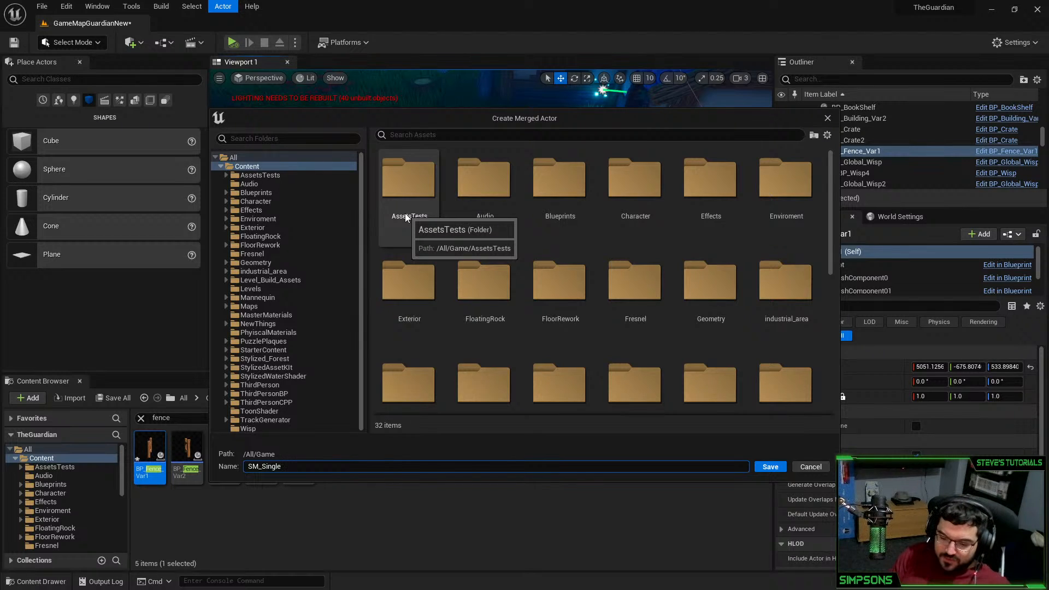
{"action": "left_click", "coordinate": [232, 157]}
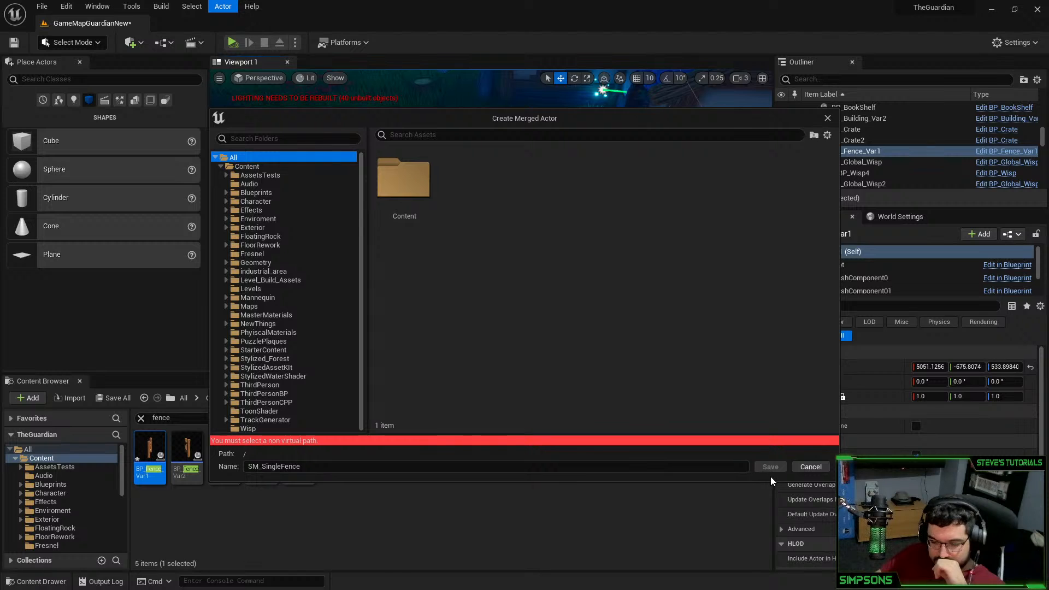
{"action": "left_click", "coordinate": [257, 166]}
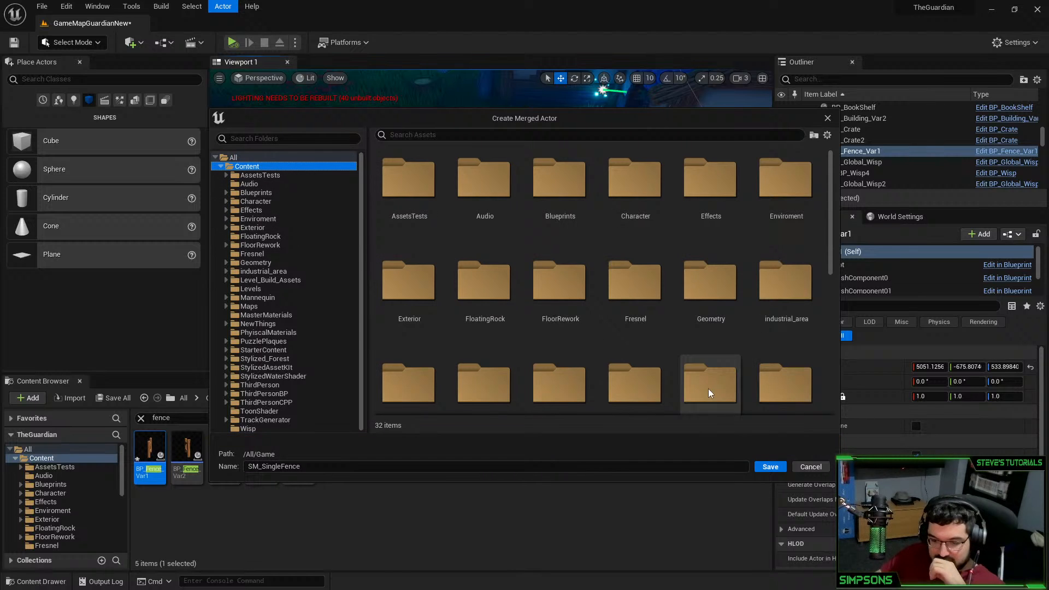
{"action": "left_click", "coordinate": [768, 467]}
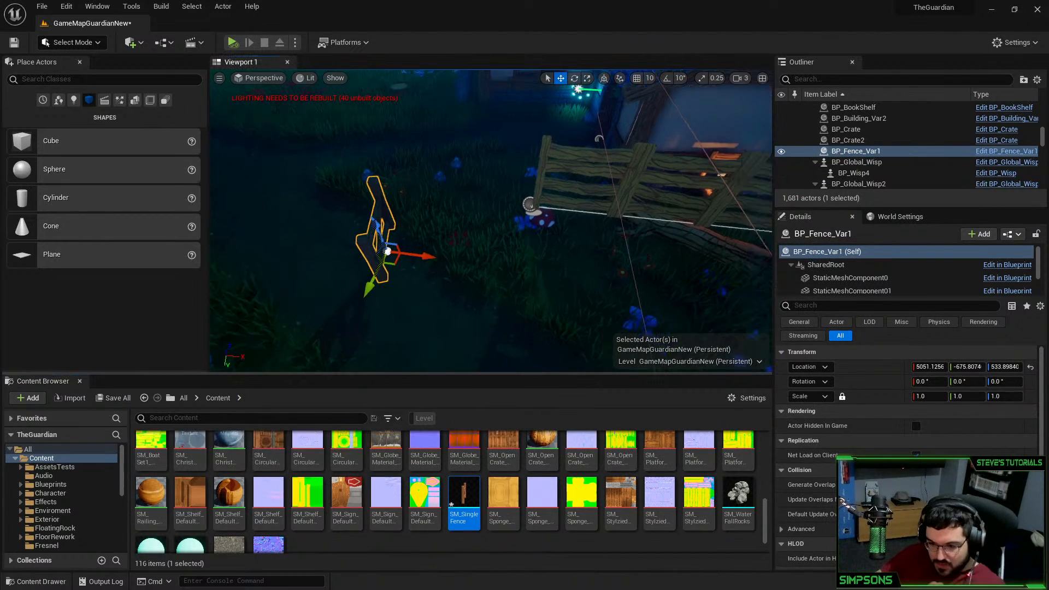
Place the SM_SingleFence mesh on the grass near the fence spline, and delete both it and BP_Fence_Var1 from the level
{"action": "left_click_drag", "start_coordinate": [464, 503], "coordinate": [431, 307]}
{"action": "key", "text": "f"}
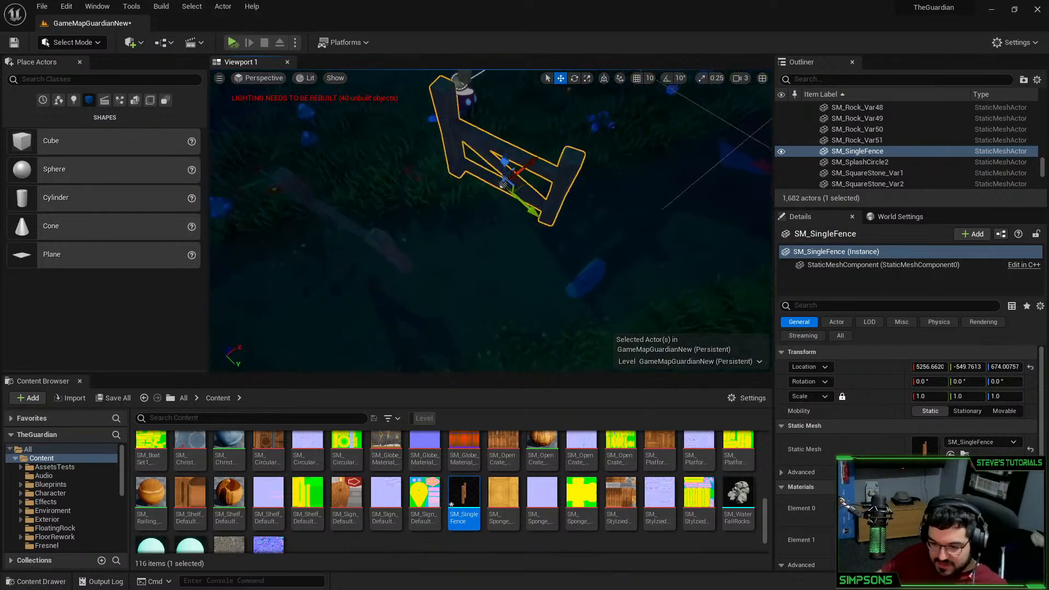
{"action": "right_click_drag", "start_coordinate": [432, 307], "coordinate": [404, 254]}
{"action": "left_click", "coordinate": [404, 255]}
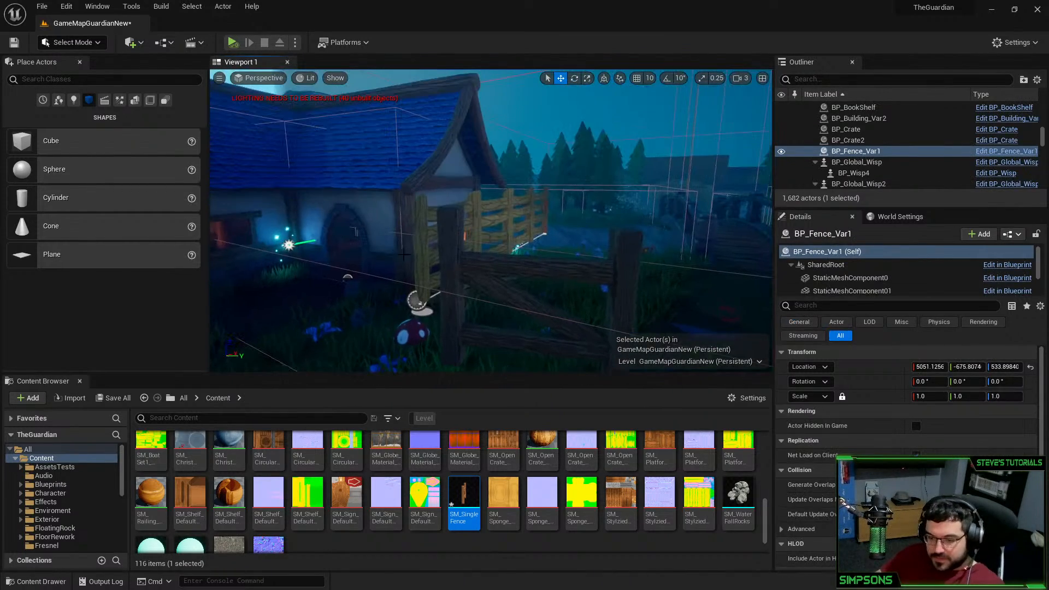
{"action": "key", "text": "Delete"}
{"action": "left_click", "coordinate": [455, 261]}
{"action": "key", "text": "Delete"}
Assign SM_SingleFence as the Mesh Override of the BP_Master_spline actor
{"action": "left_click", "coordinate": [474, 245]}
{"action": "left_click_drag", "start_coordinate": [464, 502], "coordinate": [919, 432]}
{"action": "right_click_drag", "start_coordinate": [656, 262], "coordinate": [503, 263]}
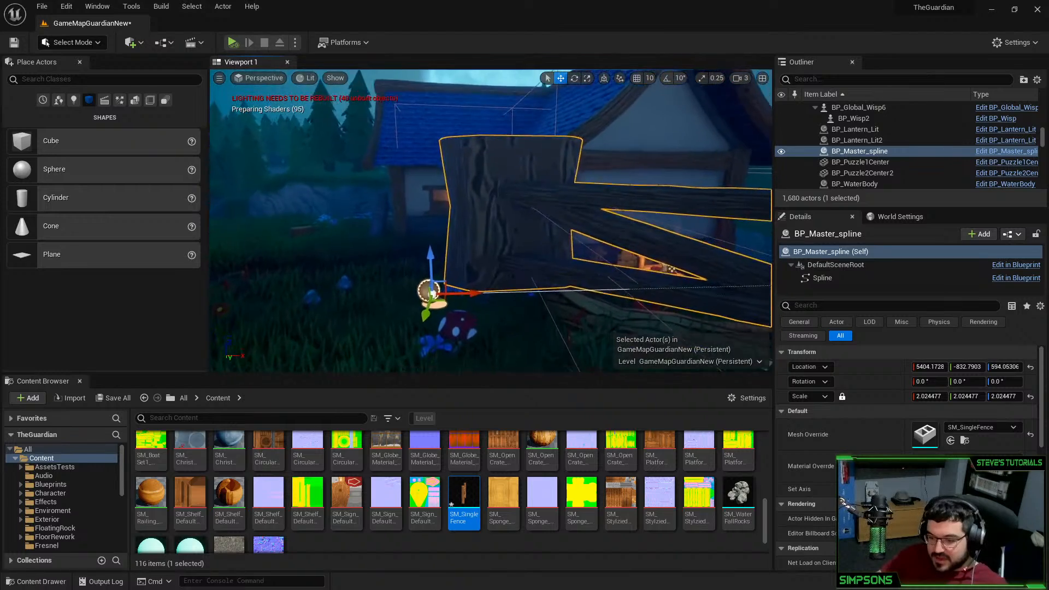
{"action": "right_click_drag", "start_coordinate": [592, 151], "coordinate": [677, 219]}
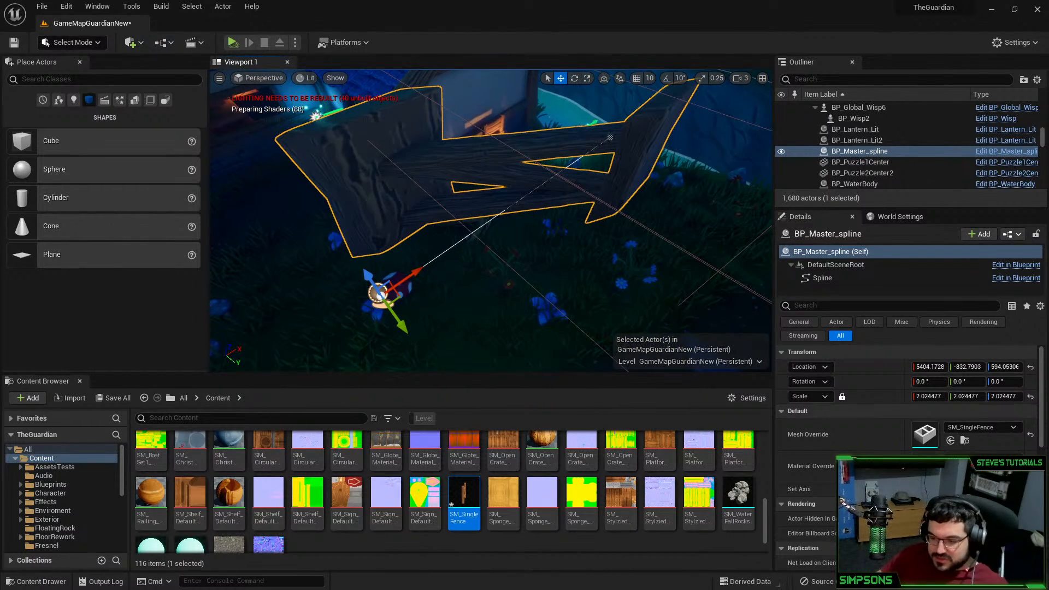
Pull the fence spline's end point in closer to its start point
{"action": "left_click", "coordinate": [610, 137]}
{"action": "left_click_drag", "start_coordinate": [632, 117], "coordinate": [491, 220]}
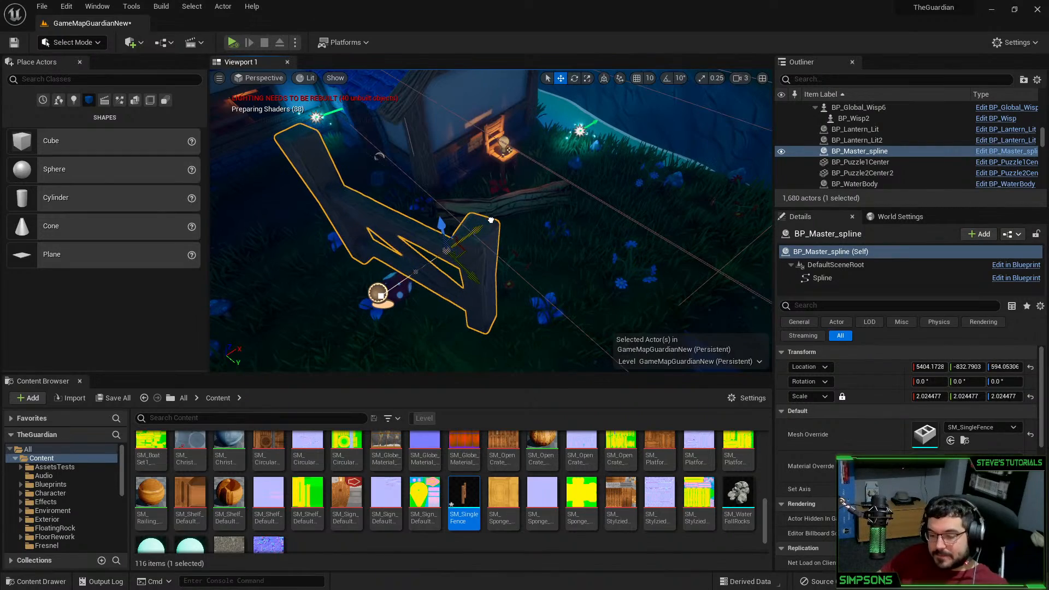
{"action": "mouse_move", "coordinate": [473, 265]}
{"action": "left_mouse_down"}
{"action": "mouse_move", "coordinate": [481, 294]}
{"action": "mouse_move", "coordinate": [499, 304]}
{"action": "mouse_move", "coordinate": [492, 277]}
{"action": "mouse_move", "coordinate": [469, 272]}
{"action": "left_mouse_up"}
Inspect the SM_SingleFence mesh's orientation in its asset editor, and close the asset editors without applying the M_Splash material changes
{"action": "double_click", "coordinate": [464, 495]}
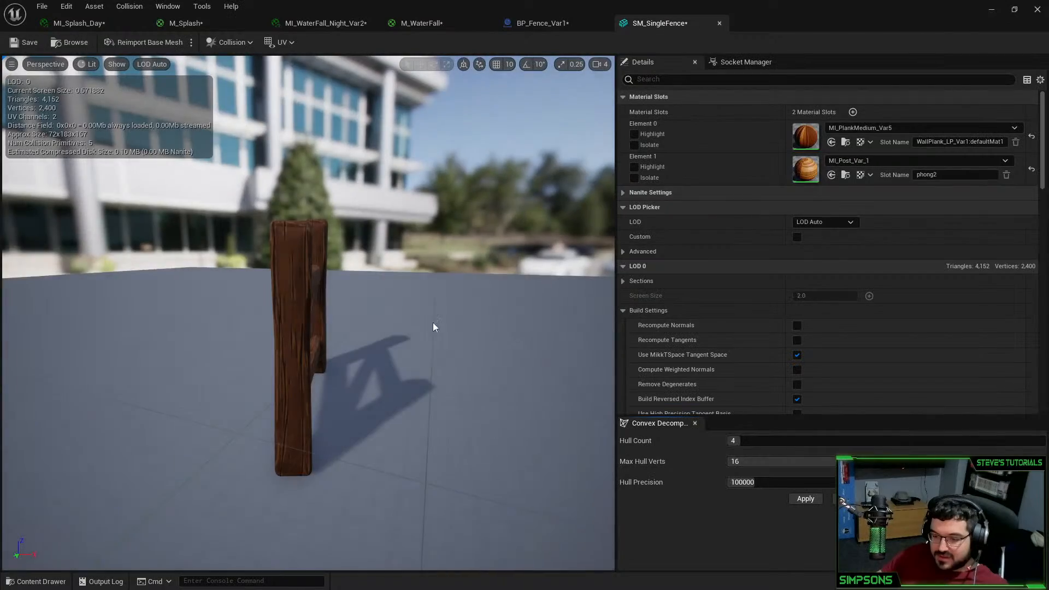
{"action": "right_click_drag", "start_coordinate": [402, 220], "coordinate": [402, 328]}
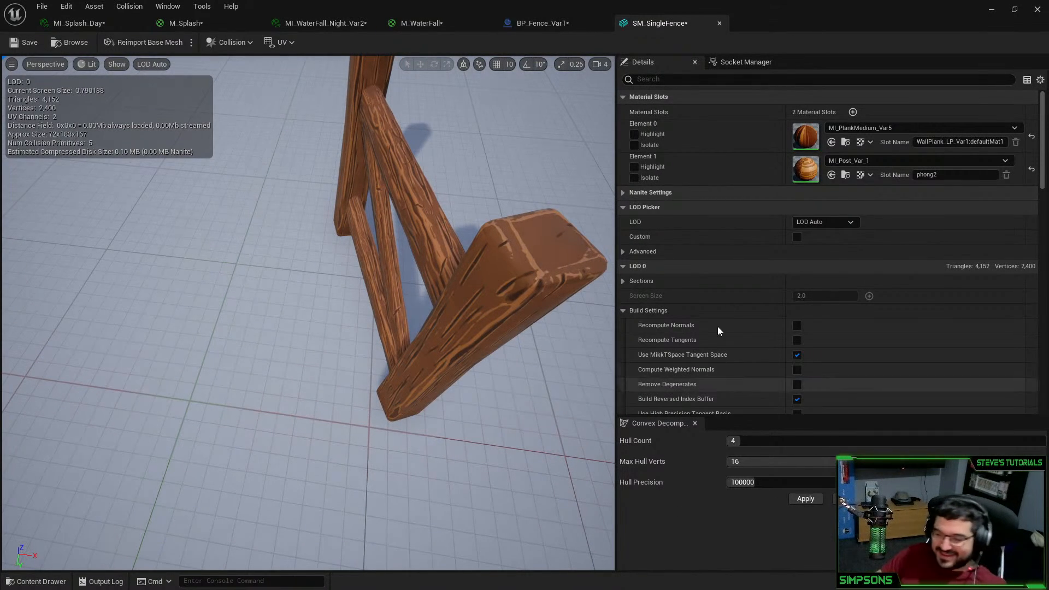
{"action": "left_click", "coordinate": [1037, 10]}
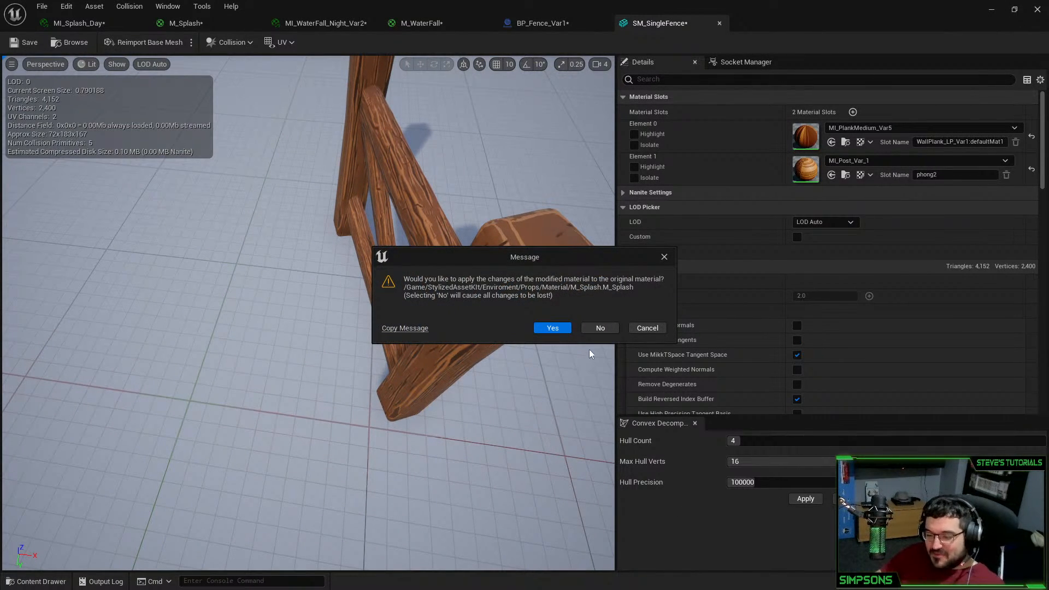
{"action": "left_click", "coordinate": [608, 328]}
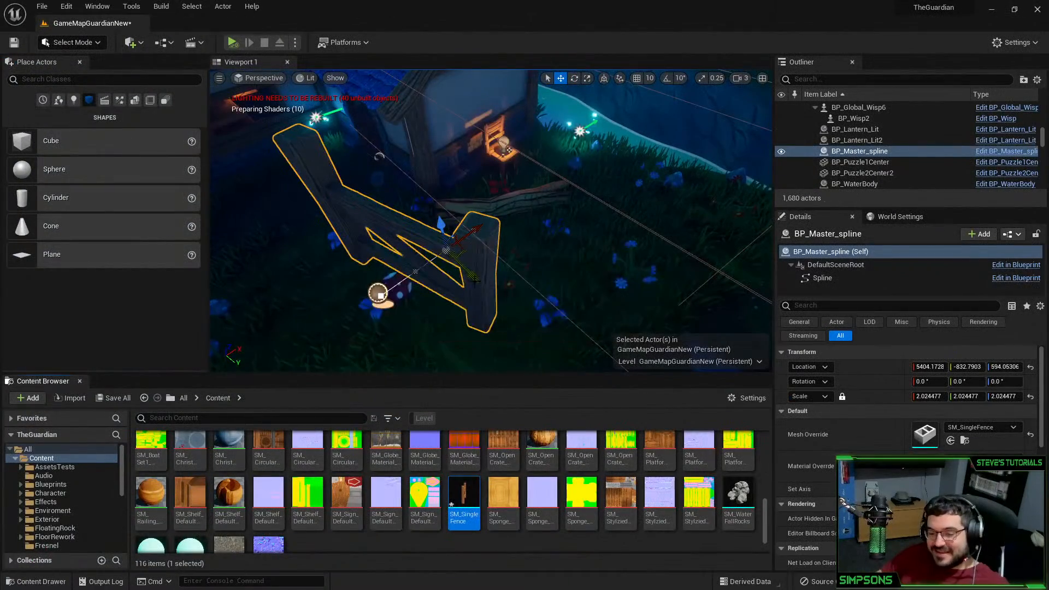
Undo the spline end point move, the SM_SingleFence mesh override and the deletion of the two standalone fence actors
{"action": "key", "text": "ctrl+z"}
{"action": "key", "text": "ctrl+z"}
{"action": "key", "text": "ctrl+z"}
{"action": "key", "text": "ctrl+z"}
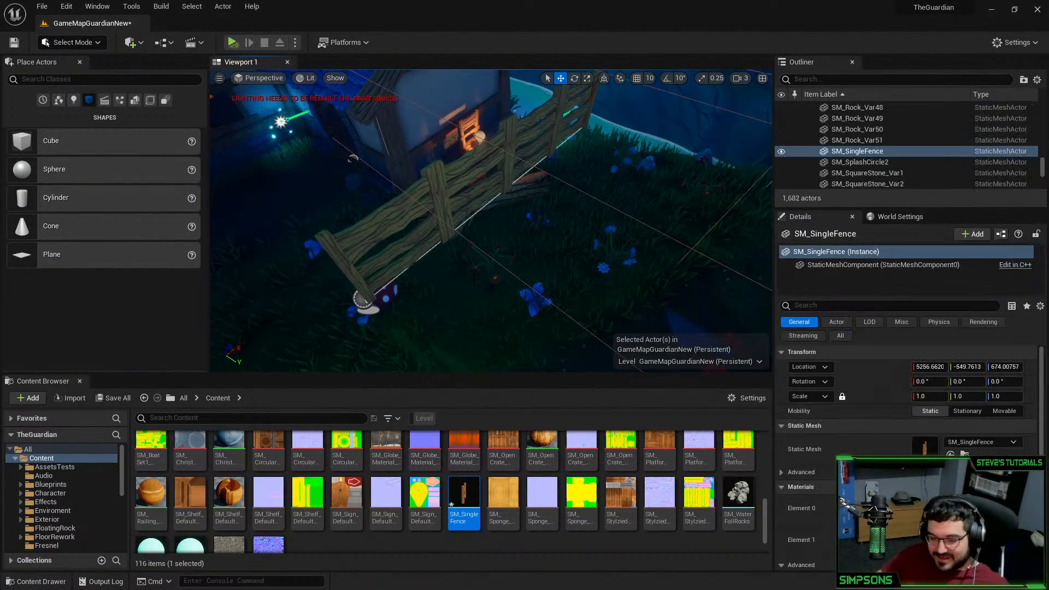
Try rotating the BP_Fence_Var1 actor, and undo the rotation
{"action": "right_click_drag", "start_coordinate": [475, 278], "coordinate": [401, 298]}
{"action": "left_click", "coordinate": [426, 227]}
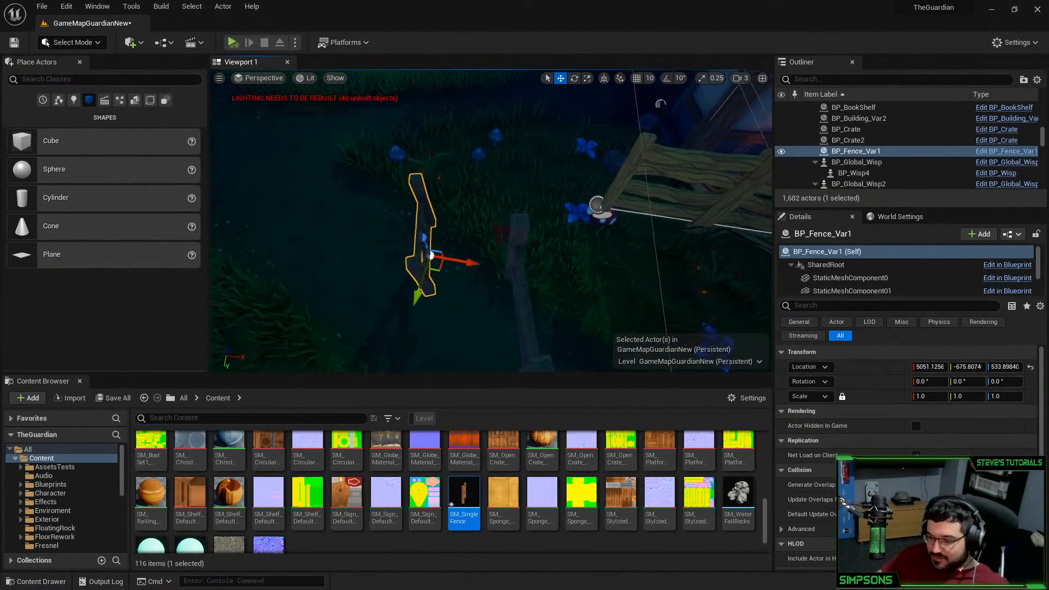
{"action": "key", "text": "f"}
{"action": "key", "text": "e"}
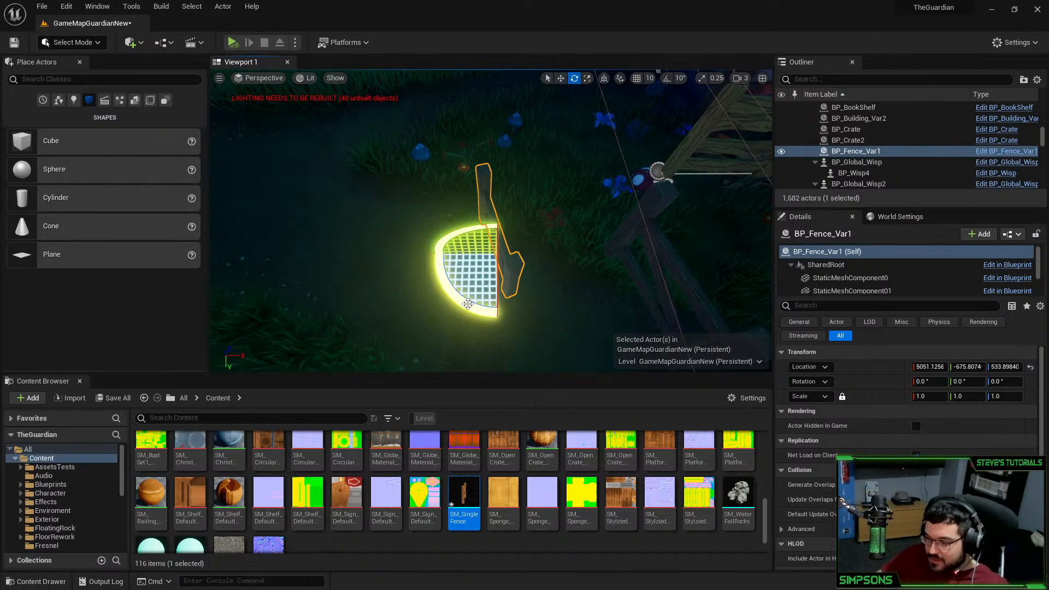
{"action": "left_click_drag", "start_coordinate": [467, 303], "coordinate": [506, 311]}
{"action": "key", "text": "ctrl+z"}
Delete the BP_Fence_Var1, SM_SingleFence and BP_Master_spline actors from the level
{"action": "right_click_drag", "start_coordinate": [601, 198], "coordinate": [644, 125]}
{"action": "key", "text": "Delete"}
{"action": "left_click", "coordinate": [632, 166]}
{"action": "key", "text": "Delete"}
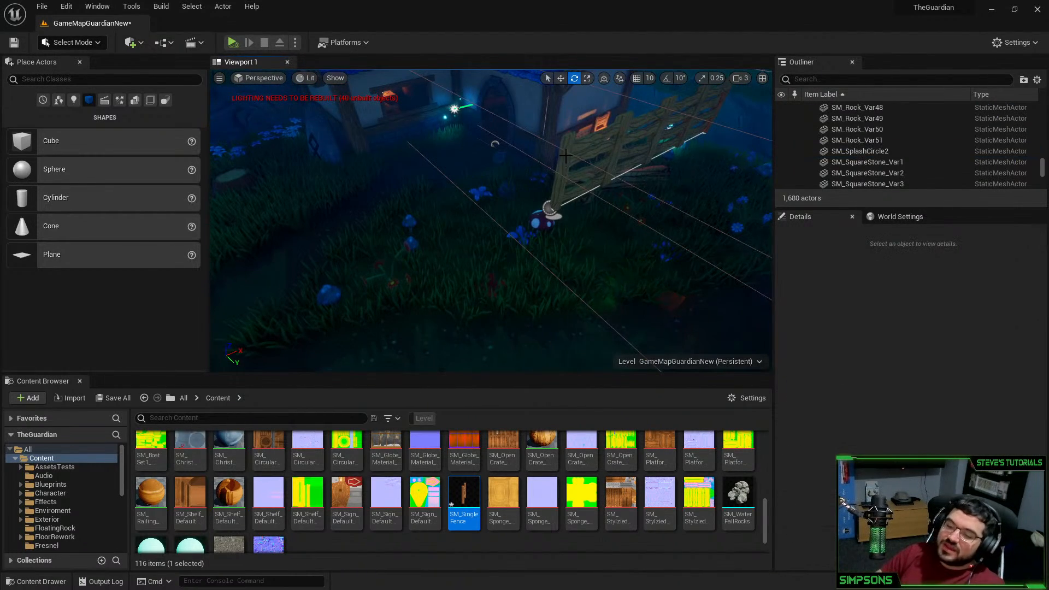
{"action": "left_click", "coordinate": [624, 158]}
{"action": "key", "text": "Delete"}
Save the level and delete the SM_SingleFence asset from the Content folder
{"action": "left_click", "coordinate": [471, 496]}
{"action": "key", "text": "Delete"}
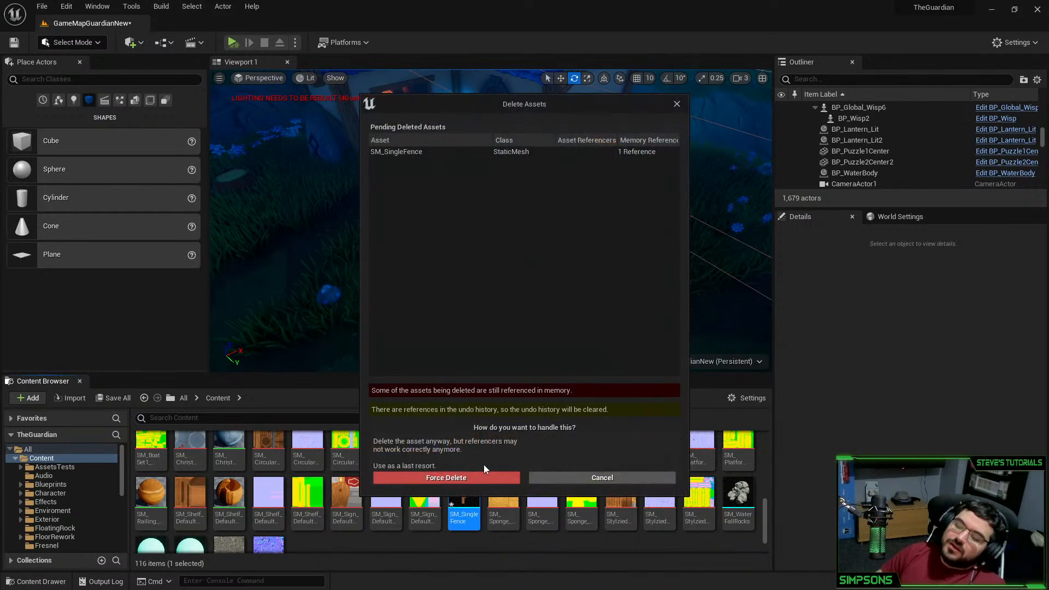
{"action": "left_click", "coordinate": [467, 481]}
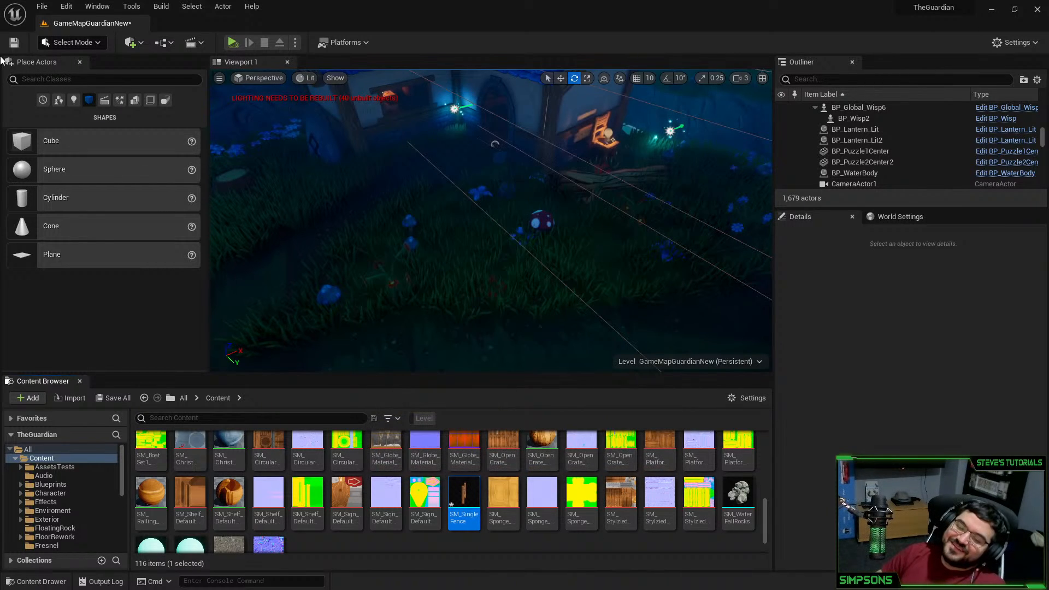
{"action": "left_click", "coordinate": [42, 7]}
{"action": "left_click", "coordinate": [81, 129]}
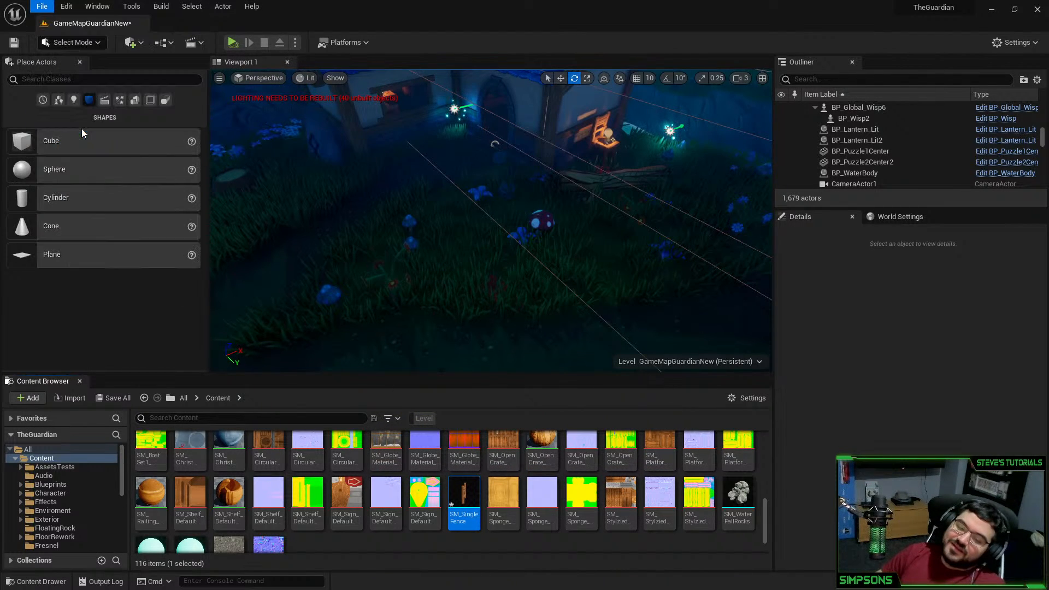
{"action": "key", "text": "Delete"}
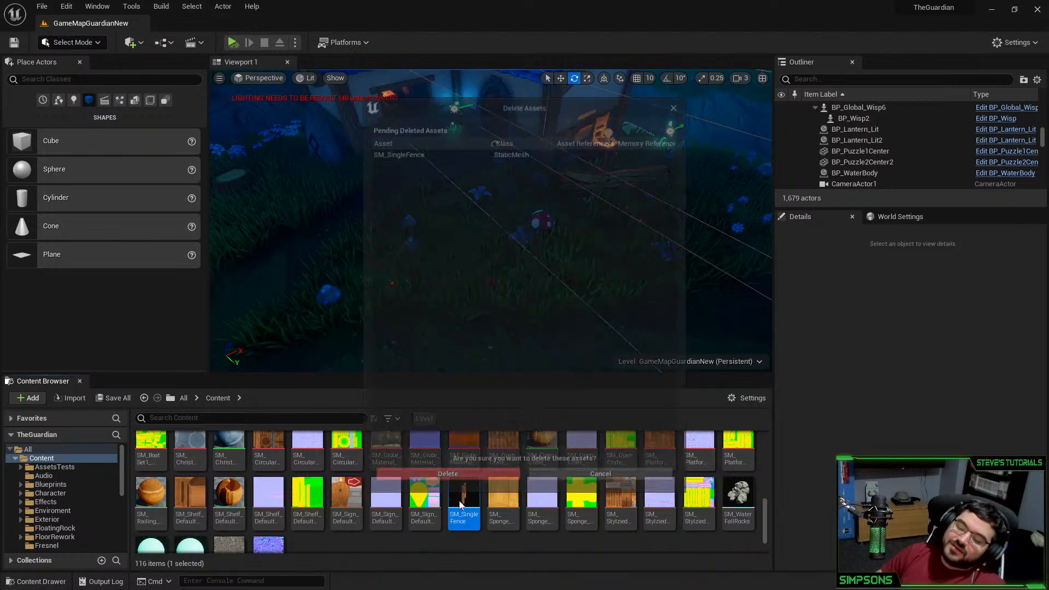
{"action": "left_click", "coordinate": [495, 476]}
Try placing the SM_WaterFallRocks mesh on the grass in front of the house, and delete it
{"action": "left_click", "coordinate": [248, 423]}
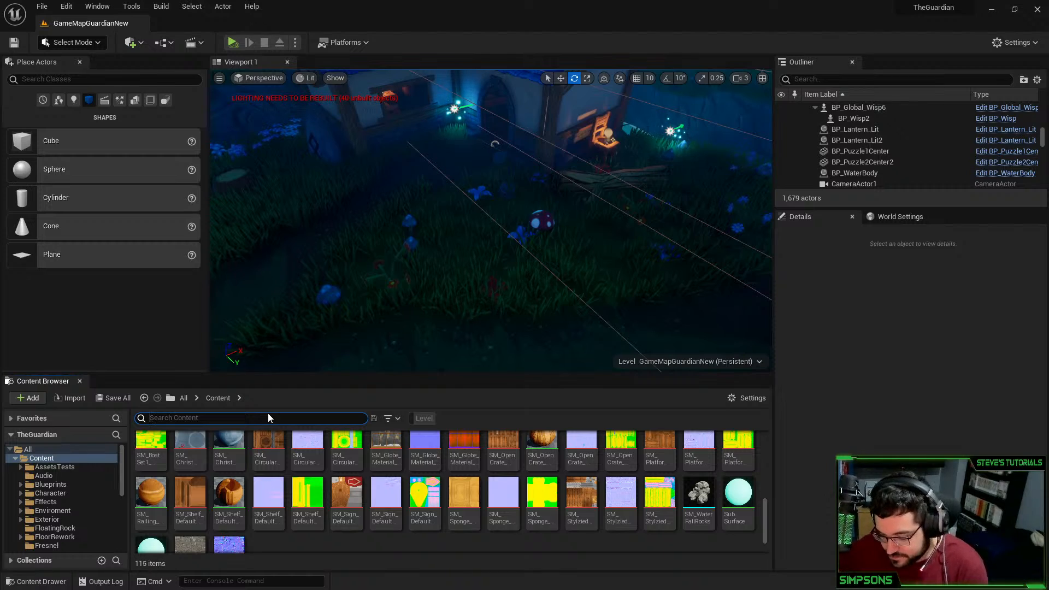
{"action": "left_click_drag", "start_coordinate": [700, 496], "coordinate": [512, 244]}
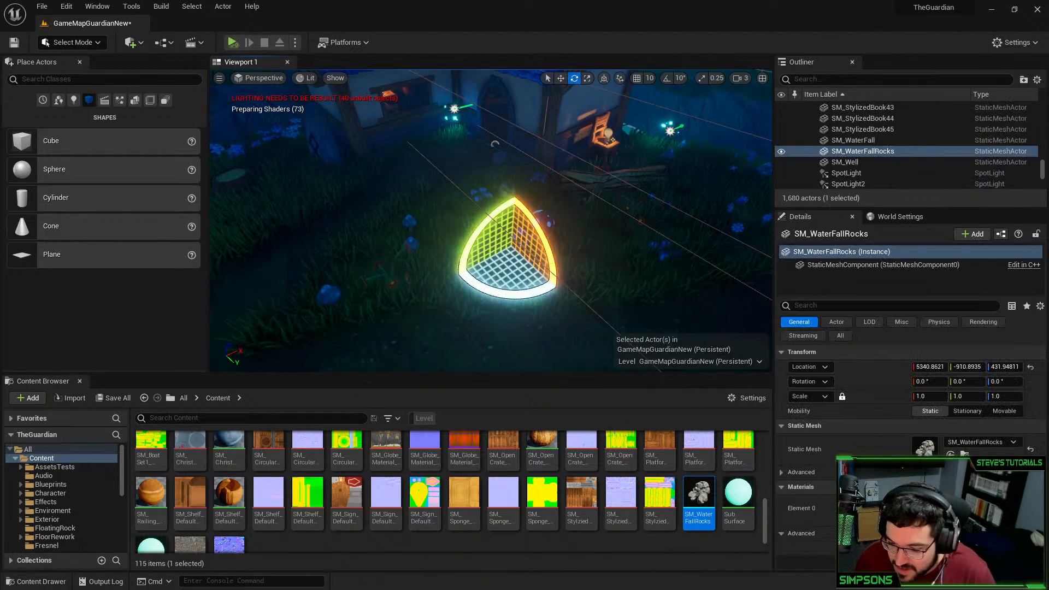
{"action": "right_click_drag", "start_coordinate": [511, 243], "coordinate": [547, 186]}
{"action": "key", "text": "d"}
{"action": "right_click_drag", "start_coordinate": [377, 159], "coordinate": [333, 147]}
{"action": "key", "text": "Delete"}
{"action": "left_click", "coordinate": [373, 147]}
{"action": "left_click", "coordinate": [372, 149]}
{"action": "key", "text": "d"}
{"action": "key", "text": "Escape"}
{"action": "right_click_drag", "start_coordinate": [507, 256], "coordinate": [488, 287]}
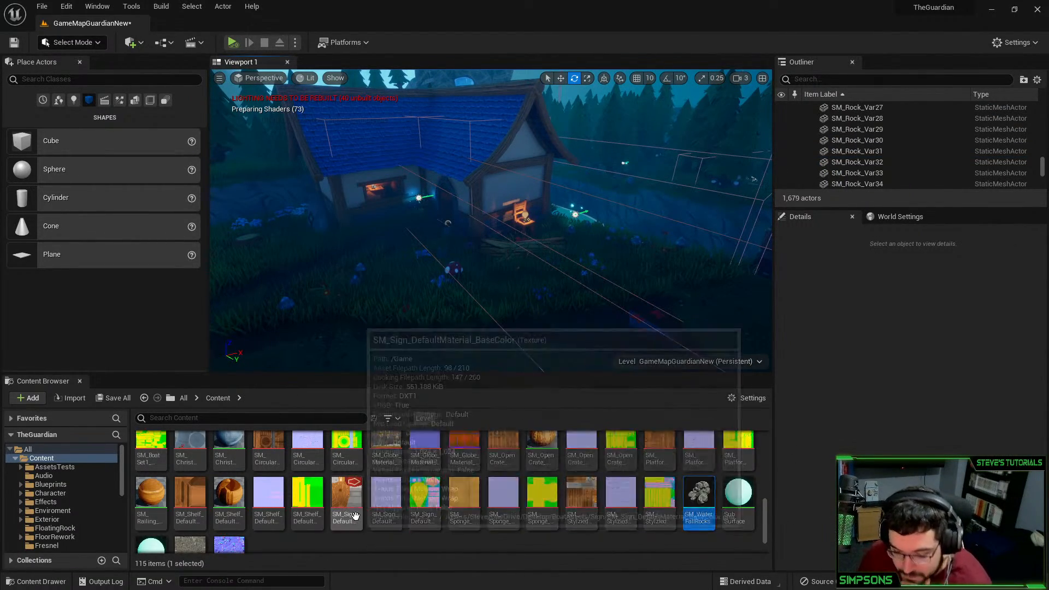
Search the content for "Fence" and open the BP_Fence_Var1 blueprint's component view, removing a test copy placed in the level
{"action": "scroll", "coordinate": [397, 503], "scroll_direction": "up", "scroll_amount": 3}
{"action": "left_click", "coordinate": [176, 419]}
{"action": "type", "text": "Fence"}
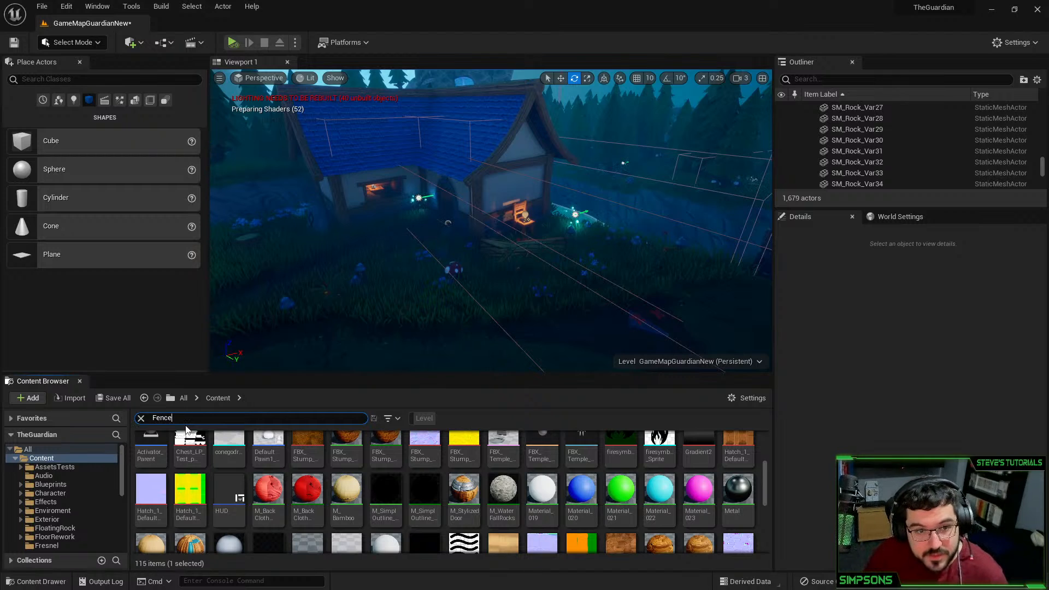
{"action": "left_click_drag", "start_coordinate": [155, 460], "coordinate": [351, 328]}
{"action": "key", "text": "Delete"}
{"action": "double_click", "coordinate": [158, 467]}
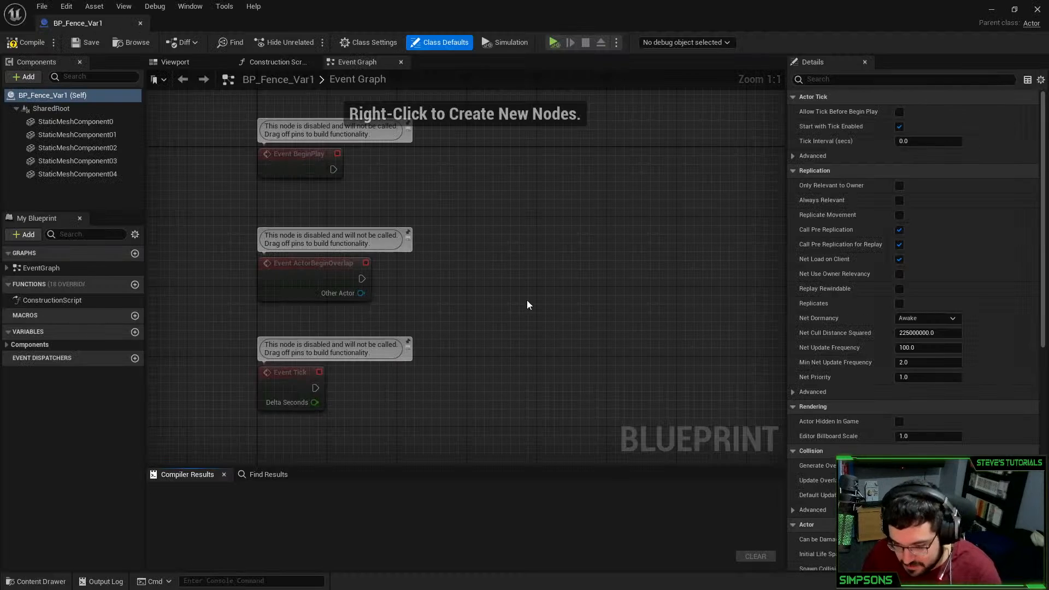
{"action": "left_click", "coordinate": [176, 63]}
Try setting the location of the farther post, StaticMeshComponent03, to 0, 0, 0, and undo it
{"action": "mouse_move", "coordinate": [467, 236]}
{"action": "right_mouse_down"}
{"action": "mouse_move", "coordinate": [446, 249]}
{"action": "mouse_move", "coordinate": [466, 236]}
{"action": "right_mouse_up"}
{"action": "left_click", "coordinate": [547, 229]}
{"action": "left_click", "coordinate": [514, 229]}
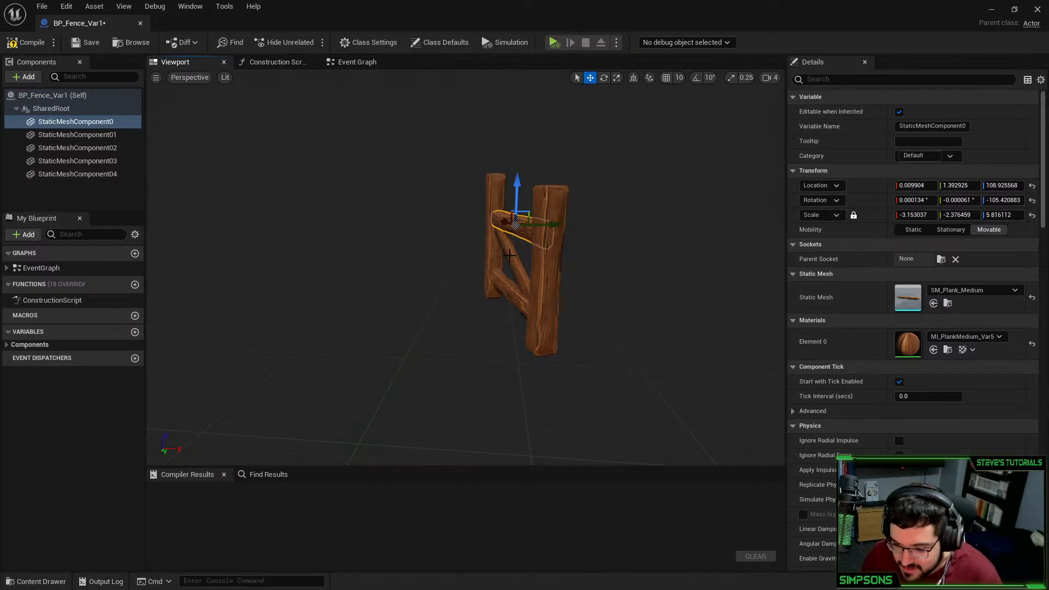
{"action": "left_click", "coordinate": [495, 241]}
{"action": "left_click", "coordinate": [914, 185]}
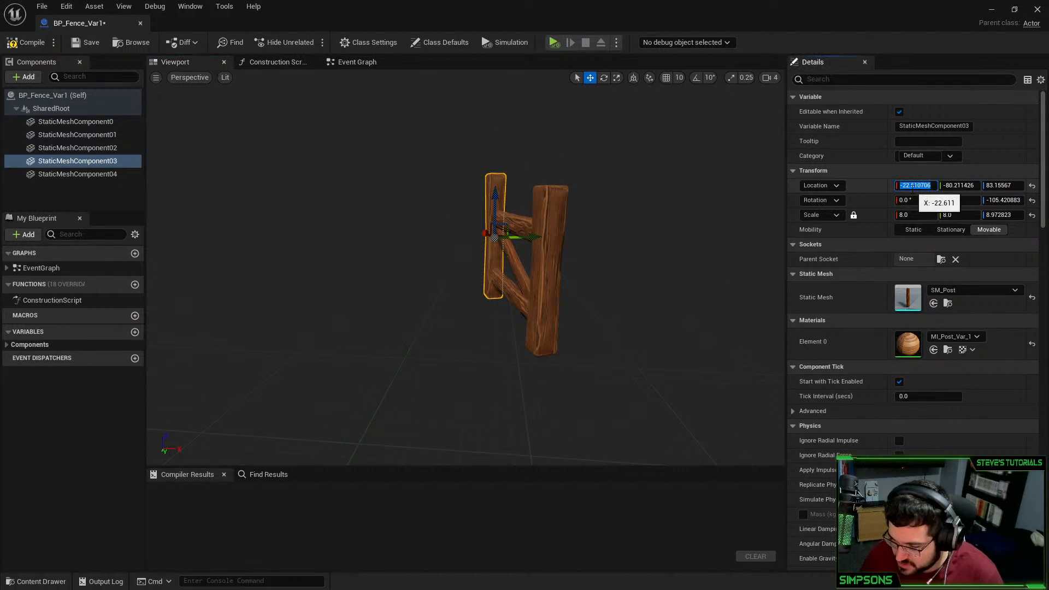
{"action": "type", "text": "0"}
{"action": "key", "text": "Tab"}
{"action": "type", "text": "0"}
{"action": "key", "text": "Tab"}
{"action": "type", "text": "0"}
{"action": "key", "text": "Return"}
{"action": "right_click_drag", "start_coordinate": [496, 377], "coordinate": [539, 387]}
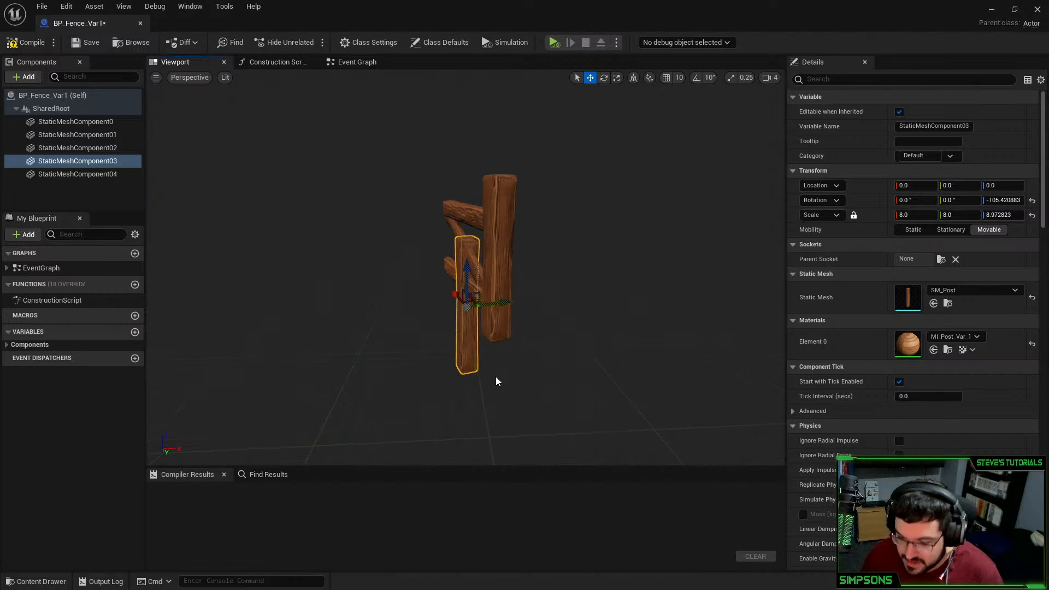
{"action": "key", "text": "ctrl+z"}
Try setting the X and Y location of the nearer post, StaticMeshComponent01, to 0, and undo it
{"action": "left_click", "coordinate": [498, 201]}
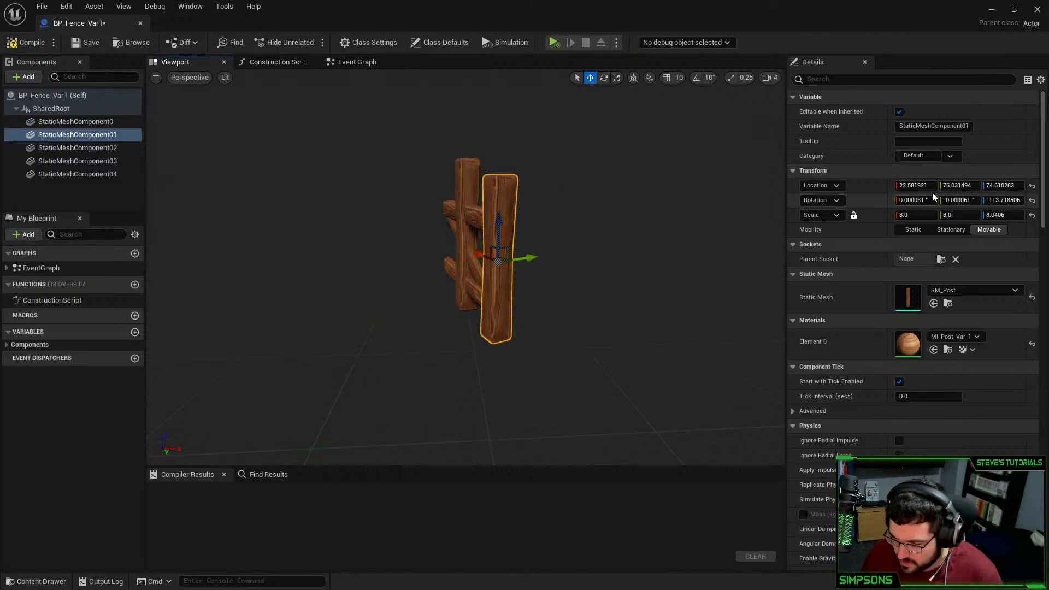
{"action": "left_click", "coordinate": [914, 185]}
{"action": "type", "text": "0"}
{"action": "key", "text": "Tab"}
{"action": "type", "text": "0"}
{"action": "key", "text": "Return"}
{"action": "key", "text": "a"}
{"action": "right_click_drag", "start_coordinate": [546, 257], "coordinate": [913, 241]}
{"action": "key", "text": "ctrl+z"}
{"action": "key", "text": "ctrl+z"}
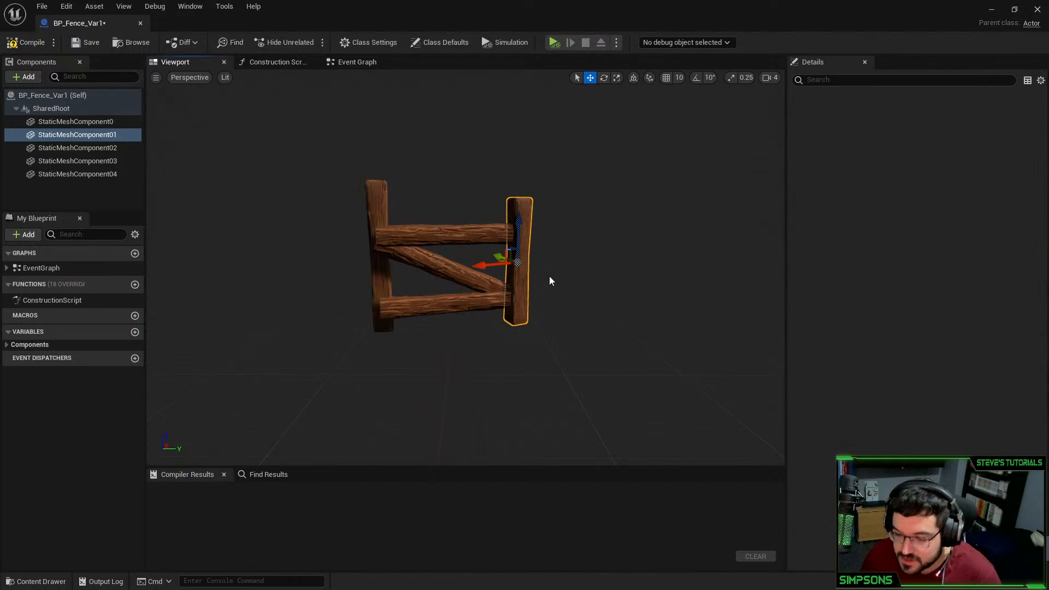
Try rotating all five fence mesh components together in the blueprint viewport
{"action": "left_click", "coordinate": [435, 237]}
{"action": "left_click", "coordinate": [426, 259]}
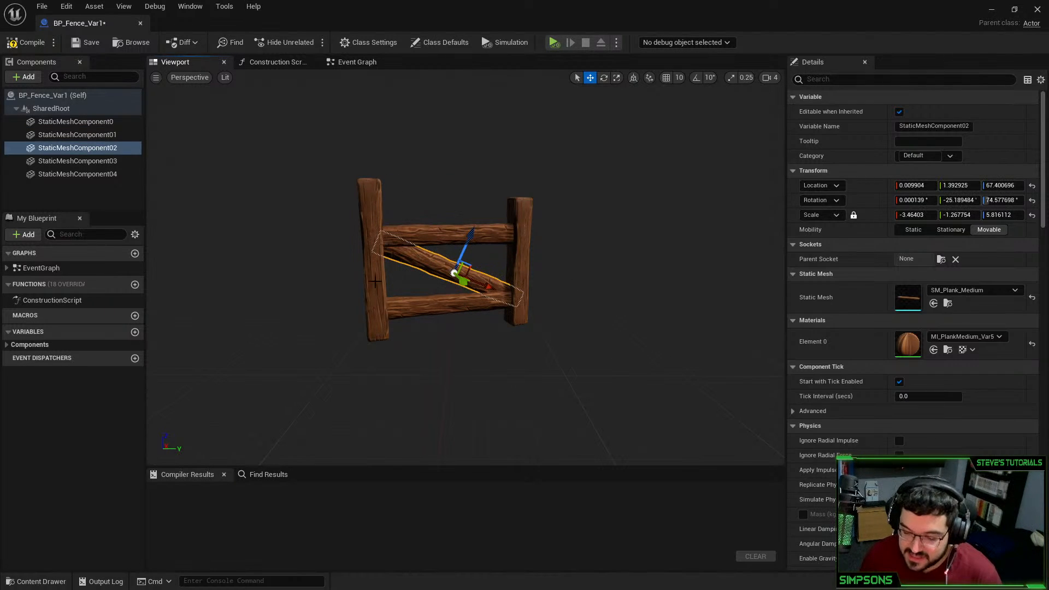
{"action": "left_click", "coordinate": [377, 241], "text": "ctrl"}
{"action": "left_click", "coordinate": [422, 236], "text": "ctrl"}
{"action": "left_click", "coordinate": [436, 306], "text": "ctrl"}
{"action": "left_click", "coordinate": [518, 267], "text": "ctrl"}
{"action": "right_click_drag", "start_coordinate": [418, 379], "coordinate": [419, 465]}
{"action": "key", "text": "e"}
{"action": "left_click_drag", "start_coordinate": [393, 274], "coordinate": [431, 249]}
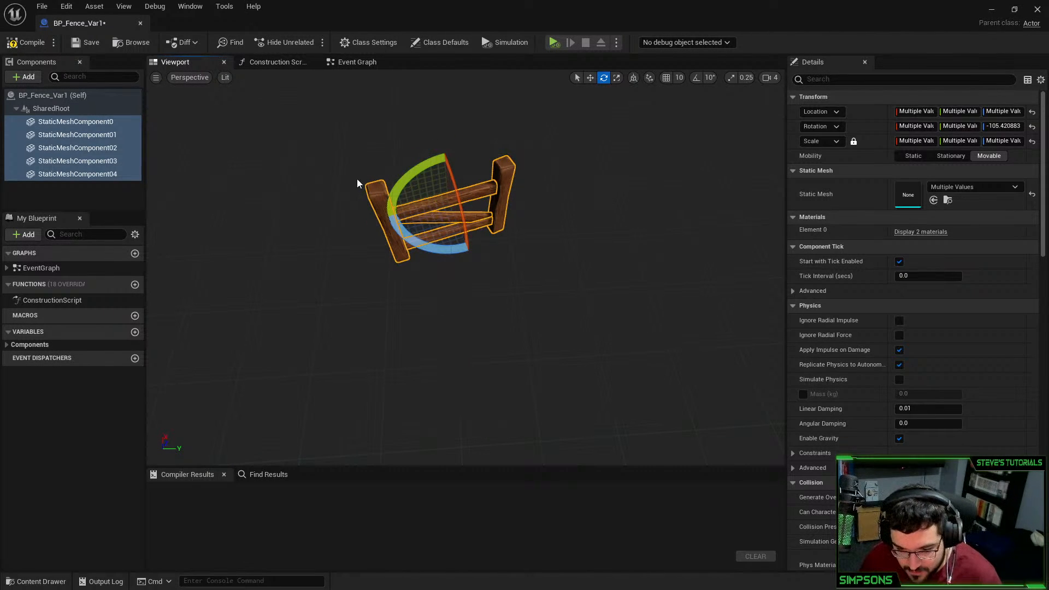
{"action": "left_click", "coordinate": [51, 108]}
{"action": "right_click_drag", "start_coordinate": [397, 235], "coordinate": [563, 240]}
{"action": "key", "text": "s"}
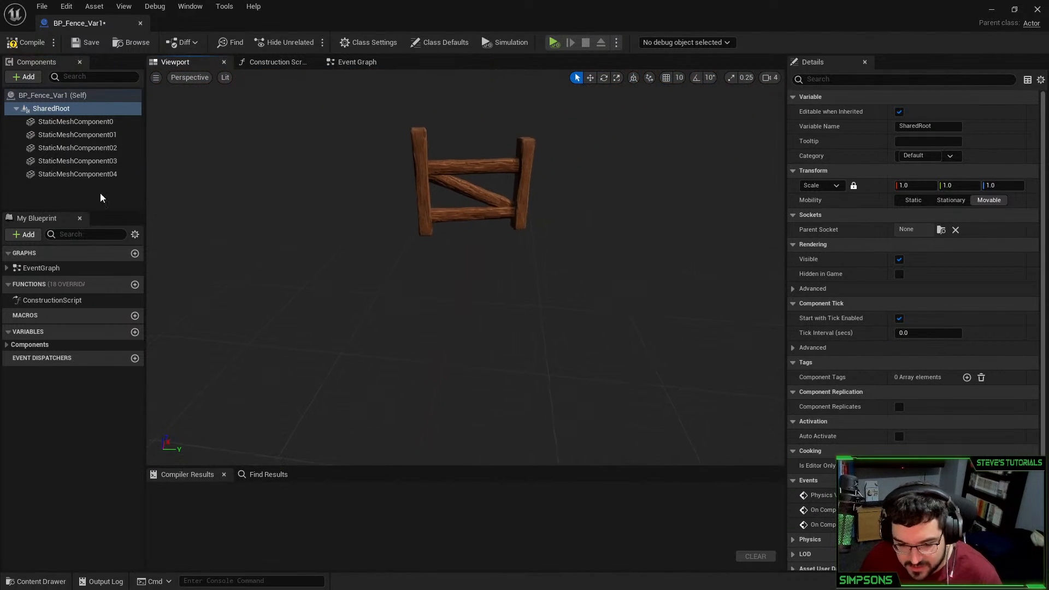
Try parenting the other four mesh components under the top plank, StaticMeshComponent0
{"action": "left_click", "coordinate": [62, 124]}
{"action": "left_click", "coordinate": [71, 173], "text": "shift"}
{"action": "right_click", "coordinate": [82, 143]}
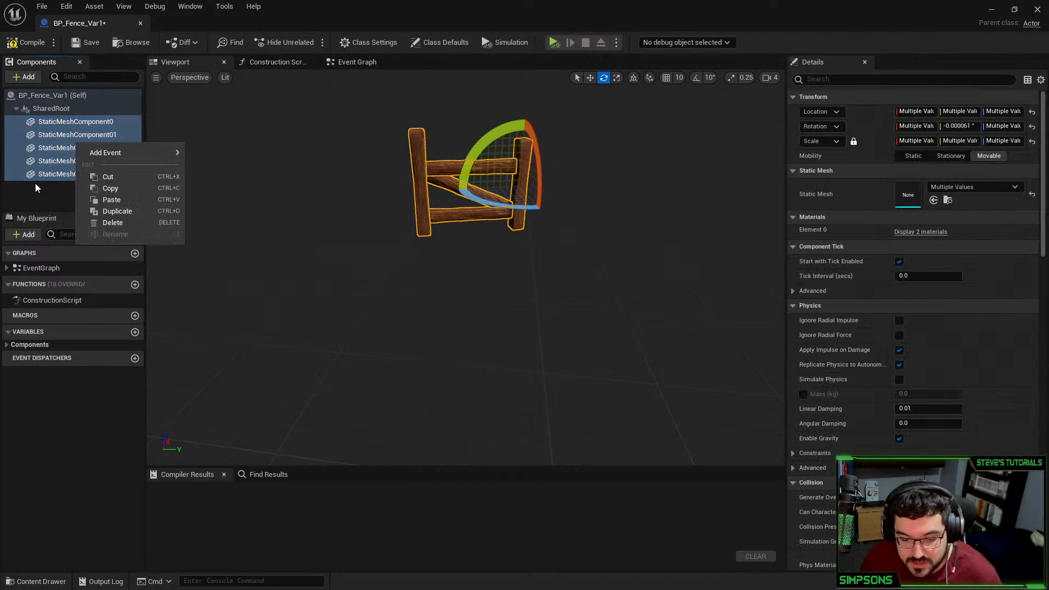
{"action": "left_click", "coordinate": [51, 161]}
{"action": "left_click", "coordinate": [70, 124]}
{"action": "left_click", "coordinate": [61, 136]}
{"action": "left_click", "coordinate": [61, 148], "text": "ctrl"}
{"action": "left_click", "coordinate": [61, 161], "text": "ctrl"}
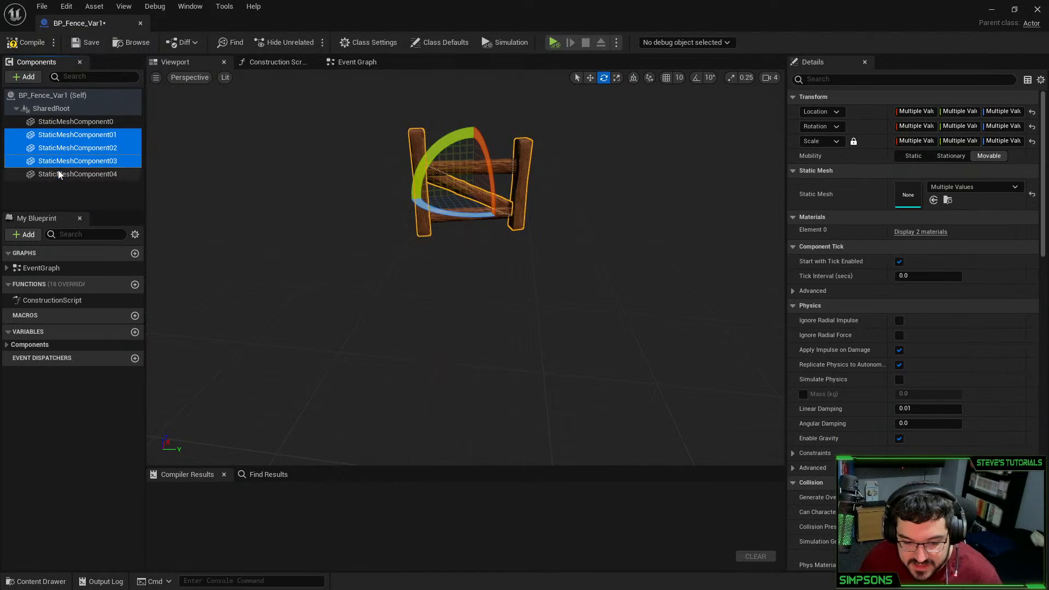
{"action": "left_click", "coordinate": [60, 173], "text": "ctrl"}
{"action": "left_click_drag", "start_coordinate": [61, 173], "coordinate": [73, 127]}
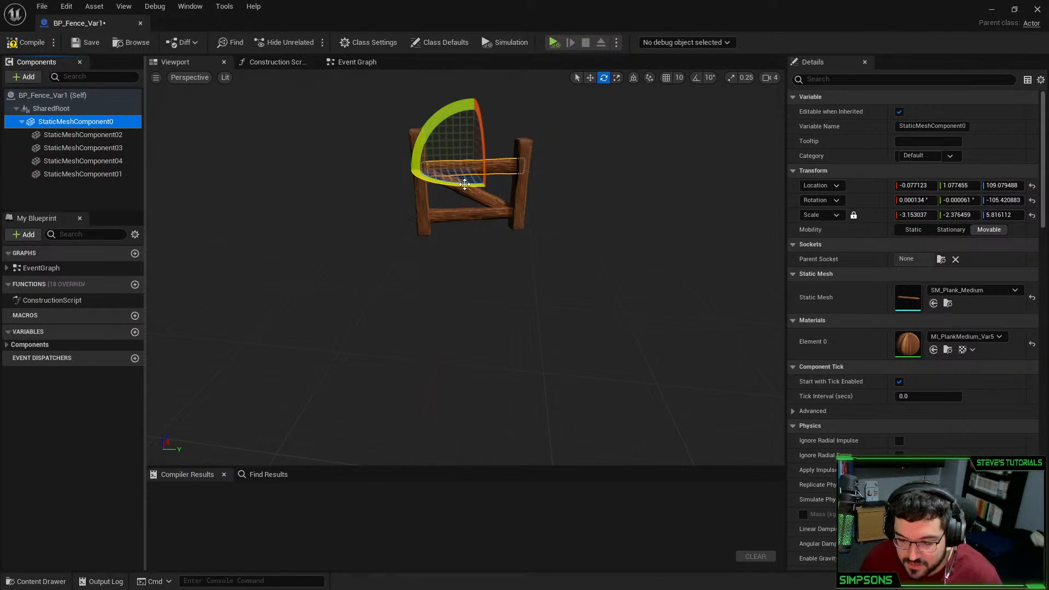
Try rotating the fence through its parent StaticMeshComponent0, and undo both the rotation and the parenting
{"action": "left_click_drag", "start_coordinate": [465, 185], "coordinate": [383, 184]}
{"action": "key", "text": "ctrl+z"}
{"action": "right_click_drag", "start_coordinate": [465, 185], "coordinate": [511, 197]}
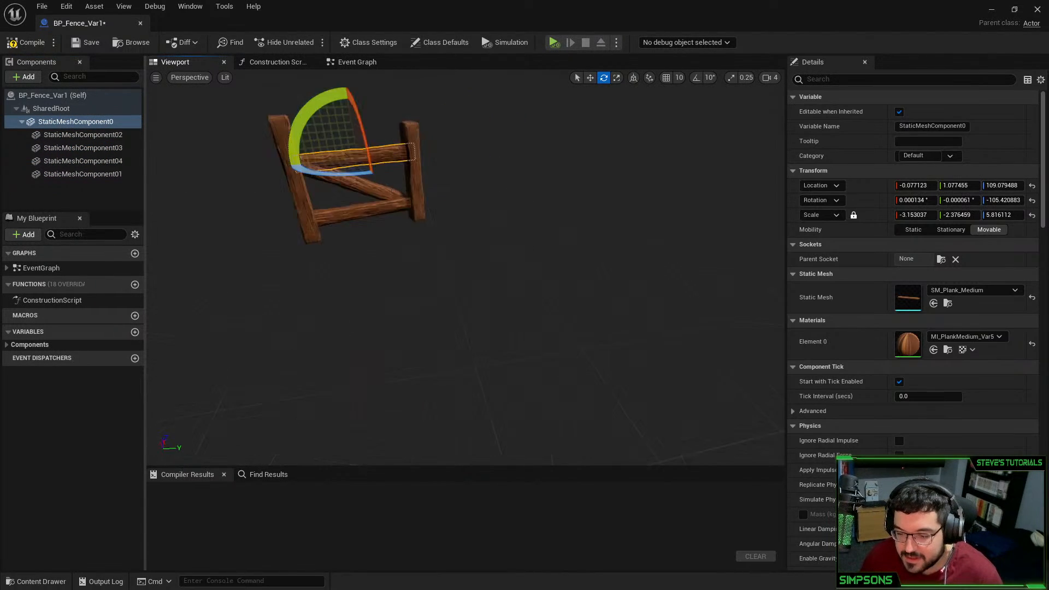
{"action": "right_click_drag", "start_coordinate": [343, 235], "coordinate": [340, 204]}
{"action": "scroll", "coordinate": [341, 204], "scroll_direction": "down", "scroll_amount": 3}
{"action": "left_click", "coordinate": [371, 257]}
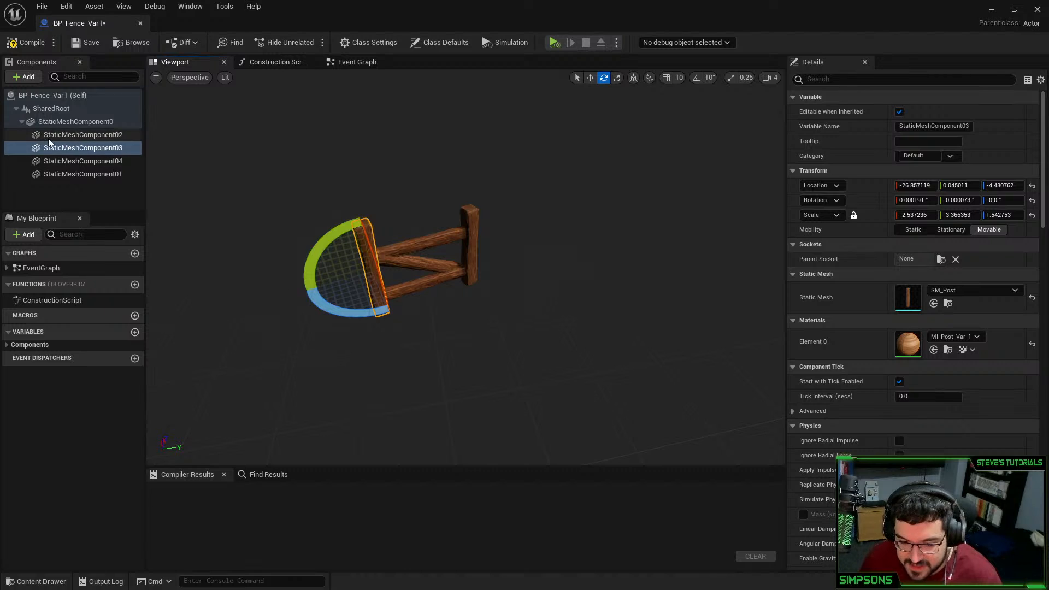
{"action": "left_click", "coordinate": [65, 121]}
{"action": "left_click", "coordinate": [71, 174], "text": "shift"}
{"action": "left_click", "coordinate": [71, 148], "text": "ctrl"}
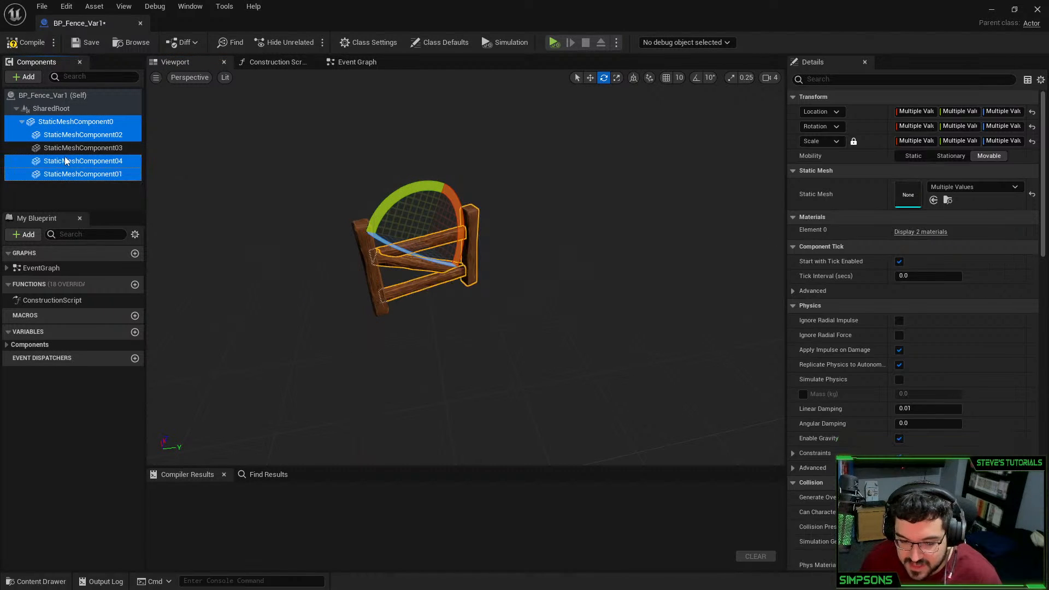
{"action": "key", "text": "ctrl+z"}
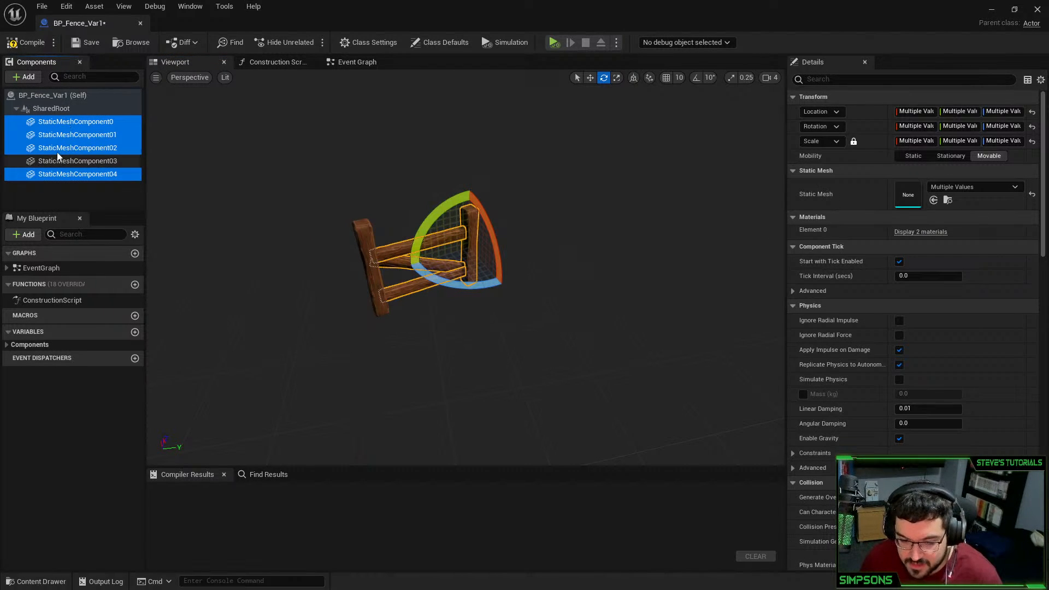
Parent StaticMeshComponent0, 01, 02 and 04 under the post StaticMeshComponent03
{"action": "left_click", "coordinate": [367, 252]}
{"action": "left_click", "coordinate": [67, 124]}
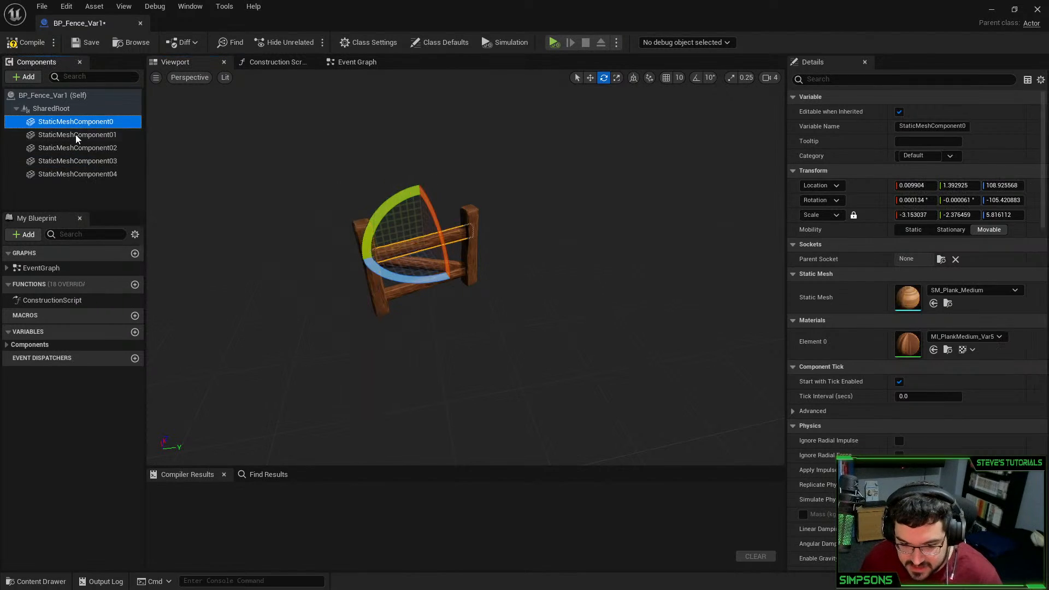
{"action": "left_click", "coordinate": [74, 136], "text": "ctrl"}
{"action": "left_click", "coordinate": [69, 149], "text": "ctrl"}
{"action": "left_click", "coordinate": [66, 175], "text": "ctrl"}
{"action": "left_click_drag", "start_coordinate": [89, 150], "coordinate": [89, 162]}
{"action": "left_click", "coordinate": [100, 123]}
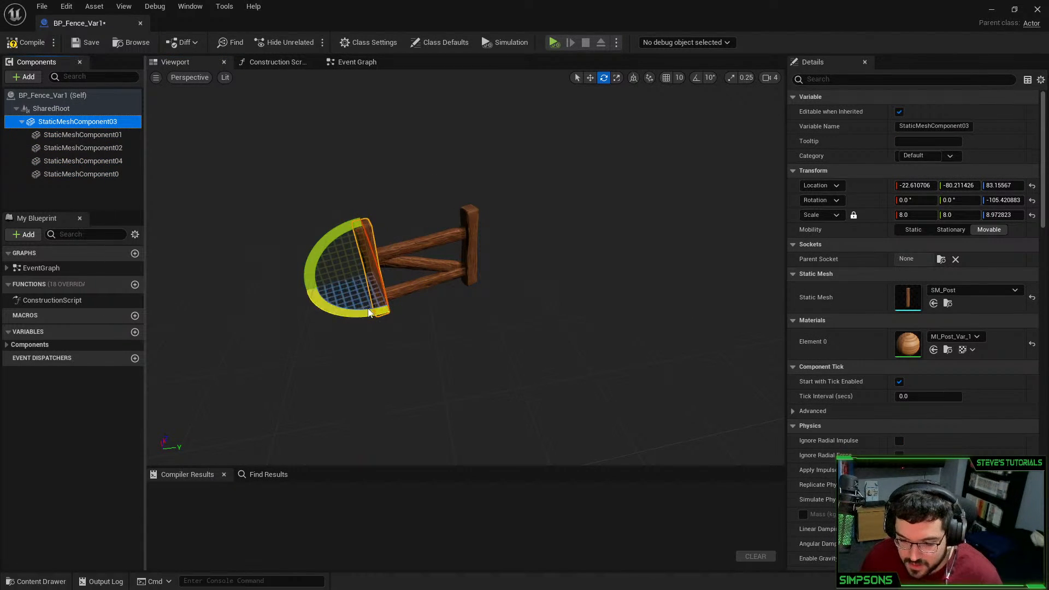
Try rotating the whole fence around its parent post, StaticMeshComponent03, and undo it
{"action": "left_click_drag", "start_coordinate": [367, 313], "coordinate": [370, 274]}
{"action": "key", "text": "ctrl+z"}
{"action": "key", "text": "r"}
{"action": "key", "text": "ctrl+z"}
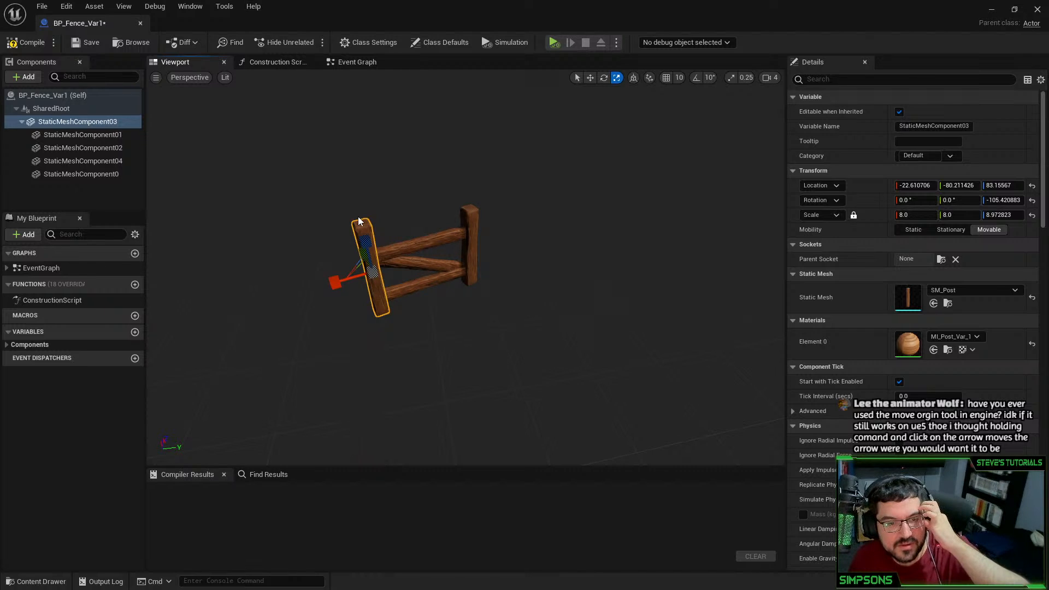
Return to the level and place a test cube in front of the house, raised above the ground
{"action": "left_click", "coordinate": [992, 9]}
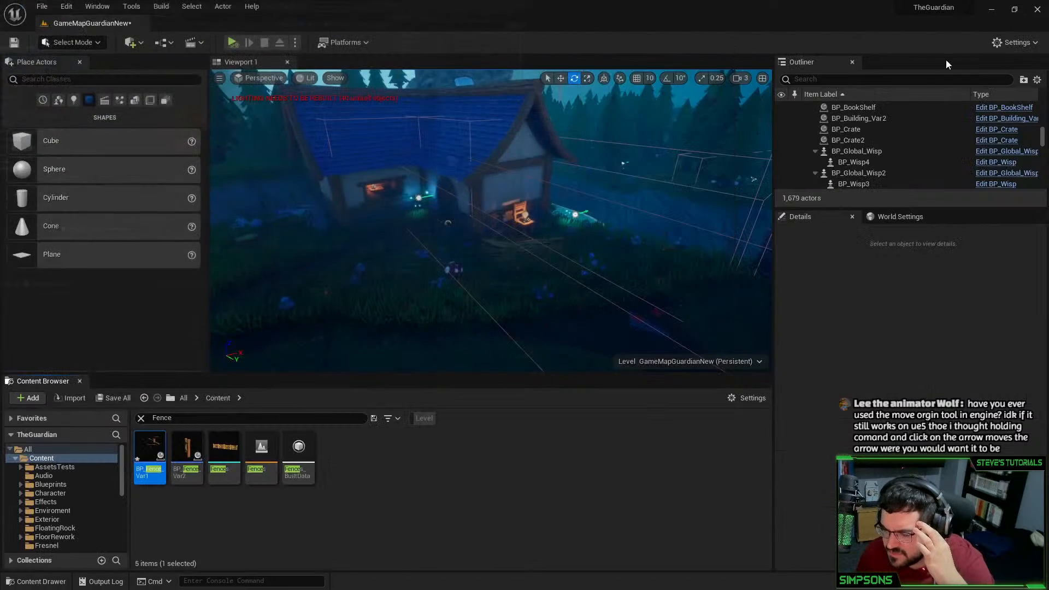
{"action": "right_click_drag", "start_coordinate": [376, 305], "coordinate": [344, 327]}
{"action": "left_click_drag", "start_coordinate": [32, 143], "coordinate": [370, 337]}
{"action": "key", "text": "w"}
{"action": "left_click_drag", "start_coordinate": [372, 287], "coordinate": [357, 233]}
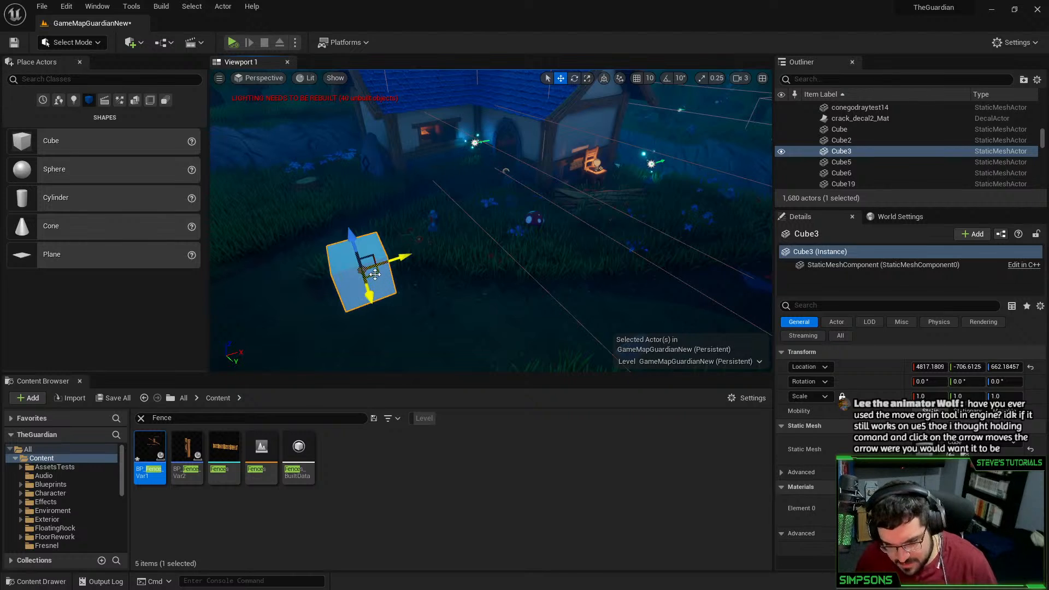
Shift the cube's pivot onto the grass beside the red mushroom and rotate the cube around it
{"action": "middle_click_drag", "start_coordinate": [375, 274], "coordinate": [573, 229]}
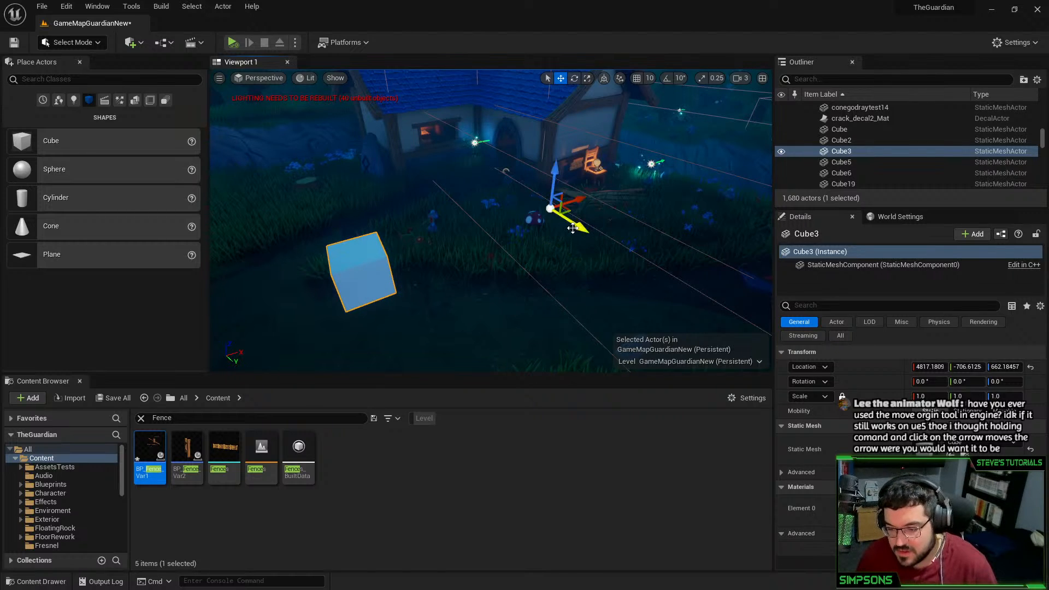
{"action": "key", "text": "e"}
{"action": "left_click_drag", "start_coordinate": [572, 241], "coordinate": [667, 181]}
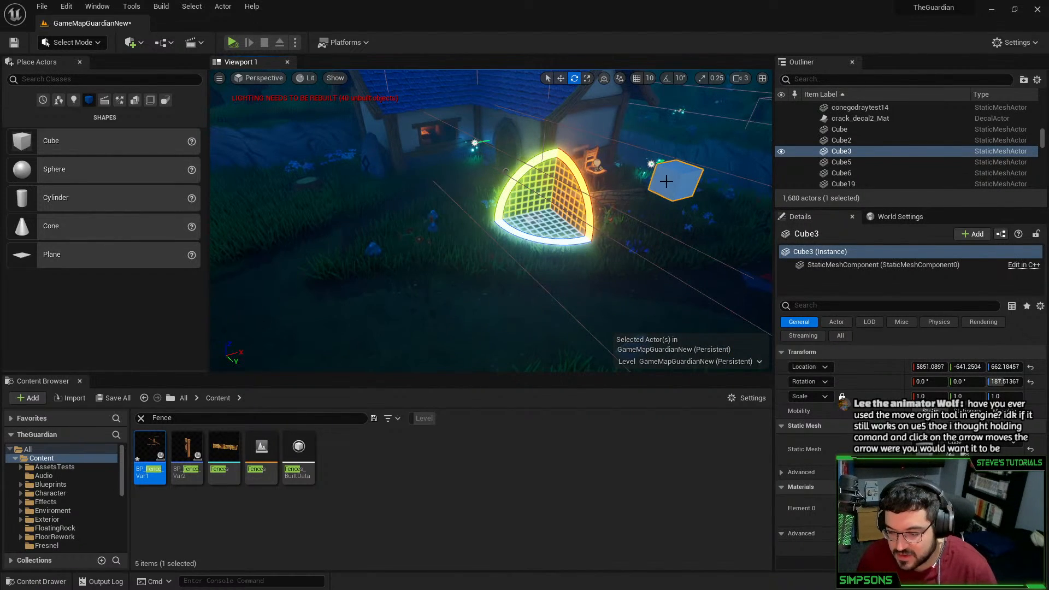
Set the shifted point as the cube's pivot offset, and delete the cube after another test rotation
{"action": "right_click", "coordinate": [667, 182]}
{"action": "mouse_move", "coordinate": [723, 381]}
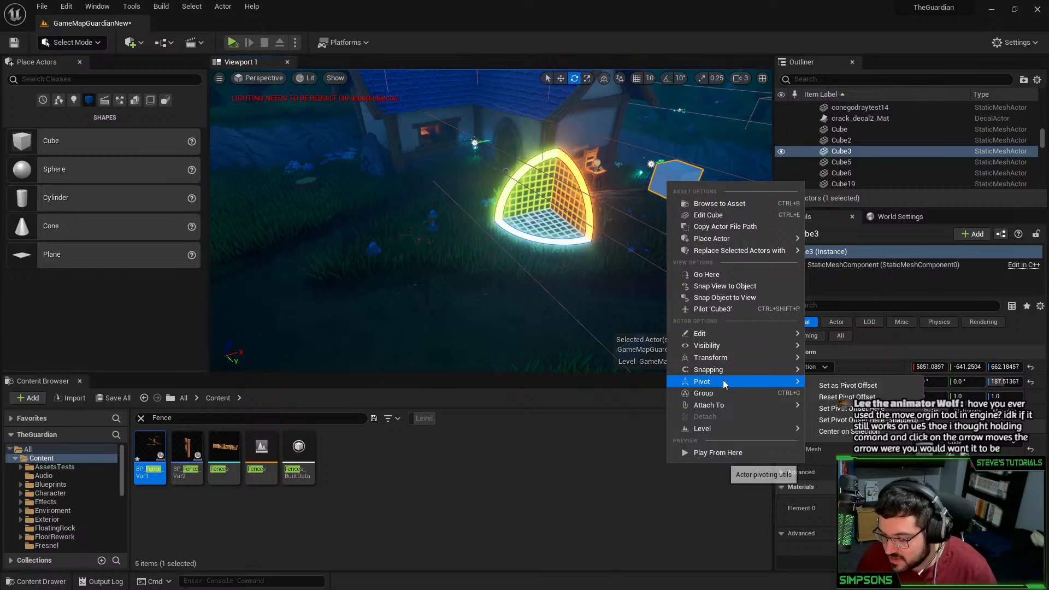
{"action": "left_click", "coordinate": [861, 385]}
{"action": "left_click", "coordinate": [686, 185]}
{"action": "left_click", "coordinate": [680, 247]}
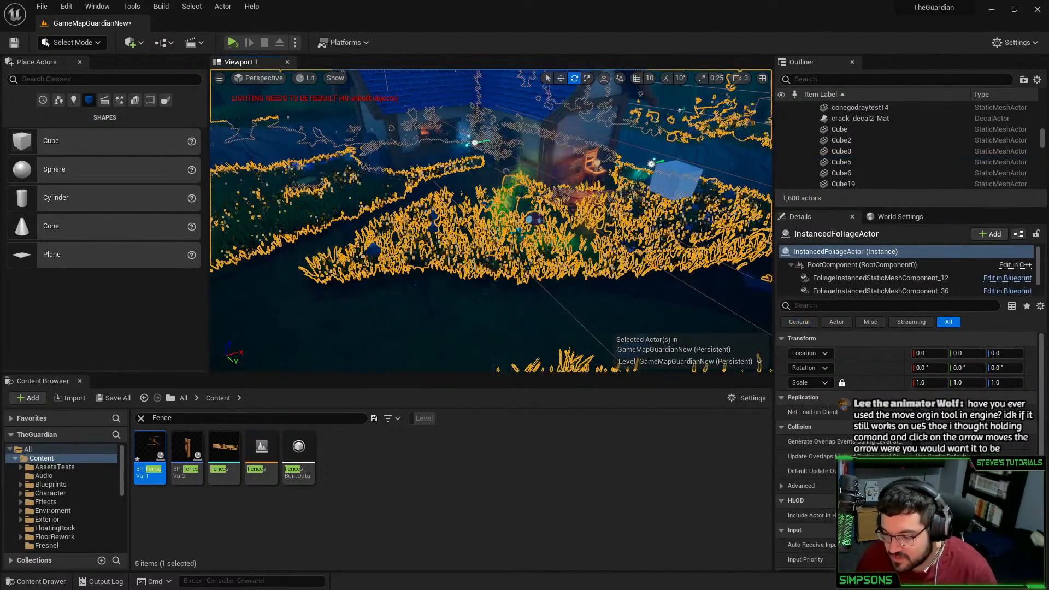
{"action": "key", "text": "ctrl+z"}
{"action": "left_click_drag", "start_coordinate": [524, 168], "coordinate": [612, 110]}
{"action": "key", "text": "Delete"}
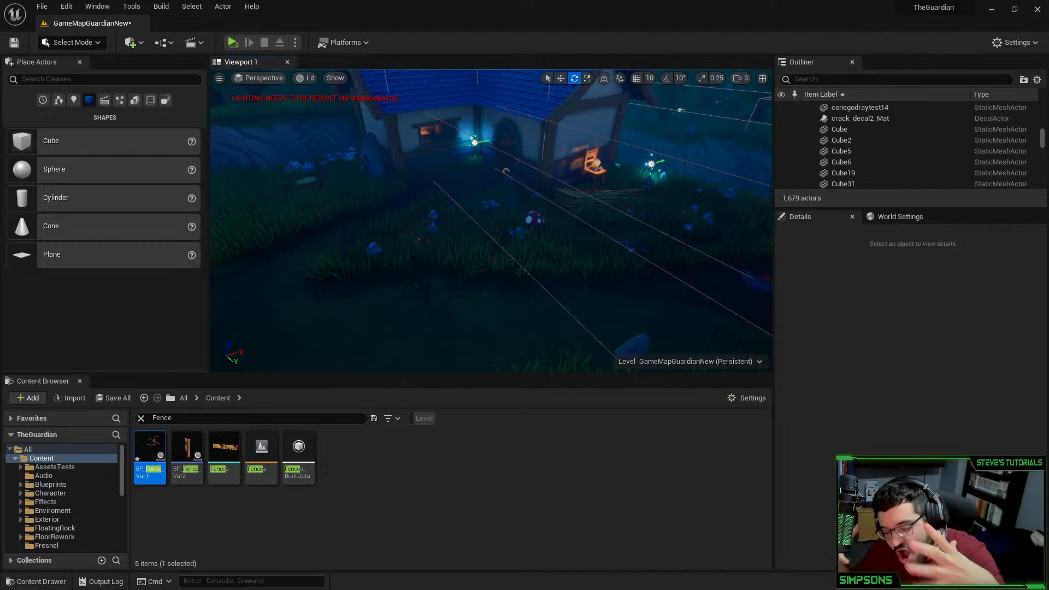
Reopen the BP_Fence_Var1 blueprint and set the X and Y location of StaticMeshComponent03 to 0
{"action": "double_click", "coordinate": [152, 458]}
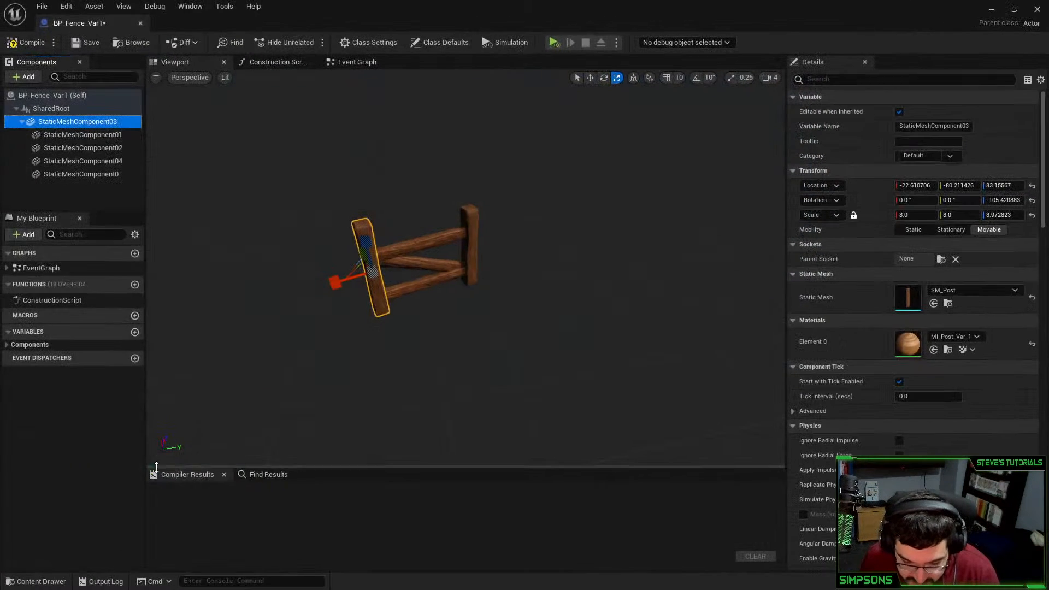
{"action": "left_click_drag", "start_coordinate": [428, 263], "coordinate": [878, 231], "text": "alt"}
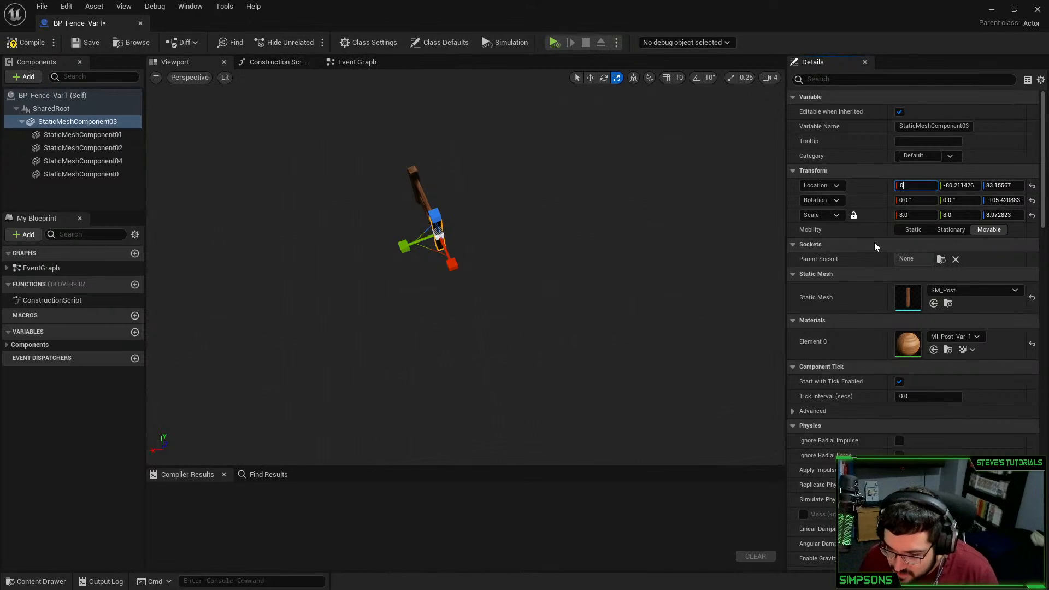
{"action": "key", "text": "Tab"}
{"action": "type", "text": "0"}
{"action": "key", "text": "Return"}
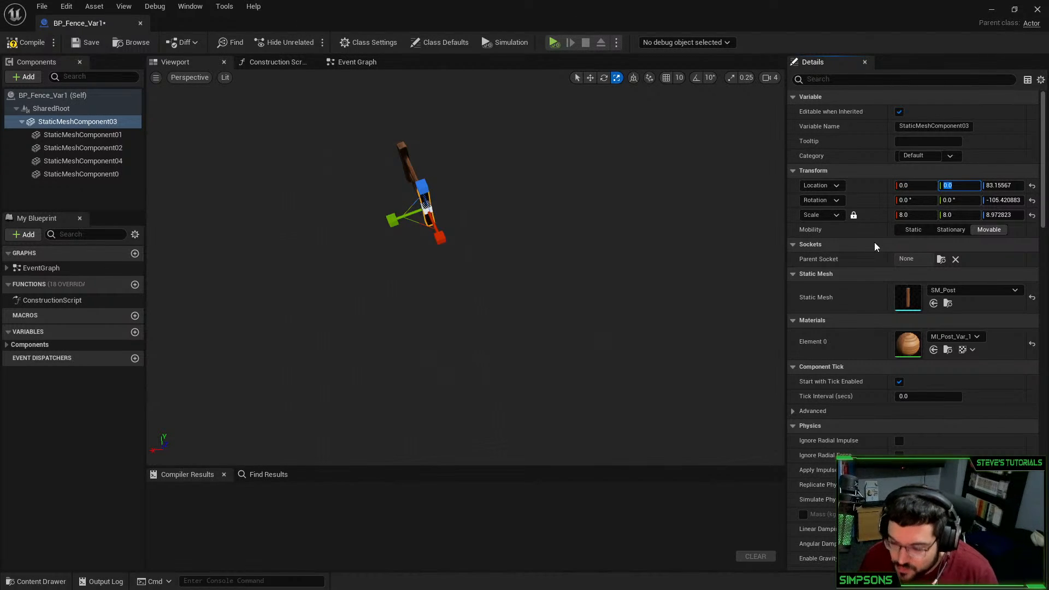
Try setting the Z location of StaticMeshComponent03 to 0, and undo it
{"action": "key", "text": "f"}
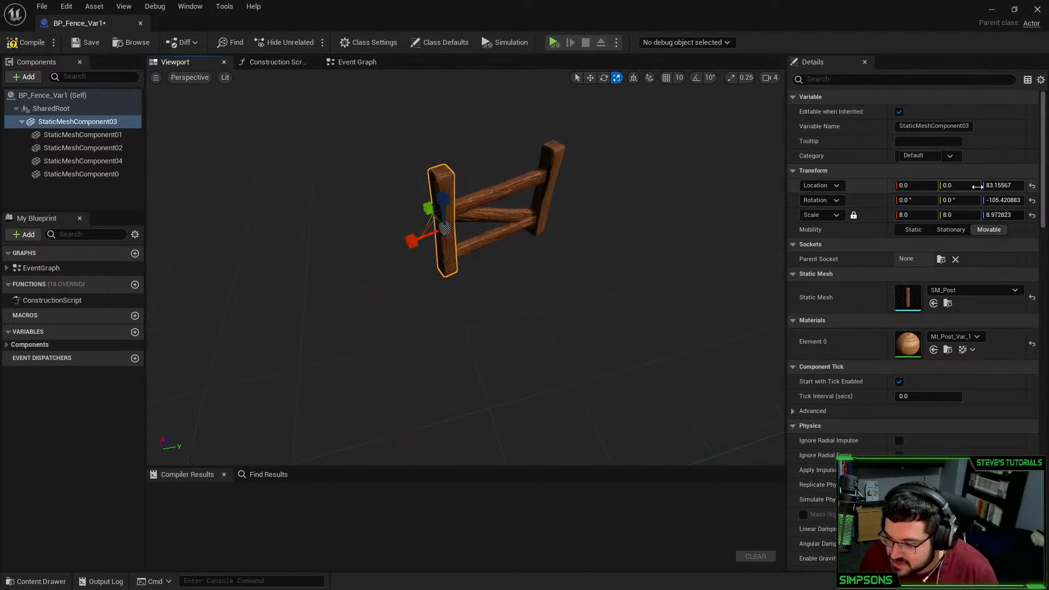
{"action": "left_click", "coordinate": [978, 186]}
{"action": "type", "text": "0"}
{"action": "key", "text": "Return"}
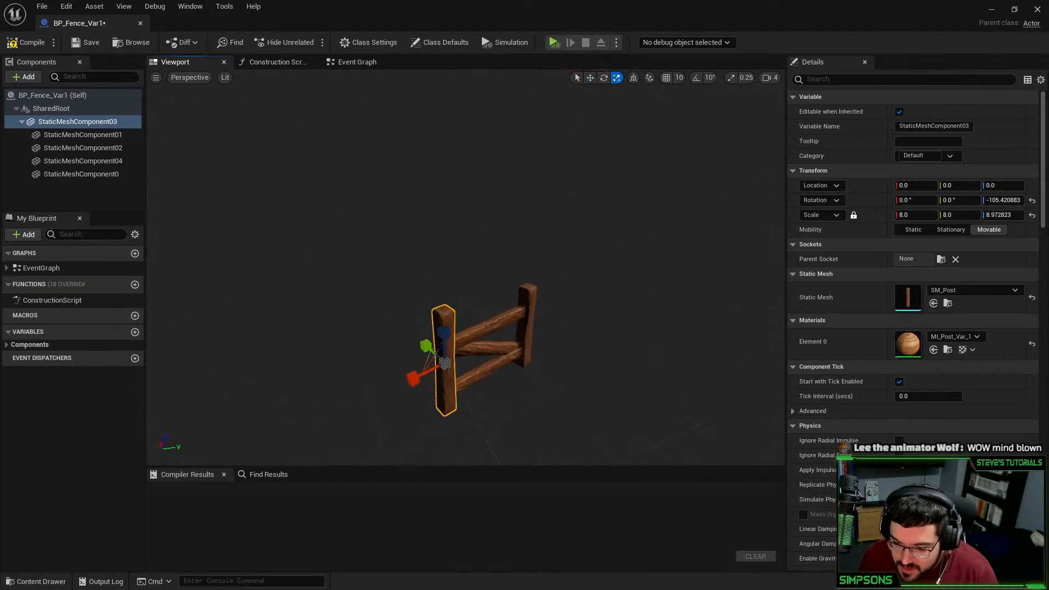
{"action": "key", "text": "ctrl+z"}
{"action": "key", "text": "f"}
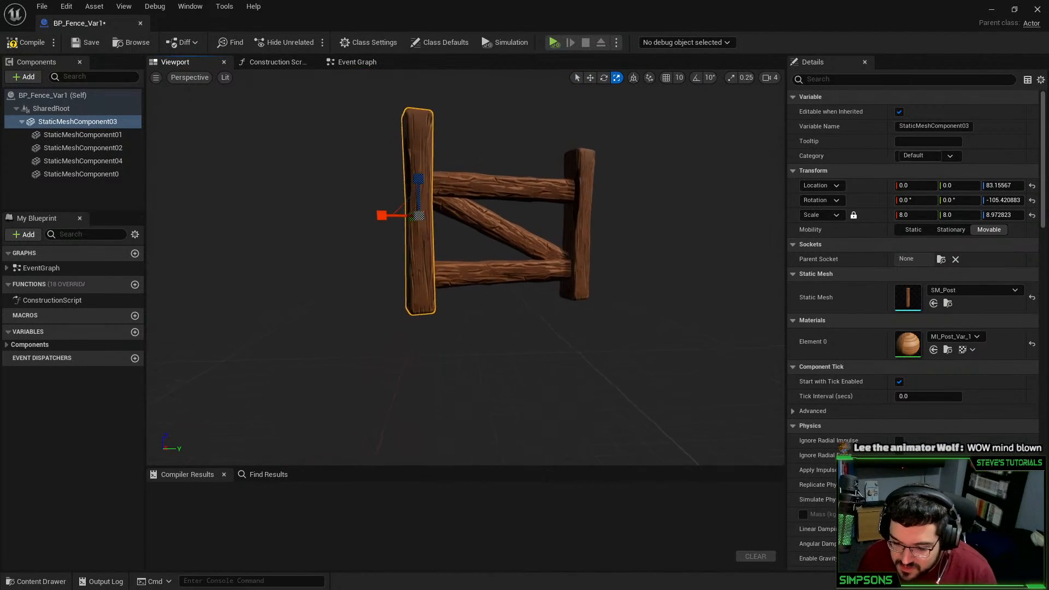
Straighten the fence by setting the Z rotation of StaticMeshComponent03 to -90 degrees
{"action": "left_click_drag", "start_coordinate": [350, 251], "coordinate": [315, 322], "text": "alt"}
{"action": "key", "text": "e"}
{"action": "mouse_move", "coordinate": [432, 355]}
{"action": "left_mouse_down"}
{"action": "mouse_move", "coordinate": [448, 361]}
{"action": "mouse_move", "coordinate": [426, 346]}
{"action": "left_mouse_up"}
{"action": "key", "text": "ctrl+z"}
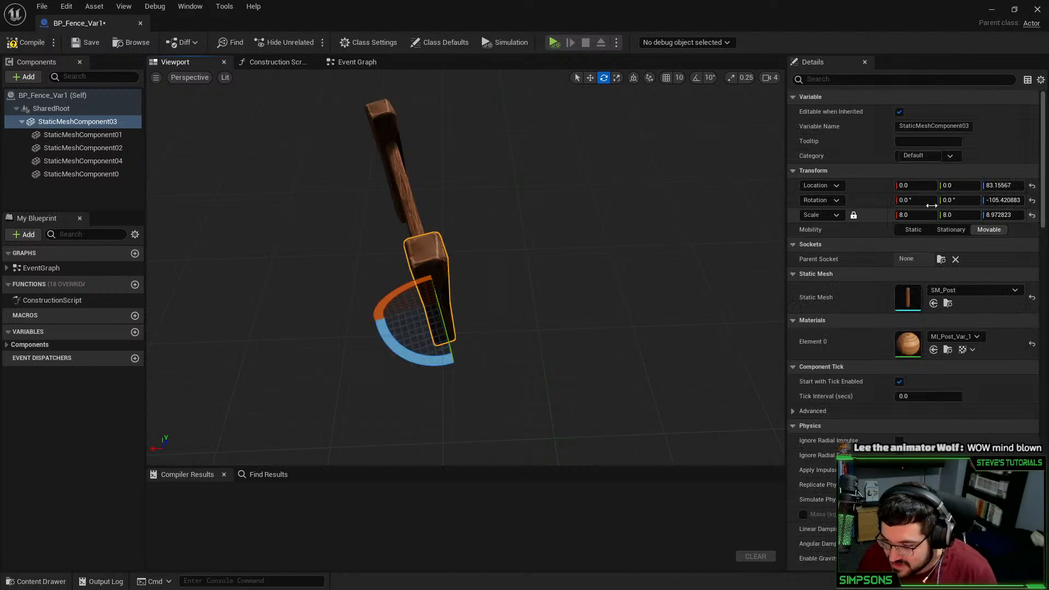
{"action": "left_click", "coordinate": [998, 200]}
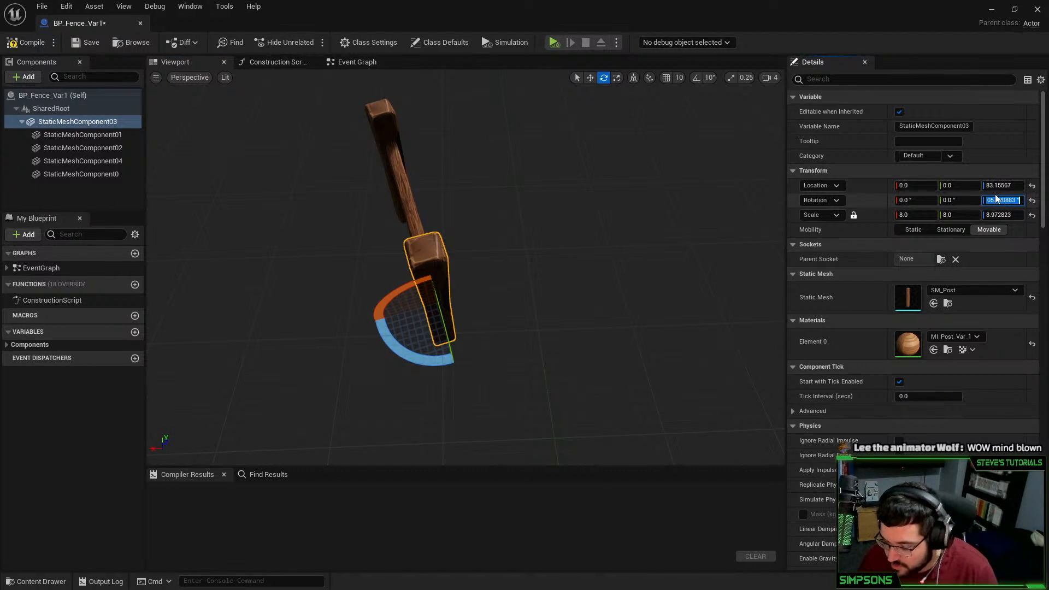
{"action": "type", "text": "-90"}
{"action": "key", "text": "Return"}
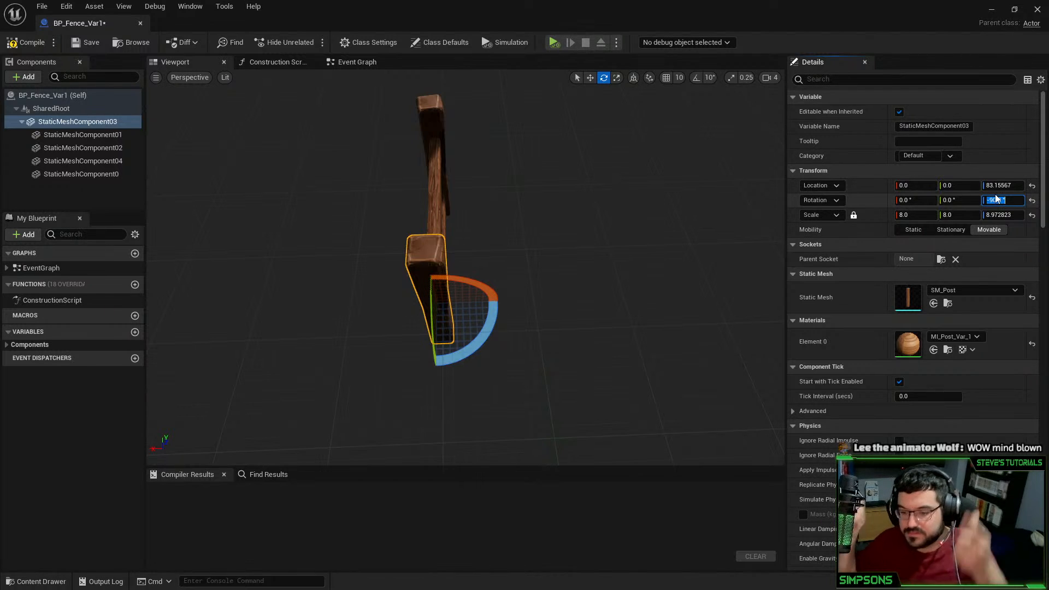
Align the opposite post, StaticMeshComponent01, with its parent by setting its Z rotation to 0
{"action": "right_click_drag", "start_coordinate": [298, 274], "coordinate": [372, 266]}
{"action": "left_click", "coordinate": [474, 267]}
{"action": "right_click_drag", "start_coordinate": [474, 268], "coordinate": [509, 273]}
{"action": "left_click", "coordinate": [995, 200]}
{"action": "type", "text": "0"}
{"action": "key", "text": "Return"}
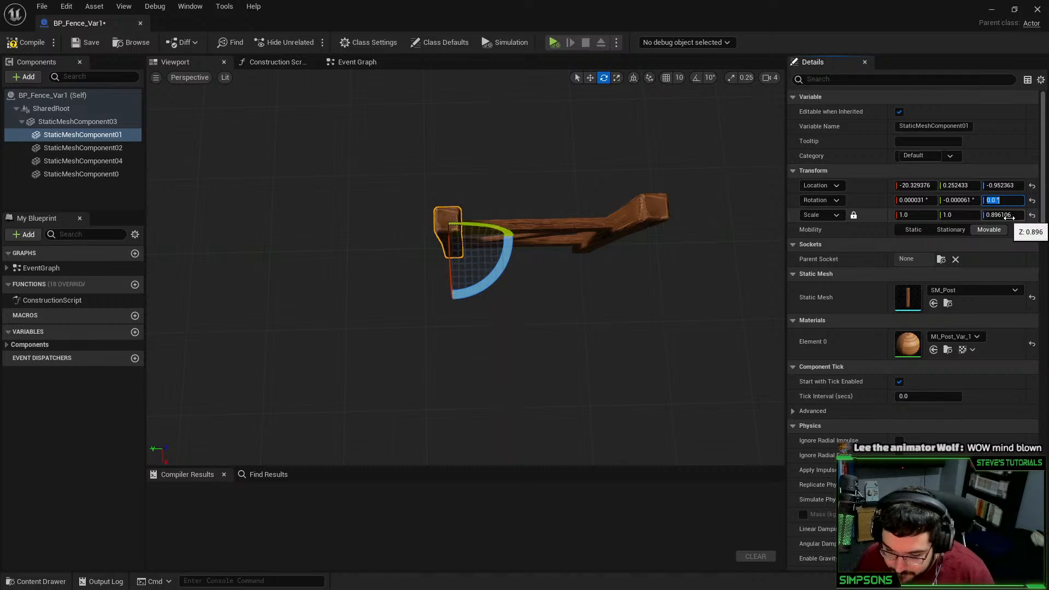
Examine the transforms of the diagonal, lower and upper planks to check their alignment with the posts
{"action": "right_click_drag", "start_coordinate": [439, 199], "coordinate": [439, 199]}
{"action": "left_click", "coordinate": [527, 257]}
{"action": "right_click_drag", "start_coordinate": [528, 257], "coordinate": [527, 257]}
{"action": "left_click", "coordinate": [519, 243]}
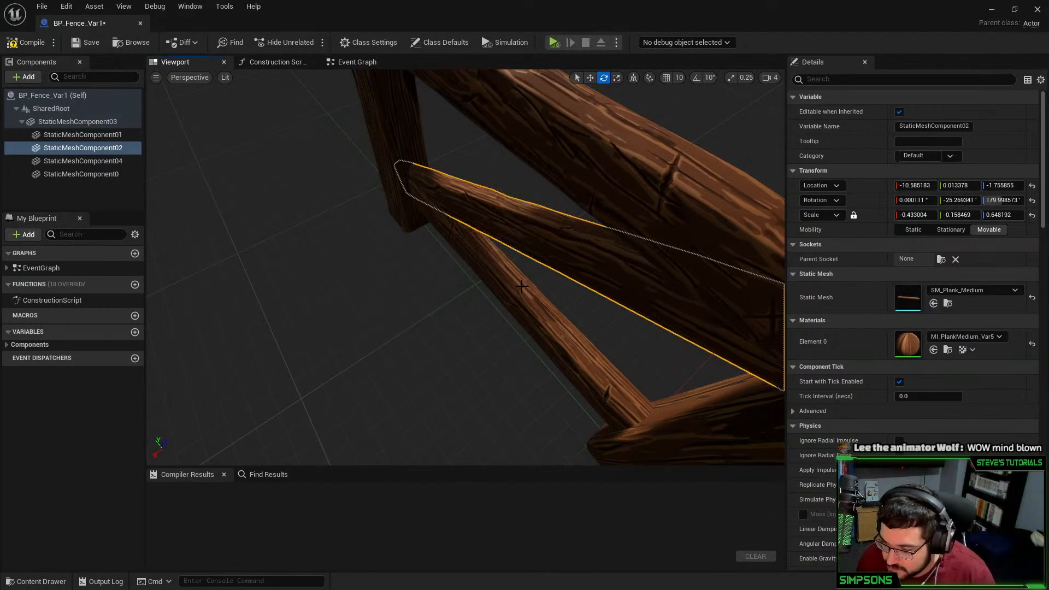
{"action": "left_click", "coordinate": [495, 293]}
{"action": "right_click_drag", "start_coordinate": [494, 292], "coordinate": [495, 292]}
{"action": "left_click", "coordinate": [456, 172]}
{"action": "right_click_drag", "start_coordinate": [456, 171], "coordinate": [456, 172]}
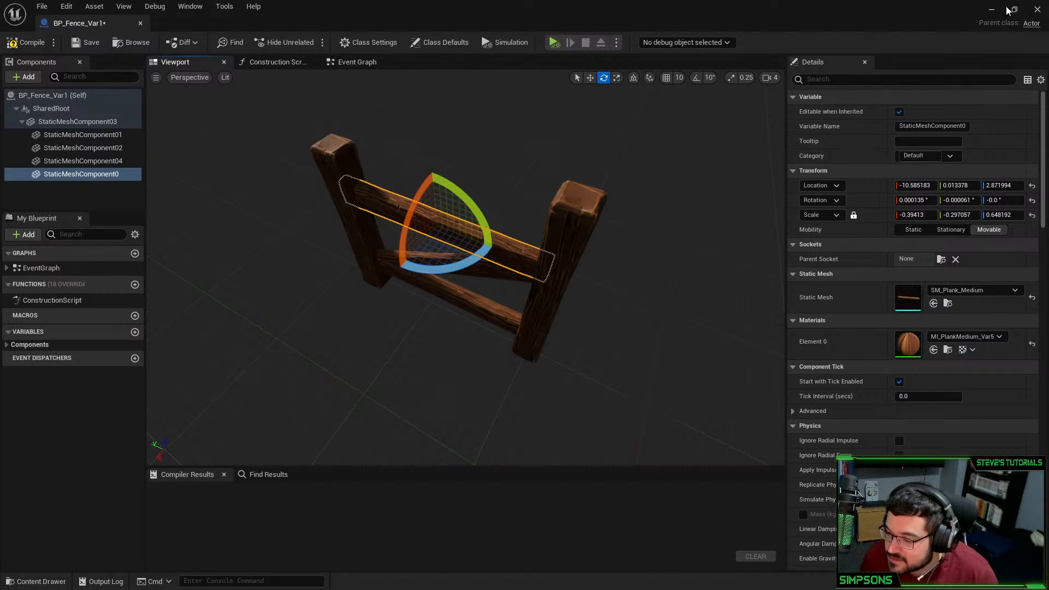
Merge the placed BP_Fence_Var1 actor into a static mesh saved as SM_FenceForSpline in the Content folder
{"action": "left_click", "coordinate": [1037, 9]}
{"action": "left_click_drag", "start_coordinate": [429, 303], "coordinate": [445, 284]}
{"action": "right_click", "coordinate": [445, 283]}
{"action": "left_click", "coordinate": [224, 7]}
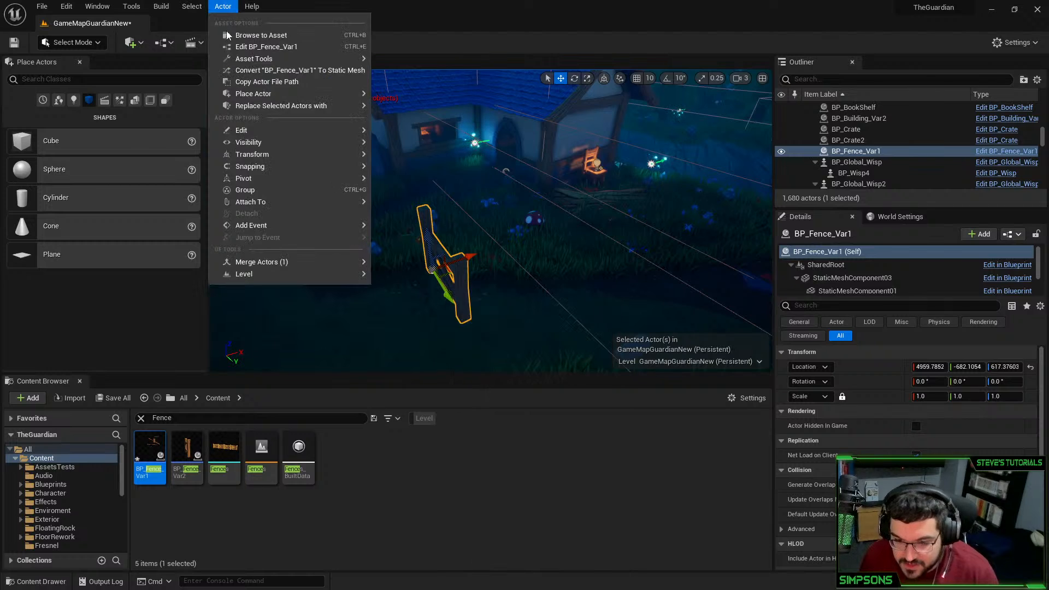
{"action": "mouse_move", "coordinate": [273, 202]}
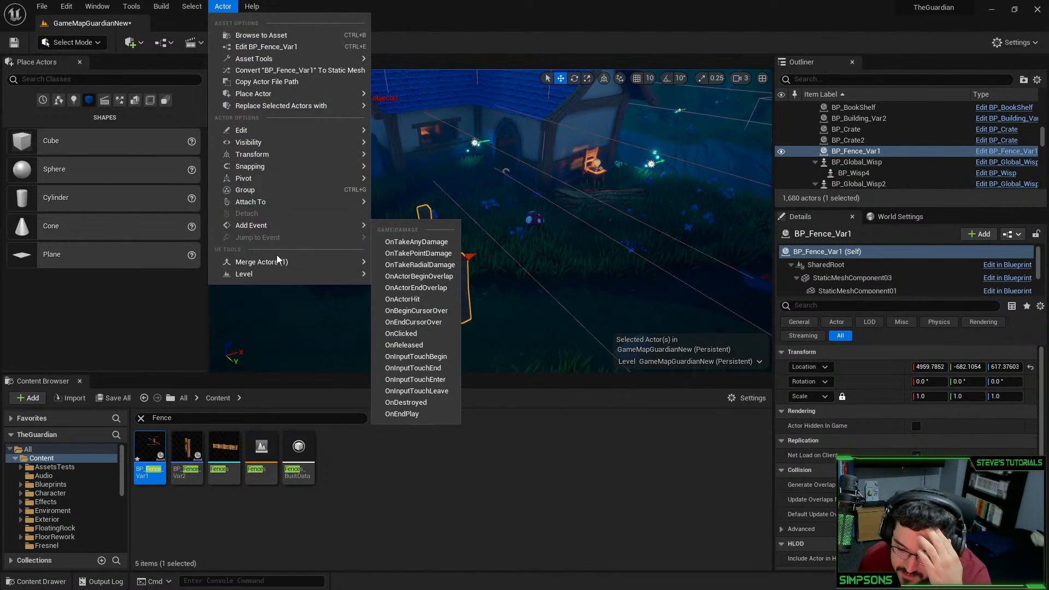
{"action": "mouse_move", "coordinate": [276, 262]}
{"action": "left_click", "coordinate": [437, 267]}
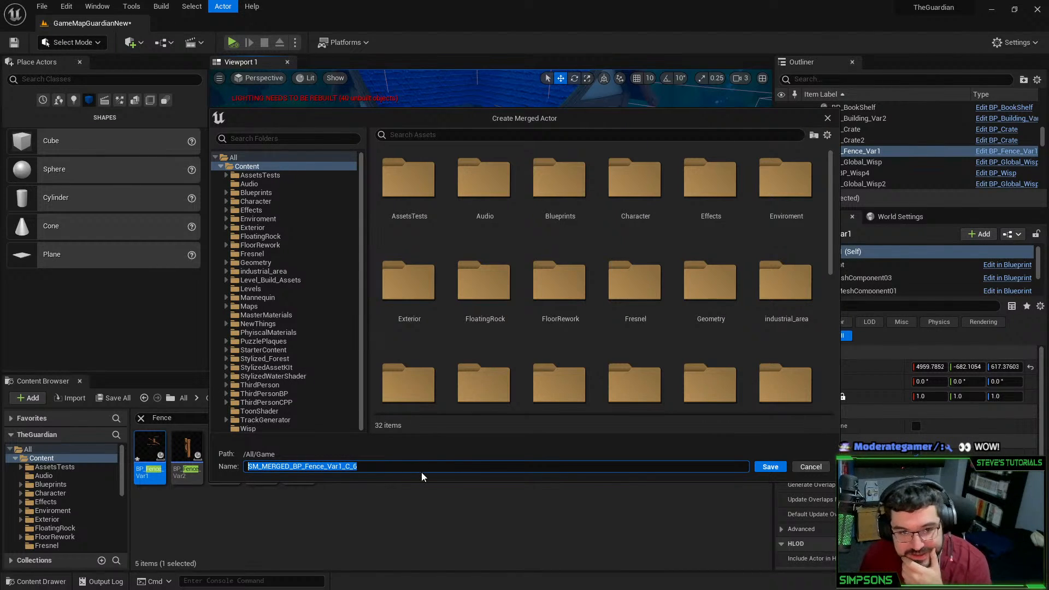
{"action": "type", "text": "SM_Fe"}
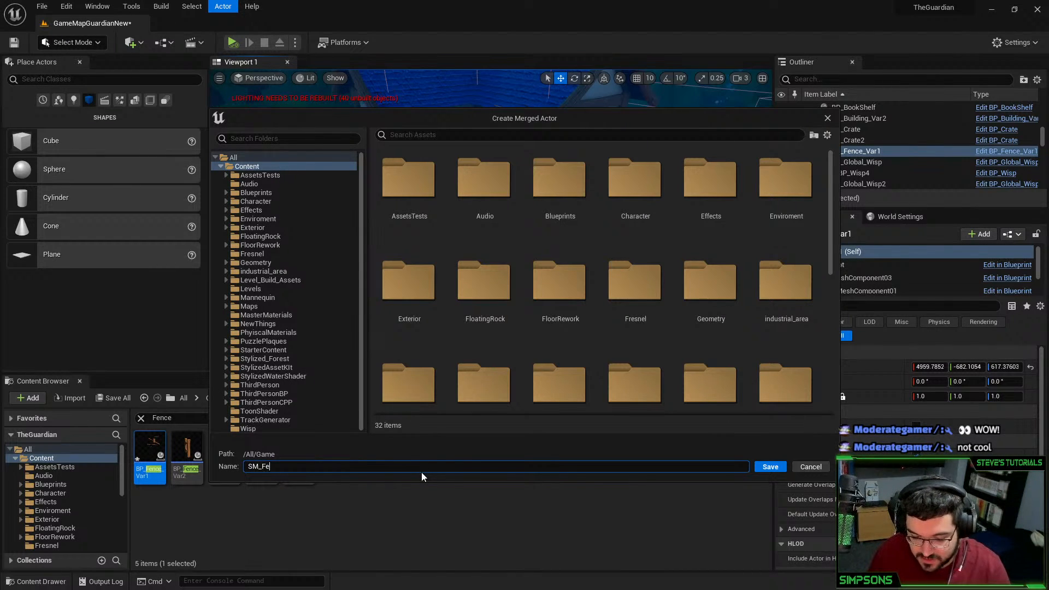
{"action": "type", "text": "nceForSpline"}
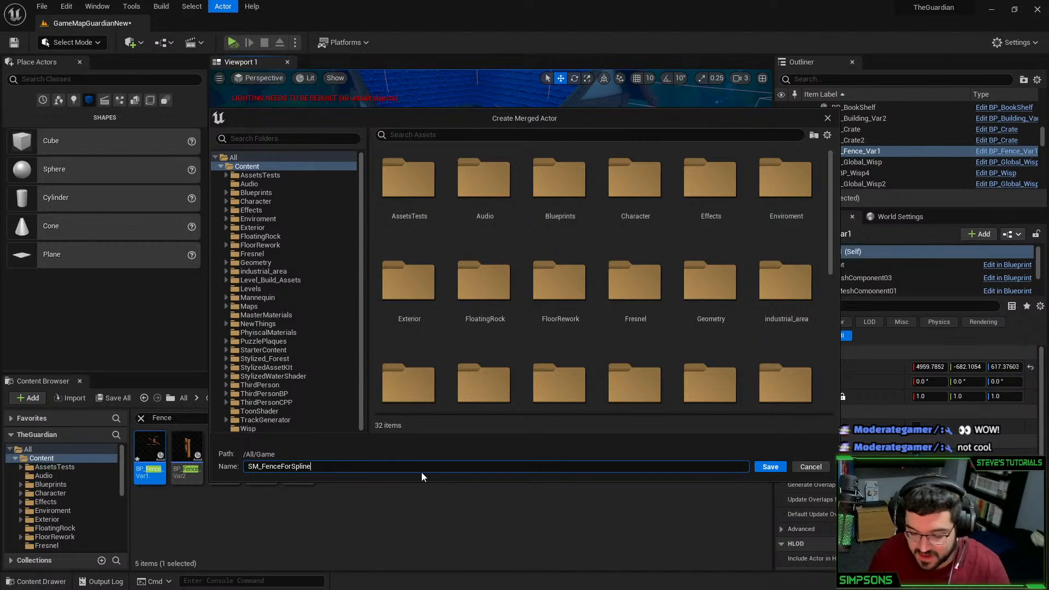
{"action": "left_click", "coordinate": [768, 468]}
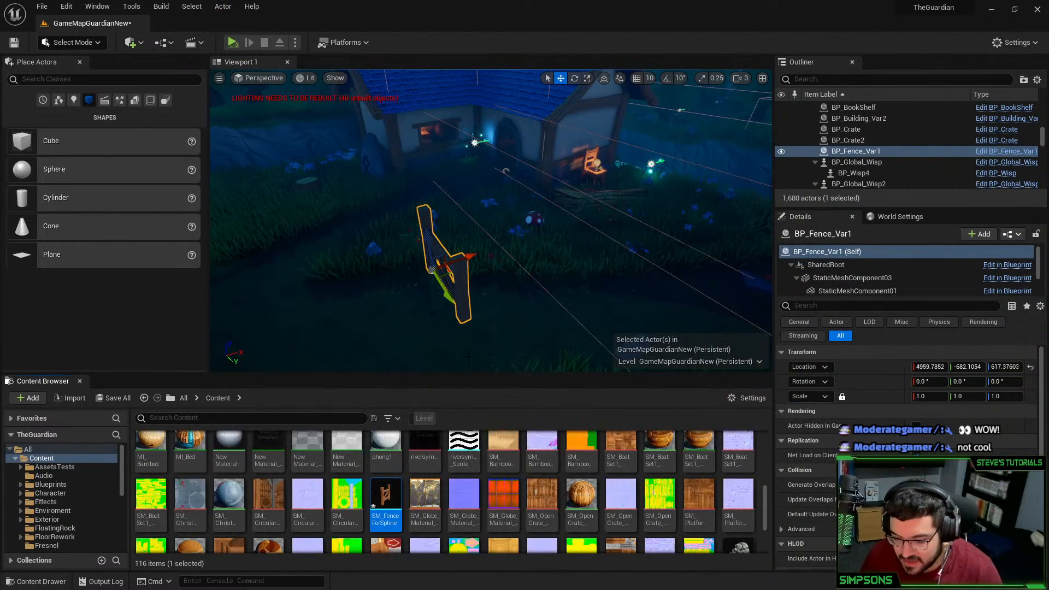
Delete the placed fence actor, search the content for spline assets and place BP_Master_spline in front of the house
{"action": "key", "text": "Delete"}
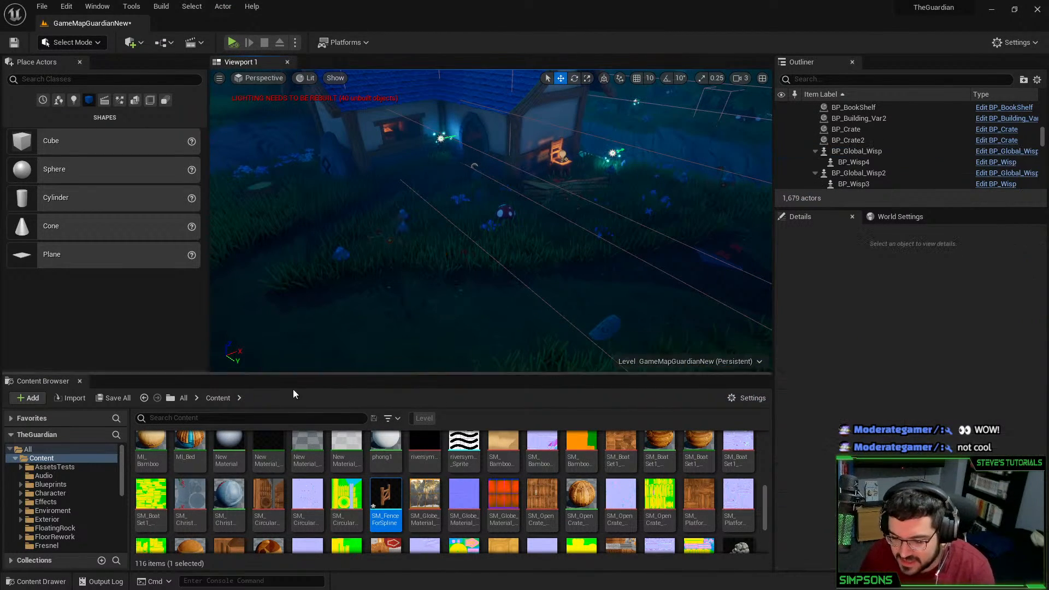
{"action": "left_click", "coordinate": [174, 418]}
{"action": "type", "text": "splin"}
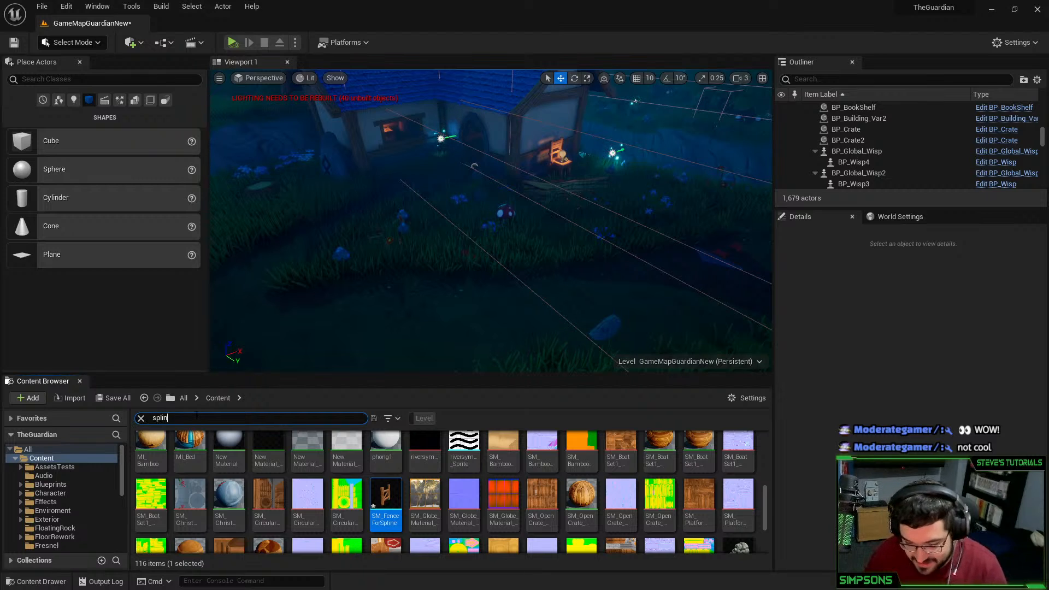
{"action": "type", "text": "e"}
{"action": "left_click_drag", "start_coordinate": [151, 450], "coordinate": [385, 274]}
Assign SM_FenceForSpline as the mesh override of BP_Master_spline and set the actor's scale to 1
{"action": "left_click_drag", "start_coordinate": [191, 461], "coordinate": [926, 437]}
{"action": "right_click_drag", "start_coordinate": [533, 281], "coordinate": [514, 268]}
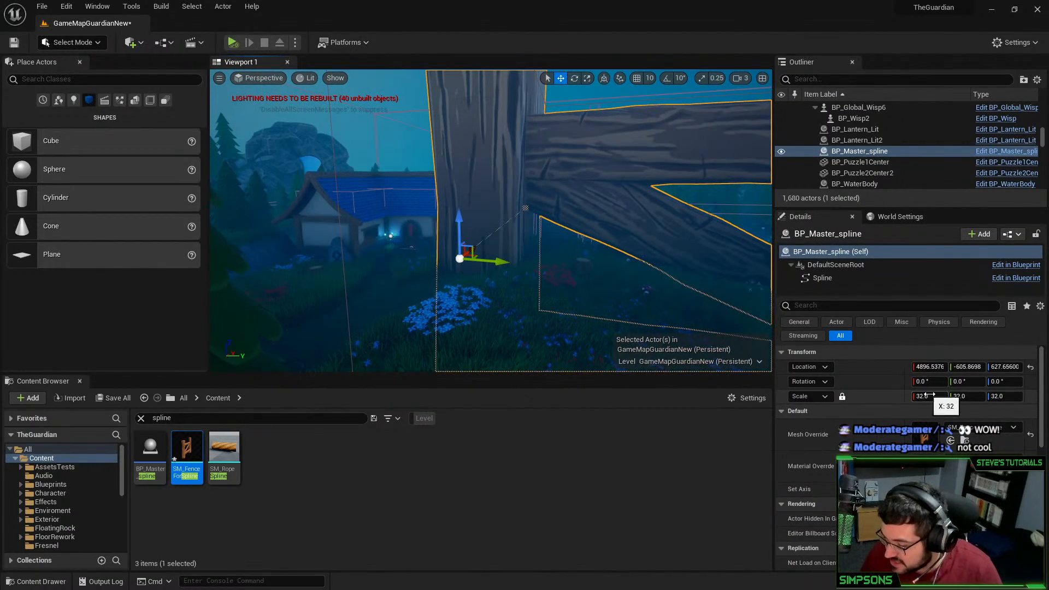
{"action": "key", "text": "Return"}
Stretch the spline fence along X to a scale of about 3.24 and try placing a duplicate beside it
{"action": "right_click_drag", "start_coordinate": [552, 235], "coordinate": [448, 295]}
{"action": "key", "text": "e"}
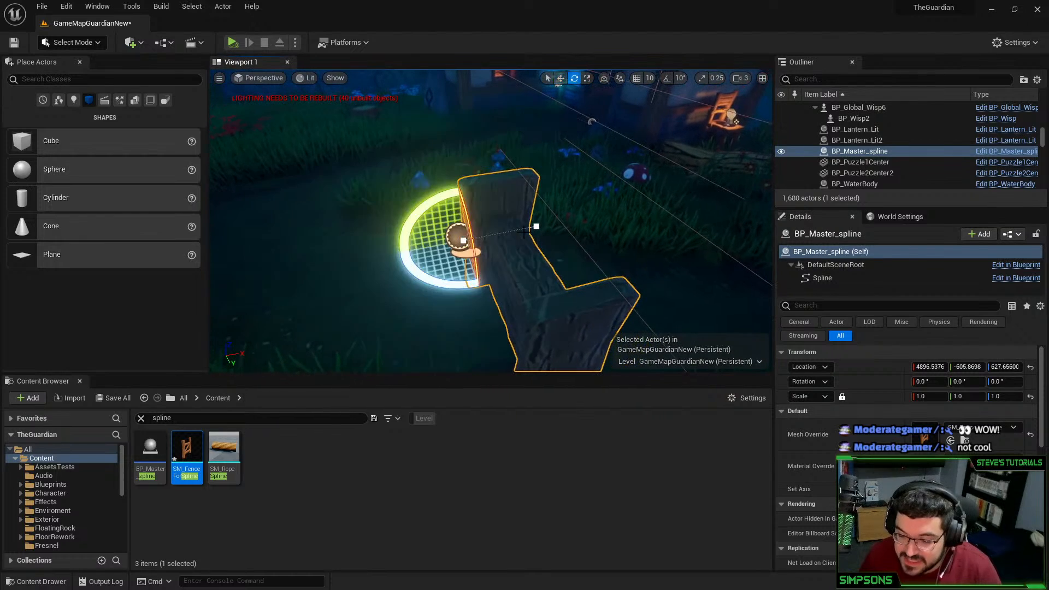
{"action": "key", "text": "w"}
{"action": "key", "text": "e"}
{"action": "key", "text": "r"}
{"action": "left_click_drag", "start_coordinate": [495, 233], "coordinate": [579, 229]}
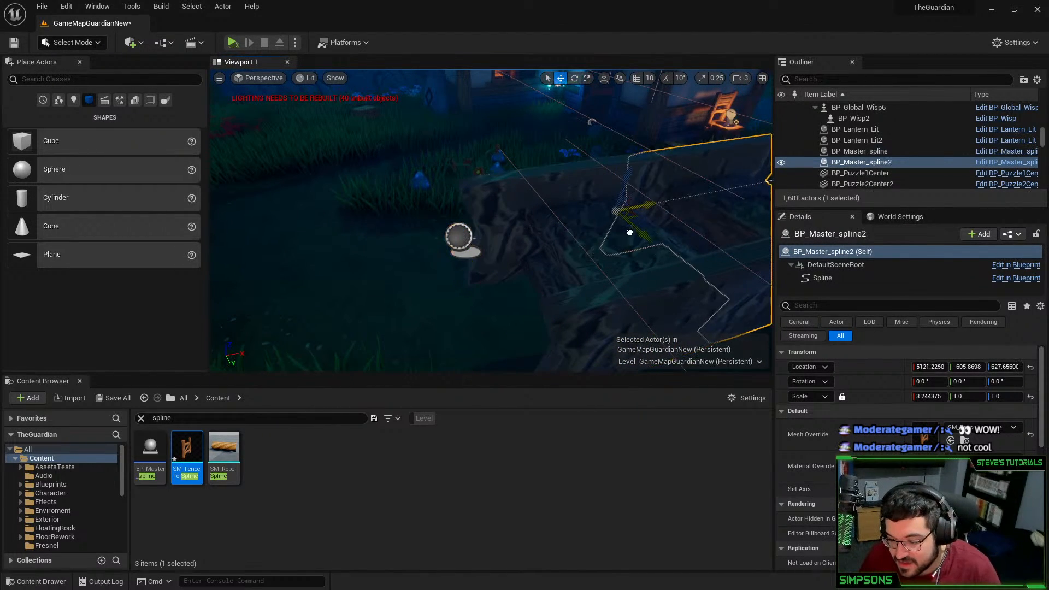
Try the Y and Z axis settings on the spline fence, and delete BP_Master_spline from the level
{"action": "scroll", "coordinate": [857, 342], "scroll_direction": "down", "scroll_amount": 2}
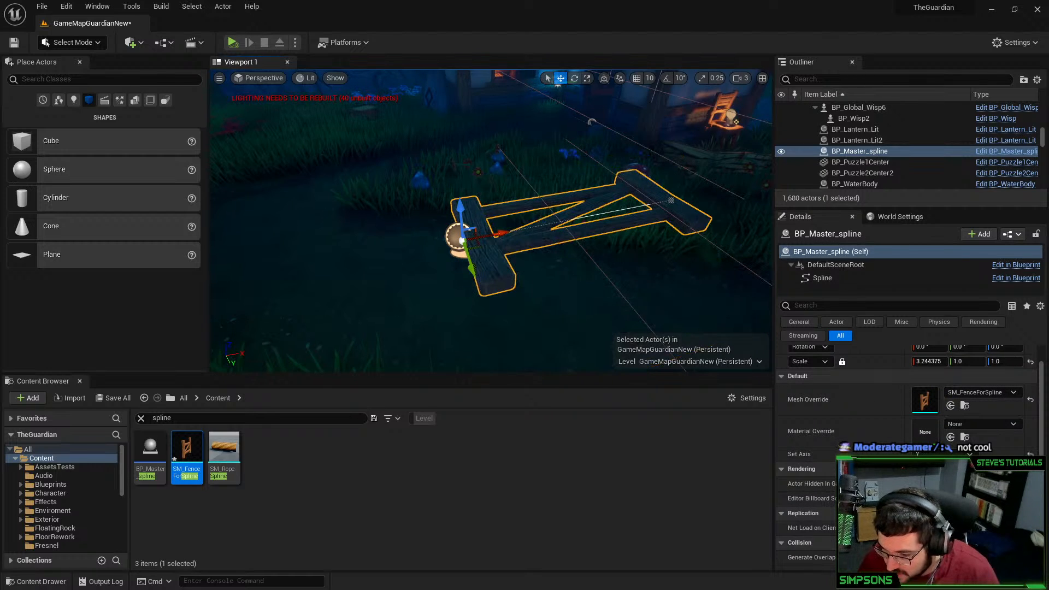
{"action": "right_click_drag", "start_coordinate": [671, 303], "coordinate": [819, 295]}
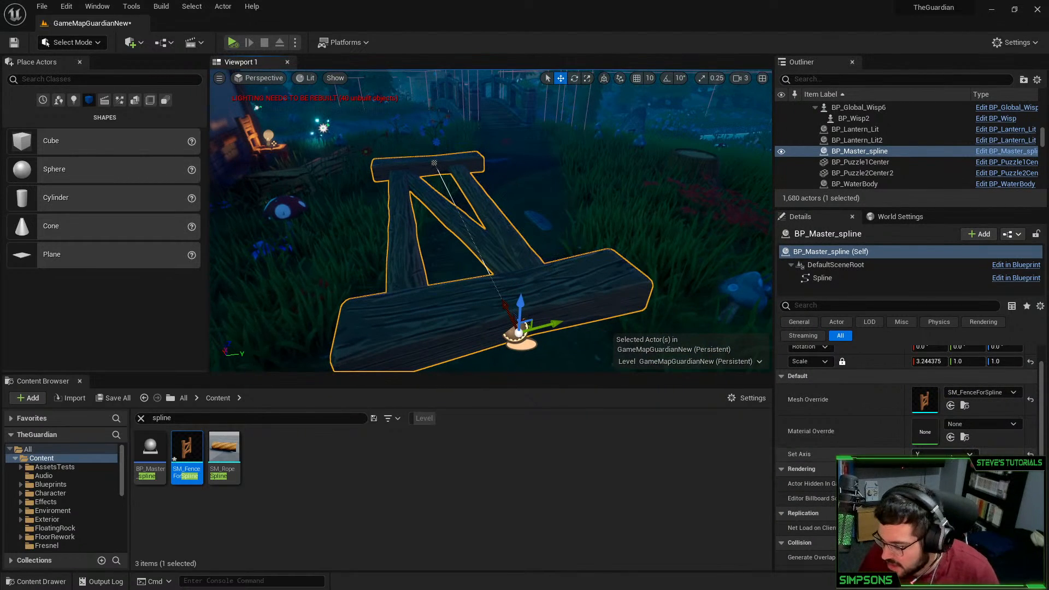
{"action": "left_click", "coordinate": [923, 485]}
{"action": "right_click_drag", "start_coordinate": [441, 268], "coordinate": [328, 225]}
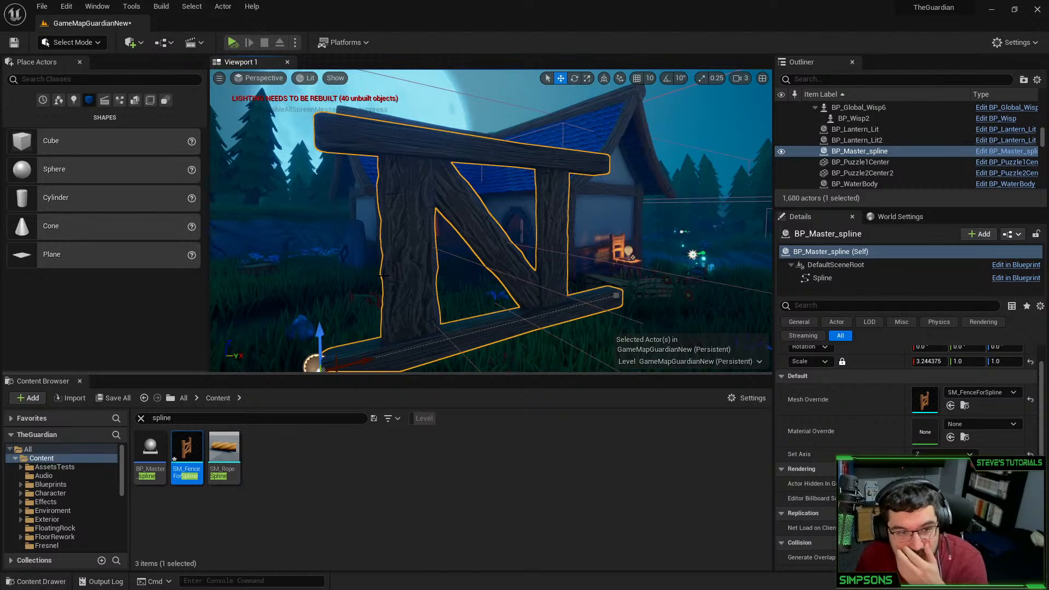
{"action": "right_click_drag", "start_coordinate": [384, 275], "coordinate": [372, 262]}
{"action": "key", "text": "Delete"}
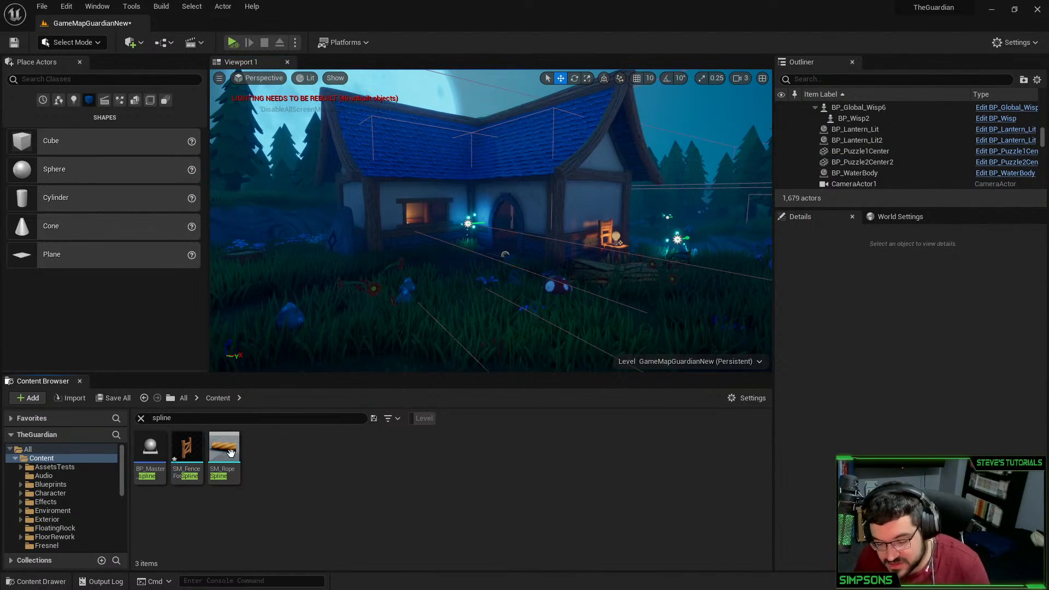
Save all pending changes and delete the SM_FenceForSpline asset from the project
{"action": "left_click", "coordinate": [223, 445]}
{"action": "left_click", "coordinate": [188, 449]}
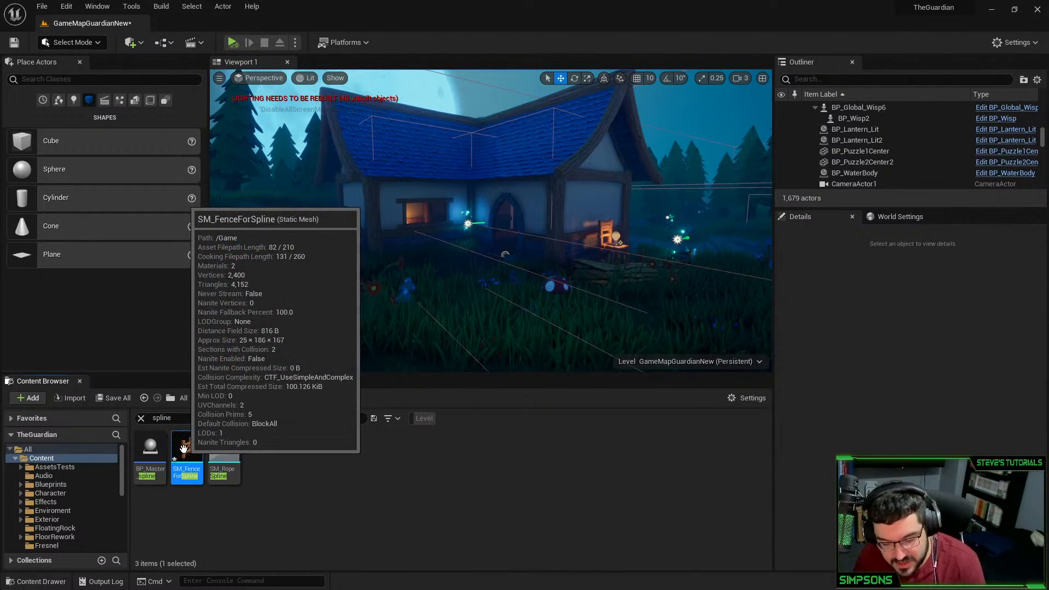
{"action": "key", "text": "Delete"}
{"action": "left_click", "coordinate": [552, 478]}
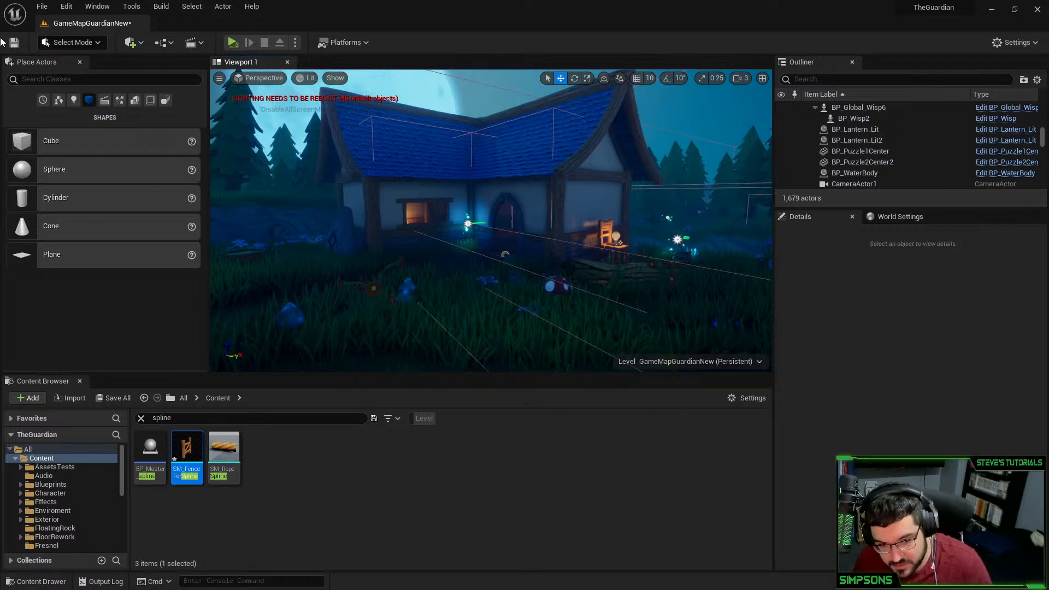
{"action": "left_click", "coordinate": [38, 6]}
{"action": "left_click", "coordinate": [81, 124]}
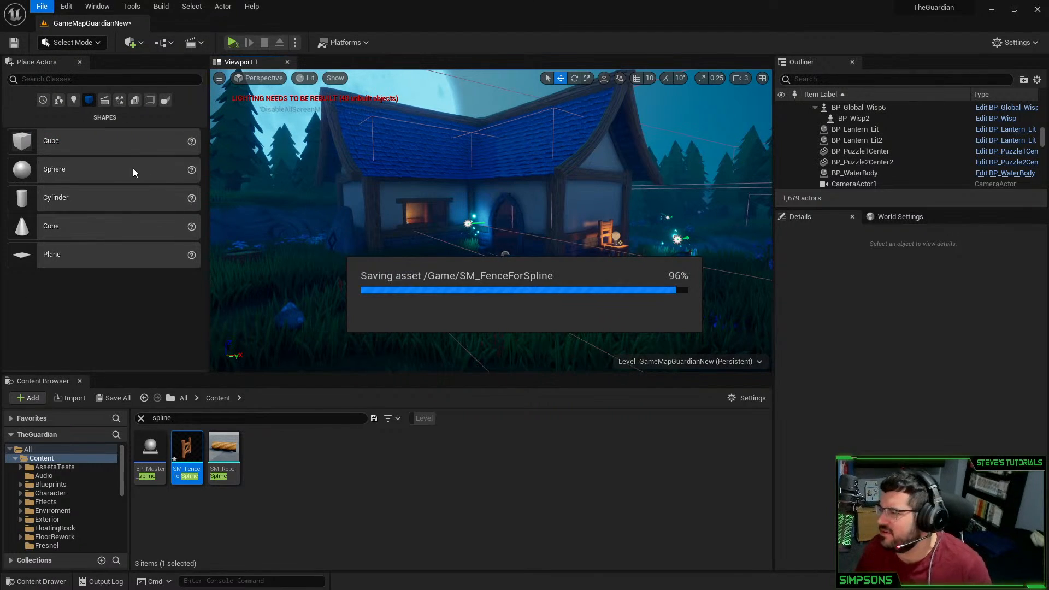
{"action": "key", "text": "Delete"}
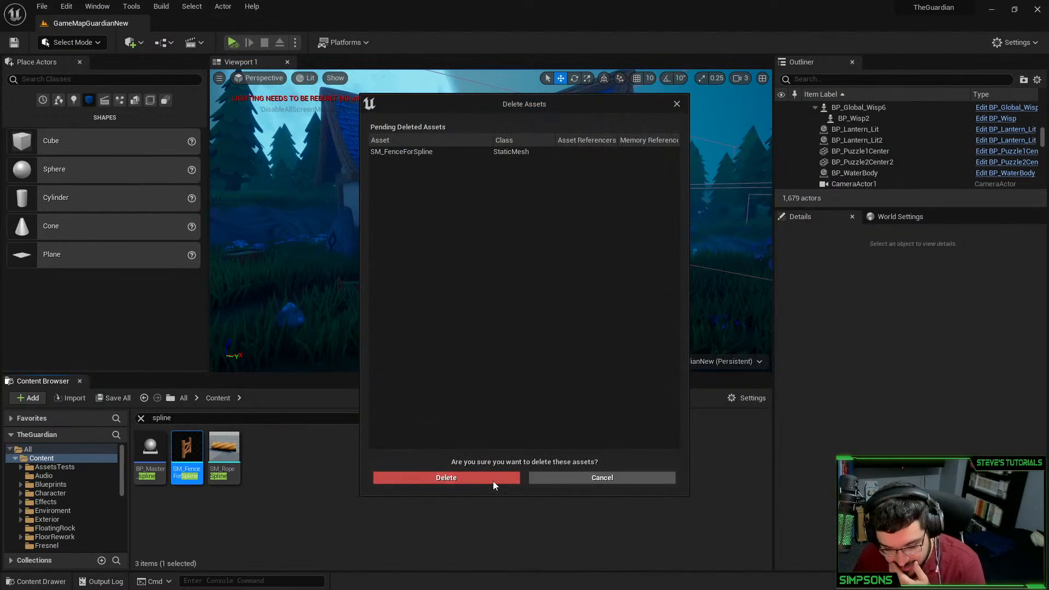
{"action": "left_click", "coordinate": [495, 481]}
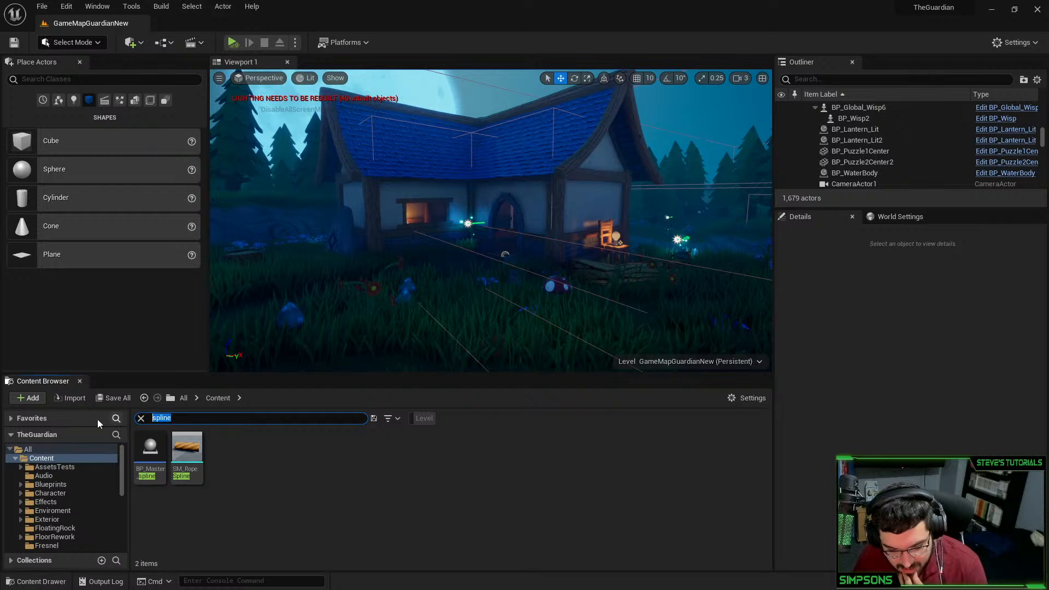
Search the content for fence assets, open BP_Fence_Var1 for editing and inspect the transform of StaticMeshComponent01
{"action": "left_click", "coordinate": [145, 397]}
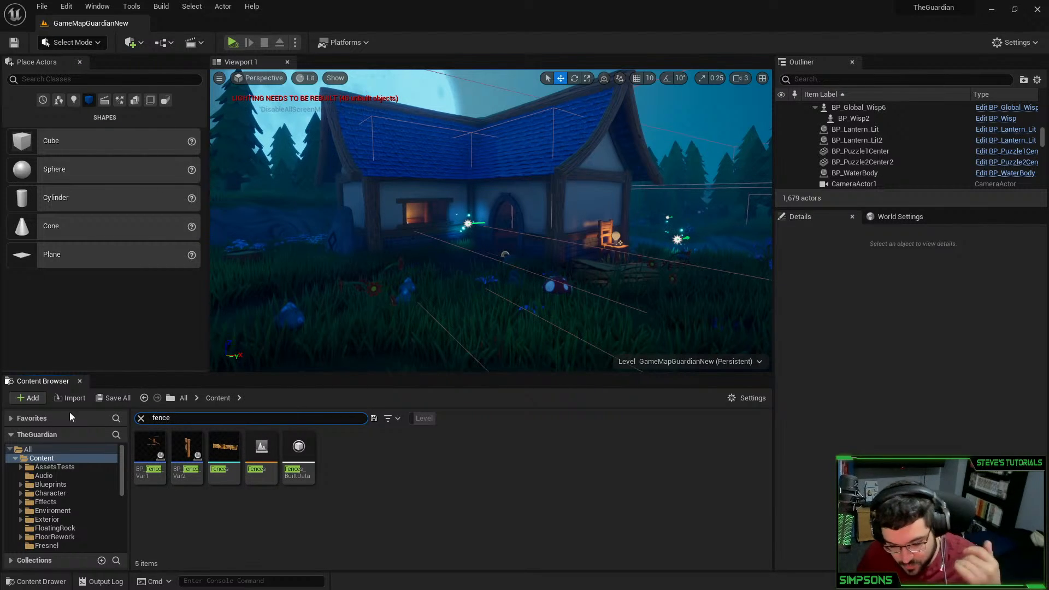
{"action": "double_click", "coordinate": [151, 454]}
{"action": "left_click", "coordinate": [175, 62]}
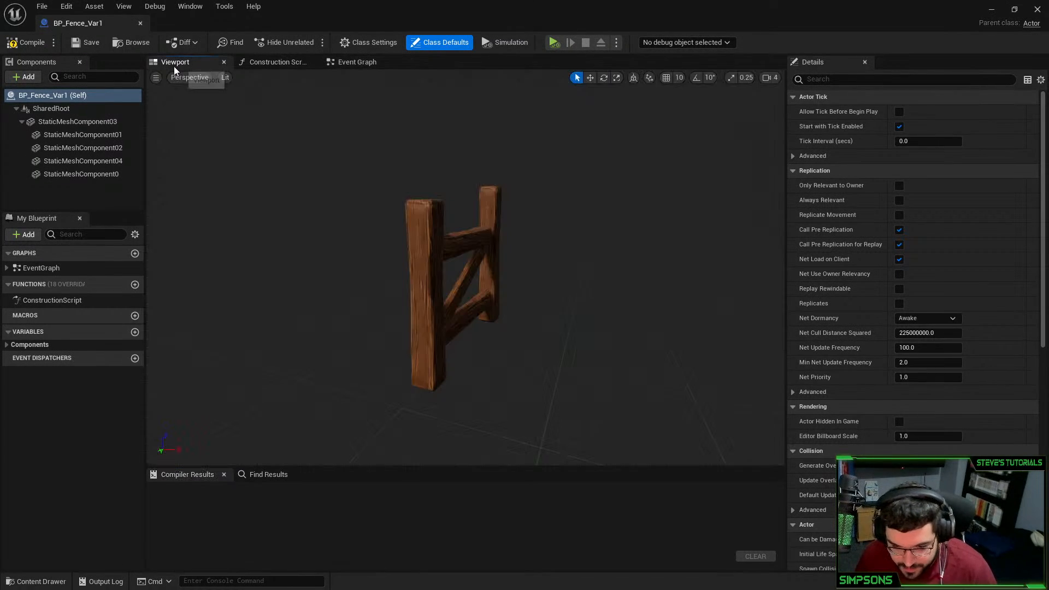
{"action": "left_click", "coordinate": [427, 269]}
{"action": "left_click", "coordinate": [994, 213]}
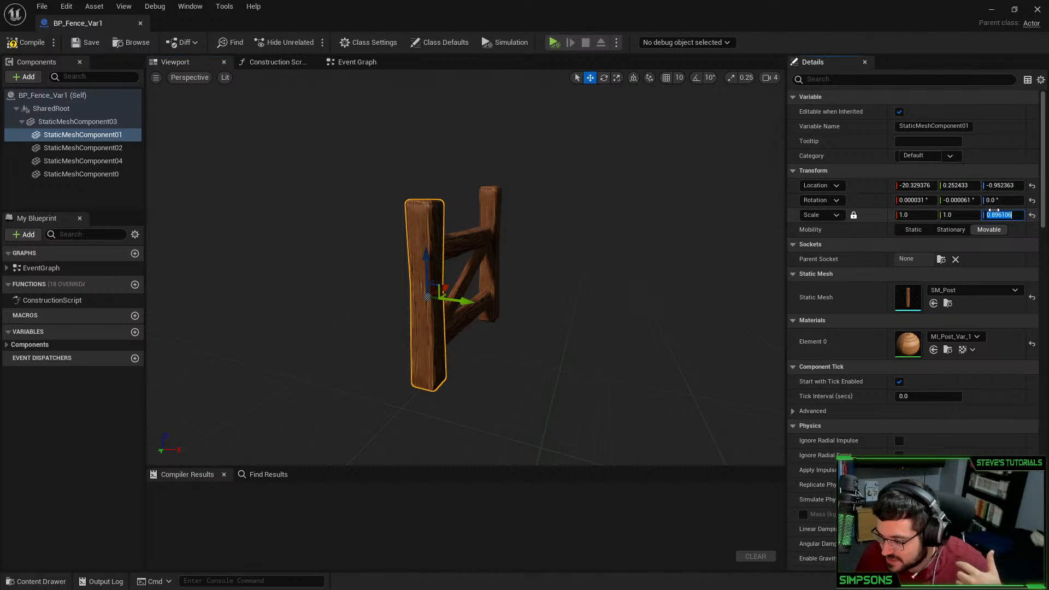
{"action": "left_click", "coordinate": [79, 161]}
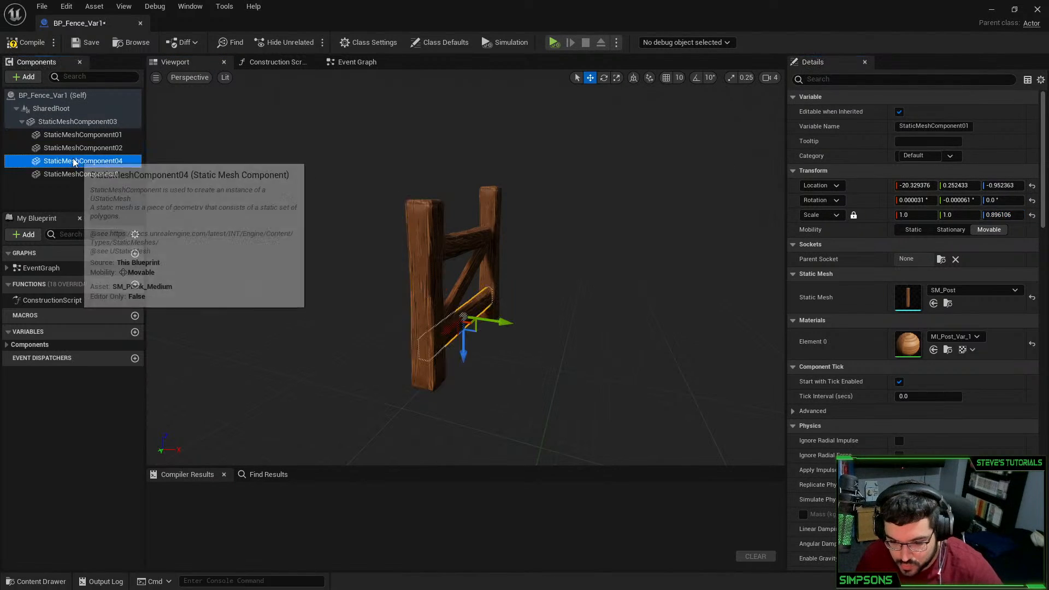
Set the Z rotation of StaticMeshComponent03 to 0, compile the fence blueprint and close it
{"action": "left_click", "coordinate": [82, 122]}
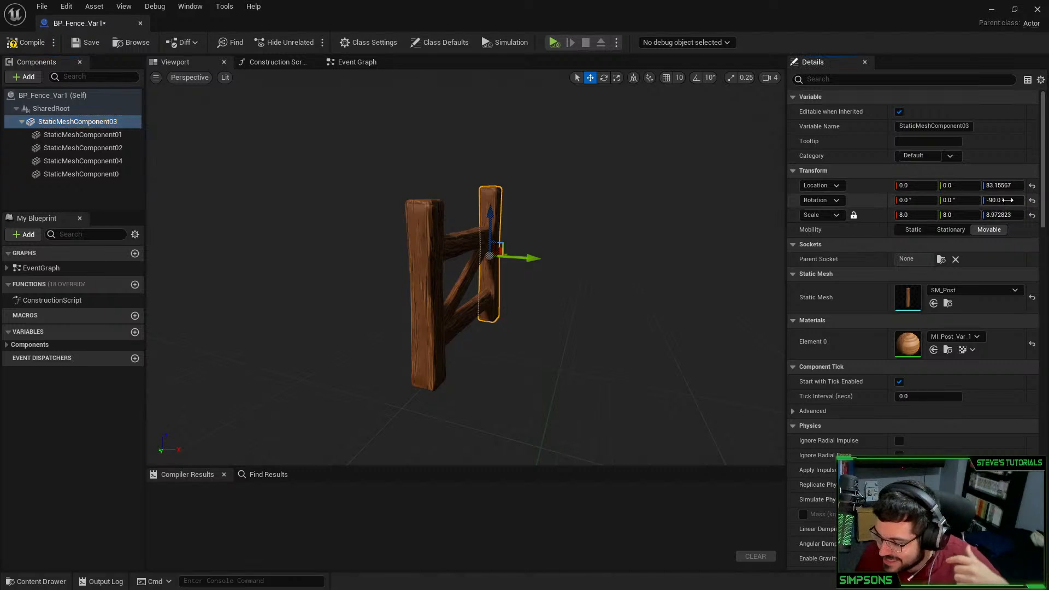
{"action": "left_click", "coordinate": [1008, 198]}
{"action": "type", "text": "0"}
{"action": "key", "text": "Return"}
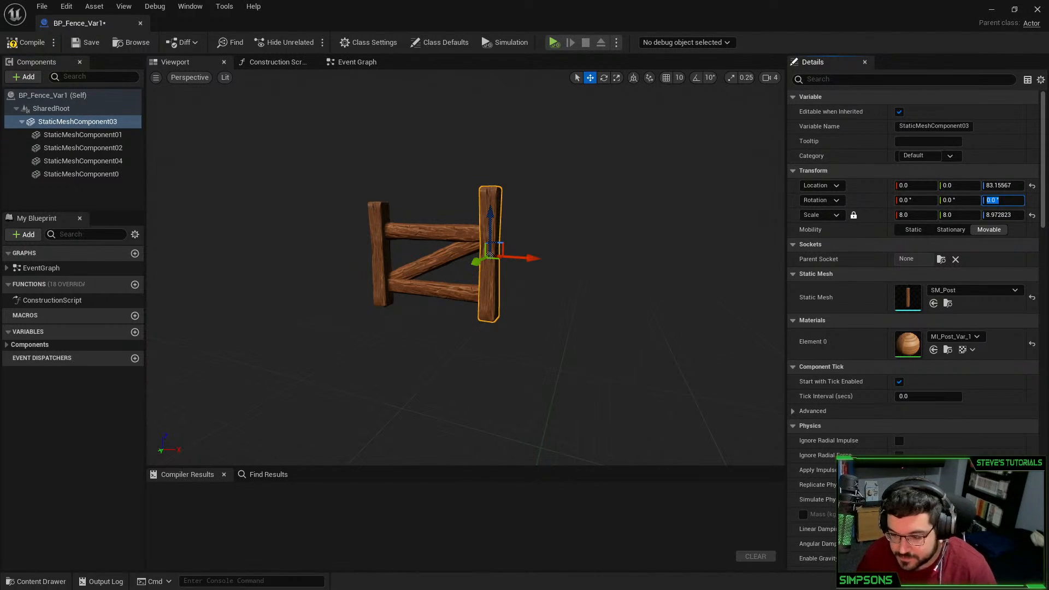
{"action": "right_click_drag", "start_coordinate": [465, 268], "coordinate": [423, 270]}
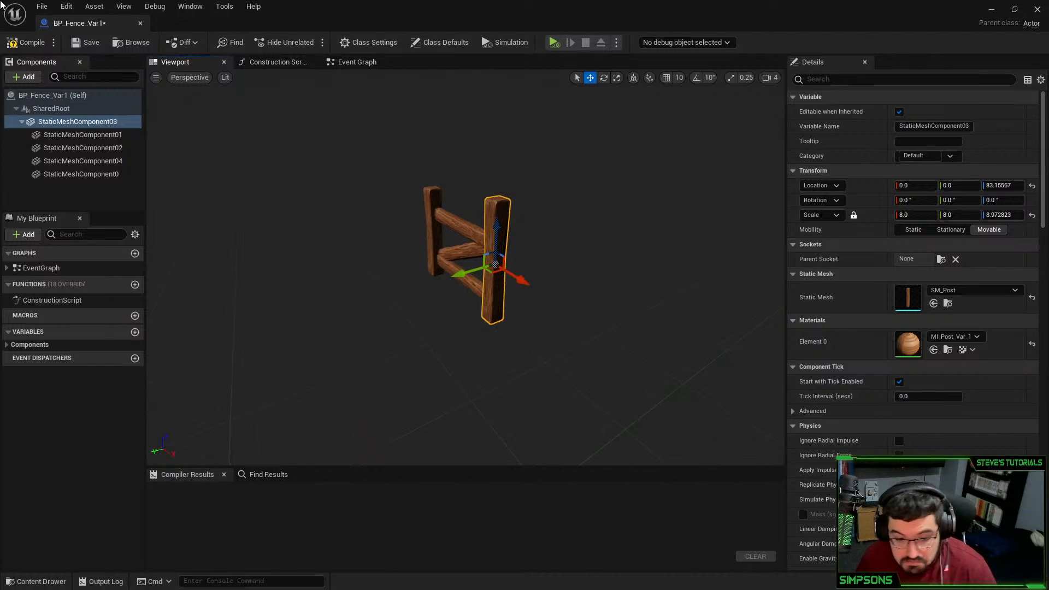
{"action": "left_click", "coordinate": [21, 39]}
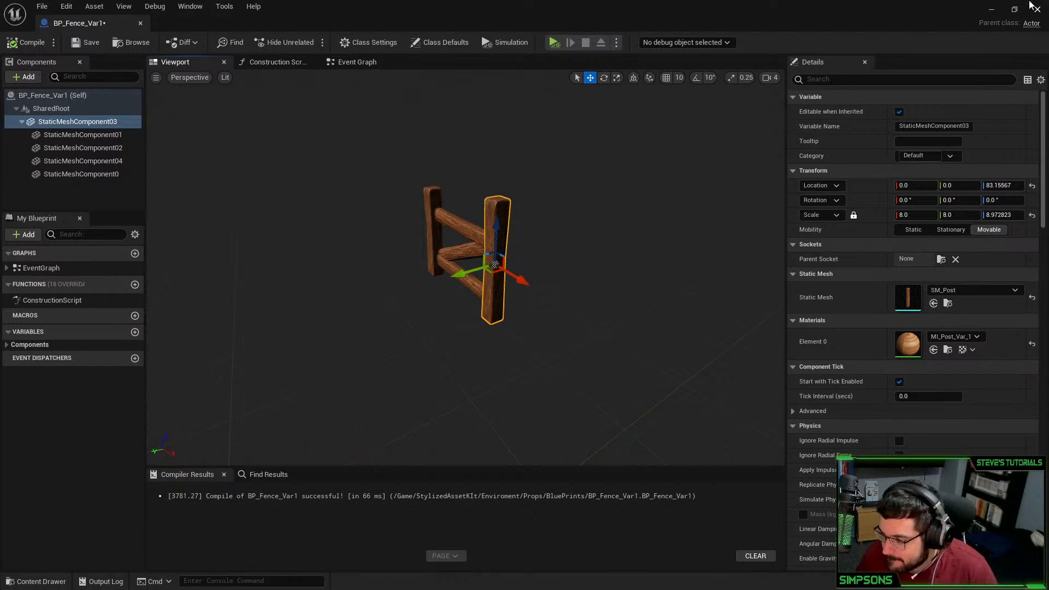
{"action": "left_click", "coordinate": [1037, 8]}
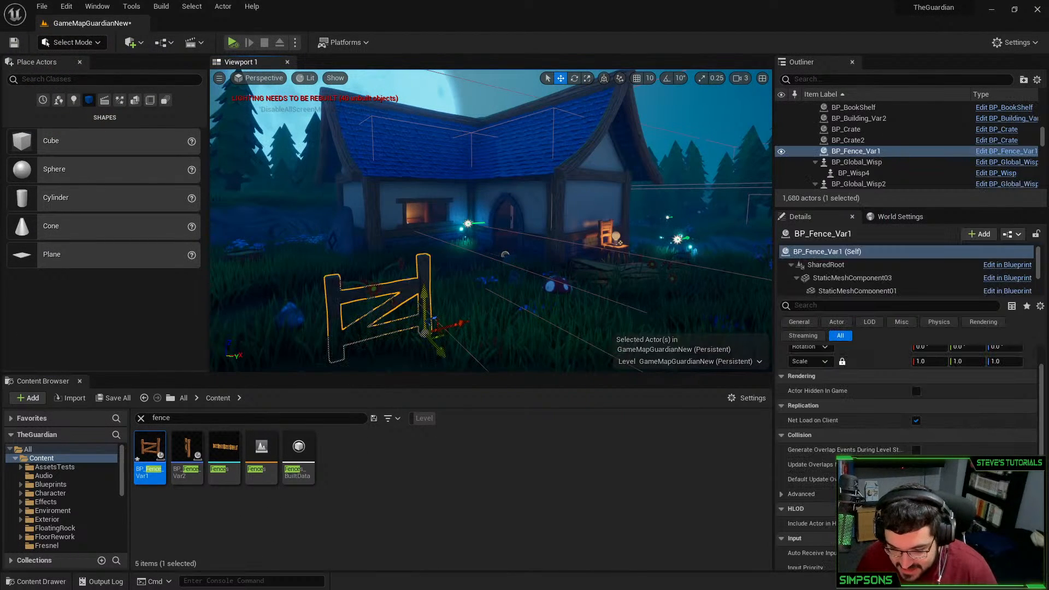
Raise the placed BP_Fence_Var1 above the grass and merge it into a static mesh named SM_FenceForSpline
{"action": "left_click_drag", "start_coordinate": [424, 290], "coordinate": [415, 188]}
{"action": "left_click", "coordinate": [223, 6]}
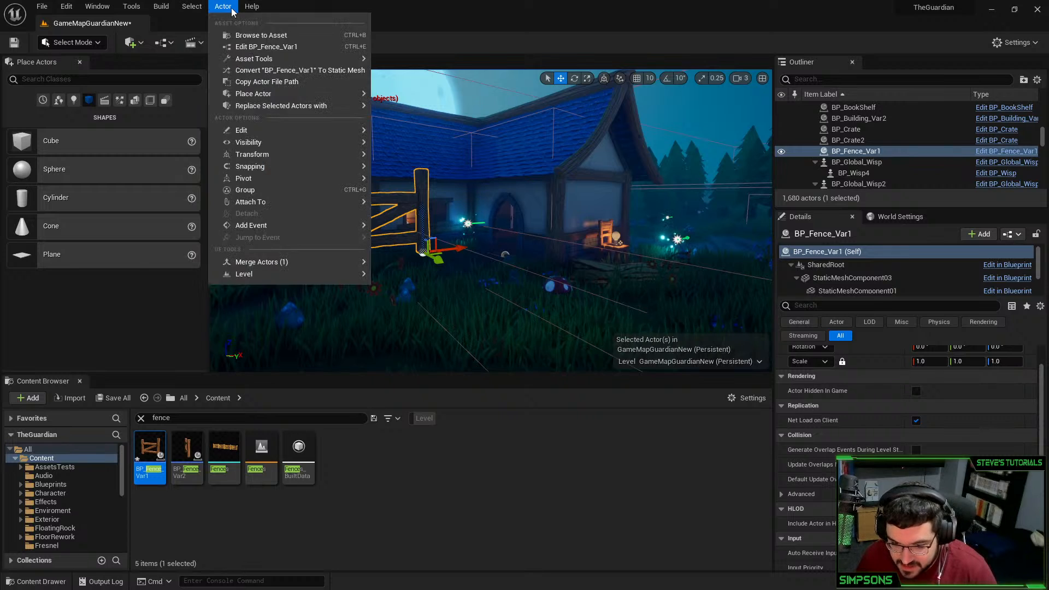
{"action": "mouse_move", "coordinate": [263, 267]}
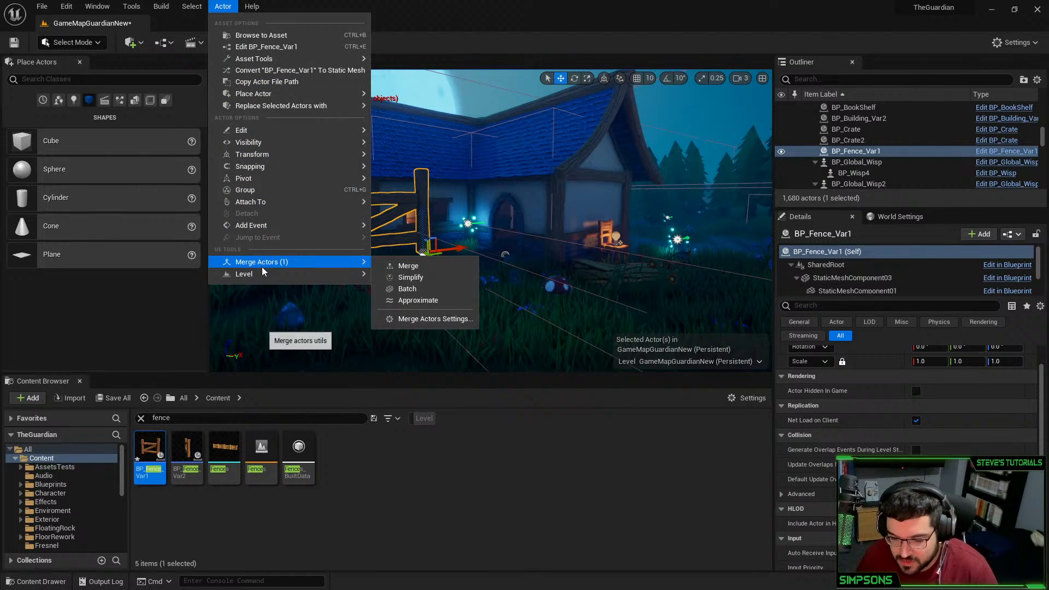
{"action": "left_click", "coordinate": [441, 266]}
{"action": "type", "text": "SM"}
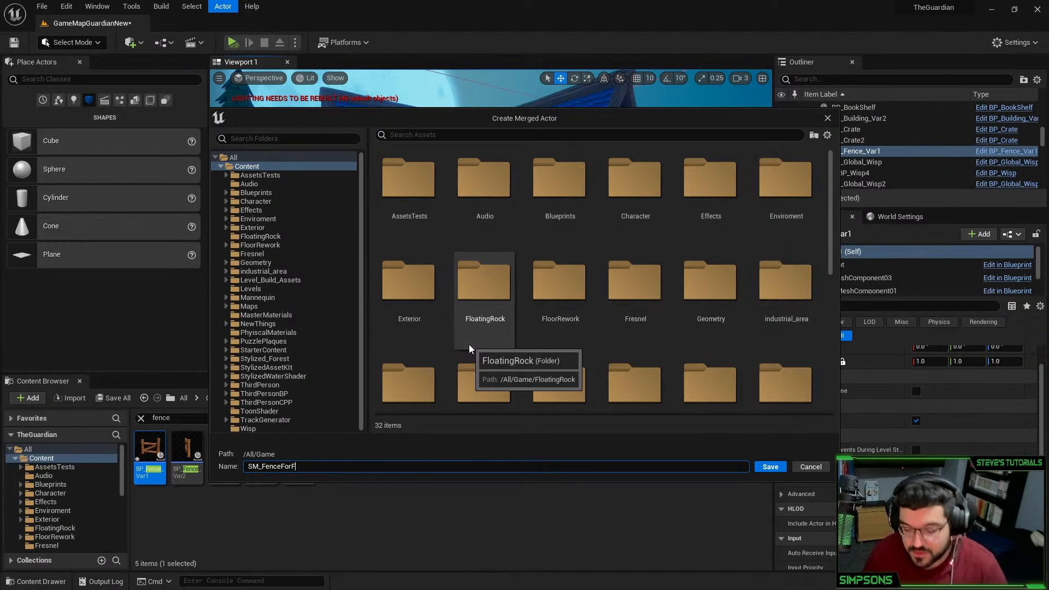
{"action": "type", "text": "_FenceForSpline"}
{"action": "key", "text": "Return"}
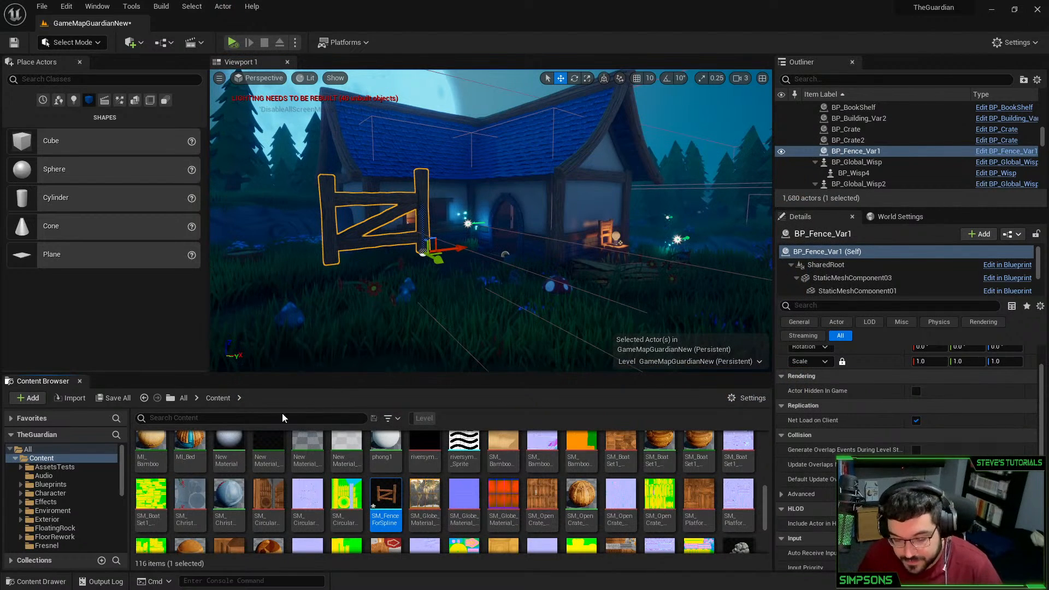
Search the content for spline assets, place BP_Master_spline next to the fence and select the original fence actor
{"action": "type", "text": "spline"}
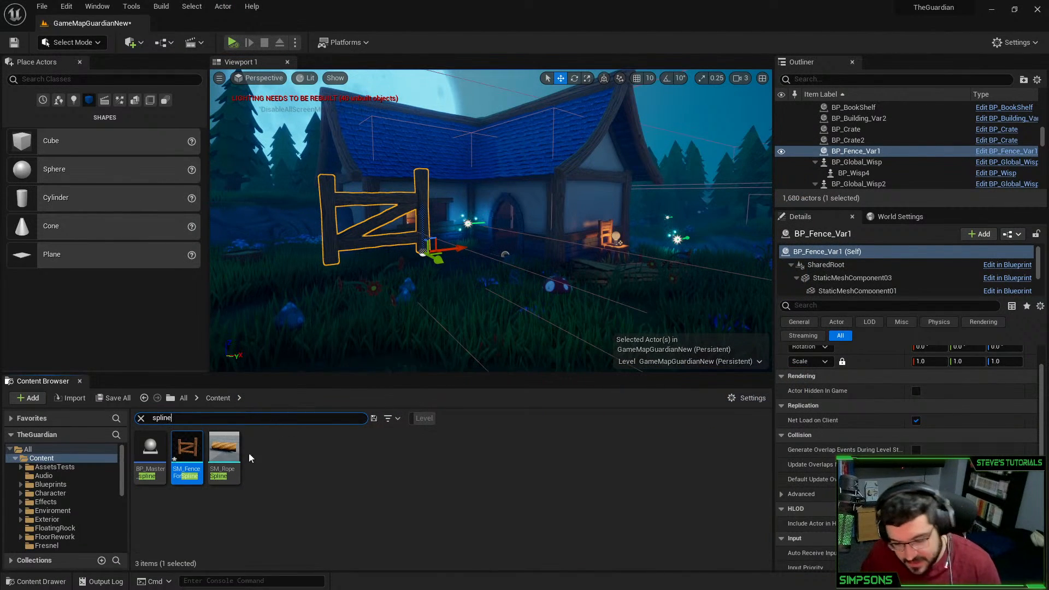
{"action": "left_click", "coordinate": [150, 451]}
{"action": "left_click_drag", "start_coordinate": [317, 357], "coordinate": [433, 240]}
{"action": "left_click", "coordinate": [421, 215]}
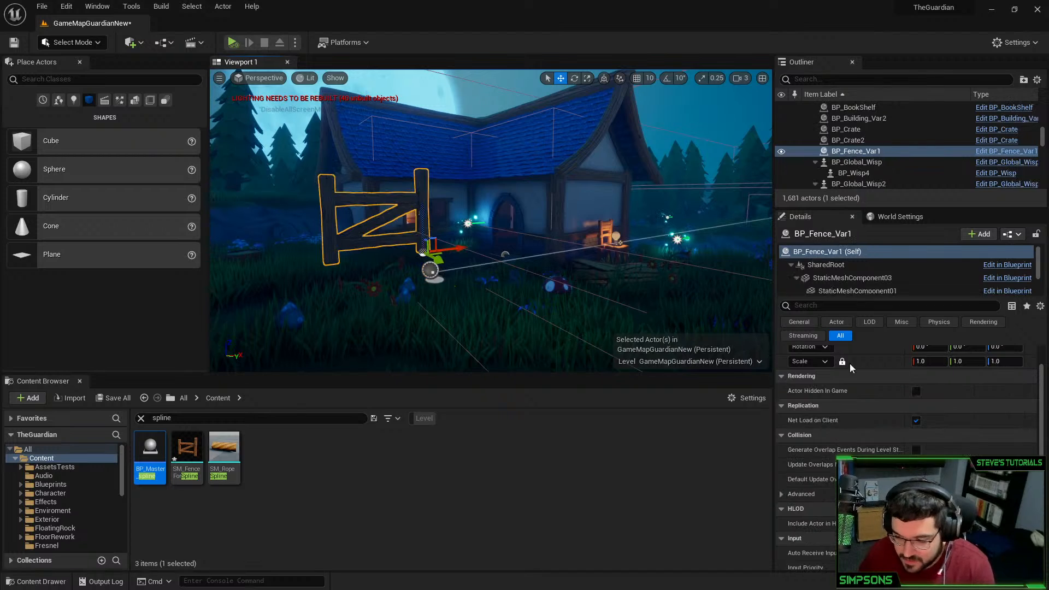
Delete the original BP_Fence_Var1 actor and open the placed BP_Master_spline blueprint for editing
{"action": "key", "text": "Delete"}
{"action": "left_click", "coordinate": [431, 270]}
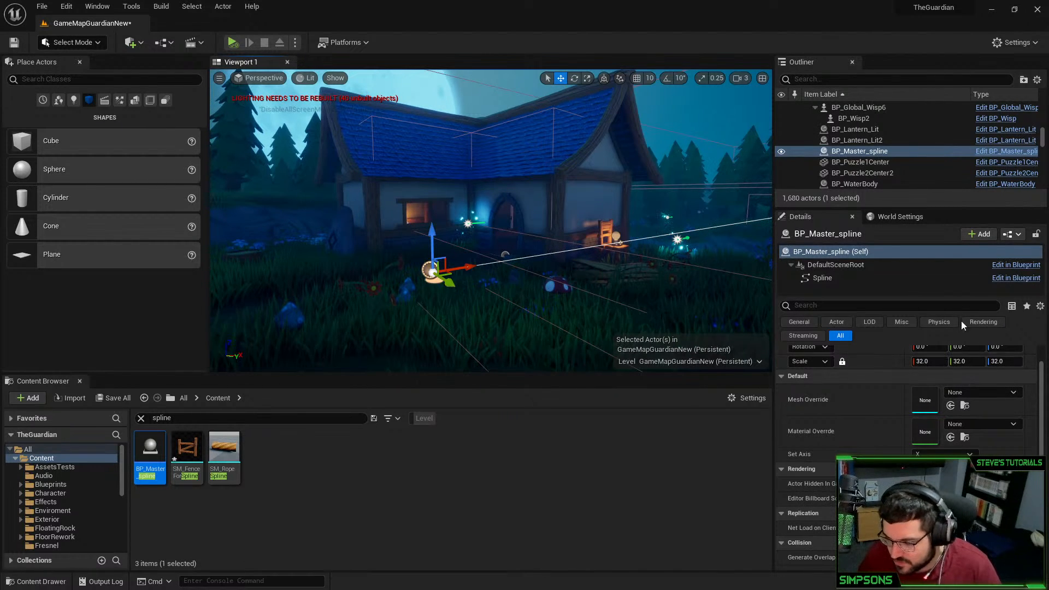
{"action": "left_click", "coordinate": [1012, 264]}
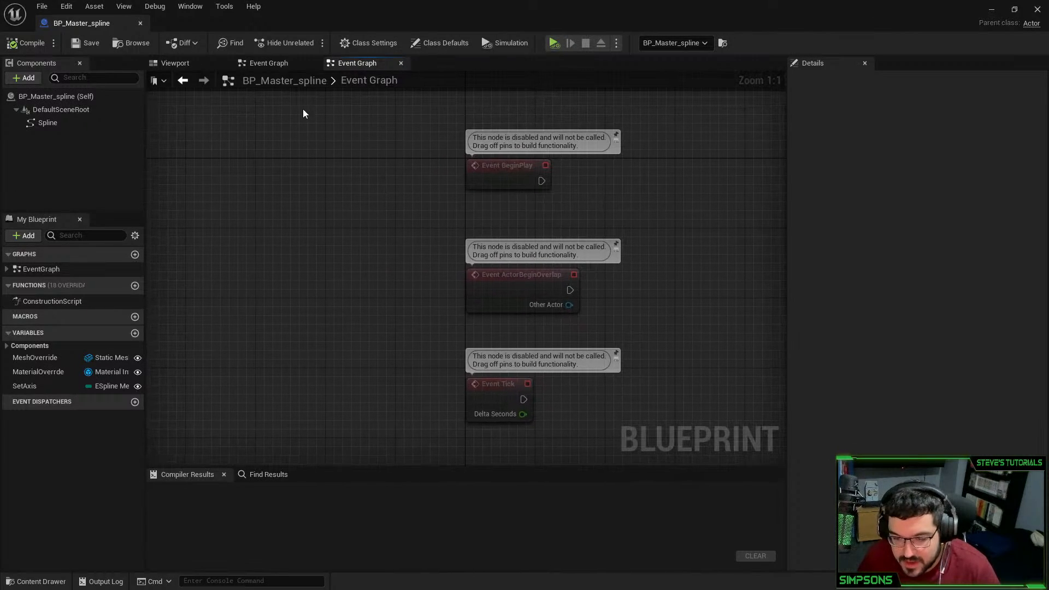
Examine the viewport, event graphs and root component settings of BP_Master_spline, and close the blueprint
{"action": "left_click", "coordinate": [206, 64]}
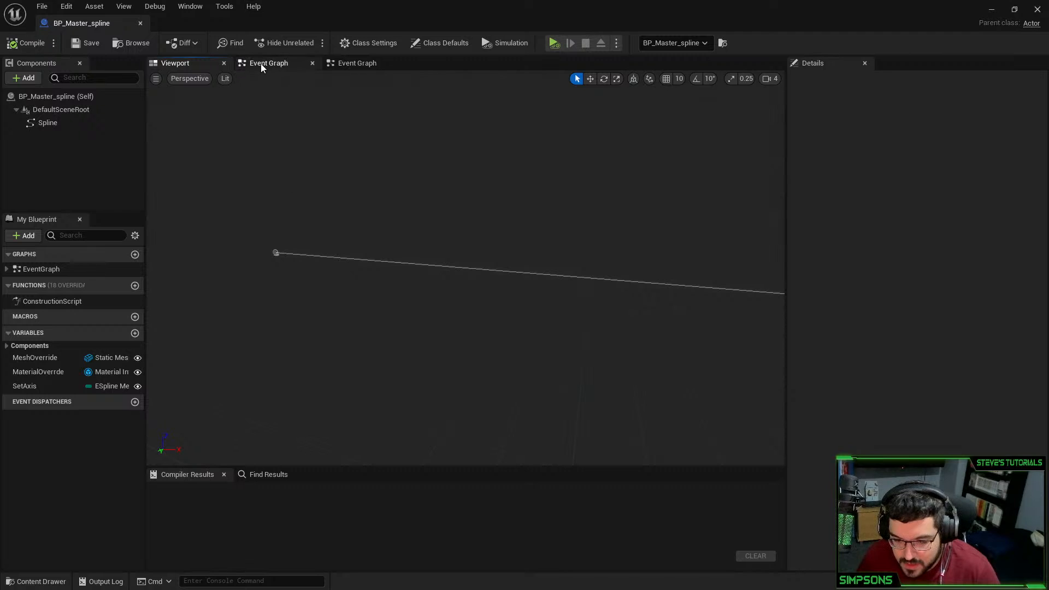
{"action": "left_click", "coordinate": [352, 65]}
{"action": "scroll", "coordinate": [497, 234], "scroll_direction": "down", "scroll_amount": 6}
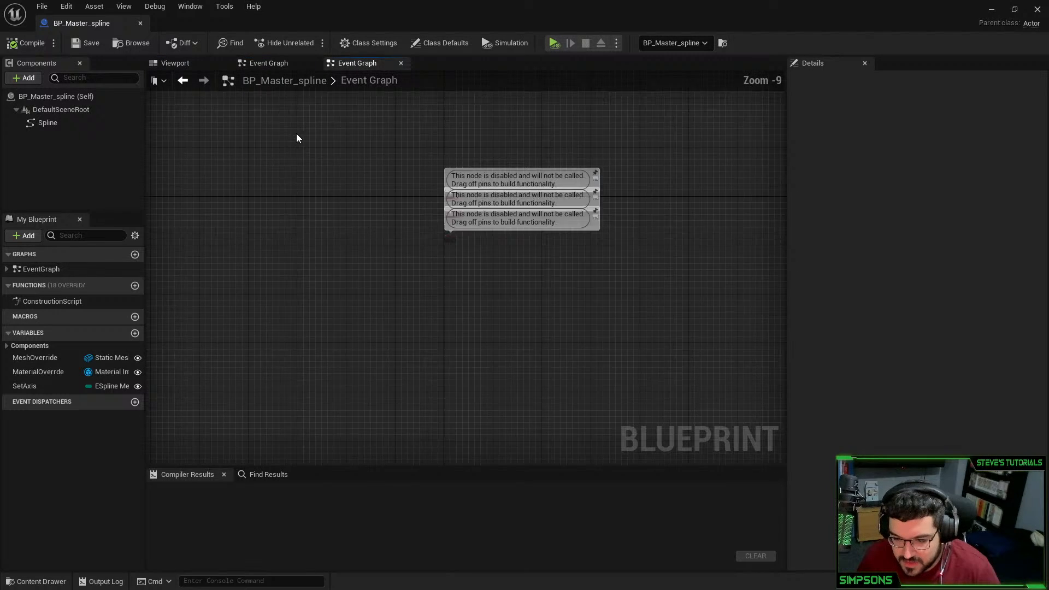
{"action": "left_click", "coordinate": [274, 63]}
{"action": "scroll", "coordinate": [544, 226], "scroll_direction": "down", "scroll_amount": 3}
{"action": "right_click_drag", "start_coordinate": [544, 225], "coordinate": [448, 228]}
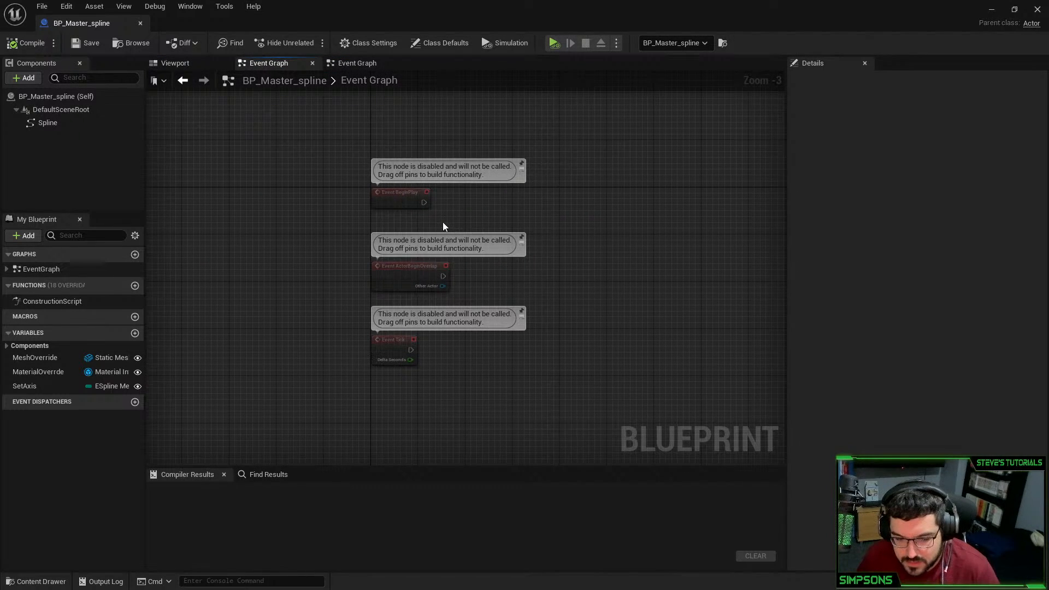
{"action": "left_click", "coordinate": [61, 123]}
{"action": "left_click", "coordinate": [65, 97]}
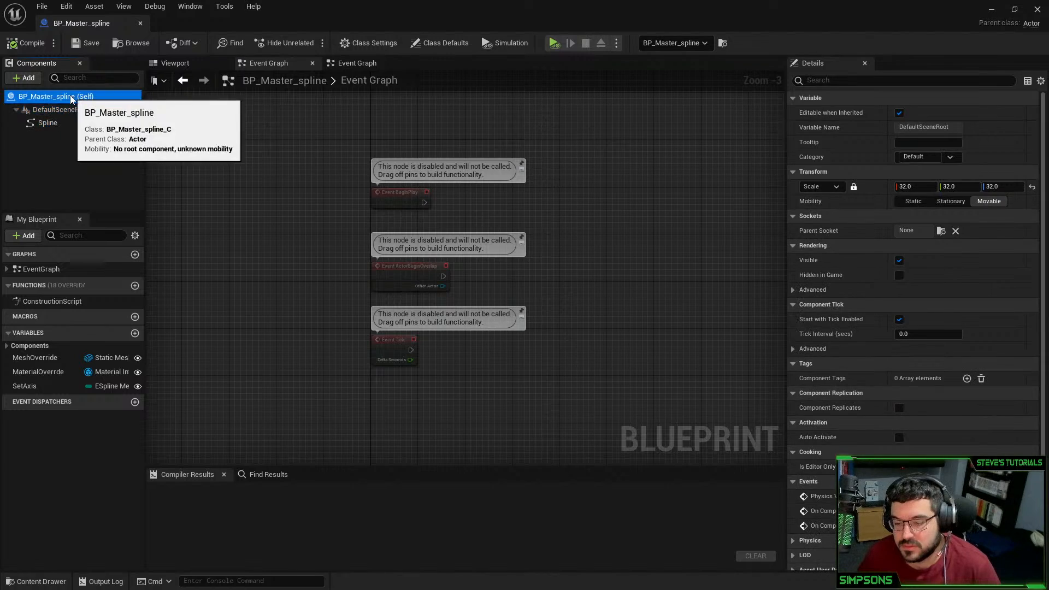
{"action": "left_click", "coordinate": [371, 68]}
{"action": "left_click", "coordinate": [1038, 9]}
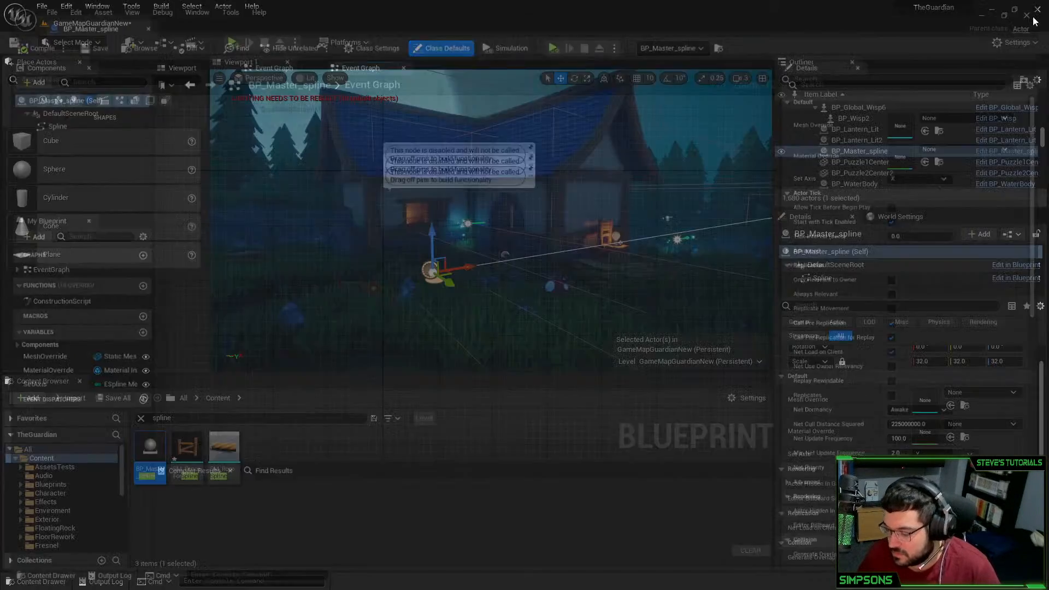
Reopen the BP_Master_spline blueprint and inspect the settings of its Spline component
{"action": "left_click", "coordinate": [1008, 267]}
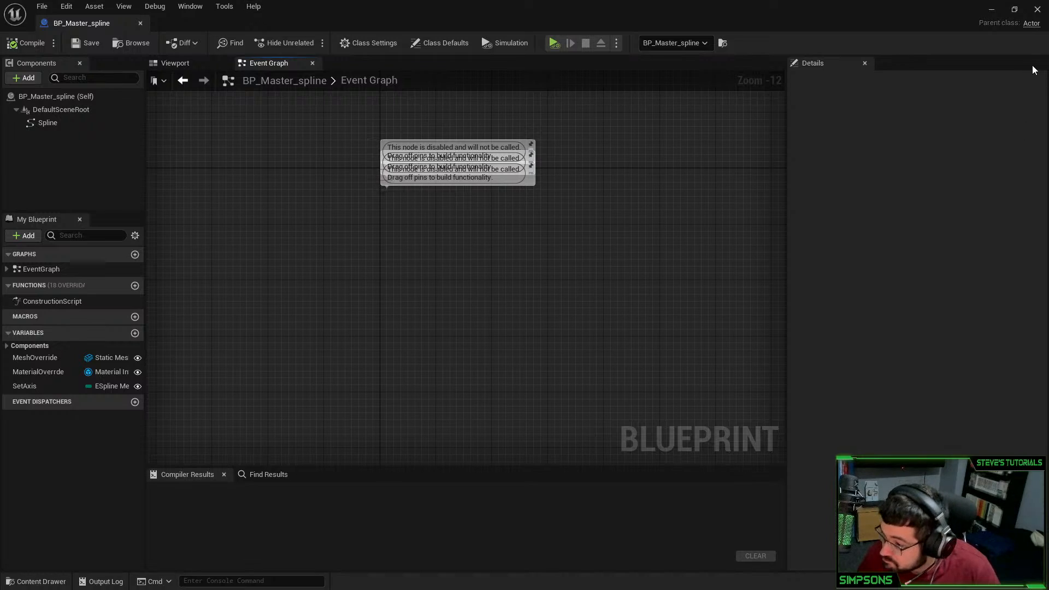
{"action": "left_click", "coordinate": [1038, 10]}
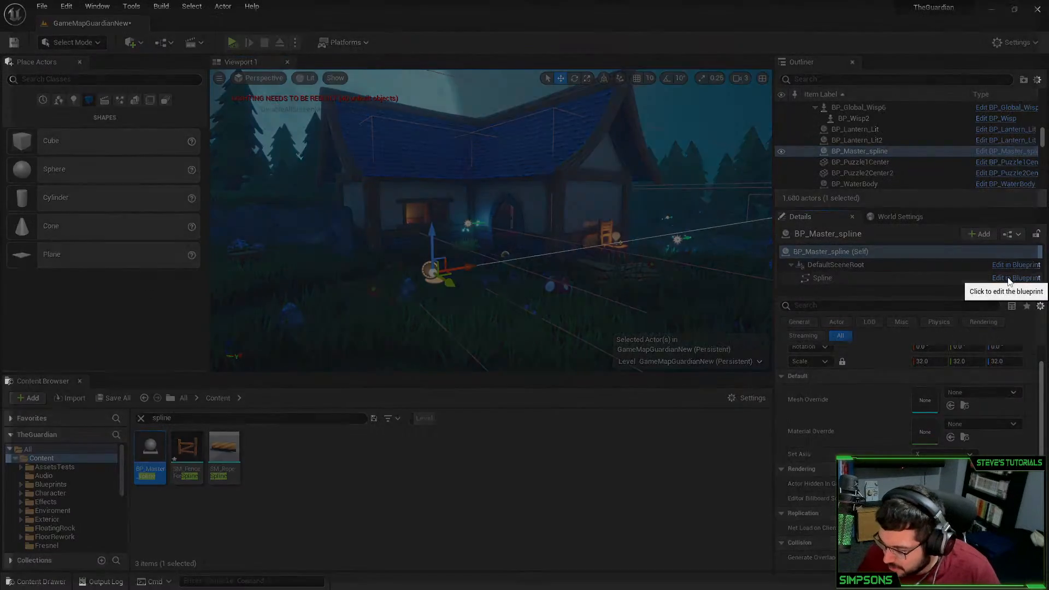
{"action": "left_click", "coordinate": [1009, 278]}
{"action": "left_click", "coordinate": [257, 63]}
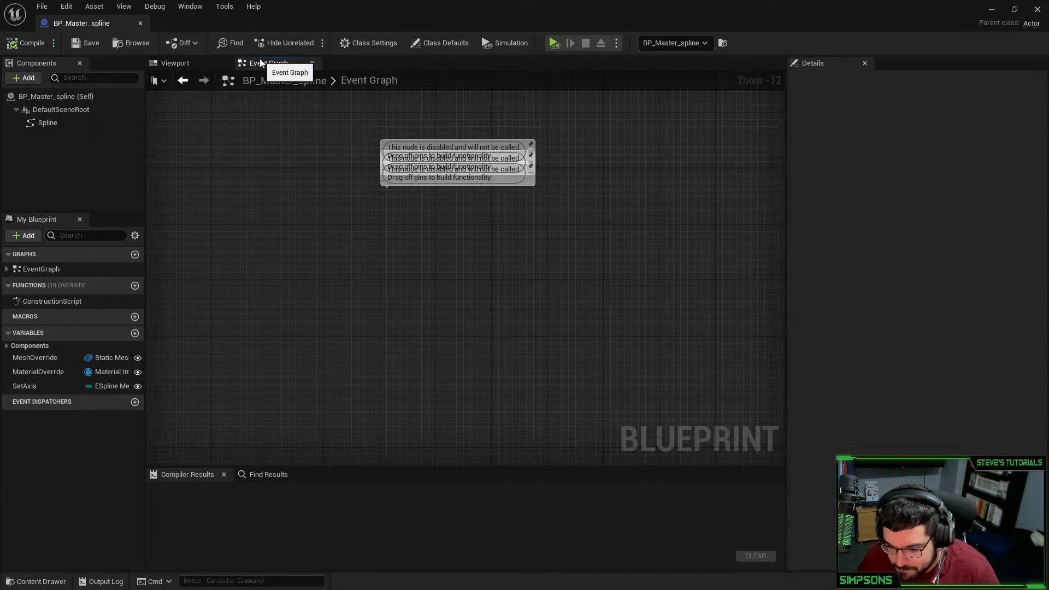
{"action": "left_click", "coordinate": [83, 109]}
{"action": "left_click", "coordinate": [55, 121]}
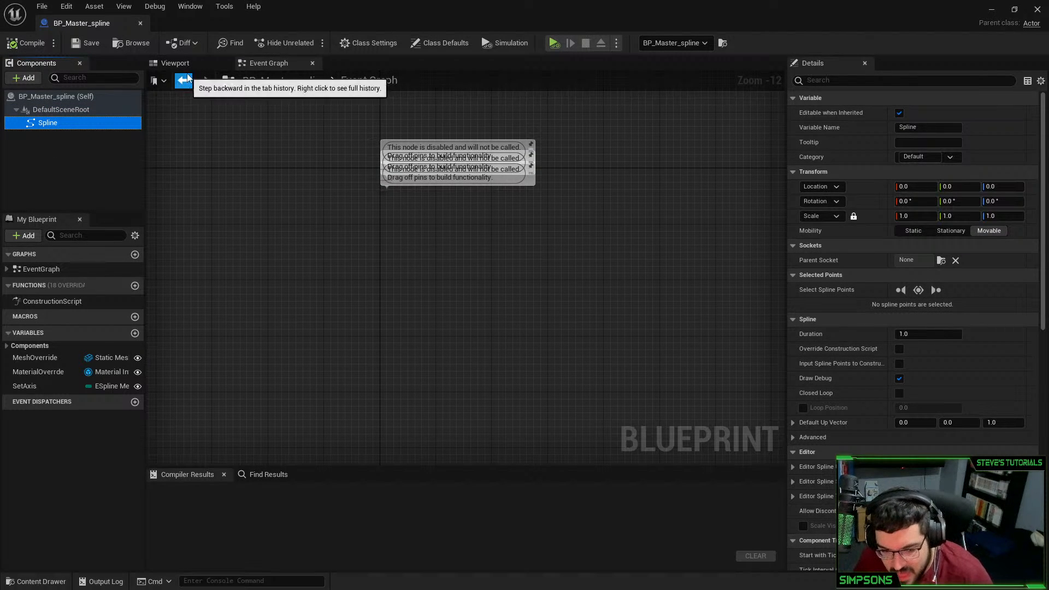
Set the placed BP_Master_spline actor's scale to 1.0 on all axes and assign SM_FenceForSpline as its mesh override
{"action": "left_click", "coordinate": [1037, 9]}
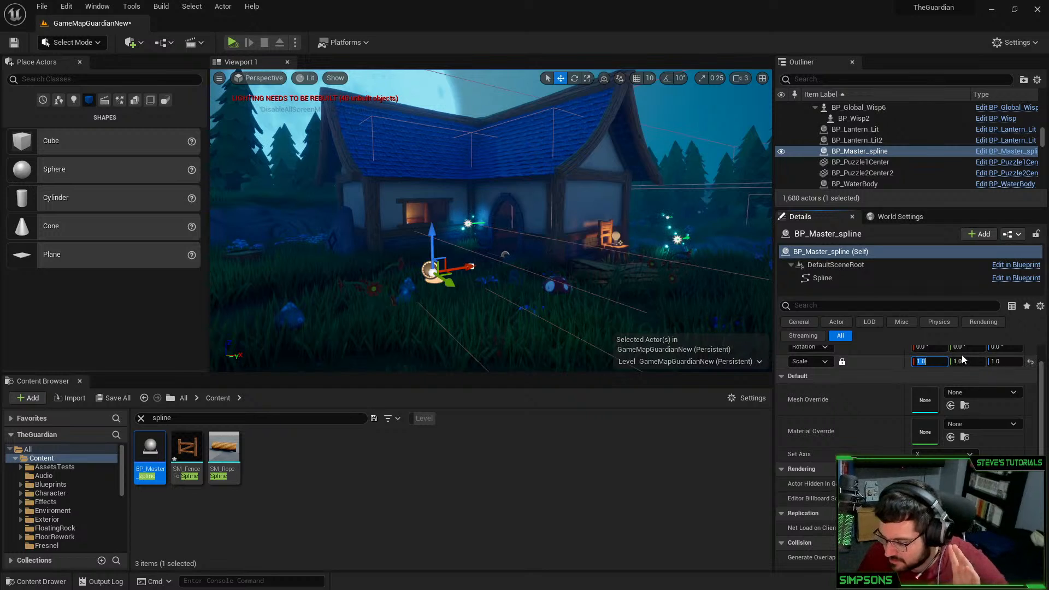
{"action": "left_click_drag", "start_coordinate": [187, 448], "coordinate": [925, 399]}
{"action": "right_click_drag", "start_coordinate": [492, 246], "coordinate": [465, 246]}
Try to stretch the spline fence along its X axis with the scale tool, and undo the change
{"action": "key", "text": "e"}
{"action": "key", "text": "r"}
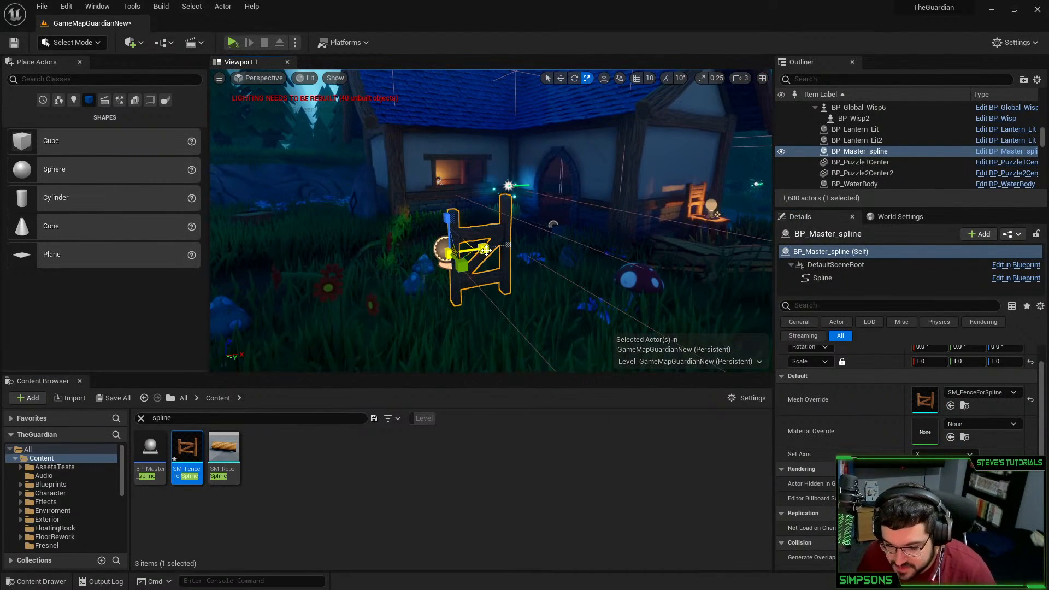
{"action": "left_click_drag", "start_coordinate": [484, 248], "coordinate": [585, 240]}
{"action": "key", "text": "ctrl+z"}
Extend the spline fence into a winding line in front of the house by repeatedly duplicating its end point
{"action": "right_click_drag", "start_coordinate": [565, 262], "coordinate": [566, 301]}
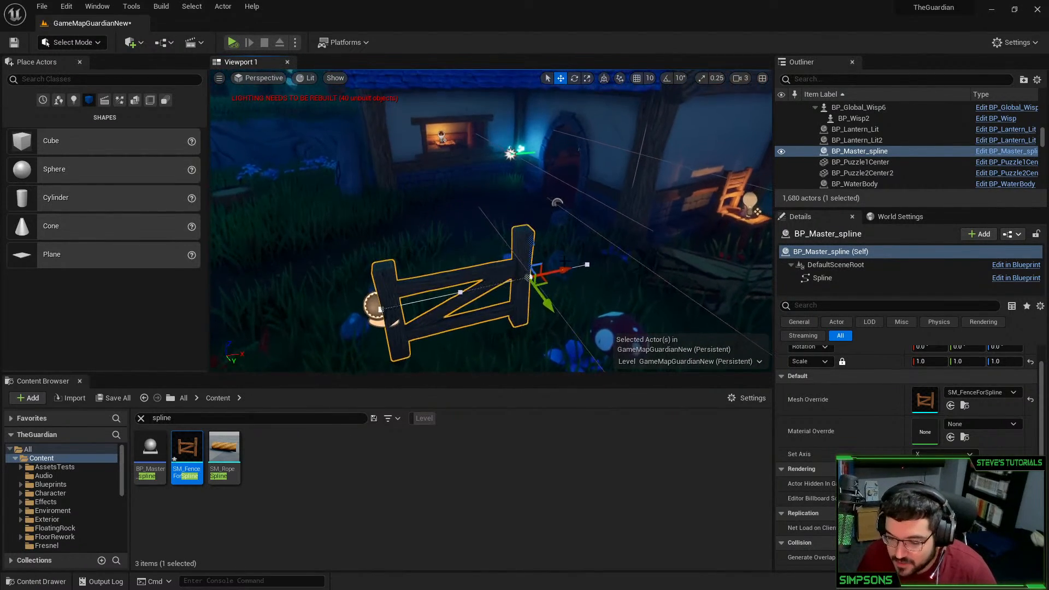
{"action": "left_click_drag", "start_coordinate": [543, 281], "coordinate": [672, 297], "text": "alt"}
{"action": "right_click_drag", "start_coordinate": [673, 297], "coordinate": [686, 301]}
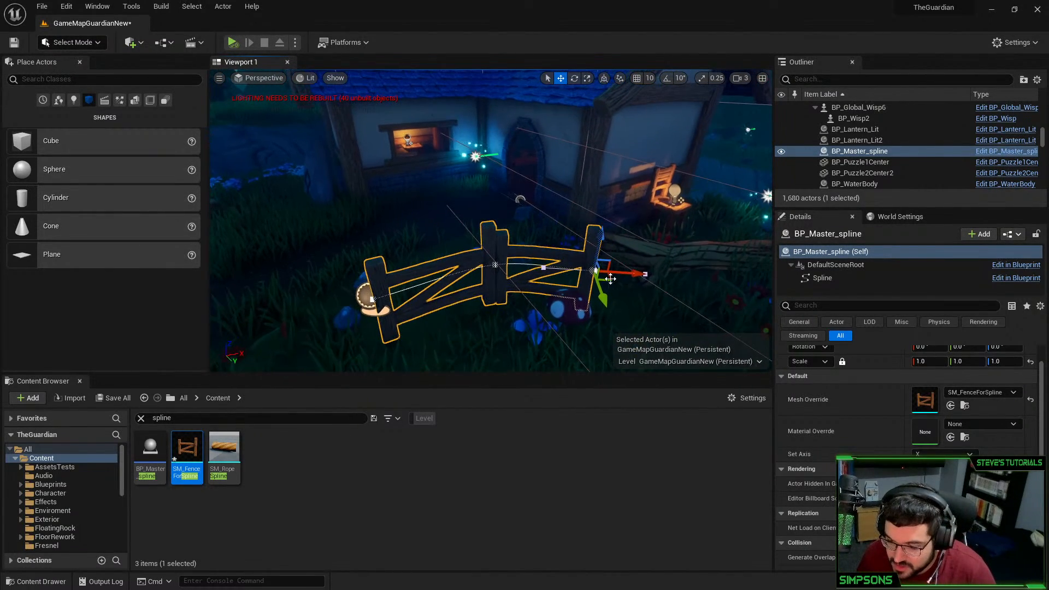
{"action": "left_click_drag", "start_coordinate": [611, 279], "coordinate": [707, 339], "text": "alt"}
{"action": "right_click_drag", "start_coordinate": [707, 339], "coordinate": [725, 353]}
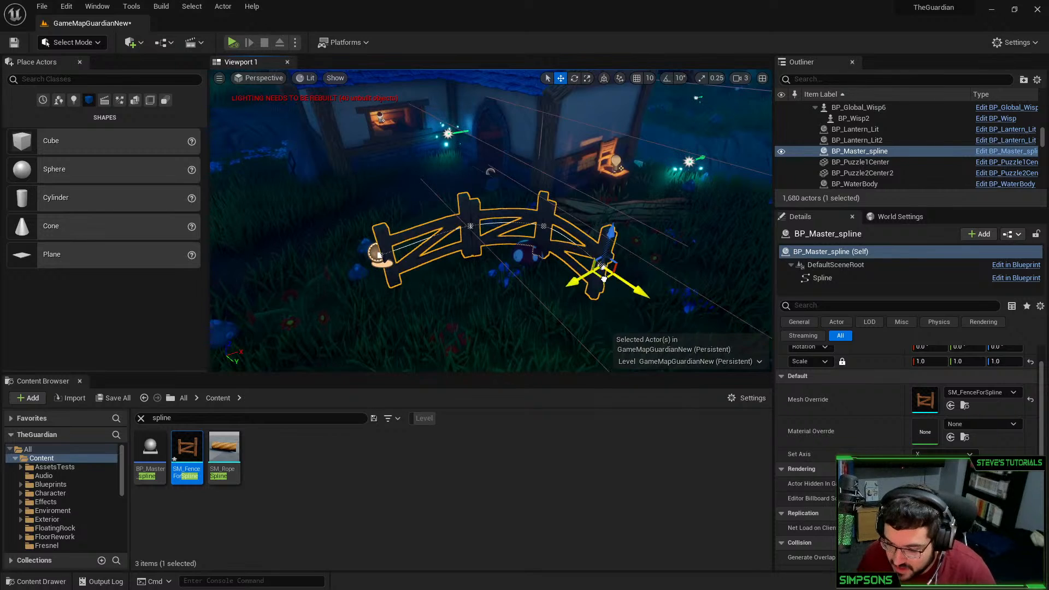
{"action": "left_click_drag", "start_coordinate": [604, 279], "coordinate": [710, 321], "text": "alt"}
{"action": "right_click_drag", "start_coordinate": [710, 321], "coordinate": [721, 334]}
{"action": "left_click_drag", "start_coordinate": [631, 265], "coordinate": [702, 246], "text": "alt"}
{"action": "left_click", "coordinate": [690, 276]}
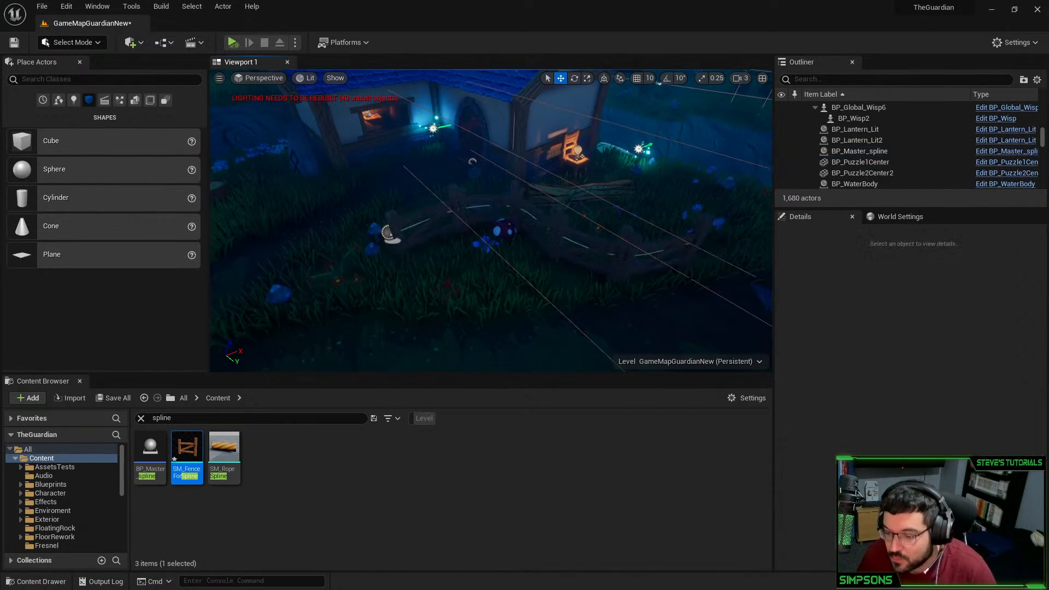
{"action": "right_click_drag", "start_coordinate": [690, 277], "coordinate": [706, 265]}
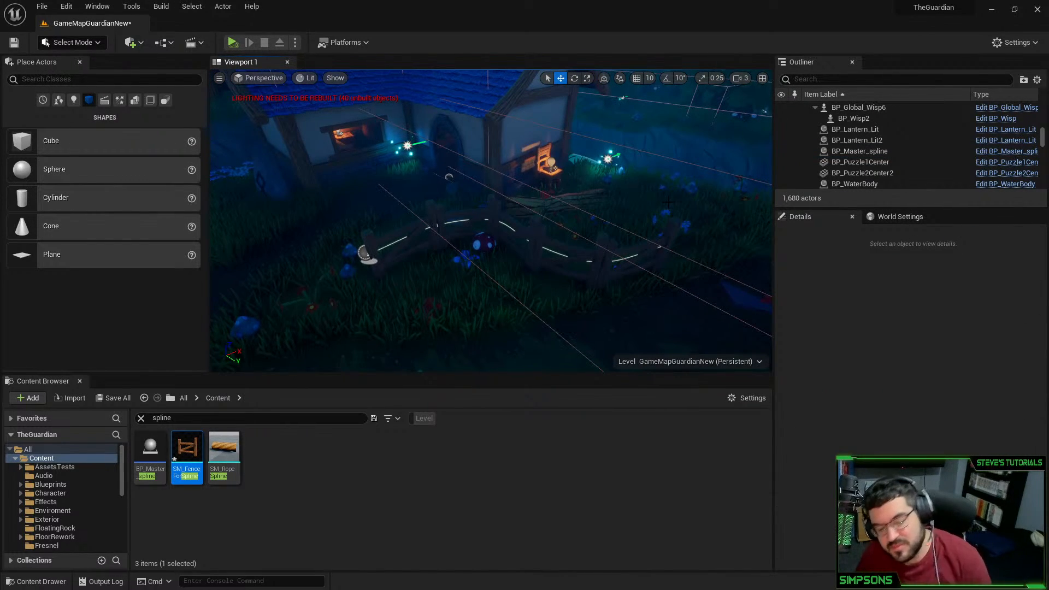
Undo the duplicated spline points, back to a single fence span
{"action": "key", "text": "ctrl+z"}
{"action": "key", "text": "ctrl+z"}
{"action": "key", "text": "ctrl+z"}
{"action": "key", "text": "ctrl+z"}
{"action": "key", "text": "ctrl+z"}
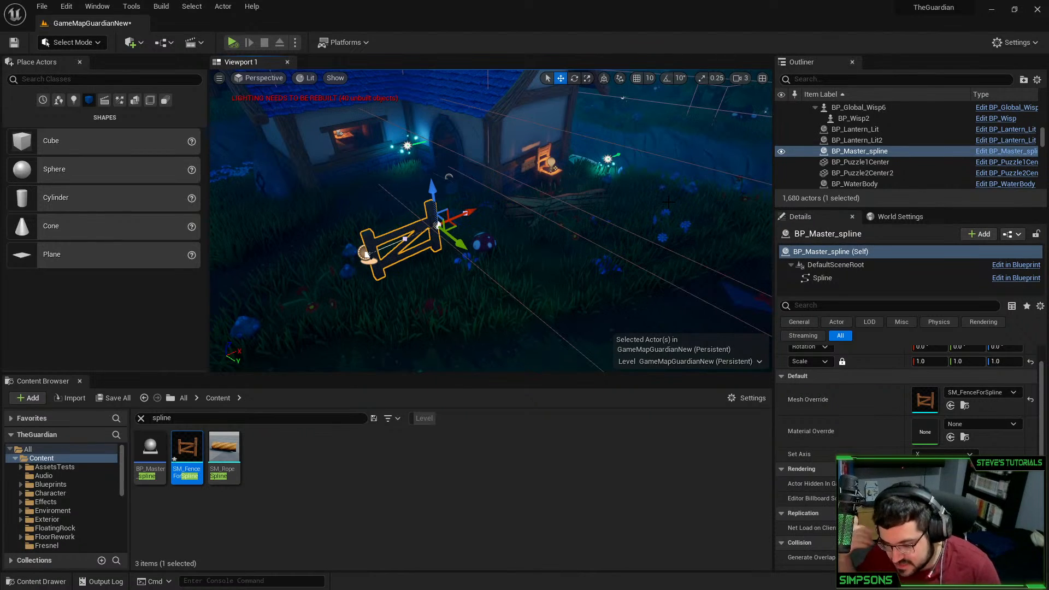
Open the Spline Generation options for the fence's end point and choose the Arc shape
{"action": "key", "text": "w"}
{"action": "right_click_drag", "start_coordinate": [434, 122], "coordinate": [422, 131]}
{"action": "right_click", "coordinate": [435, 192]}
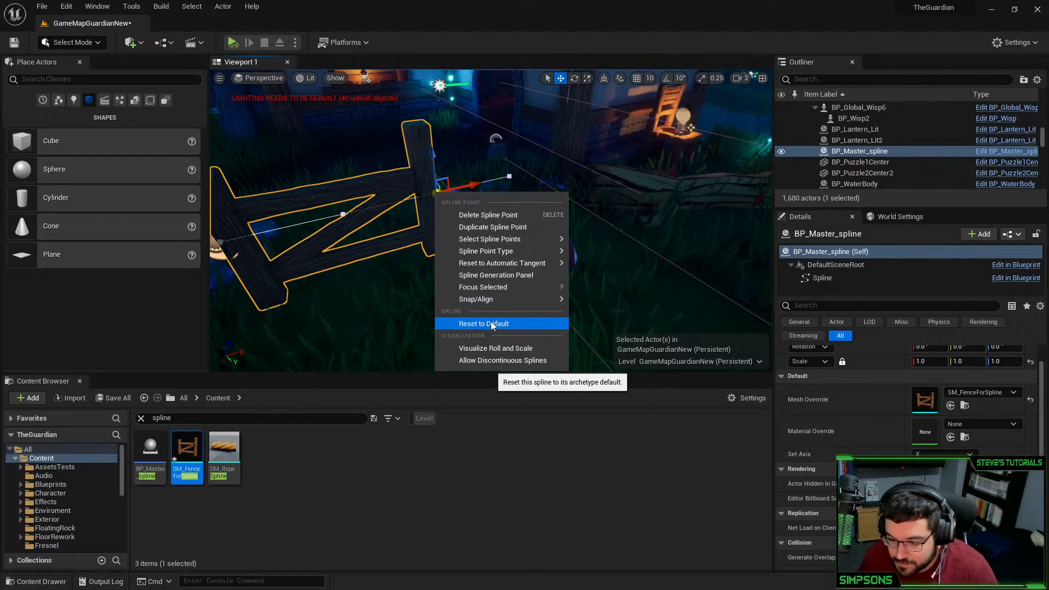
{"action": "left_click", "coordinate": [502, 275]}
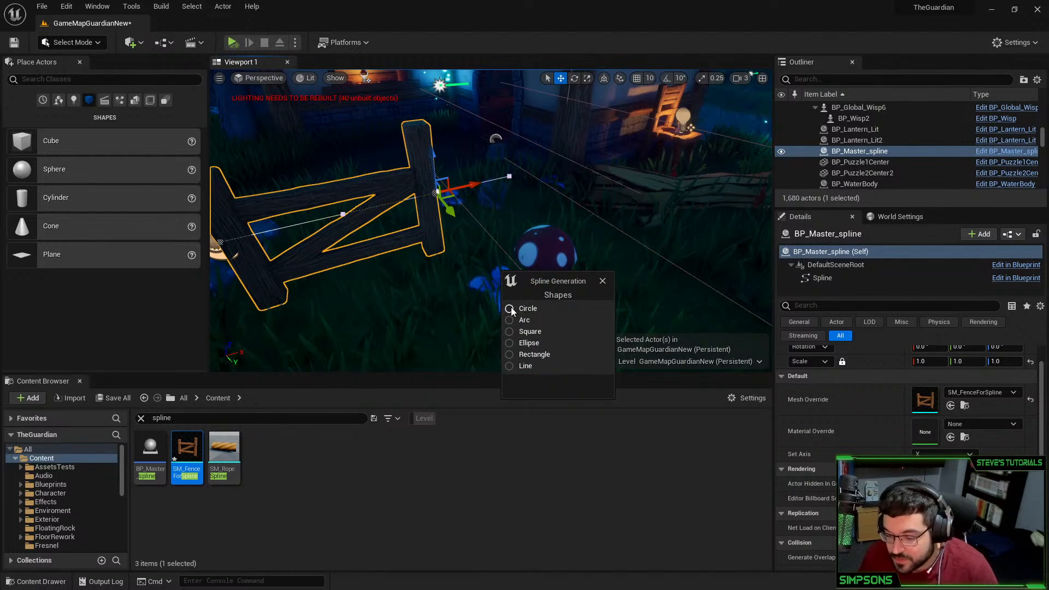
{"action": "left_click", "coordinate": [510, 320]}
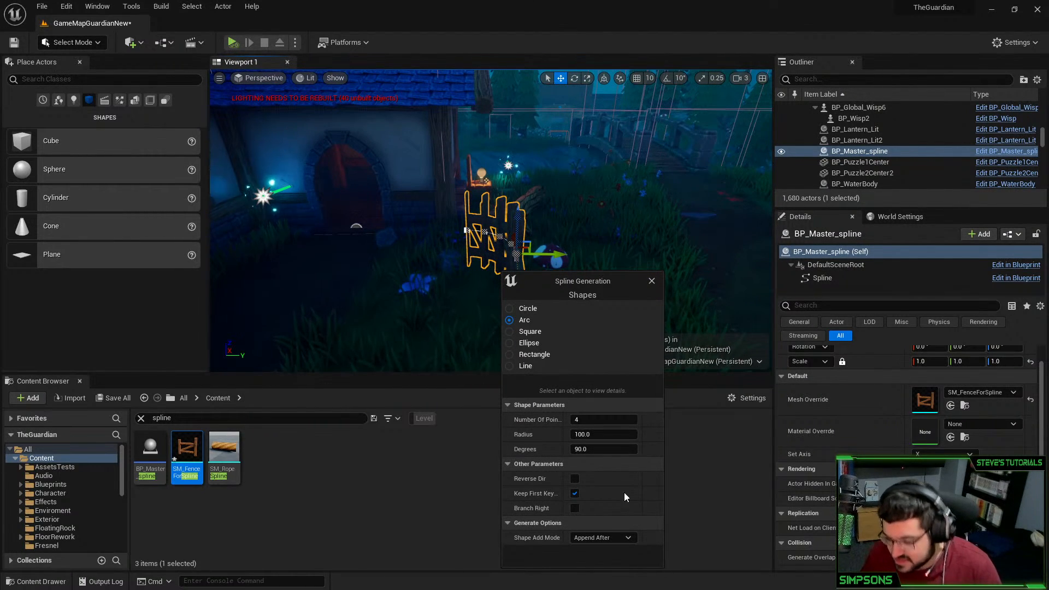
Make the generated arc branch right with a radius of about 909 and more points, and close the generation options
{"action": "left_click", "coordinate": [575, 507]}
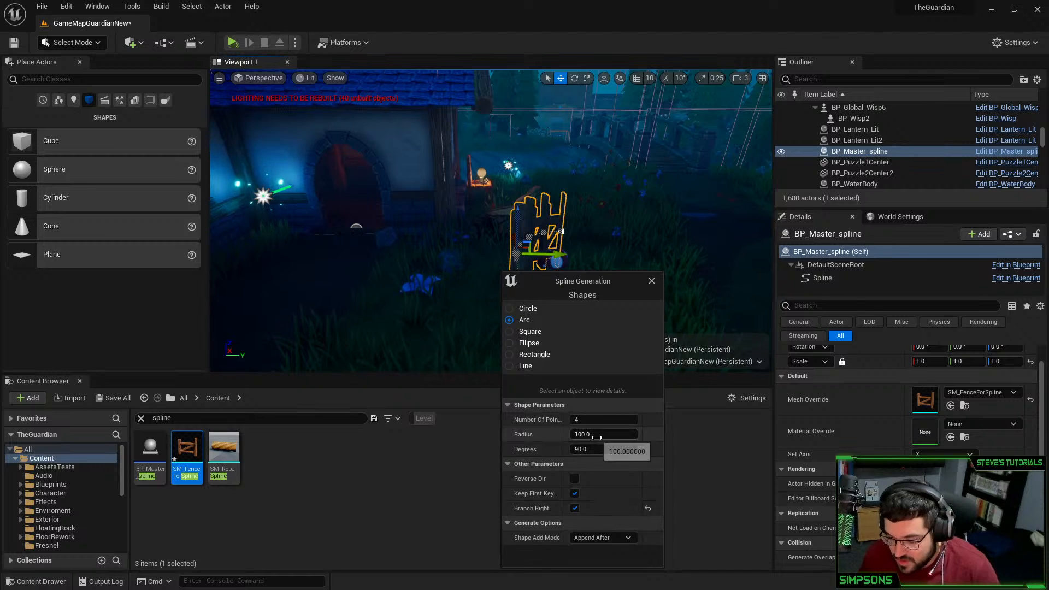
{"action": "left_click_drag", "start_coordinate": [601, 435], "coordinate": [649, 435]}
{"action": "right_click_drag", "start_coordinate": [470, 230], "coordinate": [366, 233]}
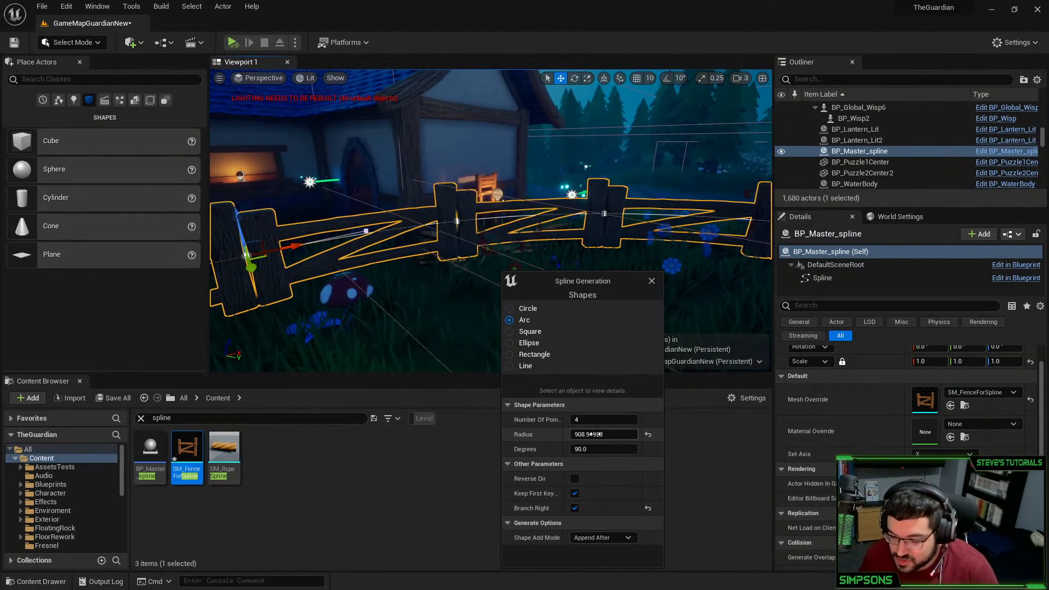
{"action": "left_click_drag", "start_coordinate": [593, 419], "coordinate": [609, 419]}
{"action": "right_click_drag", "start_coordinate": [520, 246], "coordinate": [552, 246]}
{"action": "right_click_drag", "start_coordinate": [500, 160], "coordinate": [310, 204]}
{"action": "key", "text": "Escape"}
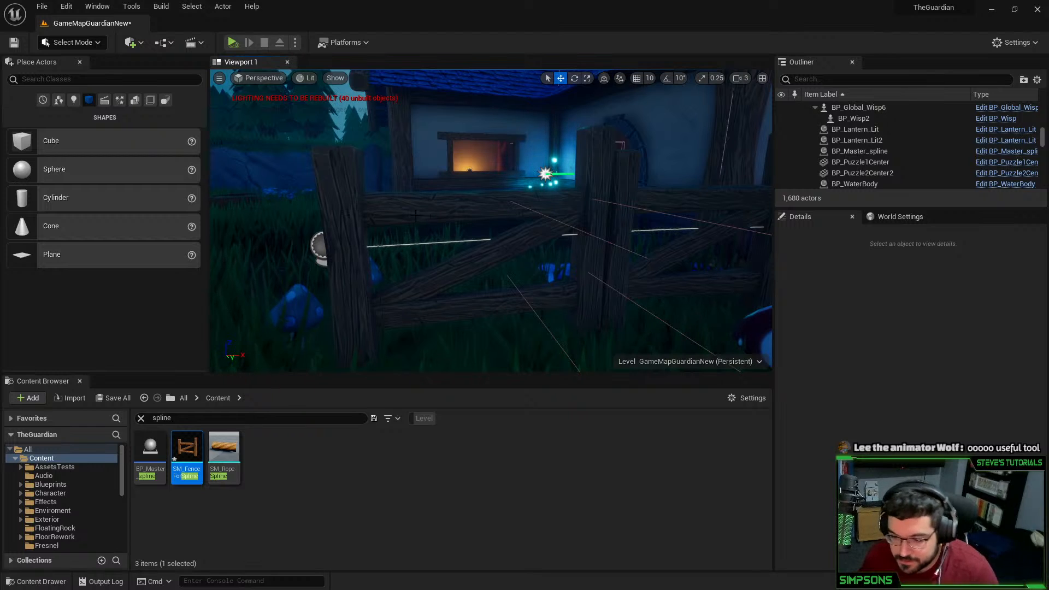
Delete the BP_Master_spline fence from the level
{"action": "left_click", "coordinate": [409, 247]}
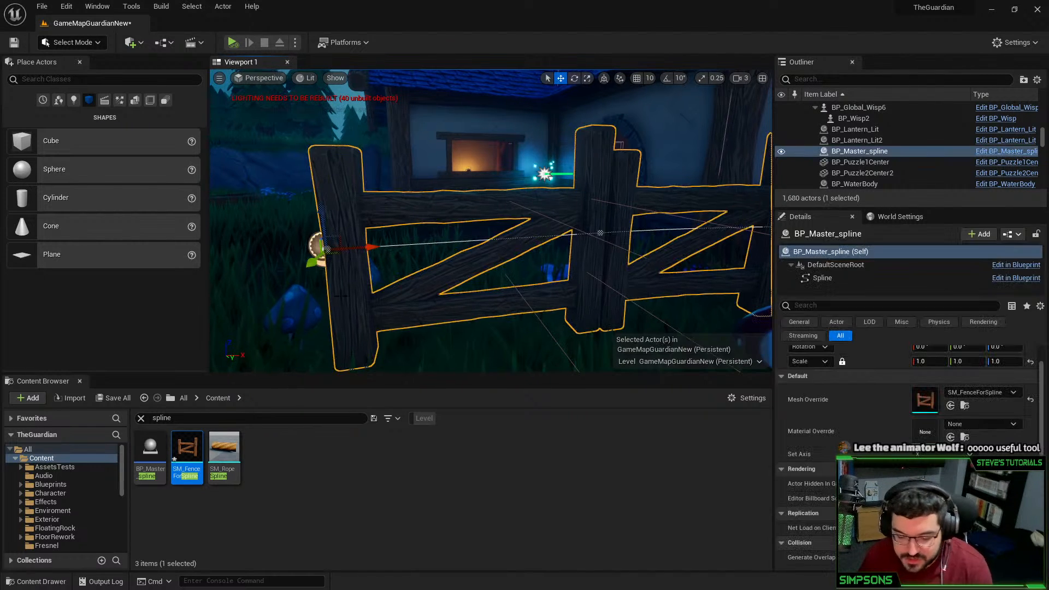
{"action": "key", "text": "Delete"}
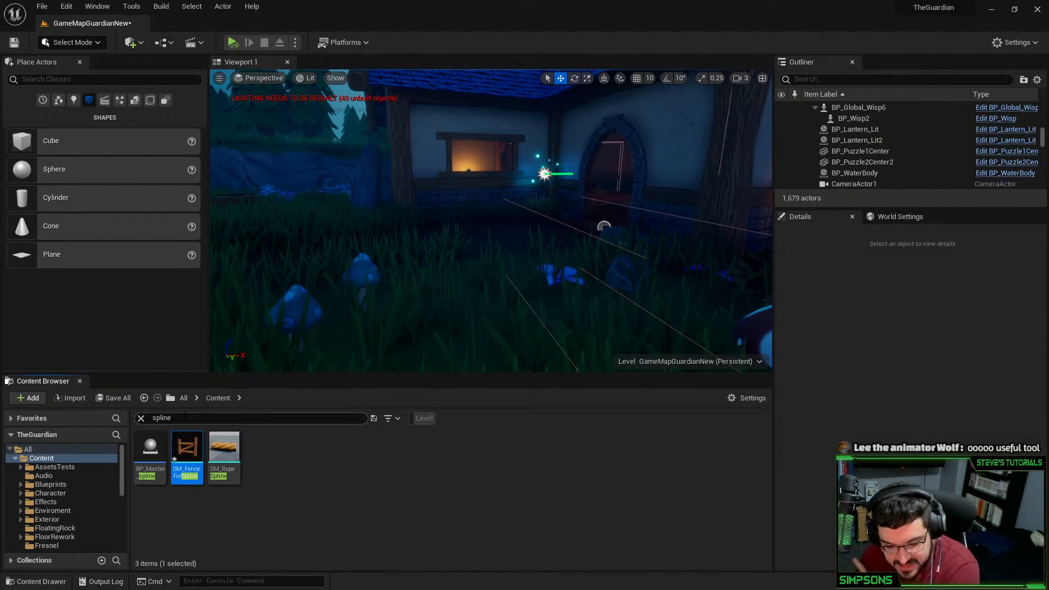
Search the content for "fence" and open BP_Fence_Var1 in its blueprint viewport
{"action": "left_click_drag", "start_coordinate": [180, 419], "coordinate": [152, 418]}
{"action": "type", "text": "fen"}
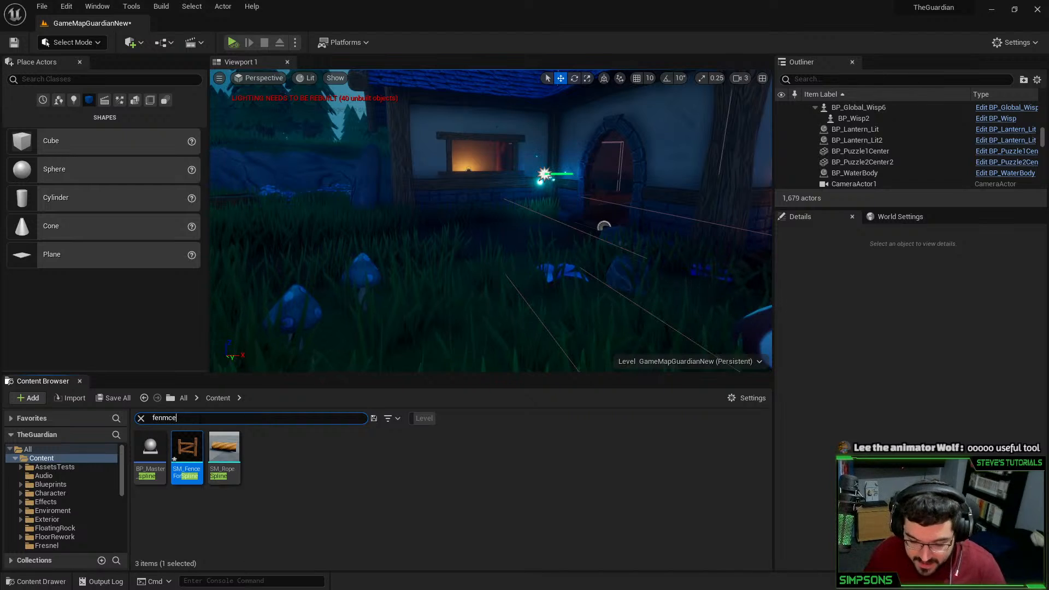
{"action": "type", "text": "ce"}
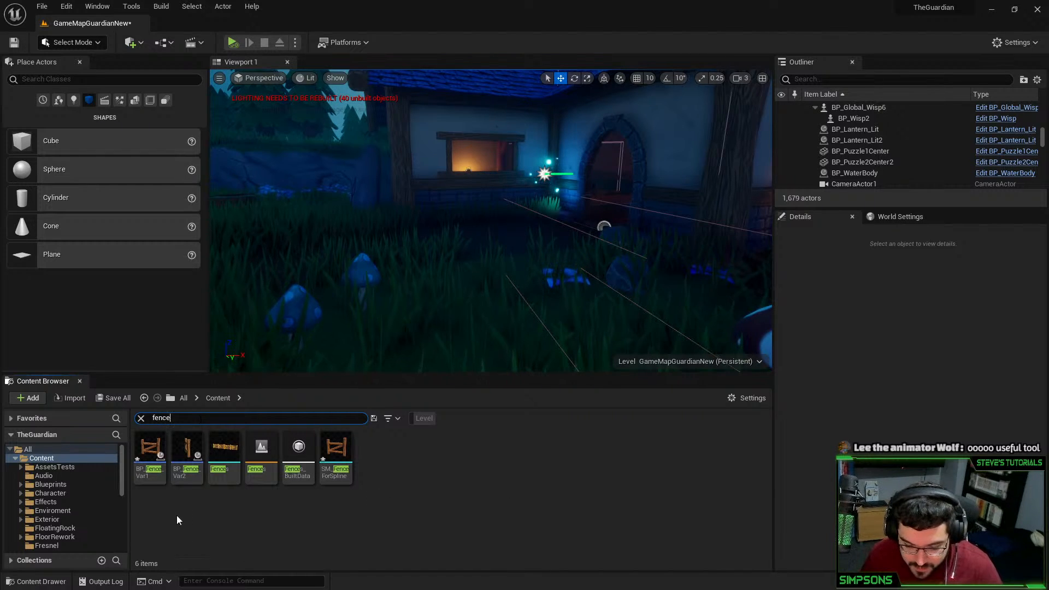
{"action": "double_click", "coordinate": [147, 465]}
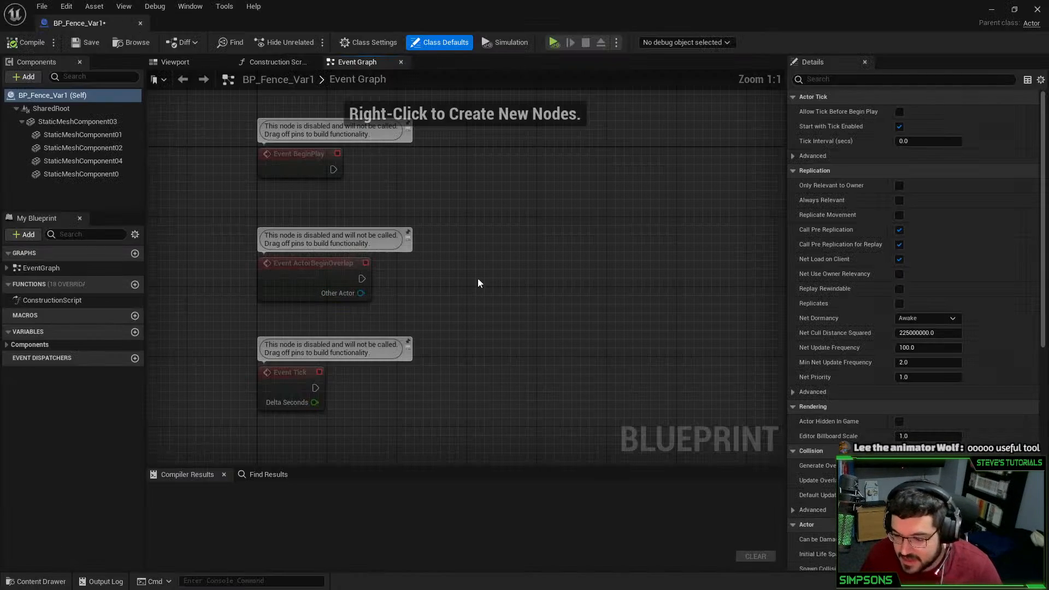
{"action": "left_click", "coordinate": [186, 61]}
{"action": "left_click_drag", "start_coordinate": [535, 219], "coordinate": [571, 216]}
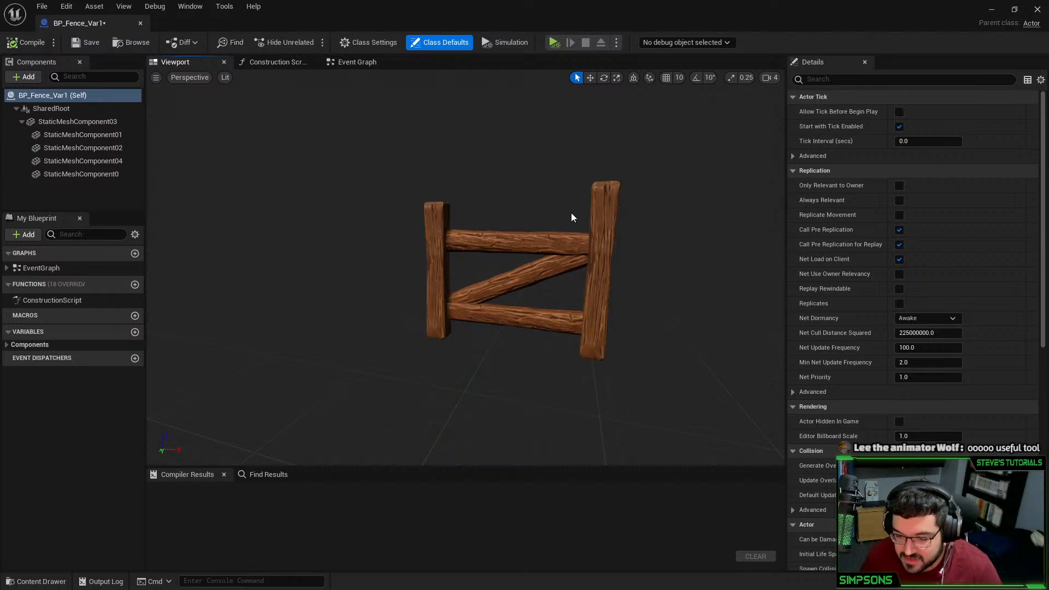
Delete the shorter end post, StaticMeshComponent01, from the fence blueprint
{"action": "left_click", "coordinate": [54, 121]}
{"action": "left_click", "coordinate": [428, 213]}
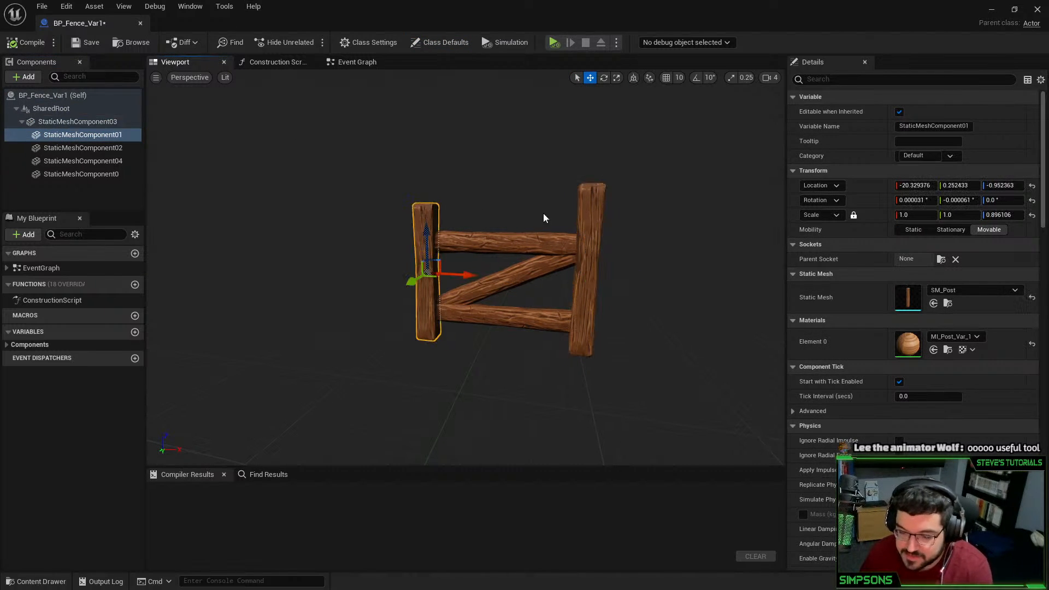
{"action": "key", "text": "Delete"}
{"action": "mouse_move", "coordinate": [624, 271]}
{"action": "left_mouse_down"}
{"action": "mouse_move", "coordinate": [469, 271]}
{"action": "mouse_move", "coordinate": [621, 269]}
{"action": "left_mouse_up"}
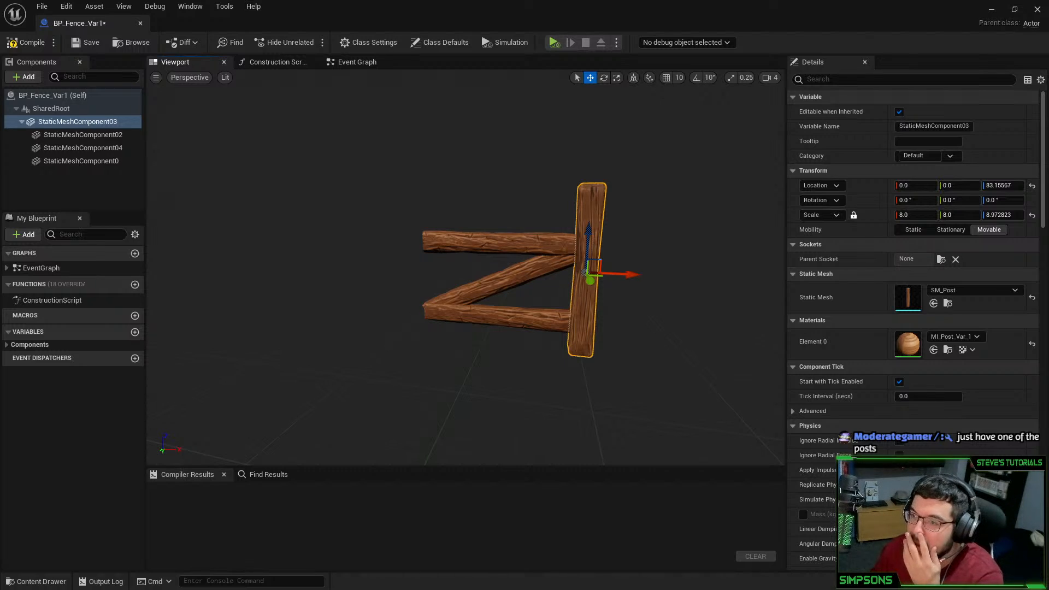
Switch to Google Chrome and preview the first image result of the "grass texture" search
{"action": "key", "text": "alt+Tab"}
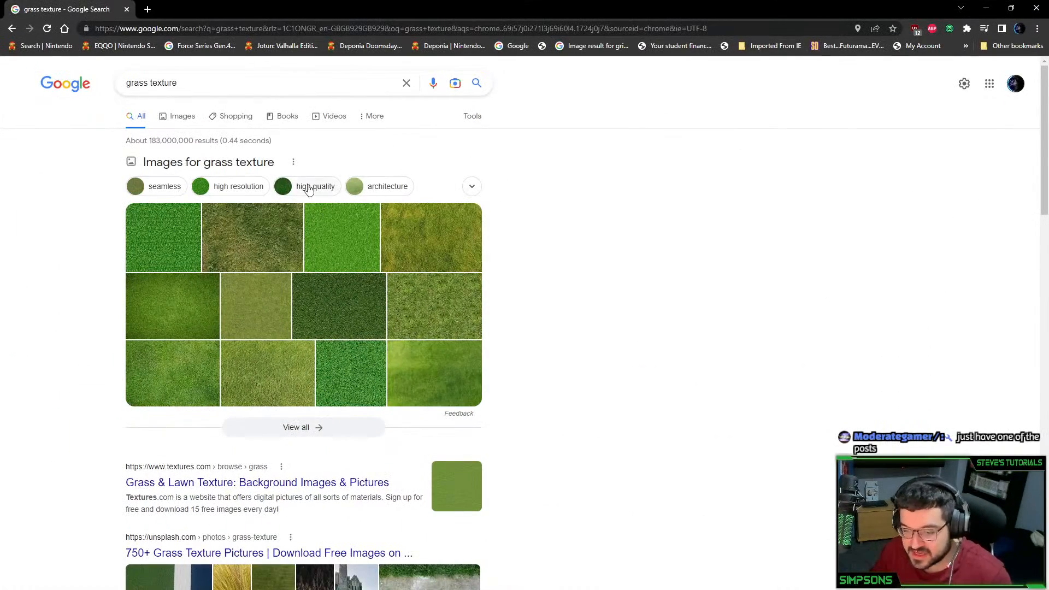
{"action": "left_click", "coordinate": [175, 250]}
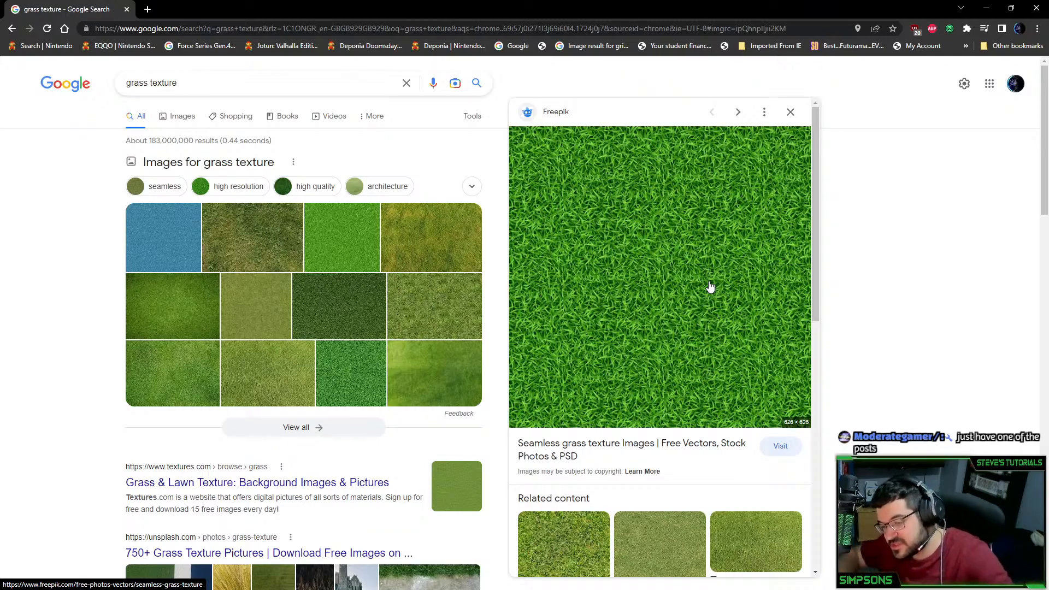
Preview the Free Stock Textures grass image in the image results, and search images for "grass texture seamless"
{"action": "left_click", "coordinate": [174, 124]}
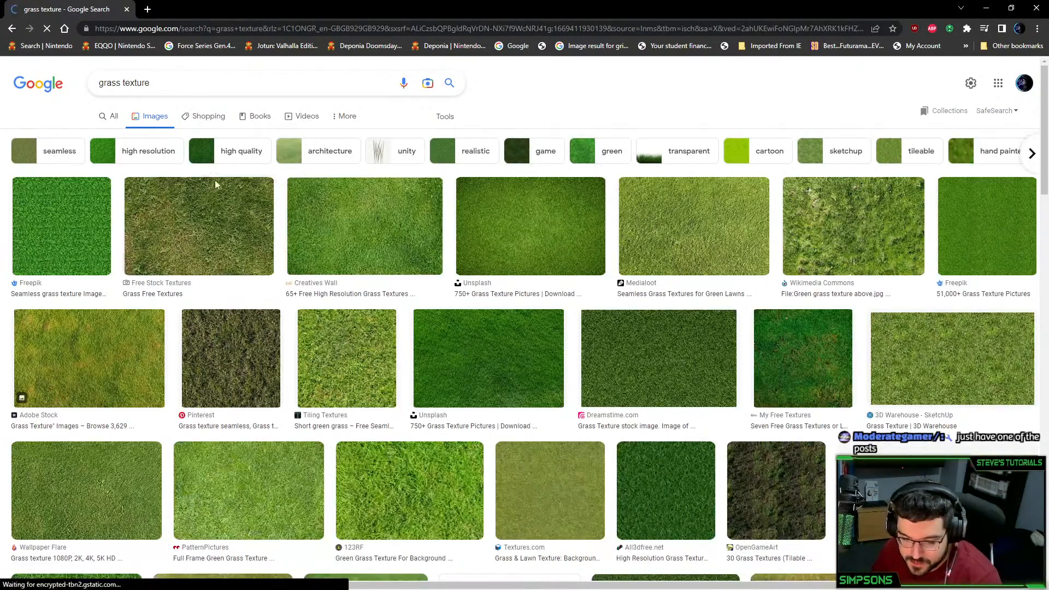
{"action": "left_click", "coordinate": [210, 230]}
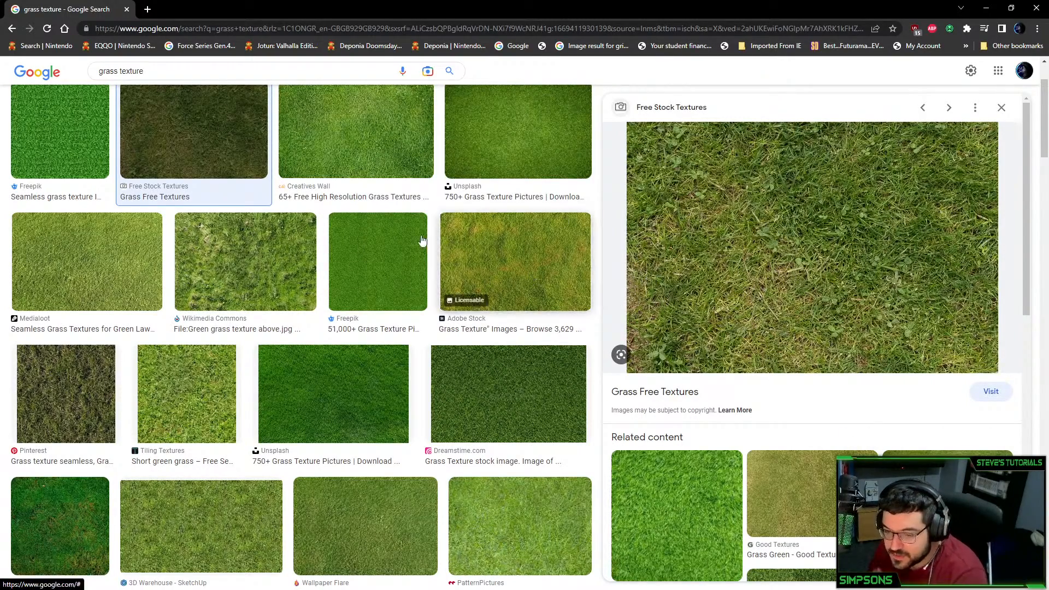
{"action": "scroll", "coordinate": [438, 262], "scroll_direction": "up", "scroll_amount": 2}
{"action": "left_click", "coordinate": [171, 83]}
{"action": "type", "text": "seamless"}
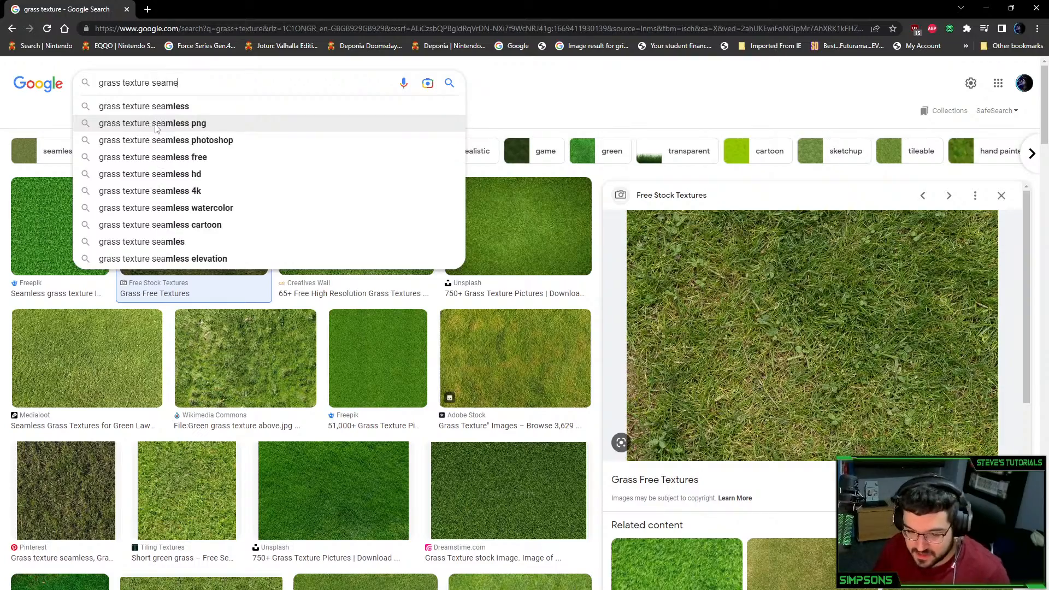
{"action": "key", "text": "Return"}
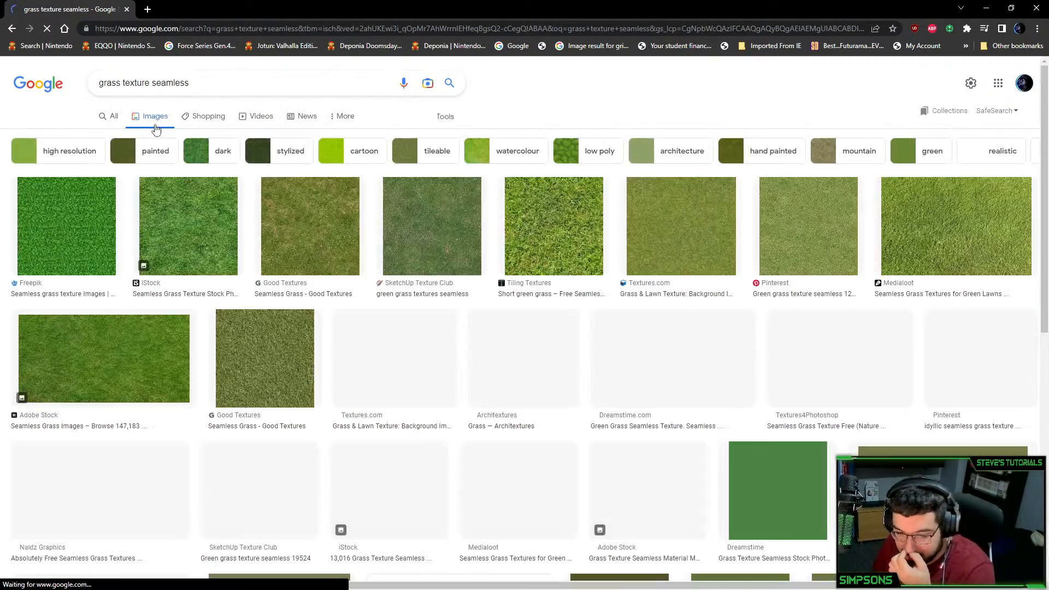
Browse the seamless grass image results, previewing the Architextures, SketchUp Texture Club and Adobe Stock textures
{"action": "left_click", "coordinate": [541, 352]}
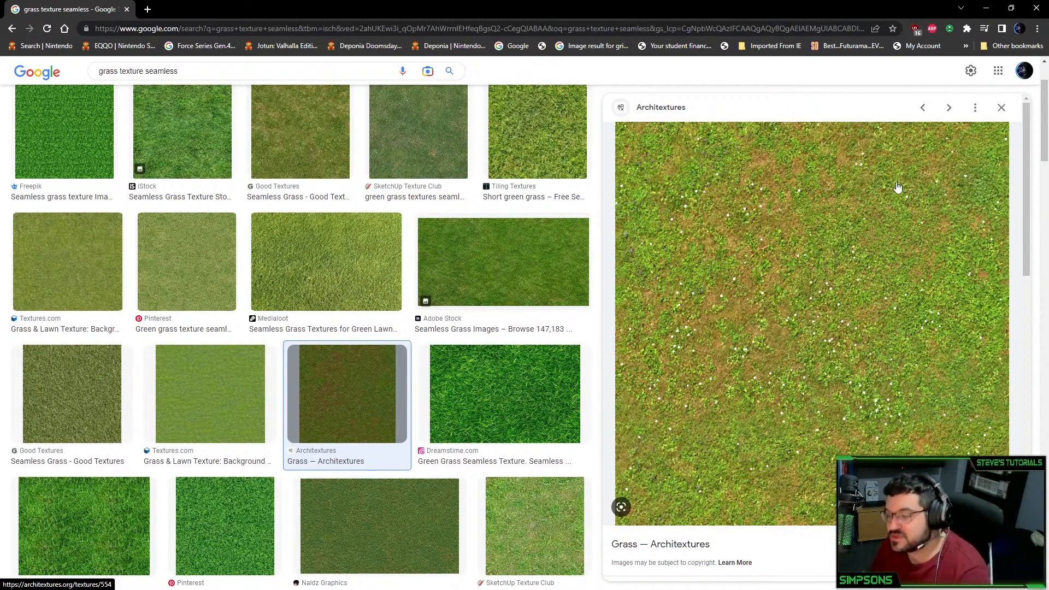
{"action": "scroll", "coordinate": [432, 445], "scroll_direction": "down", "scroll_amount": 4}
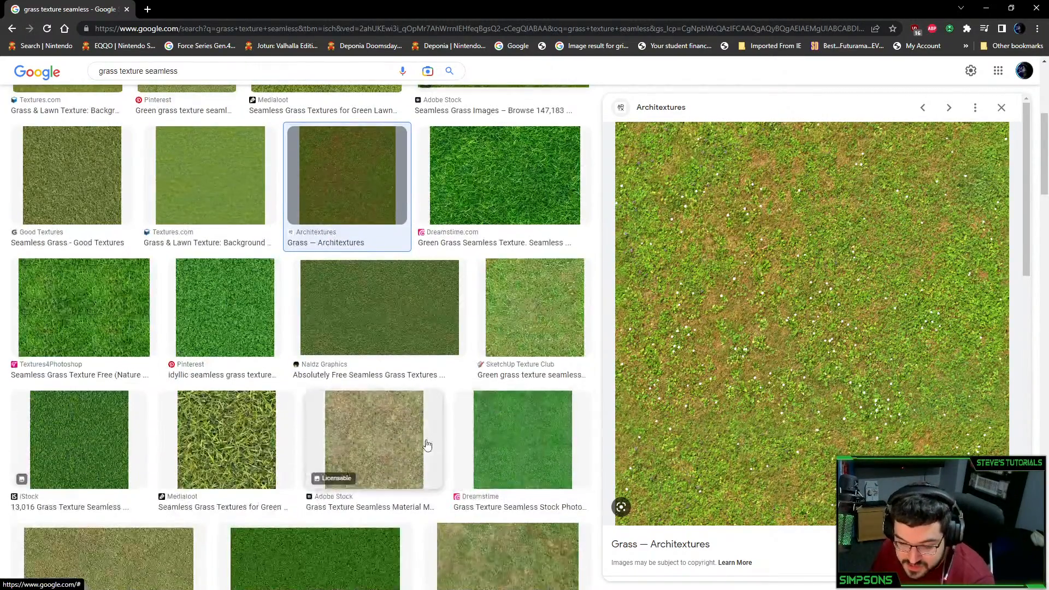
{"action": "scroll", "coordinate": [429, 432], "scroll_direction": "down", "scroll_amount": 3}
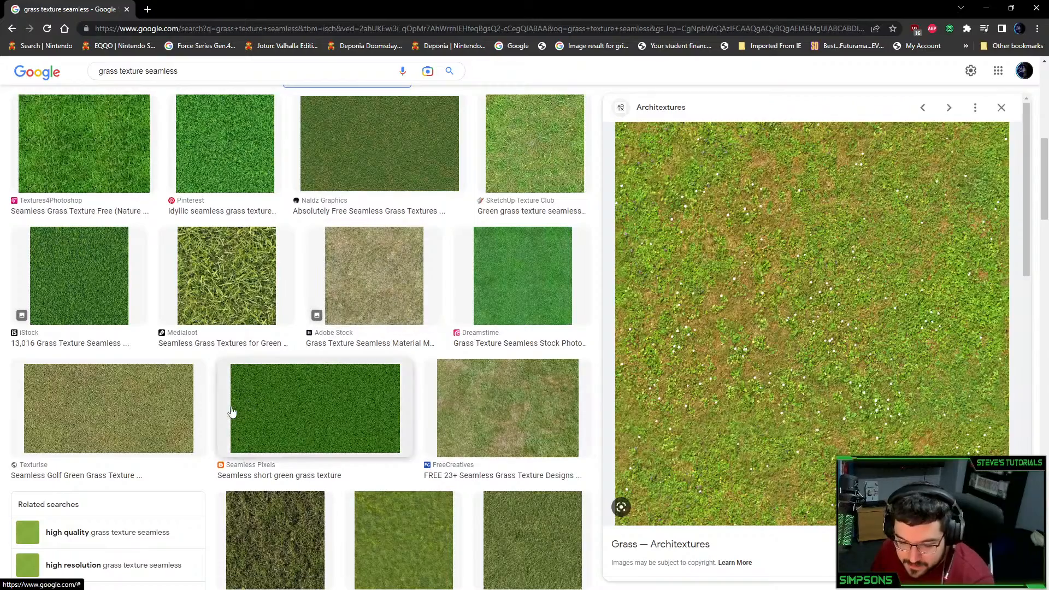
{"action": "scroll", "coordinate": [232, 412], "scroll_direction": "down", "scroll_amount": 3}
{"action": "scroll", "coordinate": [331, 426], "scroll_direction": "down", "scroll_amount": 2}
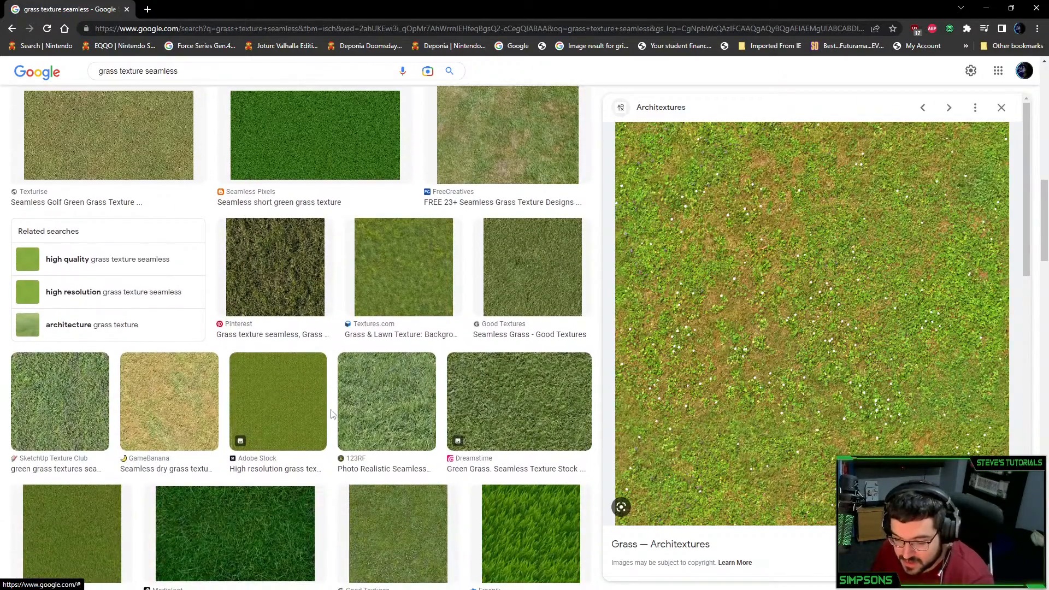
{"action": "scroll", "coordinate": [330, 416], "scroll_direction": "down", "scroll_amount": 5}
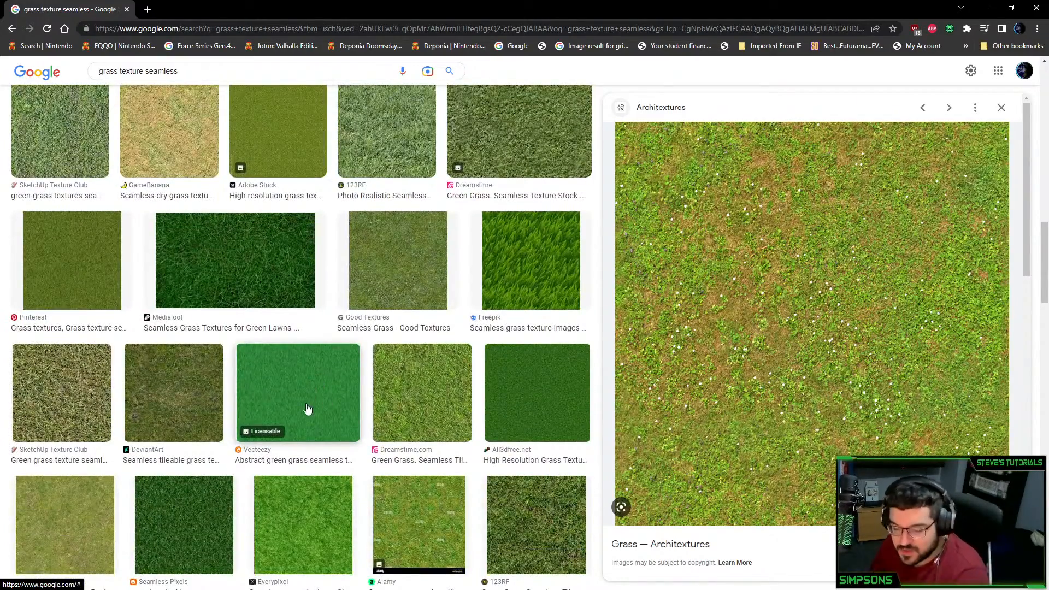
{"action": "scroll", "coordinate": [309, 415], "scroll_direction": "down", "scroll_amount": 9}
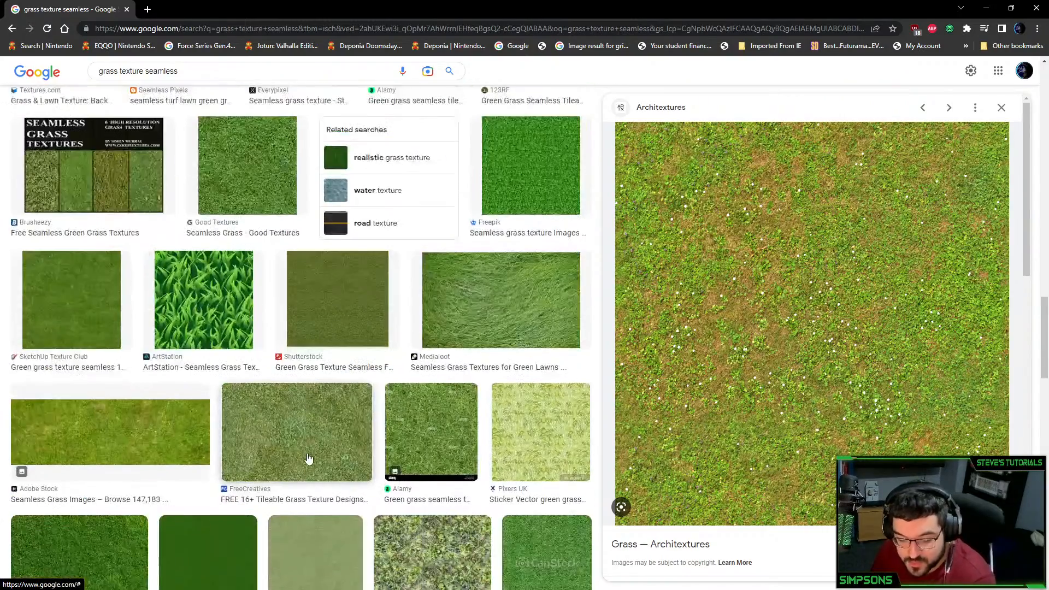
{"action": "left_click", "coordinate": [77, 336]}
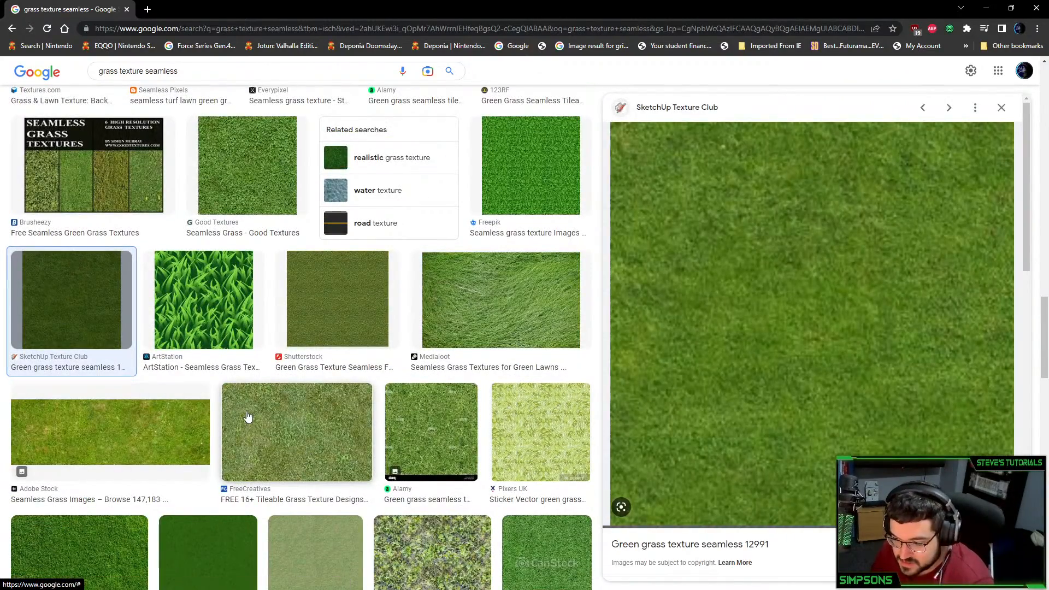
{"action": "scroll", "coordinate": [248, 416], "scroll_direction": "down", "scroll_amount": 3}
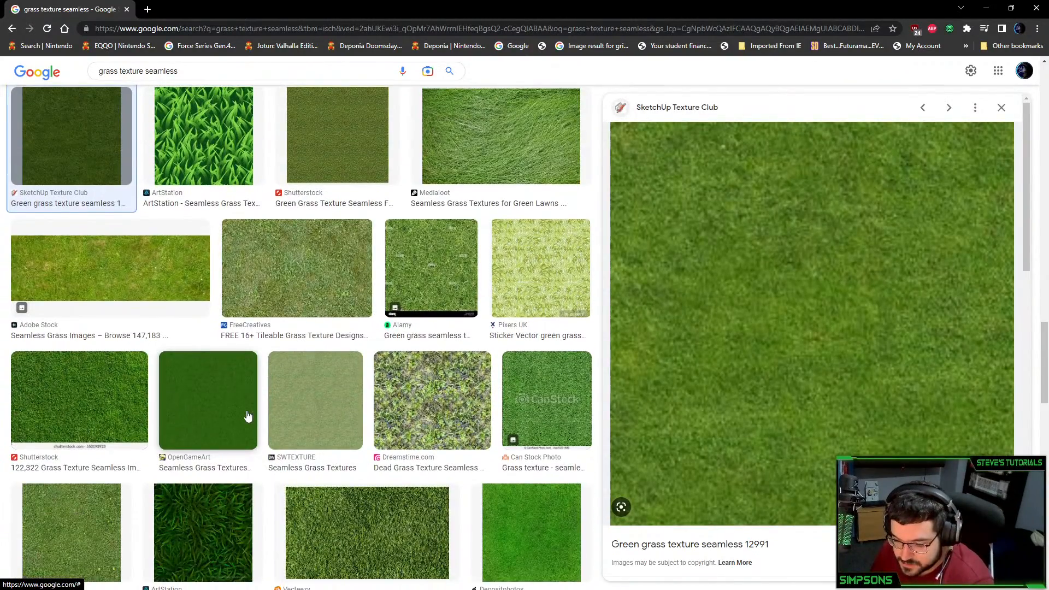
{"action": "left_click", "coordinate": [129, 290]}
{"action": "scroll", "coordinate": [221, 372], "scroll_direction": "down", "scroll_amount": 8}
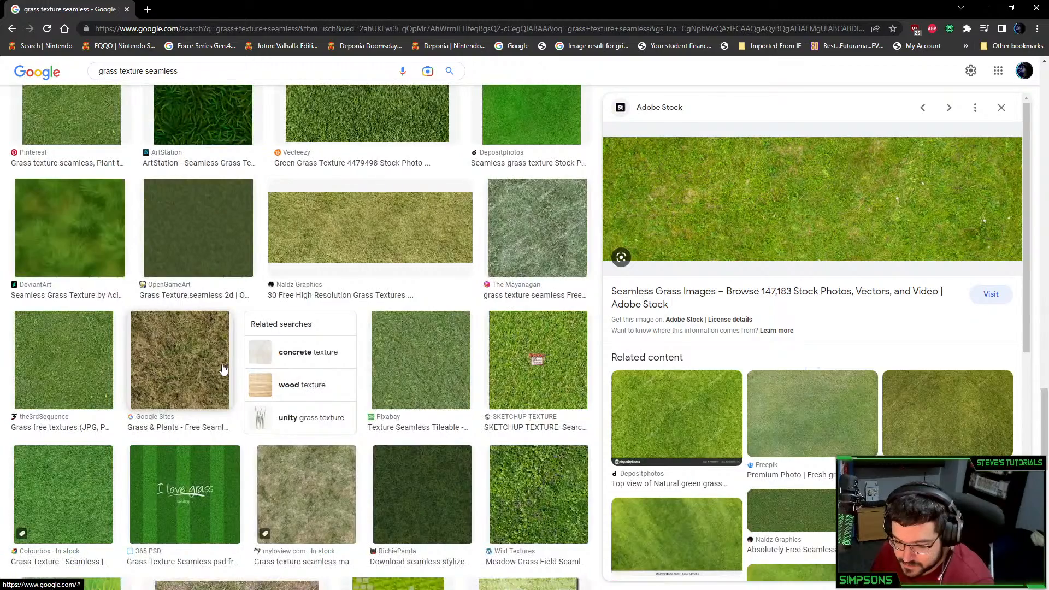
Shorten the image search to "grass texture" and preview the Free Stock Textures grass image
{"action": "scroll", "coordinate": [220, 351], "scroll_direction": "up", "scroll_amount": 20}
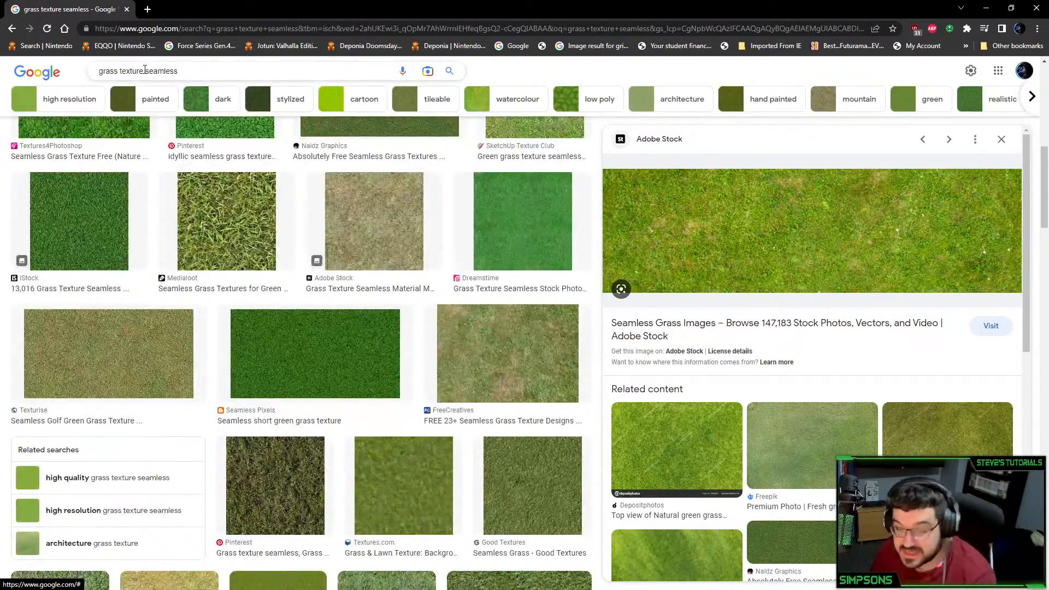
{"action": "left_click_drag", "start_coordinate": [144, 71], "coordinate": [276, 99]}
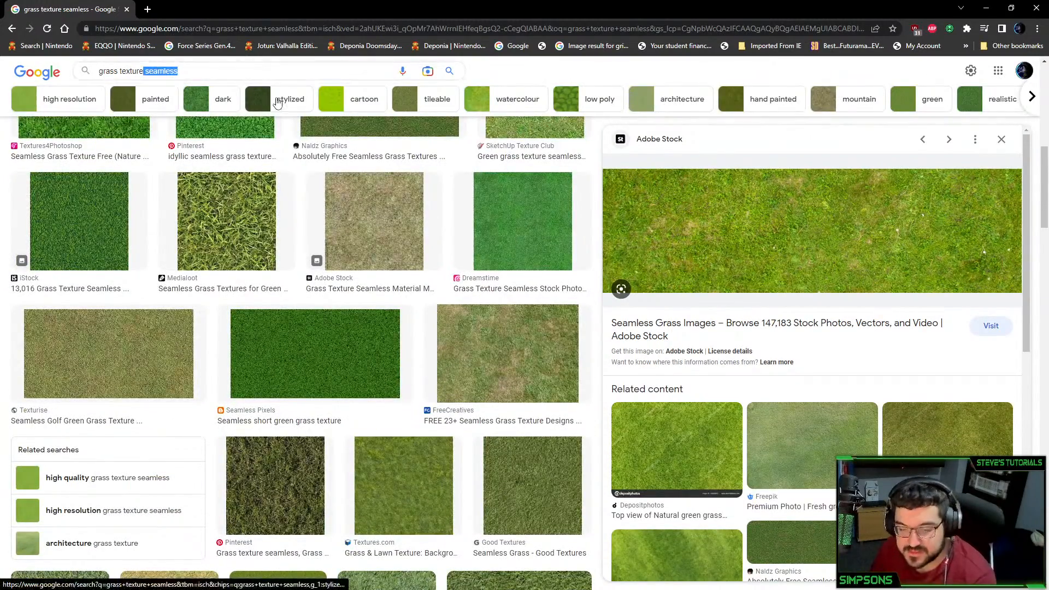
{"action": "key", "text": "BackSpace"}
{"action": "key", "text": "Return"}
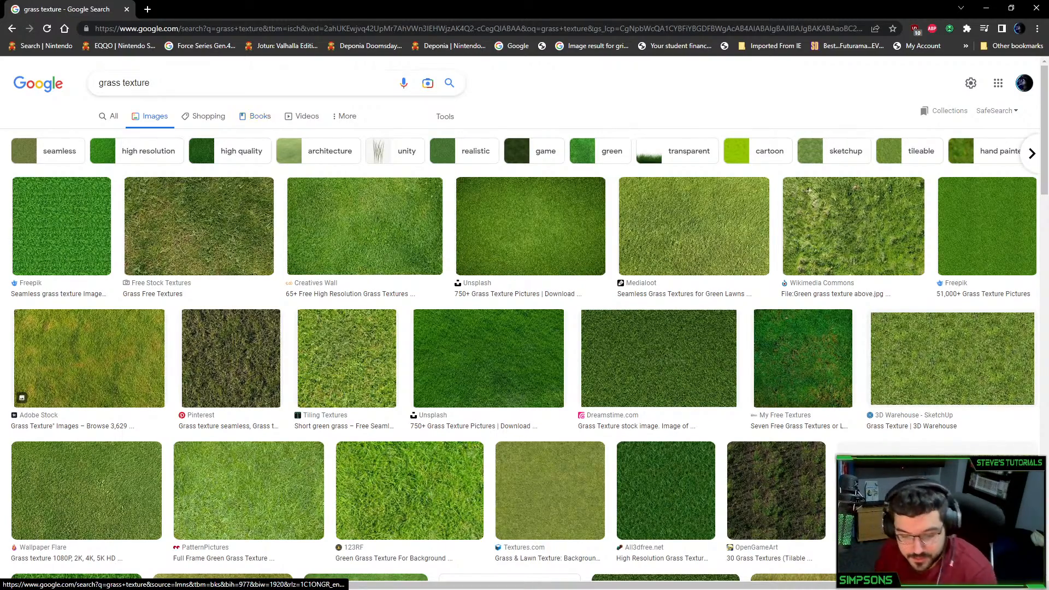
{"action": "left_click", "coordinate": [200, 230]}
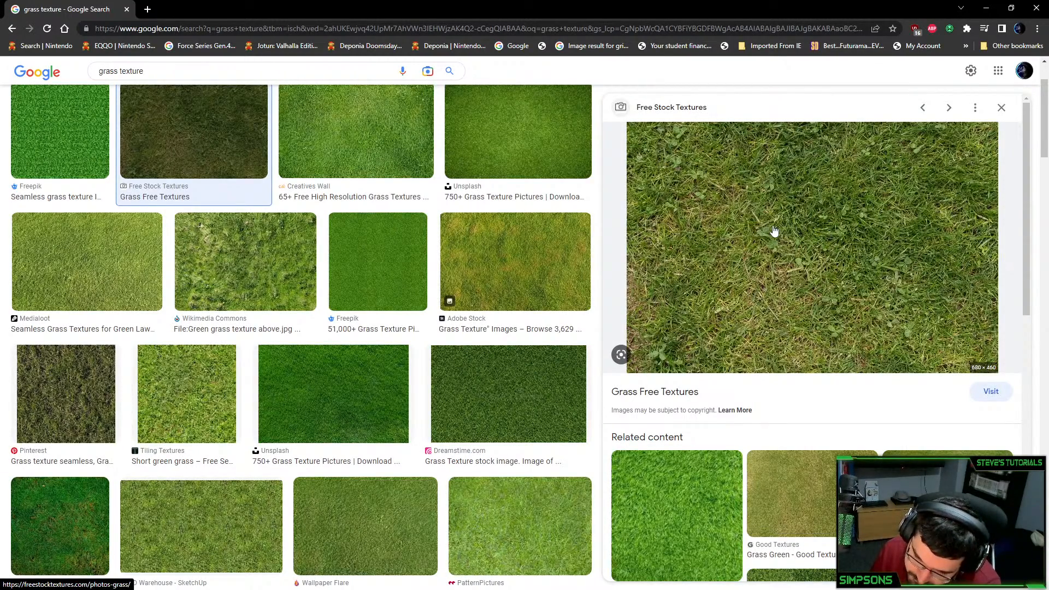
Search images for "grass texture tileable"
{"action": "scroll", "coordinate": [328, 219], "scroll_direction": "up", "scroll_amount": 2}
{"action": "left_click", "coordinate": [140, 92]}
{"action": "type", "text": "tu"}
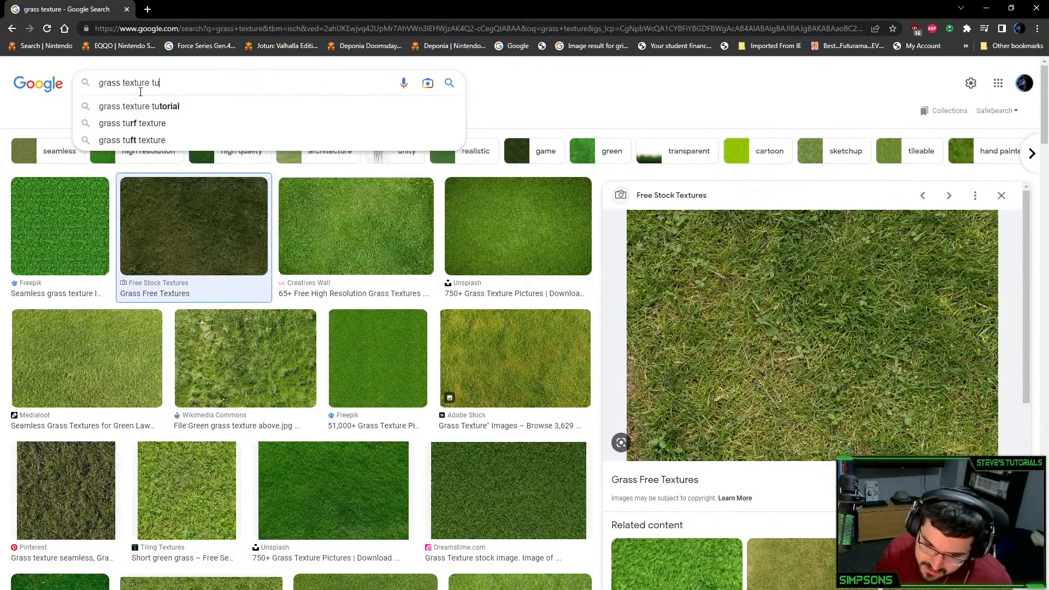
{"action": "key", "text": "BackSpace"}
{"action": "type", "text": "ileable"}
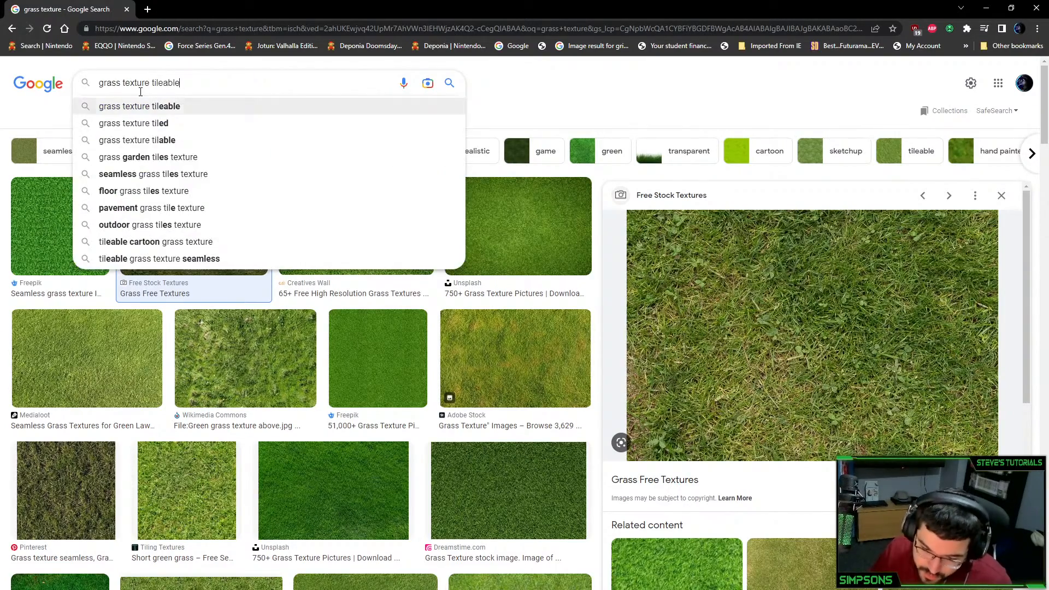
{"action": "key", "text": "Return"}
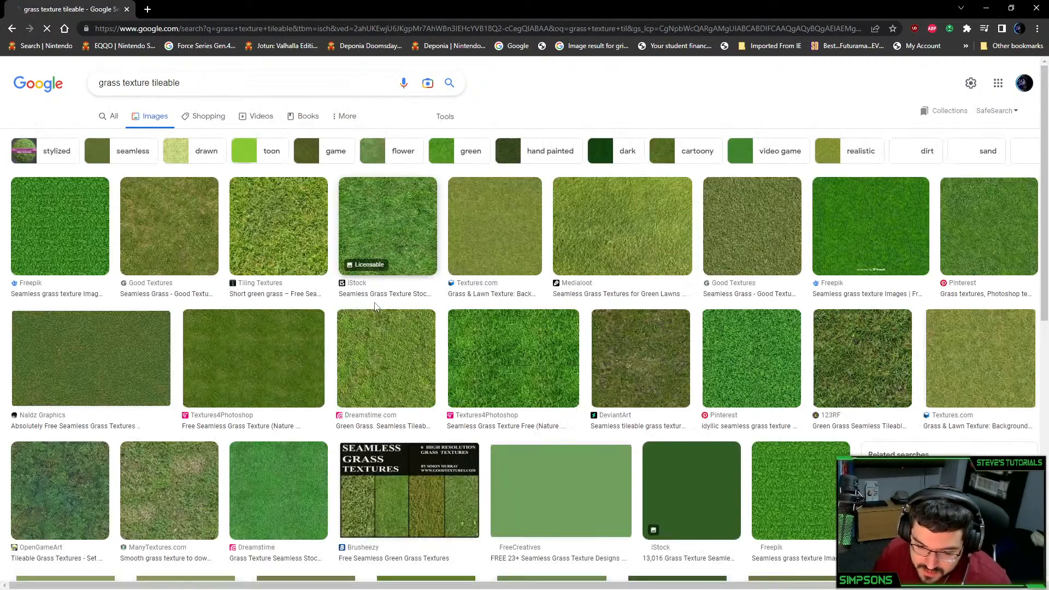
Compare tileable grass candidates from Tiling Textures, Good Textures, Medialoot, Textures4Photoshop and Pinterest in the image preview
{"action": "left_click", "coordinate": [263, 241]}
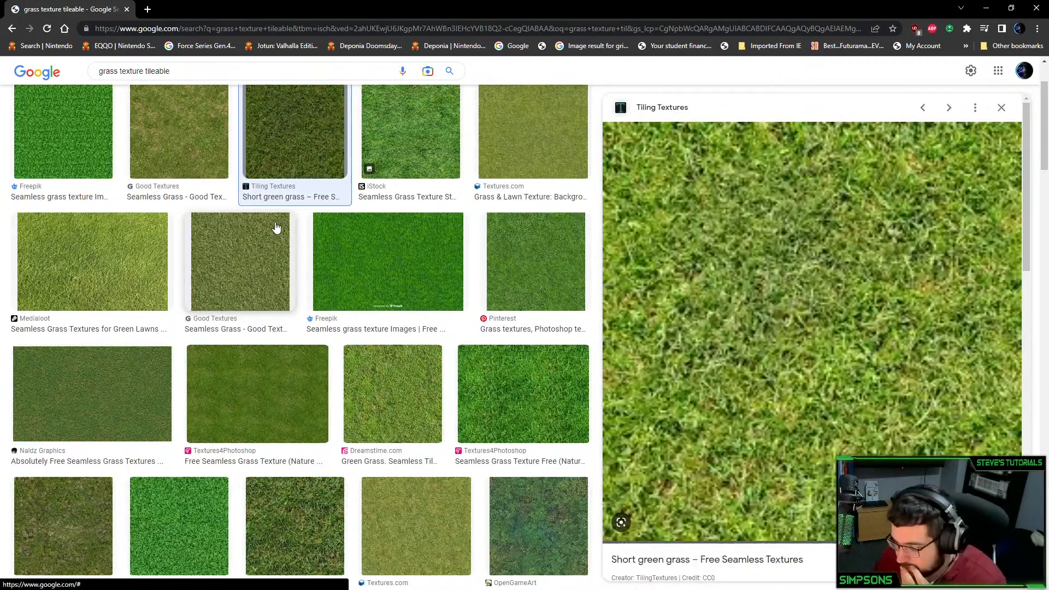
{"action": "left_click", "coordinate": [552, 298]}
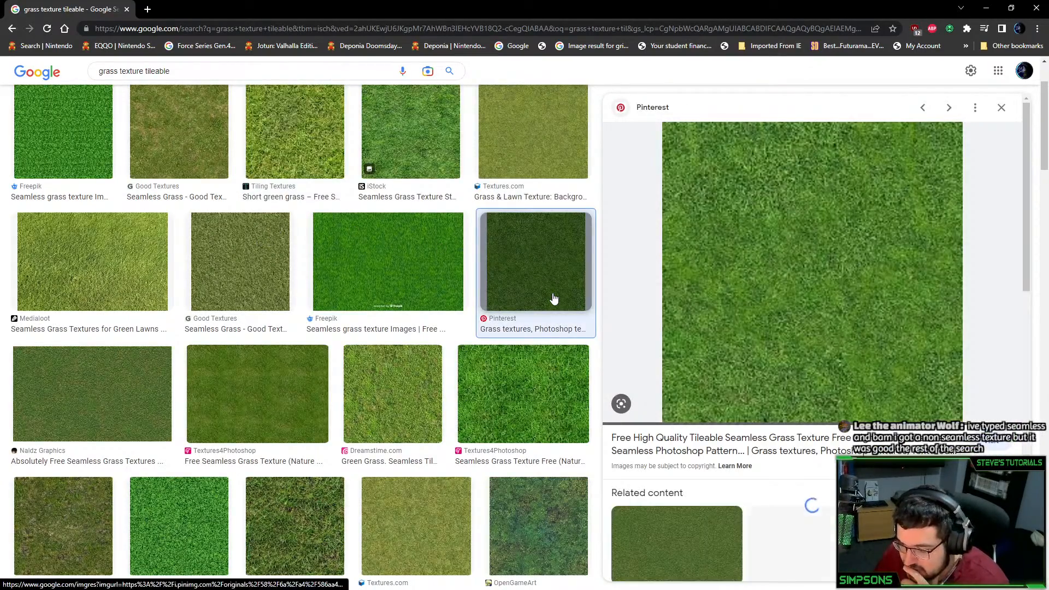
{"action": "left_click", "coordinate": [523, 174]}
{"action": "left_click", "coordinate": [234, 265]}
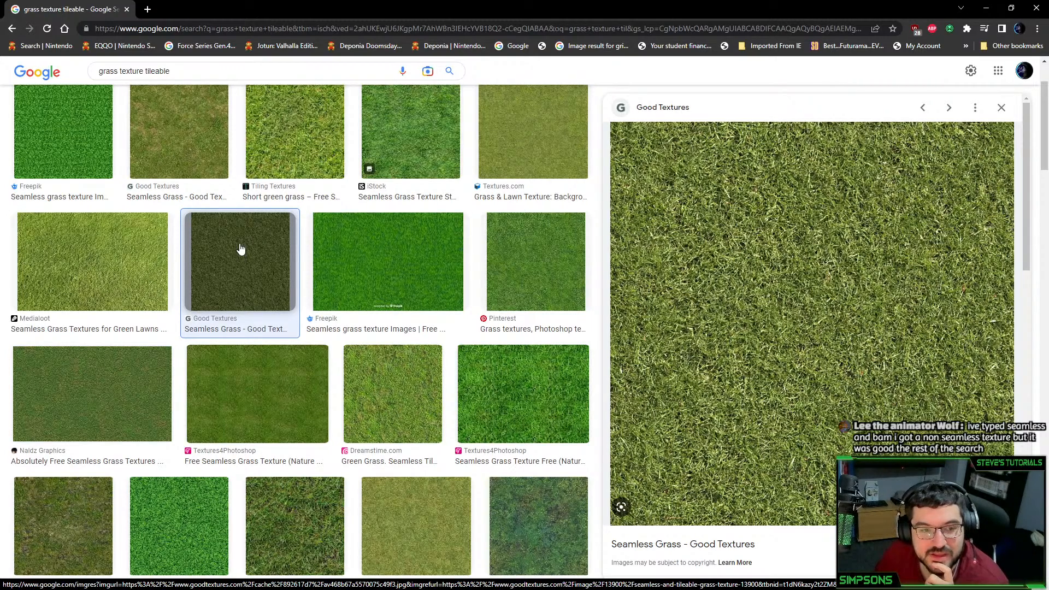
{"action": "left_click", "coordinate": [153, 251]}
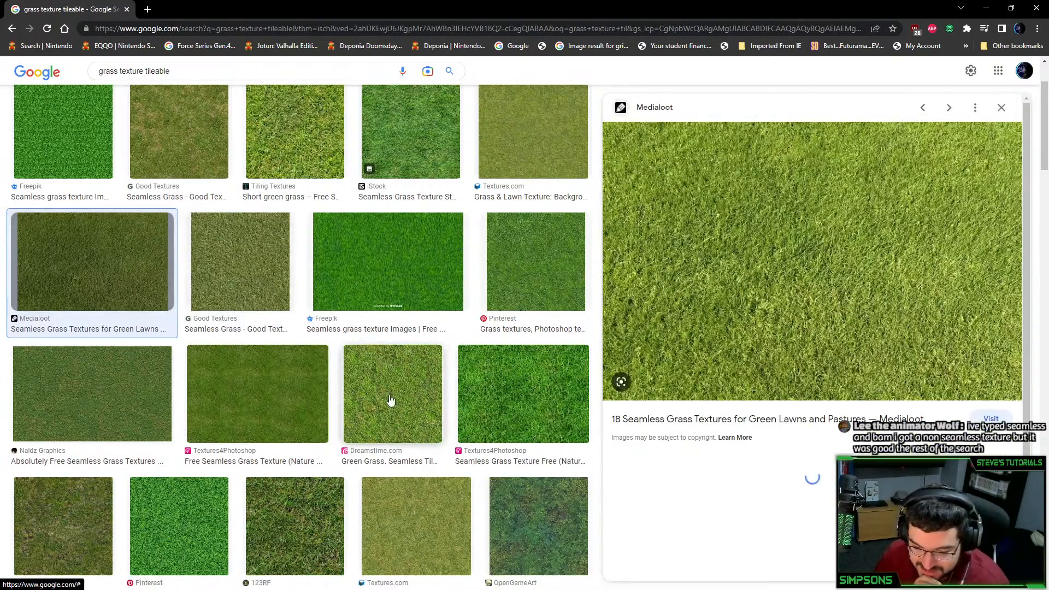
{"action": "left_click", "coordinate": [394, 402]}
{"action": "left_click", "coordinate": [483, 414]}
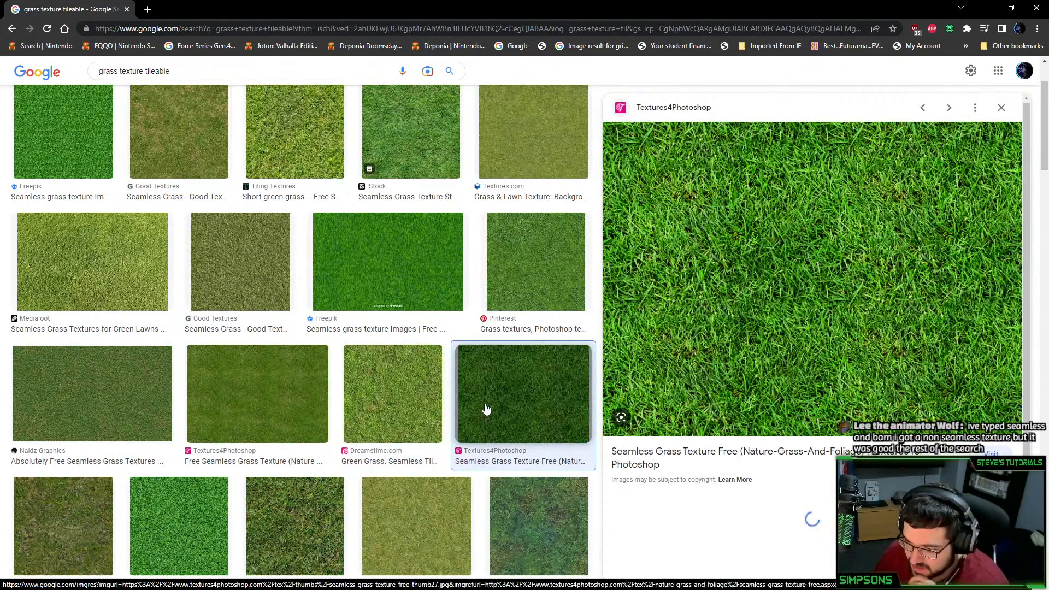
{"action": "left_click", "coordinate": [462, 285]}
{"action": "left_click", "coordinate": [504, 282]}
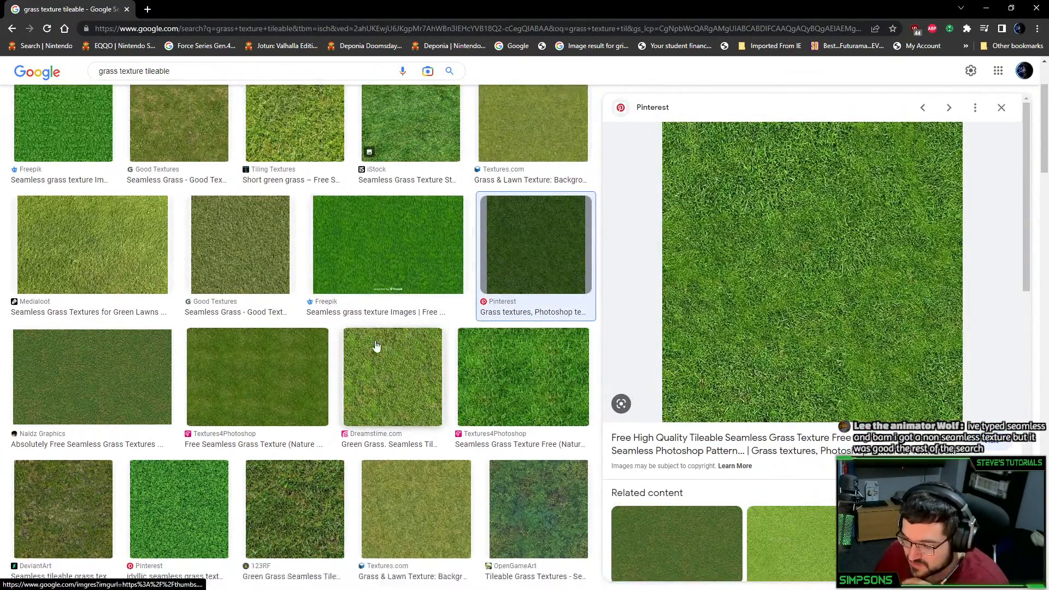
Preview more tileable grass results, including the Dreamstime, darker Textures4Photoshop, Naldz Graphics and 123RF images
{"action": "scroll", "coordinate": [375, 347], "scroll_direction": "down", "scroll_amount": 2}
{"action": "left_click", "coordinate": [403, 391]}
{"action": "left_click", "coordinate": [263, 322]}
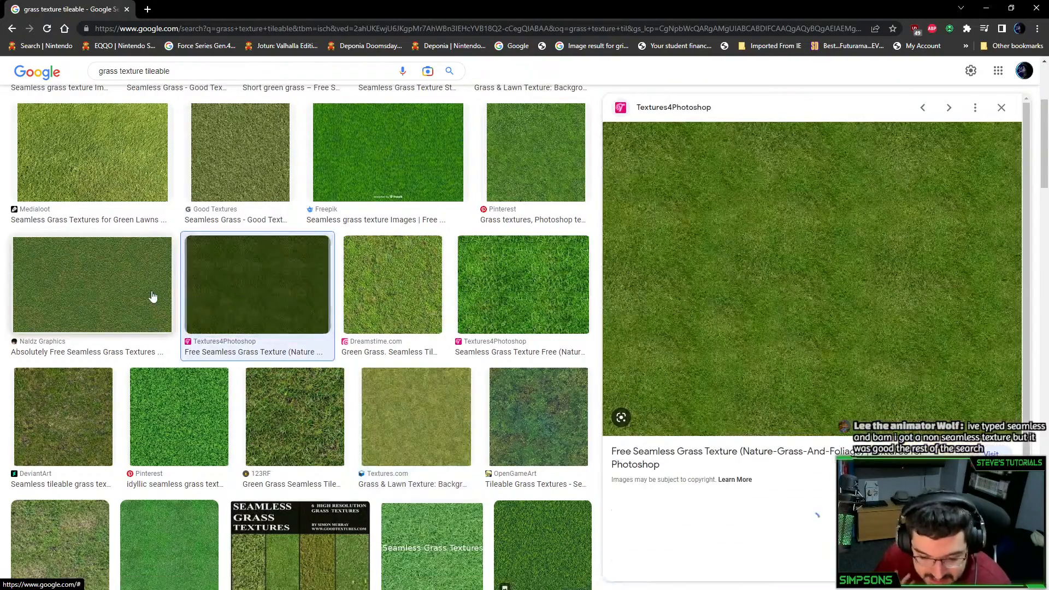
{"action": "left_click", "coordinate": [99, 286]}
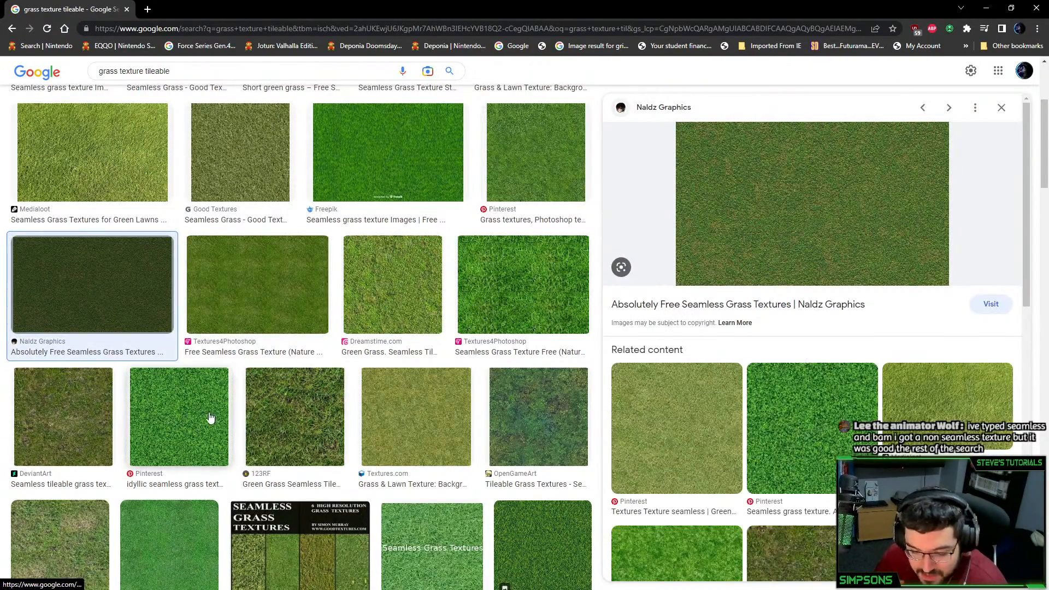
{"action": "left_click", "coordinate": [282, 435]}
Preview the DeviantArt and Freepik tileable grass textures and transfer each image out of the browser window
{"action": "left_click", "coordinate": [55, 421]}
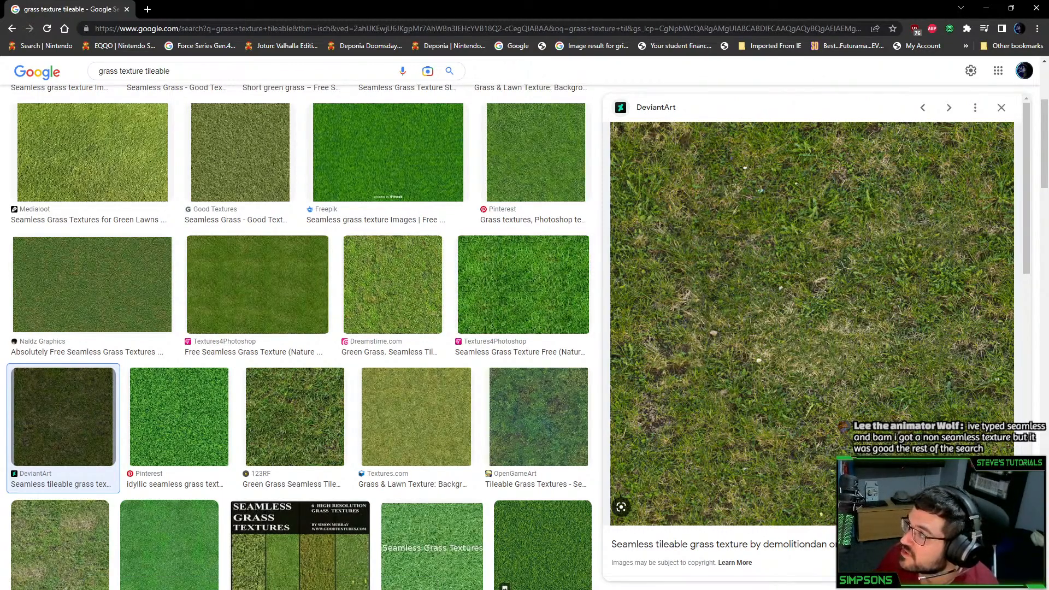
{"action": "left_click_drag", "start_coordinate": [681, 374], "coordinate": [0, 350]}
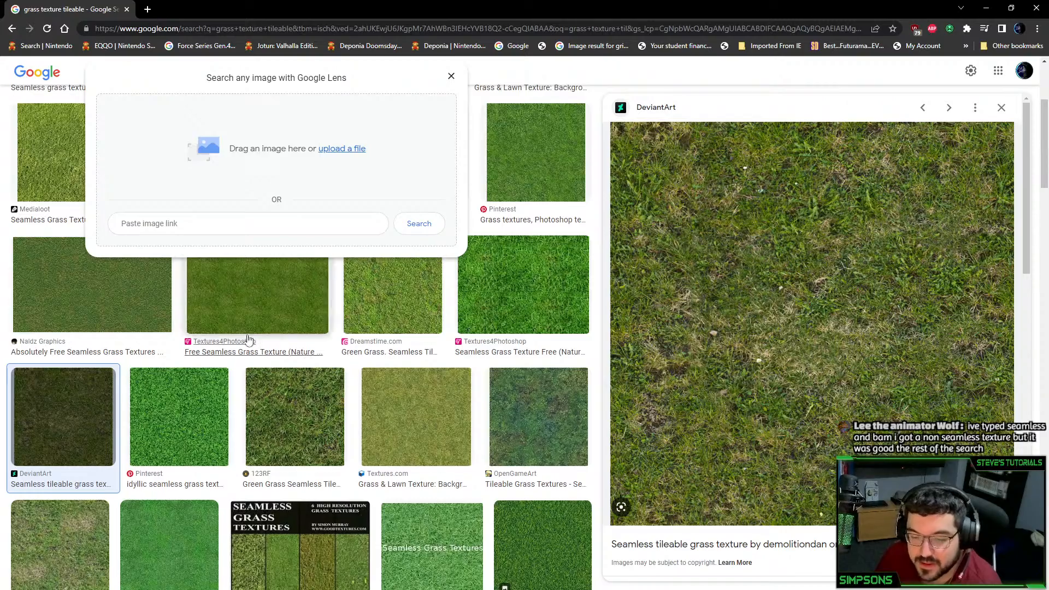
{"action": "scroll", "coordinate": [89, 299], "scroll_direction": "up", "scroll_amount": 4}
{"action": "left_click", "coordinate": [90, 299]}
{"action": "left_click_drag", "start_coordinate": [680, 287], "coordinate": [0, 339]}
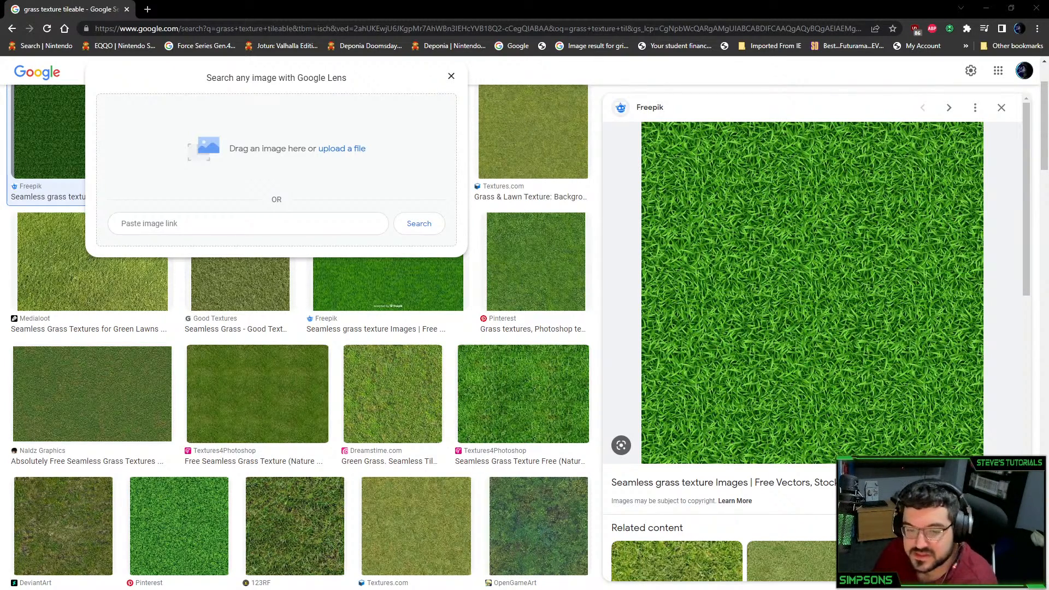
Switch to the Unreal level editor and create a folder named Lesson in the Content directory
{"action": "key", "text": "alt+Tab"}
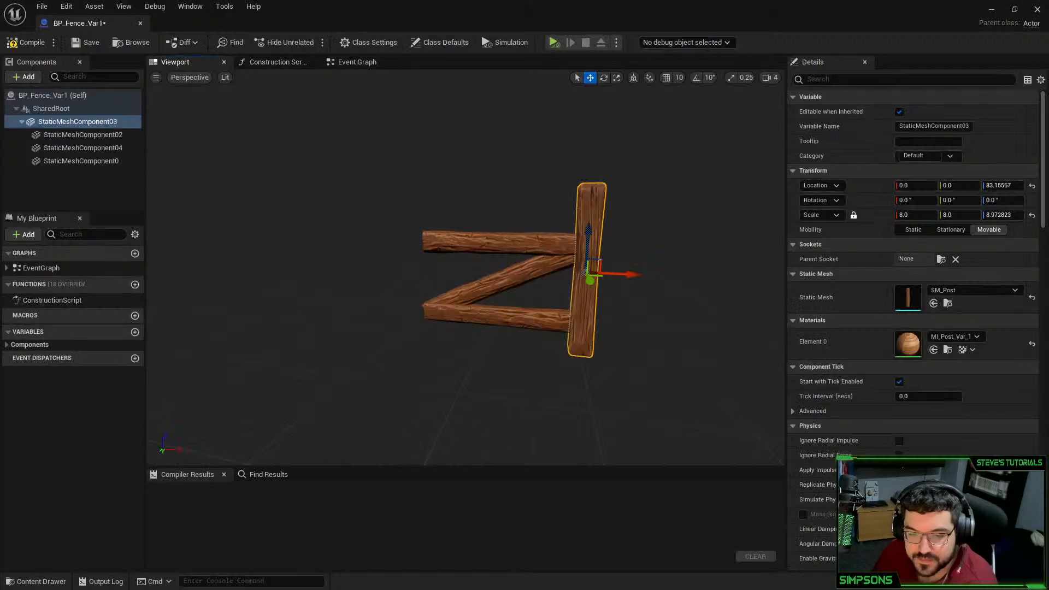
{"action": "left_click", "coordinate": [992, 9]}
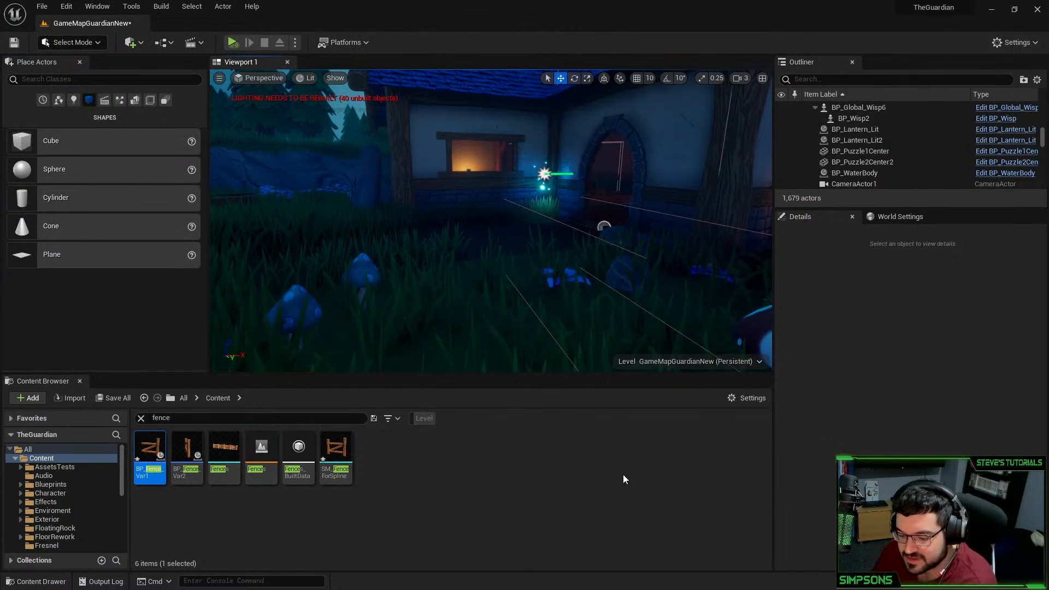
{"action": "key", "text": "BackSpace"}
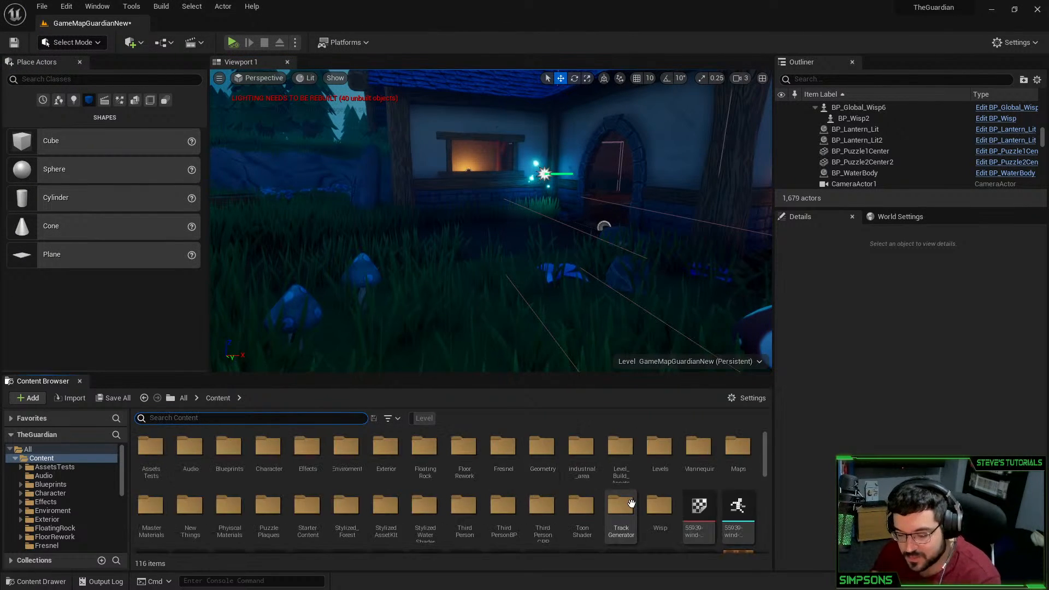
{"action": "right_click", "coordinate": [743, 542]}
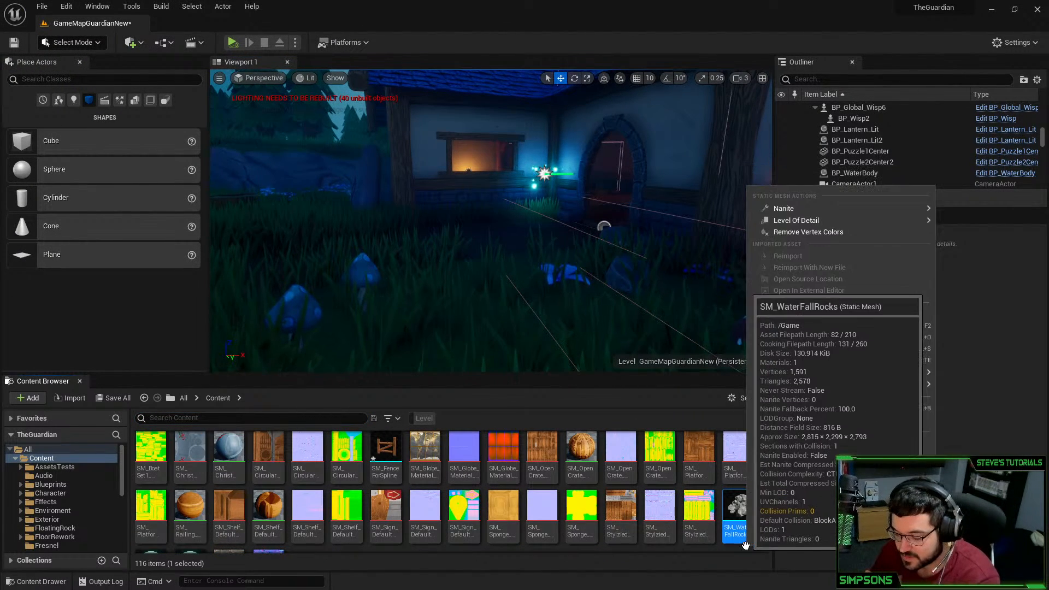
{"action": "left_click", "coordinate": [759, 559]}
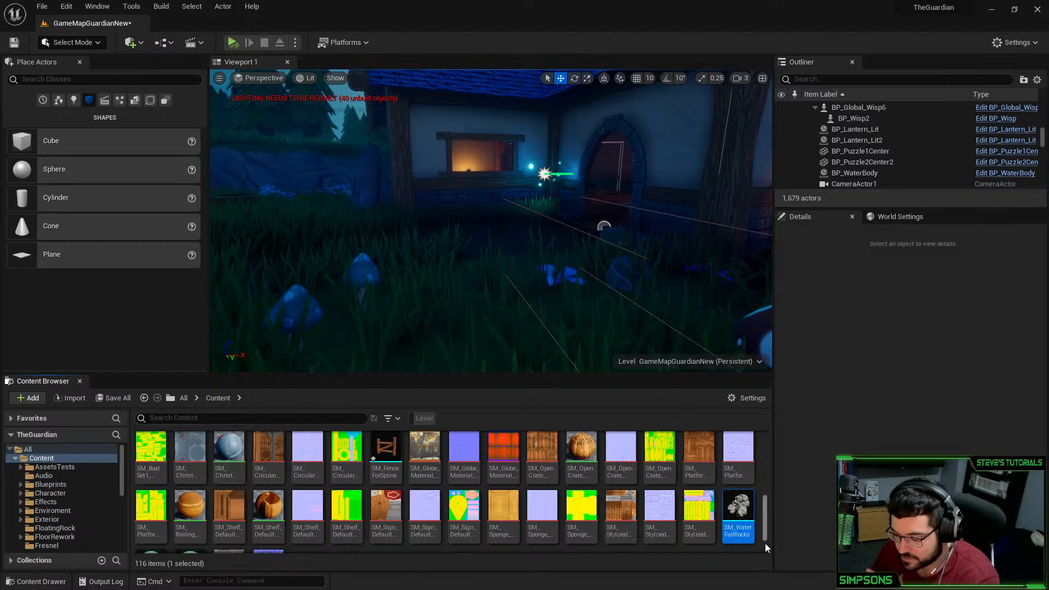
{"action": "right_click", "coordinate": [765, 543]}
{"action": "left_click", "coordinate": [812, 226]}
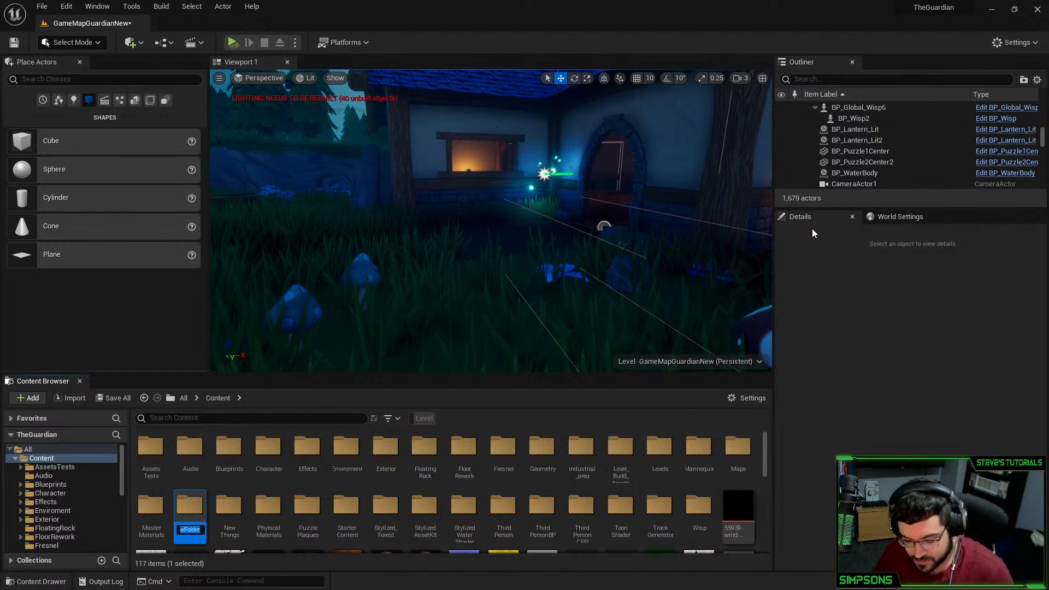
{"action": "key", "text": "BackSpace"}
{"action": "key", "text": "BackSpace"}
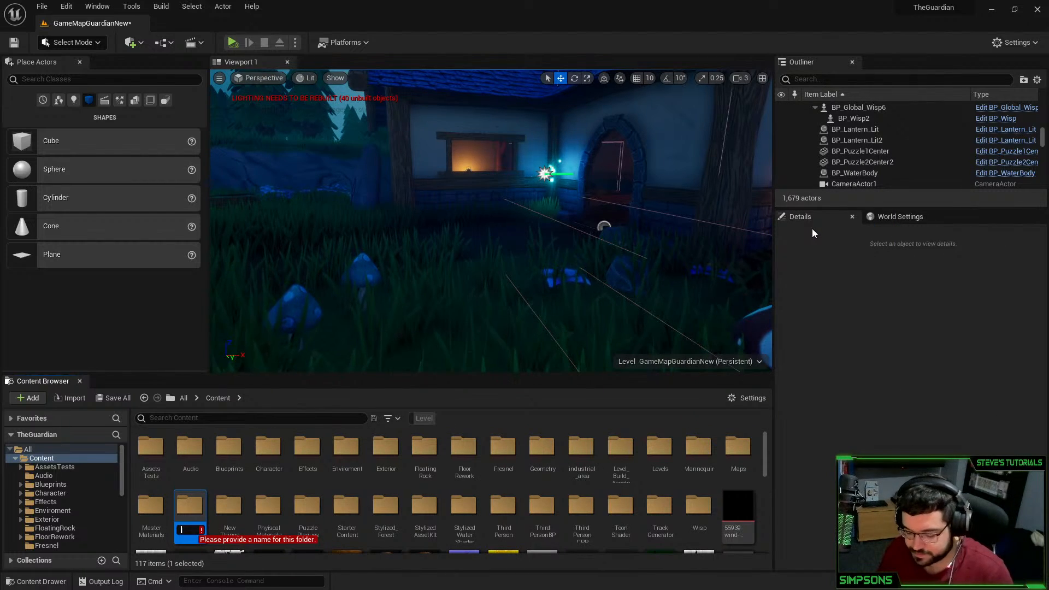
{"action": "type", "text": "Lesson"}
{"action": "key", "text": "Return"}
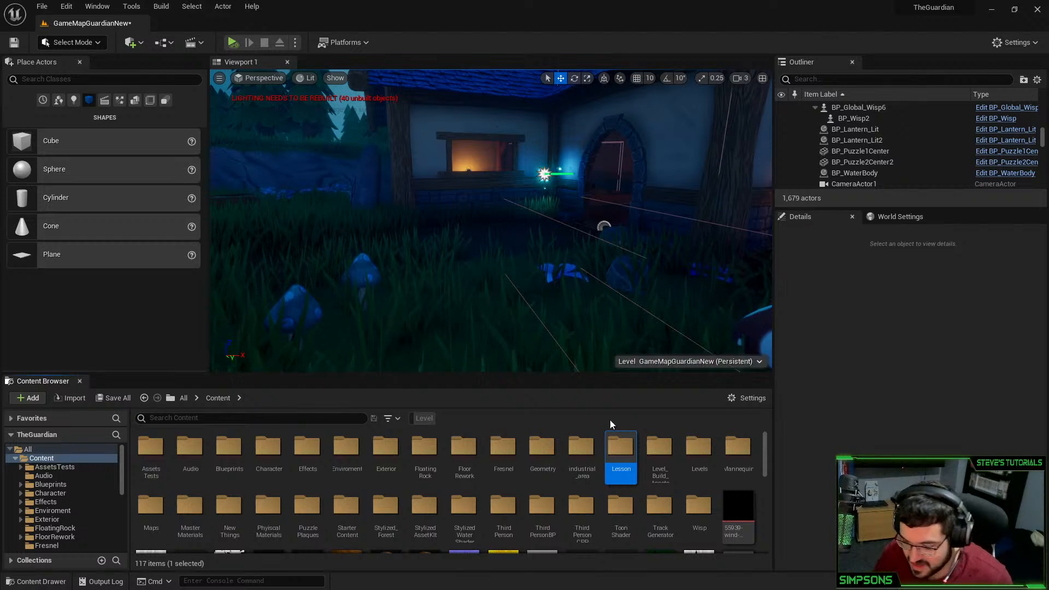
Import the two downloaded seamless grass images into the Lesson folder and create materials from both textures
{"action": "double_click", "coordinate": [621, 448]}
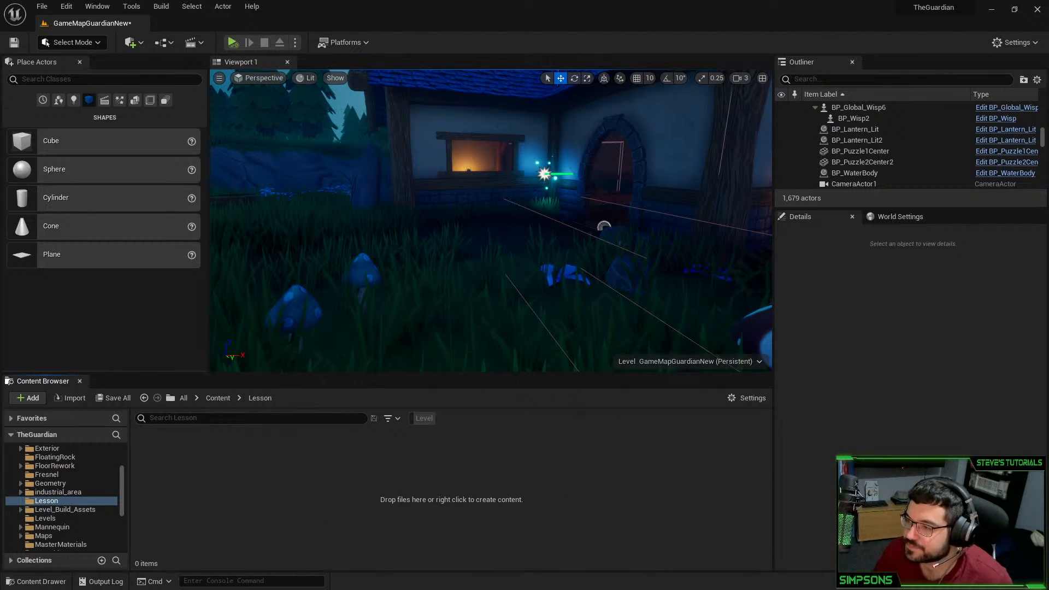
{"action": "left_click_drag", "start_coordinate": [457, 560], "coordinate": [474, 520]}
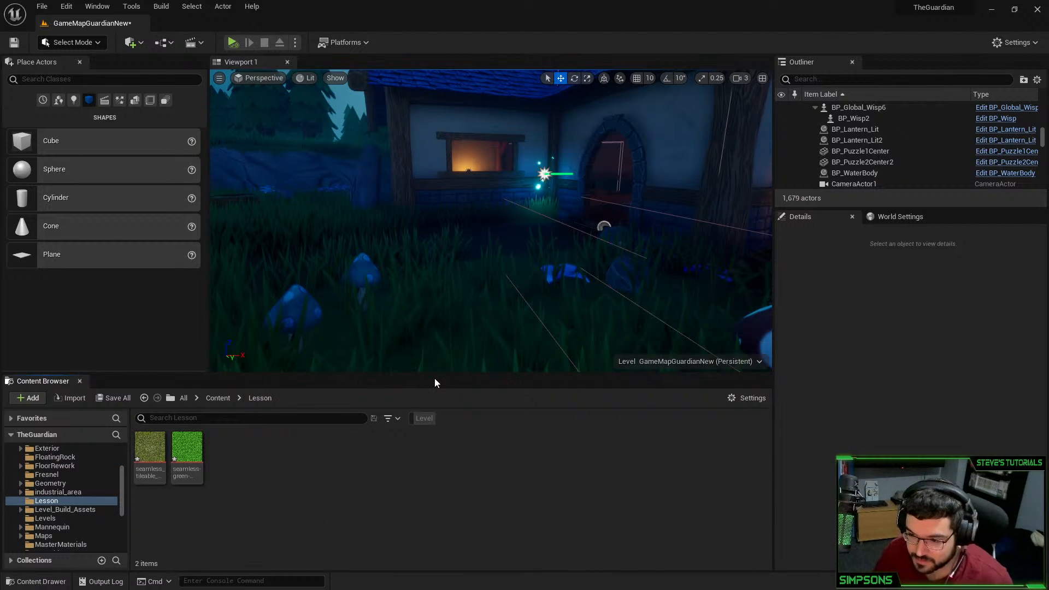
{"action": "left_click_drag", "start_coordinate": [243, 494], "coordinate": [139, 438]}
{"action": "right_click", "coordinate": [161, 454]}
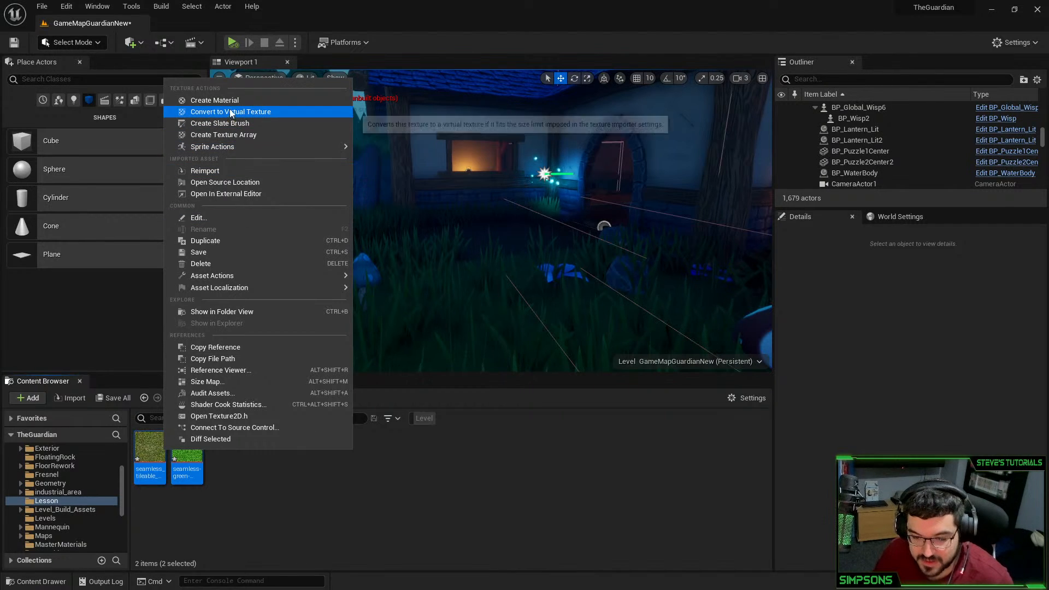
{"action": "left_click", "coordinate": [321, 392]}
Open the seamless green grass material and connect a new TexCoord node to the Texture Sample's UVs
{"action": "double_click", "coordinate": [222, 458]}
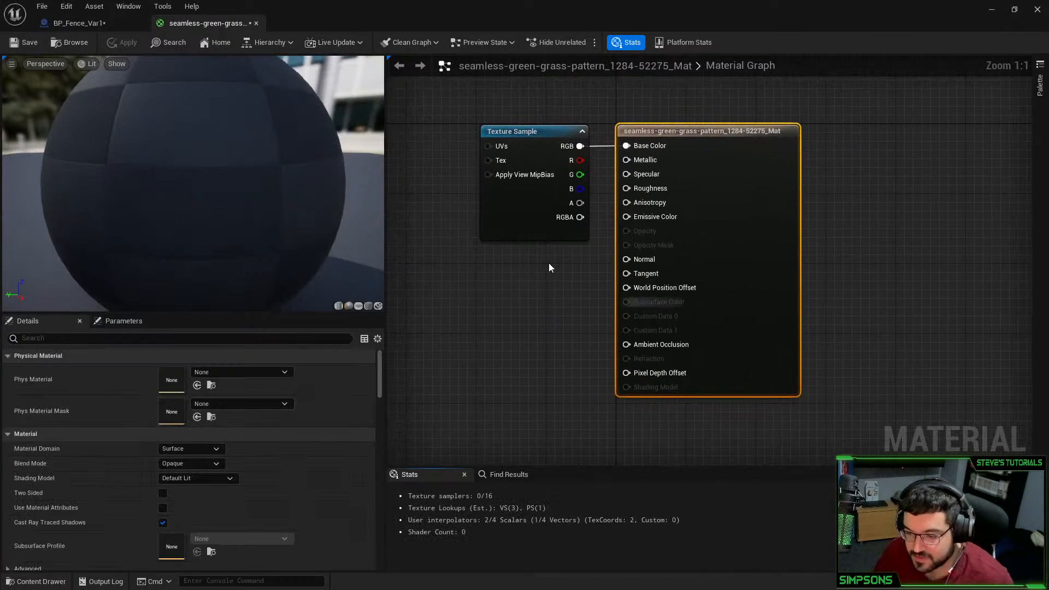
{"action": "left_click", "coordinate": [550, 266]}
{"action": "right_click_drag", "start_coordinate": [550, 267], "coordinate": [647, 288]}
{"action": "left_click", "coordinate": [492, 244]}
{"action": "left_click_drag", "start_coordinate": [515, 248], "coordinate": [580, 182]}
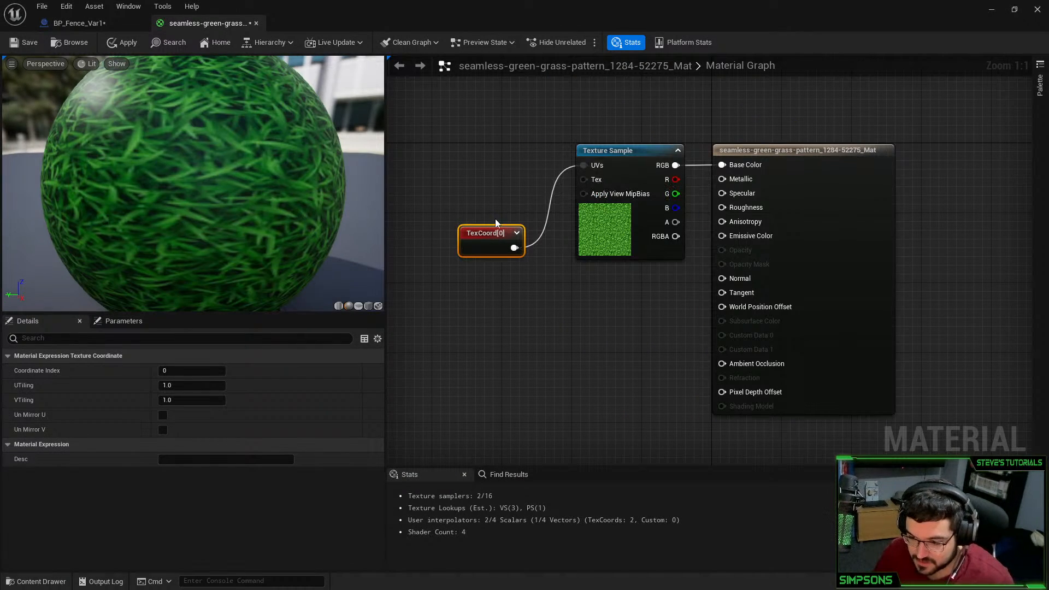
Set the TexCoord node's UTiling and VTiling to 10
{"action": "left_click", "coordinate": [181, 386]}
{"action": "key", "text": "Tab"}
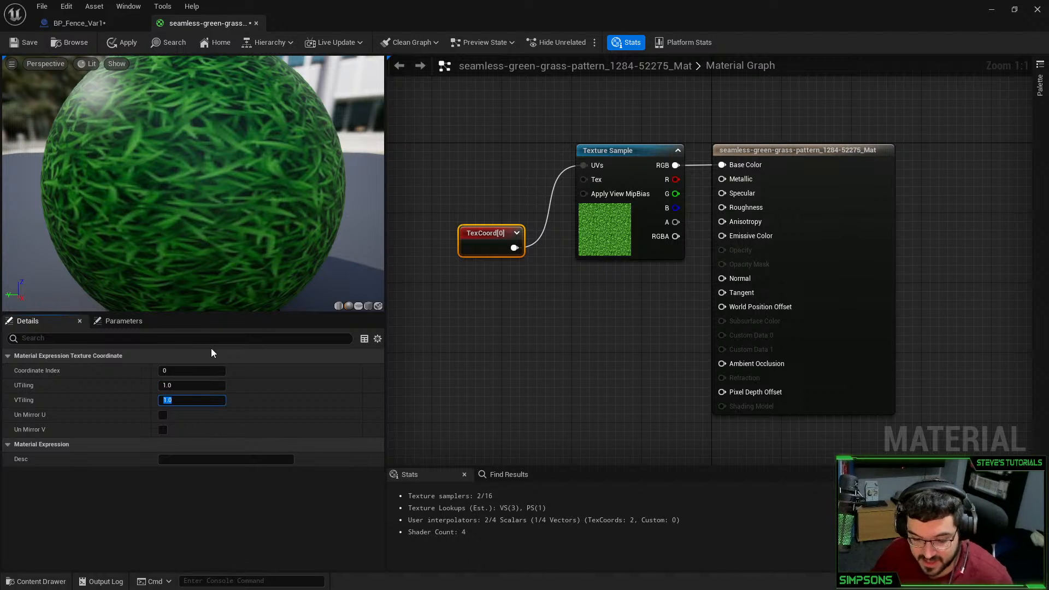
{"action": "type", "text": "1"}
{"action": "key", "text": "shift+Tab"}
{"action": "type", "text": "10"}
{"action": "key", "text": "Return"}
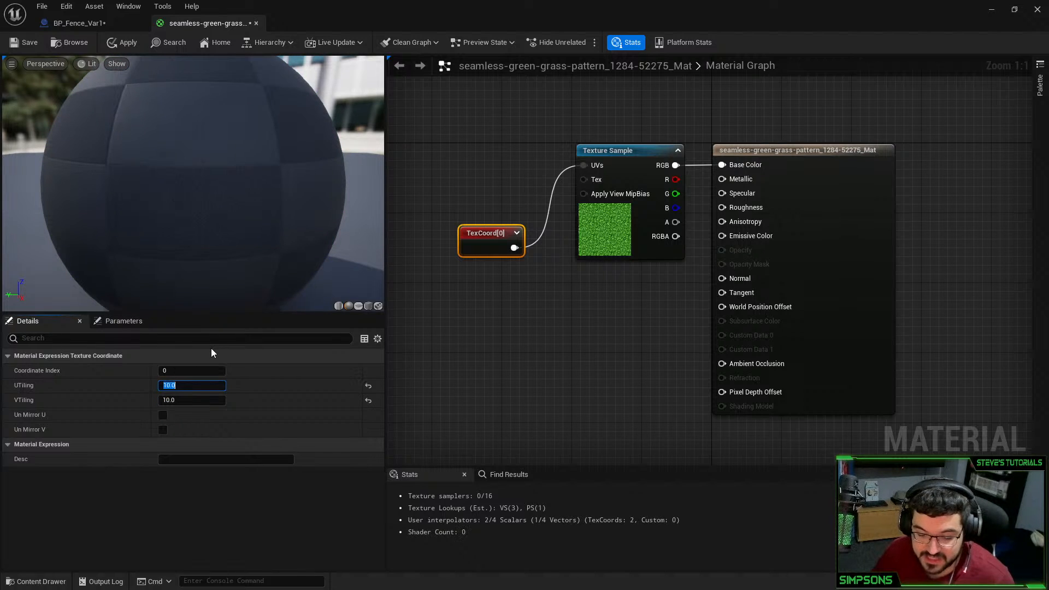
Show the grass material on a plane preview mesh and examine its repetition up close
{"action": "left_click", "coordinate": [358, 306]}
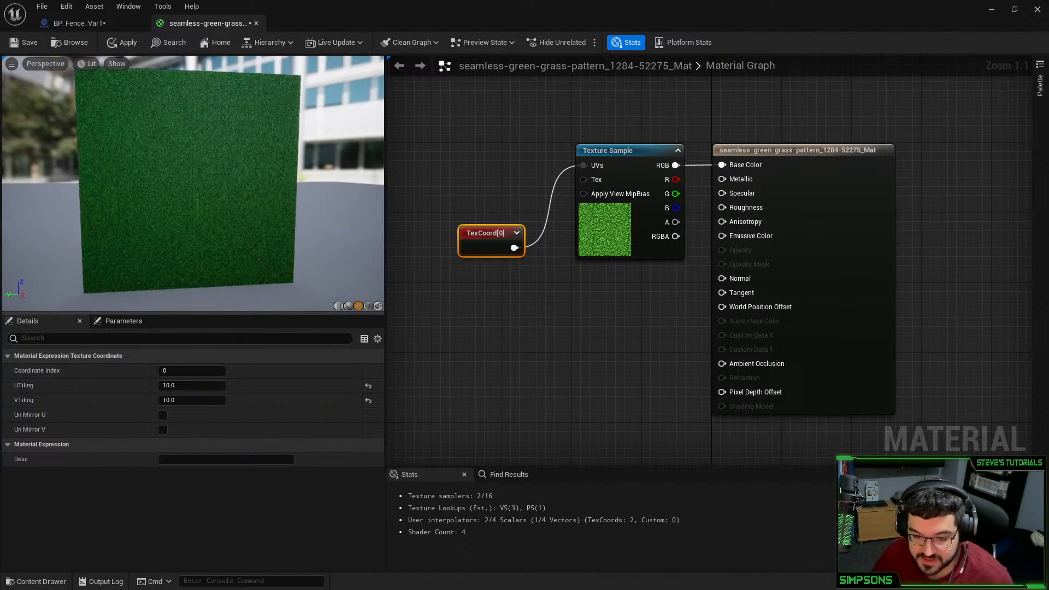
{"action": "scroll", "coordinate": [215, 147], "scroll_direction": "up", "scroll_amount": 4}
{"action": "mouse_move", "coordinate": [234, 191]}
{"action": "left_mouse_down"}
{"action": "mouse_move", "coordinate": [198, 195]}
{"action": "mouse_move", "coordinate": [234, 191]}
{"action": "left_mouse_up"}
{"action": "mouse_move", "coordinate": [296, 164]}
{"action": "left_mouse_down"}
{"action": "mouse_move", "coordinate": [350, 167]}
{"action": "mouse_move", "coordinate": [312, 167]}
{"action": "left_mouse_up"}
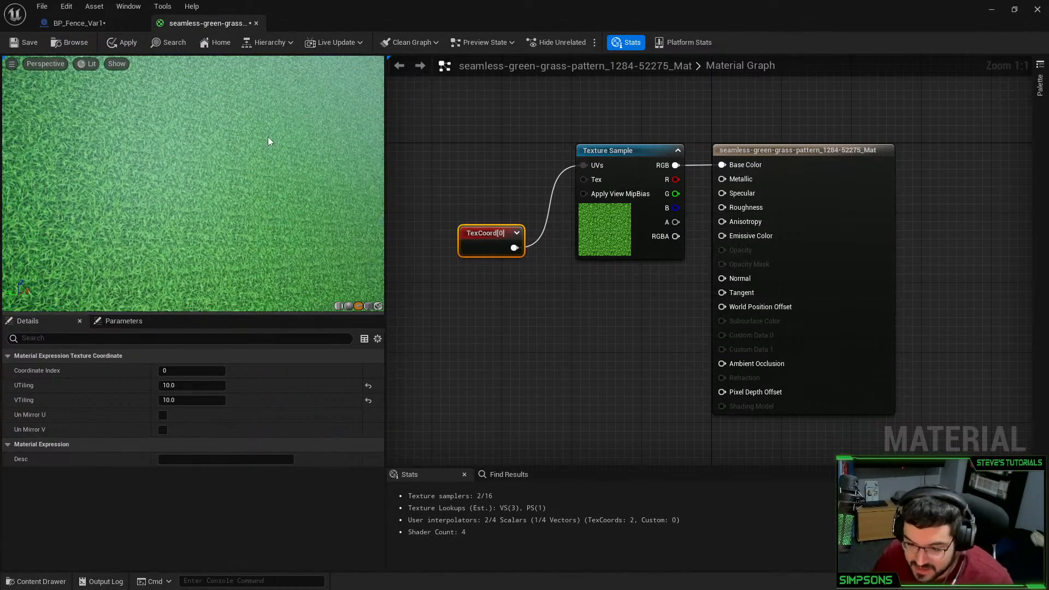
{"action": "left_click_drag", "start_coordinate": [247, 155], "coordinate": [227, 164]}
Set both UTiling and VTiling of the TexCoord node to 4
{"action": "left_click", "coordinate": [192, 385]}
{"action": "type", "text": "4"}
{"action": "key", "text": "Tab"}
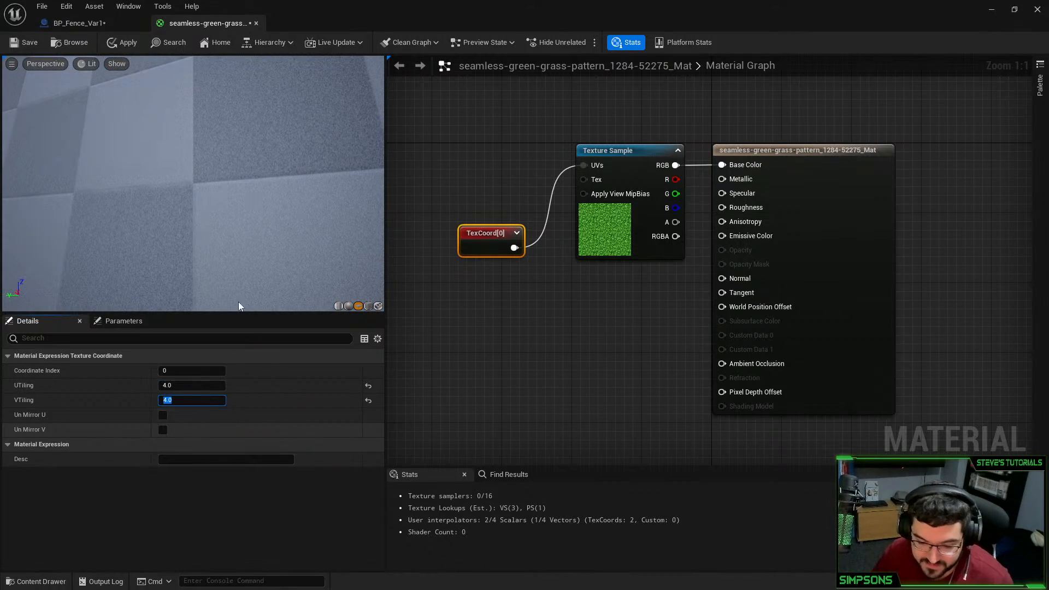
{"action": "type", "text": "4"}
{"action": "key", "text": "Return"}
{"action": "mouse_move", "coordinate": [235, 218]}
{"action": "left_mouse_down"}
{"action": "mouse_move", "coordinate": [241, 238]}
{"action": "mouse_move", "coordinate": [244, 219]}
{"action": "left_mouse_up"}
Feed a constant of 0 into the material's Specular input and apply the material changes
{"action": "key", "text": "1"}
{"action": "left_click", "coordinate": [578, 350]}
{"action": "left_click_drag", "start_coordinate": [604, 369], "coordinate": [737, 195]}
{"action": "left_click", "coordinate": [122, 42]}
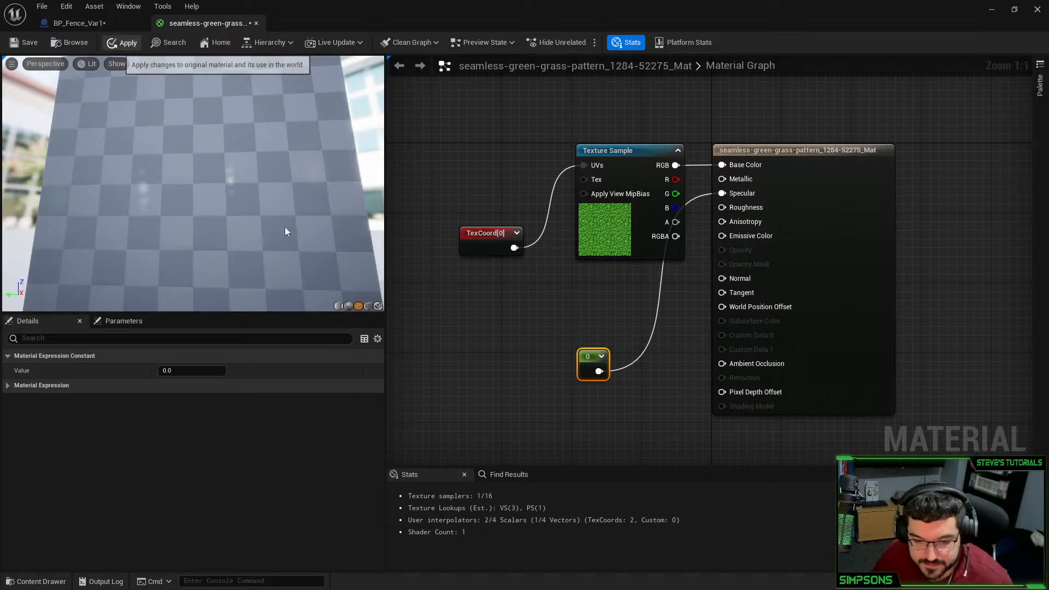
Examine the tiled grass on the preview plane from close up and far away for visible repetition
{"action": "mouse_move", "coordinate": [284, 237]}
{"action": "left_mouse_down"}
{"action": "mouse_move", "coordinate": [284, 227]}
{"action": "mouse_move", "coordinate": [344, 230]}
{"action": "mouse_move", "coordinate": [311, 235]}
{"action": "mouse_move", "coordinate": [361, 222]}
{"action": "left_mouse_up"}
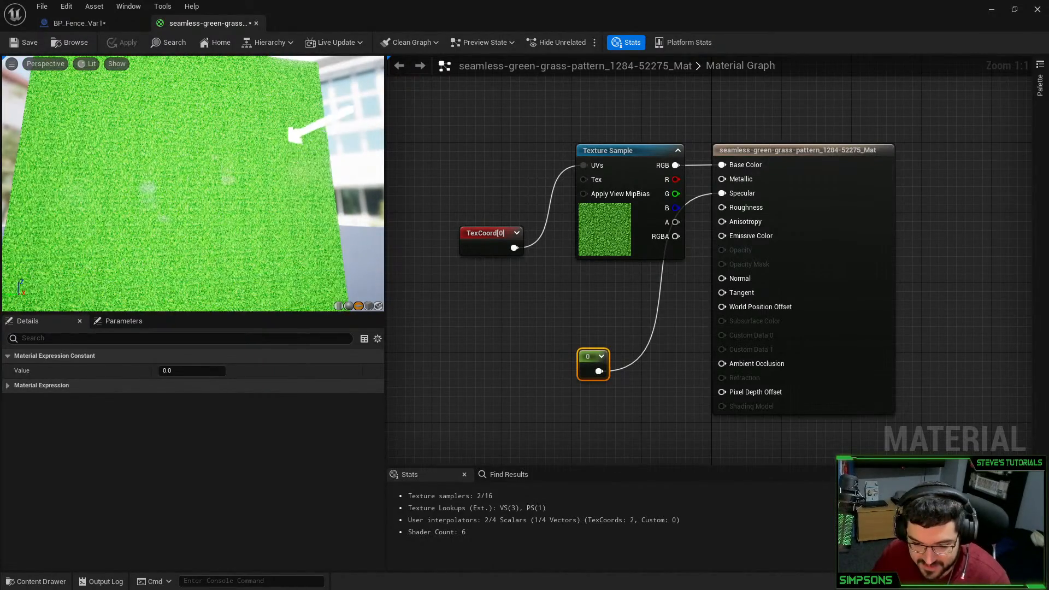
{"action": "right_click_drag", "start_coordinate": [543, 251], "coordinate": [429, 283]}
{"action": "scroll", "coordinate": [330, 178], "scroll_direction": "up", "scroll_amount": 10}
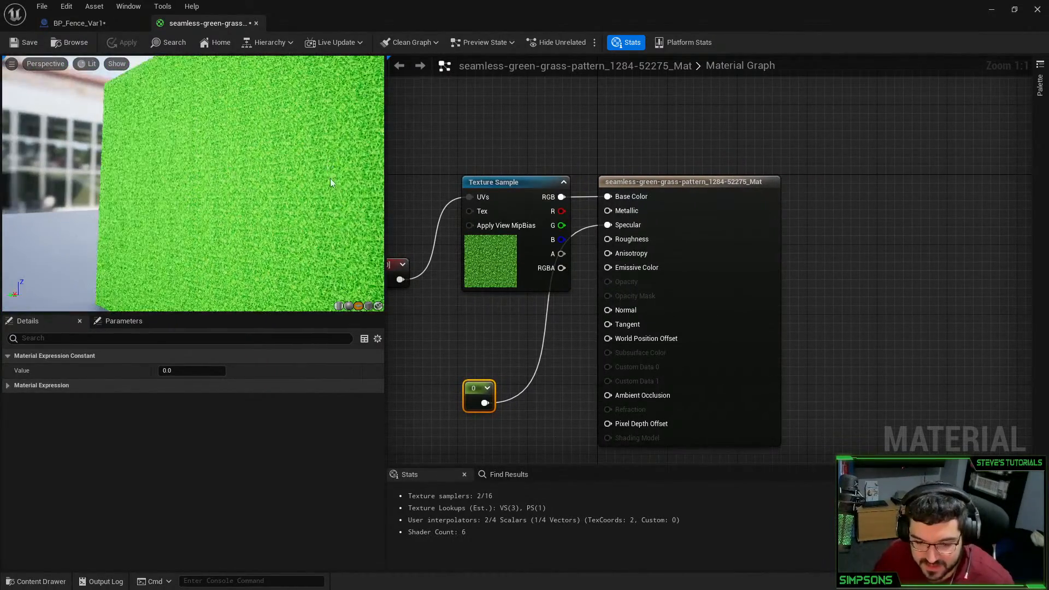
{"action": "scroll", "coordinate": [330, 178], "scroll_direction": "down", "scroll_amount": 10}
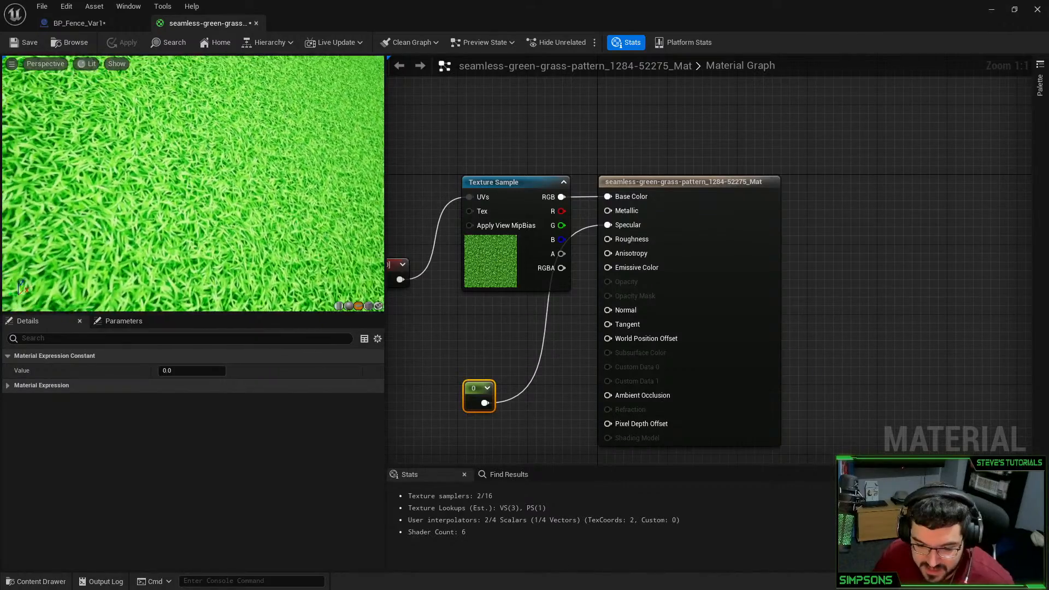
{"action": "mouse_move", "coordinate": [330, 178]}
{"action": "left_mouse_down"}
{"action": "mouse_move", "coordinate": [307, 191]}
{"action": "mouse_move", "coordinate": [323, 185]}
{"action": "left_mouse_up"}
{"action": "mouse_move", "coordinate": [145, 174]}
{"action": "left_mouse_down"}
{"action": "mouse_move", "coordinate": [171, 175]}
{"action": "mouse_move", "coordinate": [145, 174]}
{"action": "left_mouse_up"}
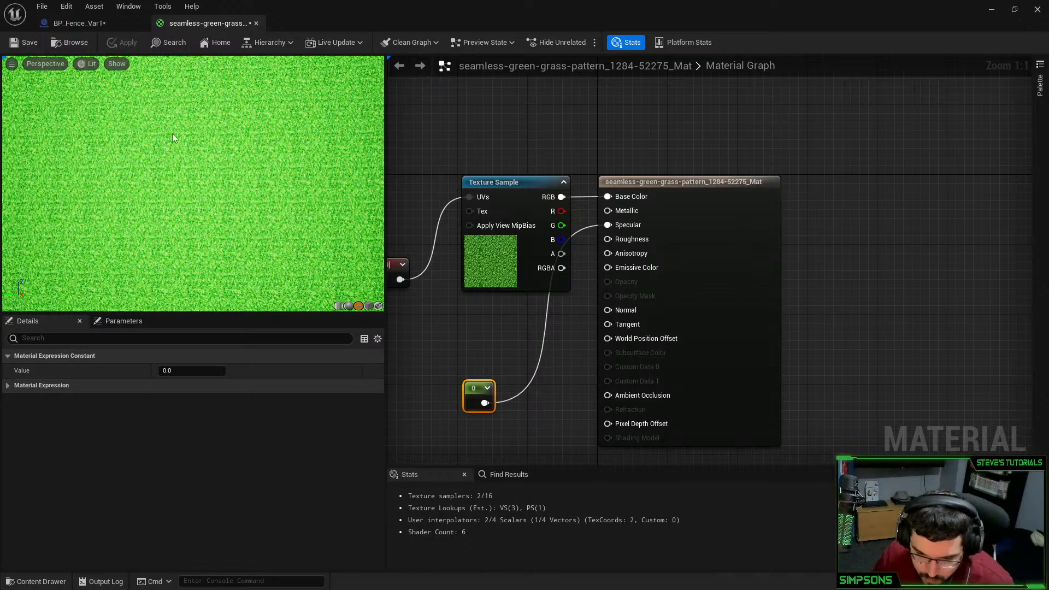
{"action": "scroll", "coordinate": [249, 172], "scroll_direction": "down", "scroll_amount": 8}
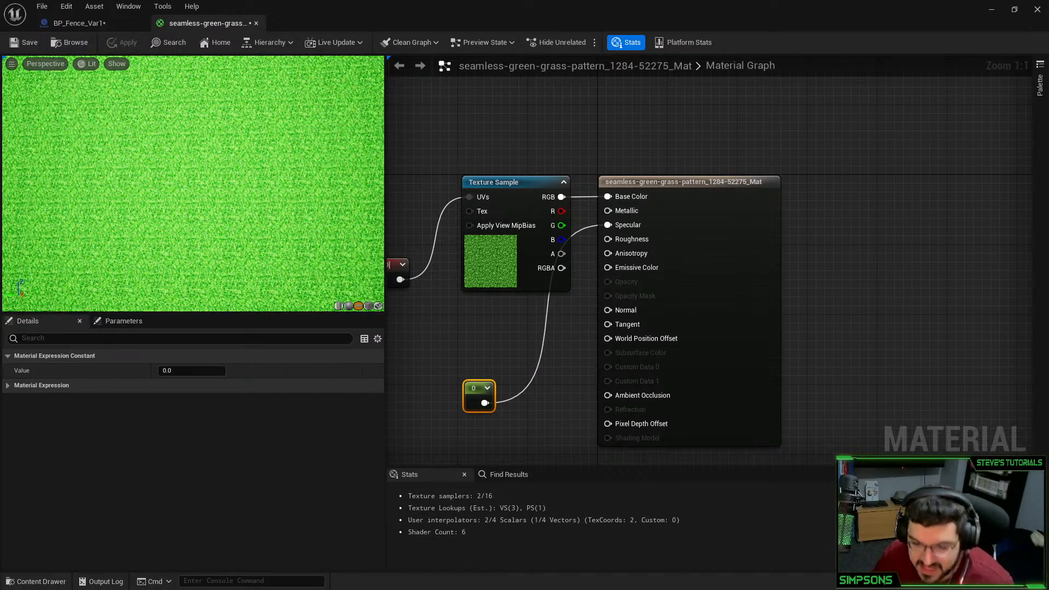
{"action": "left_click_drag", "start_coordinate": [249, 172], "coordinate": [249, 219]}
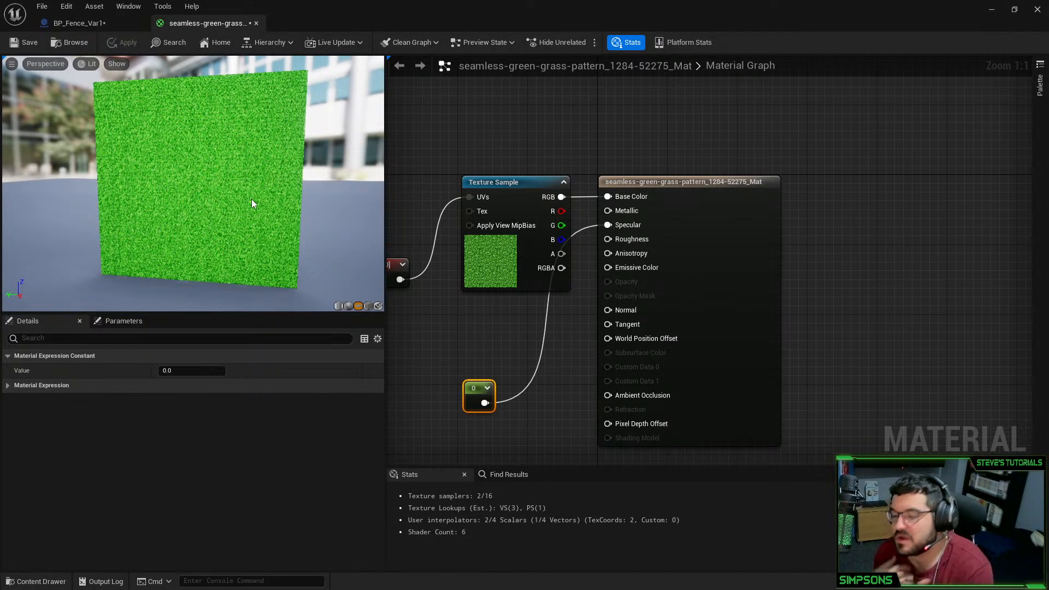
Rearrange the texture nodes and place a copy of the grass Texture Sample below the original
{"action": "right_click_drag", "start_coordinate": [474, 273], "coordinate": [605, 244]}
{"action": "left_click_drag", "start_coordinate": [619, 223], "coordinate": [607, 205]}
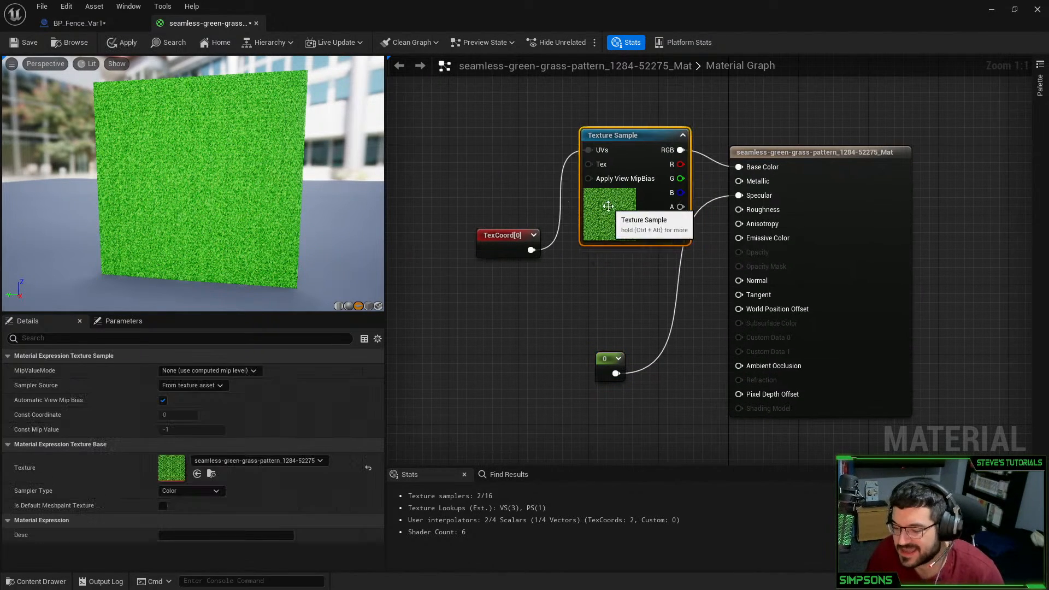
{"action": "left_click_drag", "start_coordinate": [468, 178], "coordinate": [599, 240]}
{"action": "left_click_drag", "start_coordinate": [615, 159], "coordinate": [502, 132]}
{"action": "left_click", "coordinate": [531, 203]}
{"action": "key", "text": "ctrl+c"}
{"action": "key", "text": "ctrl+v"}
{"action": "left_click_drag", "start_coordinate": [549, 280], "coordinate": [537, 263]}
{"action": "left_click", "coordinate": [457, 267]}
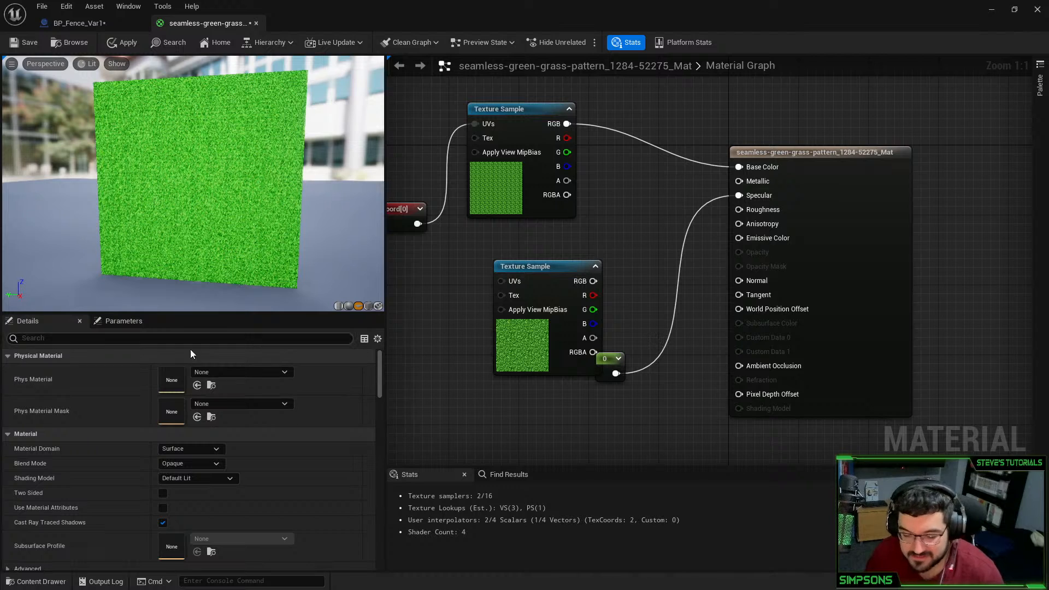
{"action": "left_click_drag", "start_coordinate": [550, 346], "coordinate": [534, 326]}
Multiply the RGB outputs of both grass Texture Samples and preview the Multiply node
{"action": "left_click", "coordinate": [605, 231]}
{"action": "key", "text": "m"}
{"action": "left_click", "coordinate": [616, 157]}
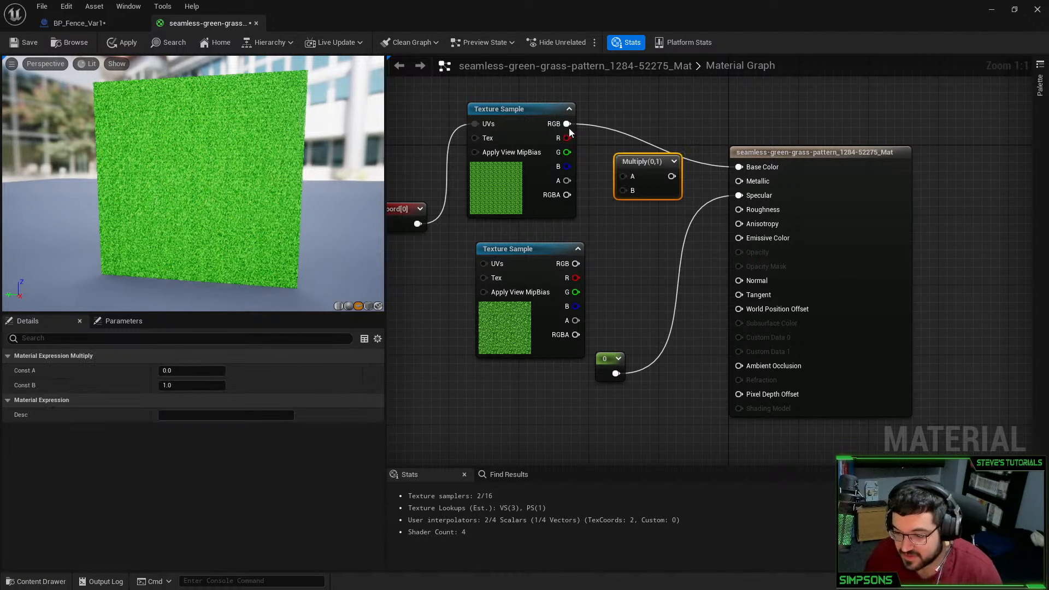
{"action": "left_click_drag", "start_coordinate": [568, 125], "coordinate": [624, 176]}
{"action": "left_click_drag", "start_coordinate": [576, 263], "coordinate": [582, 261]}
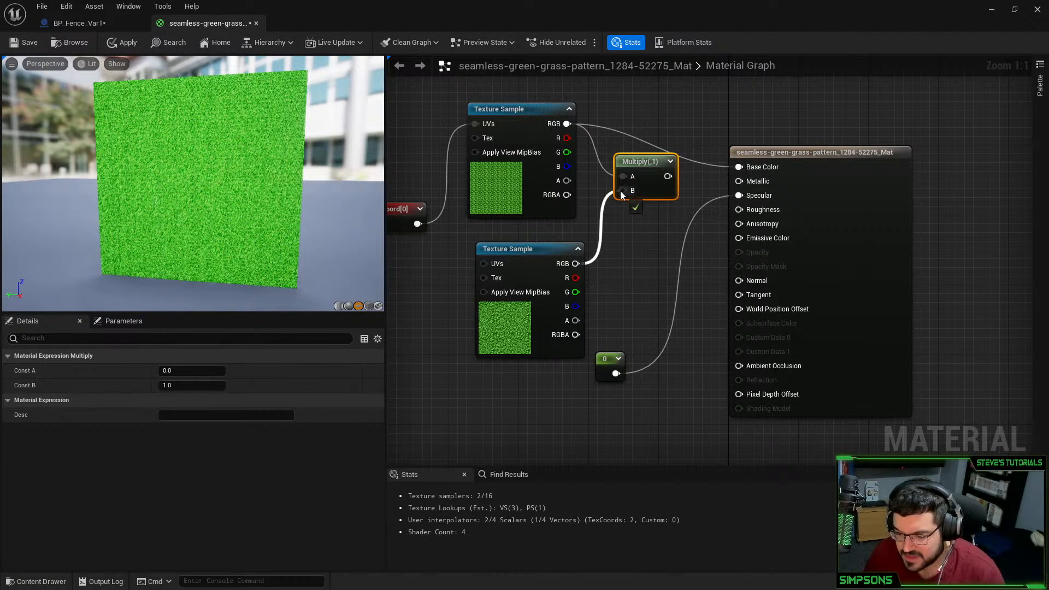
{"action": "left_click_drag", "start_coordinate": [621, 191], "coordinate": [623, 191]}
{"action": "right_click", "coordinate": [646, 168]}
{"action": "left_click", "coordinate": [670, 185]}
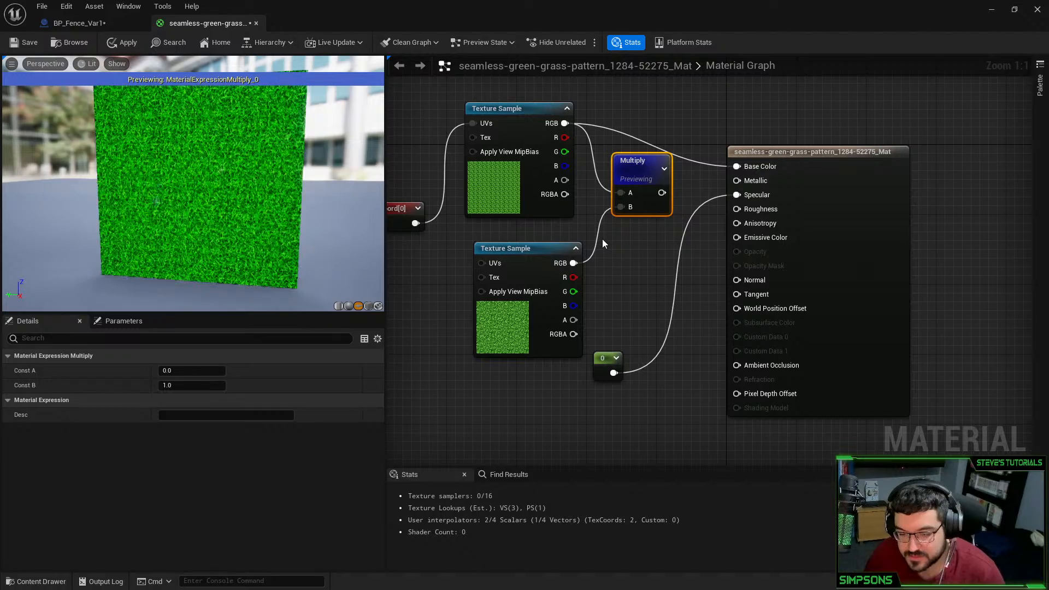
Duplicate the TexCoord node and connect the copy to the second Texture Sample's UVs
{"action": "right_click_drag", "start_coordinate": [414, 231], "coordinate": [483, 218]}
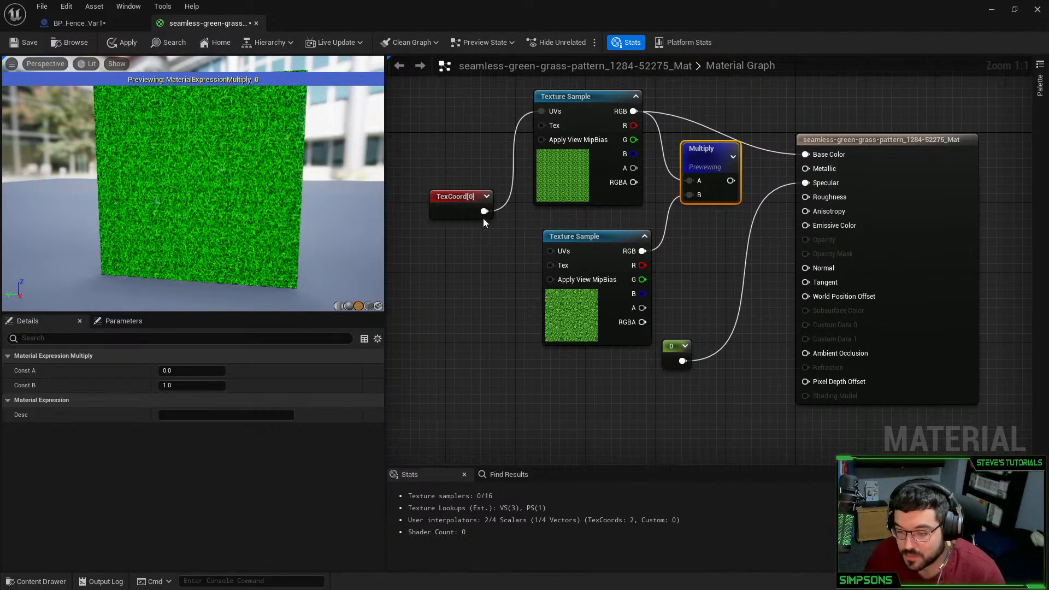
{"action": "left_click", "coordinate": [585, 310]}
{"action": "right_click_drag", "start_coordinate": [257, 169], "coordinate": [290, 178]}
{"action": "right_click_drag", "start_coordinate": [193, 181], "coordinate": [205, 214]}
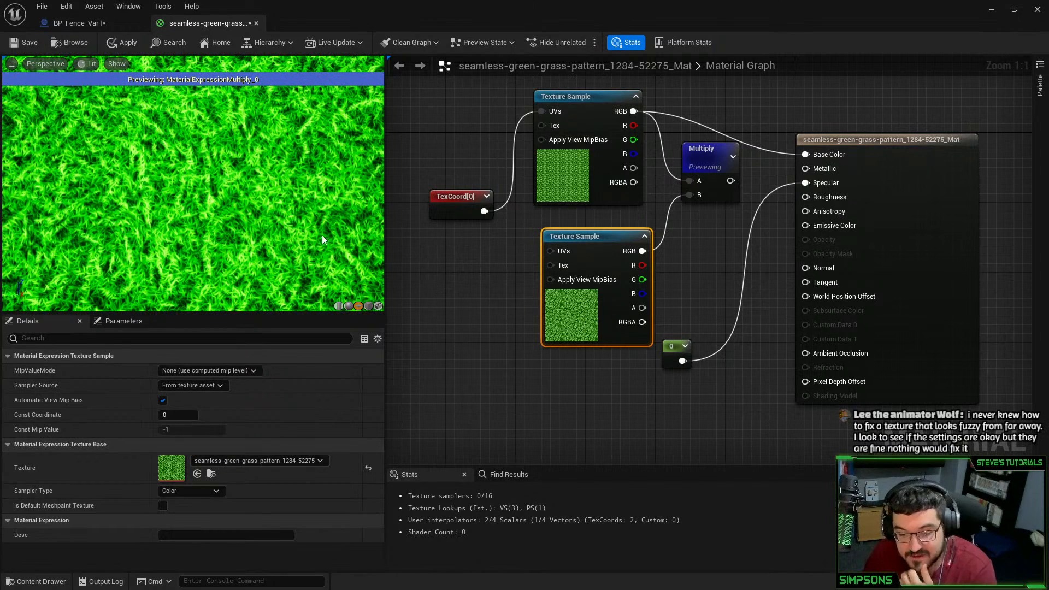
{"action": "left_click", "coordinate": [551, 154]}
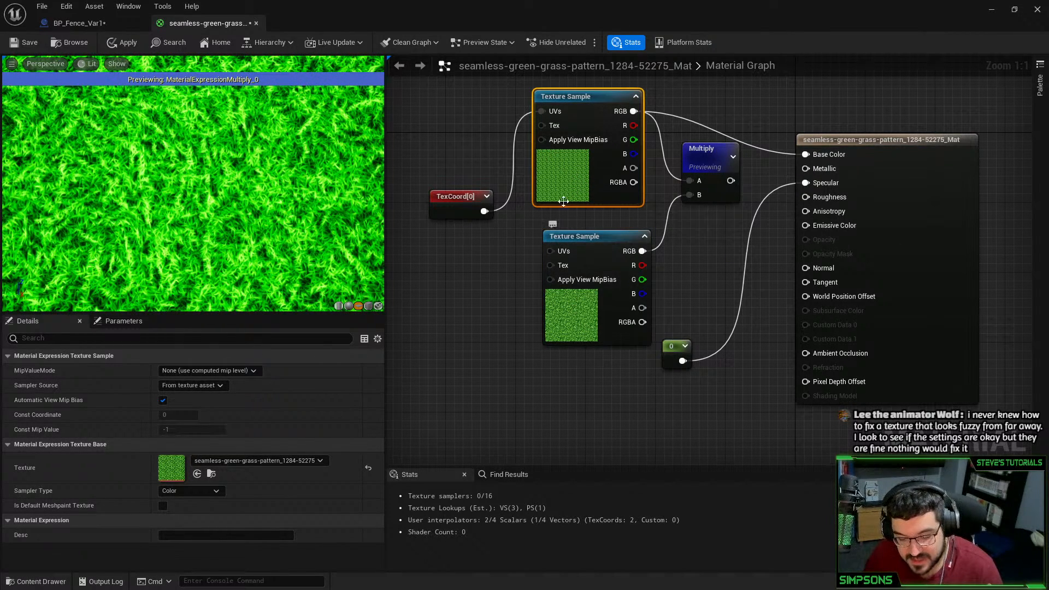
{"action": "left_click", "coordinate": [453, 209]}
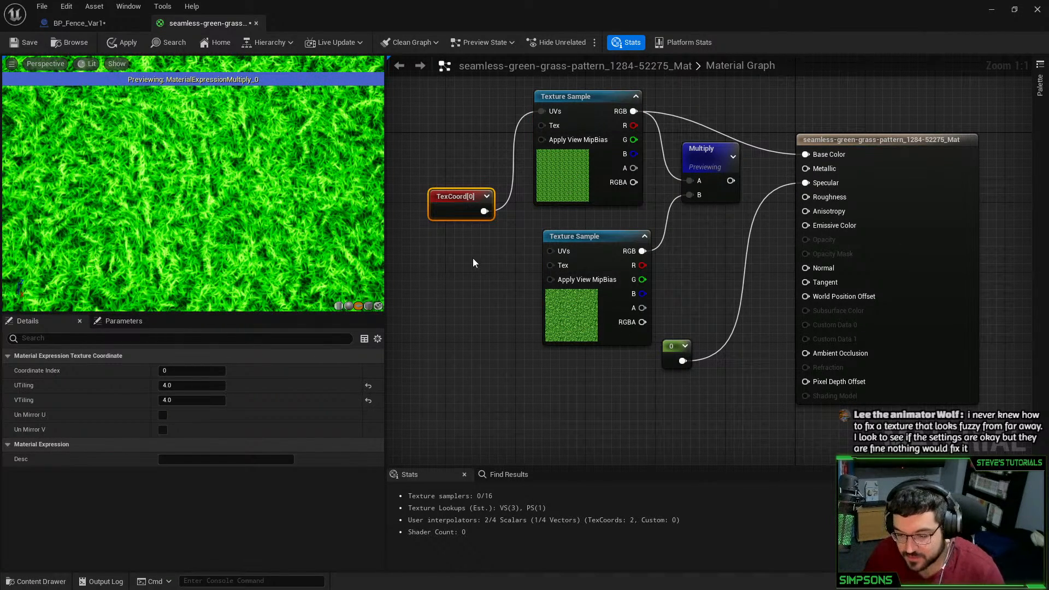
{"action": "key", "text": "ctrl+d"}
{"action": "left_click_drag", "start_coordinate": [518, 277], "coordinate": [551, 251]}
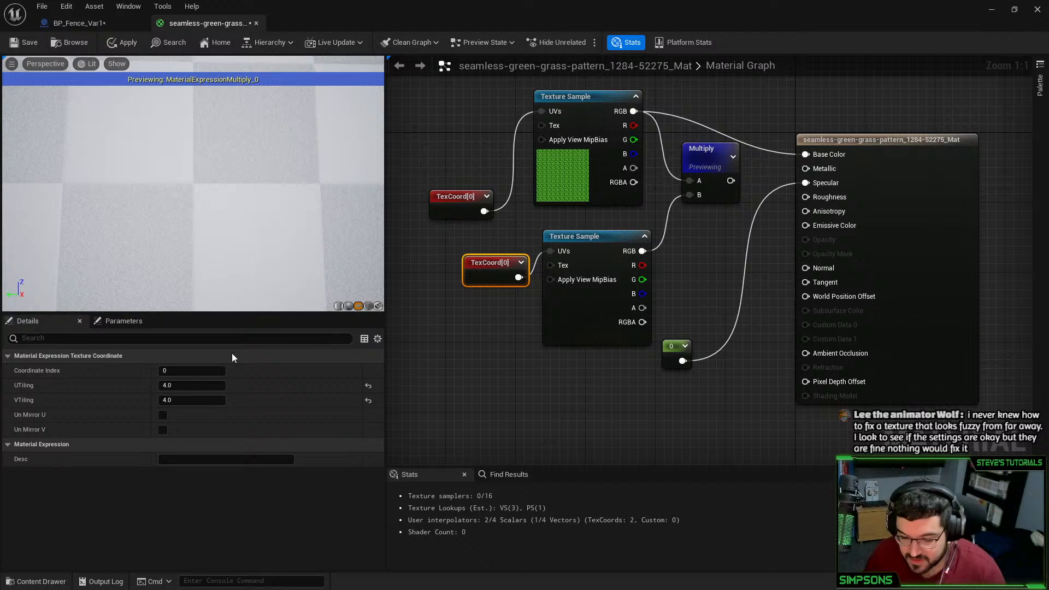
Set the second TexCoord node's UTiling and VTiling to 3.5
{"action": "left_click", "coordinate": [195, 385]}
{"action": "type", "text": "3"}
{"action": "key", "text": "Tab"}
{"action": "type", "text": "5"}
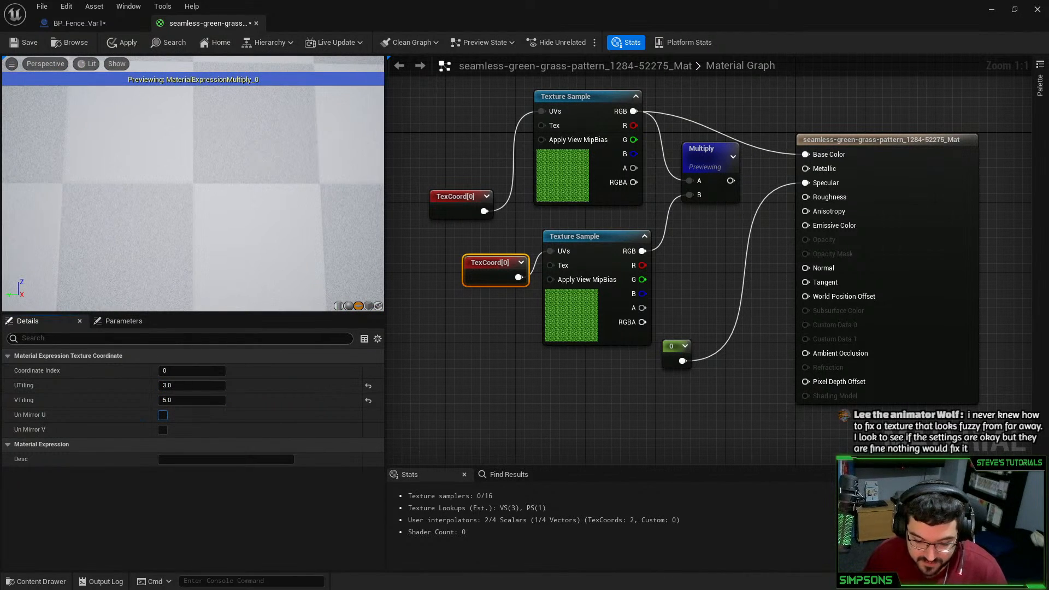
{"action": "type", "text": "3.5"}
{"action": "key", "text": "Tab"}
{"action": "type", "text": "3"}
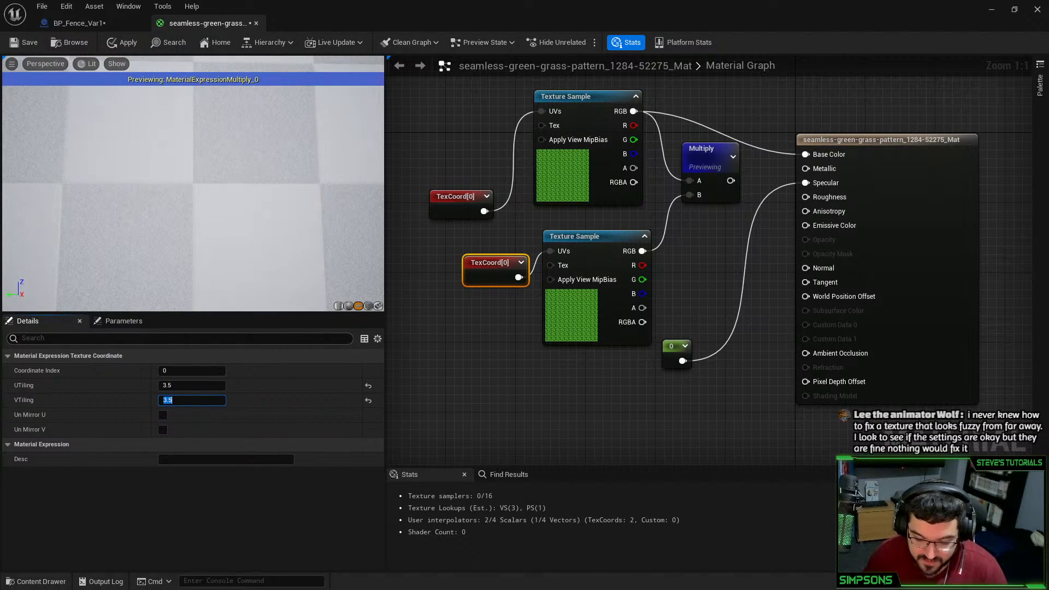
Examine the multiplied grass textures on the preview plane from close up and far away for visible repetition
{"action": "right_click_drag", "start_coordinate": [211, 183], "coordinate": [211, 153]}
{"action": "left_click_drag", "start_coordinate": [211, 183], "coordinate": [211, 164]}
{"action": "right_click_drag", "start_coordinate": [211, 183], "coordinate": [211, 218]}
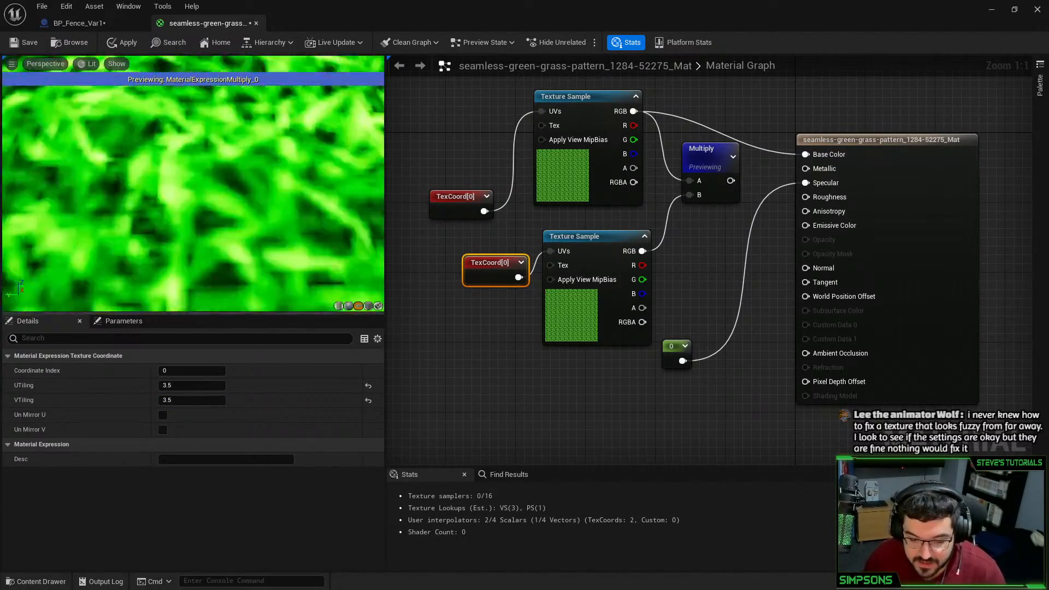
{"action": "right_click_drag", "start_coordinate": [223, 257], "coordinate": [223, 241]}
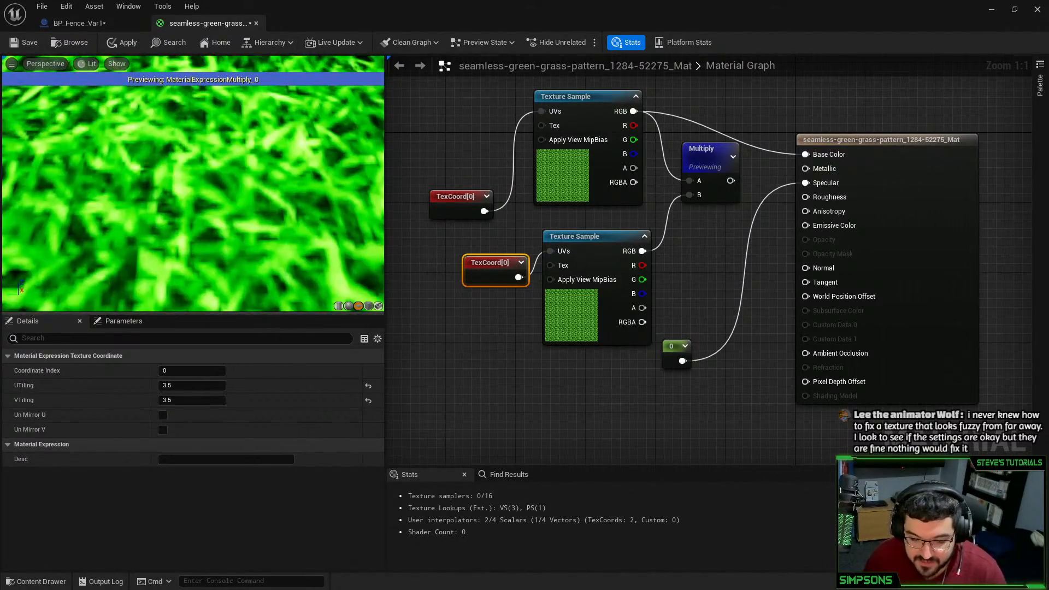
{"action": "left_click_drag", "start_coordinate": [223, 257], "coordinate": [230, 249]}
{"action": "right_click_drag", "start_coordinate": [223, 257], "coordinate": [223, 208]}
{"action": "left_click_drag", "start_coordinate": [223, 258], "coordinate": [240, 257]}
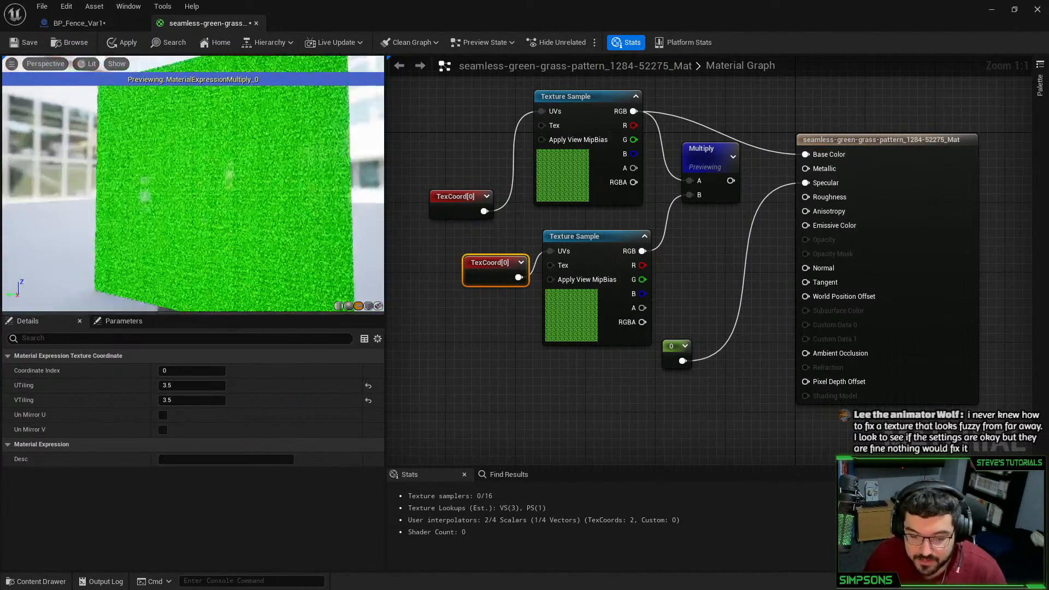
{"action": "right_click_drag", "start_coordinate": [223, 257], "coordinate": [223, 290]}
{"action": "mouse_move", "coordinate": [223, 257]}
{"action": "left_mouse_down"}
{"action": "mouse_move", "coordinate": [240, 254]}
{"action": "mouse_move", "coordinate": [223, 246]}
{"action": "mouse_move", "coordinate": [227, 235]}
{"action": "mouse_move", "coordinate": [218, 262]}
{"action": "left_mouse_up"}
{"action": "mouse_move", "coordinate": [223, 257]}
{"action": "right_mouse_down"}
{"action": "mouse_move", "coordinate": [223, 290]}
{"action": "mouse_move", "coordinate": [223, 262]}
{"action": "right_mouse_up"}
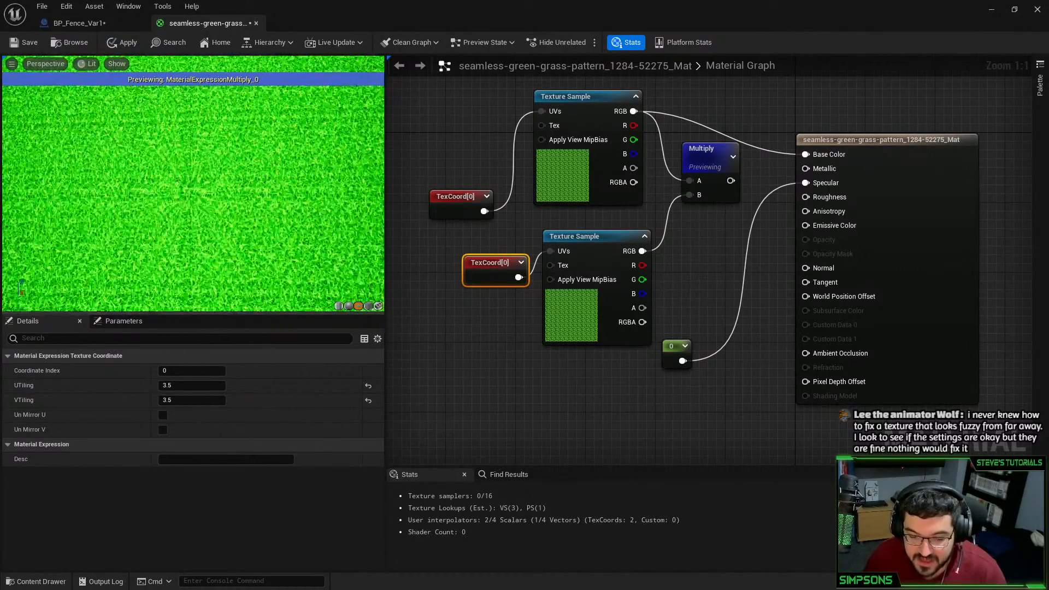
{"action": "right_click_drag", "start_coordinate": [186, 209], "coordinate": [186, 186]}
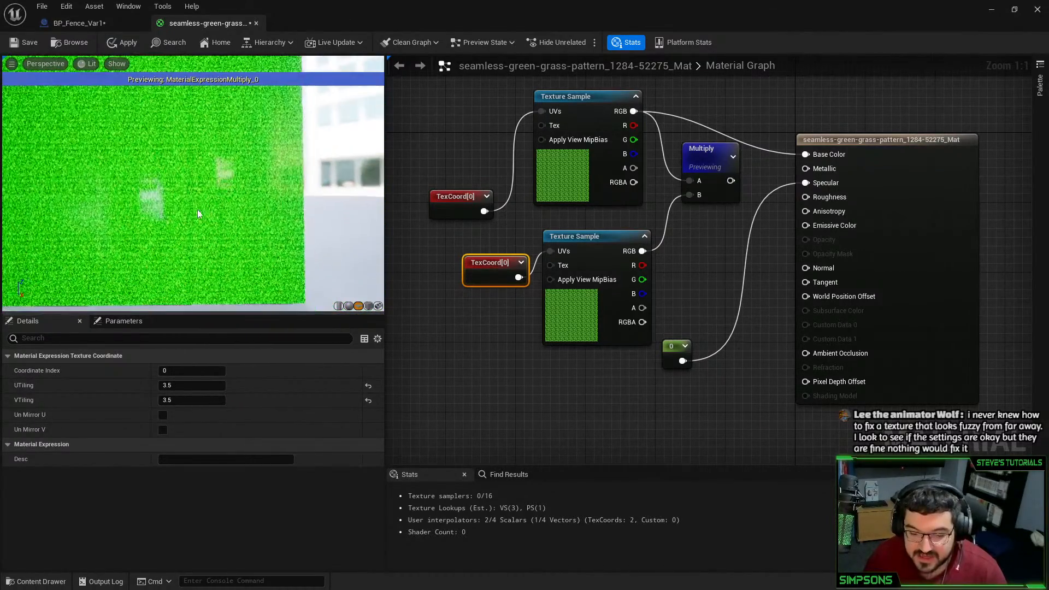
{"action": "mouse_move", "coordinate": [186, 209]}
{"action": "left_mouse_down"}
{"action": "mouse_move", "coordinate": [181, 197]}
{"action": "mouse_move", "coordinate": [185, 209]}
{"action": "left_mouse_up"}
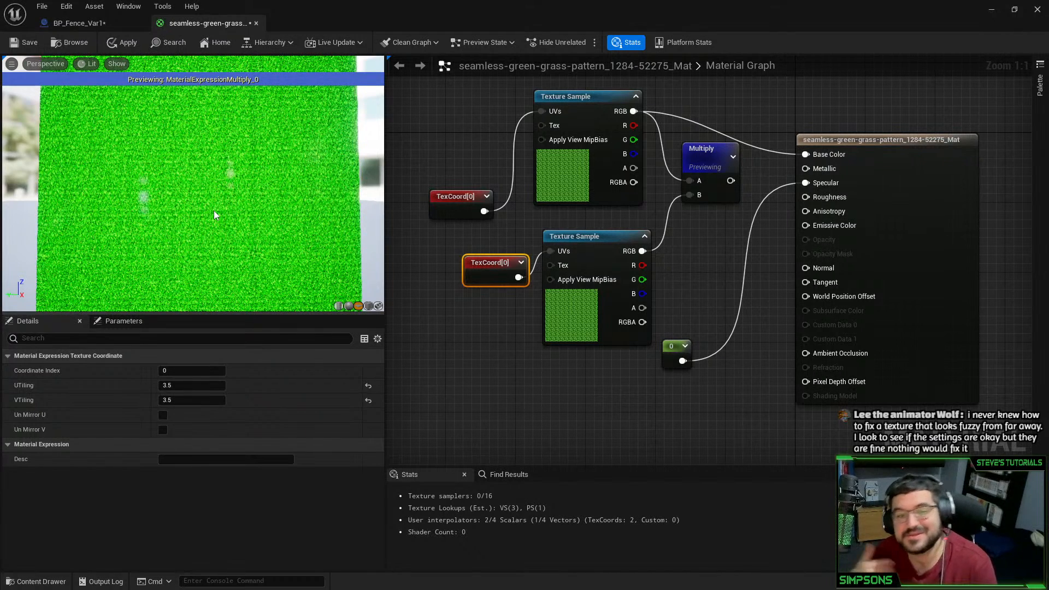
Delete the second Texture Sample with its TexCoord node and the Multiply node
{"action": "left_click_drag", "start_coordinate": [520, 243], "coordinate": [596, 330]}
{"action": "key", "text": "Delete"}
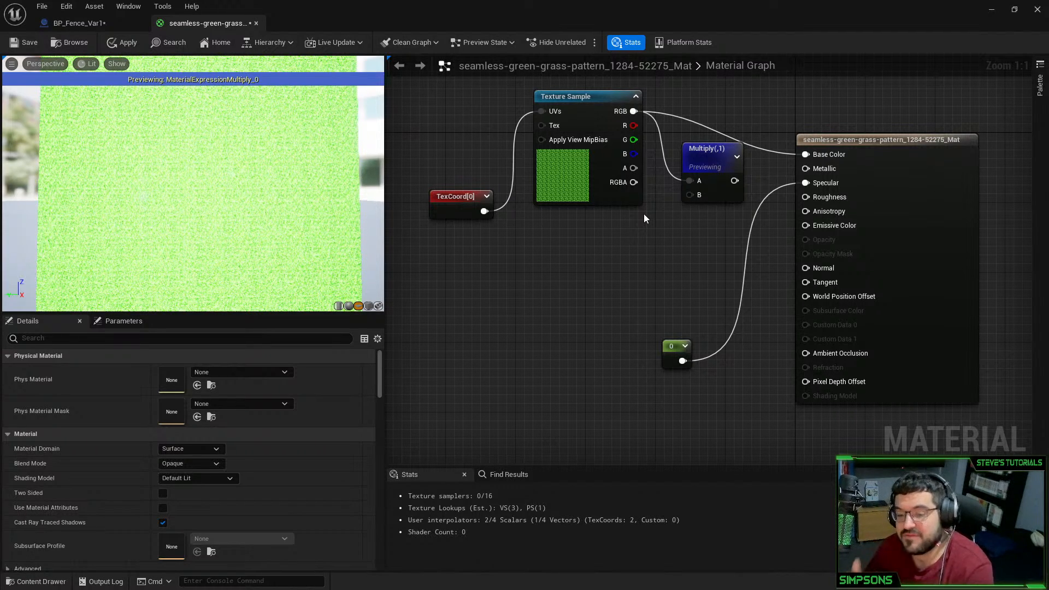
{"action": "left_click", "coordinate": [710, 159]}
{"action": "key", "text": "Delete"}
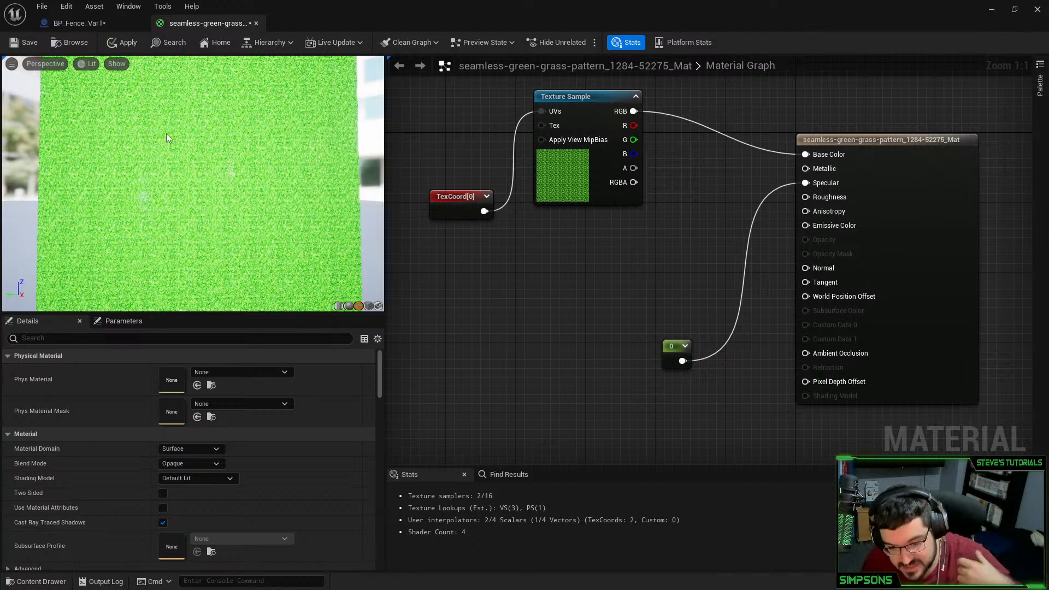
Open the seamless_tileable_grass_texture material from the project's Lesson folder
{"action": "left_click", "coordinate": [993, 12]}
{"action": "left_click", "coordinate": [259, 462]}
{"action": "right_click", "coordinate": [263, 460]}
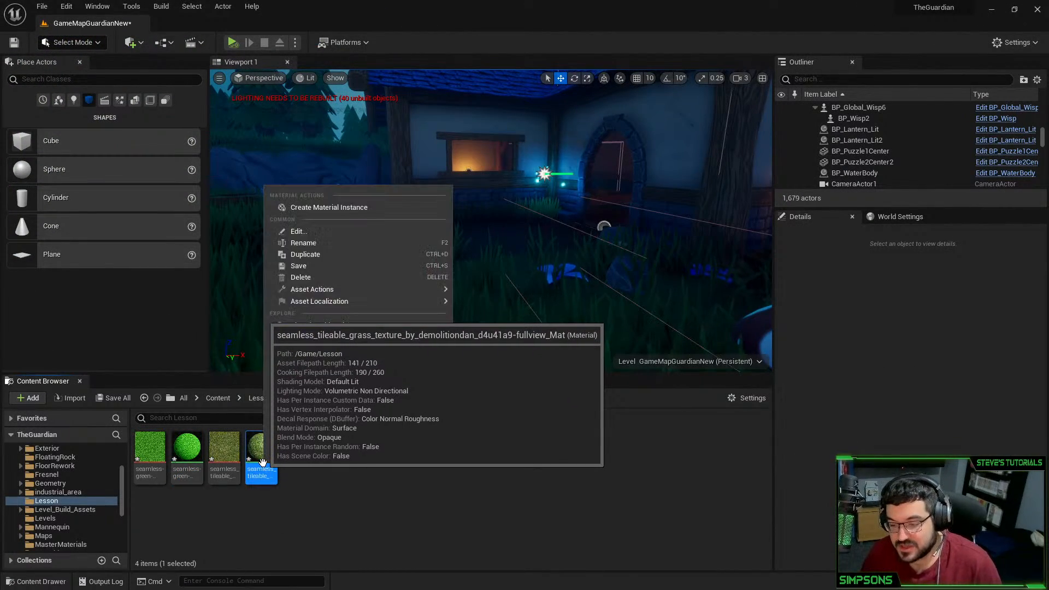
{"action": "left_click", "coordinate": [262, 460]}
{"action": "double_click", "coordinate": [273, 453]}
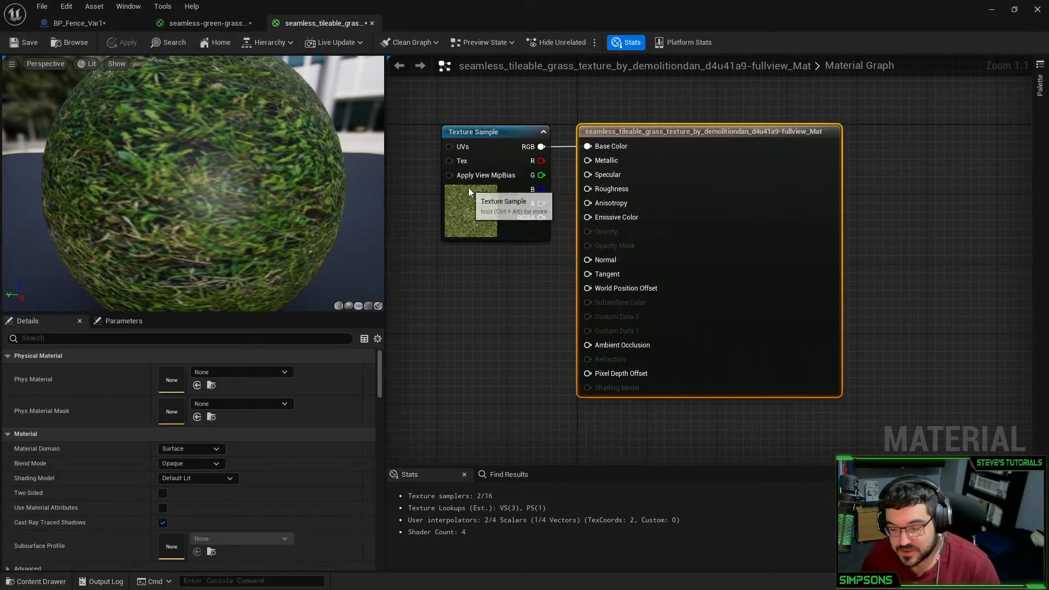
Inspect the grass image used by the Texture Sample at full size and return to its material graph
{"action": "left_click", "coordinate": [468, 188]}
{"action": "double_click", "coordinate": [168, 471]}
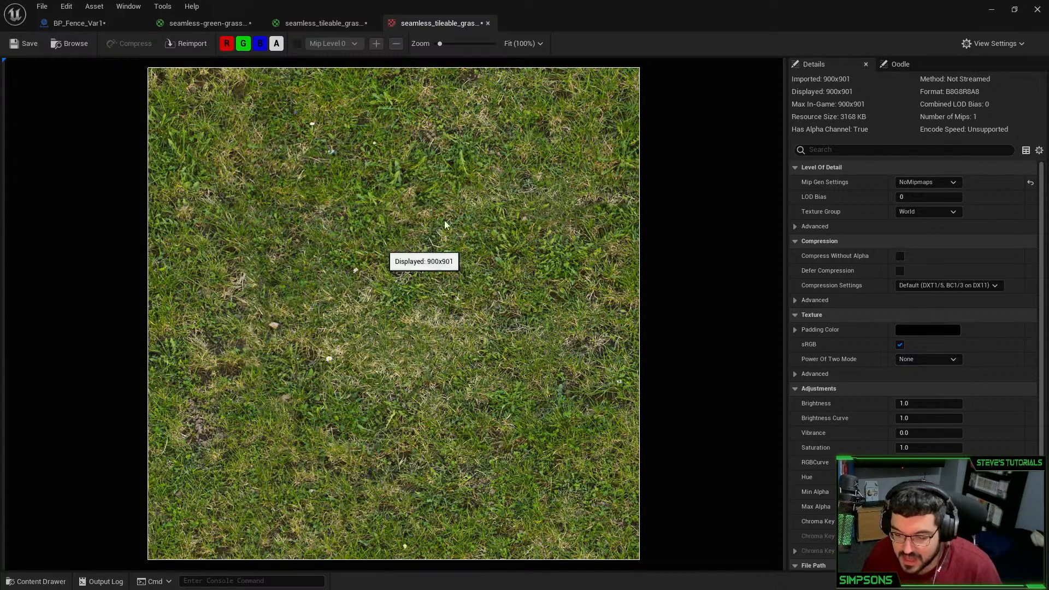
{"action": "left_click", "coordinate": [205, 23]}
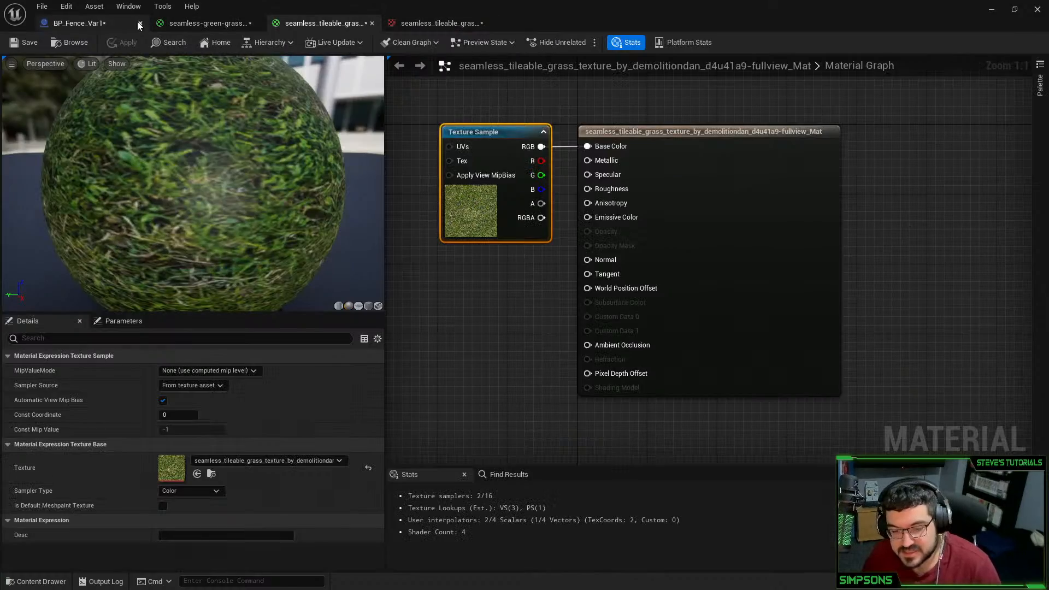
{"action": "left_click", "coordinate": [82, 24]}
{"action": "left_click", "coordinate": [432, 23]}
{"action": "left_click", "coordinate": [322, 23]}
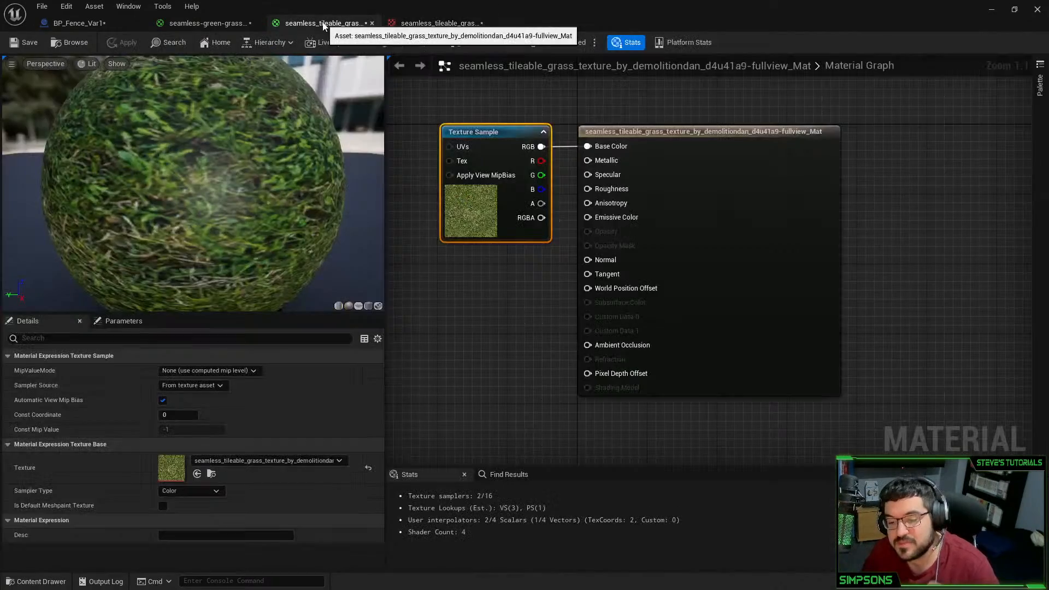
Add a Constant node with value 0 and connect it to the material's Specular input
{"action": "right_click_drag", "start_coordinate": [540, 357], "coordinate": [563, 355]}
{"action": "key", "text": "1"}
{"action": "left_click", "coordinate": [556, 343]}
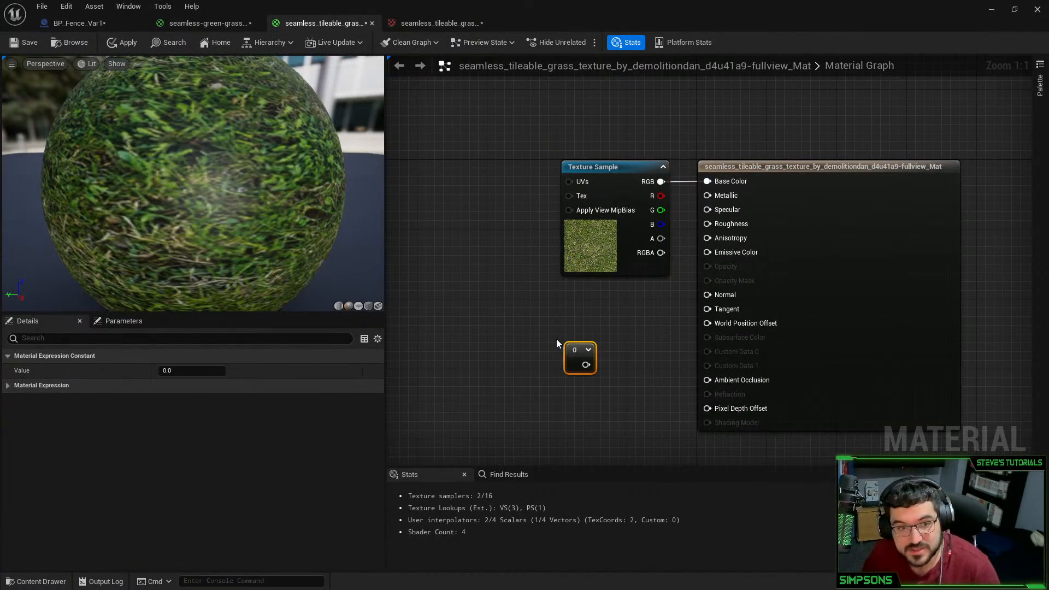
{"action": "left_click_drag", "start_coordinate": [576, 361], "coordinate": [729, 209]}
Add a TexCoord node beside the Texture Sample and connect it to the UVs input
{"action": "left_click", "coordinate": [501, 213]}
{"action": "key", "text": "u"}
{"action": "left_click", "coordinate": [484, 193]}
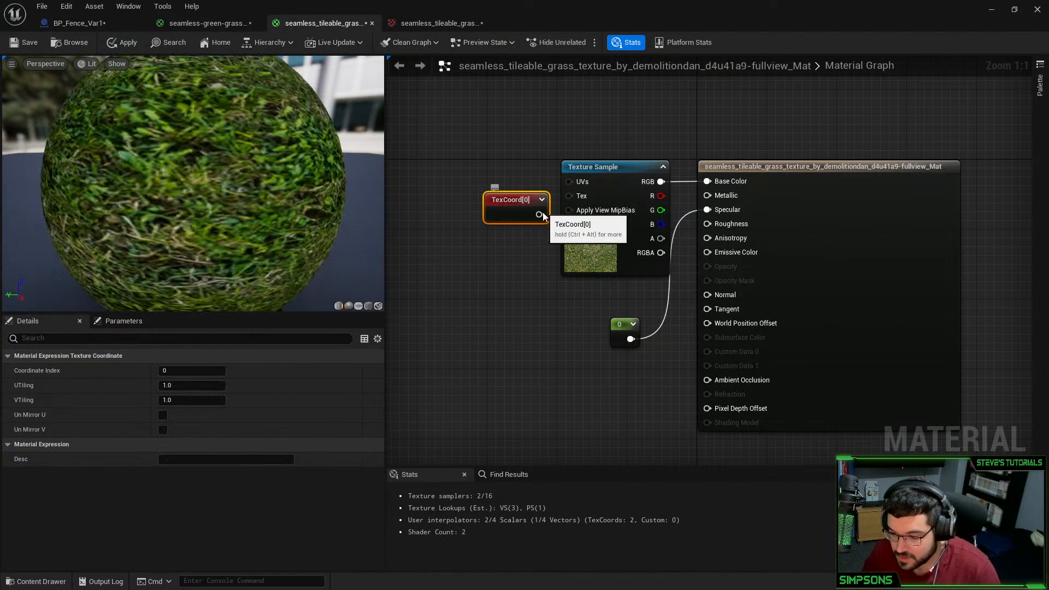
{"action": "left_click_drag", "start_coordinate": [539, 215], "coordinate": [580, 183]}
{"action": "left_click_drag", "start_coordinate": [509, 202], "coordinate": [495, 204]}
Set the TexCoord node's UTiling and VTiling to 4
{"action": "left_click", "coordinate": [188, 386]}
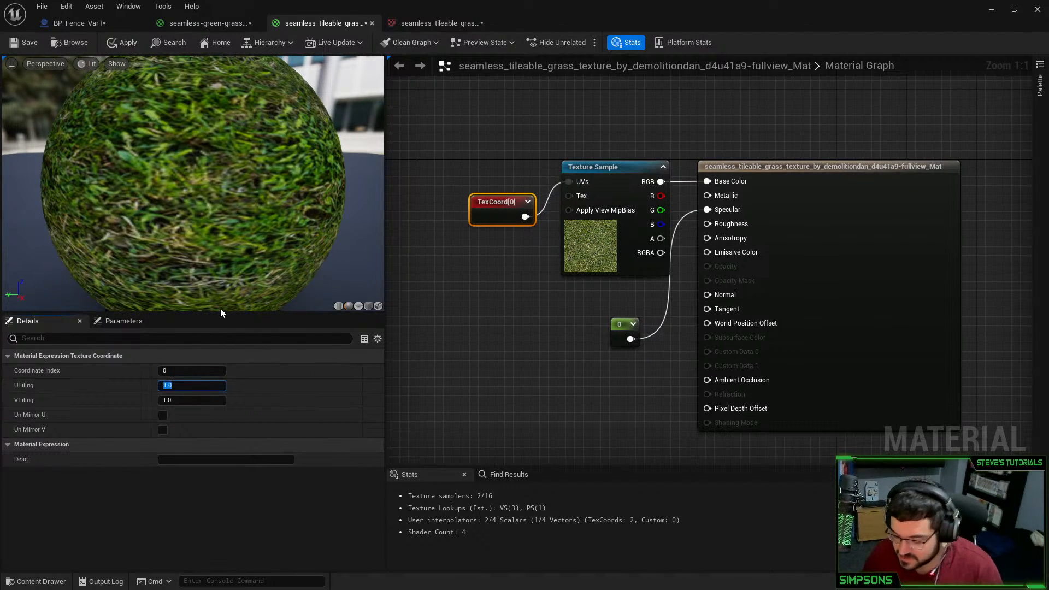
{"action": "type", "text": "4"}
{"action": "key", "text": "Tab"}
{"action": "type", "text": "4"}
{"action": "key", "text": "Return"}
Examine the tiled grass on a plane preview for repeating patches and compare it with the source texture image
{"action": "left_click", "coordinate": [358, 305]}
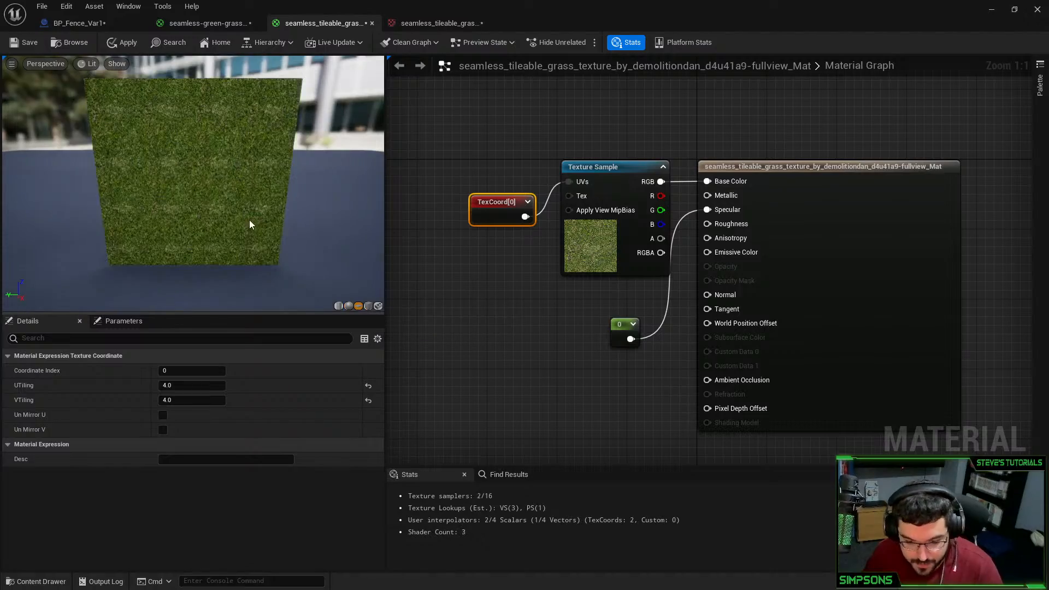
{"action": "left_click_drag", "start_coordinate": [219, 202], "coordinate": [218, 189]}
{"action": "left_click_drag", "start_coordinate": [237, 134], "coordinate": [203, 134]}
{"action": "scroll", "coordinate": [208, 175], "scroll_direction": "up", "scroll_amount": 5}
{"action": "left_click_drag", "start_coordinate": [208, 175], "coordinate": [209, 189]}
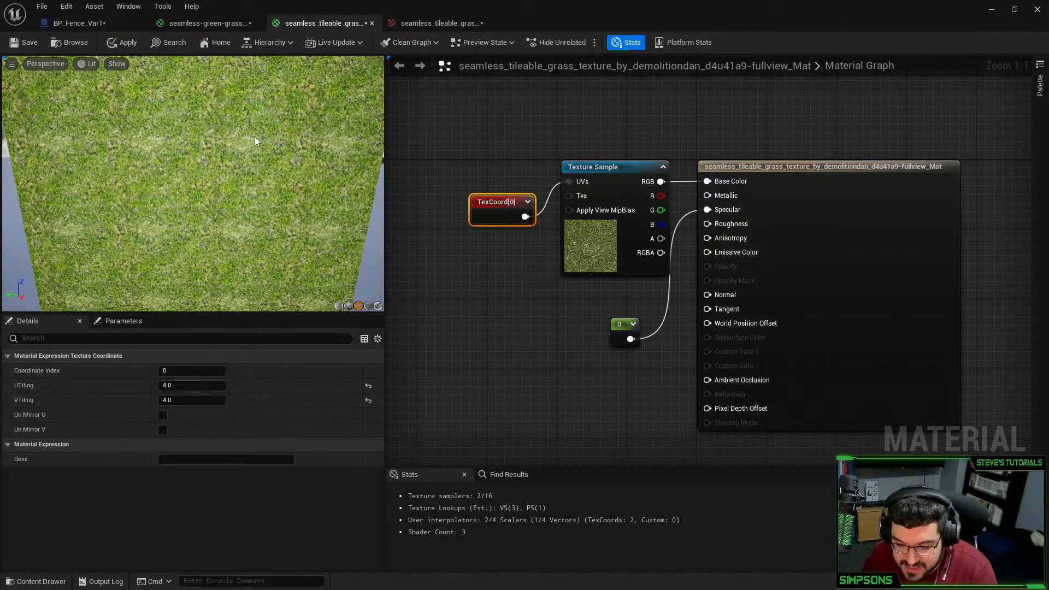
{"action": "left_click_drag", "start_coordinate": [255, 136], "coordinate": [249, 170]}
{"action": "scroll", "coordinate": [277, 165], "scroll_direction": "up", "scroll_amount": 5}
{"action": "scroll", "coordinate": [245, 191], "scroll_direction": "up", "scroll_amount": 5}
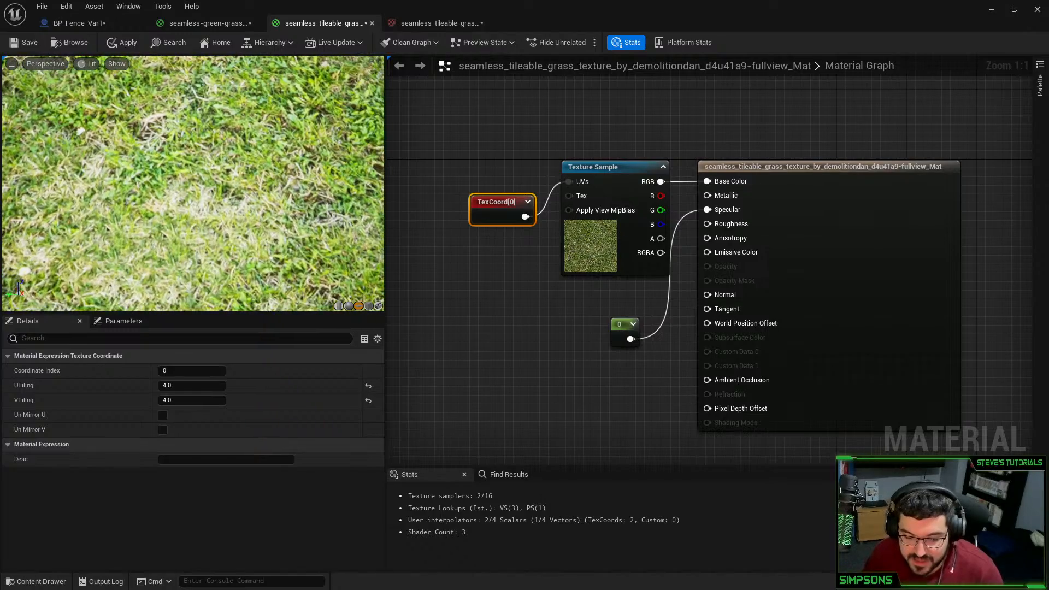
{"action": "double_click", "coordinate": [574, 252]}
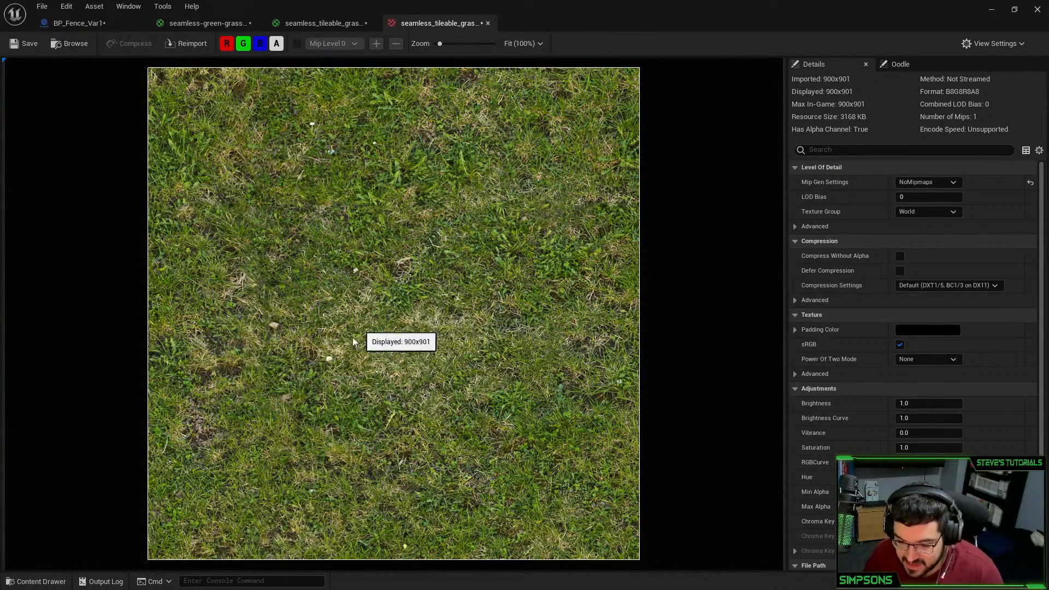
{"action": "left_click", "coordinate": [488, 23]}
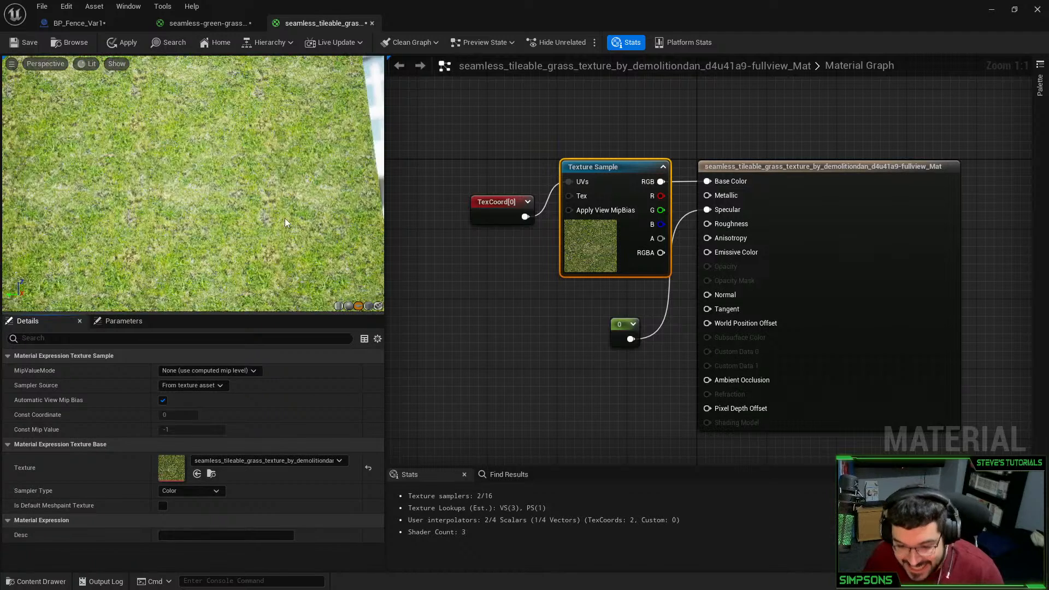
Compare the previews of the two grass materials for visible tiling and inspect the green grass material's TexCoord node
{"action": "left_click_drag", "start_coordinate": [290, 213], "coordinate": [186, 157]}
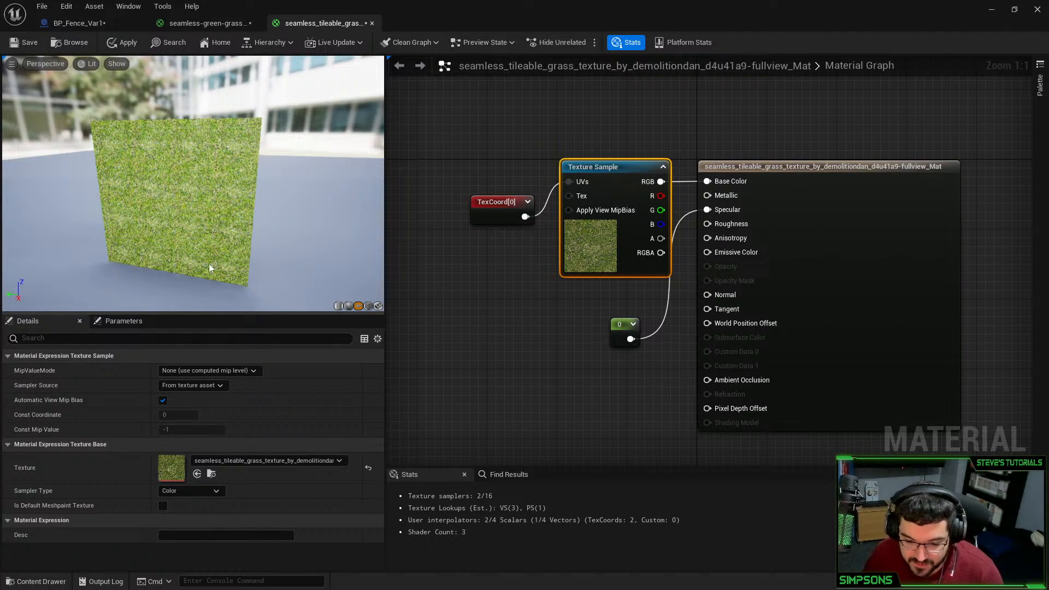
{"action": "left_click_drag", "start_coordinate": [126, 195], "coordinate": [186, 185]}
{"action": "left_click", "coordinate": [205, 23]}
{"action": "scroll", "coordinate": [189, 156], "scroll_direction": "down", "scroll_amount": 3}
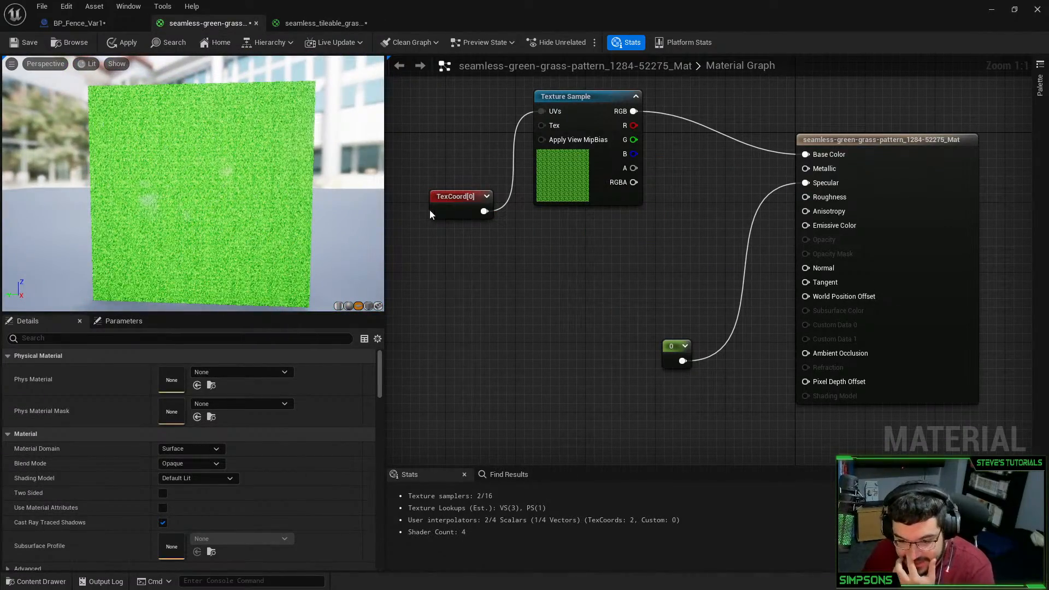
{"action": "left_click", "coordinate": [433, 210]}
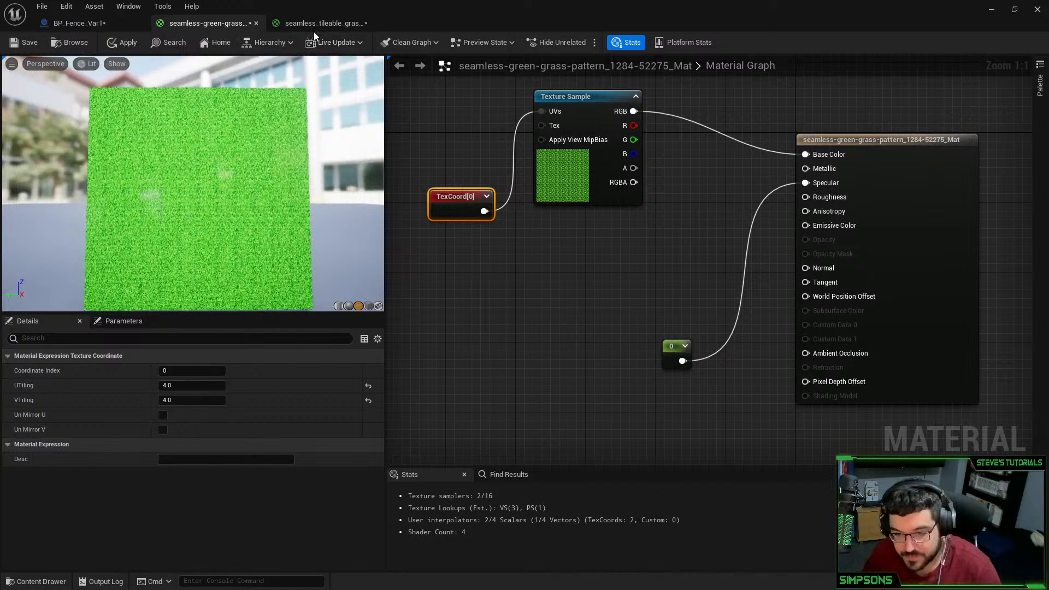
{"action": "left_click", "coordinate": [314, 27]}
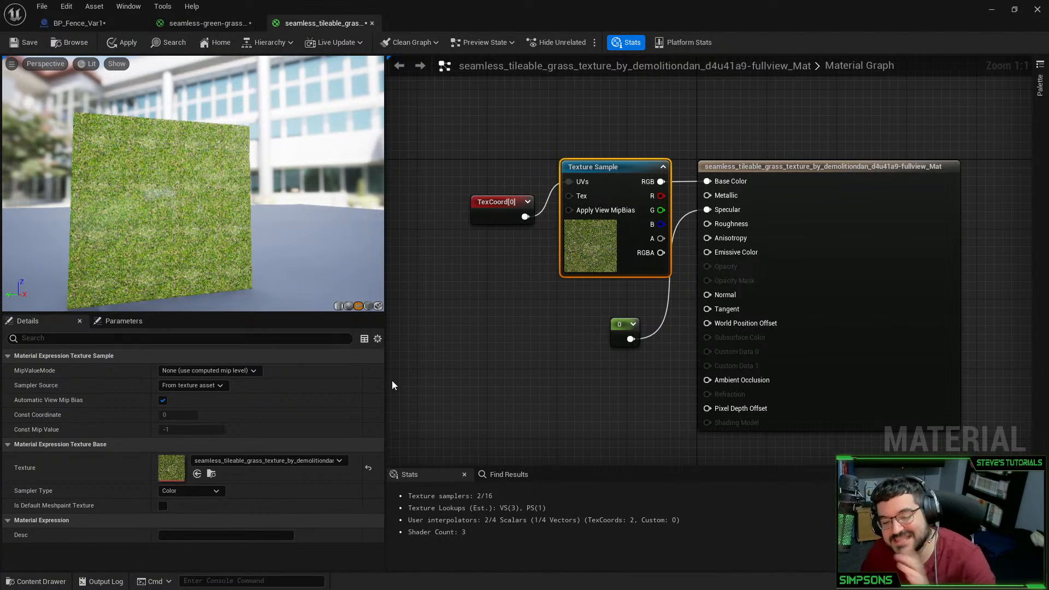
In the BP_Fence_Var1 blueprint, reparent the three plank components from the post component to SharedRoot
{"action": "left_click", "coordinate": [124, 32]}
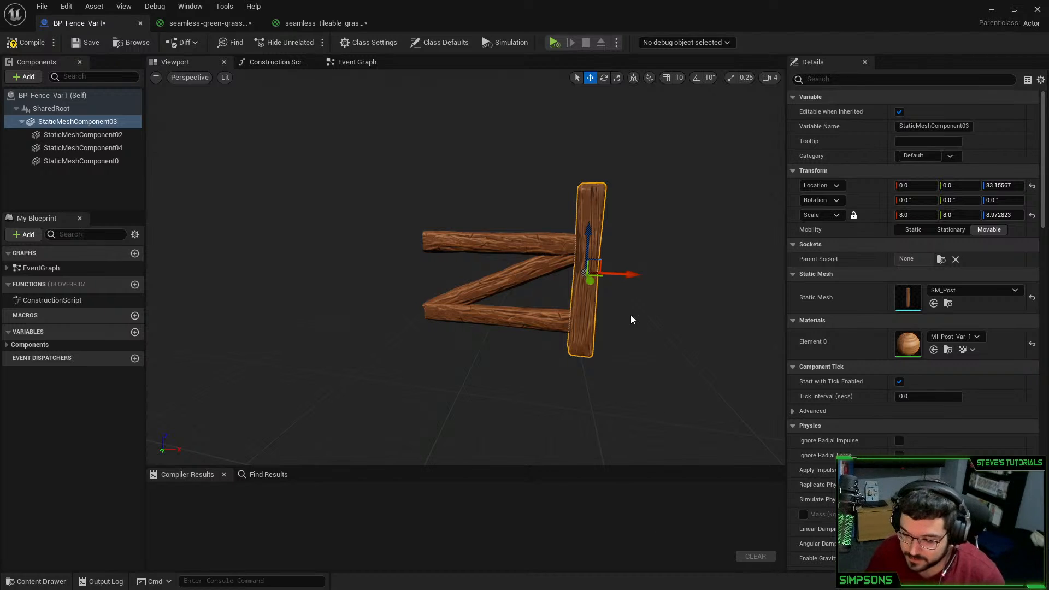
{"action": "mouse_move", "coordinate": [624, 273]}
{"action": "left_mouse_down"}
{"action": "mouse_move", "coordinate": [520, 277]}
{"action": "mouse_move", "coordinate": [624, 284]}
{"action": "left_mouse_up"}
{"action": "key", "text": "ctrl+z"}
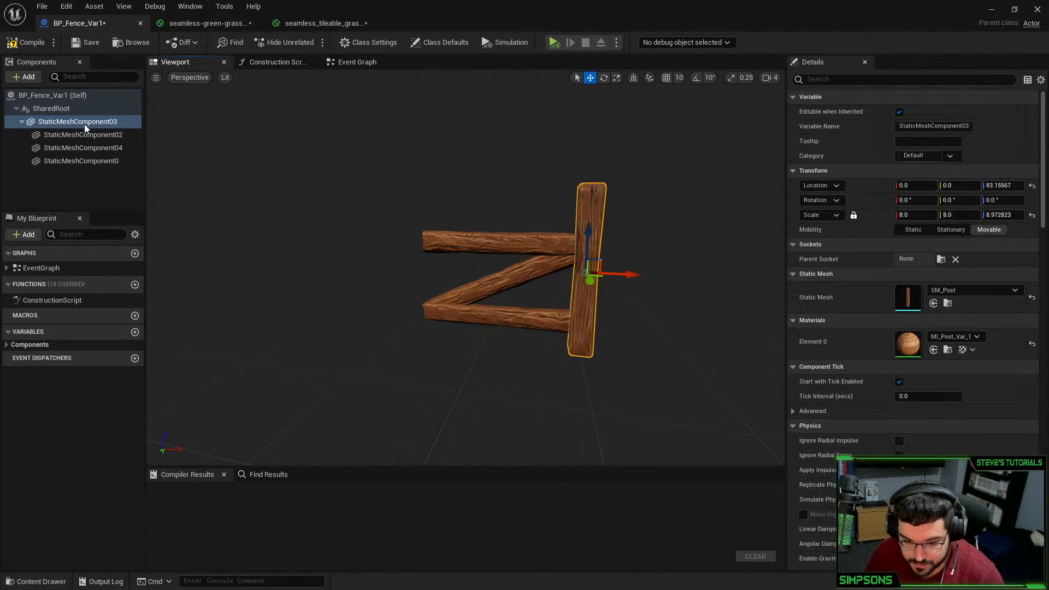
{"action": "left_click", "coordinate": [71, 137]}
{"action": "left_click", "coordinate": [75, 149], "text": "shift"}
{"action": "left_click", "coordinate": [77, 160], "text": "shift"}
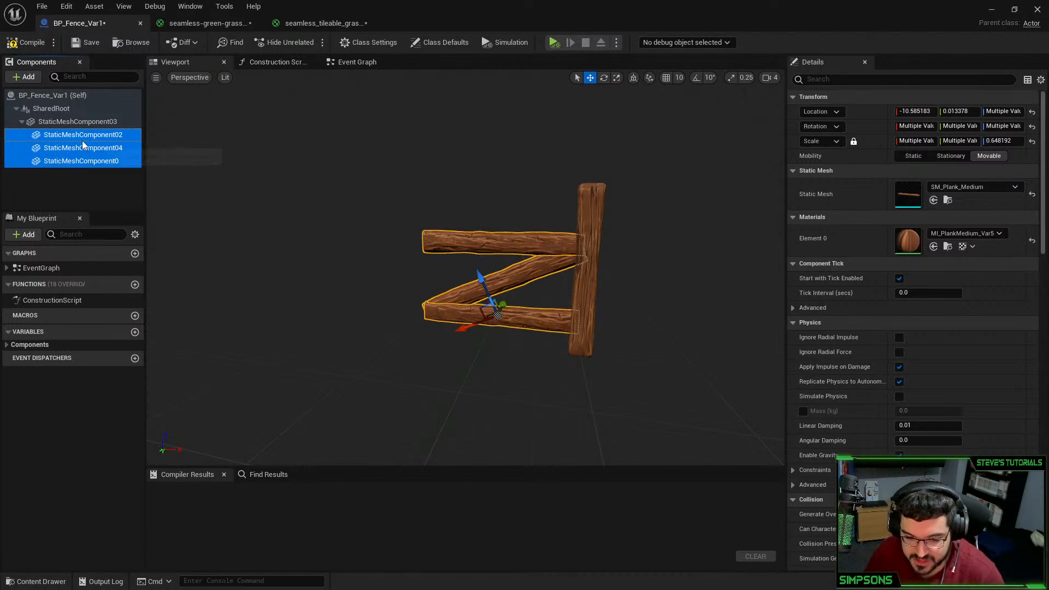
{"action": "left_click_drag", "start_coordinate": [83, 144], "coordinate": [94, 127]}
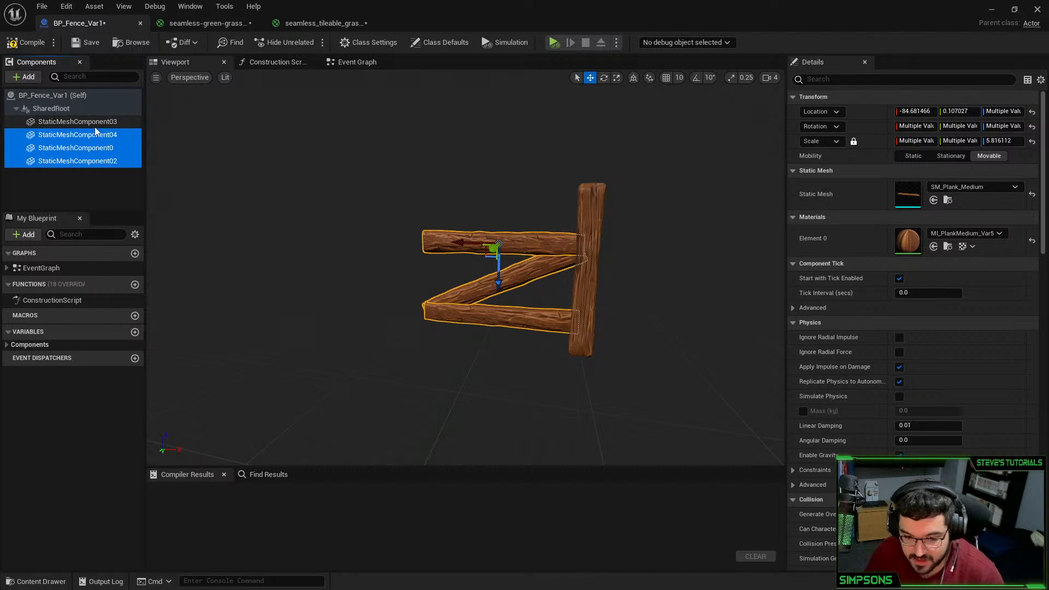
Duplicate the fence post along X to the planks' open end, at X about -167
{"action": "left_click", "coordinate": [94, 125]}
{"action": "left_click_drag", "start_coordinate": [623, 276], "coordinate": [458, 275]}
{"action": "key", "text": "w"}
{"action": "key", "text": "a"}
{"action": "right_click_drag", "start_coordinate": [458, 275], "coordinate": [492, 269]}
{"action": "key", "text": "r"}
{"action": "left_click_drag", "start_coordinate": [537, 293], "coordinate": [489, 293]}
{"action": "key", "text": "ctrl+z"}
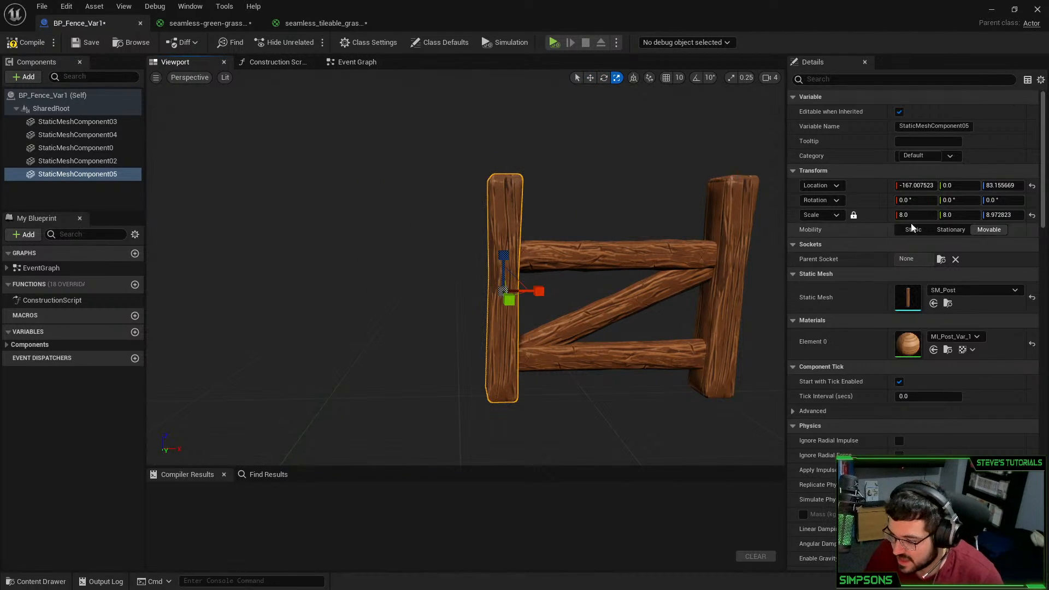
{"action": "left_click", "coordinate": [910, 215]}
{"action": "type", "text": "8"}
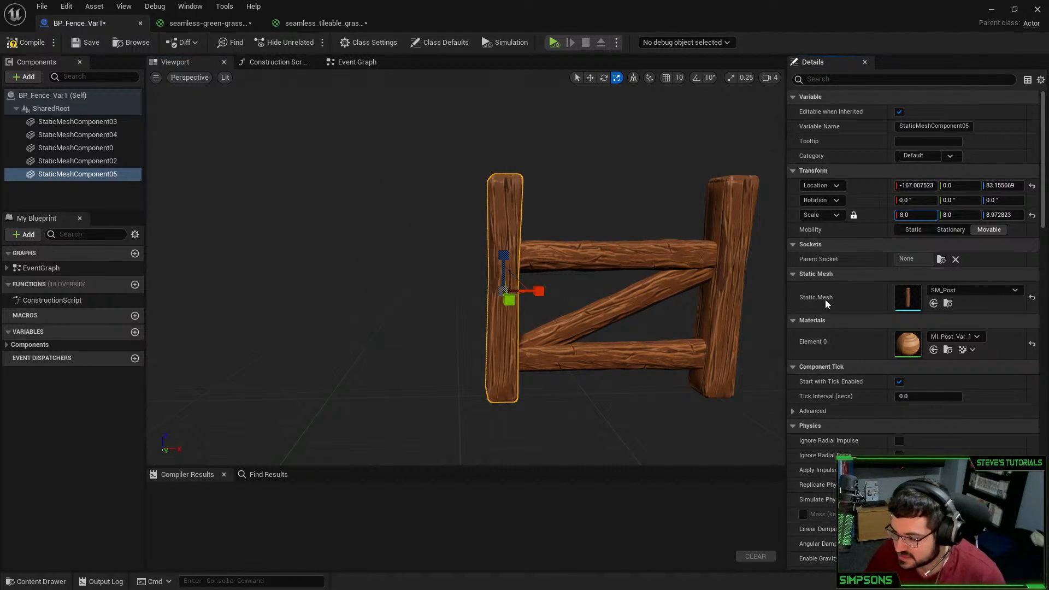
{"action": "key", "text": "Return"}
Unlock uniform scaling and mirror the duplicated post by setting its X scale to -8
{"action": "left_click", "coordinate": [854, 215]}
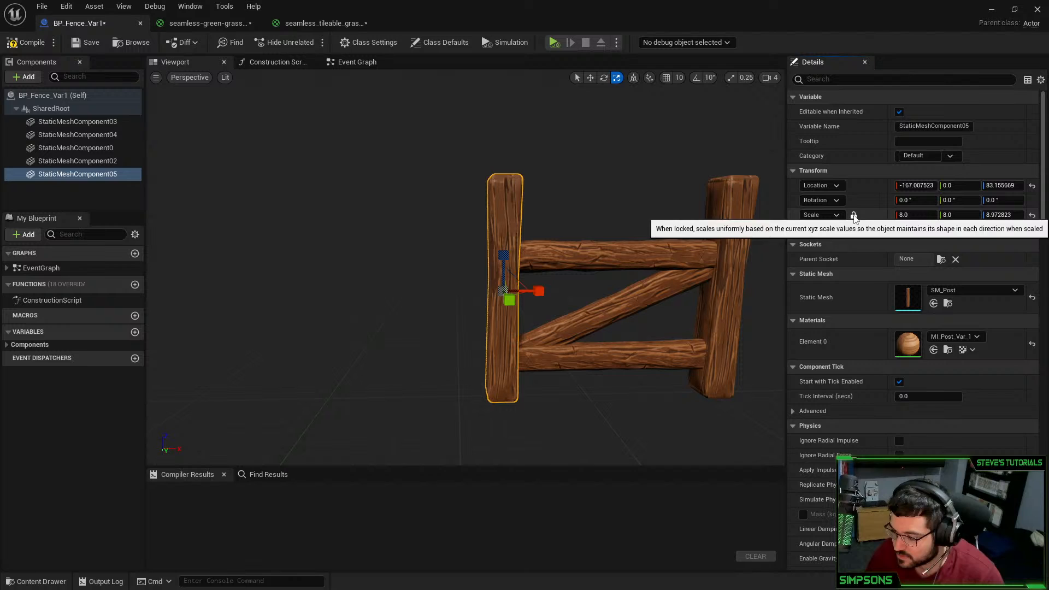
{"action": "left_click", "coordinate": [912, 215]}
{"action": "type", "text": "-8"}
{"action": "key", "text": "Return"}
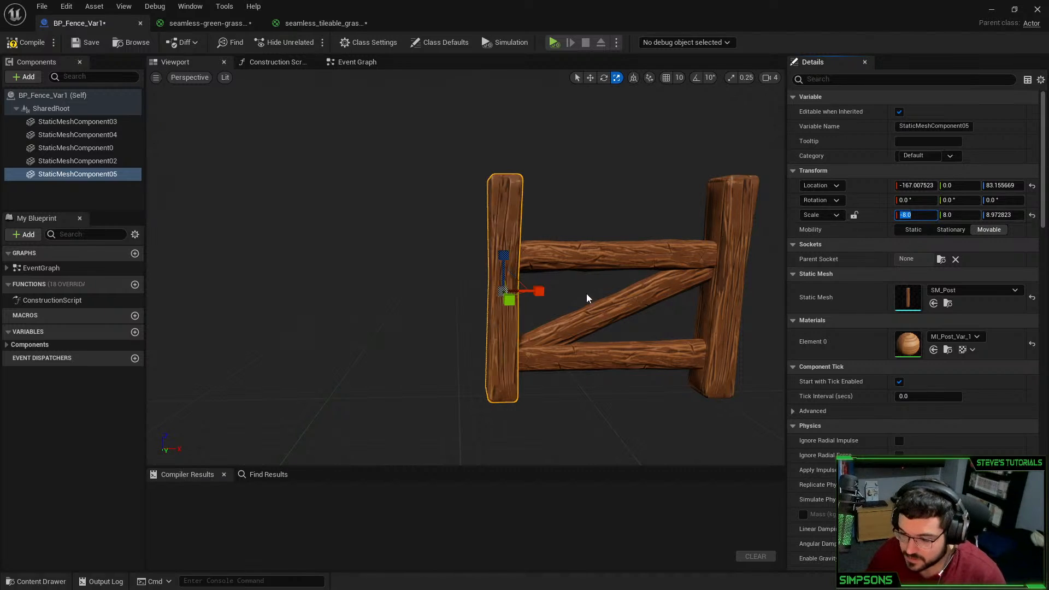
Move the mirrored post slightly along X toward the planks, to X about -166.2
{"action": "key", "text": "w"}
{"action": "mouse_move", "coordinate": [544, 297]}
{"action": "left_mouse_down"}
{"action": "mouse_move", "coordinate": [522, 296]}
{"action": "mouse_move", "coordinate": [554, 297]}
{"action": "left_mouse_up"}
{"action": "right_click_drag", "start_coordinate": [588, 216], "coordinate": [613, 236]}
{"action": "scroll", "coordinate": [588, 215], "scroll_direction": "down", "scroll_amount": 5}
{"action": "right_click_drag", "start_coordinate": [546, 169], "coordinate": [529, 187]}
{"action": "scroll", "coordinate": [523, 186], "scroll_direction": "up", "scroll_amount": 4}
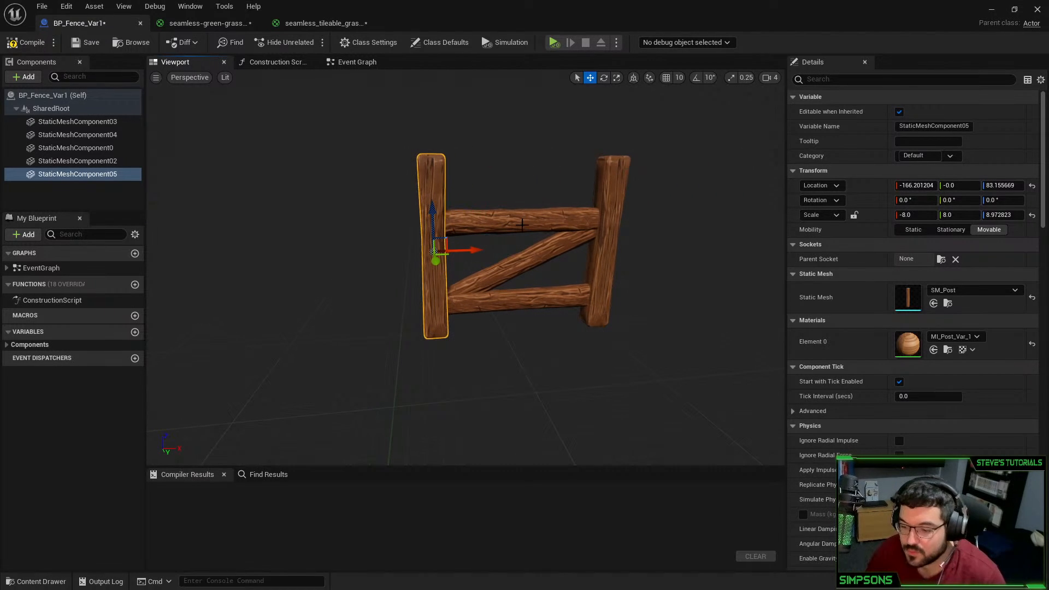
{"action": "left_click", "coordinate": [577, 232]}
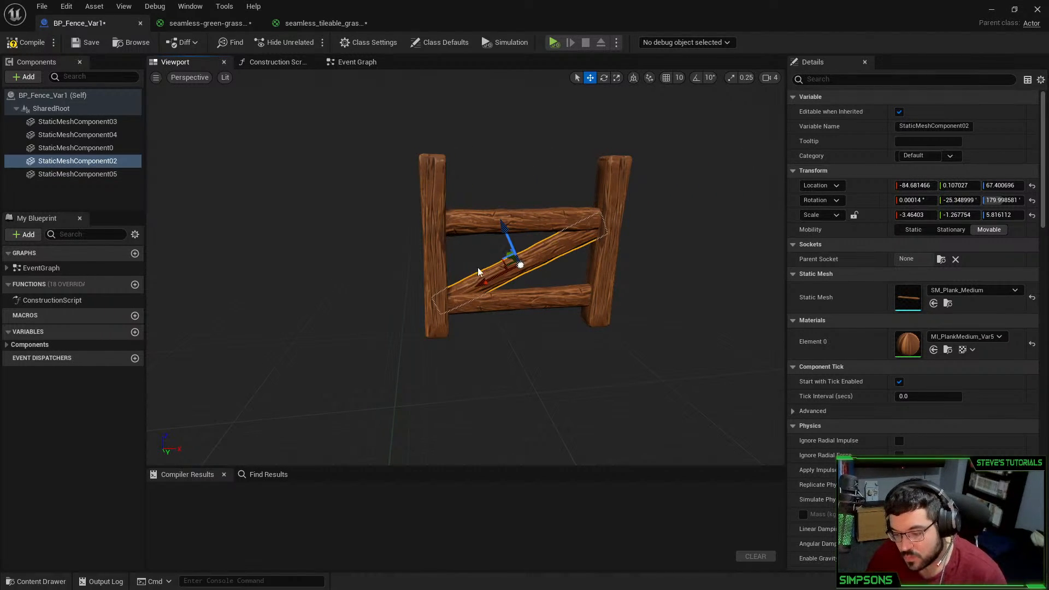
{"action": "left_click_drag", "start_coordinate": [477, 268], "coordinate": [307, 279]}
{"action": "key", "text": "ctrl+z"}
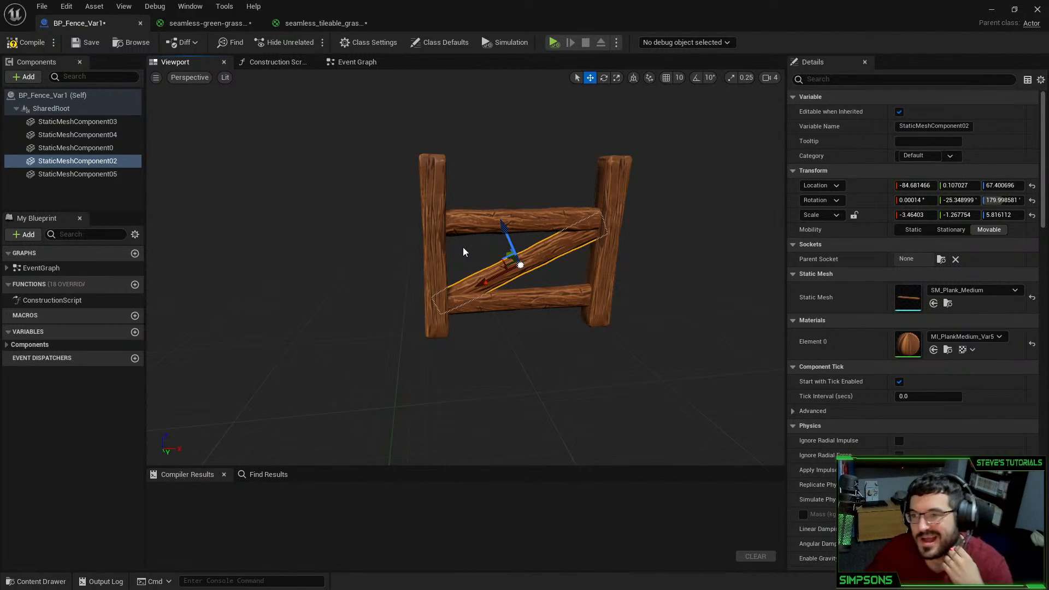
{"action": "right_click_drag", "start_coordinate": [421, 212], "coordinate": [508, 213]}
{"action": "right_click_drag", "start_coordinate": [421, 246], "coordinate": [284, 133]}
{"action": "key", "text": "w"}
{"action": "left_click", "coordinate": [123, 121]}
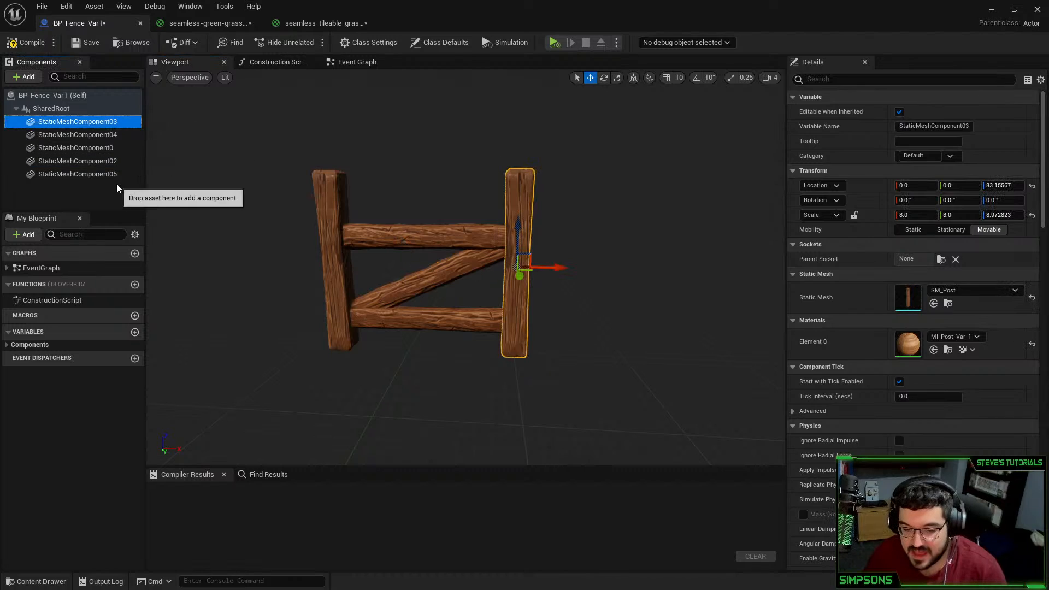
{"action": "left_click", "coordinate": [120, 175], "text": "shift"}
{"action": "key", "text": "Delete"}
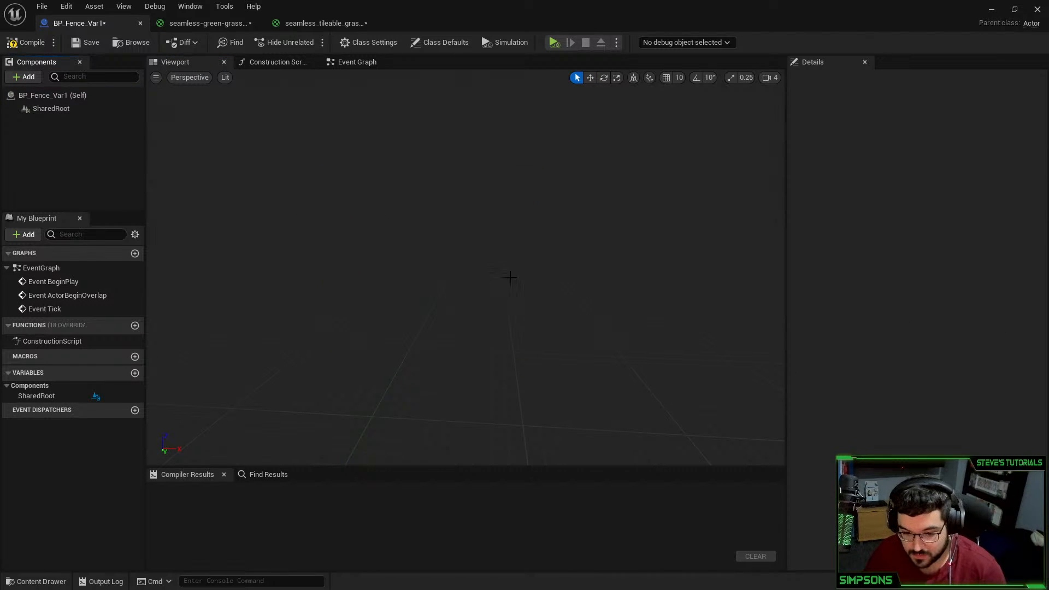
{"action": "key", "text": "ctrl+z"}
Duplicate all five fence components and move the copy along X beside the original, with its planks at X about -275
{"action": "left_click", "coordinate": [94, 122]}
{"action": "left_click", "coordinate": [91, 175], "text": "shift"}
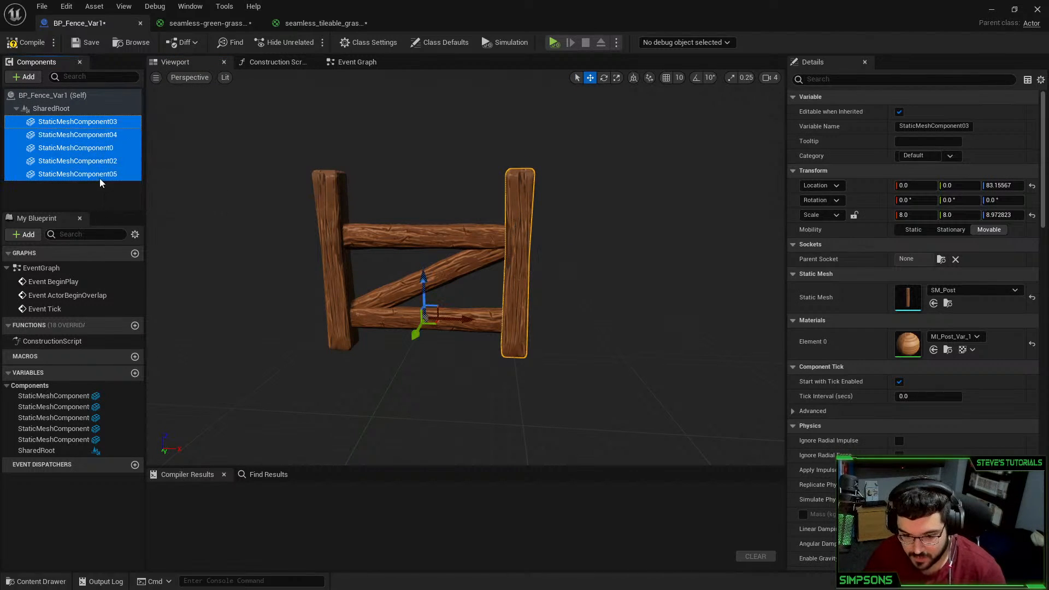
{"action": "key", "text": "ctrl+d"}
{"action": "left_click_drag", "start_coordinate": [388, 230], "coordinate": [313, 233]}
{"action": "key", "text": "a"}
{"action": "key", "text": "s"}
{"action": "key", "text": "a"}
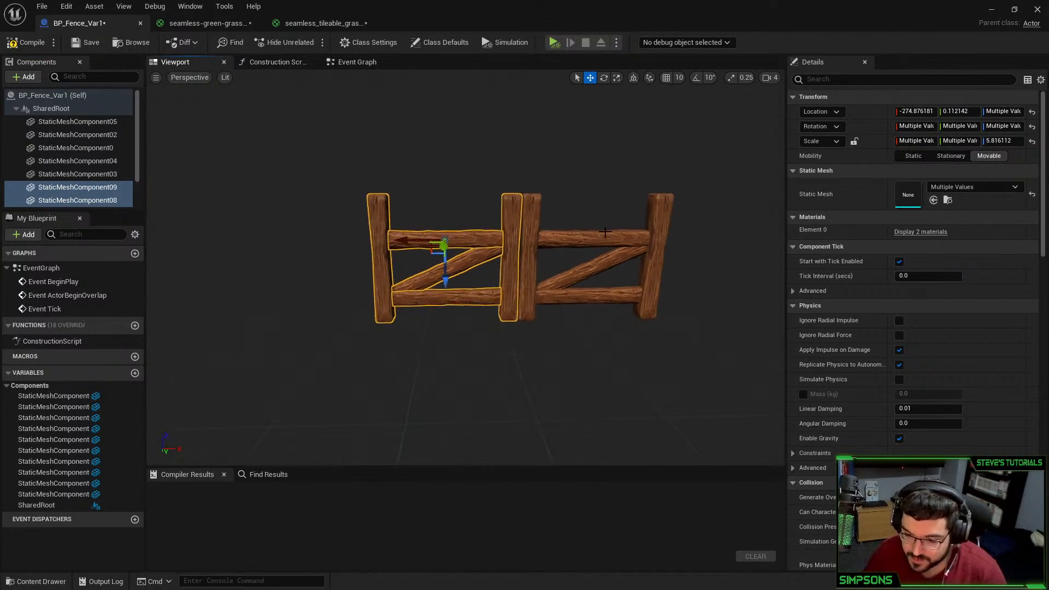
Rotate the diagonal plank of the duplicated fence section to the opposite slope, with a Y rotation of about 24.9°
{"action": "left_click", "coordinate": [485, 258]}
{"action": "key", "text": "e"}
{"action": "left_click_drag", "start_coordinate": [472, 221], "coordinate": [444, 273]}
{"action": "key", "text": "ctrl+z"}
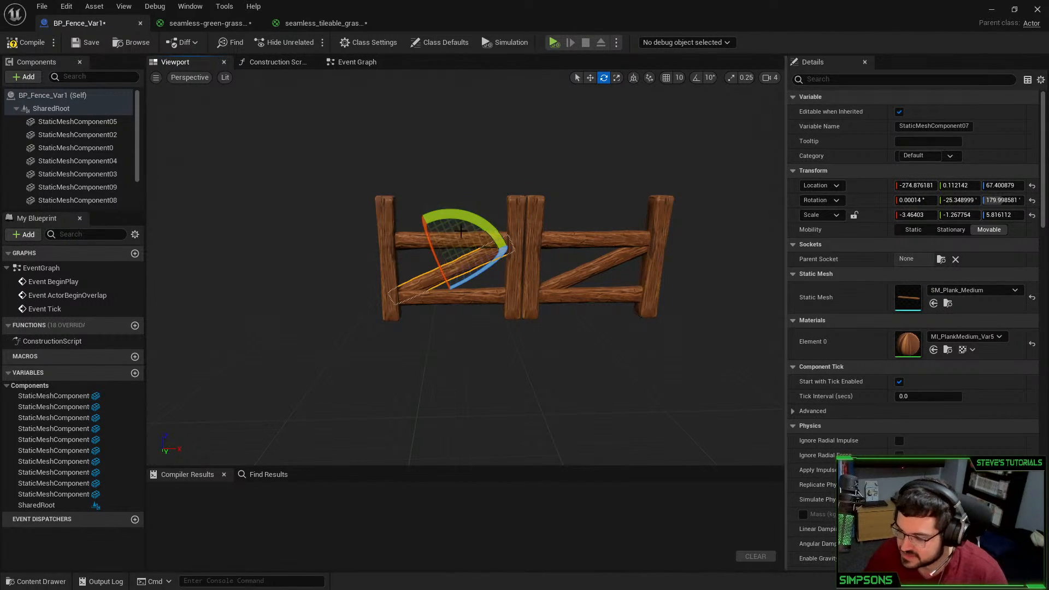
{"action": "left_click_drag", "start_coordinate": [469, 221], "coordinate": [446, 271]}
{"action": "scroll", "coordinate": [595, 173], "scroll_direction": "down", "scroll_amount": 2}
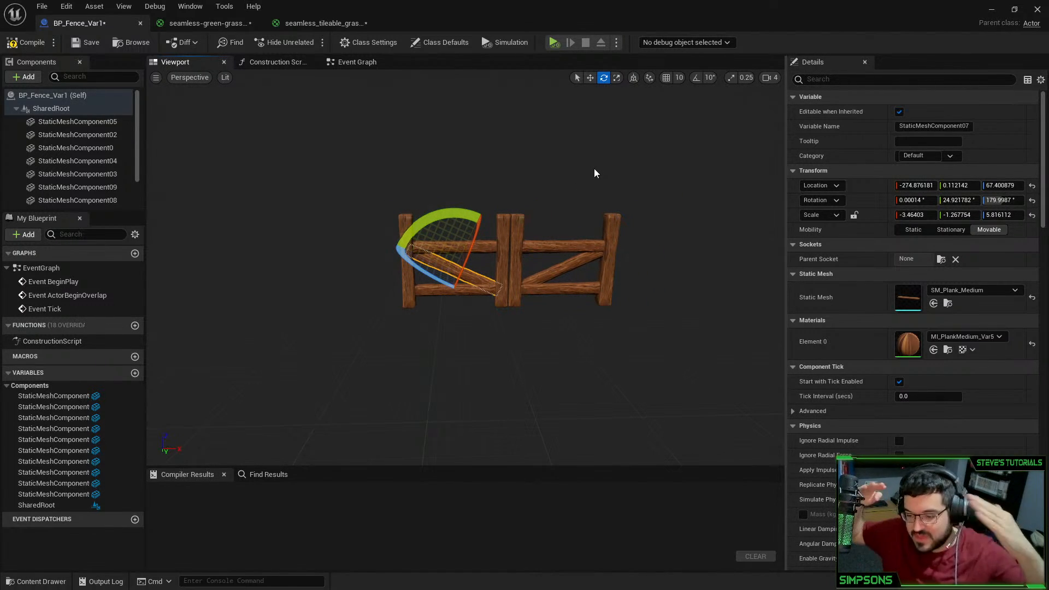
{"action": "mouse_move", "coordinate": [593, 163]}
{"action": "right_mouse_down"}
{"action": "mouse_move", "coordinate": [601, 174]}
{"action": "mouse_move", "coordinate": [579, 172]}
{"action": "right_mouse_up"}
{"action": "key", "text": "w"}
{"action": "left_click", "coordinate": [453, 224]}
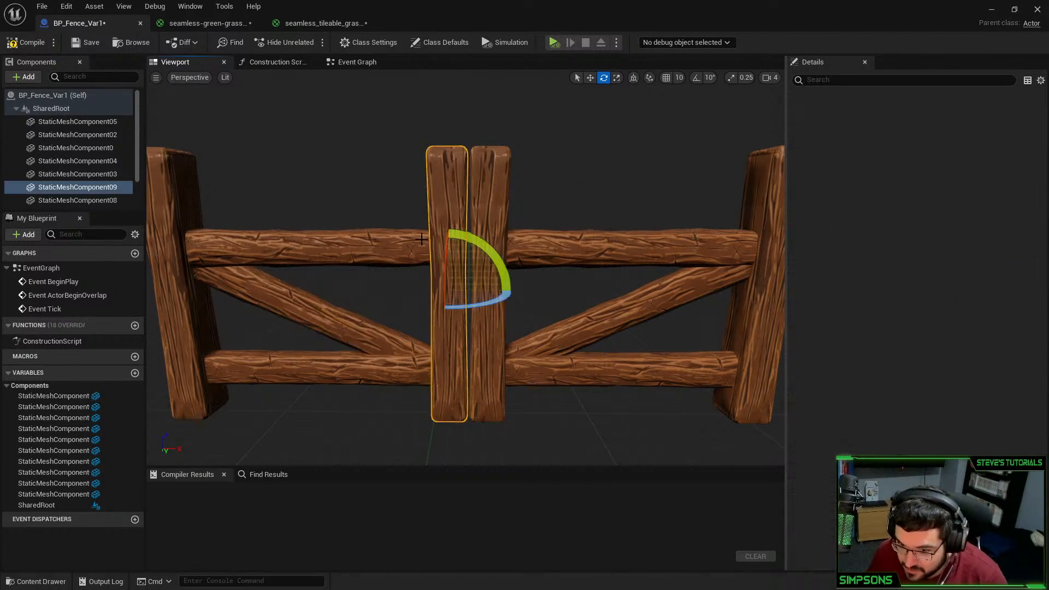
{"action": "left_click", "coordinate": [374, 257]}
{"action": "left_click", "coordinate": [304, 297], "text": "ctrl"}
{"action": "left_click", "coordinate": [312, 369], "text": "ctrl"}
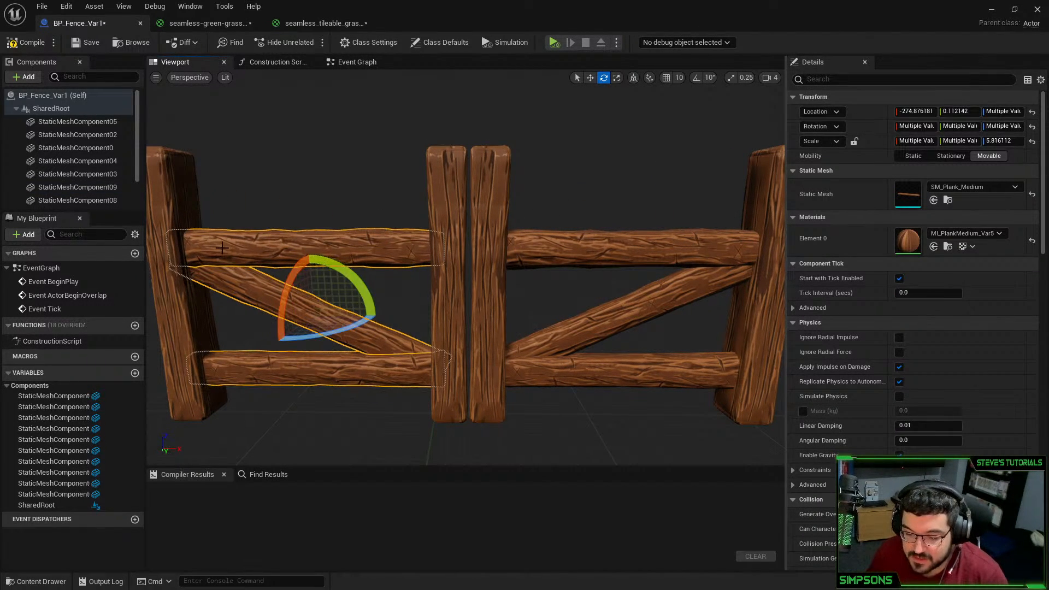
{"action": "left_click", "coordinate": [176, 249], "text": "ctrl"}
{"action": "left_click", "coordinate": [252, 245], "text": "ctrl"}
{"action": "left_click", "coordinate": [349, 245], "text": "ctrl"}
{"action": "key", "text": "w"}
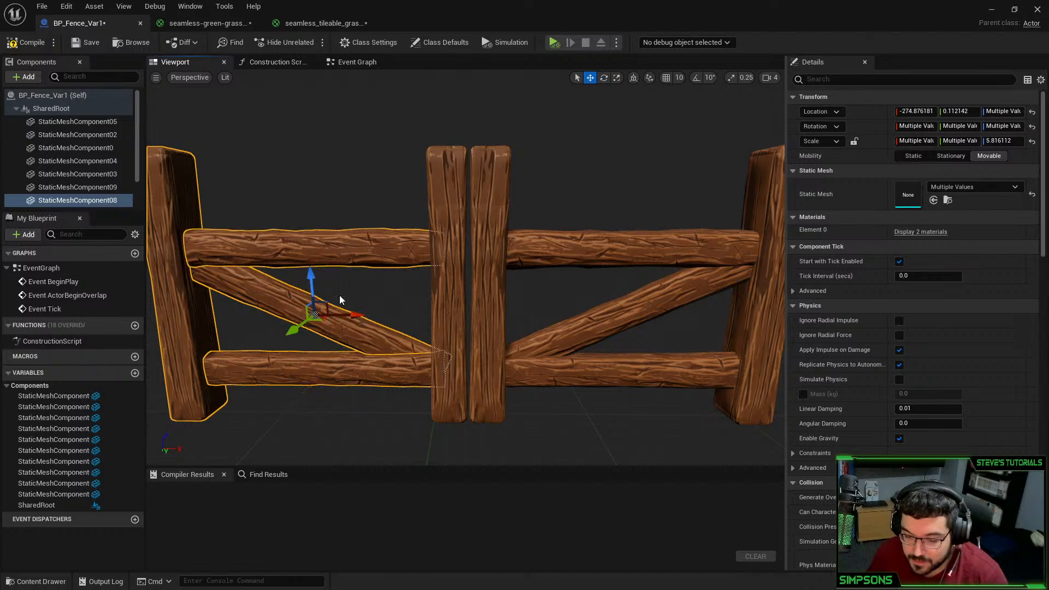
{"action": "left_click", "coordinate": [425, 306], "text": "ctrl"}
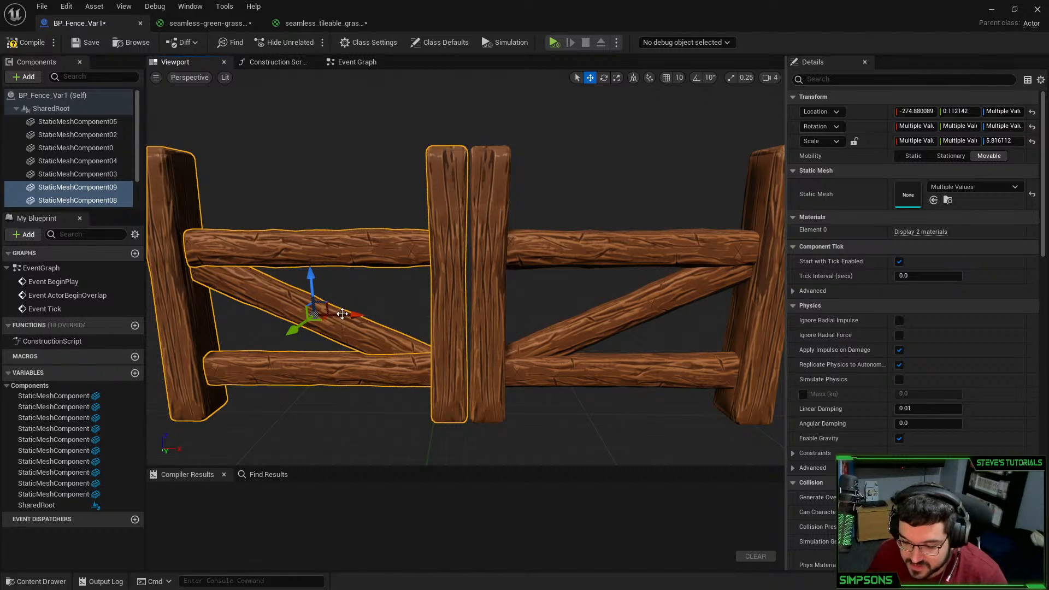
Mirror the duplicated section's inner post by setting its Y scale to -8, and compare it with the adjacent post
{"action": "left_click", "coordinate": [450, 287]}
{"action": "key", "text": "r"}
{"action": "left_click_drag", "start_coordinate": [450, 287], "coordinate": [450, 287], "text": "alt"}
{"action": "left_click", "coordinate": [961, 215]}
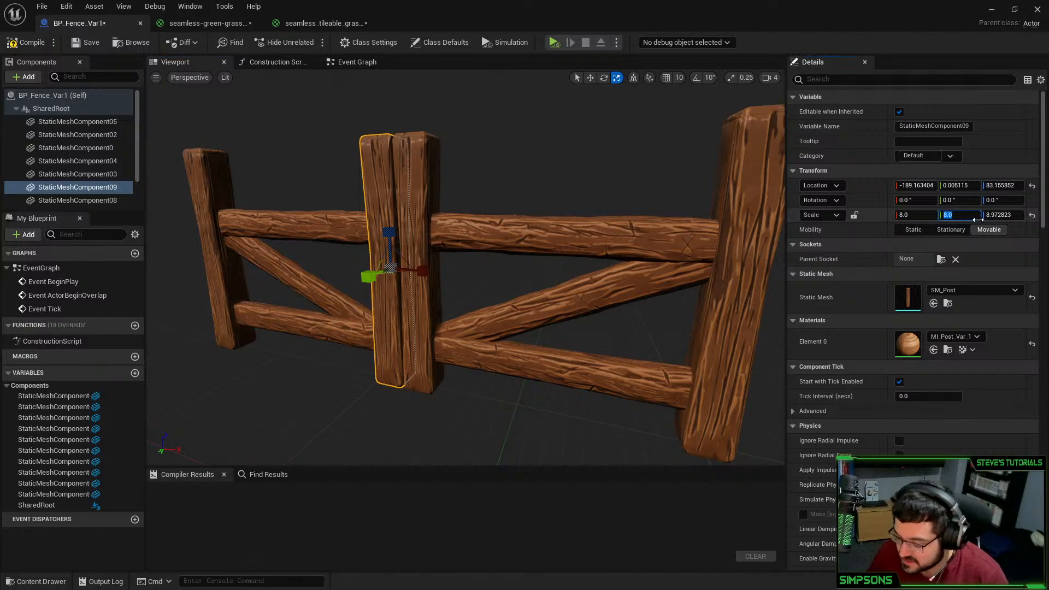
{"action": "type", "text": "-8"}
{"action": "key", "text": "Return"}
{"action": "right_click_drag", "start_coordinate": [388, 264], "coordinate": [426, 286]}
{"action": "left_click", "coordinate": [77, 121]}
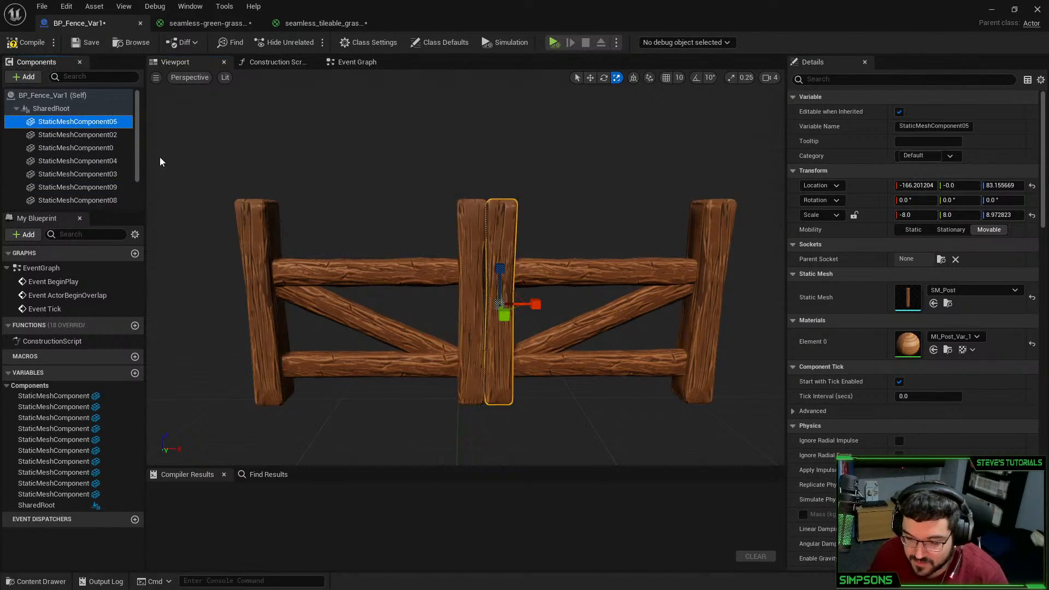
Try stretching the duplicated section's inner post to a Z scale of about 9.19 and raising it slightly, and undo these changes
{"action": "left_click", "coordinate": [482, 211]}
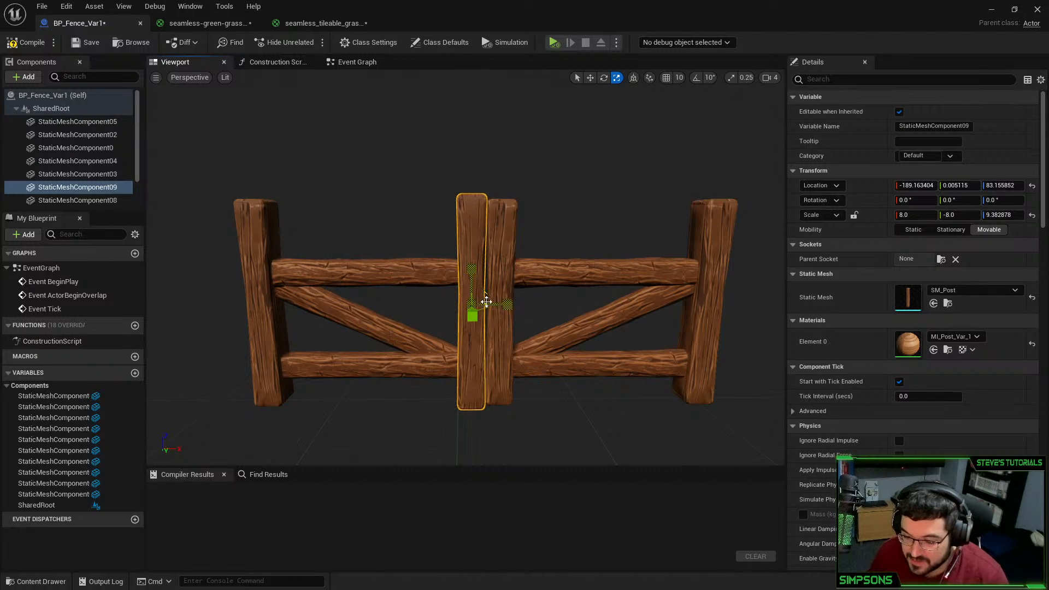
{"action": "left_click_drag", "start_coordinate": [486, 302], "coordinate": [551, 255]}
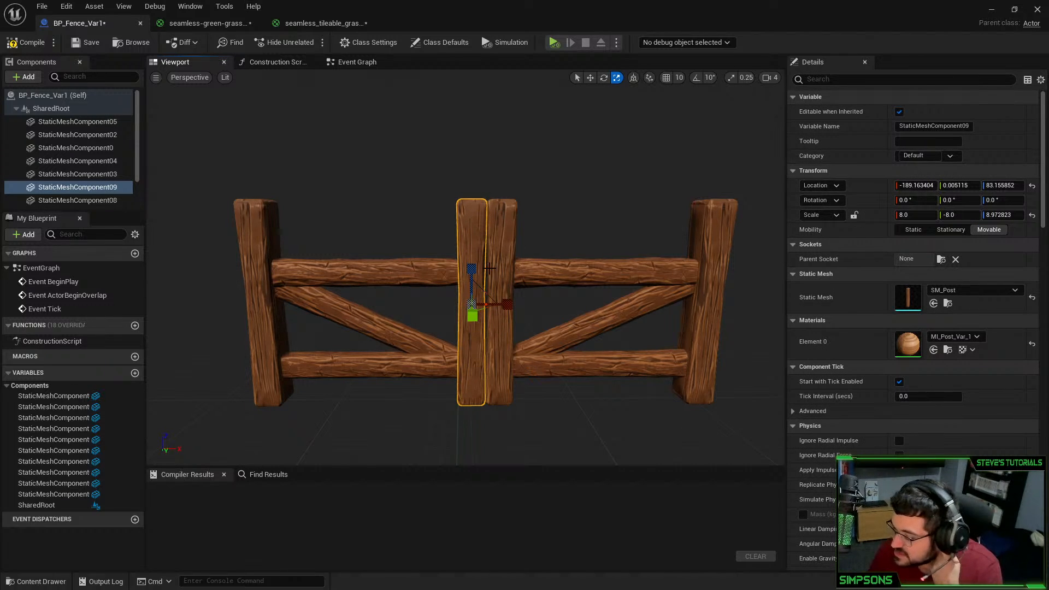
{"action": "left_click_drag", "start_coordinate": [470, 273], "coordinate": [470, 269]}
{"action": "key", "text": "w"}
{"action": "scroll", "coordinate": [562, 194], "scroll_direction": "down", "scroll_amount": 3}
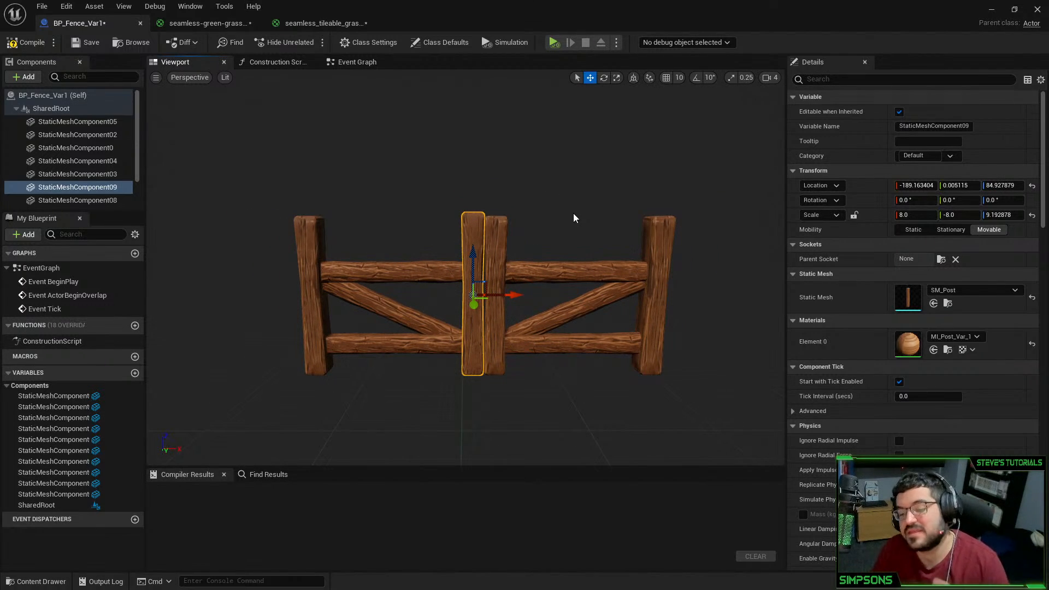
{"action": "key", "text": "ctrl+z"}
{"action": "key", "text": "ctrl+z"}
{"action": "key", "text": "ctrl+z"}
{"action": "key", "text": "ctrl+z"}
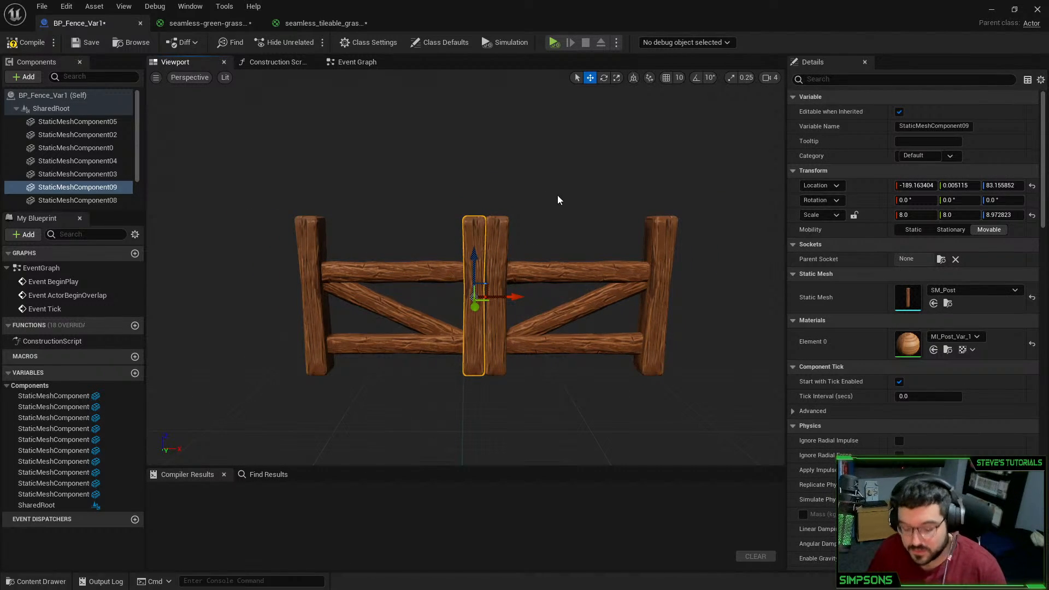
Set the inner post's Y scale to -8 again and minimise the blueprint editor window
{"action": "left_click", "coordinate": [955, 215]}
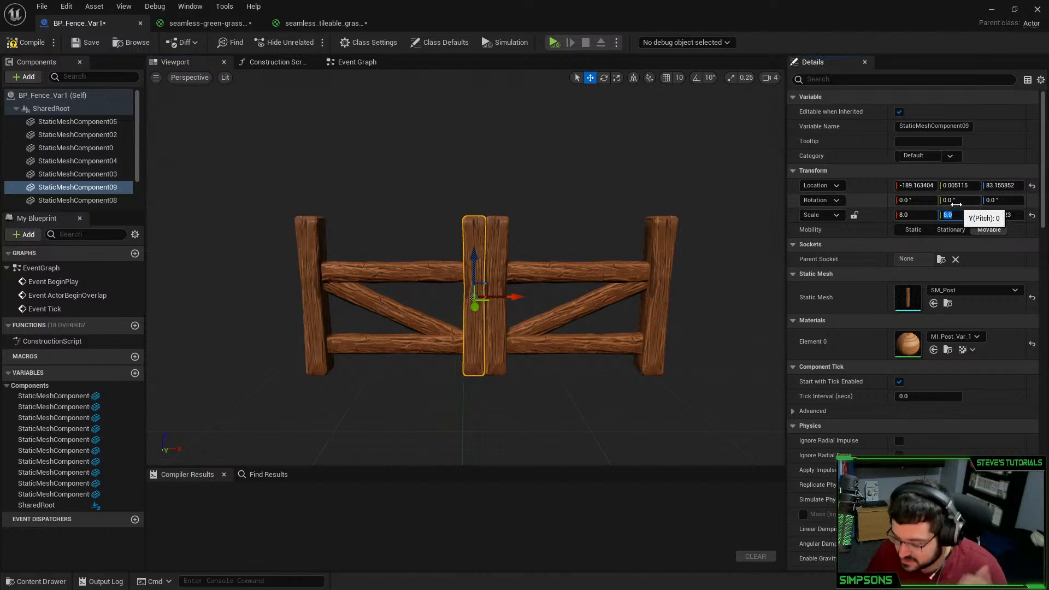
{"action": "type", "text": "-8"}
{"action": "key", "text": "Return"}
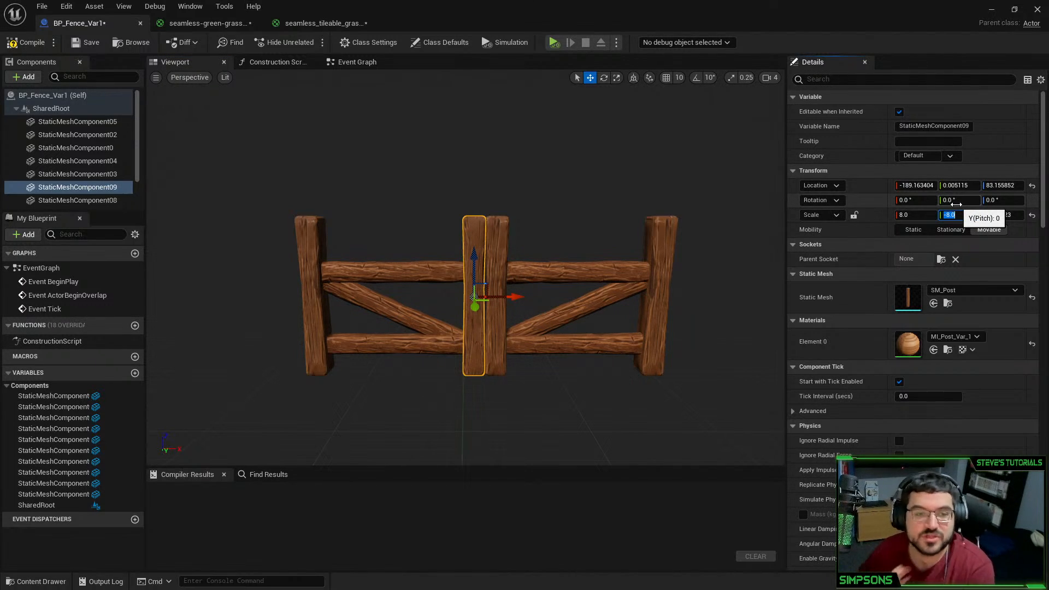
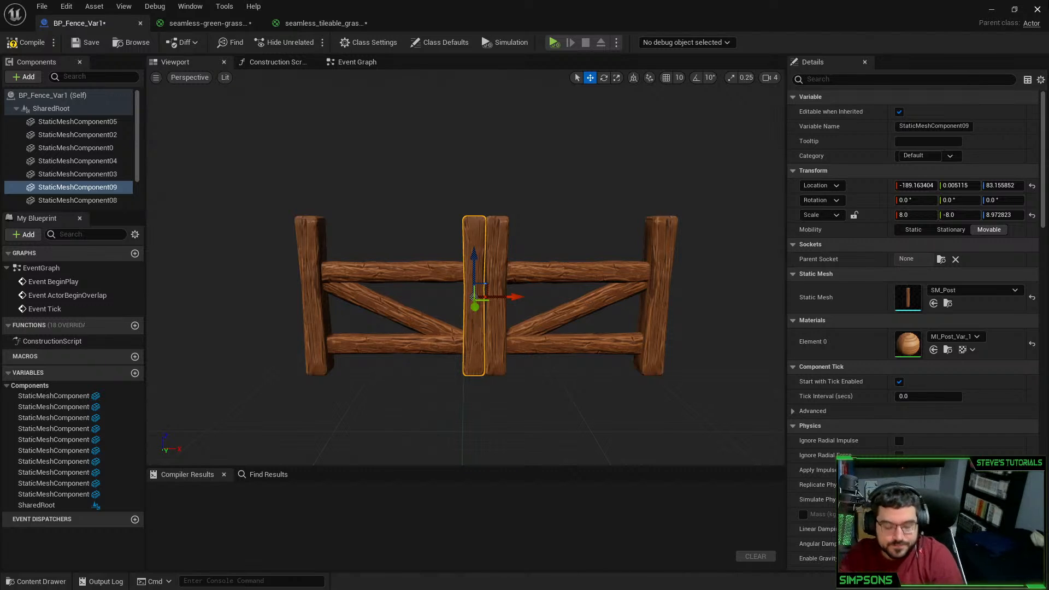
{"action": "left_click", "coordinate": [993, 10]}
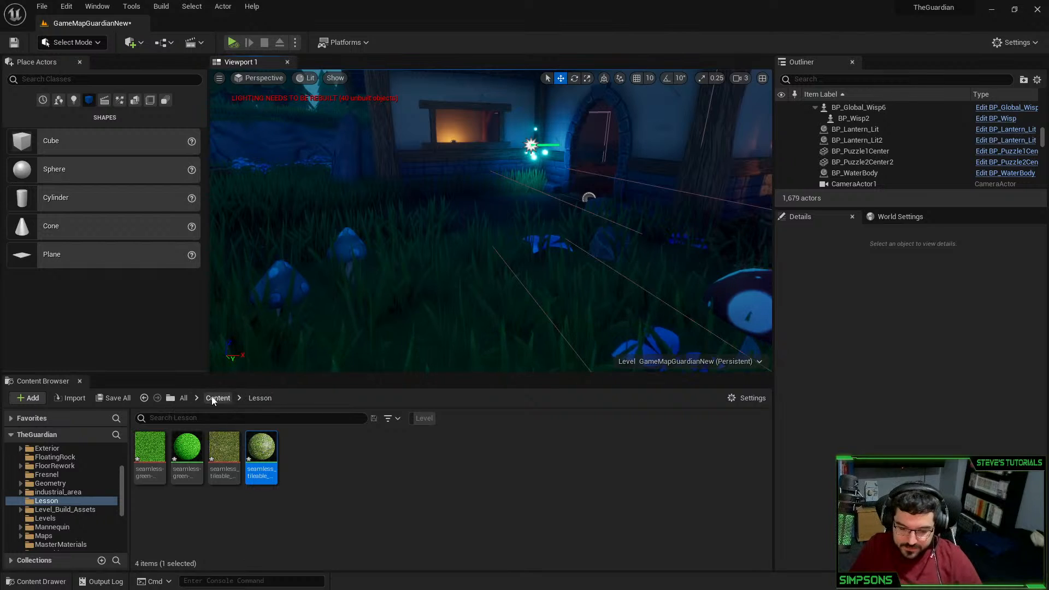
Search all project content for "fence" and place BP_Fence_Var1 in the grass in front of the cottage
{"action": "left_click", "coordinate": [218, 398]}
{"action": "left_click", "coordinate": [186, 399]}
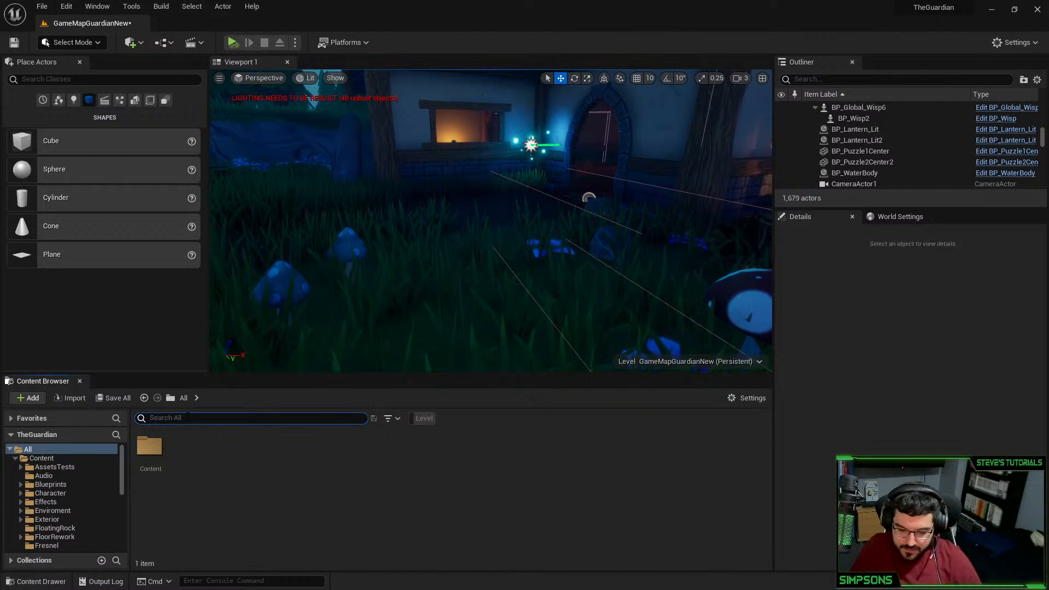
{"action": "type", "text": "fence"}
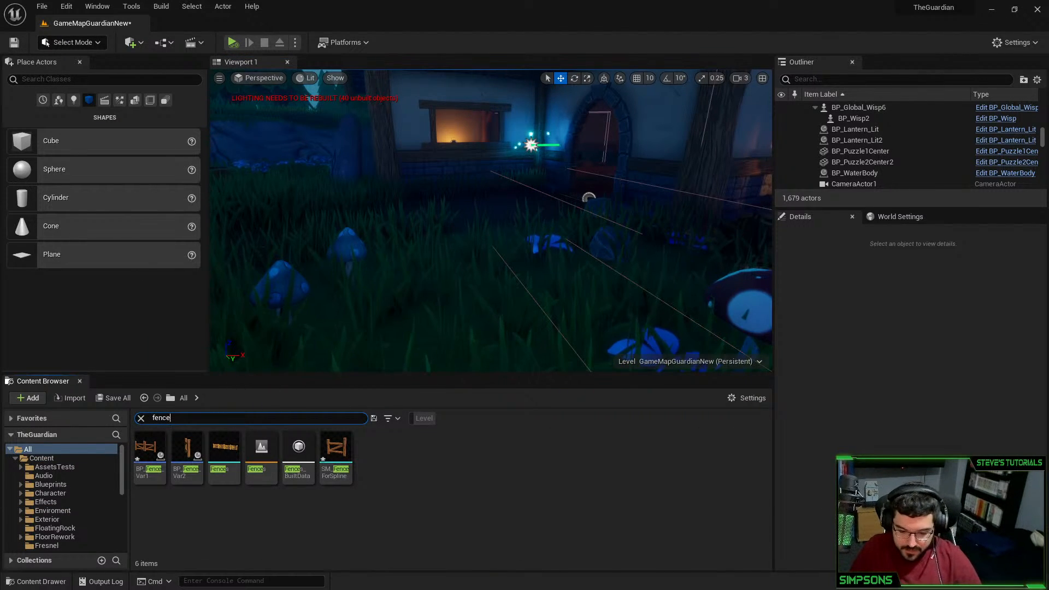
{"action": "left_click_drag", "start_coordinate": [160, 460], "coordinate": [513, 251]}
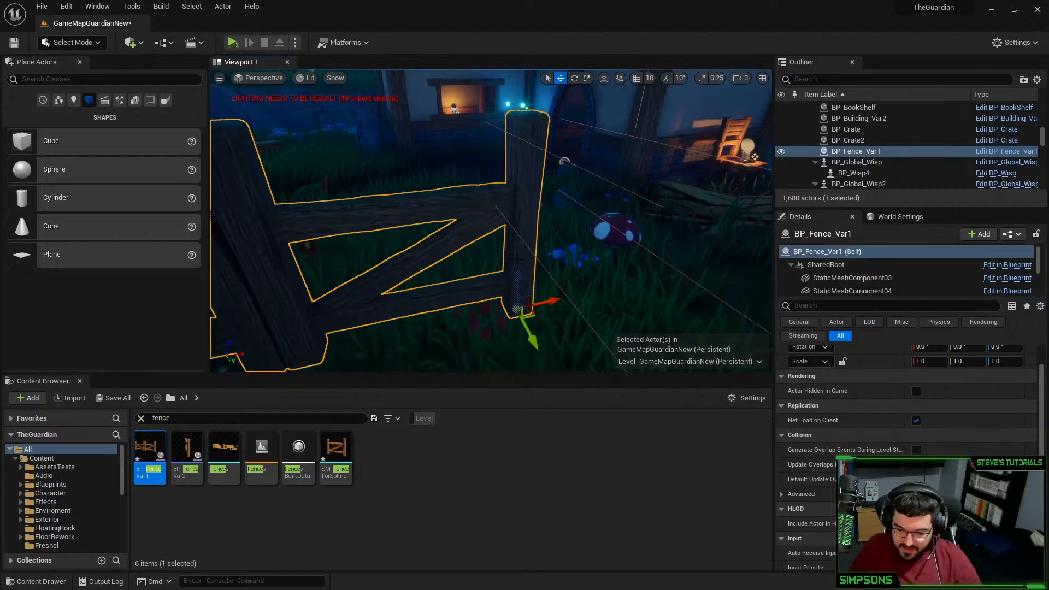
Examine the placed fence from several angles and distances, comparing its two mirrored halves and inner posts
{"action": "right_click_drag", "start_coordinate": [512, 250], "coordinate": [512, 219]}
{"action": "key", "text": "s"}
{"action": "right_click", "coordinate": [516, 248]}
{"action": "right_click_drag", "start_coordinate": [510, 306], "coordinate": [465, 286]}
{"action": "key", "text": "w"}
{"action": "right_click_drag", "start_coordinate": [400, 146], "coordinate": [398, 146]}
{"action": "key", "text": "s"}
{"action": "key", "text": "a"}
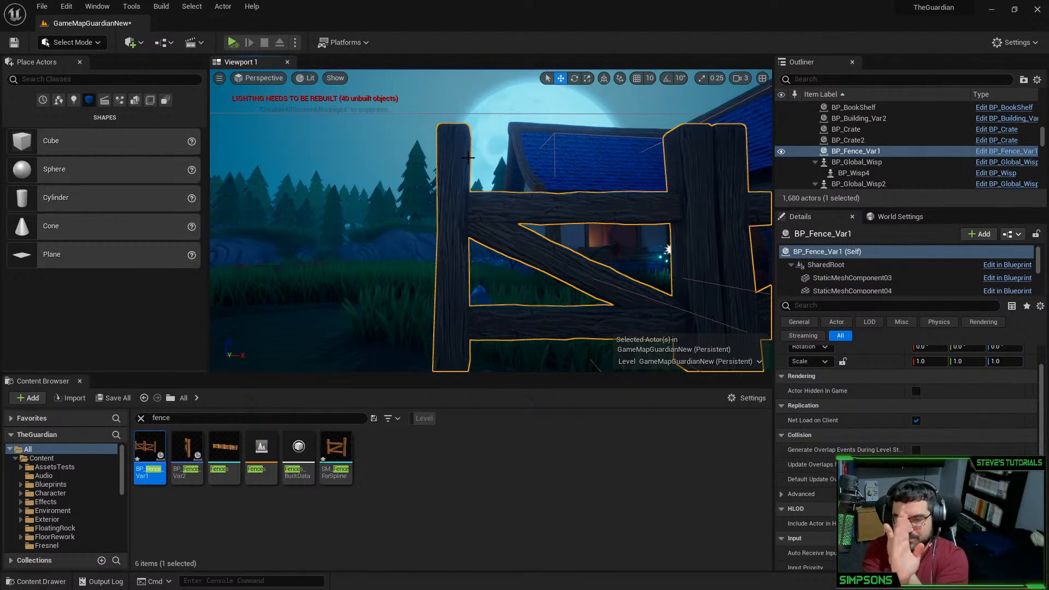
{"action": "key", "text": "w"}
{"action": "mouse_move", "coordinate": [469, 158]}
{"action": "right_mouse_down"}
{"action": "mouse_move", "coordinate": [468, 144]}
{"action": "mouse_move", "coordinate": [470, 156]}
{"action": "right_mouse_up"}
{"action": "key", "text": "d"}
{"action": "key", "text": "e"}
{"action": "key", "text": "w"}
{"action": "key", "text": "s"}
{"action": "key", "text": "f"}
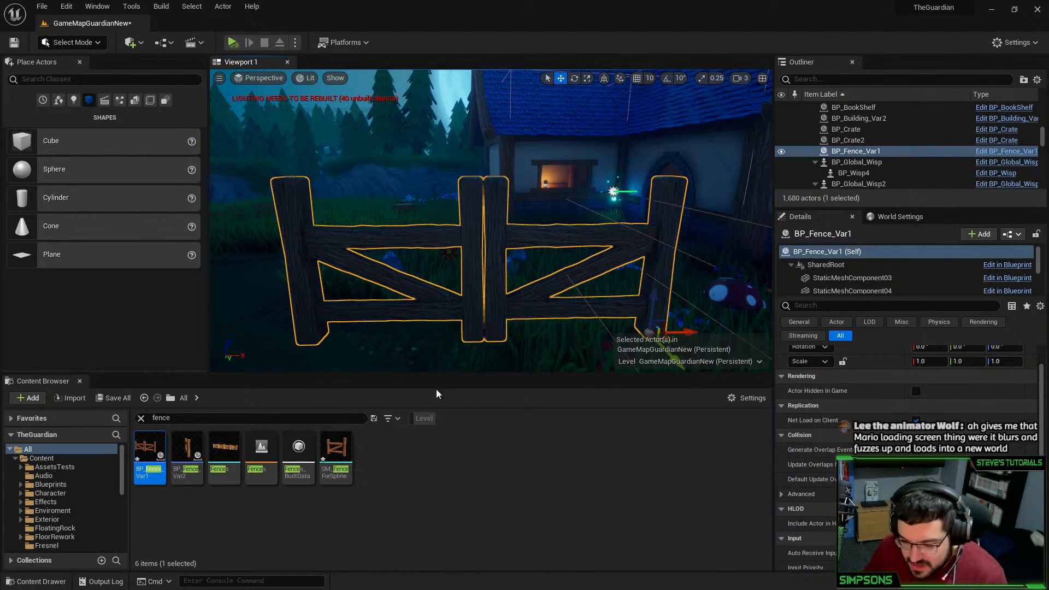
Open the Fences mesh and trace its material instance through the parent Seamless_Wood_Mat4 to the Seamless_Wood texture
{"action": "double_click", "coordinate": [224, 448]}
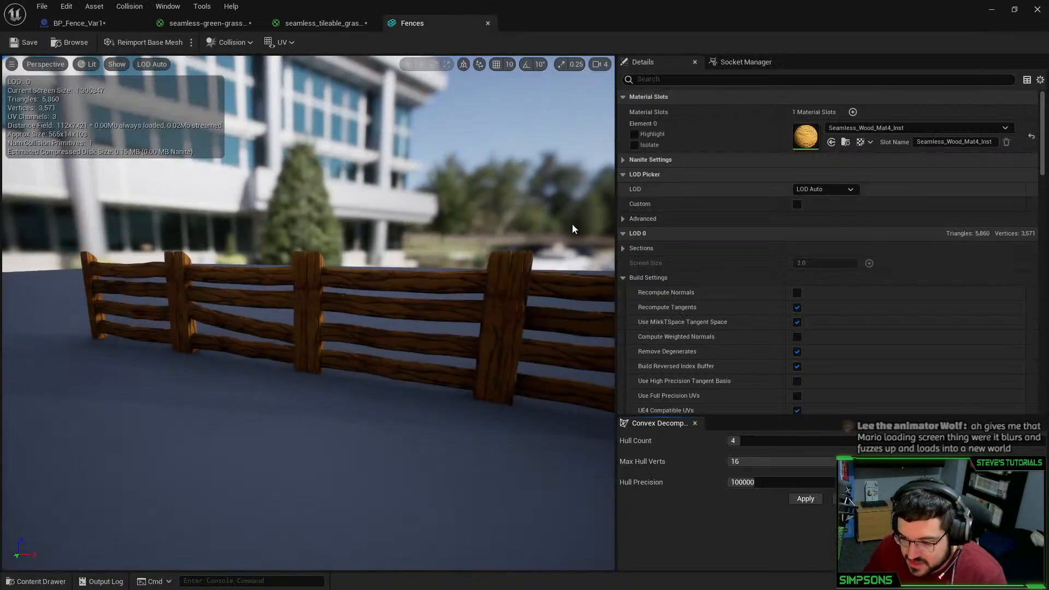
{"action": "double_click", "coordinate": [806, 136]}
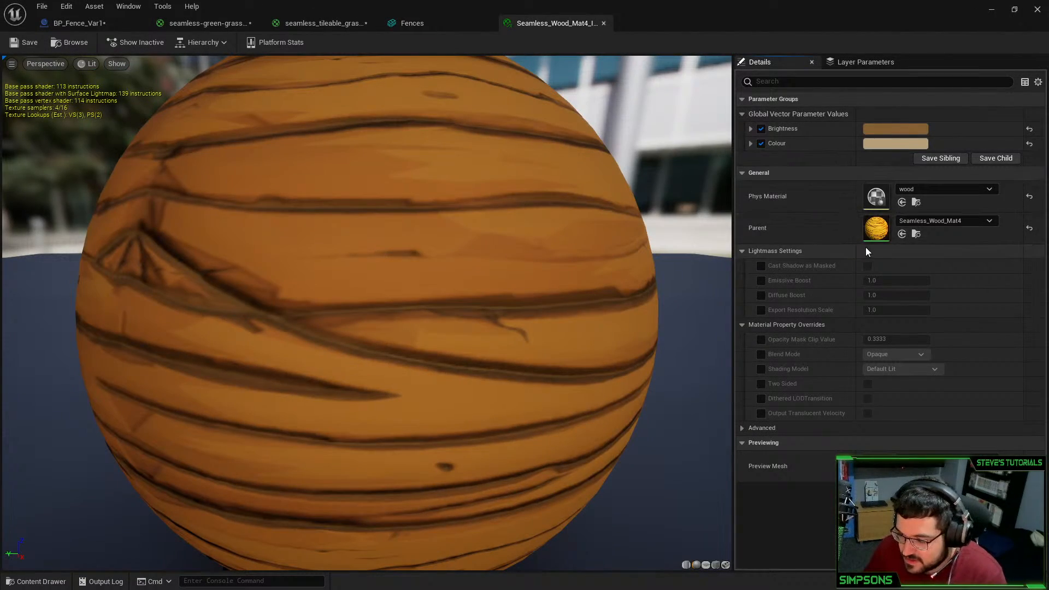
{"action": "double_click", "coordinate": [876, 228]}
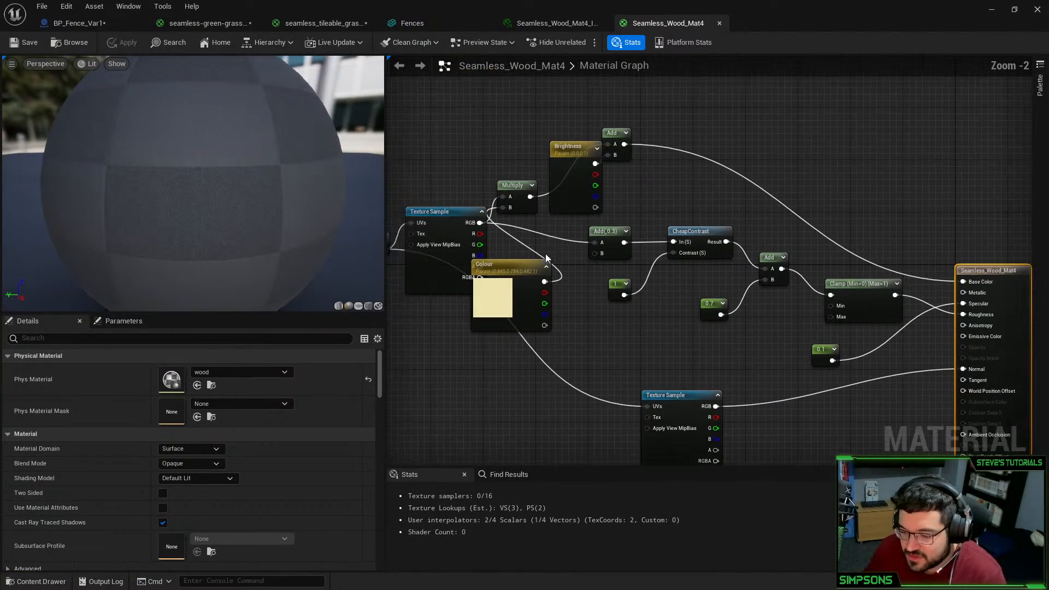
{"action": "left_click", "coordinate": [444, 260]}
{"action": "double_click", "coordinate": [174, 470]}
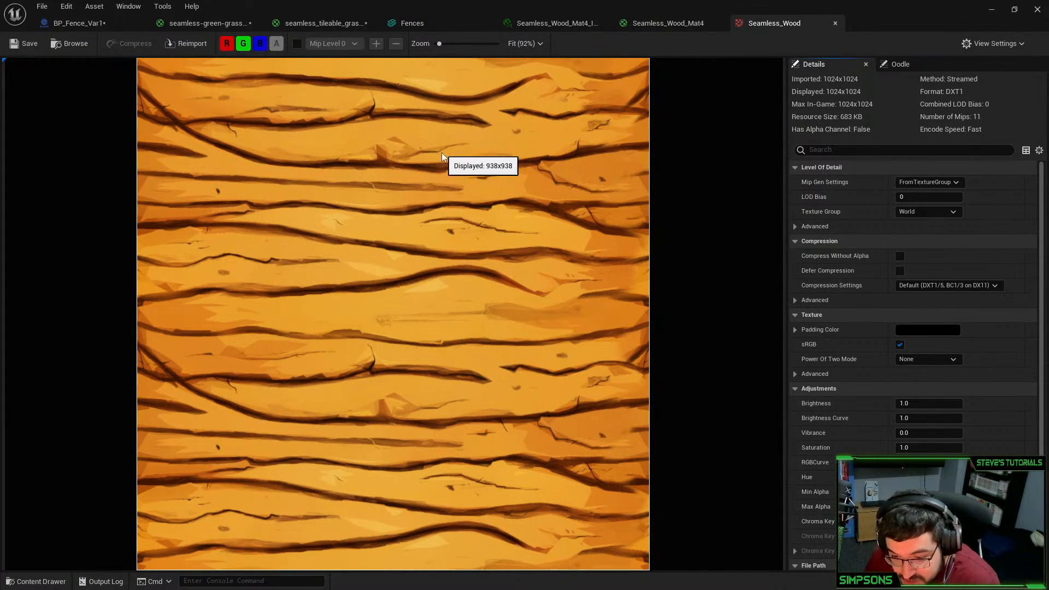
Inspect the Seamless_Wood_Mat4 node graph and preview, and view its Seamless_Wood texture again before closing the texture
{"action": "left_click", "coordinate": [654, 22]}
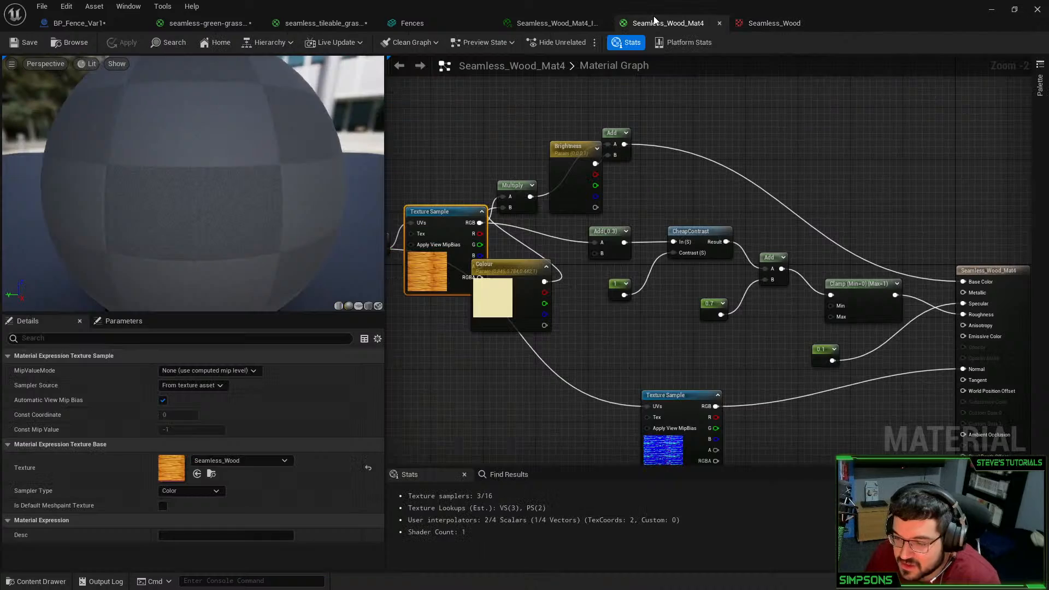
{"action": "left_click_drag", "start_coordinate": [208, 180], "coordinate": [126, 181]}
{"action": "right_click_drag", "start_coordinate": [662, 455], "coordinate": [631, 354]}
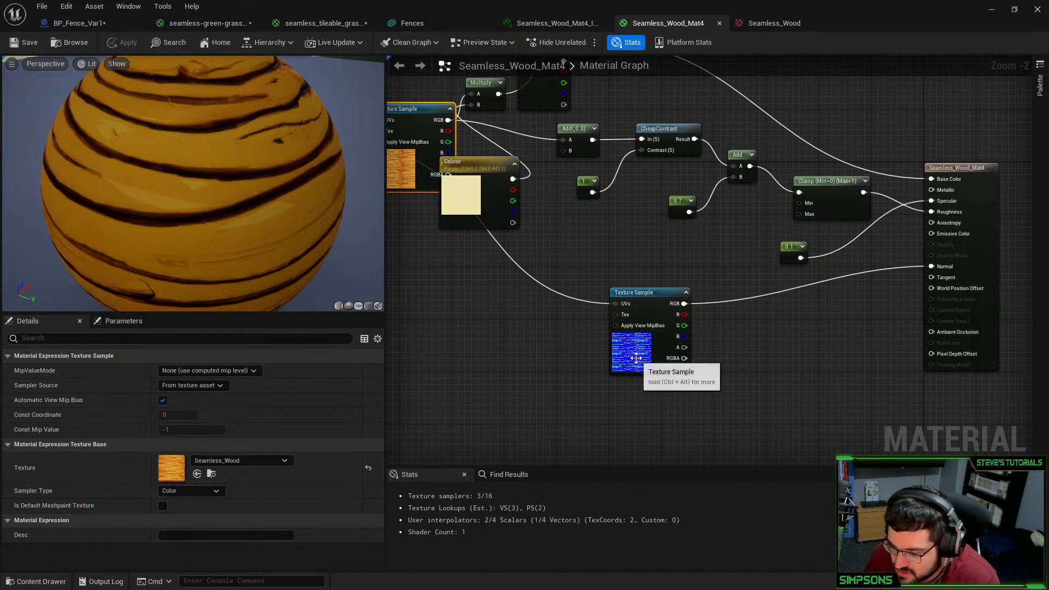
{"action": "right_click_drag", "start_coordinate": [808, 339], "coordinate": [735, 374]}
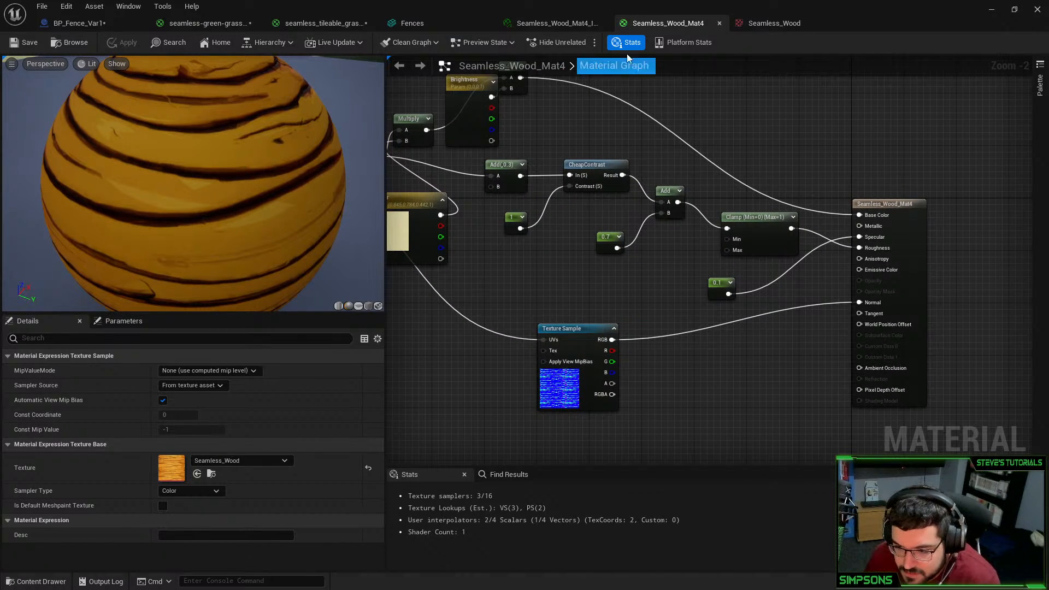
{"action": "right_click_drag", "start_coordinate": [602, 118], "coordinate": [711, 146]}
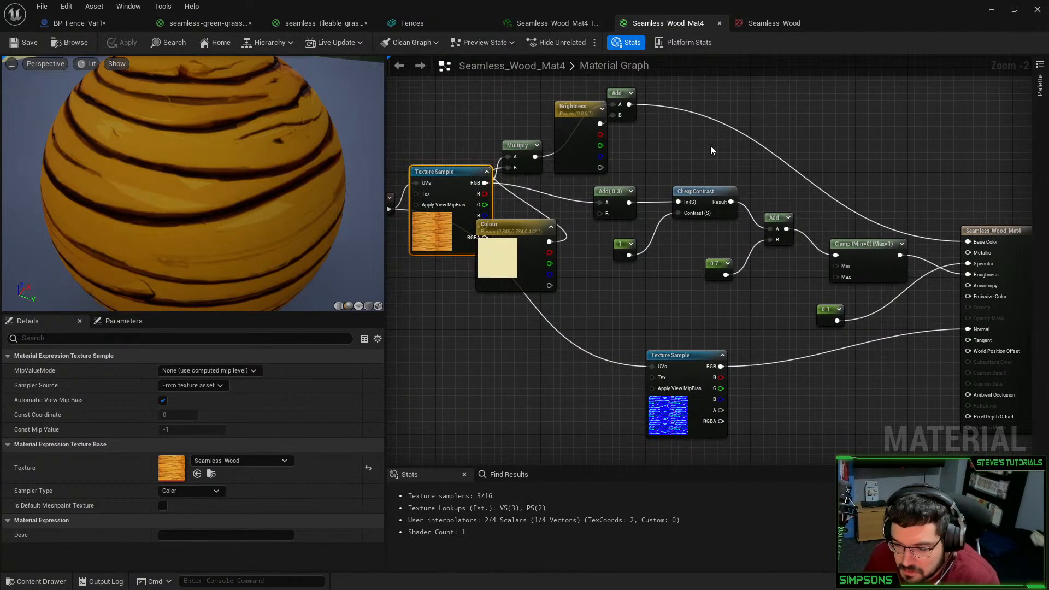
{"action": "double_click", "coordinate": [171, 468]}
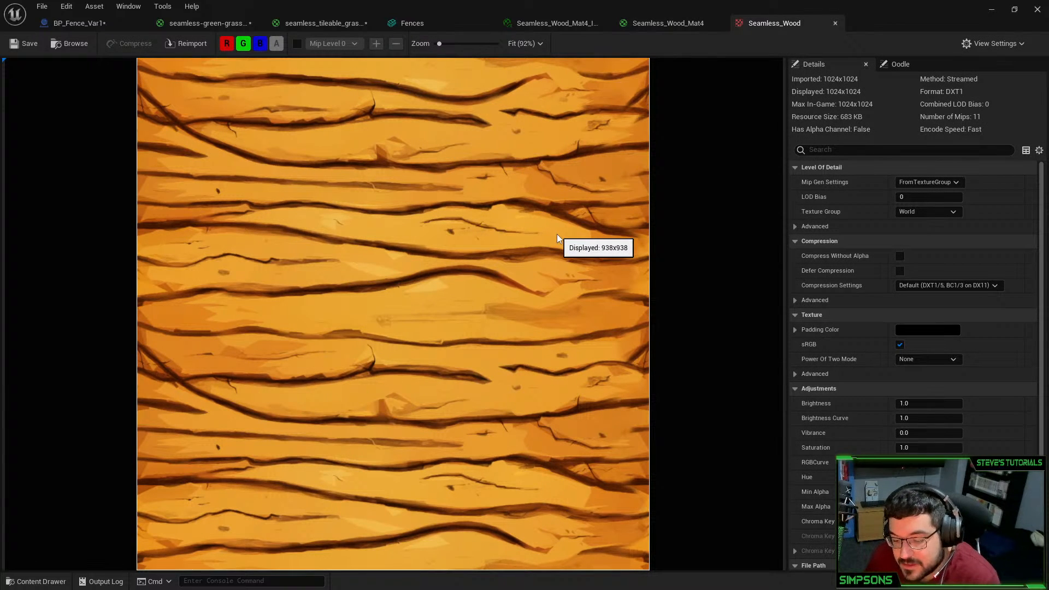
{"action": "left_click", "coordinate": [835, 23]}
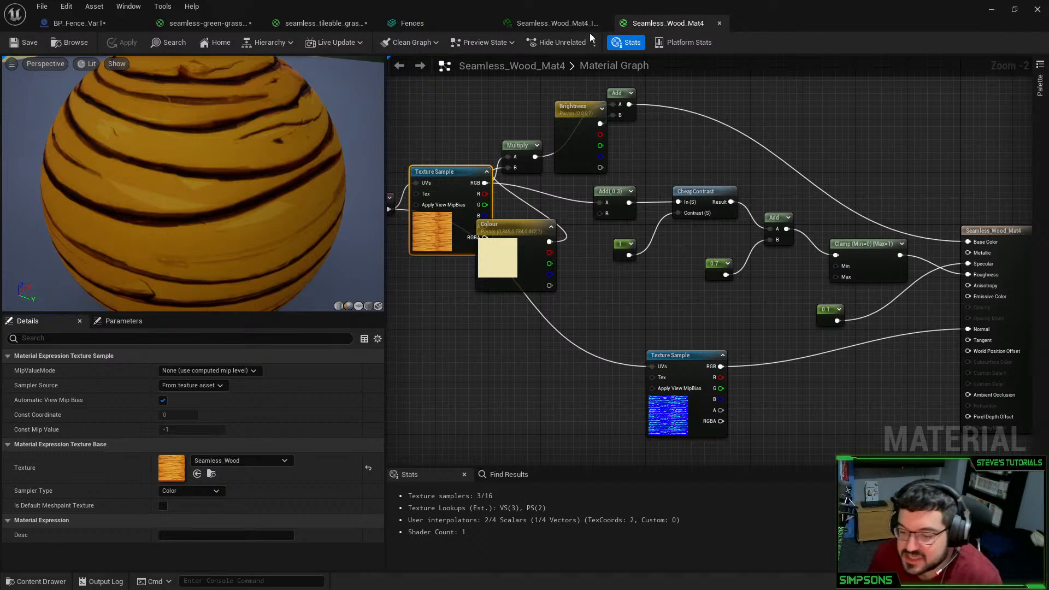
Compare the wood material instance with its parent, and view the Mip Gen Settings options of the Seamless_Wood texture
{"action": "left_click", "coordinate": [553, 25]}
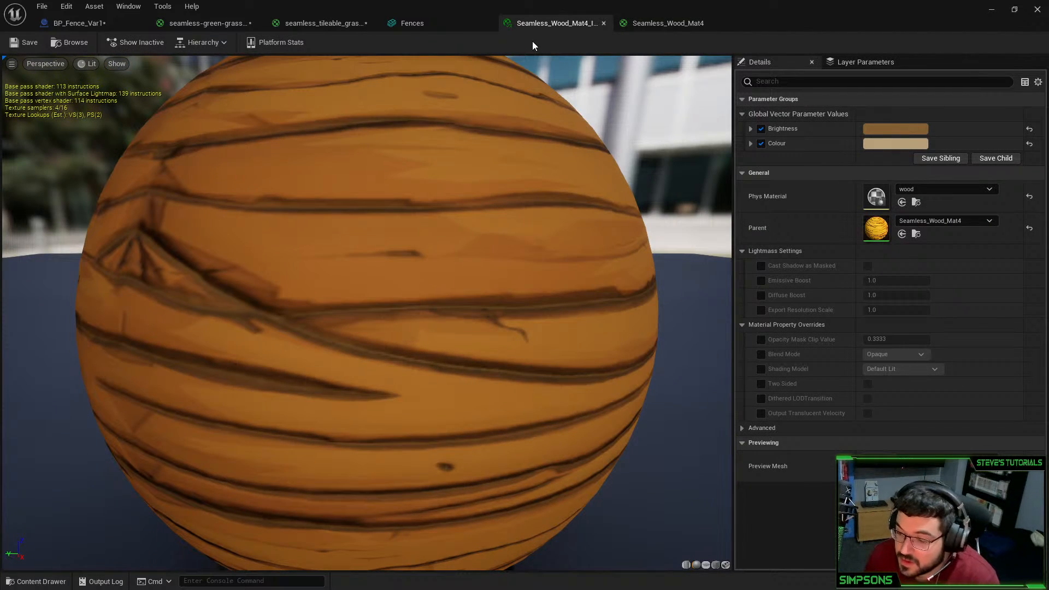
{"action": "left_click", "coordinate": [667, 23]}
{"action": "double_click", "coordinate": [438, 224]}
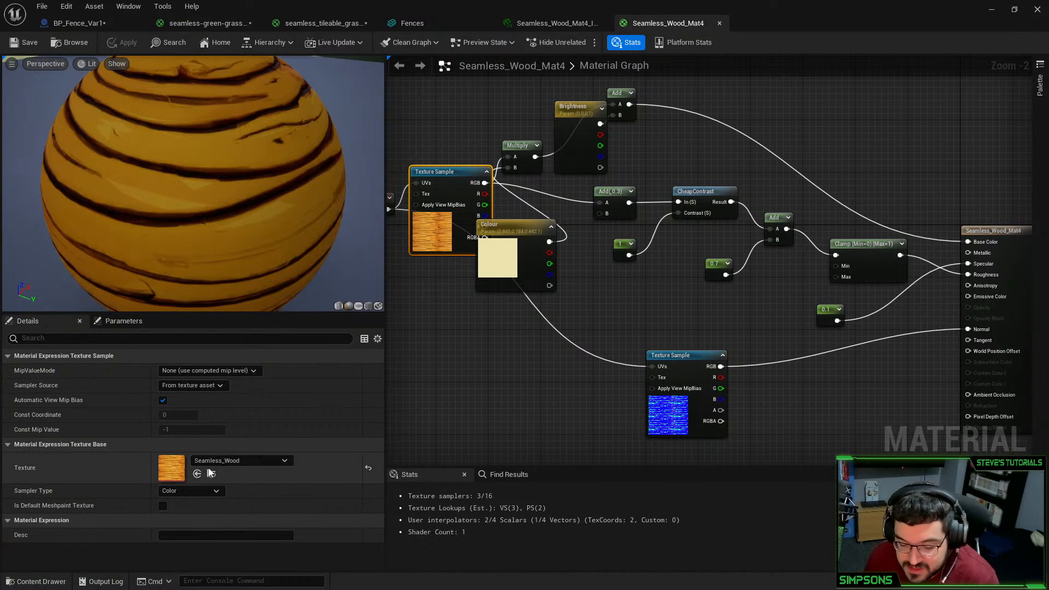
{"action": "left_click", "coordinate": [909, 182]}
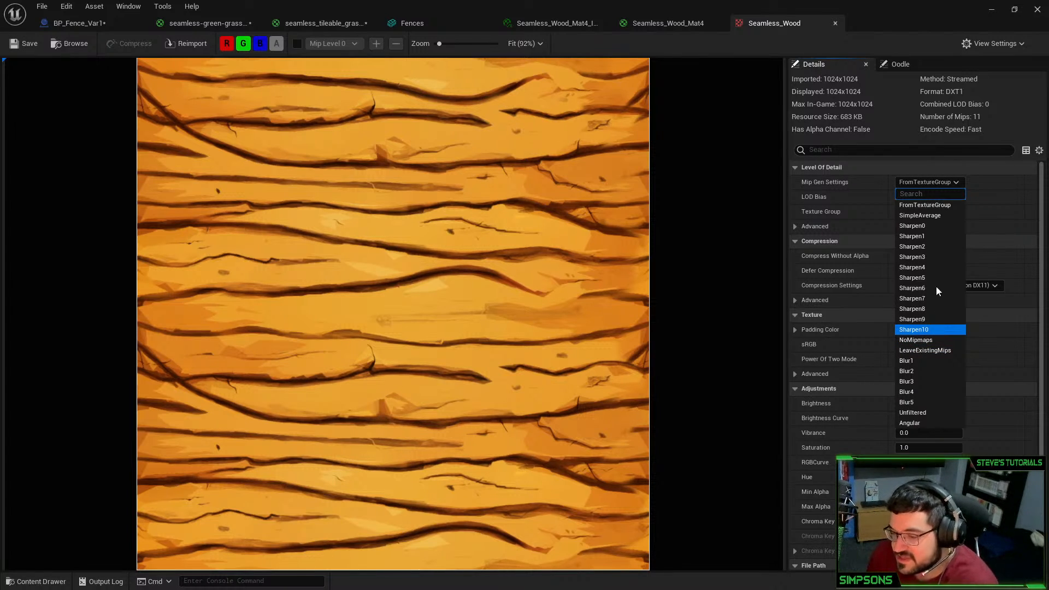
Check the open fence and grass assets, and close the asset editor window without applying the pending grass material changes
{"action": "left_click", "coordinate": [1038, 10]}
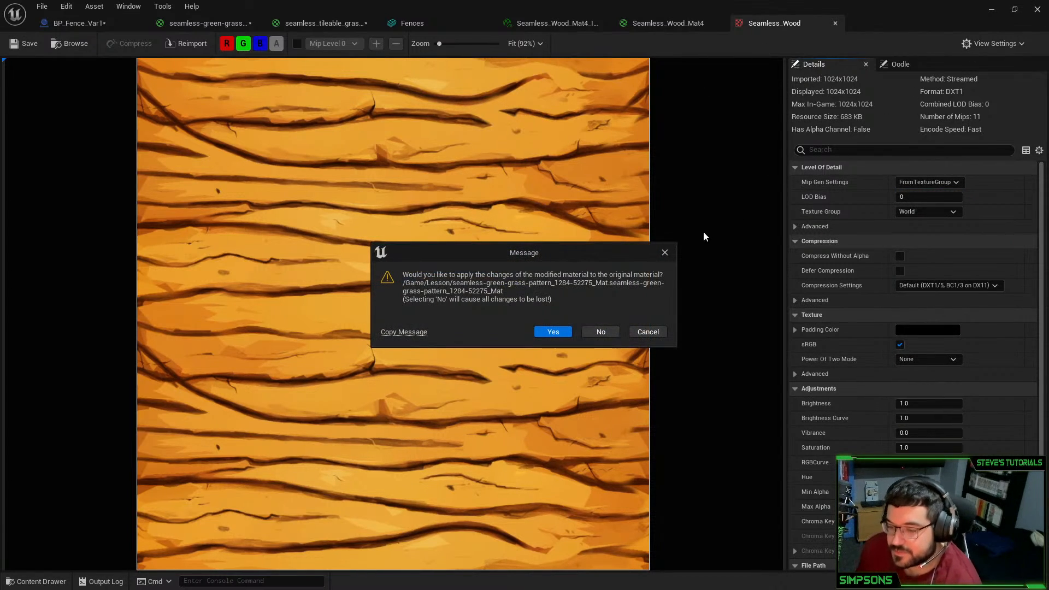
{"action": "left_click", "coordinate": [660, 253]}
{"action": "left_click", "coordinate": [402, 21]}
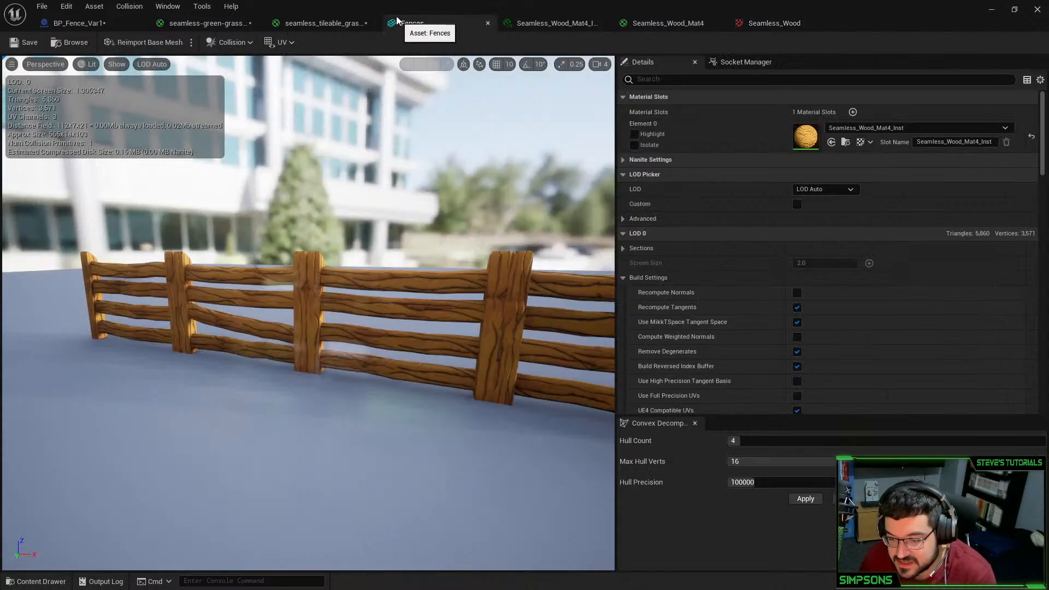
{"action": "left_click", "coordinate": [210, 23]}
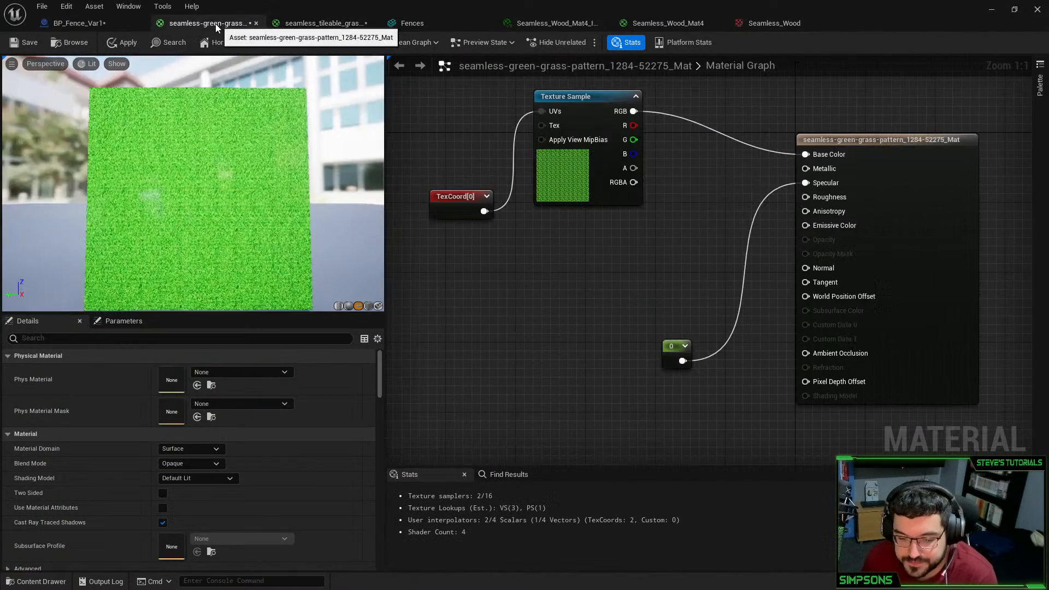
{"action": "left_click", "coordinate": [82, 23]}
{"action": "left_click", "coordinate": [1038, 8]}
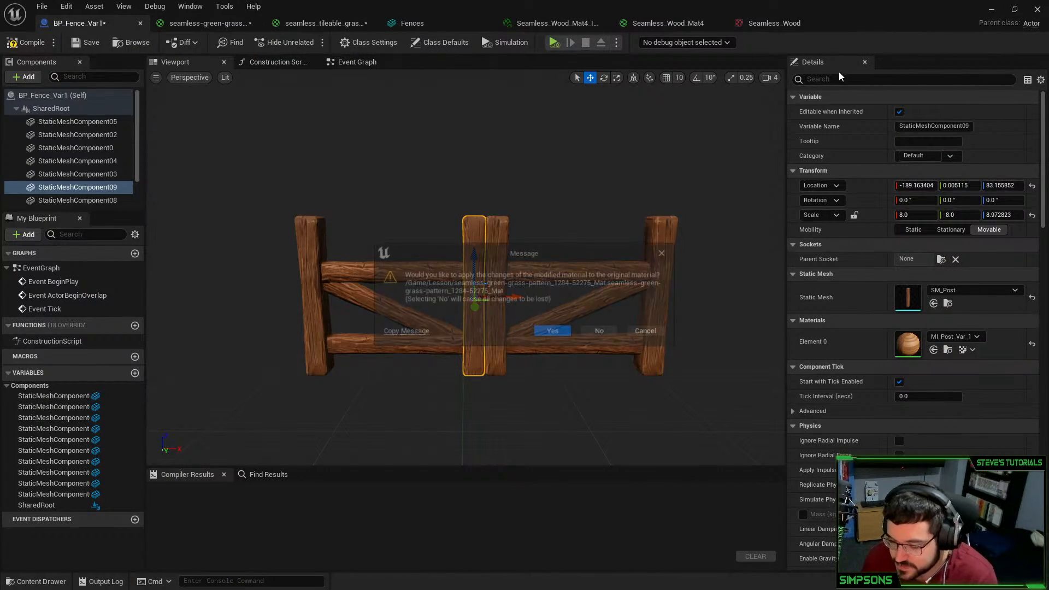
{"action": "left_click", "coordinate": [605, 332]}
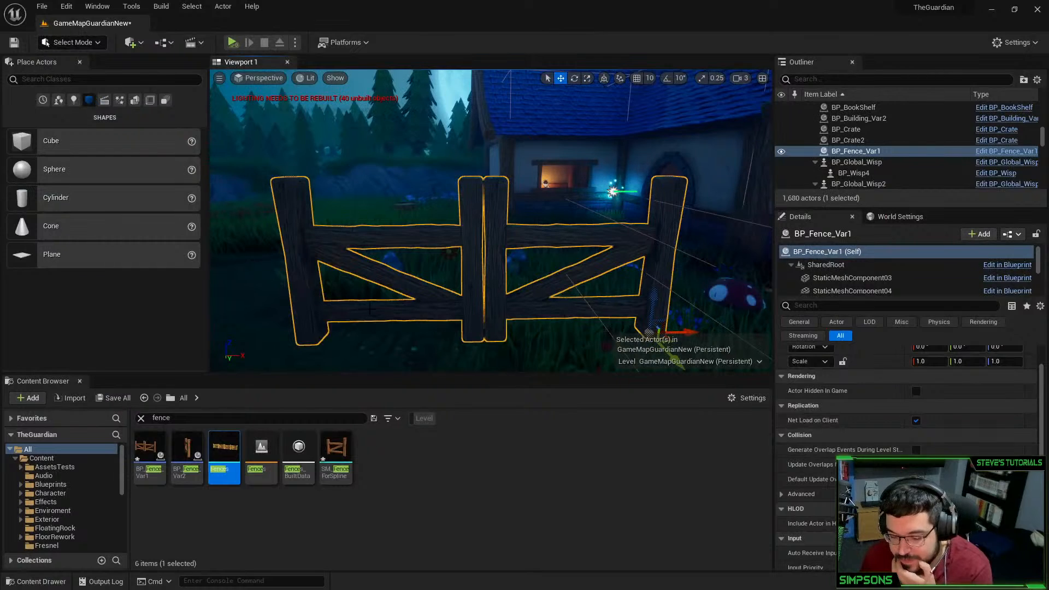
Merge the placed fence actor into one static mesh in the Content folder, with a name starting with SM_FenceForSplineDou
{"action": "left_click", "coordinate": [223, 6]}
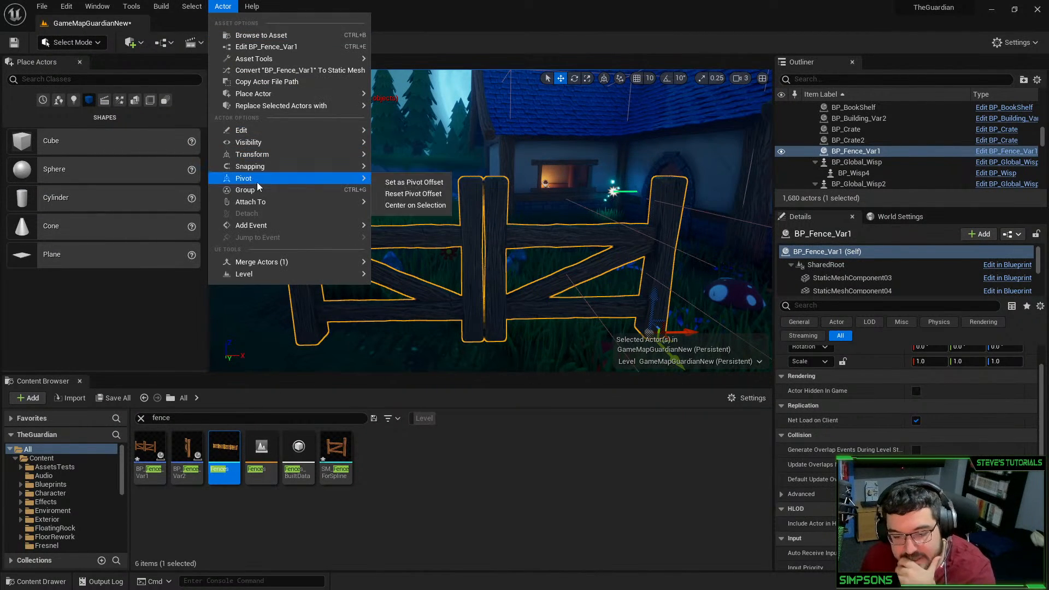
{"action": "mouse_move", "coordinate": [284, 262]}
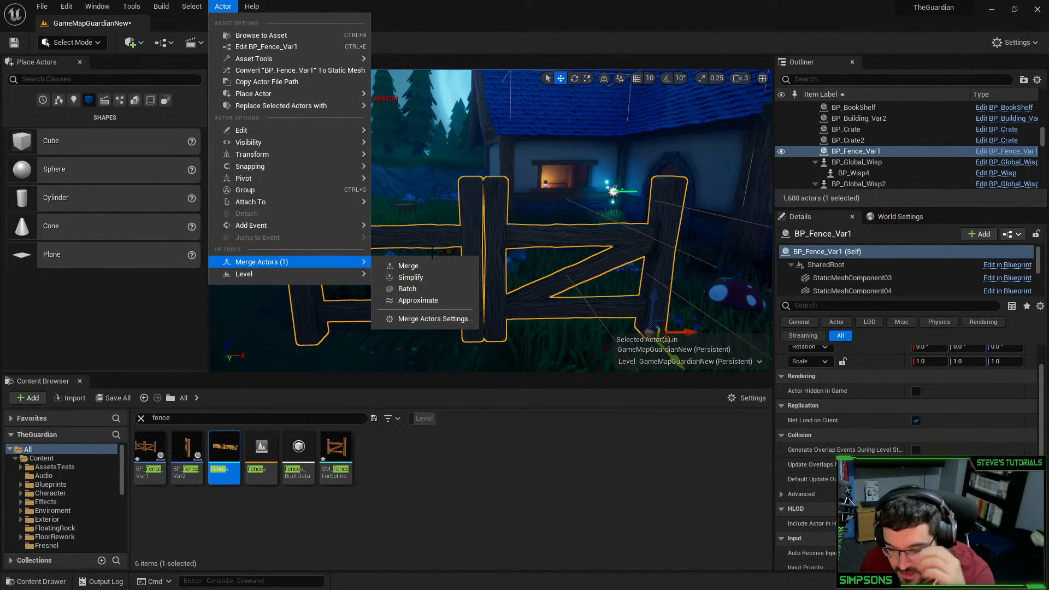
{"action": "left_click", "coordinate": [427, 264]}
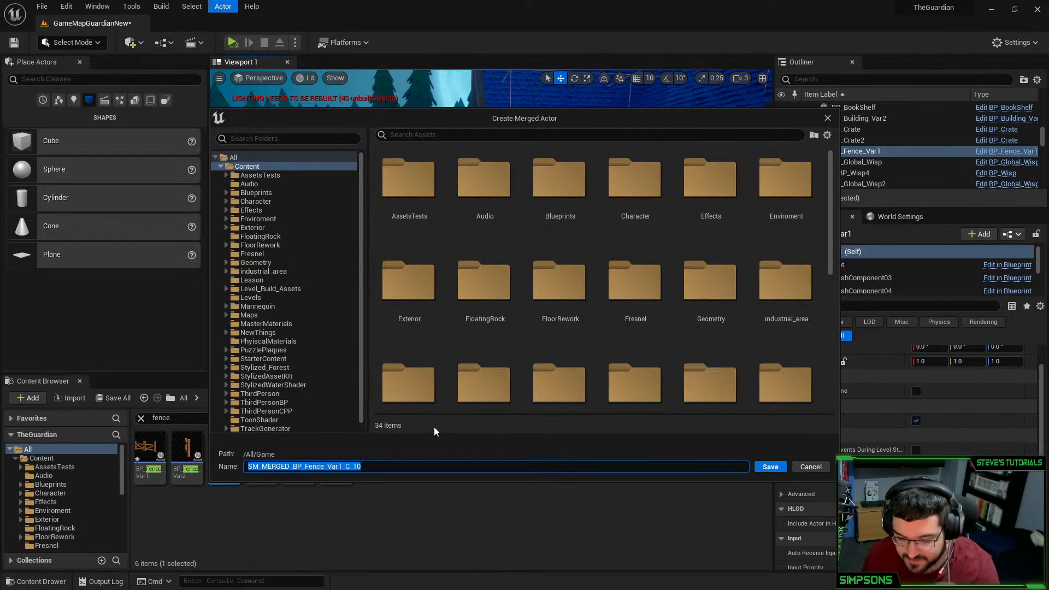
{"action": "type", "text": "SM_"}
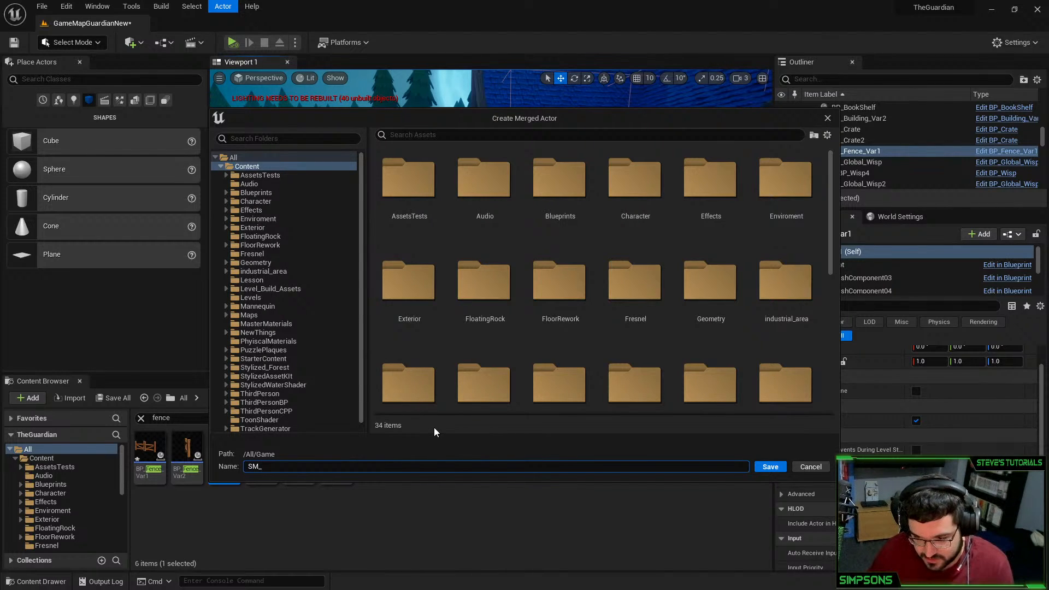
{"action": "type", "text": "FenceFor"}
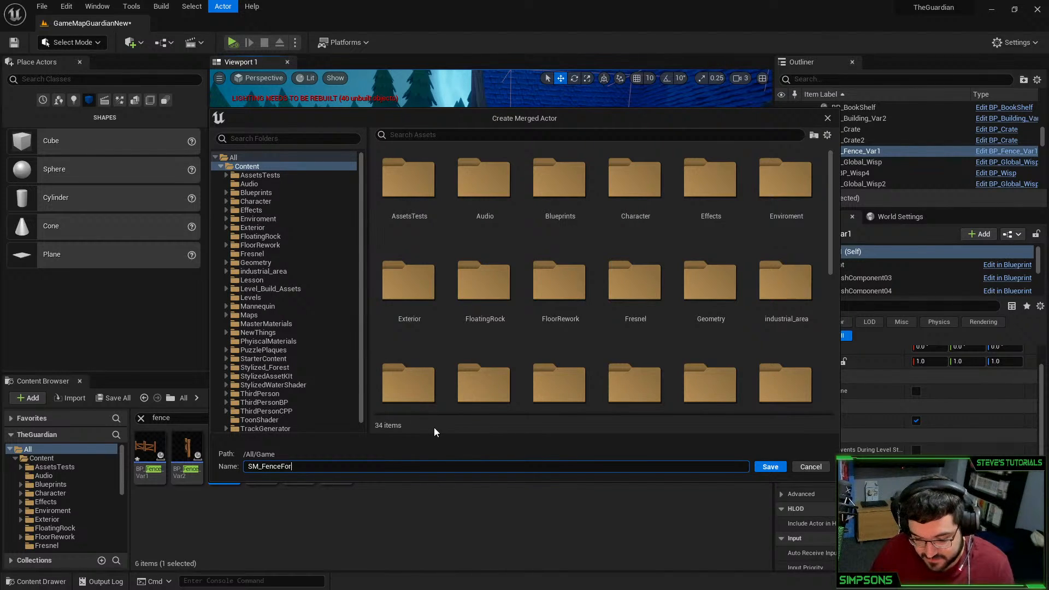
{"action": "type", "text": "SplineDoor"}
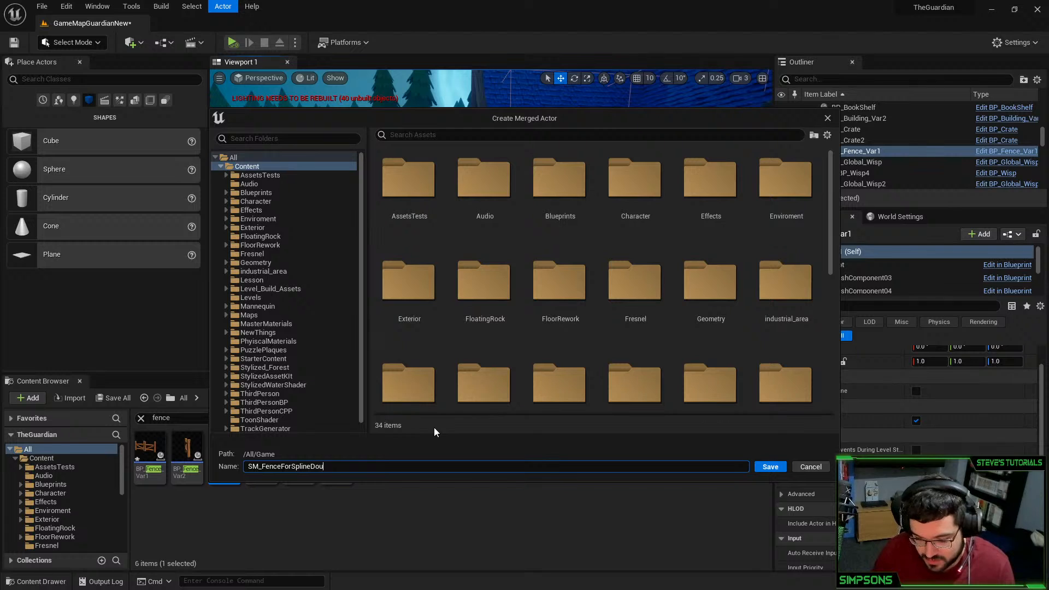
{"action": "key", "text": "Return"}
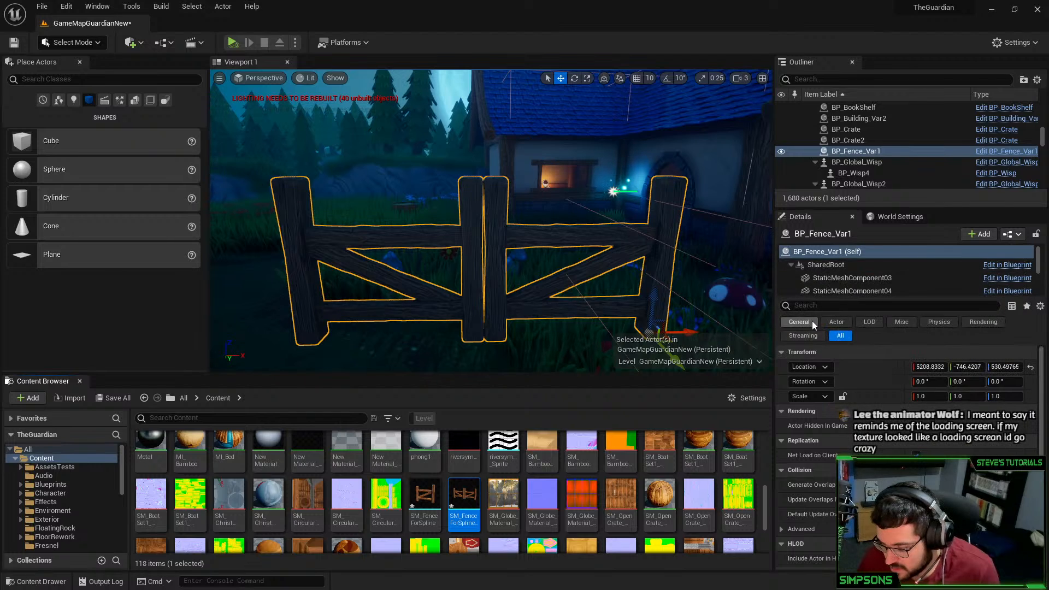
Delete the placed BP_Fence_Var1 actor from the level
{"action": "right_click_drag", "start_coordinate": [606, 213], "coordinate": [705, 255]}
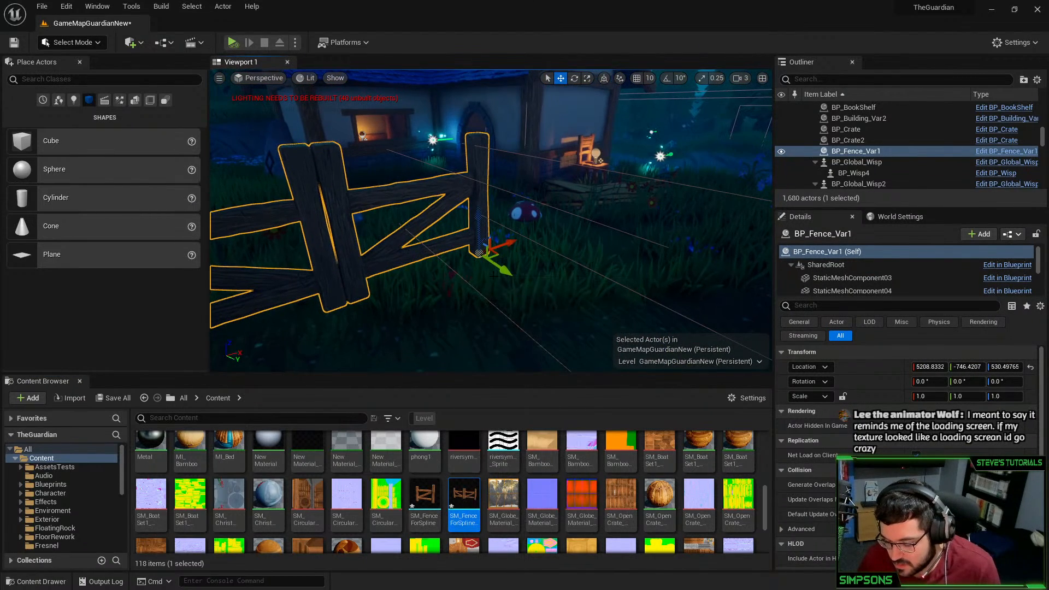
{"action": "scroll", "coordinate": [499, 264], "scroll_direction": "down", "scroll_amount": 6}
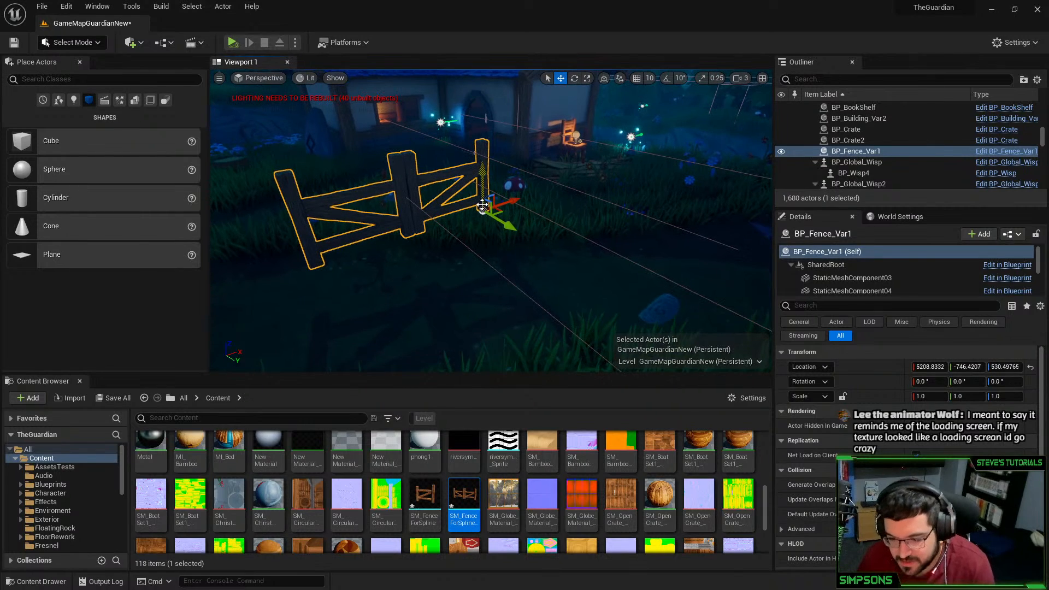
{"action": "key", "text": "Delete"}
Search the Content folder for "spline" and place BP_Master_spline on the ground in front of the cottage
{"action": "left_click", "coordinate": [316, 415]}
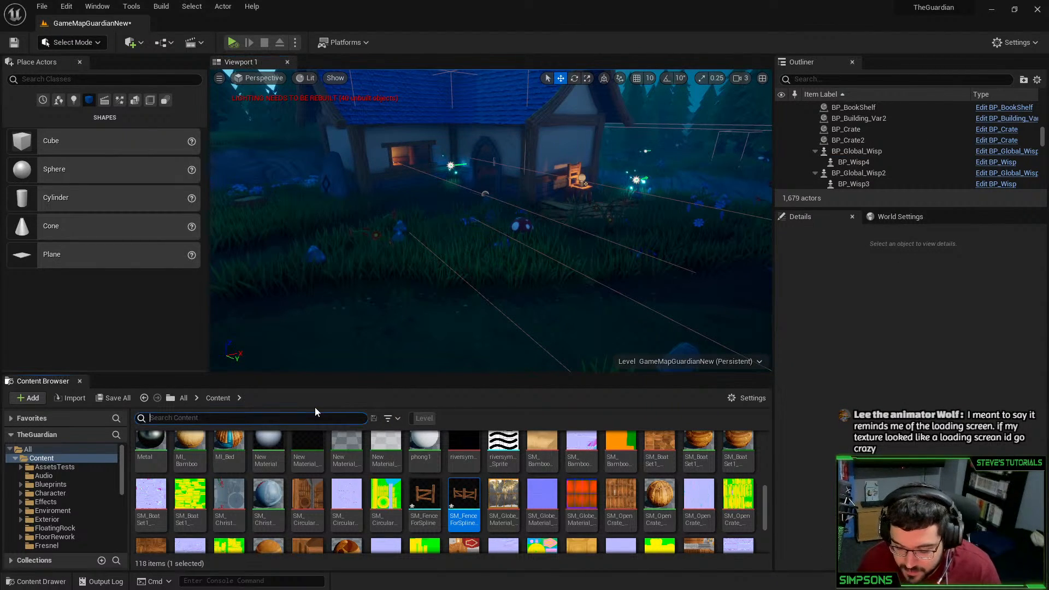
{"action": "type", "text": "spline"}
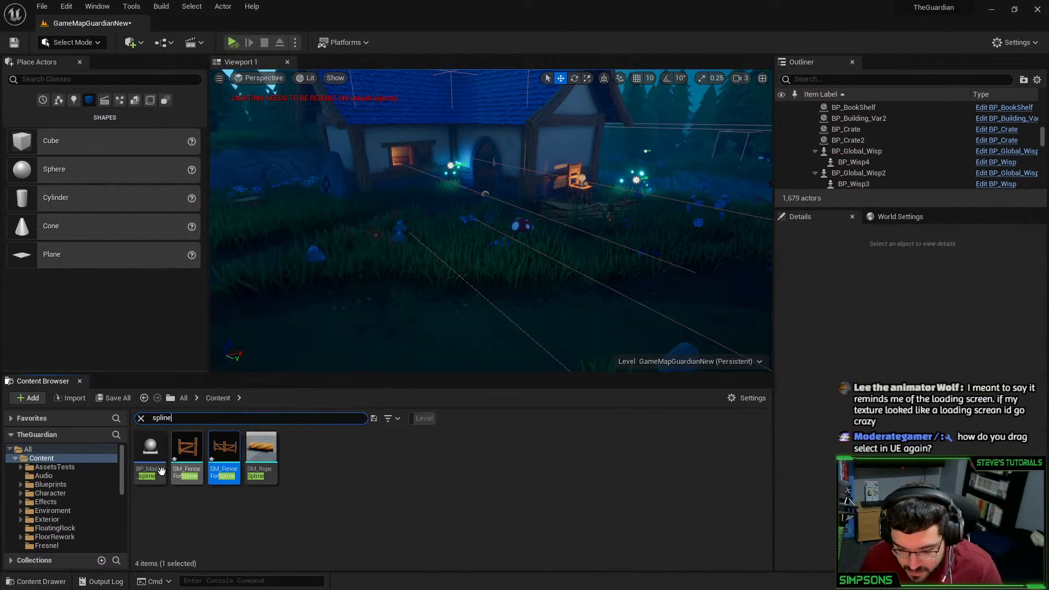
{"action": "left_click_drag", "start_coordinate": [151, 454], "coordinate": [439, 274]}
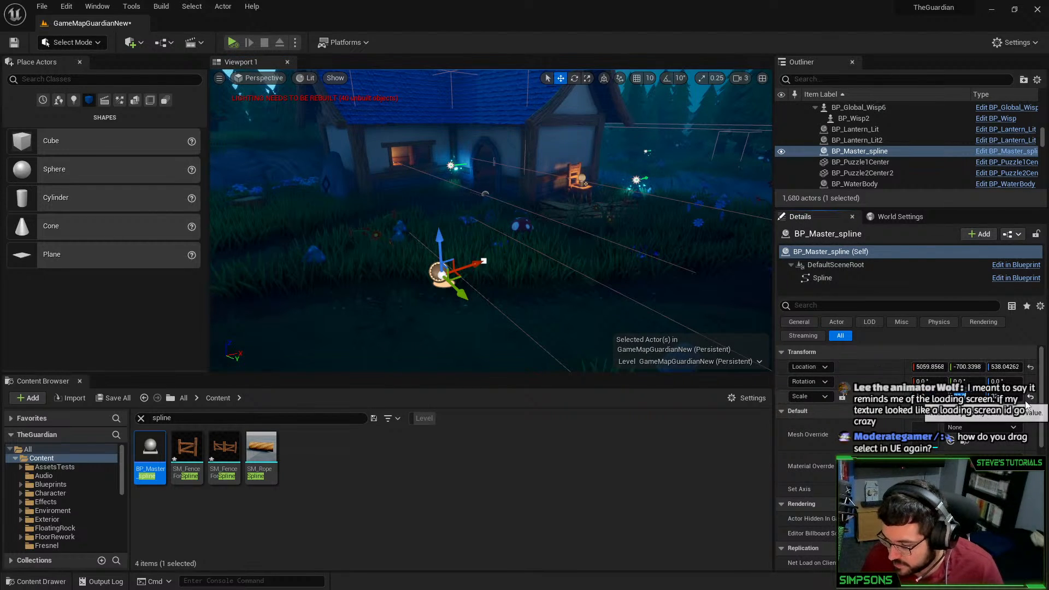
{"action": "right_click_drag", "start_coordinate": [500, 256], "coordinate": [499, 255]}
{"action": "key", "text": "w"}
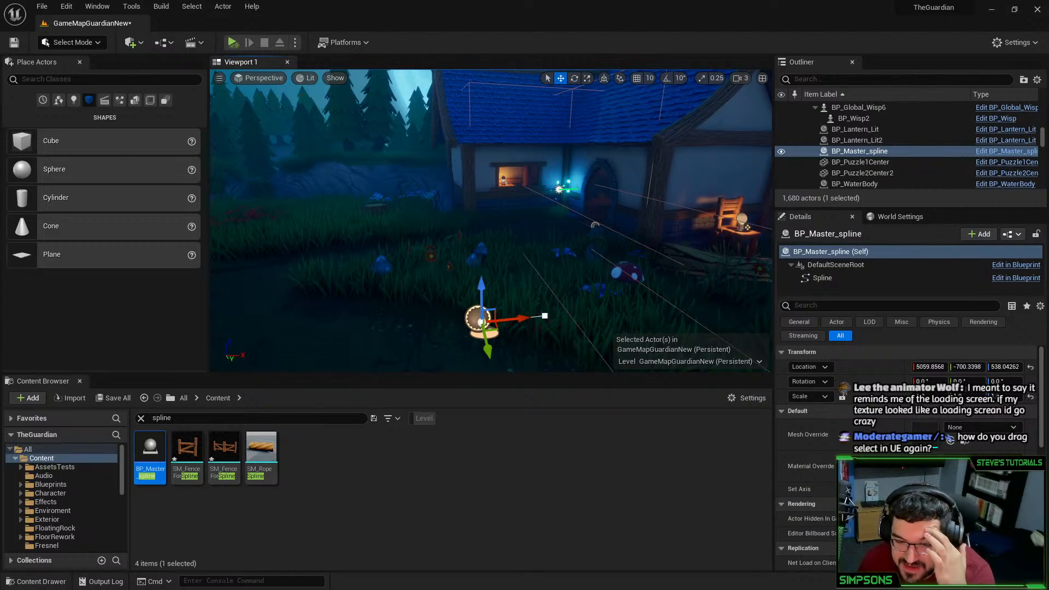
{"action": "key", "text": "alt+Tab"}
{"action": "key", "text": "alt+Tab"}
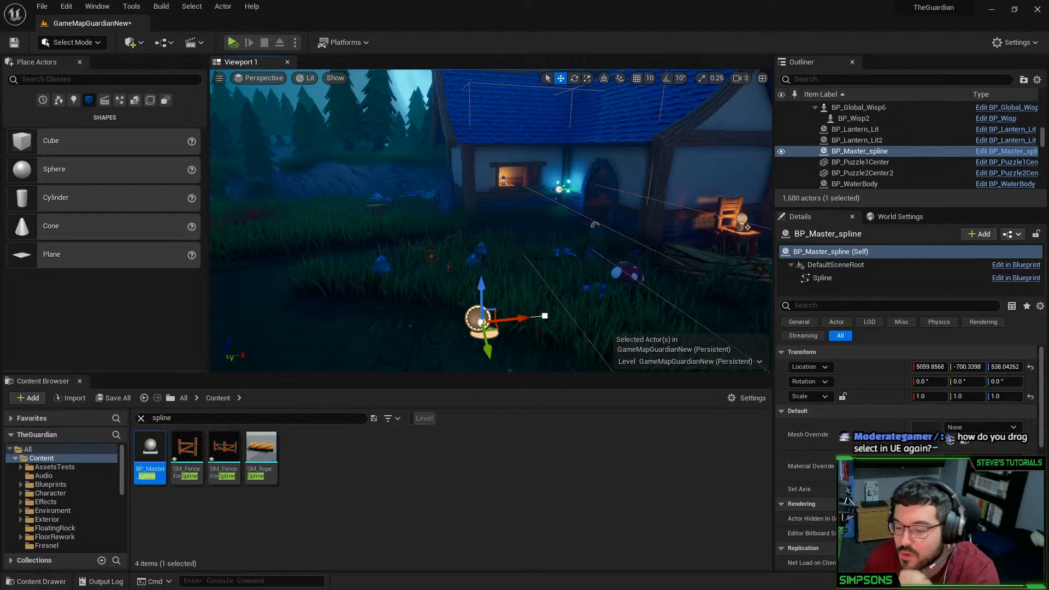
{"action": "key", "text": "a"}
{"action": "right_click_drag", "start_coordinate": [472, 240], "coordinate": [552, 240]}
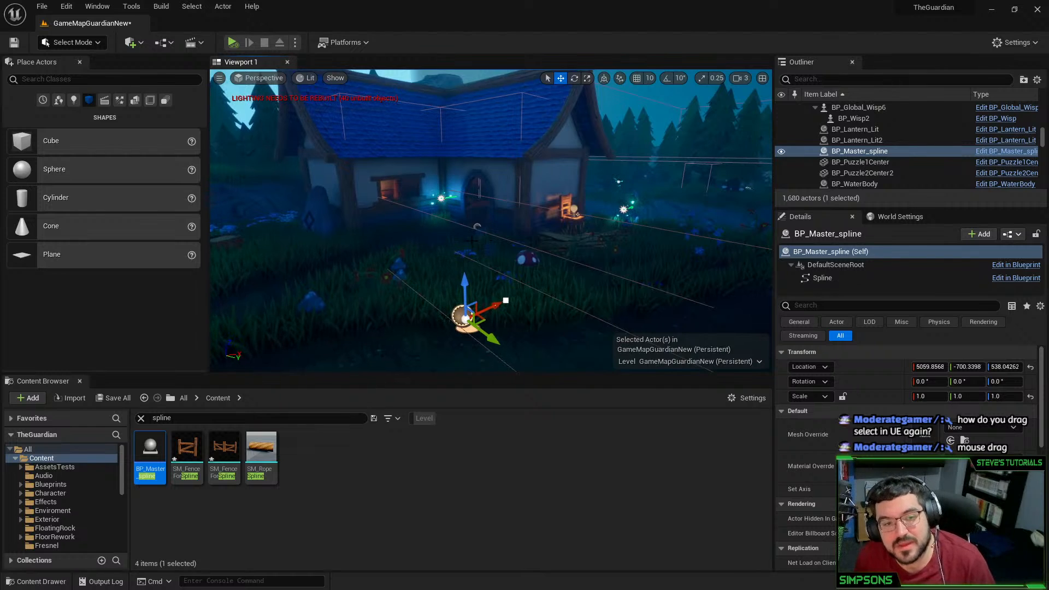
Move the BP_Master_spline actor along its X axis, and undo the move
{"action": "right_click_drag", "start_coordinate": [472, 240], "coordinate": [508, 257]}
{"action": "left_click_drag", "start_coordinate": [480, 263], "coordinate": [496, 257]}
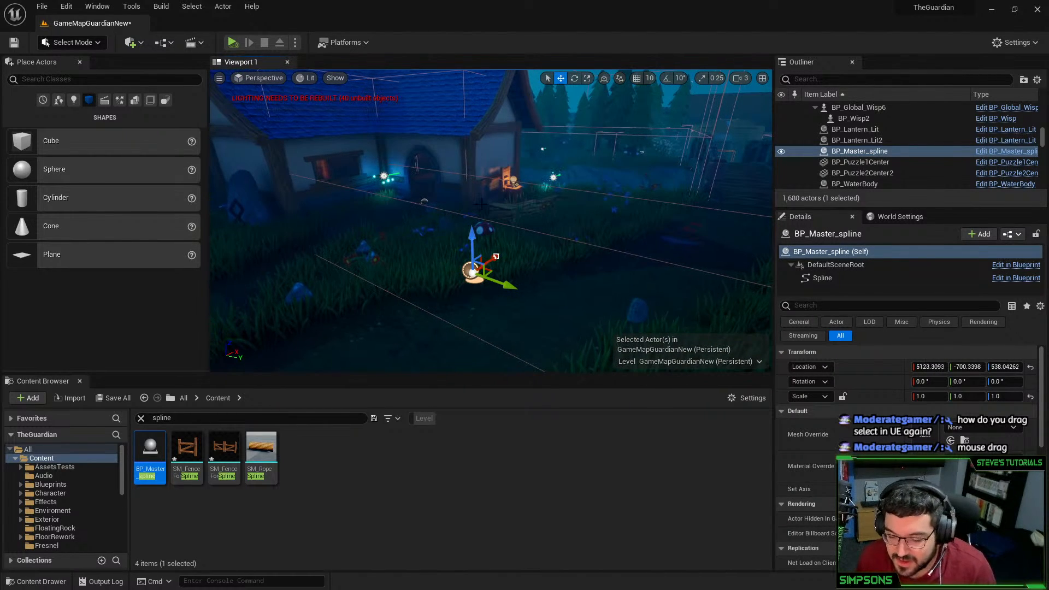
{"action": "key", "text": "ctrl+z"}
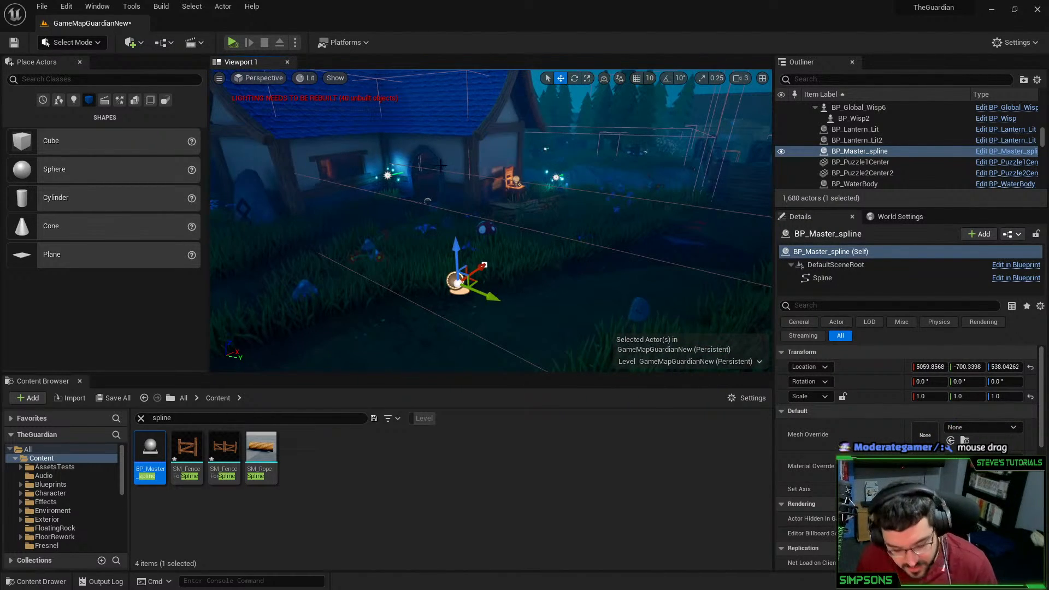
Demonstrate marquee selection on the actors around the cottage, and clear the selection
{"action": "key", "text": "ctrl+space"}
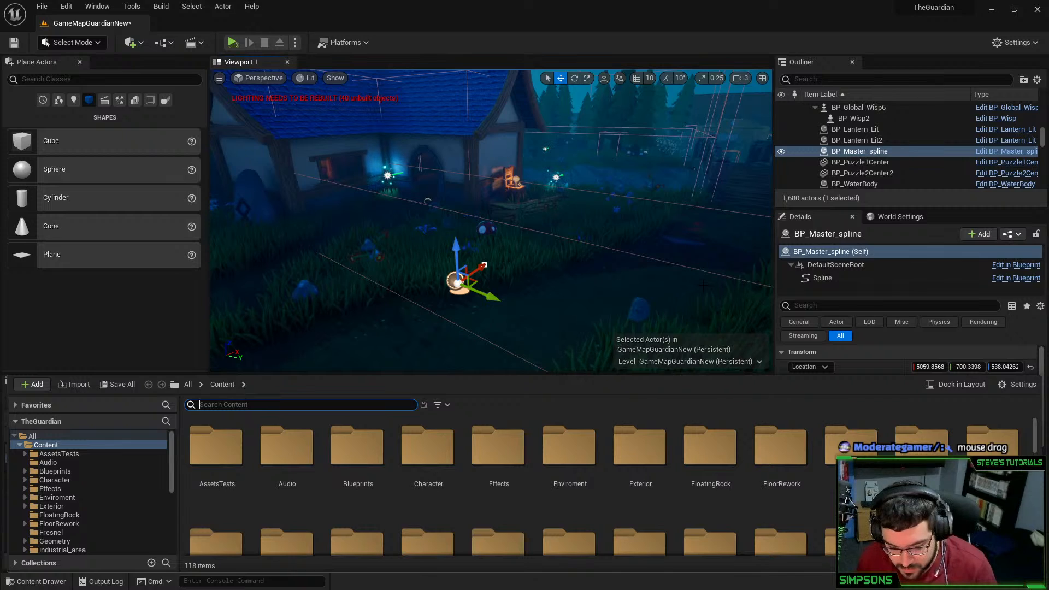
{"action": "right_click_drag", "start_coordinate": [703, 285], "coordinate": [695, 285]}
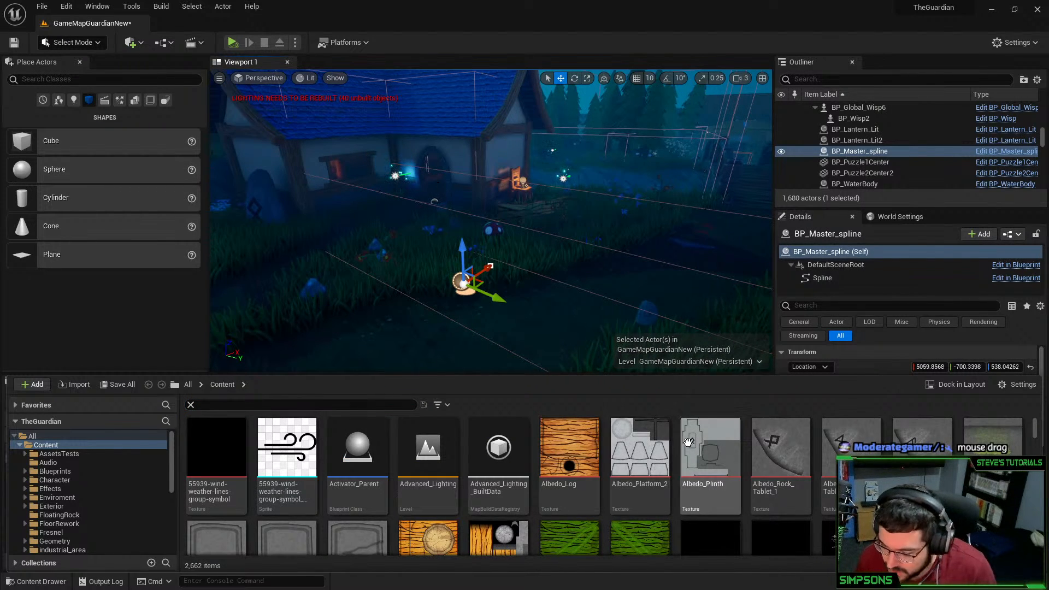
{"action": "scroll", "coordinate": [688, 442], "scroll_direction": "down", "scroll_amount": 1, "text": "ctrl"}
{"action": "scroll", "coordinate": [688, 442], "scroll_direction": "up", "scroll_amount": 1, "text": "ctrl"}
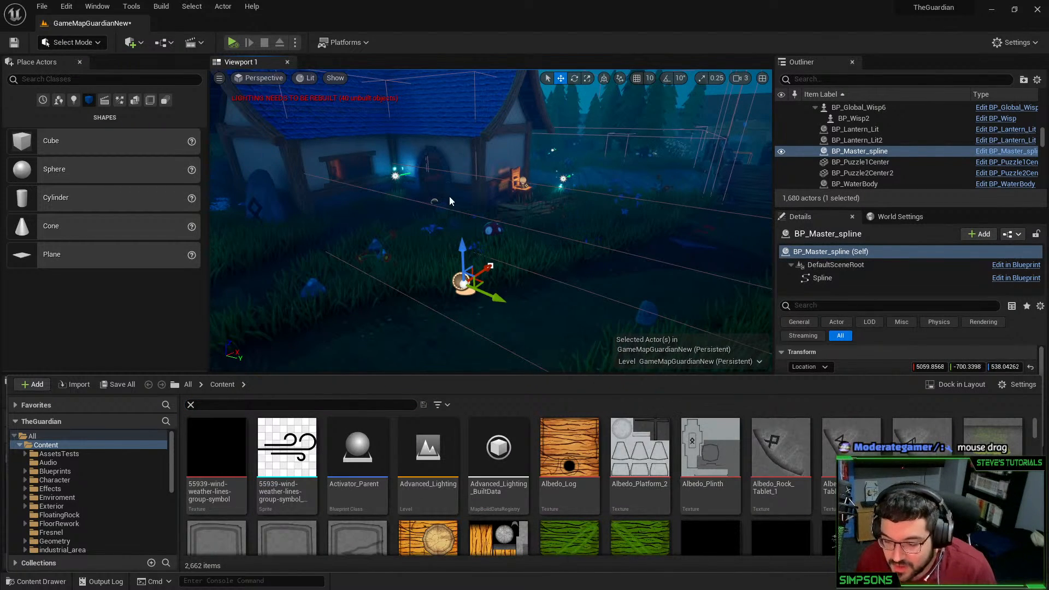
{"action": "right_click_drag", "start_coordinate": [455, 208], "coordinate": [454, 186]}
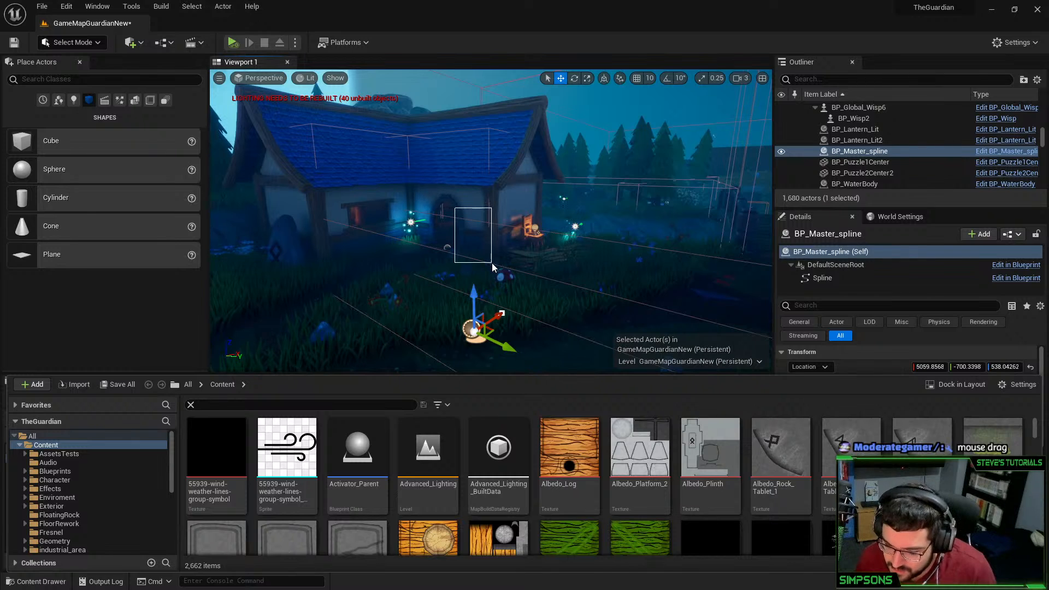
{"action": "left_click", "coordinate": [481, 208]}
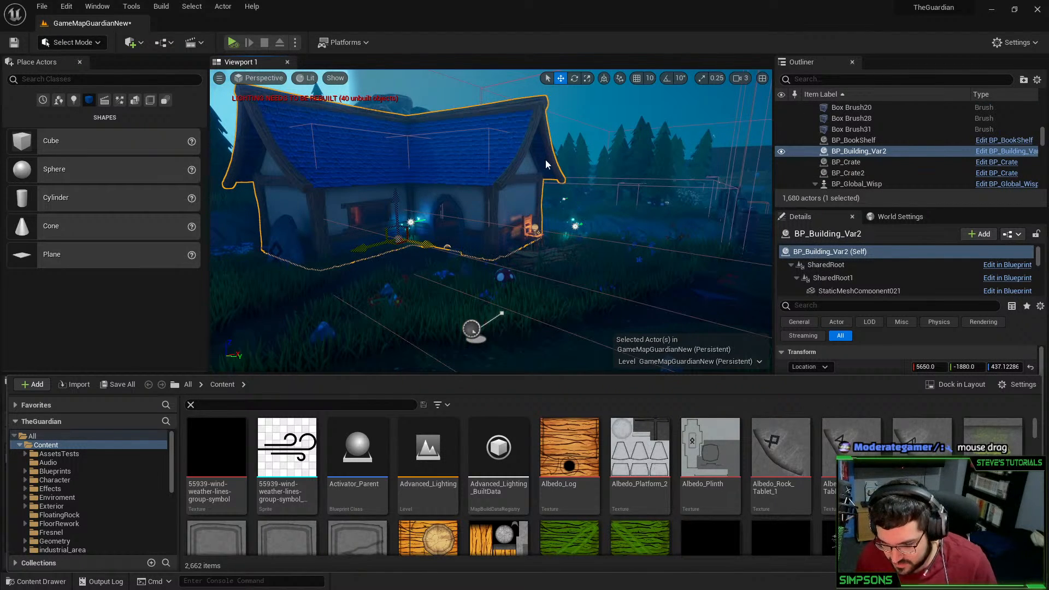
{"action": "mouse_move", "coordinate": [518, 174]}
{"action": "left_mouse_down", "text": "alt"}
{"action": "mouse_move", "coordinate": [546, 200]}
{"action": "mouse_move", "coordinate": [518, 183]}
{"action": "left_mouse_up", "text": "alt"}
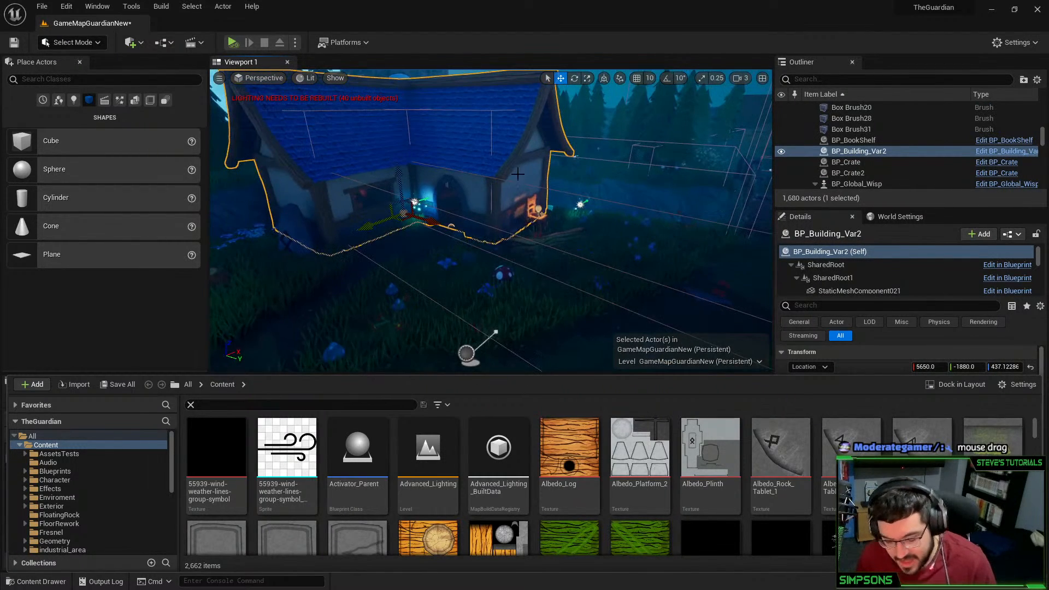
{"action": "left_click_drag", "start_coordinate": [442, 145], "coordinate": [680, 363], "text": "ctrl+alt"}
{"action": "key", "text": "f"}
{"action": "left_click", "coordinate": [641, 178]}
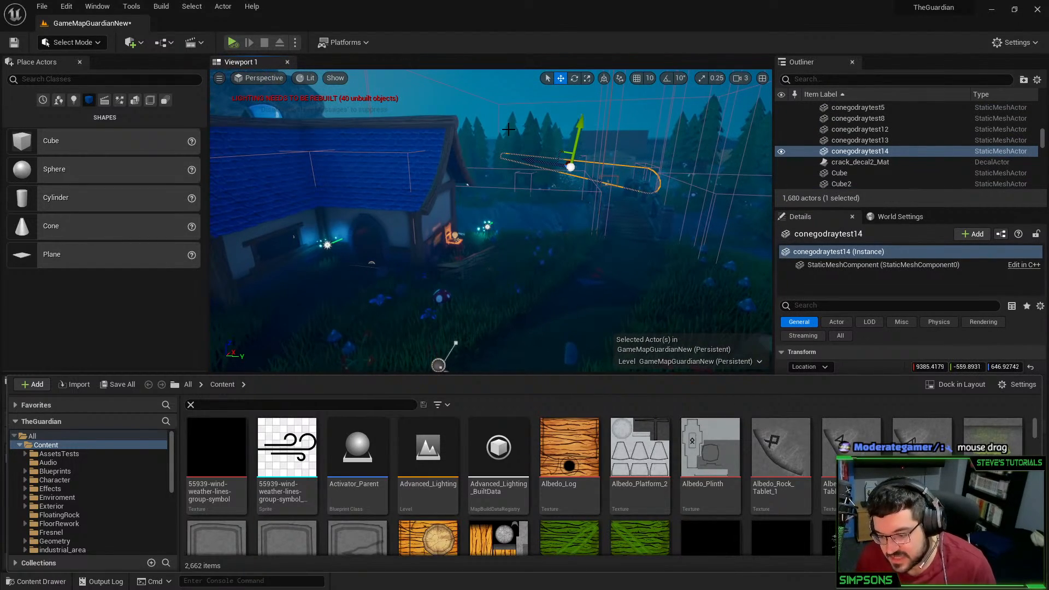
{"action": "left_click", "coordinate": [486, 108]}
{"action": "key", "text": "Escape"}
{"action": "right_click_drag", "start_coordinate": [486, 108], "coordinate": [404, 186]}
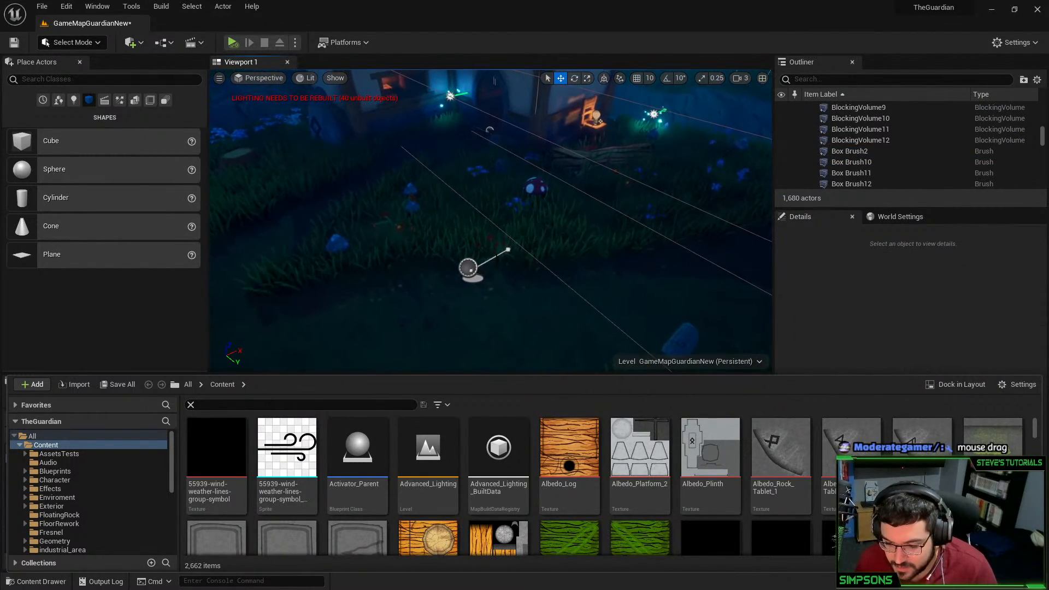
Search the Content folder for "spline" and assign SM_FenceForSplineDouble as the mesh override of the BP_Master_spline actor
{"action": "left_click", "coordinate": [470, 269]}
{"action": "right_click_drag", "start_coordinate": [470, 269], "coordinate": [498, 290]}
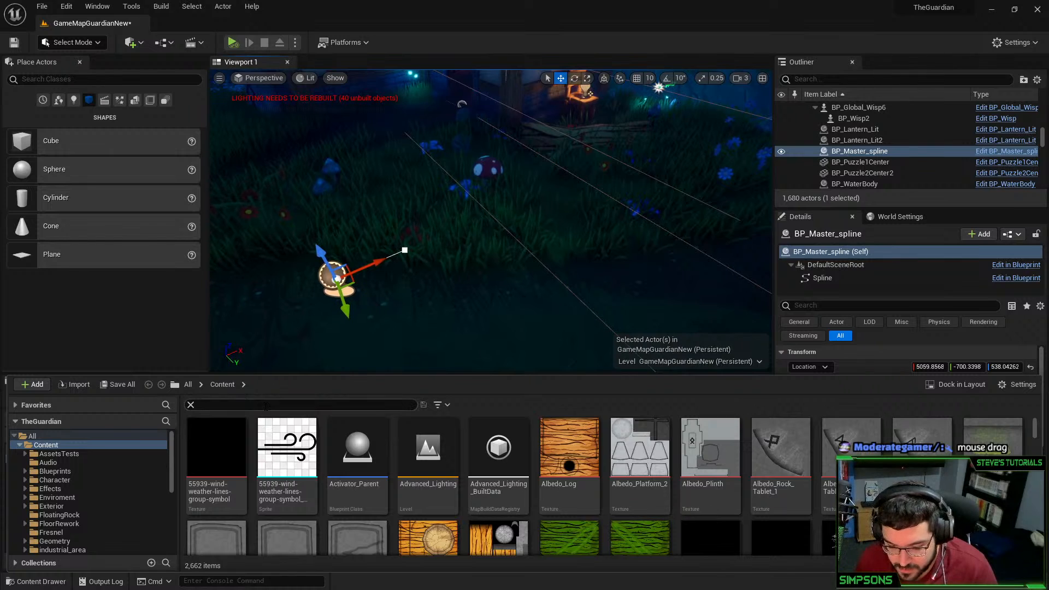
{"action": "type", "text": "spline"}
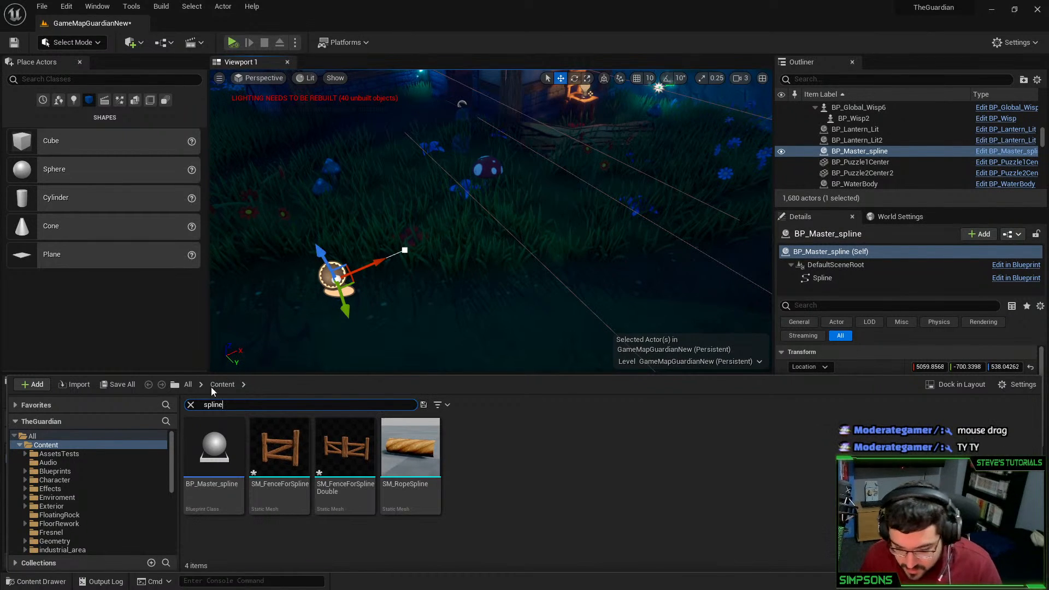
{"action": "left_click_drag", "start_coordinate": [345, 462], "coordinate": [925, 434]}
Stretch the fence spline by its end point, and add a further point that curves the fence through the grass
{"action": "key", "text": "w"}
{"action": "right_click_drag", "start_coordinate": [445, 295], "coordinate": [419, 292]}
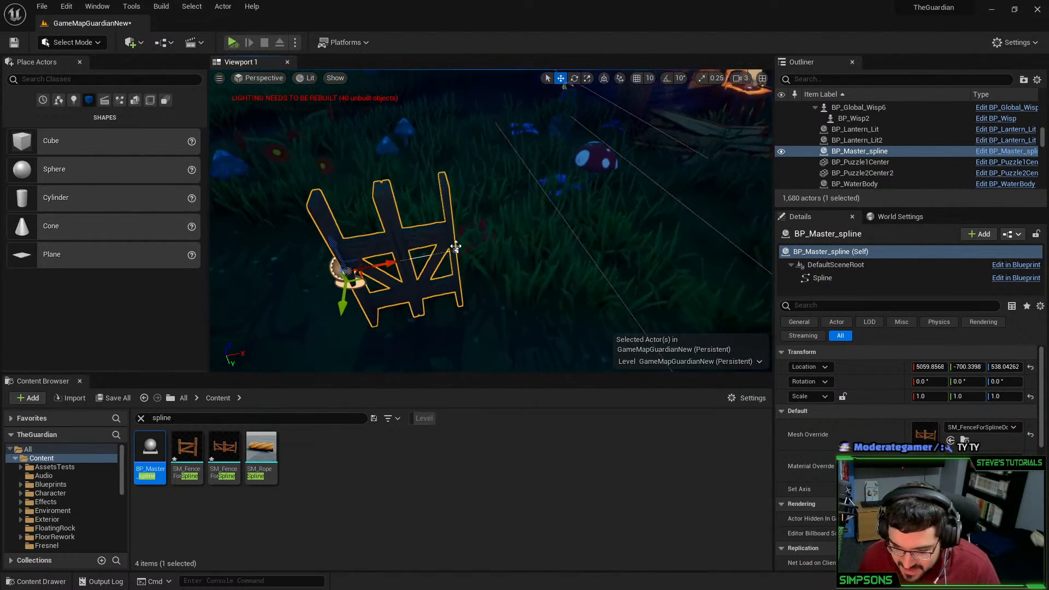
{"action": "left_click", "coordinate": [457, 249]}
{"action": "left_click_drag", "start_coordinate": [484, 249], "coordinate": [672, 219]}
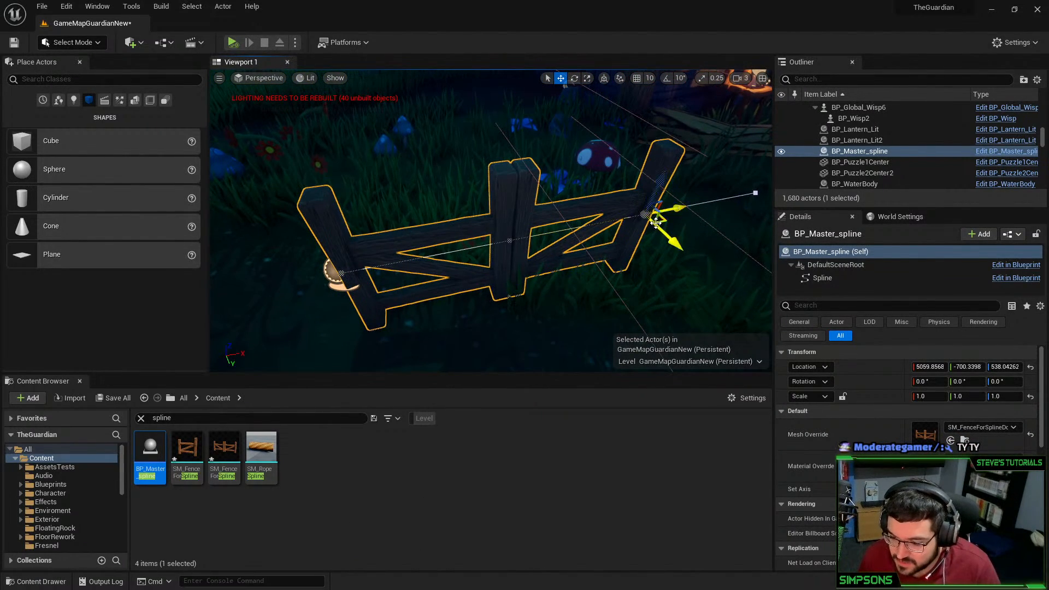
{"action": "key", "text": "s"}
{"action": "right_click_drag", "start_coordinate": [671, 218], "coordinate": [682, 214]}
{"action": "left_click_drag", "start_coordinate": [579, 230], "coordinate": [752, 272], "text": "alt"}
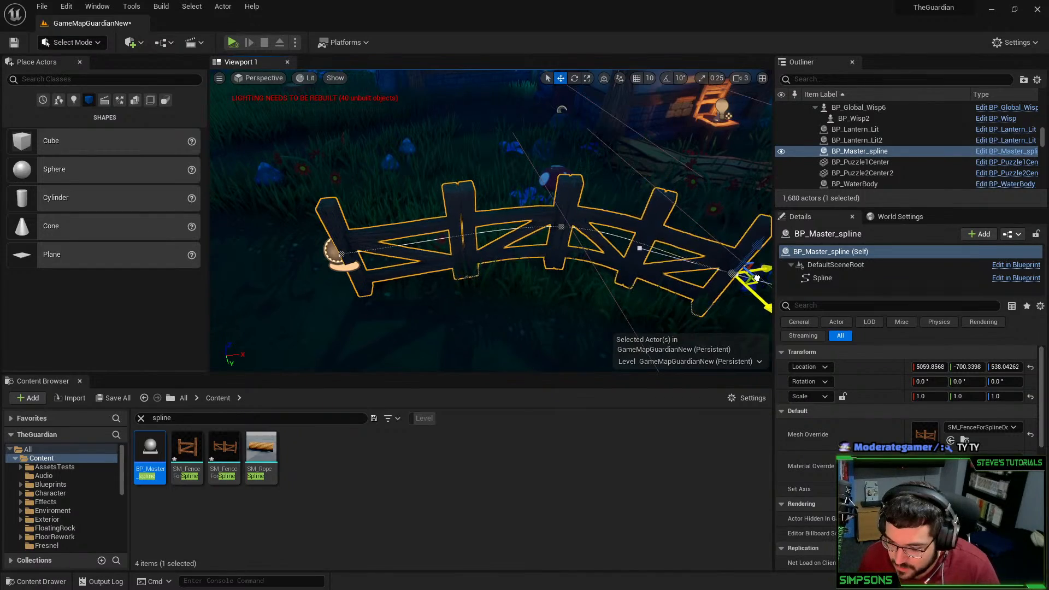
Adjust the last point of the curved fence, deselect the fence and inspect it from near ground level
{"action": "right_click_drag", "start_coordinate": [752, 272], "coordinate": [765, 272]}
{"action": "key", "text": "s"}
{"action": "key", "text": "e"}
{"action": "left_click_drag", "start_coordinate": [645, 273], "coordinate": [743, 283]}
{"action": "key", "text": "w"}
{"action": "key", "text": "Escape"}
{"action": "right_click_drag", "start_coordinate": [744, 283], "coordinate": [771, 235]}
{"action": "key", "text": "q"}
{"action": "right_click_drag", "start_coordinate": [475, 186], "coordinate": [458, 185]}
{"action": "key", "text": "e"}
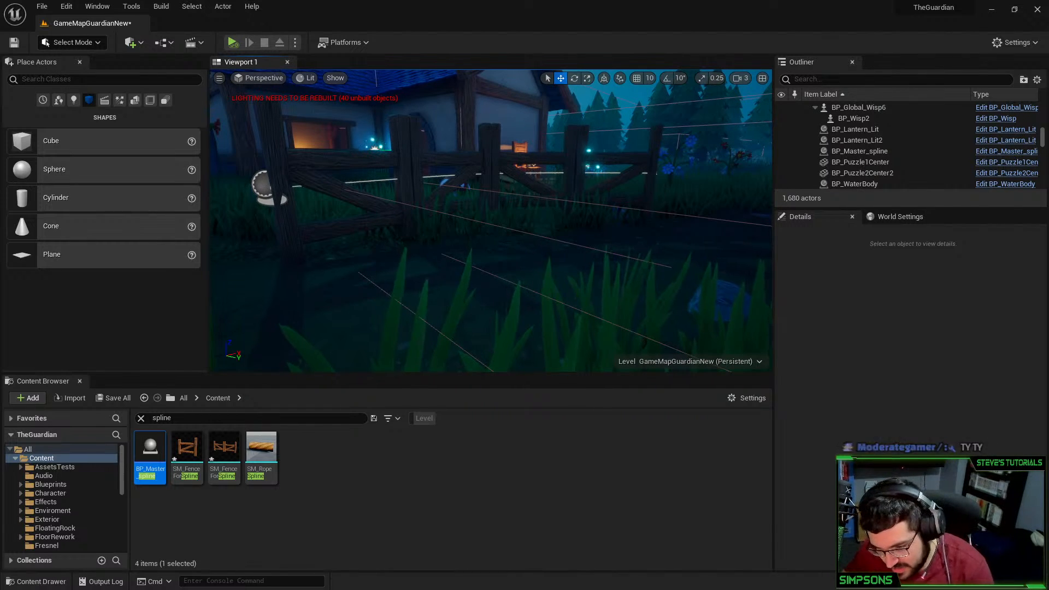
Delete the BP_Master_spline fence from in front of the cottage
{"action": "left_click", "coordinate": [488, 160]}
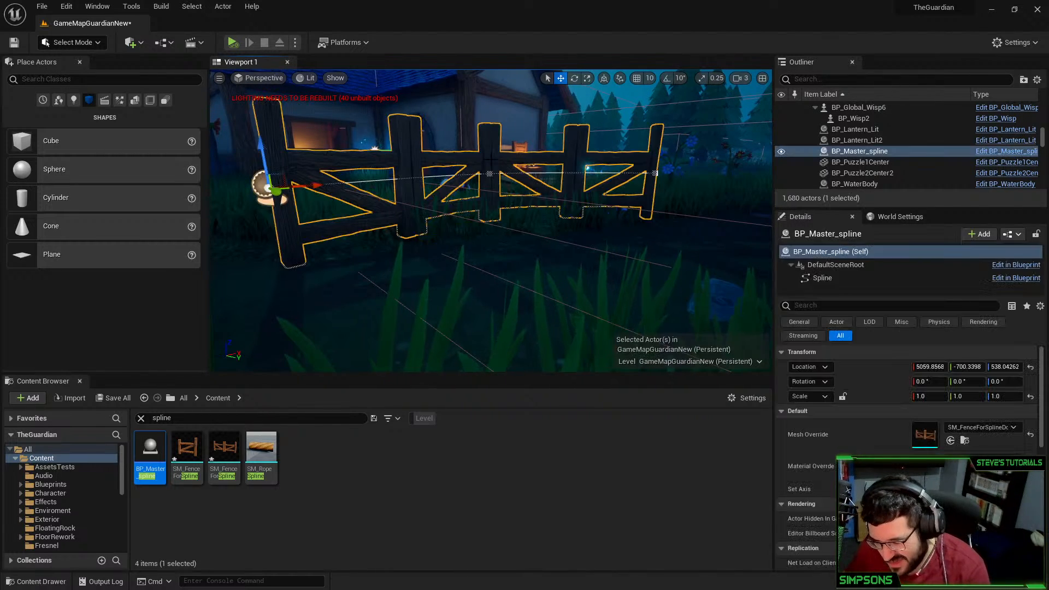
{"action": "key", "text": "Delete"}
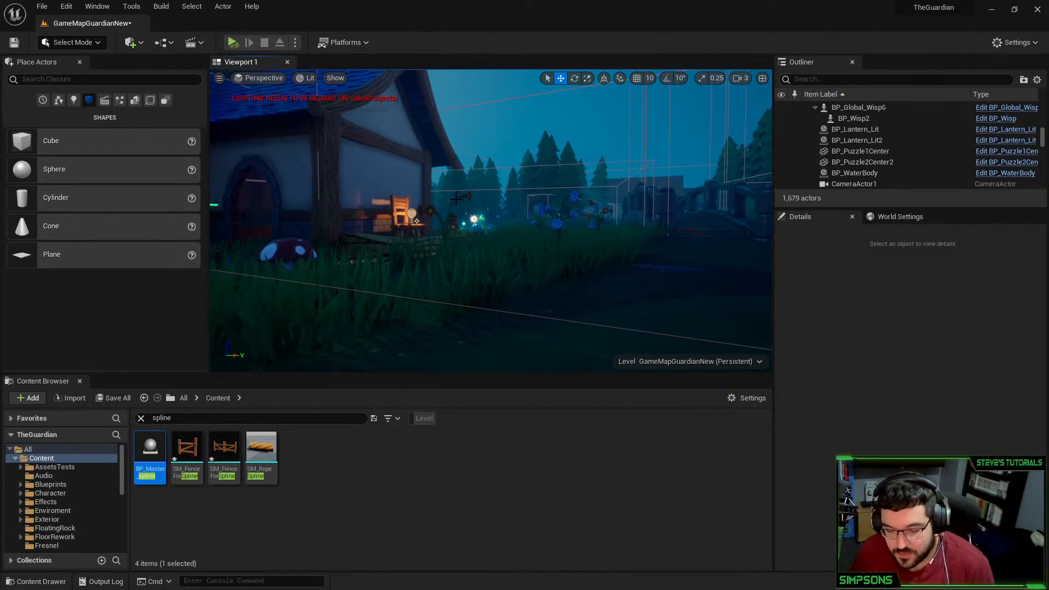
{"action": "key", "text": "ctrl+z"}
{"action": "key", "text": "f"}
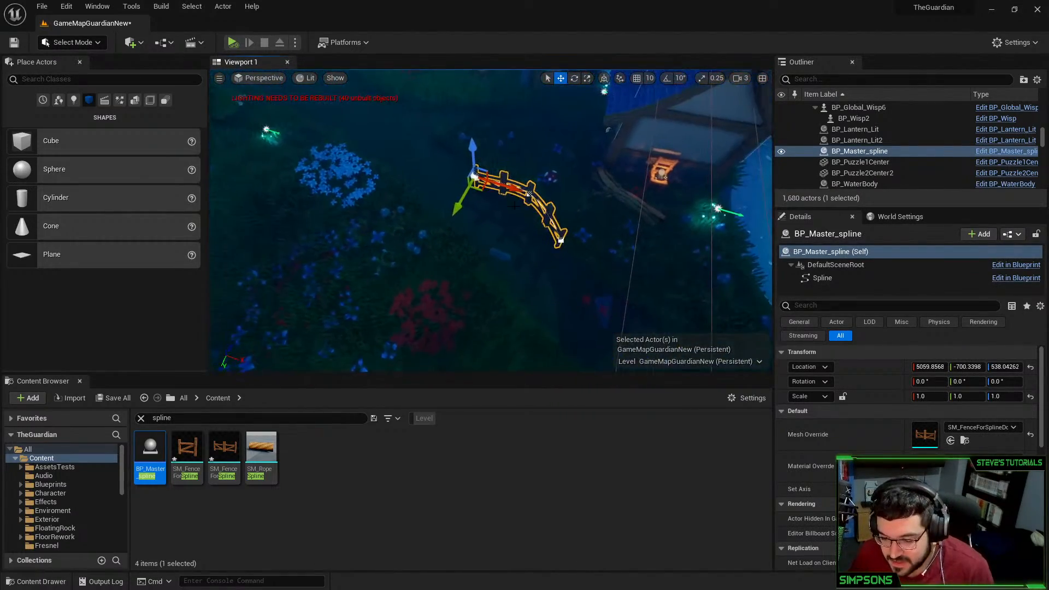
{"action": "key", "text": "Delete"}
Place a new BP_Master_spline by the cottage wall near the water, and set its scale to a locked 1.0 on all axes
{"action": "right_click_drag", "start_coordinate": [491, 221], "coordinate": [557, 227]}
{"action": "left_click_drag", "start_coordinate": [148, 454], "coordinate": [533, 199]}
{"action": "key", "text": "e"}
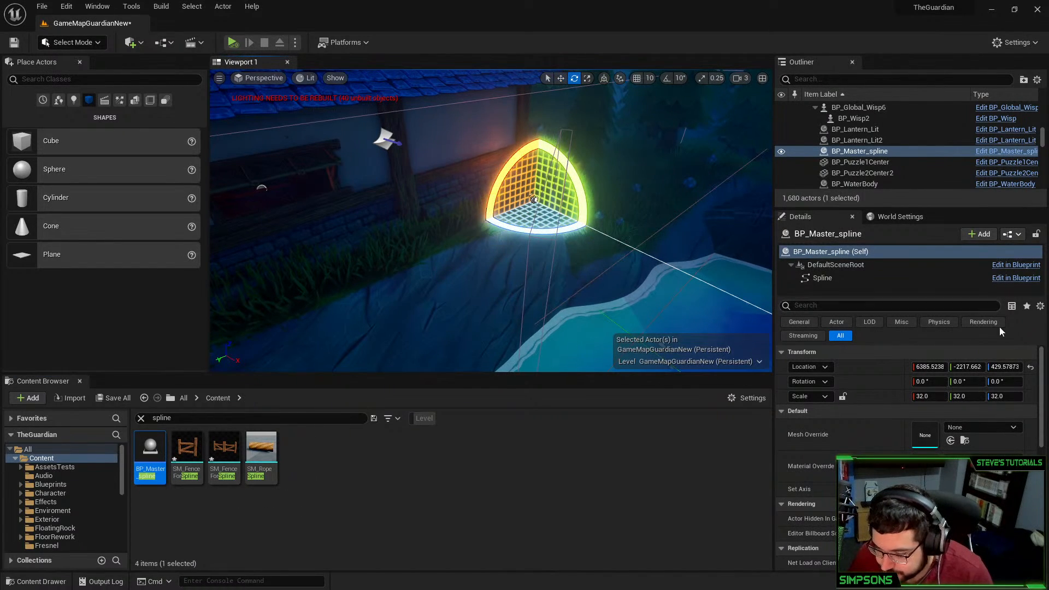
{"action": "left_click", "coordinate": [925, 397]}
{"action": "type", "text": "1"}
{"action": "key", "text": "Tab"}
{"action": "type", "text": "1"}
{"action": "key", "text": "Tab"}
{"action": "type", "text": "1"}
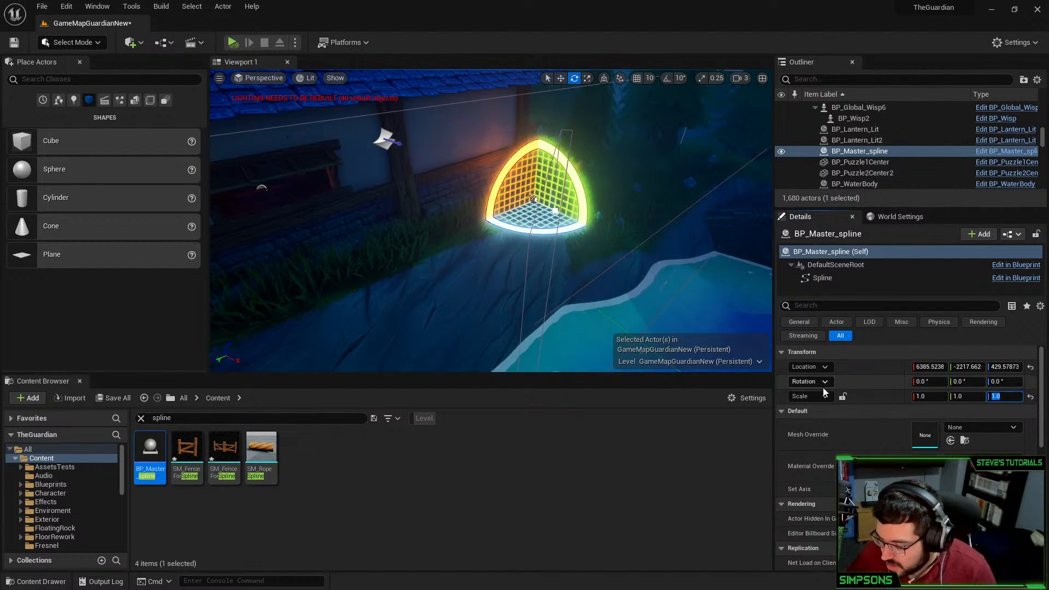
{"action": "key", "text": "Return"}
{"action": "left_click", "coordinate": [843, 397]}
Rotate the spline actor to about 95.5° around Z and assign SM_FenceForSplineDouble as its mesh override
{"action": "mouse_move", "coordinate": [603, 238]}
{"action": "right_mouse_down"}
{"action": "mouse_move", "coordinate": [492, 241]}
{"action": "mouse_move", "coordinate": [603, 237]}
{"action": "right_mouse_up"}
{"action": "left_click_drag", "start_coordinate": [663, 263], "coordinate": [572, 253]}
{"action": "left_click_drag", "start_coordinate": [223, 461], "coordinate": [923, 437]}
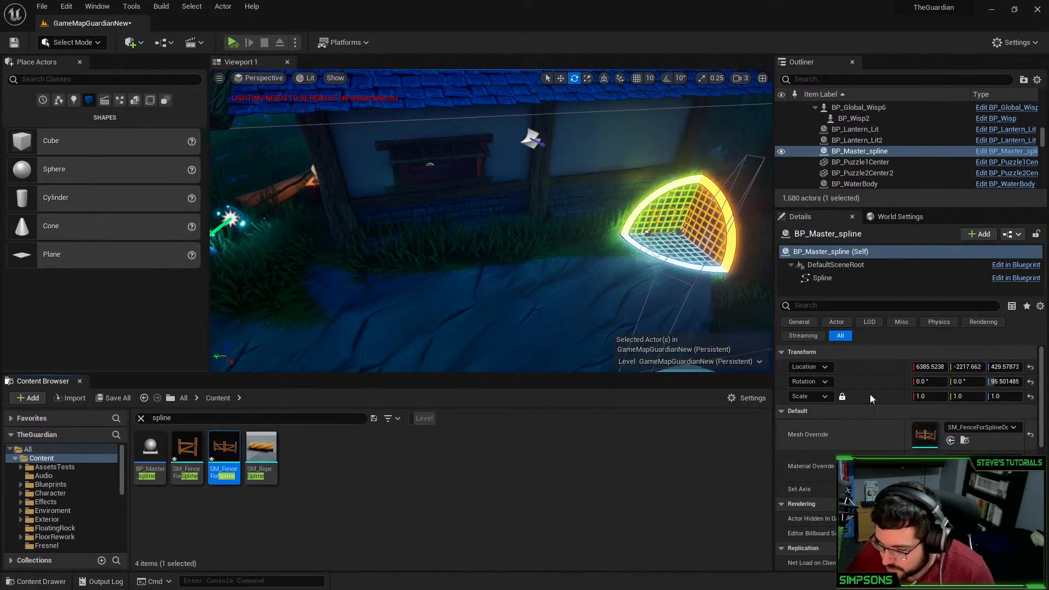
Raise the fence spline out of the ground to a Z location of about 509.6
{"action": "key", "text": "w"}
{"action": "right_click_drag", "start_coordinate": [607, 221], "coordinate": [662, 243]}
{"action": "left_click_drag", "start_coordinate": [464, 193], "coordinate": [466, 82]}
{"action": "mouse_move", "coordinate": [466, 82]}
{"action": "right_mouse_down"}
{"action": "mouse_move", "coordinate": [484, 83]}
{"action": "mouse_move", "coordinate": [456, 68]}
{"action": "right_mouse_up"}
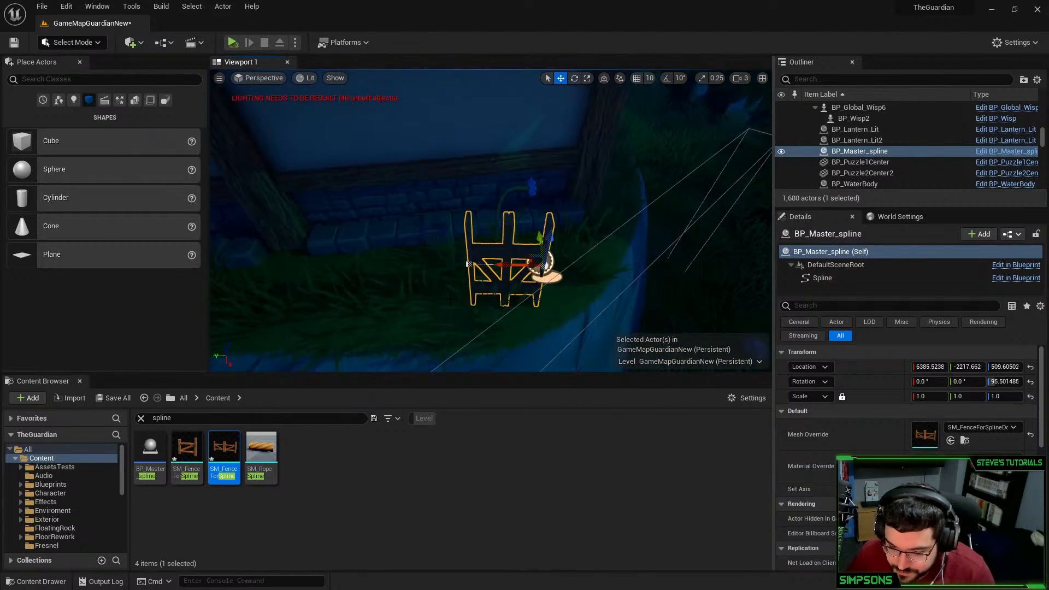
Stretch the fence's end point along the cottage wall, and shift its start point to about X 6365.6, Y -2268.7
{"action": "left_click", "coordinate": [477, 261]}
{"action": "right_click_drag", "start_coordinate": [477, 261], "coordinate": [445, 257]}
{"action": "left_click_drag", "start_coordinate": [574, 251], "coordinate": [378, 239]}
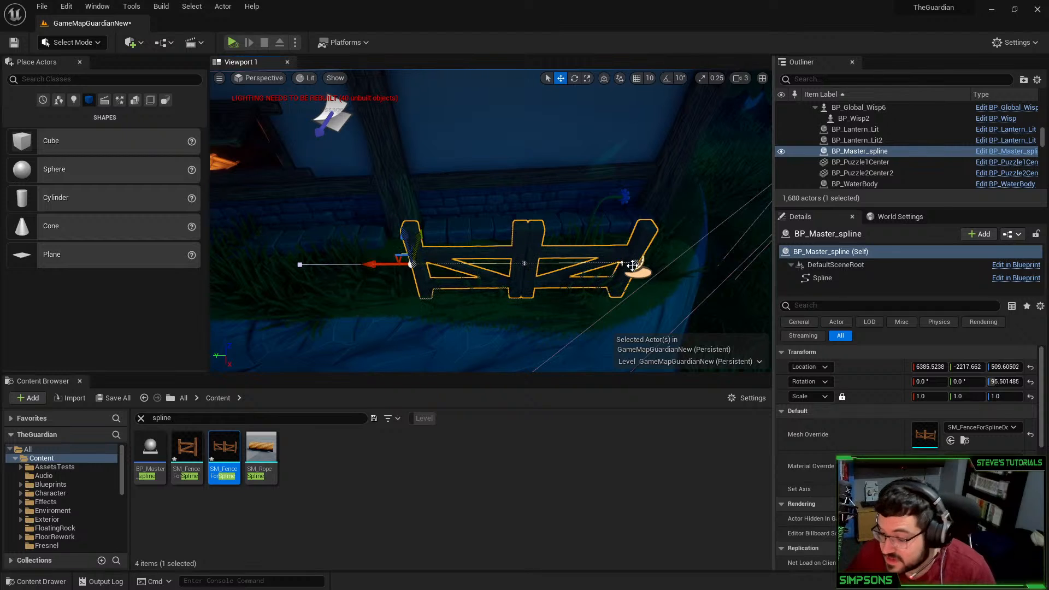
{"action": "left_click_drag", "start_coordinate": [633, 266], "coordinate": [567, 277], "text": "alt"}
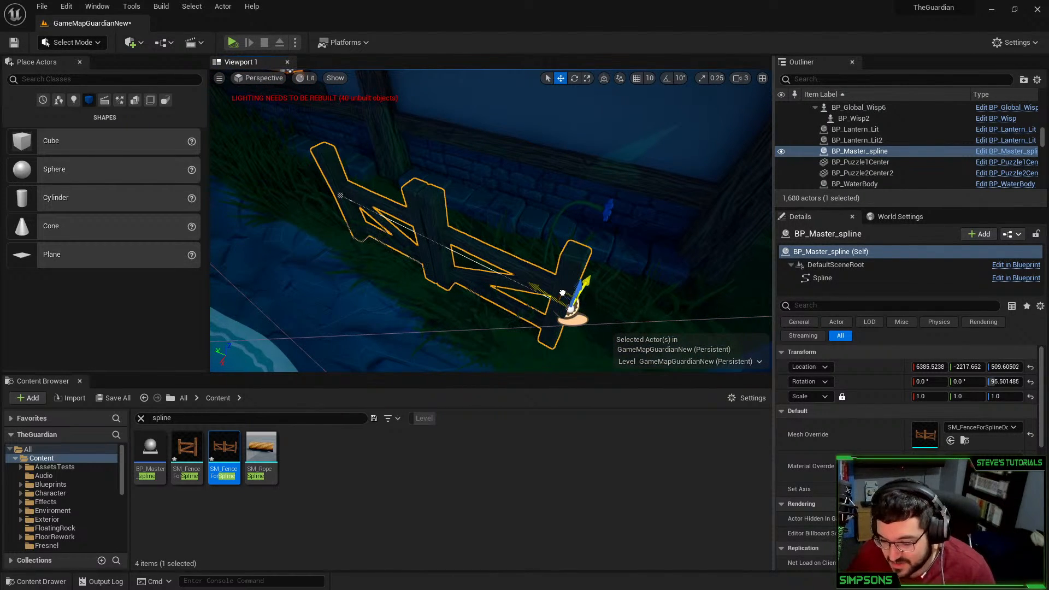
{"action": "left_click_drag", "start_coordinate": [563, 293], "coordinate": [627, 315]}
Extend the fence along the cottage wall past the window, and lower its end point slightly to follow the ground
{"action": "right_click_drag", "start_coordinate": [377, 200], "coordinate": [553, 252]}
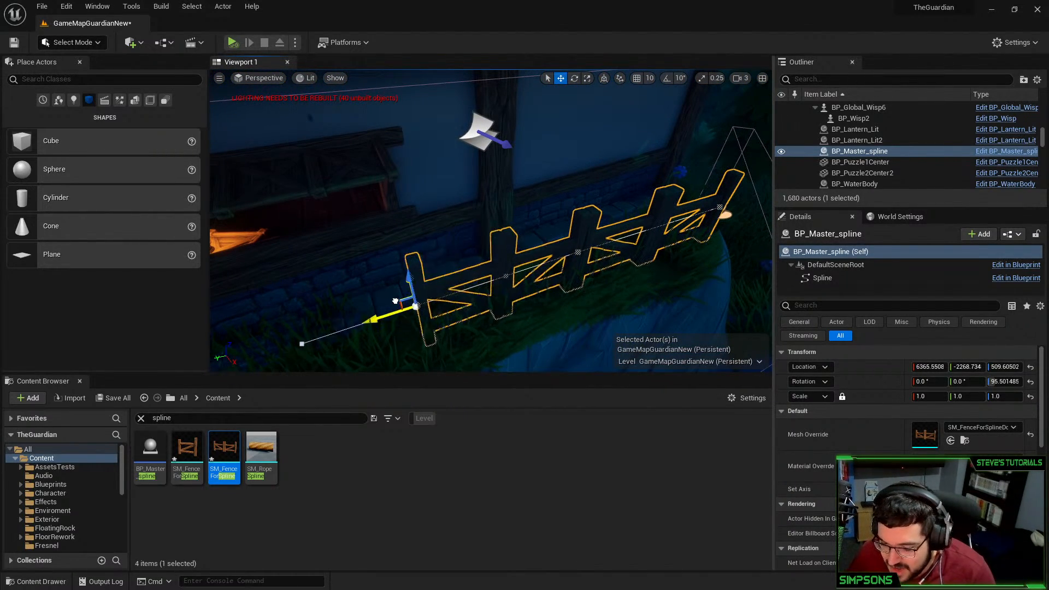
{"action": "right_click_drag", "start_coordinate": [395, 301], "coordinate": [626, 297]}
{"action": "left_click_drag", "start_coordinate": [617, 297], "coordinate": [496, 306]}
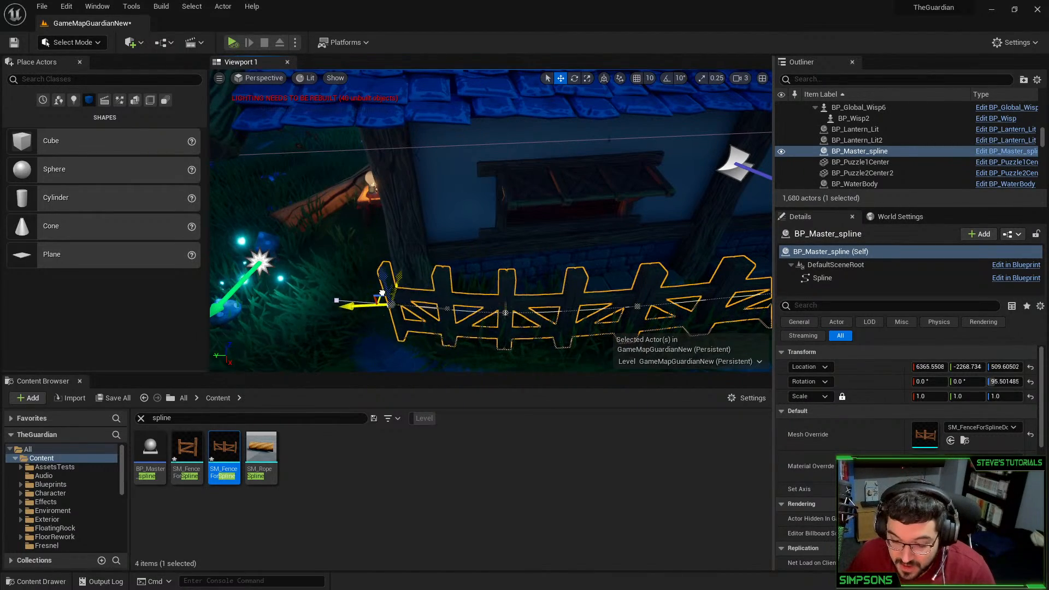
{"action": "right_click_drag", "start_coordinate": [338, 273], "coordinate": [276, 217]}
{"action": "left_click_drag", "start_coordinate": [316, 202], "coordinate": [317, 217]}
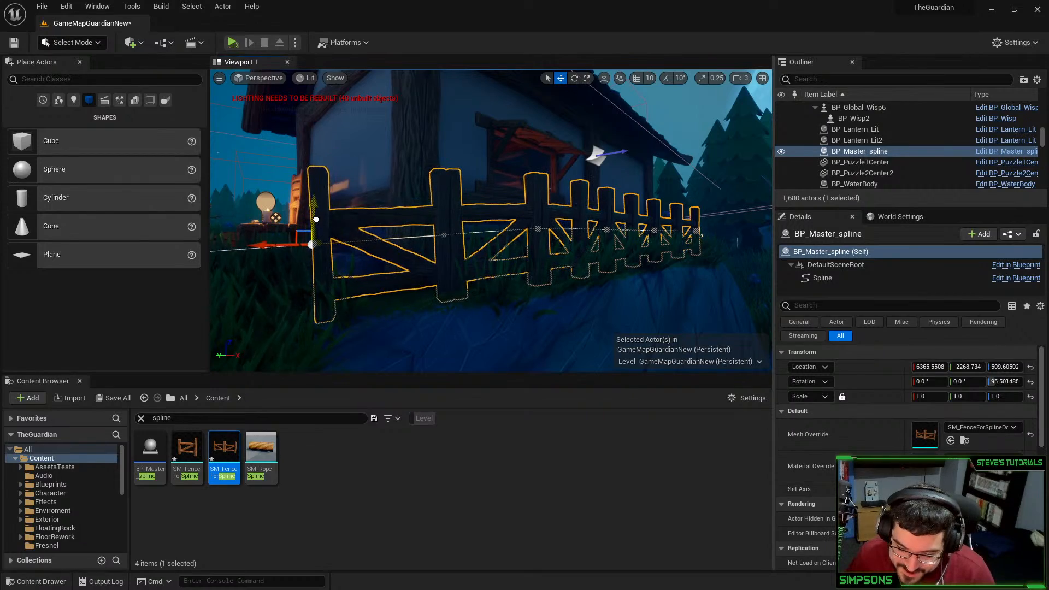
Delete a spline point from the wall fence, and shift a middle point along the wall to even out the panels
{"action": "right_click_drag", "start_coordinate": [317, 217], "coordinate": [273, 230]}
{"action": "key", "text": "Delete"}
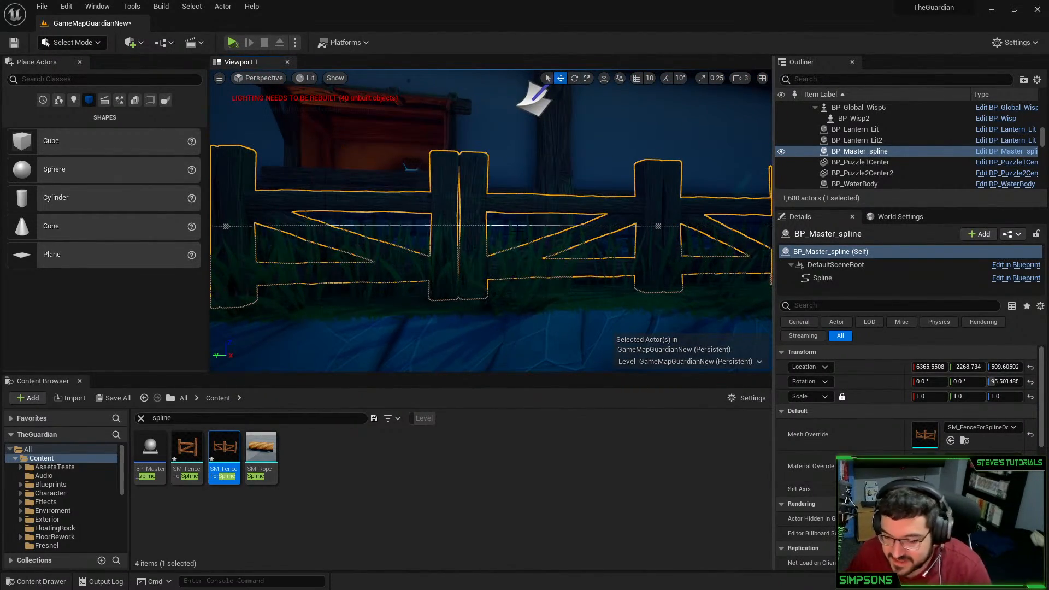
{"action": "right_click_drag", "start_coordinate": [462, 244], "coordinate": [519, 251]}
{"action": "right_click_drag", "start_coordinate": [364, 270], "coordinate": [303, 240]}
{"action": "right_click_drag", "start_coordinate": [498, 345], "coordinate": [495, 353]}
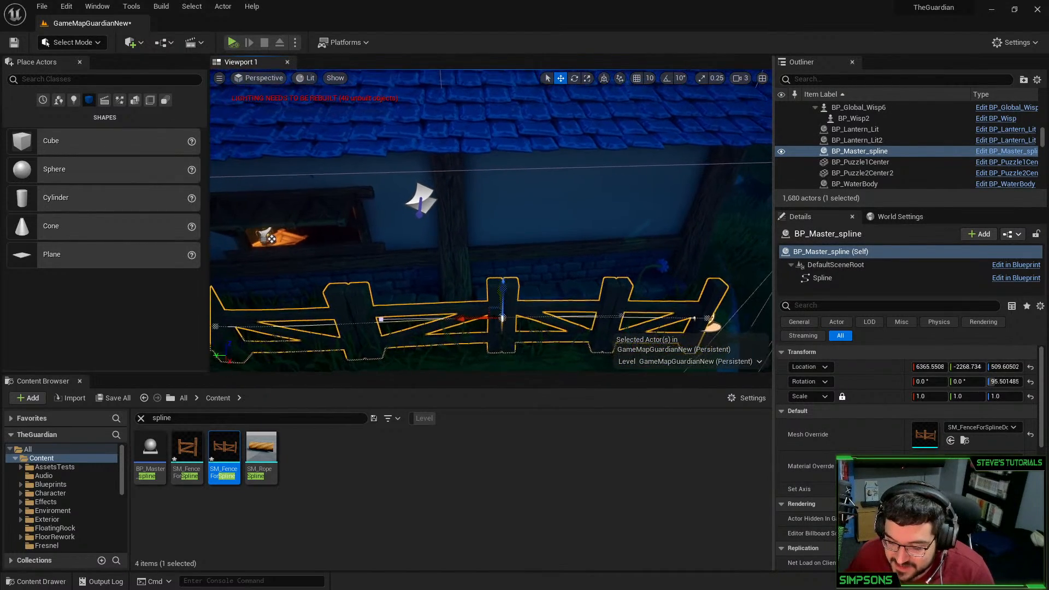
{"action": "right_click_drag", "start_coordinate": [497, 313], "coordinate": [468, 313]}
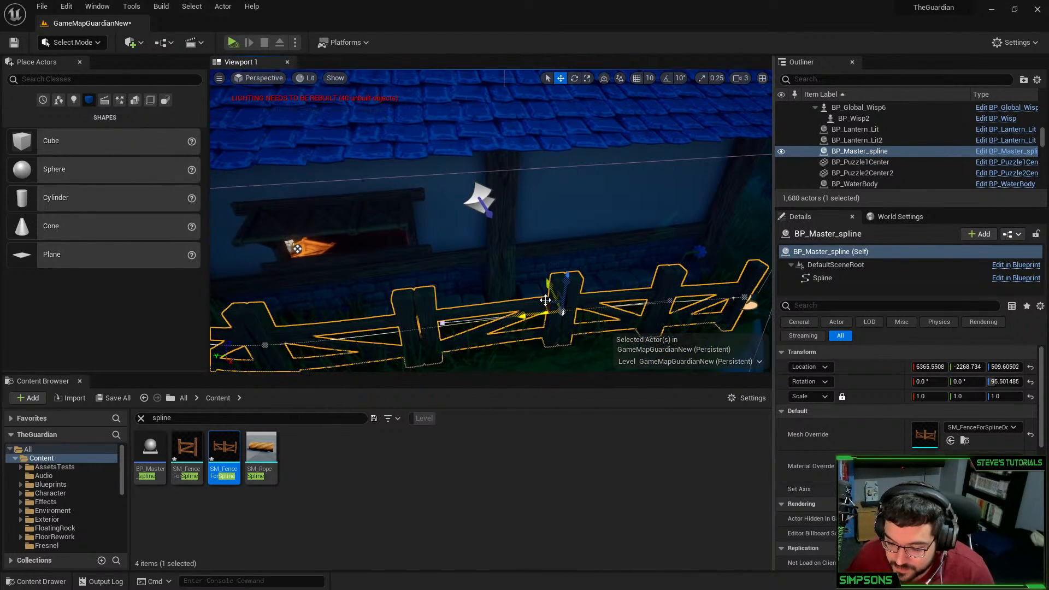
{"action": "left_click_drag", "start_coordinate": [546, 300], "coordinate": [492, 310]}
{"action": "key", "text": "Escape"}
Pull the fence's end spline point outward past the cottage corner, toward the glowing mushrooms in the grass
{"action": "right_click_drag", "start_coordinate": [492, 310], "coordinate": [411, 314]}
{"action": "left_click", "coordinate": [606, 255]}
{"action": "right_click_drag", "start_coordinate": [606, 255], "coordinate": [584, 271]}
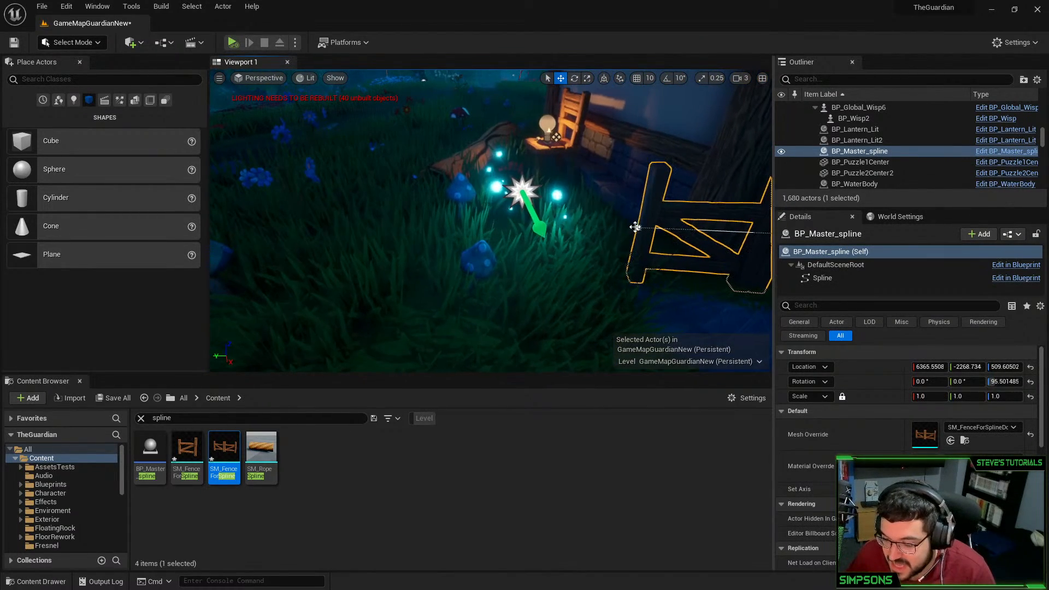
{"action": "left_click", "coordinate": [635, 228]}
{"action": "left_click_drag", "start_coordinate": [616, 225], "coordinate": [595, 206]}
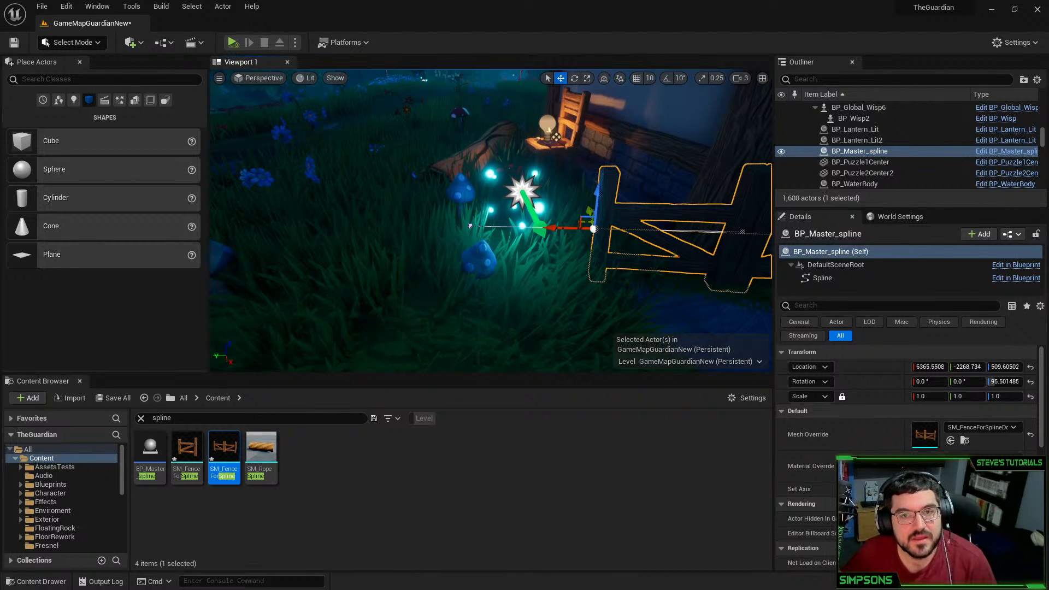
Switch to Photoshop and fill the 1024 x 1024 px canvas with the seamless green grass pattern, undoing the placement of the second grass texture
{"action": "left_click_drag", "start_coordinate": [1048, 416], "coordinate": [460, 1]}
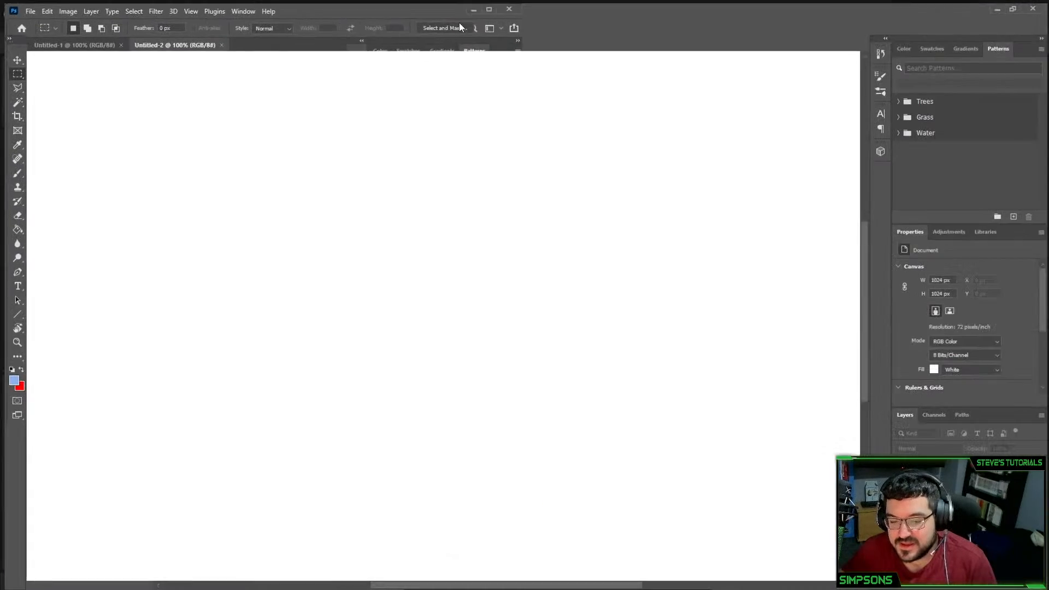
{"action": "key", "text": "ctrl+0"}
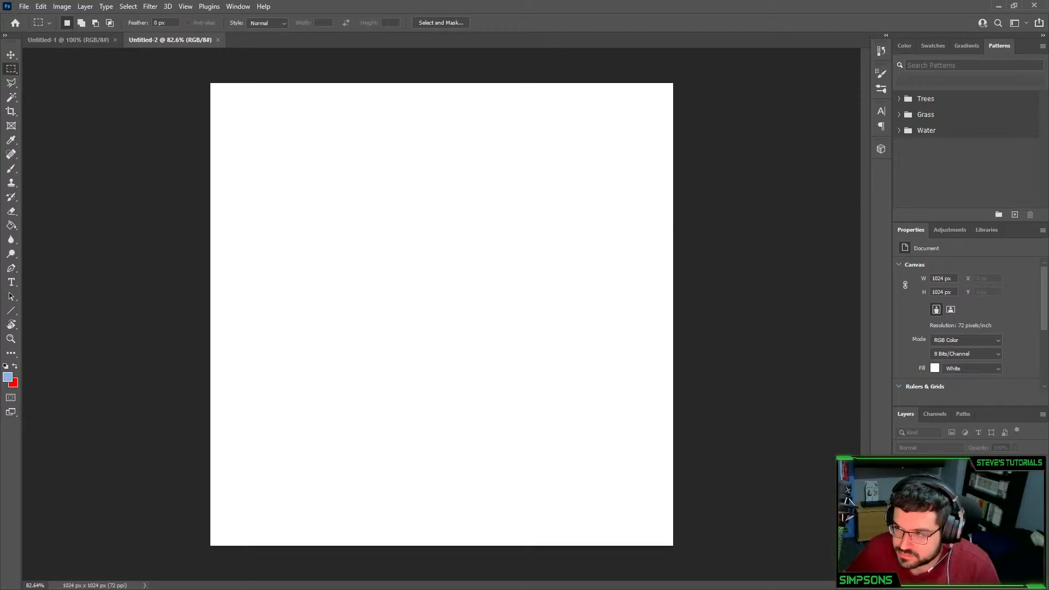
{"action": "left_click_drag", "start_coordinate": [529, 219], "coordinate": [618, 129]}
{"action": "left_click_drag", "start_coordinate": [391, 365], "coordinate": [210, 545]}
{"action": "key", "text": "Return"}
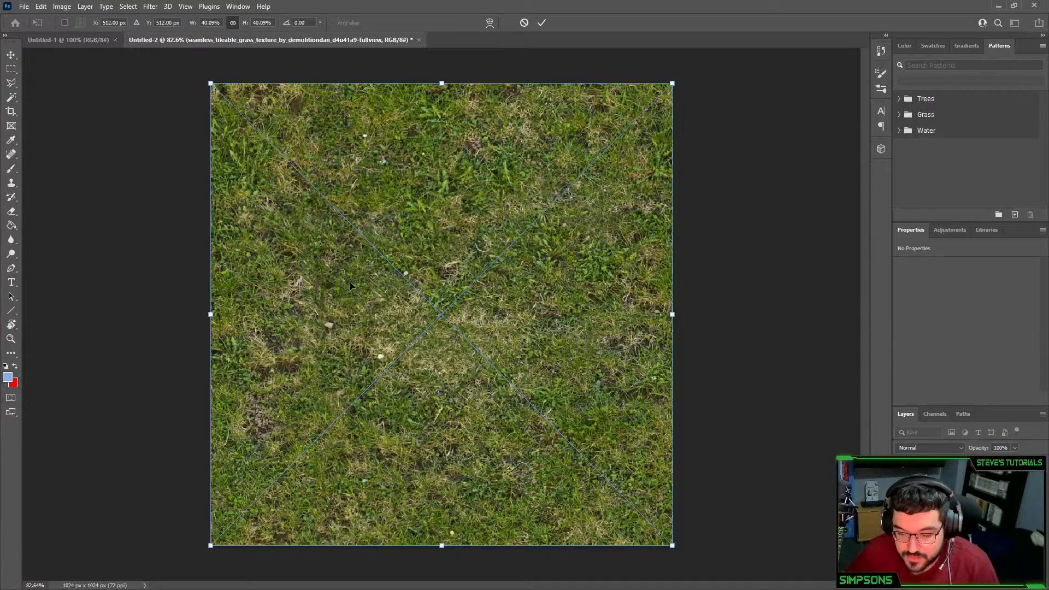
{"action": "key", "text": "Return"}
{"action": "key", "text": "ctrl+z"}
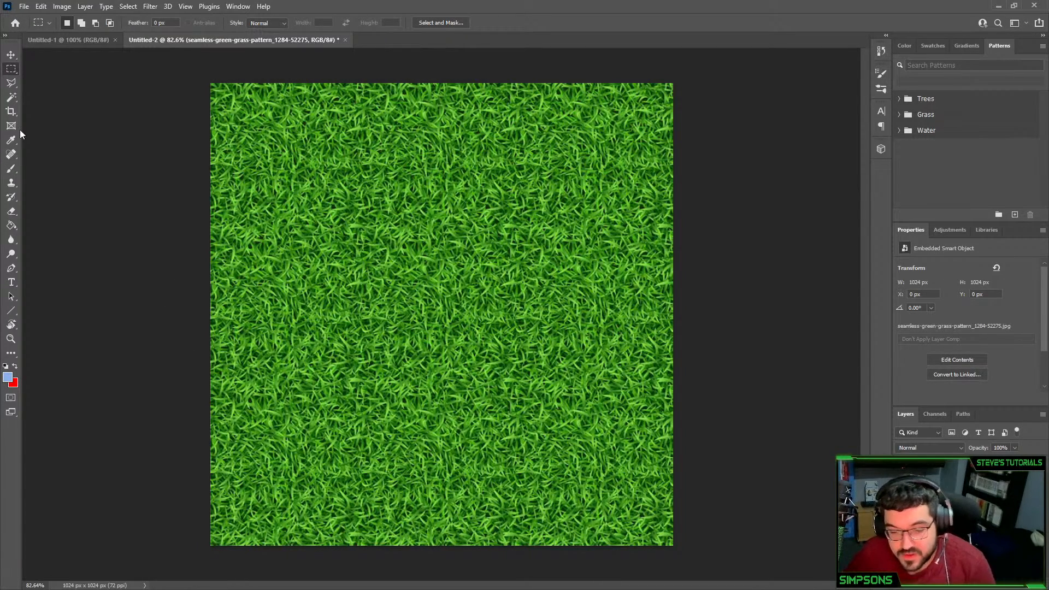
Add a new layer above the grass and try a brush stroke across its upper edge, undoing the stroke
{"action": "left_click", "coordinate": [11, 168]}
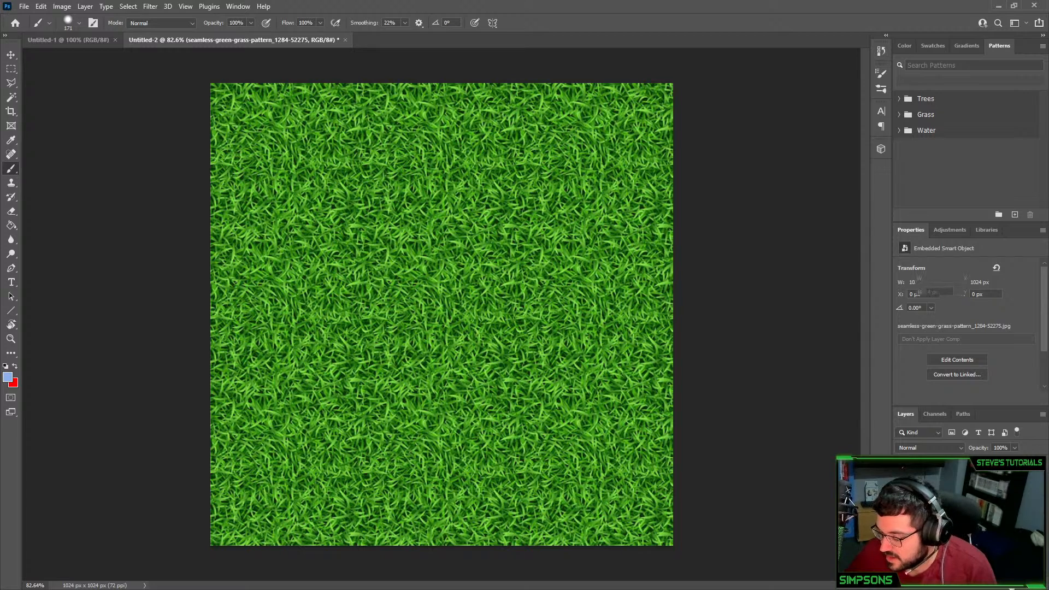
{"action": "left_click", "coordinate": [1015, 584]}
{"action": "left_click_drag", "start_coordinate": [203, 101], "coordinate": [761, 114]}
{"action": "key", "text": "ctrl+z"}
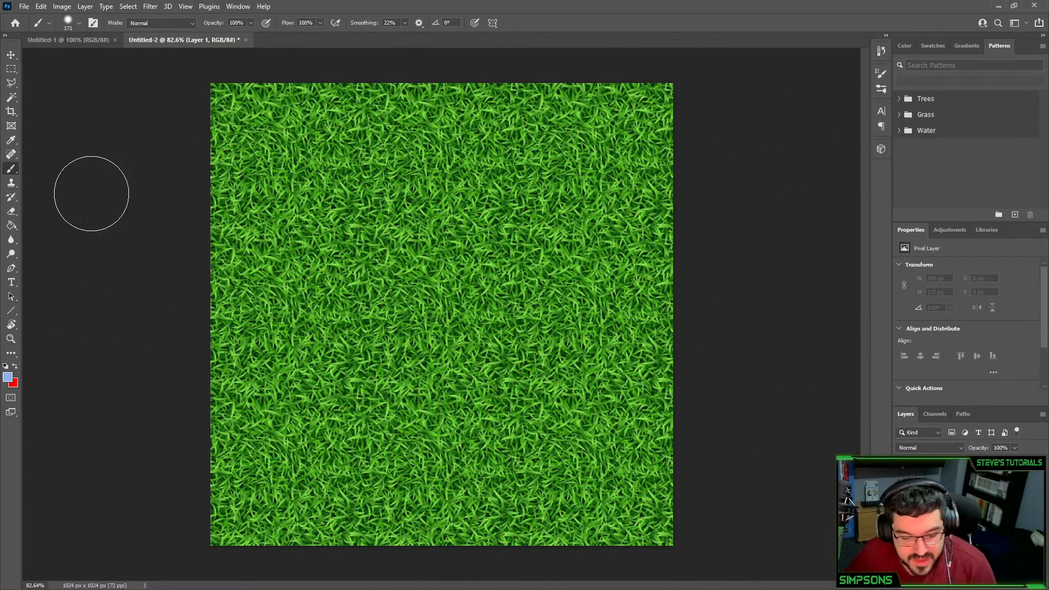
Try a vertical blue-to-red gradient on the new layer with the Gradient tool, and undo it
{"action": "left_click", "coordinate": [11, 225]}
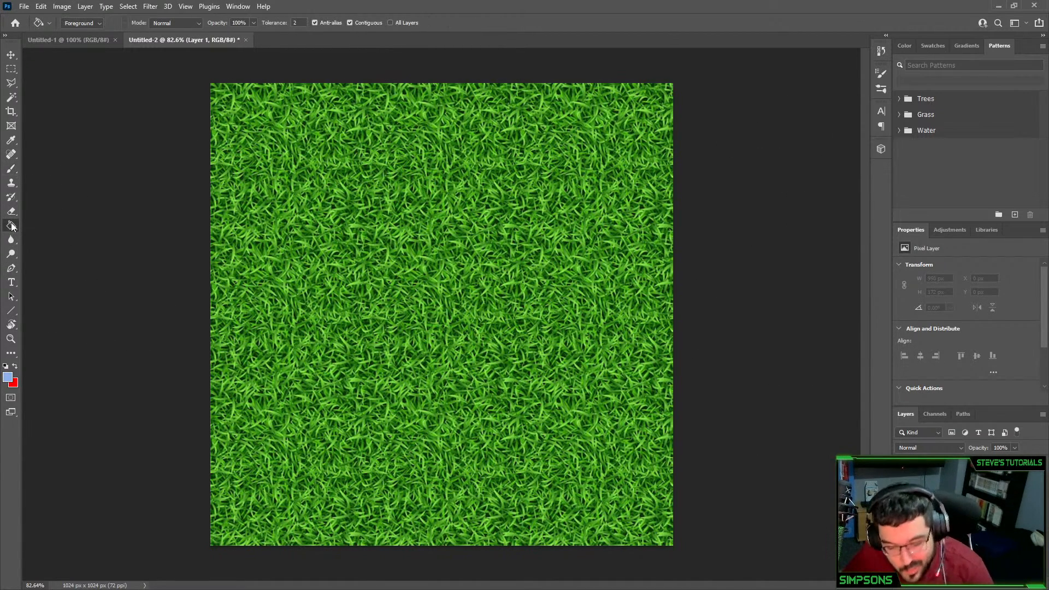
{"action": "right_click", "coordinate": [11, 225]}
{"action": "left_click", "coordinate": [44, 226]}
{"action": "left_click_drag", "start_coordinate": [444, 394], "coordinate": [444, 393]}
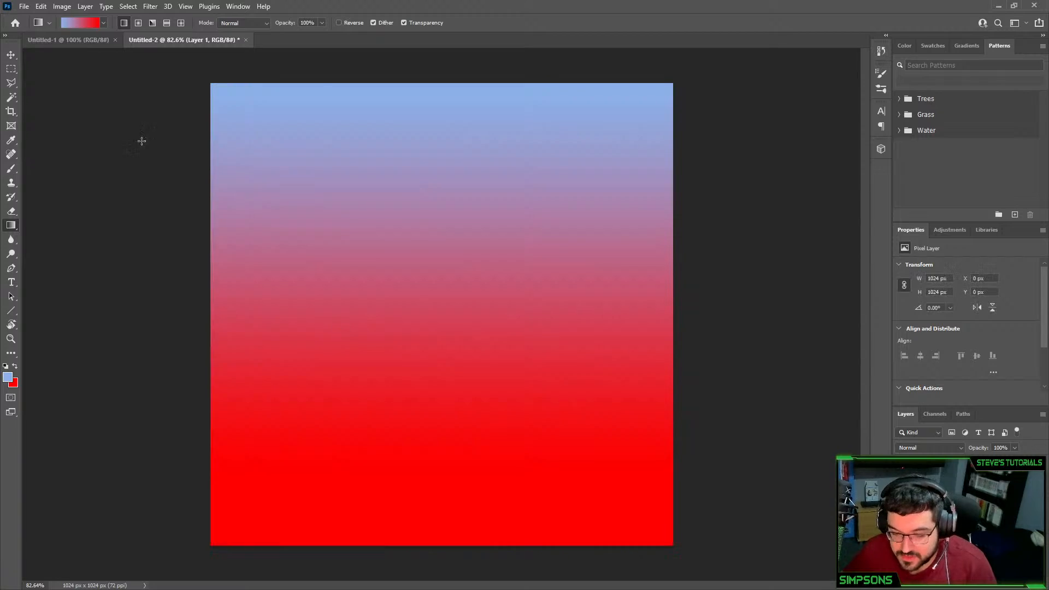
{"action": "key", "text": "ctrl+z"}
Set the foreground color to black and the background color to white for the gradient
{"action": "left_click", "coordinate": [103, 22]}
{"action": "left_click", "coordinate": [7, 377]}
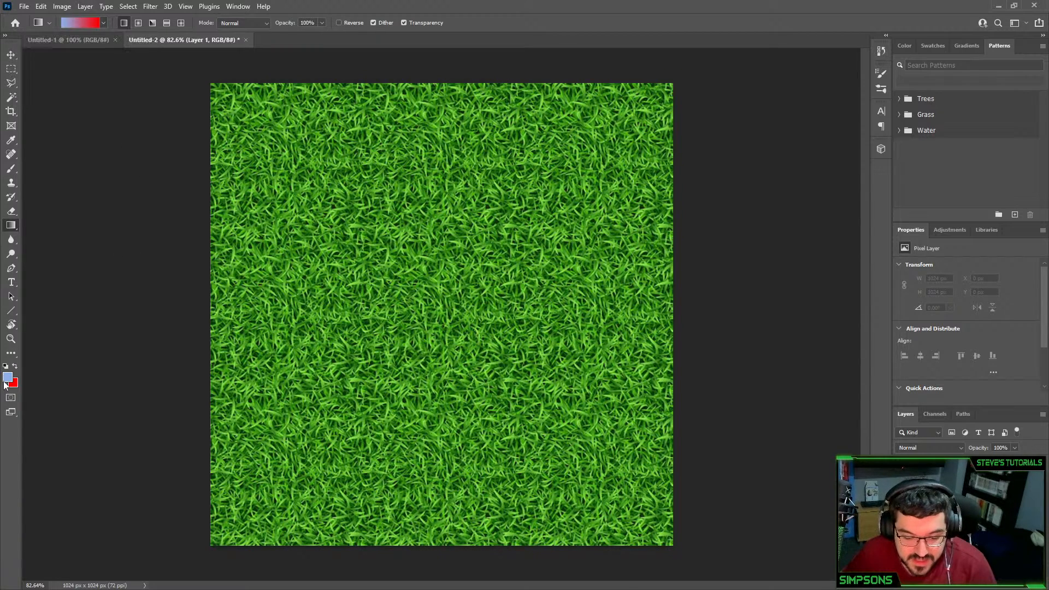
{"action": "left_click", "coordinate": [244, 266]}
{"action": "left_click", "coordinate": [355, 124]}
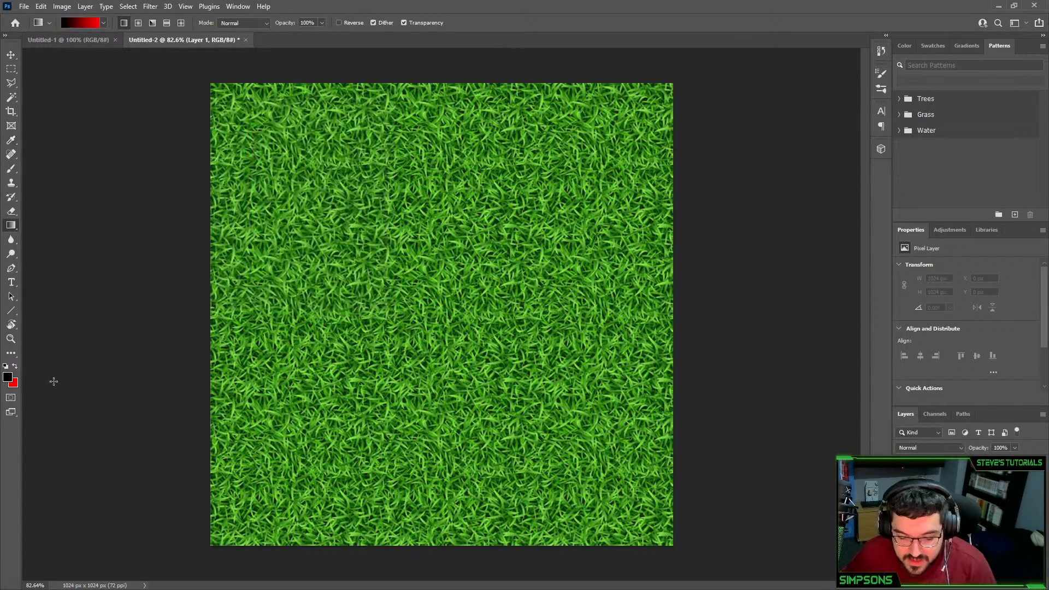
{"action": "left_click", "coordinate": [14, 383]}
{"action": "left_click", "coordinate": [107, 125]}
{"action": "left_click", "coordinate": [355, 125]}
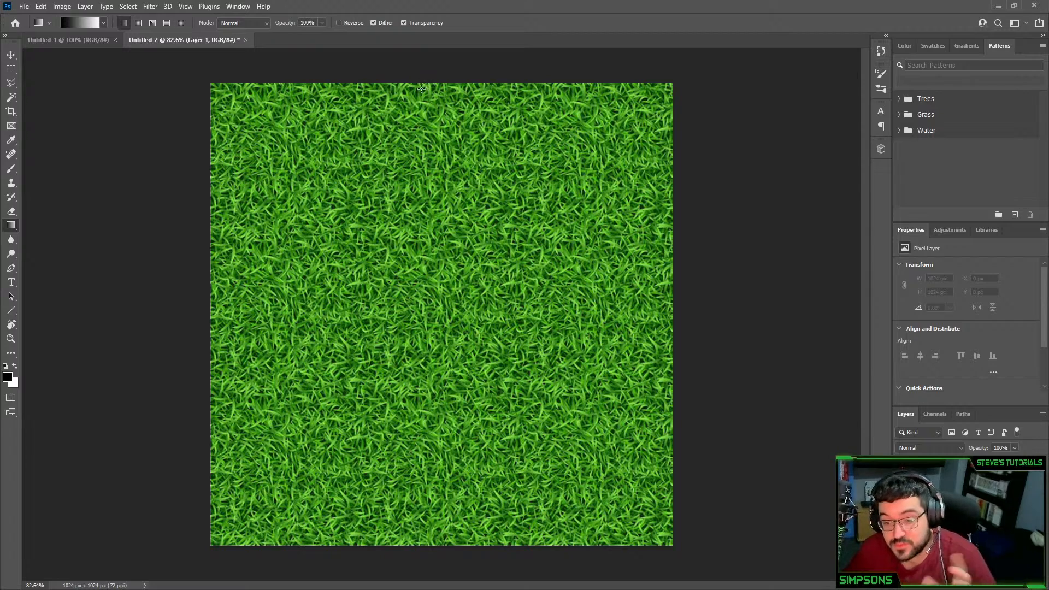
Draw a black-to-white gradient from the top of the canvas to the bottom, and set the layer's blend mode to Multiply
{"action": "left_click_drag", "start_coordinate": [424, 88], "coordinate": [436, 514]}
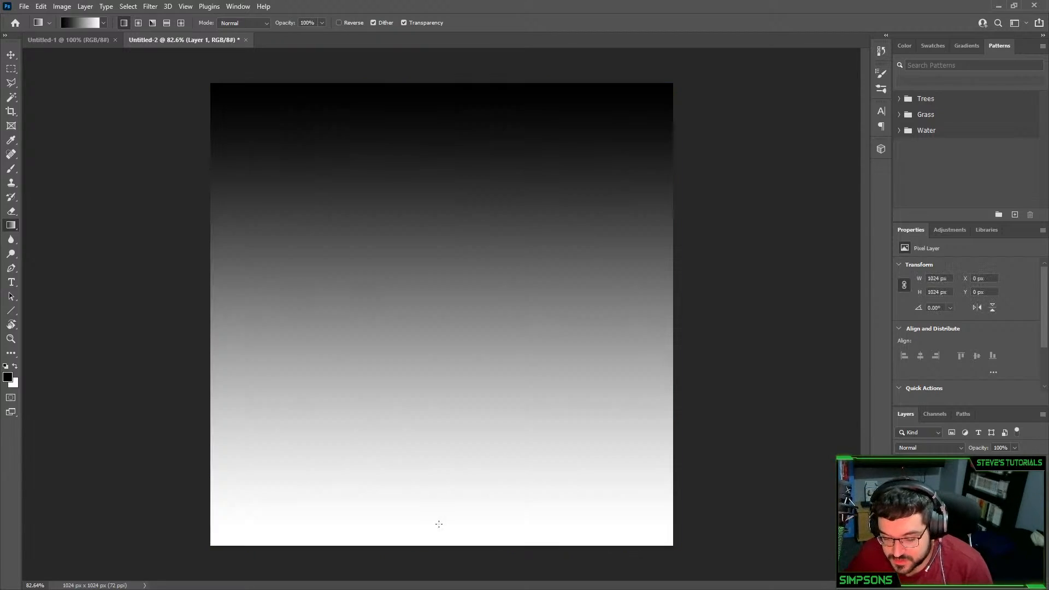
{"action": "left_click", "coordinate": [949, 449]}
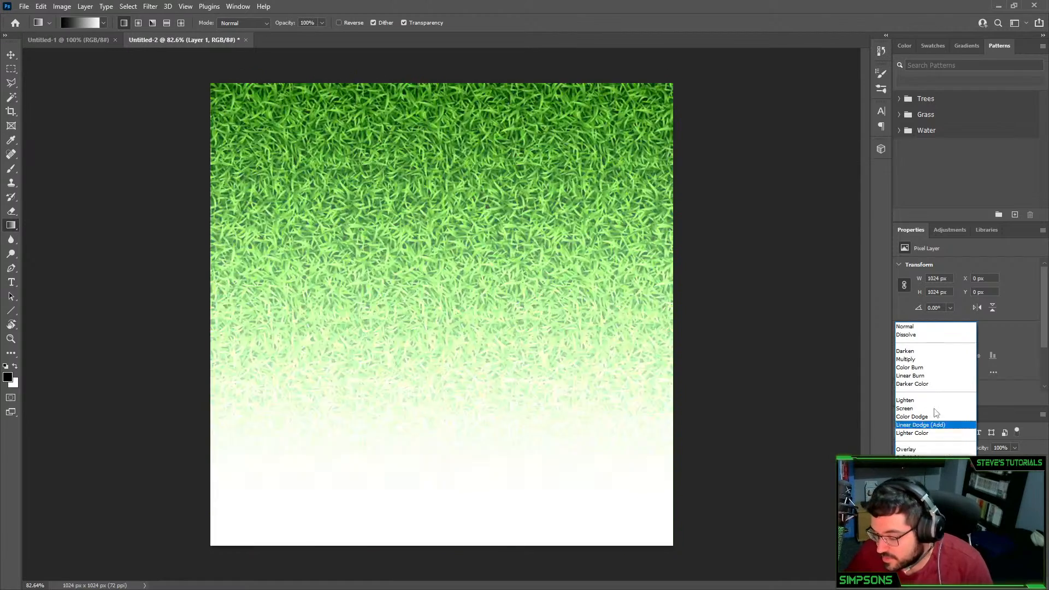
{"action": "left_click", "coordinate": [924, 359]}
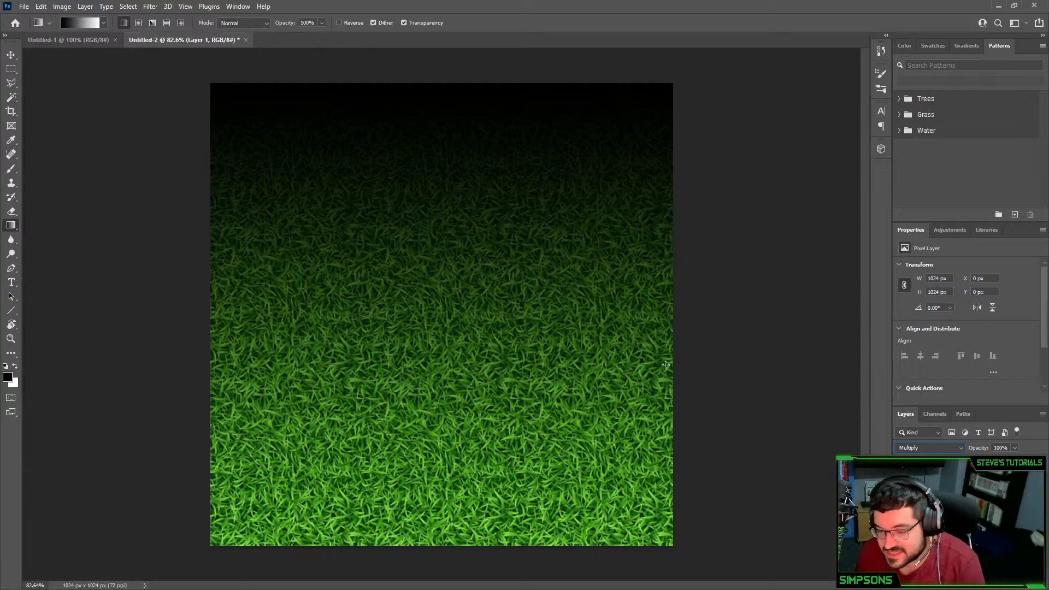
Select the whole canvas and delete the gradient from the Multiply layer
{"action": "left_click", "coordinate": [11, 69]}
{"action": "left_click_drag", "start_coordinate": [50, 63], "coordinate": [705, 563]}
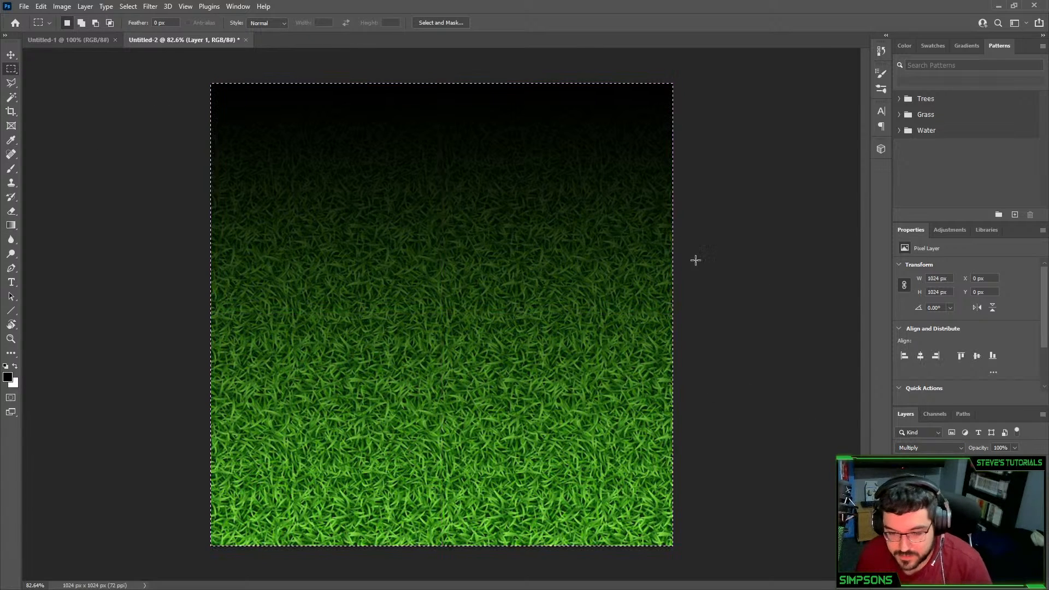
{"action": "key", "text": "Delete"}
Set the brush smoothing to 0%, and test black strokes on the Multiply layer, undoing each one
{"action": "left_click", "coordinate": [11, 168]}
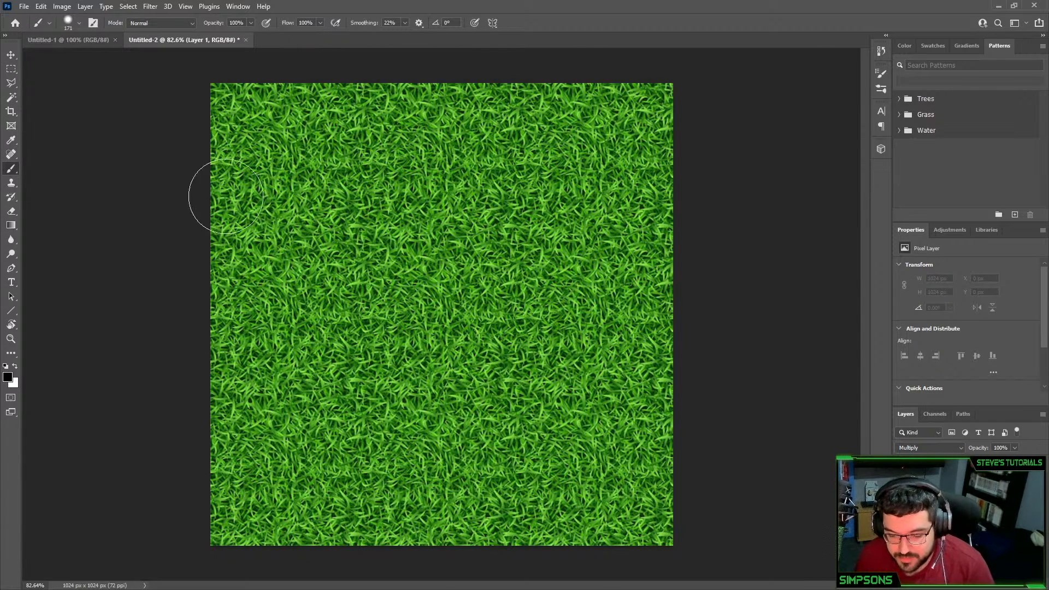
{"action": "mouse_move", "coordinate": [315, 229]}
{"action": "left_mouse_down"}
{"action": "mouse_move", "coordinate": [745, 239]}
{"action": "mouse_move", "coordinate": [543, 276]}
{"action": "mouse_move", "coordinate": [366, 273]}
{"action": "left_mouse_up"}
{"action": "key", "text": "ctrl+z"}
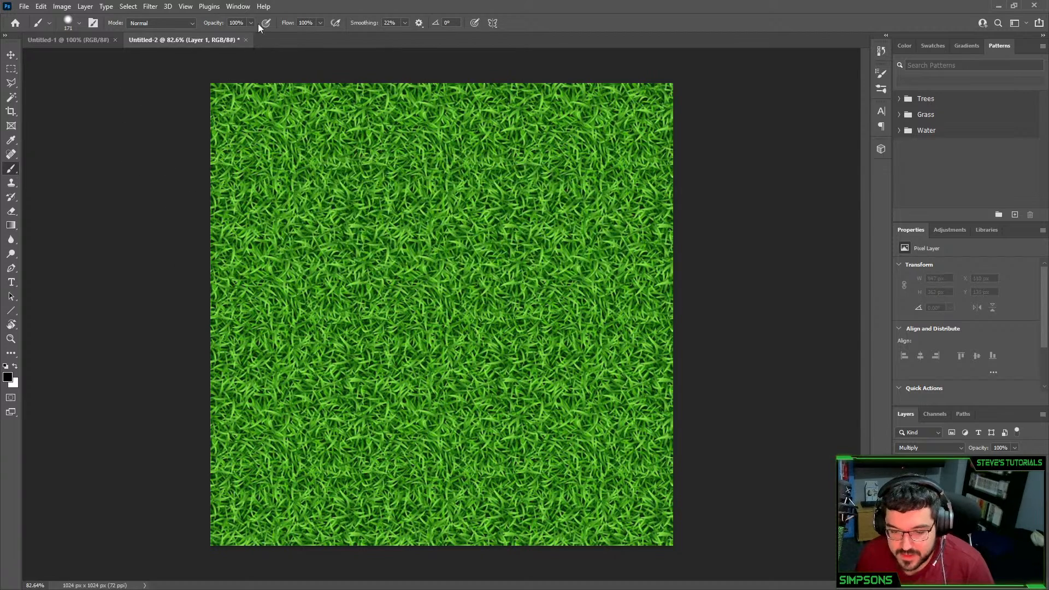
{"action": "left_click", "coordinate": [405, 23]}
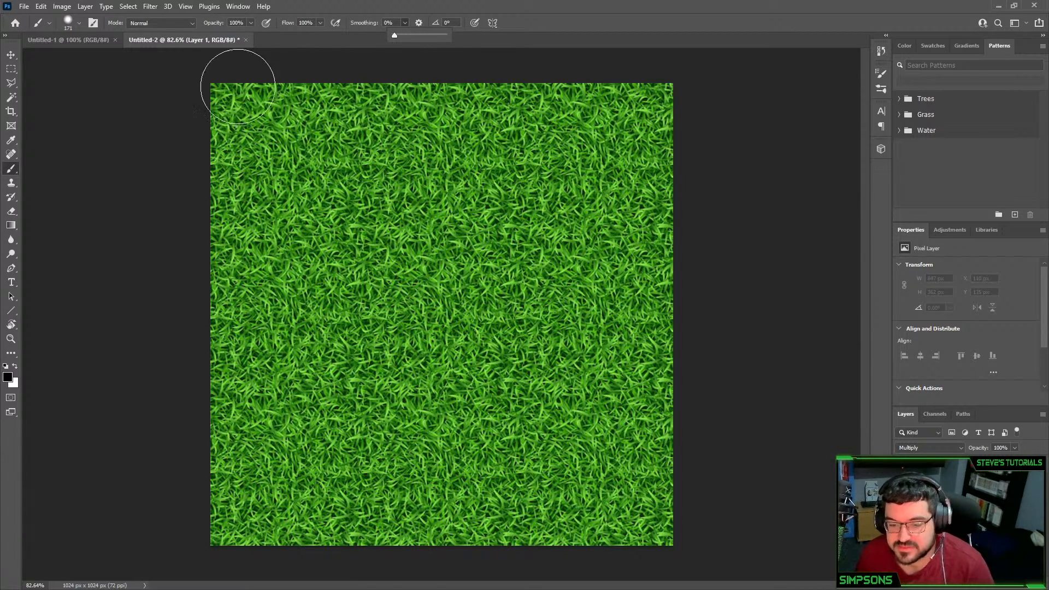
{"action": "left_click", "coordinate": [211, 84]}
{"action": "mouse_move", "coordinate": [211, 84]}
{"action": "left_mouse_down", "text": "shift"}
{"action": "mouse_move", "coordinate": [24, 65]}
{"action": "mouse_move", "coordinate": [946, 173]}
{"action": "mouse_move", "coordinate": [576, 179]}
{"action": "left_mouse_up", "text": "shift"}
{"action": "key", "text": "ctrl+z"}
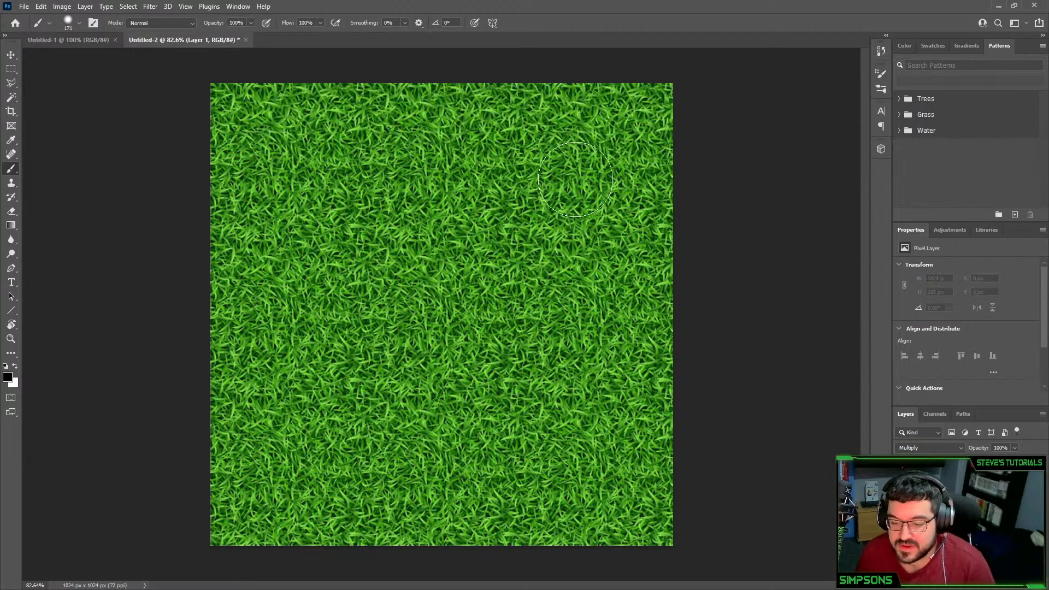
Enlarge the brush to 495 px and try a dark stroke around the grass's edge, undoing it
{"action": "left_click", "coordinate": [80, 22]}
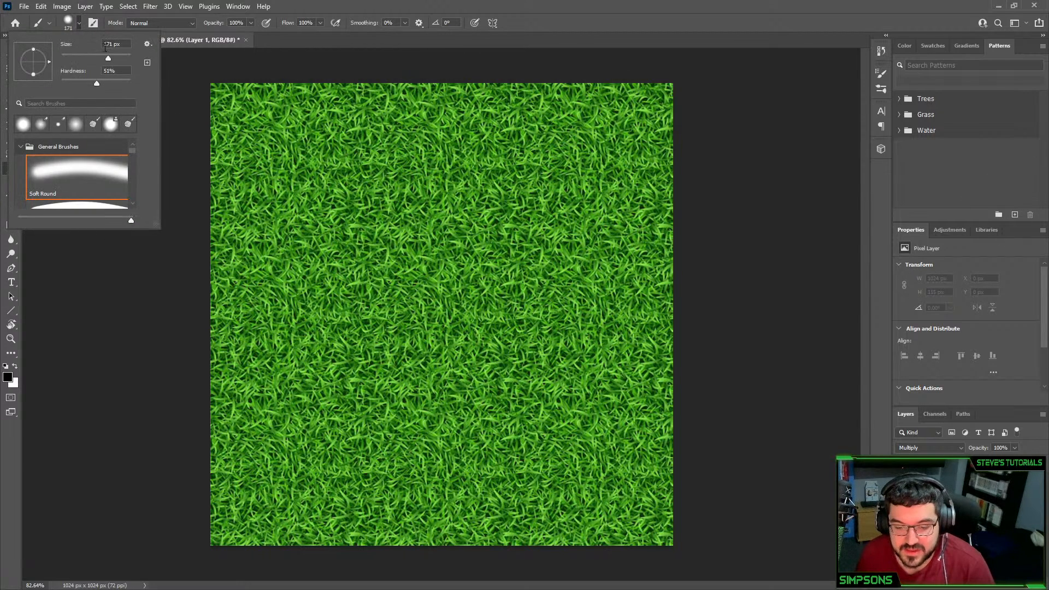
{"action": "left_click", "coordinate": [126, 56]}
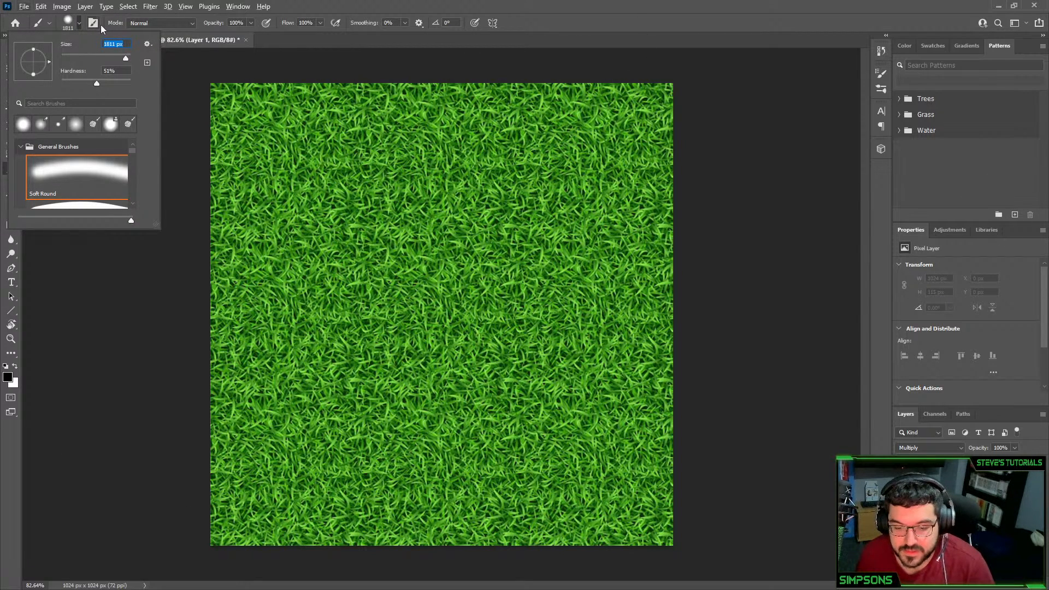
{"action": "left_click_drag", "start_coordinate": [127, 55], "coordinate": [125, 57]}
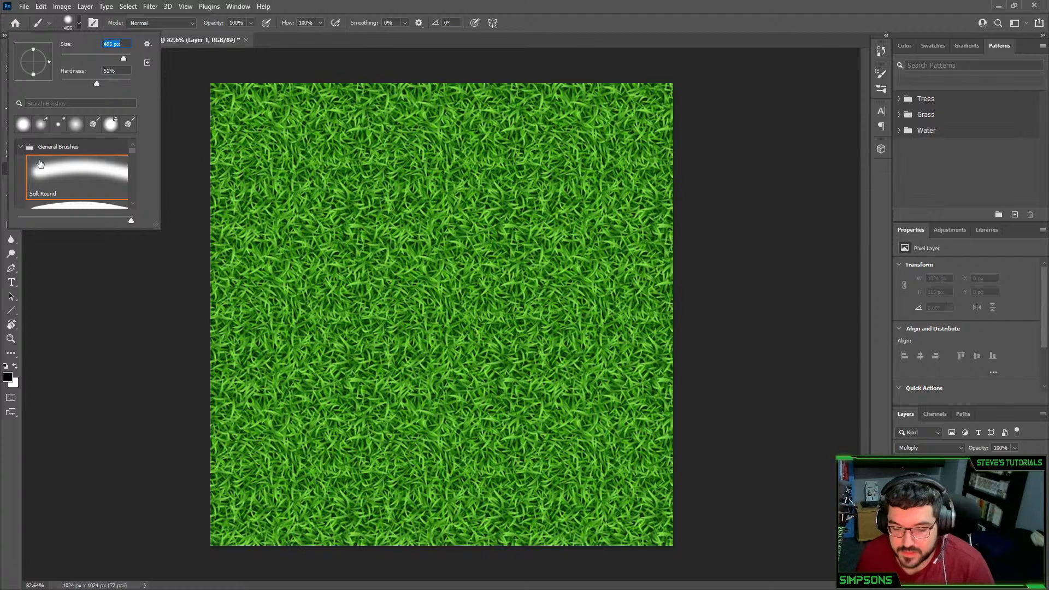
{"action": "left_click", "coordinate": [75, 318]}
{"action": "scroll", "coordinate": [248, 241], "scroll_direction": "down", "scroll_amount": 4, "text": "alt"}
{"action": "mouse_move", "coordinate": [267, 165]}
{"action": "left_mouse_down"}
{"action": "mouse_move", "coordinate": [598, 129]}
{"action": "mouse_move", "coordinate": [867, 129]}
{"action": "mouse_move", "coordinate": [328, 134]}
{"action": "mouse_move", "coordinate": [678, 124]}
{"action": "left_mouse_up"}
{"action": "key", "text": "ctrl+z"}
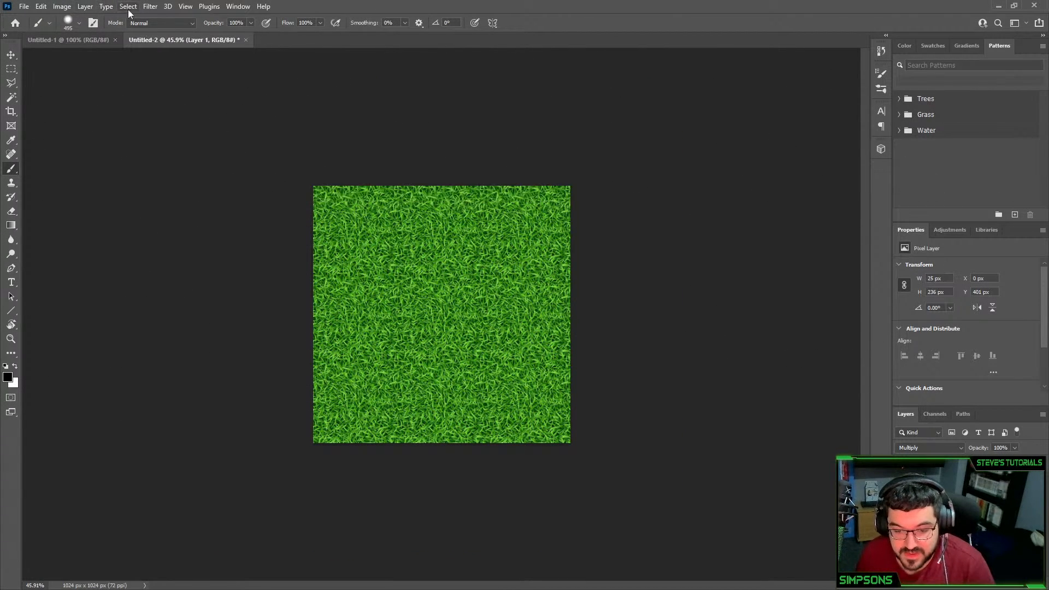
Set the soft round brush's size to 1250 px and lower its hardness
{"action": "left_click", "coordinate": [70, 26]}
{"action": "type", "text": "12"}
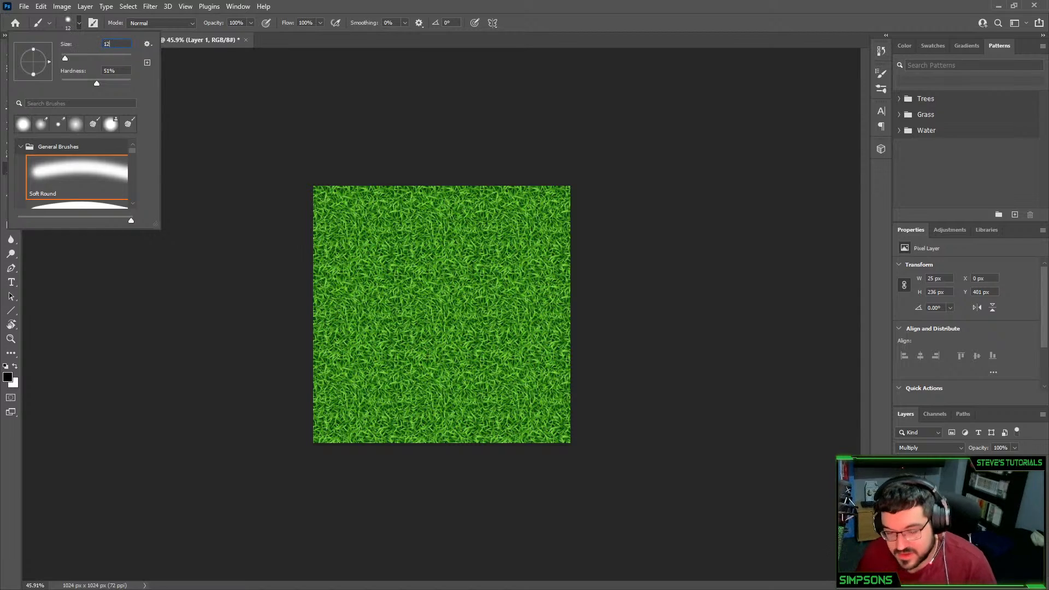
{"action": "type", "text": "50"}
{"action": "key", "text": "Return"}
{"action": "scroll", "coordinate": [311, 164], "scroll_direction": "down", "scroll_amount": 3, "text": "alt"}
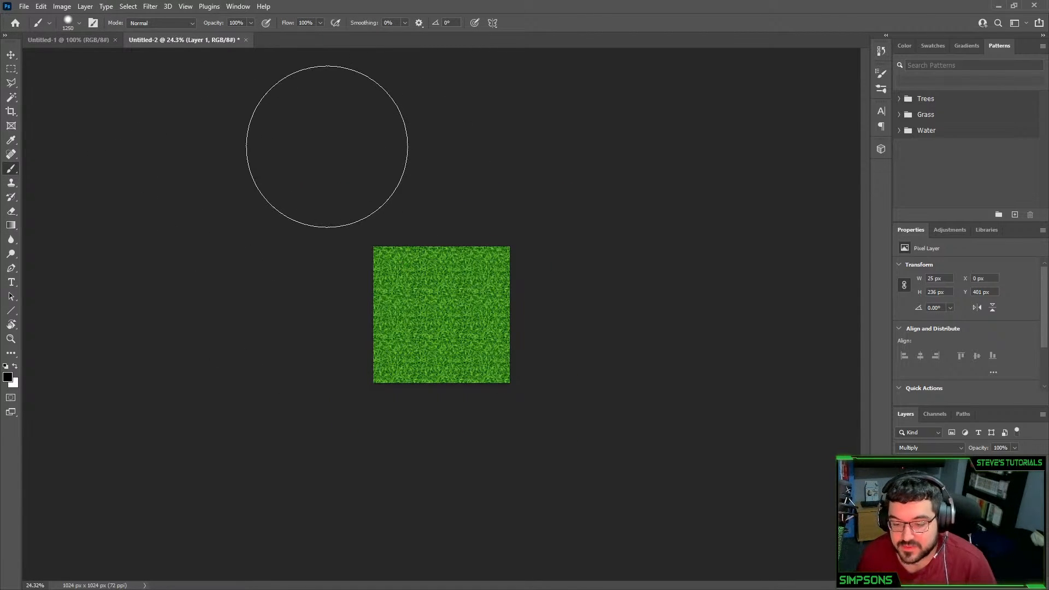
{"action": "left_click", "coordinate": [70, 24]}
{"action": "left_click", "coordinate": [405, 125]}
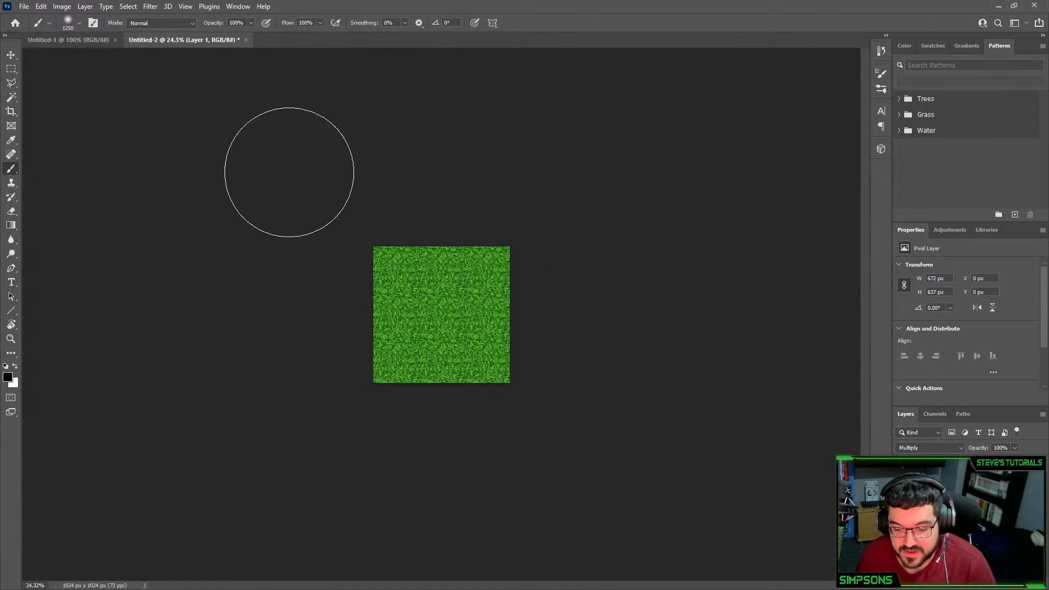
Try a black shading stroke along the grass's top edge, and undo it
{"action": "mouse_move", "coordinate": [310, 177]}
{"action": "left_mouse_down"}
{"action": "mouse_move", "coordinate": [185, 66]}
{"action": "mouse_move", "coordinate": [590, 185]}
{"action": "left_mouse_up"}
{"action": "scroll", "coordinate": [350, 300], "scroll_direction": "up", "scroll_amount": 7, "text": "alt"}
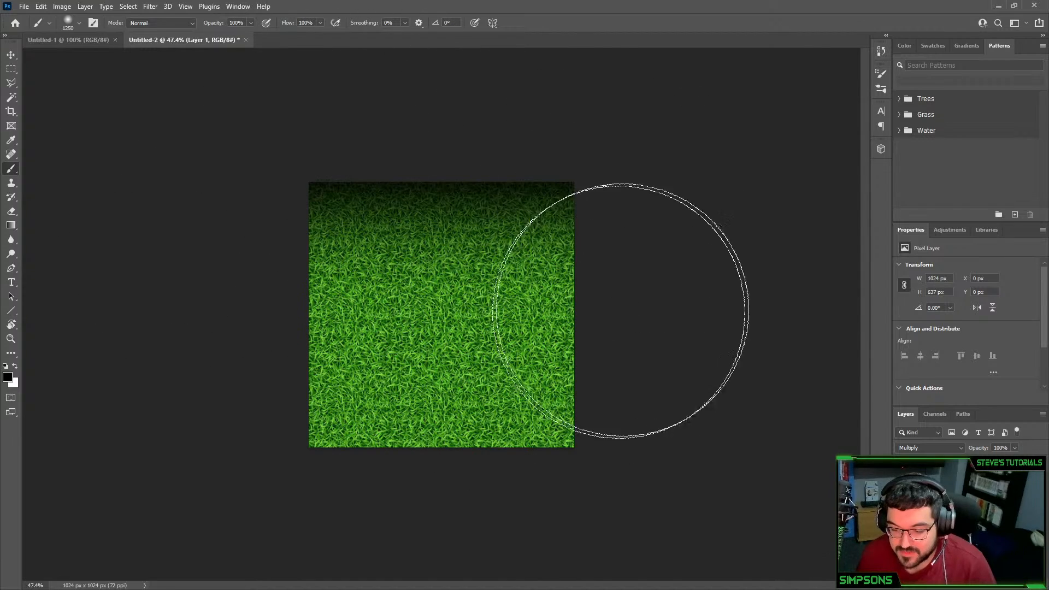
{"action": "key", "text": "ctrl+z"}
Shade the grass along its right, bottom and left edges with soft black brush strokes, redoing the left one
{"action": "scroll", "coordinate": [602, 265], "scroll_direction": "down", "scroll_amount": 3, "text": "alt"}
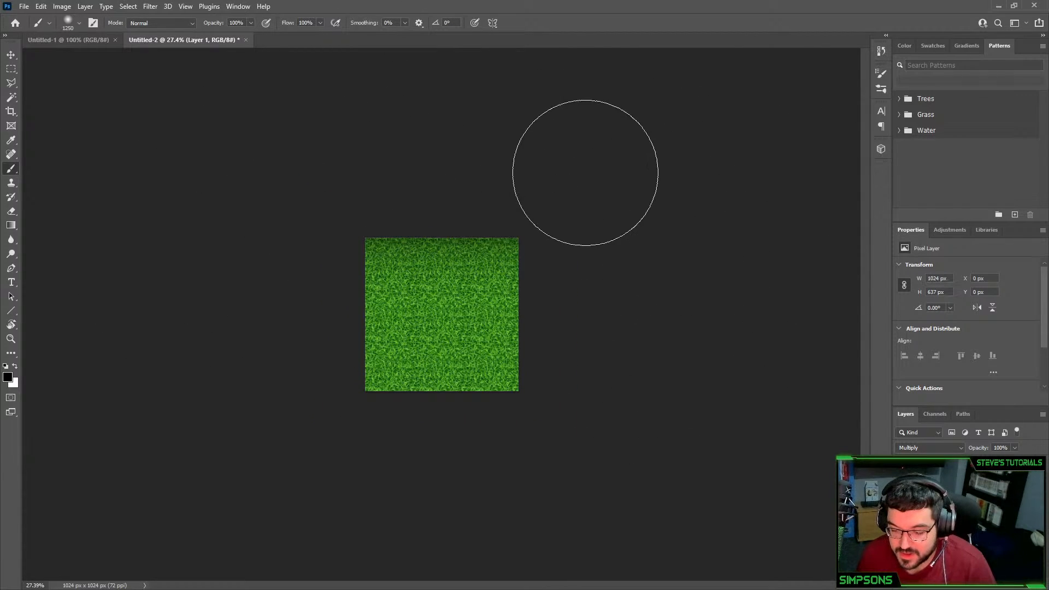
{"action": "mouse_move", "coordinate": [585, 175]}
{"action": "left_mouse_down"}
{"action": "mouse_move", "coordinate": [648, 516]}
{"action": "mouse_move", "coordinate": [597, 468]}
{"action": "mouse_move", "coordinate": [350, 486]}
{"action": "left_mouse_up"}
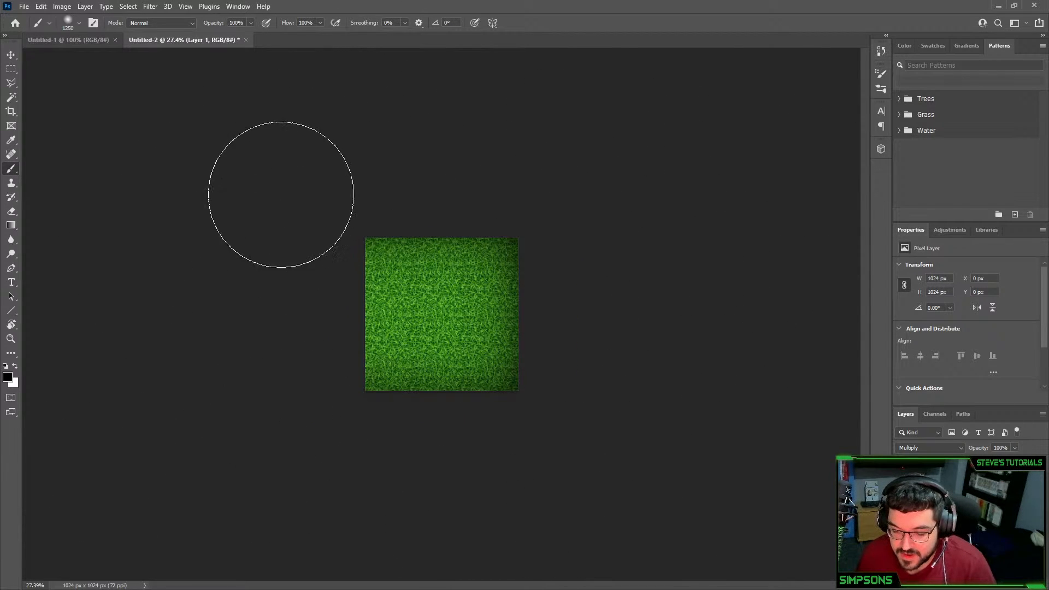
{"action": "left_click_drag", "start_coordinate": [281, 195], "coordinate": [352, 480]}
{"action": "key", "text": "ctrl+z"}
{"action": "left_click_drag", "start_coordinate": [290, 185], "coordinate": [339, 474]}
{"action": "scroll", "coordinate": [338, 473], "scroll_direction": "up", "scroll_amount": 4, "text": "alt"}
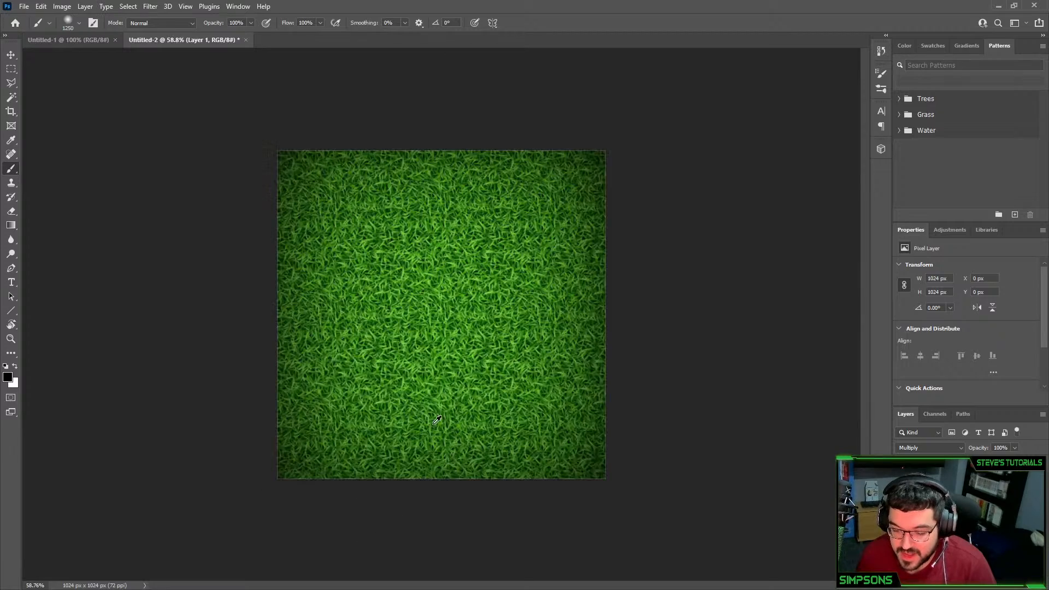
Sample a green from the grass as the foreground color, and reset the color to black, 000000
{"action": "left_click", "coordinate": [417, 379], "text": "alt"}
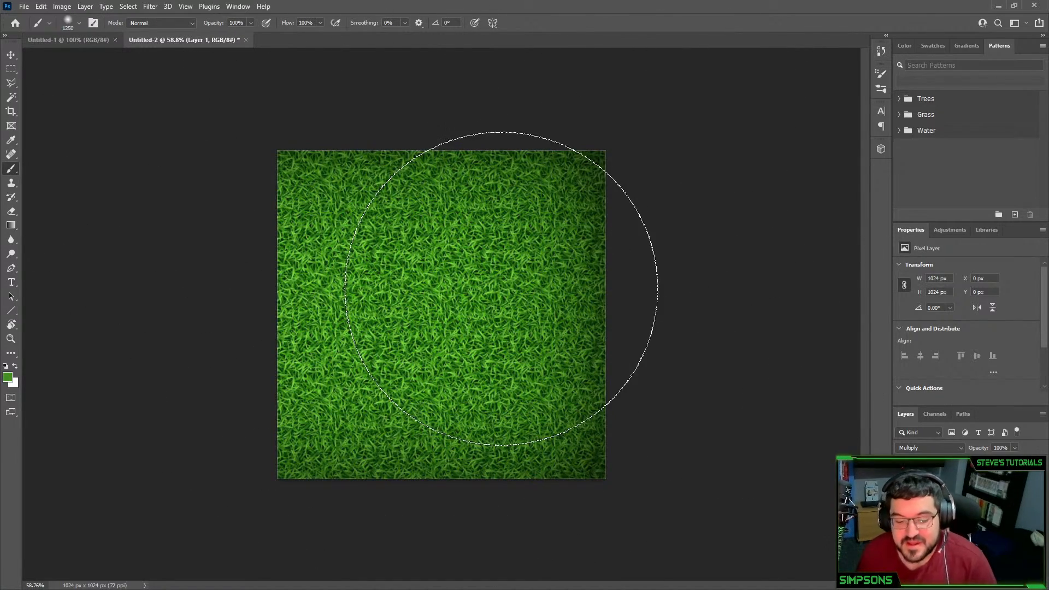
{"action": "left_click", "coordinate": [7, 381]}
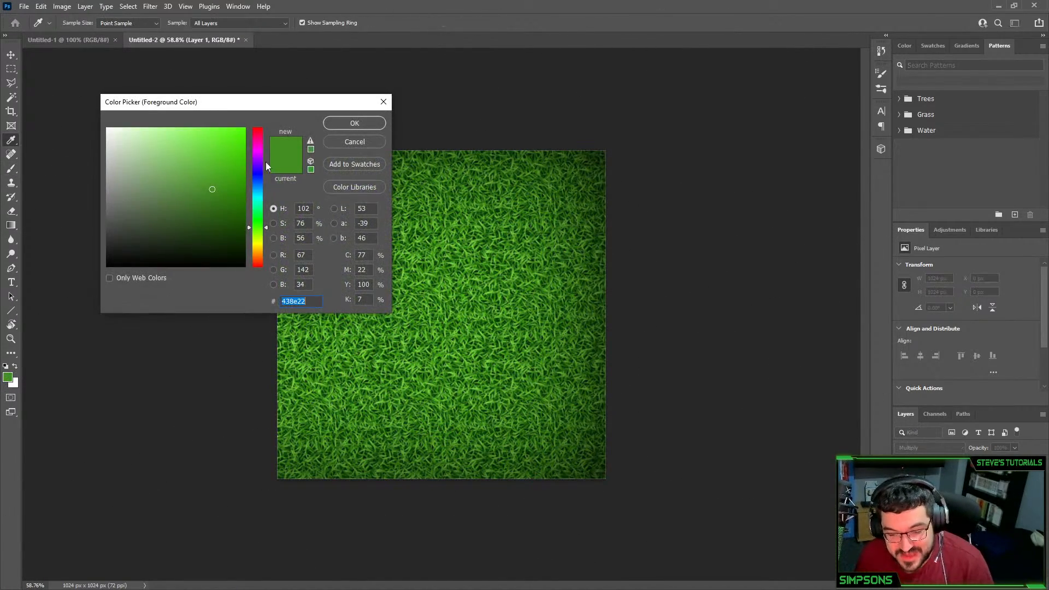
{"action": "type", "text": "000000"}
{"action": "left_click", "coordinate": [355, 123]}
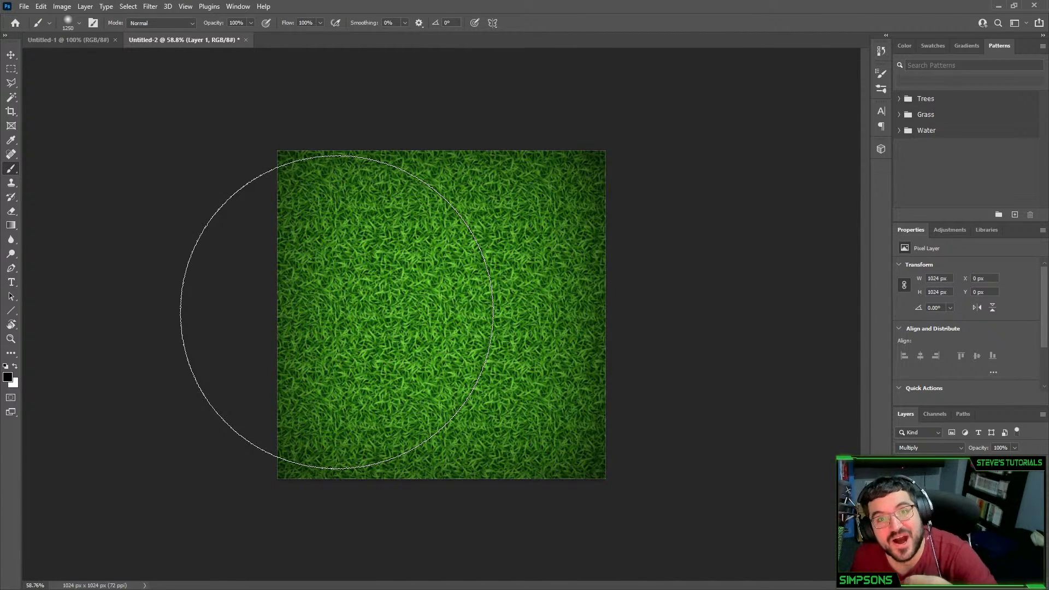
Delete the shading layer and select a thin square frame along the grass tile's border
{"action": "left_click", "coordinate": [11, 69]}
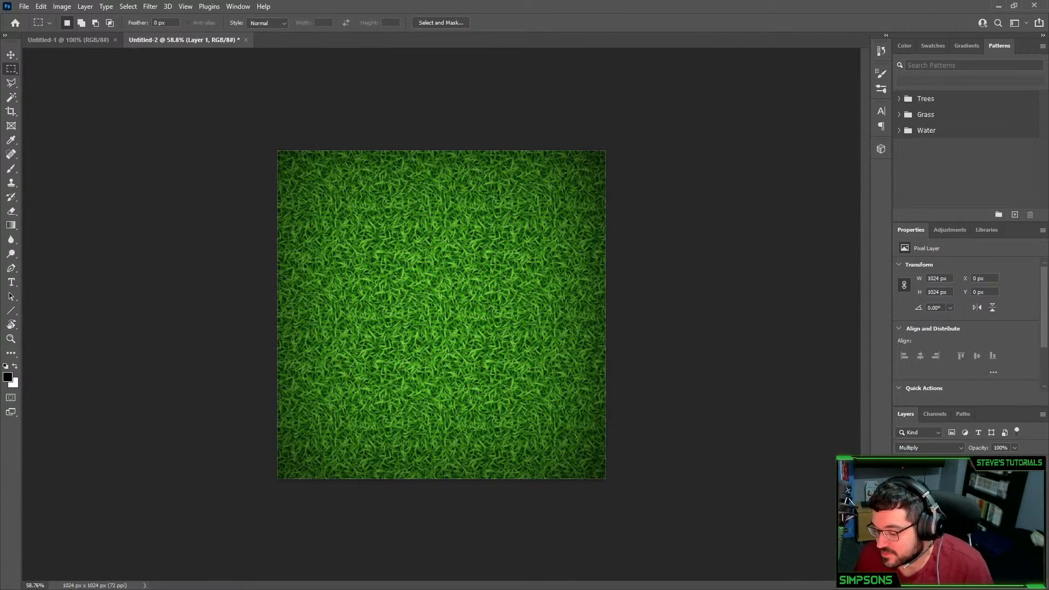
{"action": "key", "text": "Delete"}
{"action": "left_click_drag", "start_coordinate": [240, 125], "coordinate": [657, 505]}
{"action": "key", "text": "alt"}
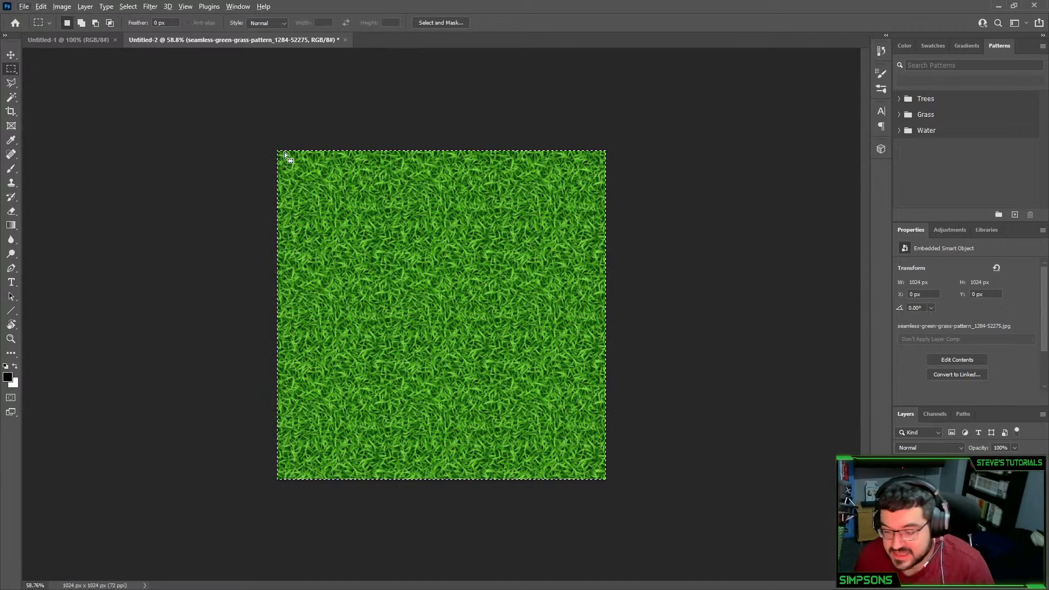
{"action": "key", "text": "alt"}
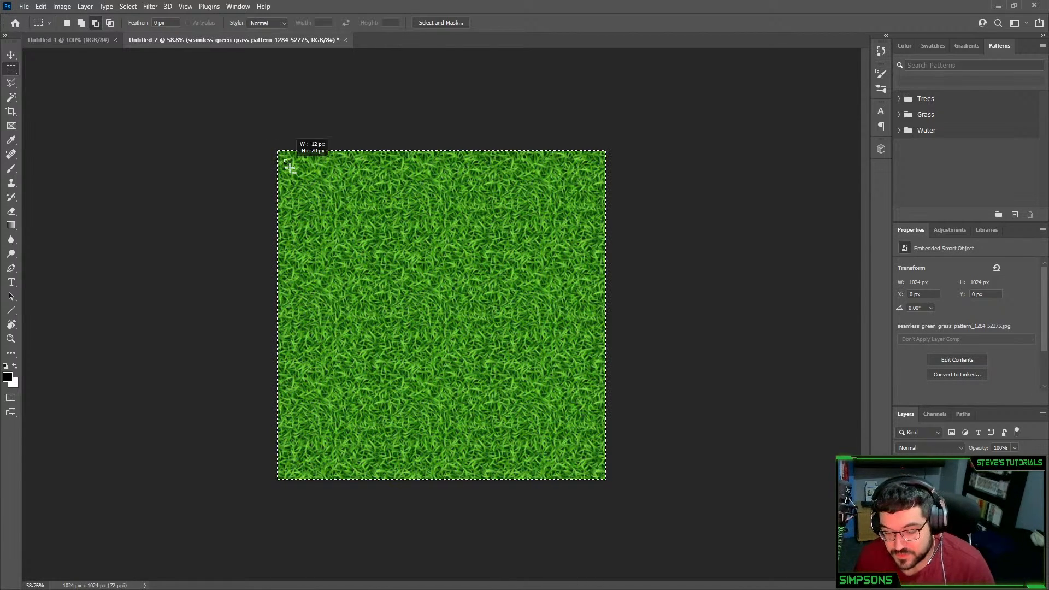
{"action": "left_click_drag", "start_coordinate": [290, 168], "coordinate": [598, 469], "text": "alt"}
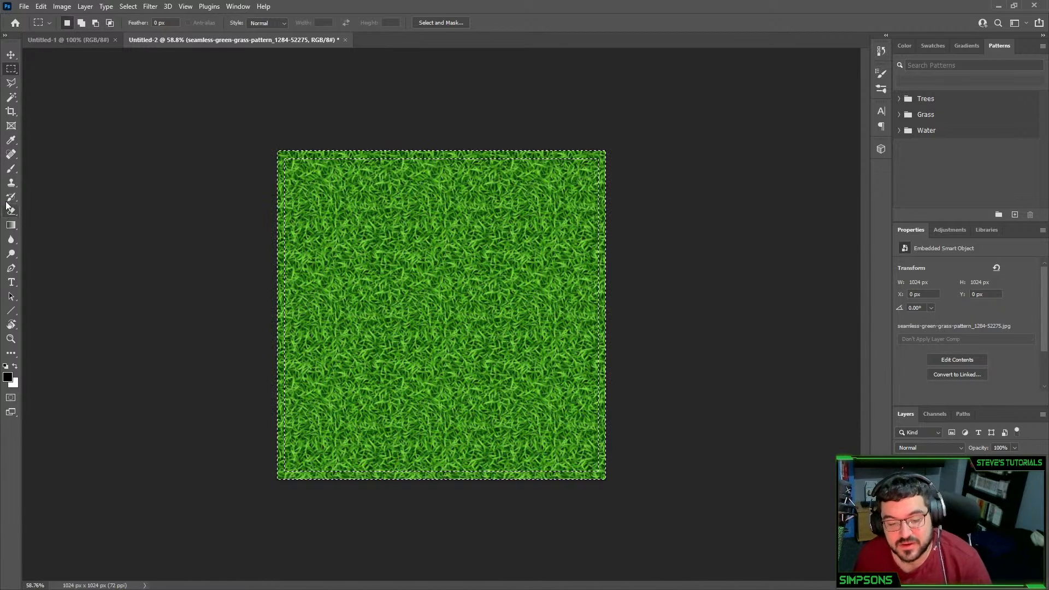
Fill the selected border frame with black on a new layer using the Paint Bucket tool, and deselect it
{"action": "left_click", "coordinate": [12, 231]}
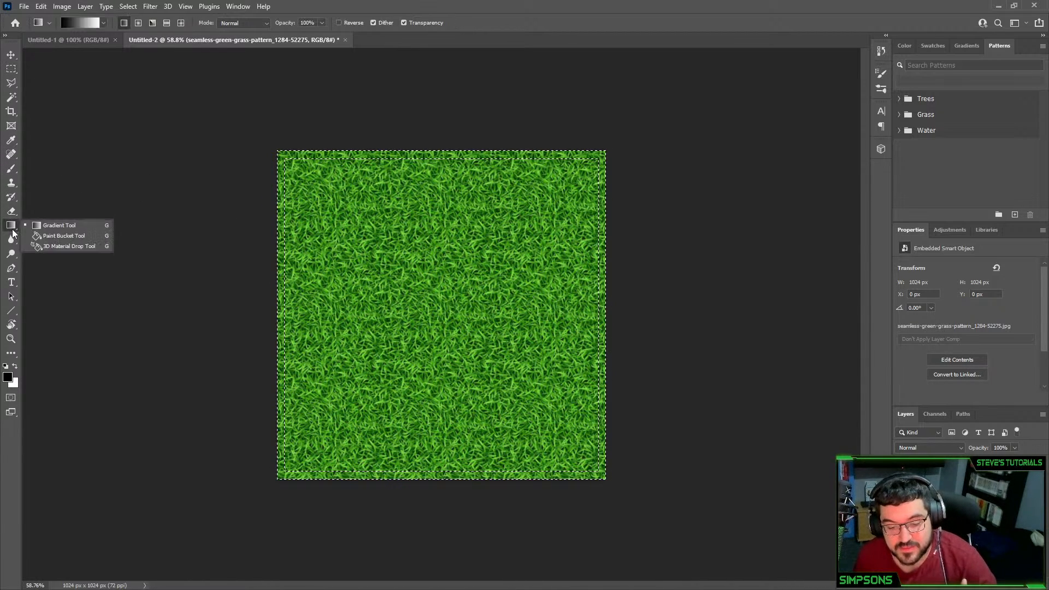
{"action": "left_click", "coordinate": [58, 236]}
{"action": "left_click", "coordinate": [315, 157]}
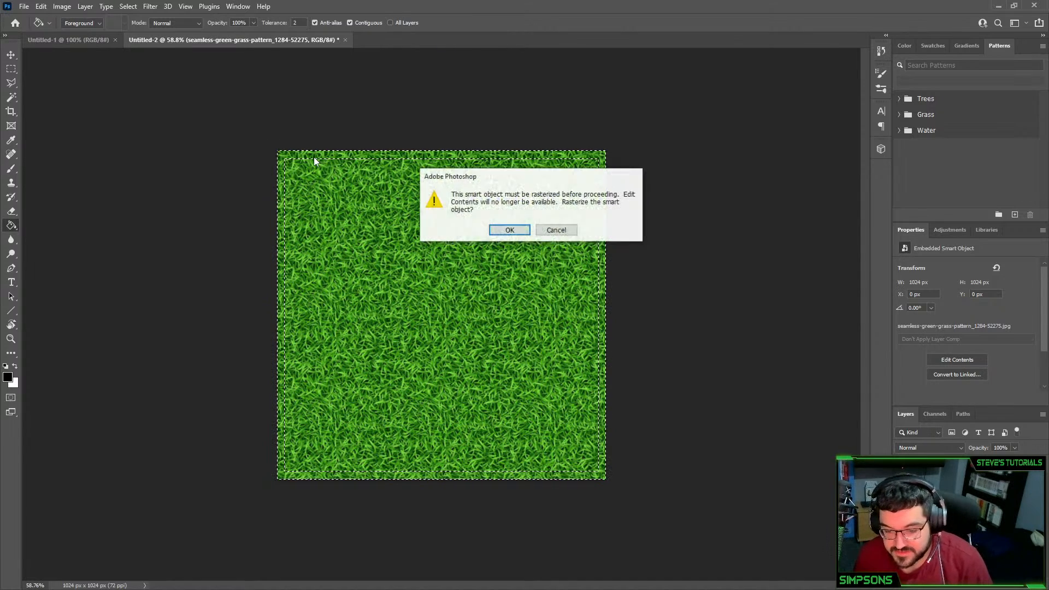
{"action": "left_click", "coordinate": [508, 231]}
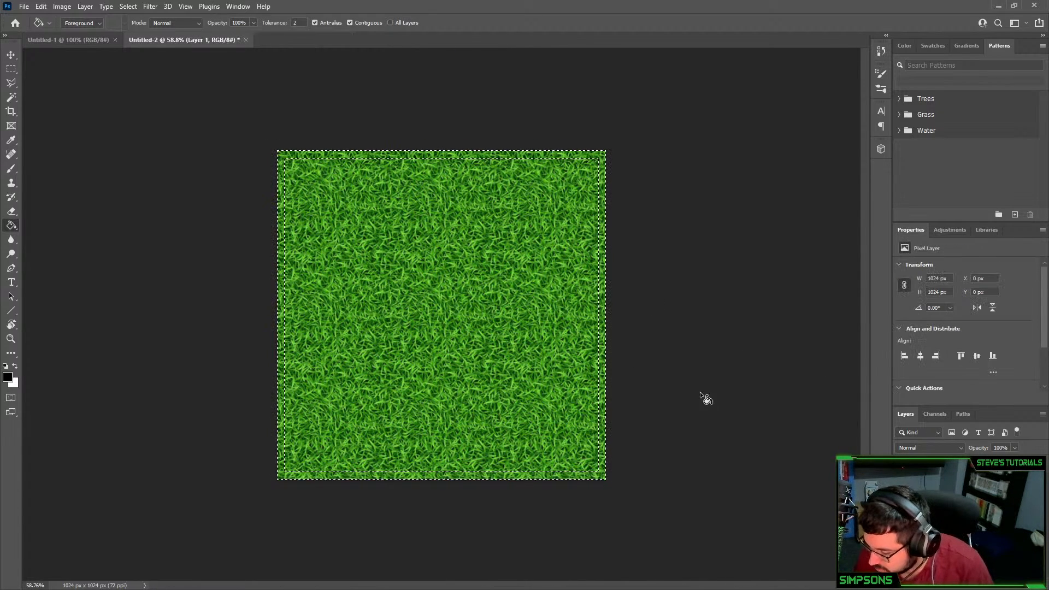
{"action": "left_click", "coordinate": [602, 162]}
{"action": "key", "text": "ctrl+d"}
{"action": "key", "text": "m"}
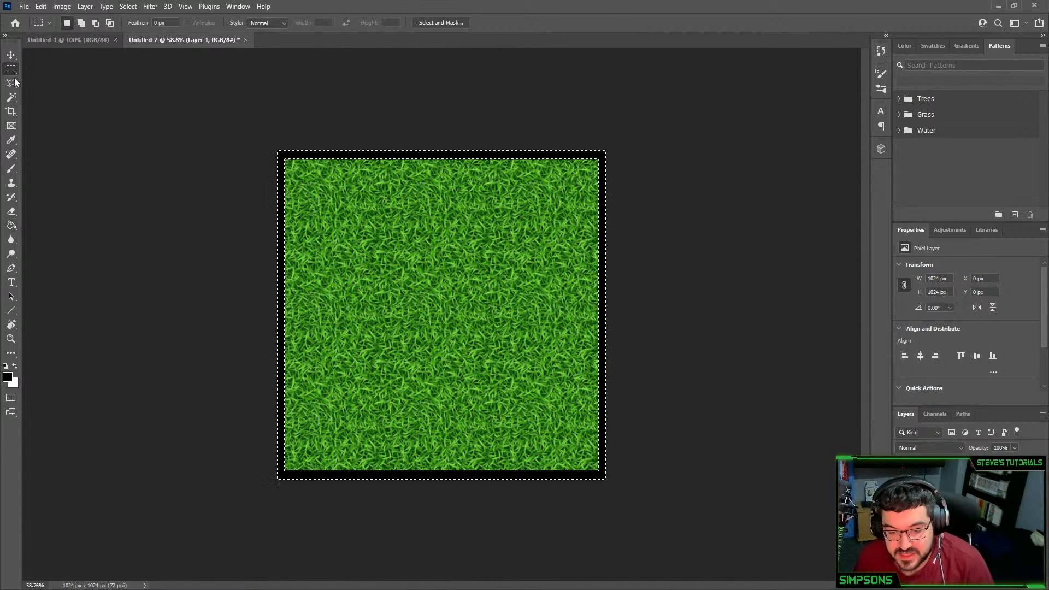
Soften the black border frame with a Gaussian Blur of 49.8 pixels
{"action": "left_click", "coordinate": [148, 7]}
{"action": "mouse_move", "coordinate": [164, 141]}
{"action": "left_click", "coordinate": [315, 187]}
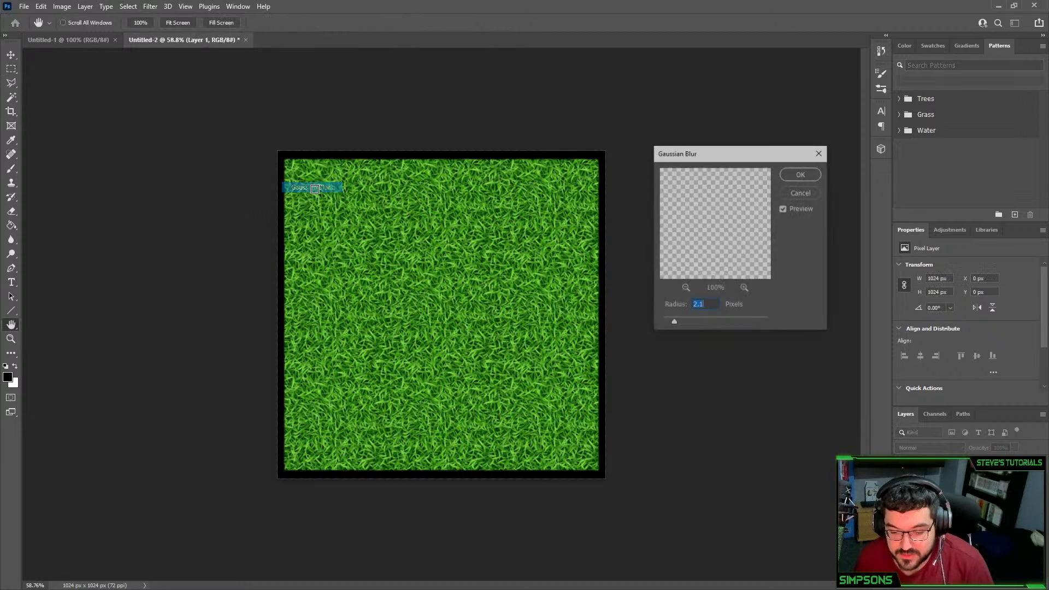
{"action": "left_click_drag", "start_coordinate": [675, 322], "coordinate": [721, 316]}
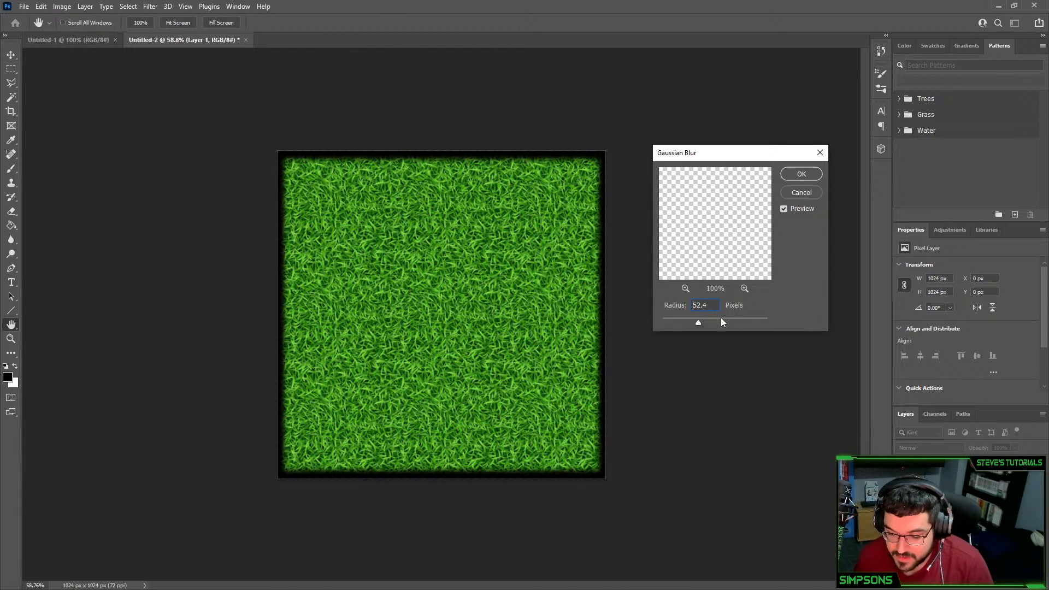
{"action": "left_click", "coordinate": [801, 173]}
{"action": "scroll", "coordinate": [619, 269], "scroll_direction": "down", "scroll_amount": 2, "text": "alt"}
{"action": "key", "text": "m"}
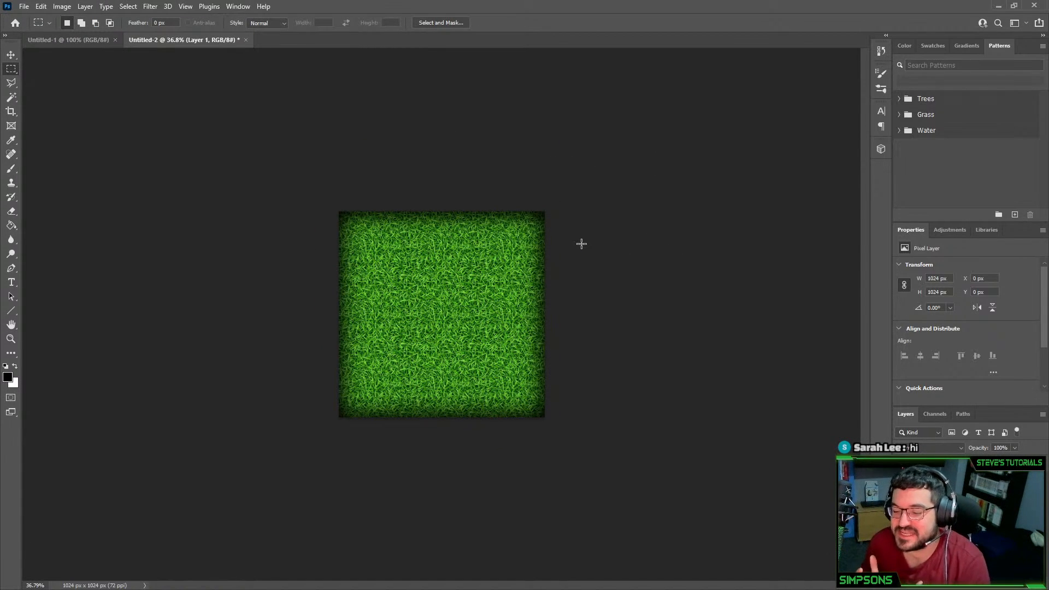
Delete the blurred border layer and add a new layer above the grass with the Multiply blend mode
{"action": "left_click", "coordinate": [10, 169]}
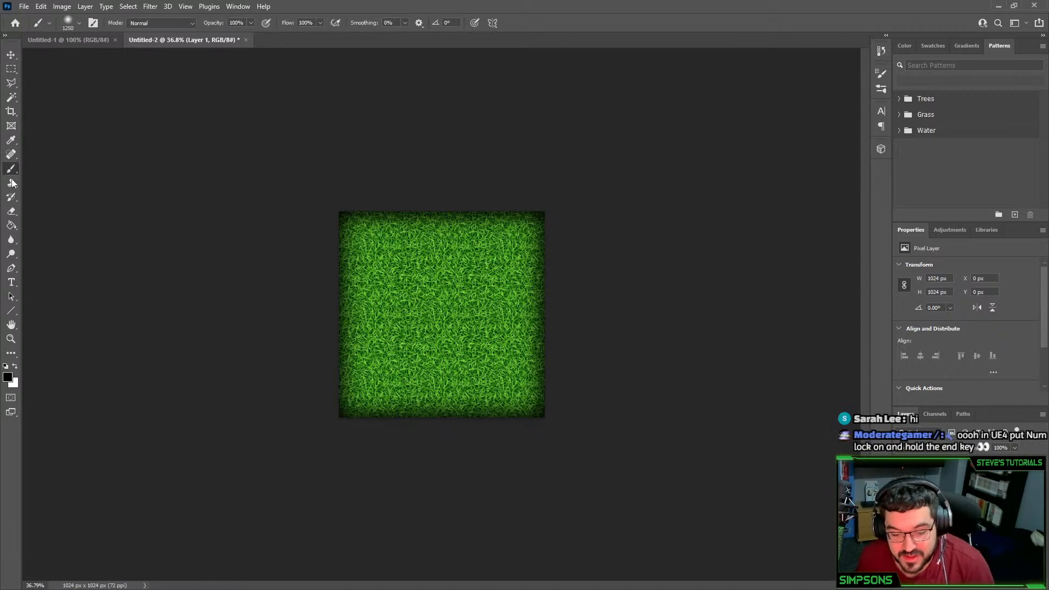
{"action": "mouse_move", "coordinate": [143, 295]}
{"action": "left_mouse_down"}
{"action": "mouse_move", "coordinate": [359, 102]}
{"action": "mouse_move", "coordinate": [700, 137]}
{"action": "left_mouse_up"}
{"action": "key", "text": "ctrl+z"}
{"action": "key", "text": "Delete"}
{"action": "left_click", "coordinate": [268, 161]}
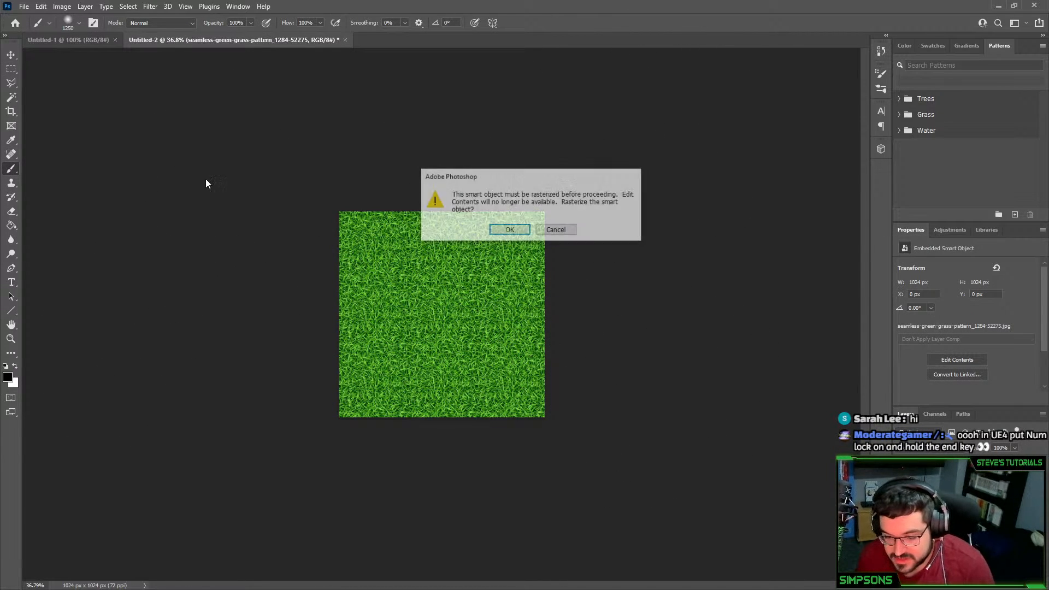
{"action": "left_click", "coordinate": [556, 230]}
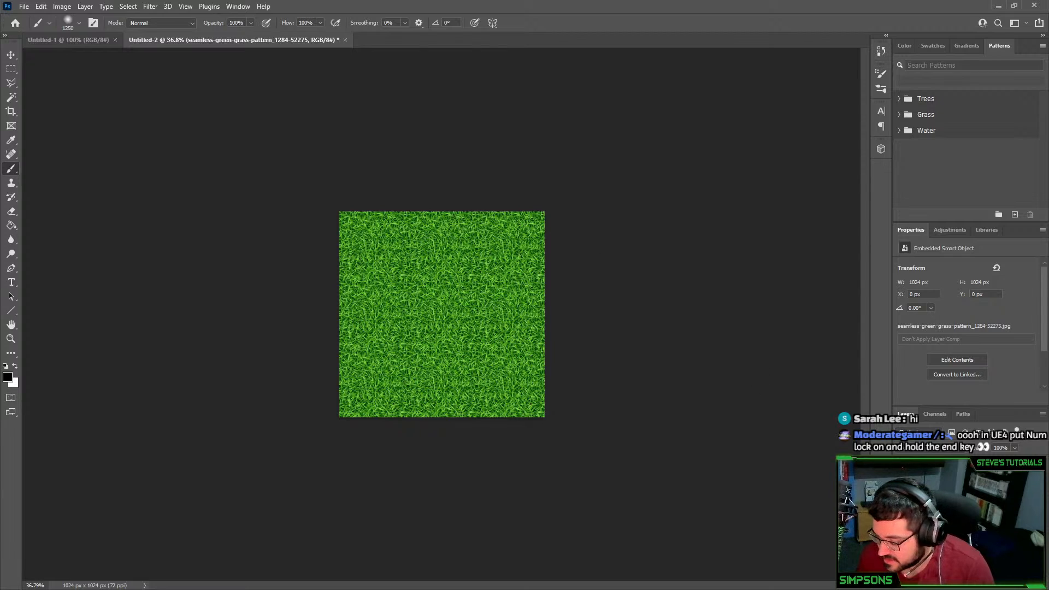
{"action": "left_click", "coordinate": [1015, 584]}
{"action": "left_click", "coordinate": [954, 451]}
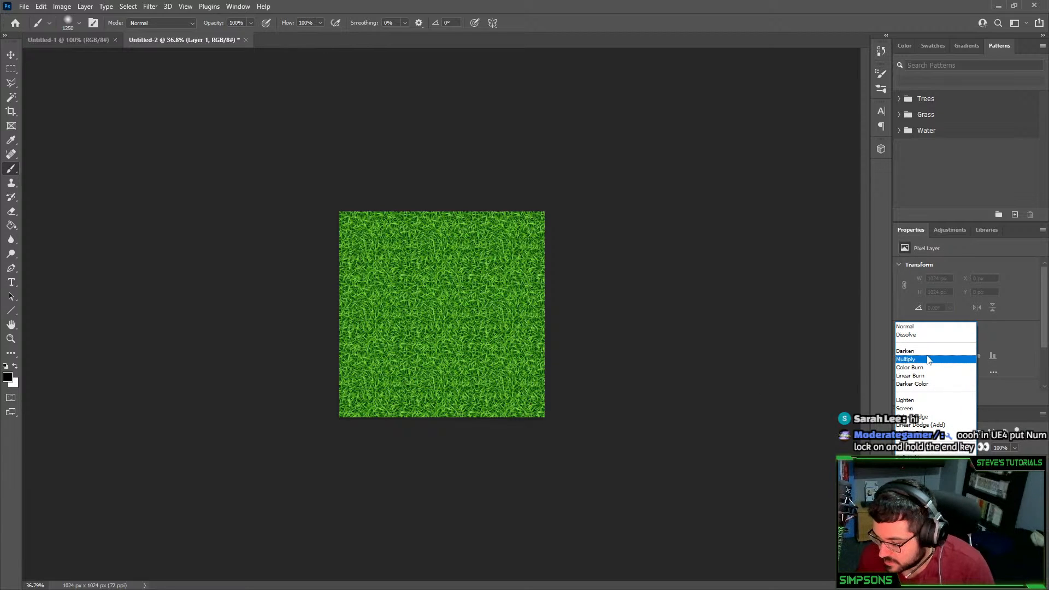
{"action": "left_click", "coordinate": [933, 351]}
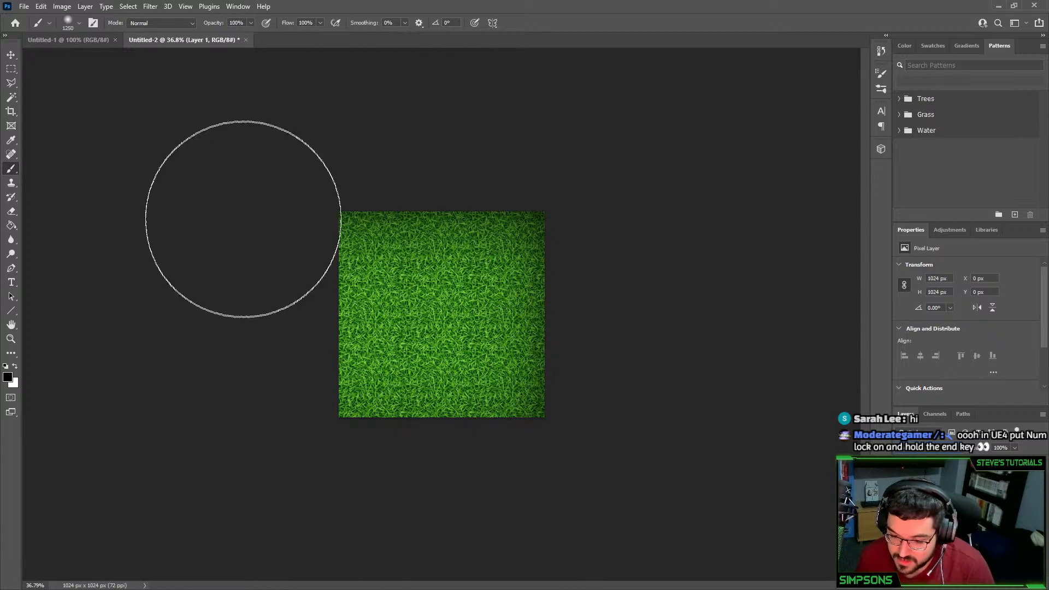
Try freehand black shading along the grass's left side and upper-right corner with the 1250 px soft brush, undoing the strokes
{"action": "left_click_drag", "start_coordinate": [240, 197], "coordinate": [218, 487]}
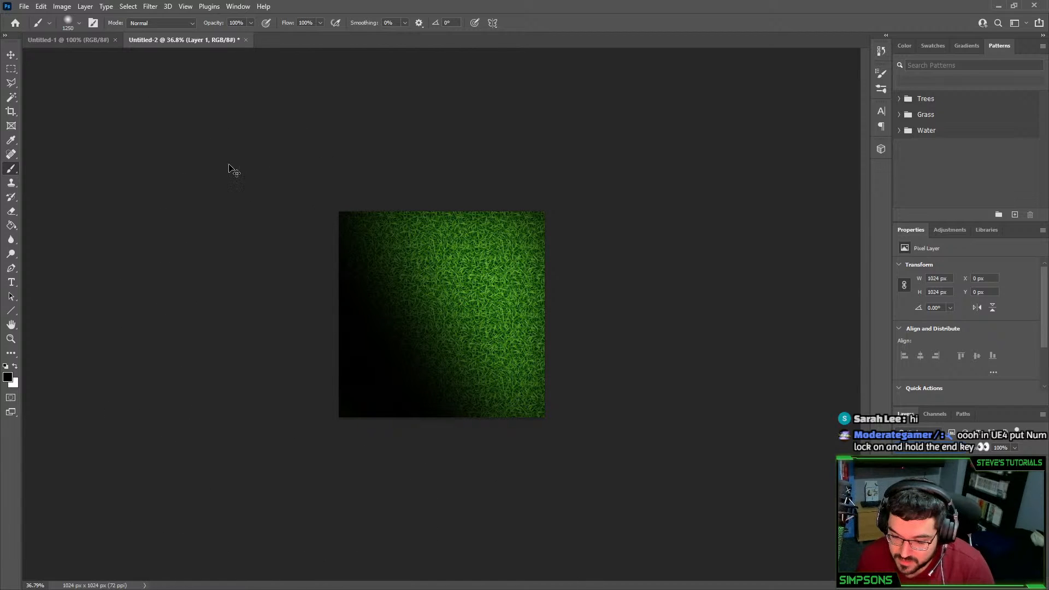
{"action": "key", "text": "ctrl+z"}
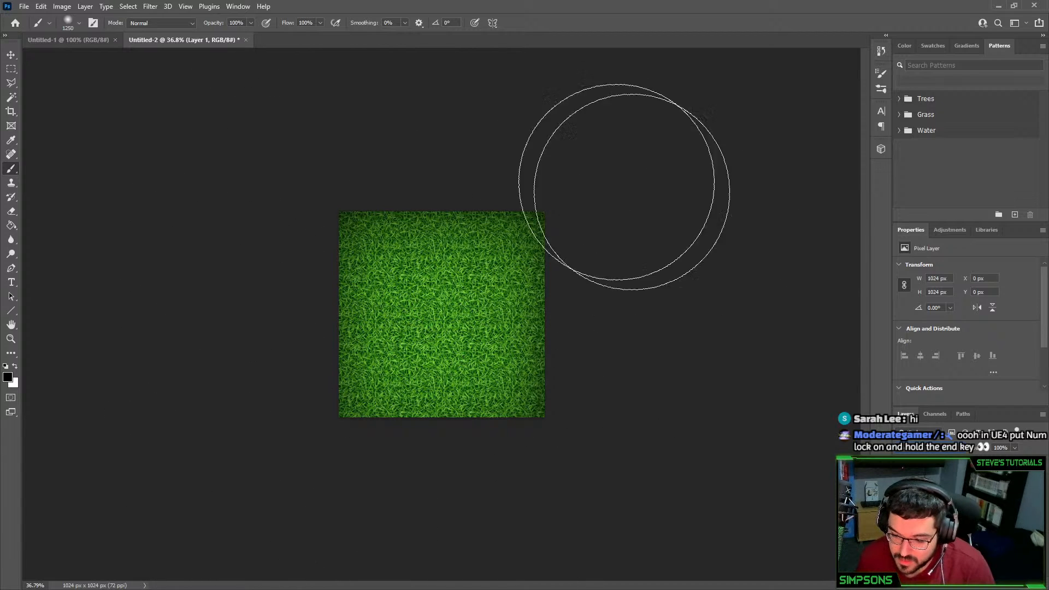
{"action": "mouse_move", "coordinate": [773, 344]}
{"action": "left_mouse_down"}
{"action": "mouse_move", "coordinate": [556, 146]}
{"action": "mouse_move", "coordinate": [675, 182]}
{"action": "left_mouse_up"}
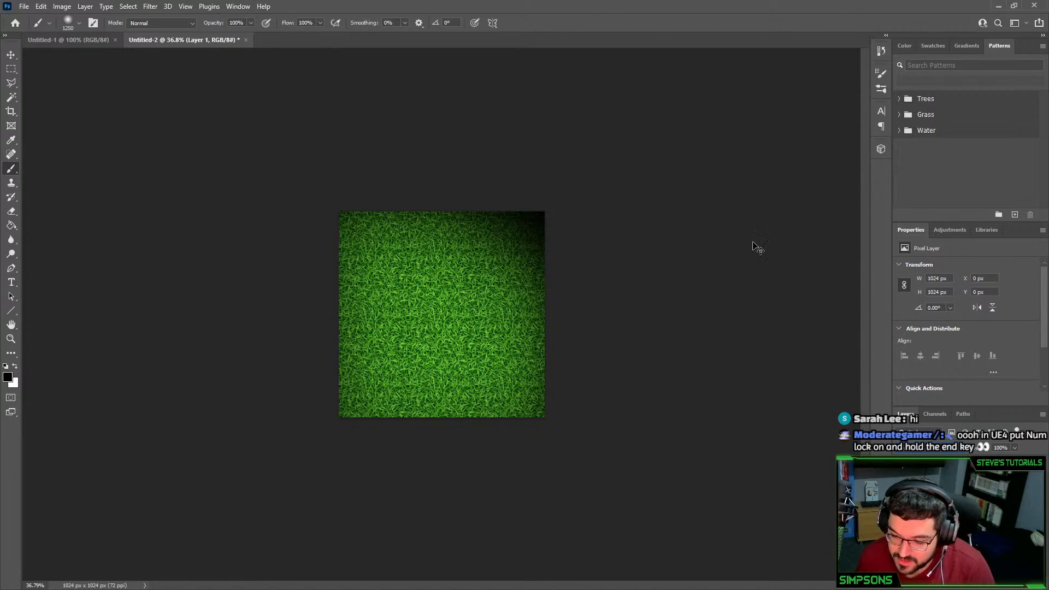
{"action": "key", "text": "ctrl+z"}
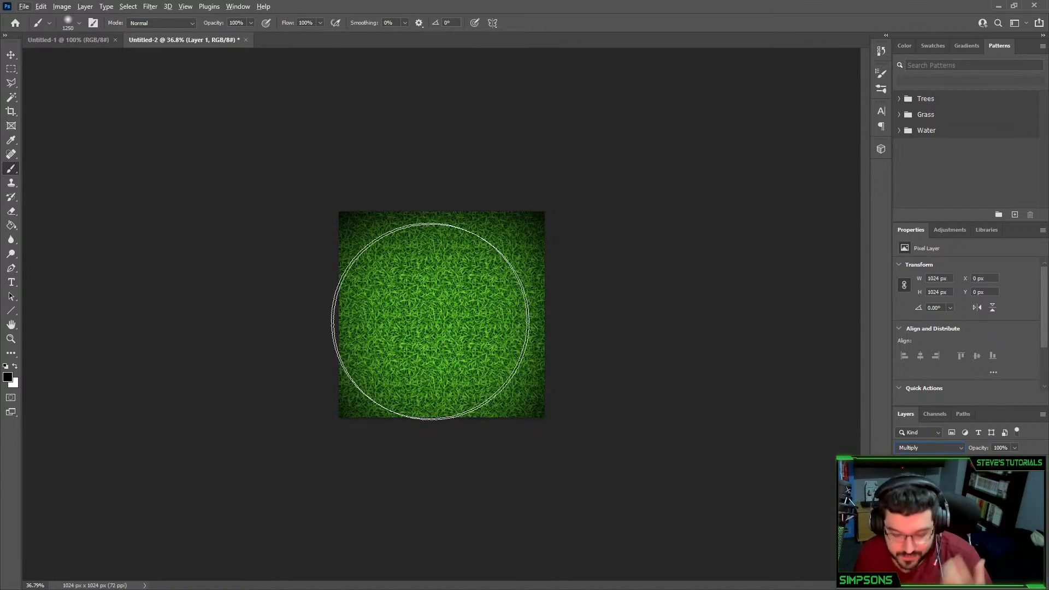
Clear the Multiply layer's shading and set the soft round brush's size to 114 px
{"action": "left_click", "coordinate": [11, 69]}
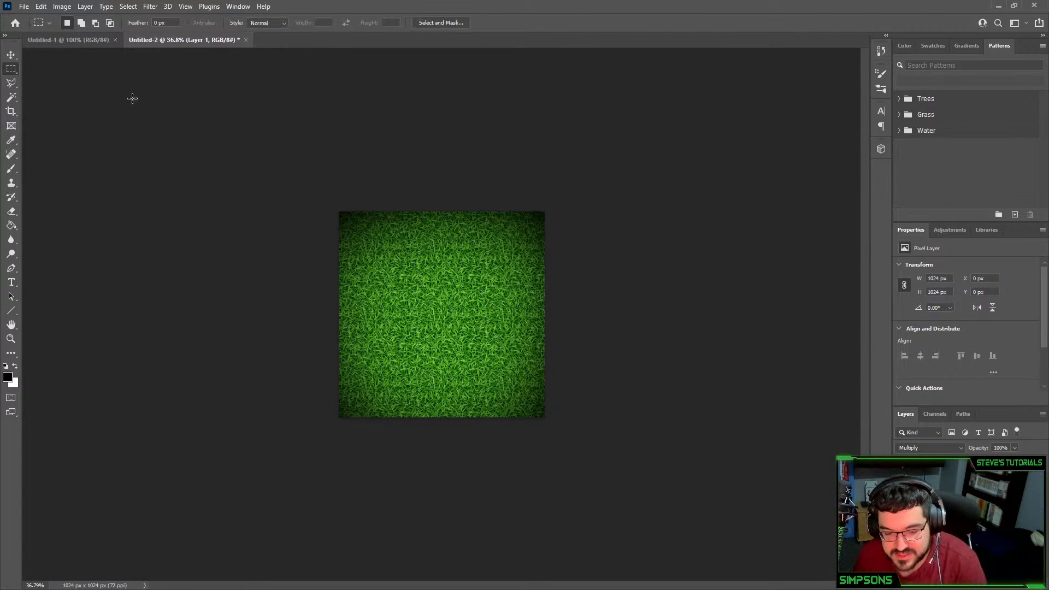
{"action": "key", "text": "ctrl+a"}
{"action": "key", "text": "Delete"}
{"action": "key", "text": "ctrl+d"}
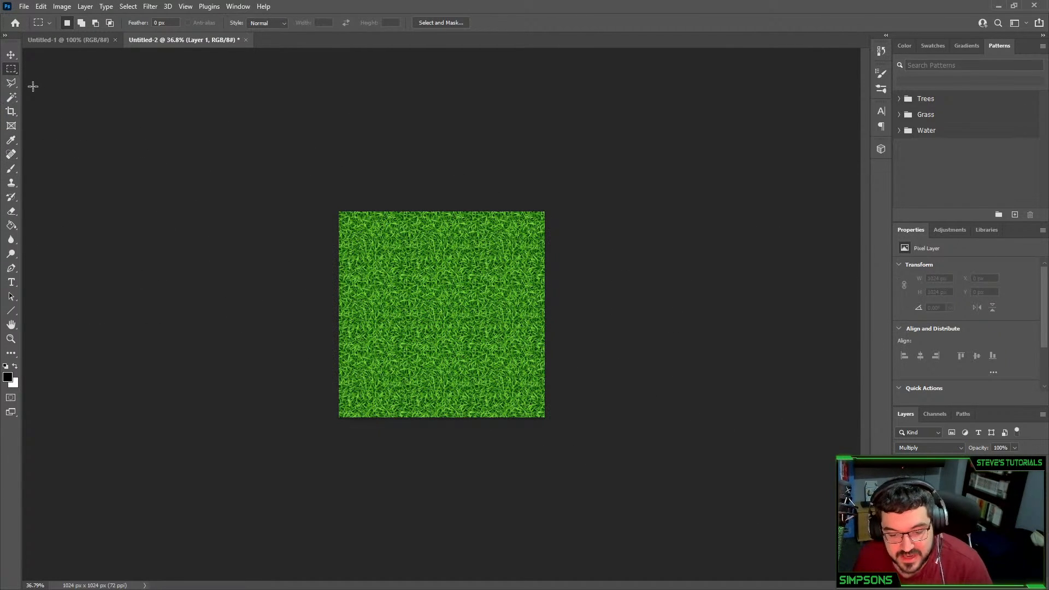
{"action": "left_click", "coordinate": [11, 171]}
{"action": "left_click", "coordinate": [71, 22]}
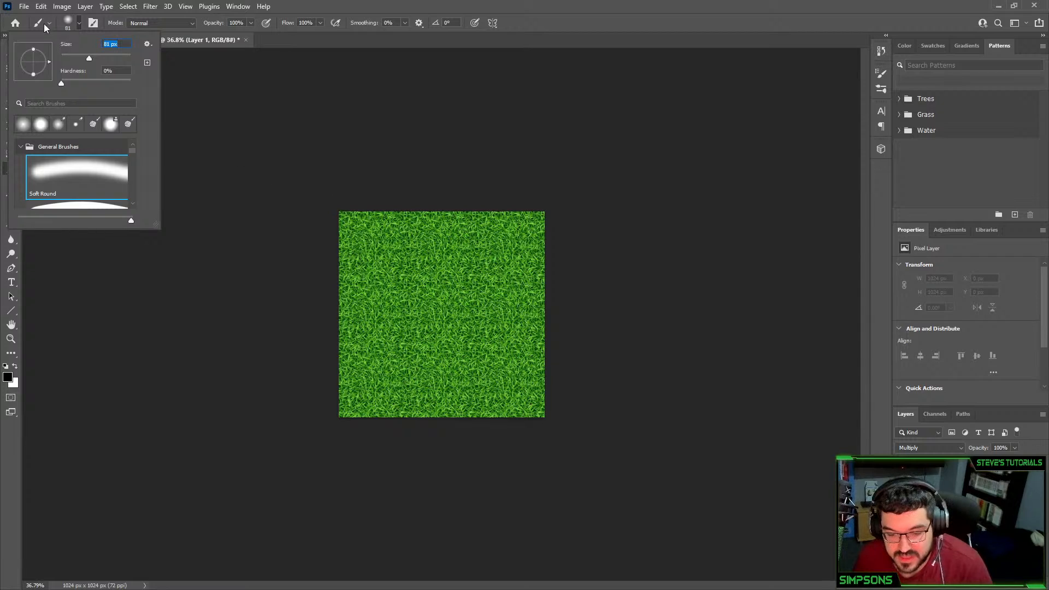
{"action": "left_click", "coordinate": [377, 249]}
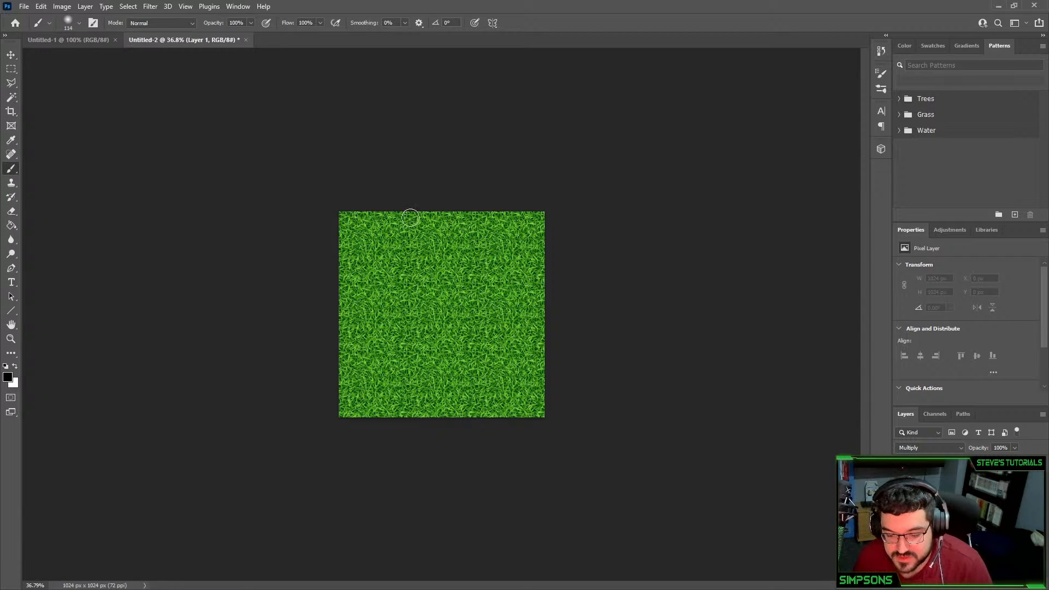
Paint thin black strokes along all four edges of the grass, redoing the left one until it follows the edge
{"action": "left_click_drag", "start_coordinate": [331, 211], "coordinate": [569, 210]}
{"action": "mouse_move", "coordinate": [547, 371]}
{"action": "left_mouse_down"}
{"action": "mouse_move", "coordinate": [562, 428]}
{"action": "mouse_move", "coordinate": [223, 423]}
{"action": "left_mouse_up"}
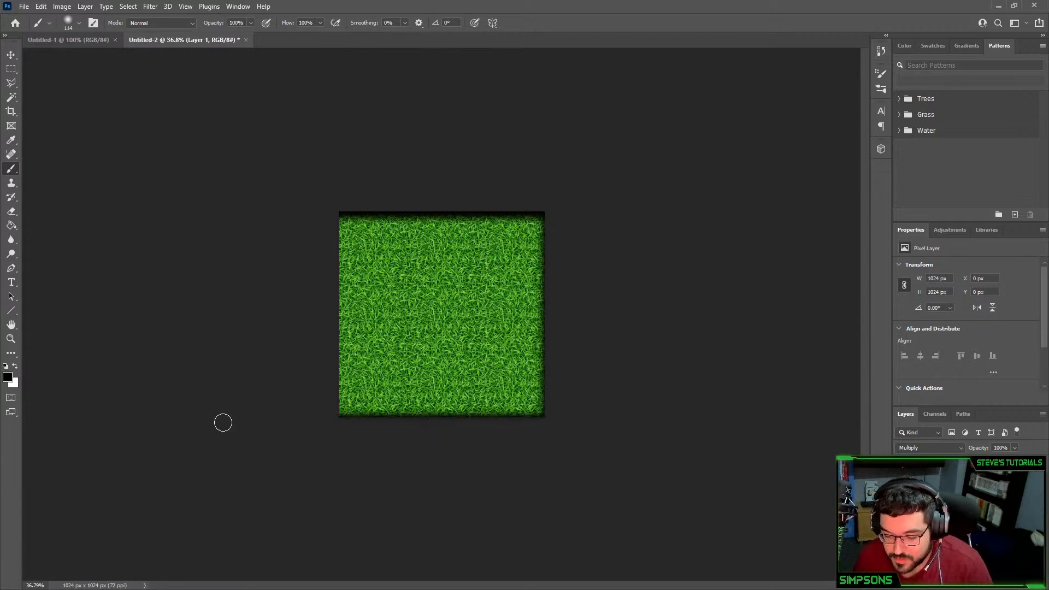
{"action": "left_click_drag", "start_coordinate": [329, 196], "coordinate": [326, 536]}
{"action": "key", "text": "ctrl+z"}
{"action": "left_click_drag", "start_coordinate": [332, 206], "coordinate": [330, 518]}
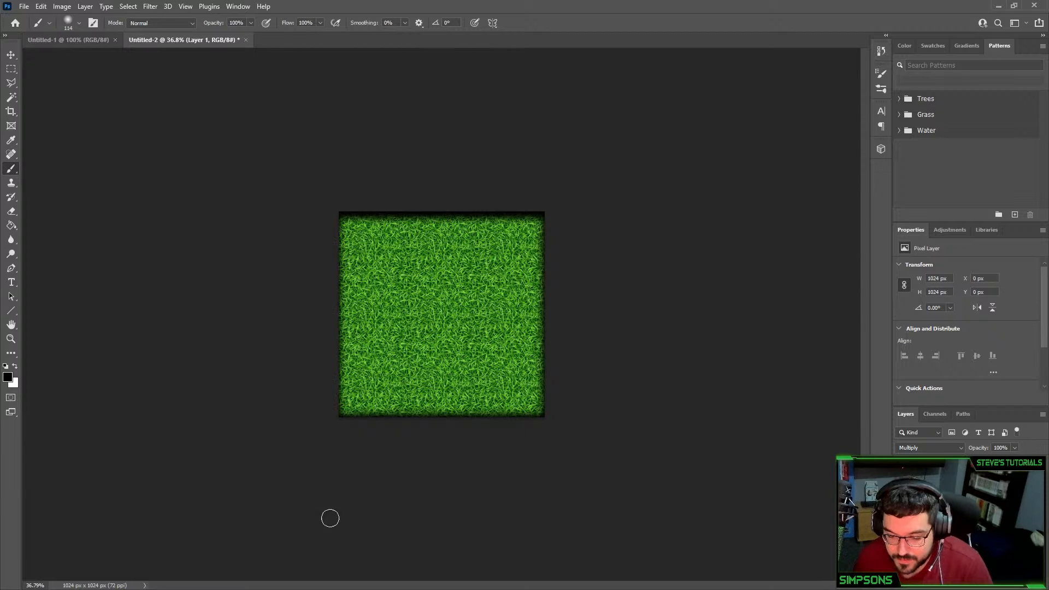
{"action": "key", "text": "ctrl+z"}
{"action": "left_click_drag", "start_coordinate": [334, 209], "coordinate": [338, 537]}
Apply a Gaussian Blur of 49.8 pixels to the painted edge strokes
{"action": "left_click", "coordinate": [150, 6]}
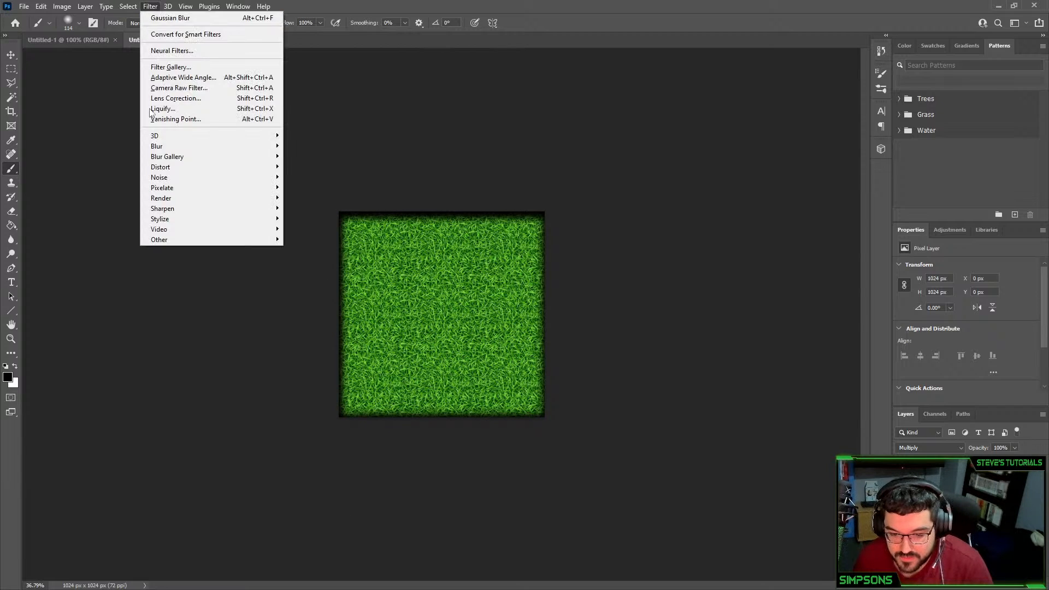
{"action": "mouse_move", "coordinate": [219, 146]}
{"action": "left_click", "coordinate": [312, 187]}
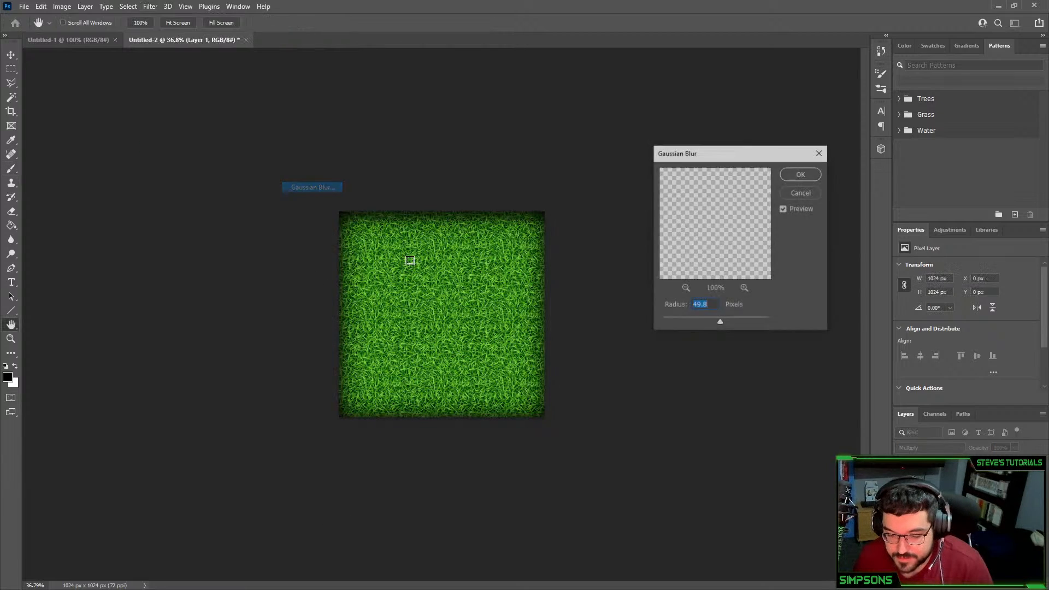
{"action": "left_click", "coordinate": [802, 175]}
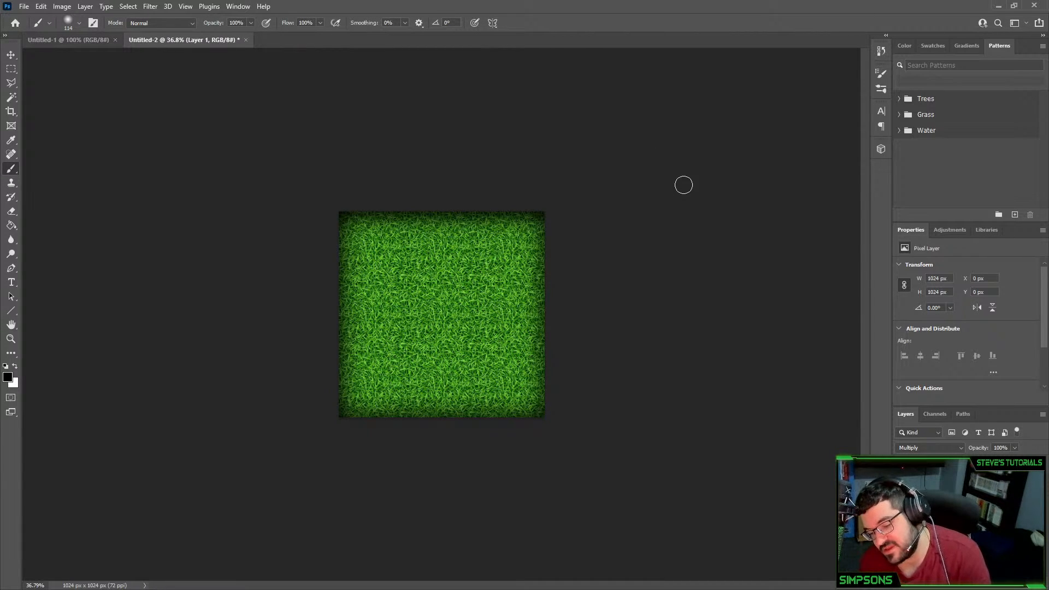
Undo the Gaussian Blur and all the edge strokes on the Multiply layer
{"action": "key", "text": "ctrl+z"}
{"action": "key", "text": "ctrl+z"}
{"action": "key", "text": "ctrl+z"}
{"action": "key", "text": "ctrl+z"}
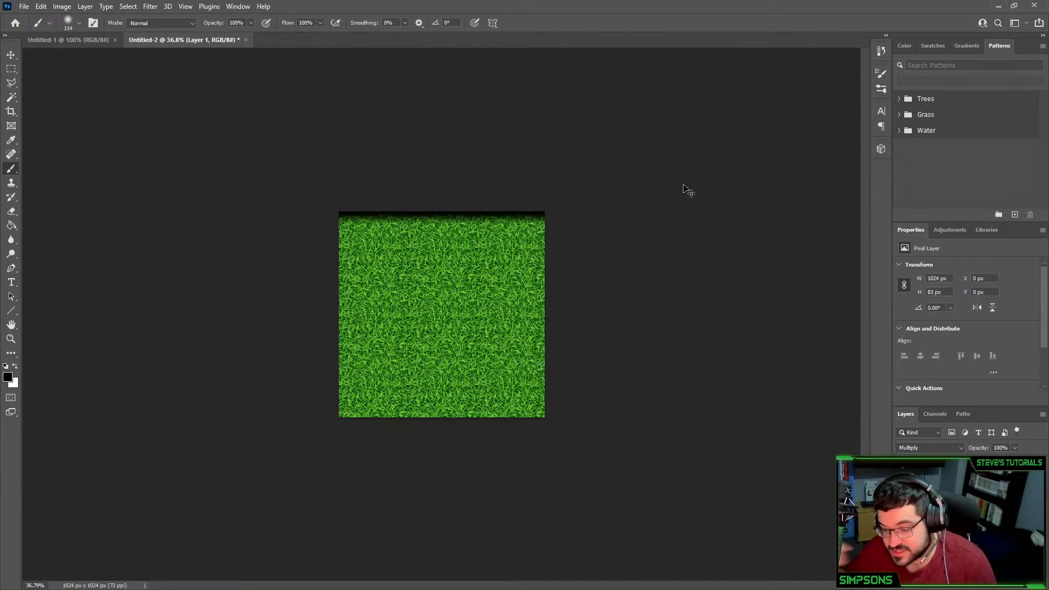
{"action": "key", "text": "ctrl+z"}
Try loose, uneven black strokes across the top, lower part and left side of the grass, and undo them
{"action": "left_click_drag", "start_coordinate": [287, 190], "coordinate": [868, 215]}
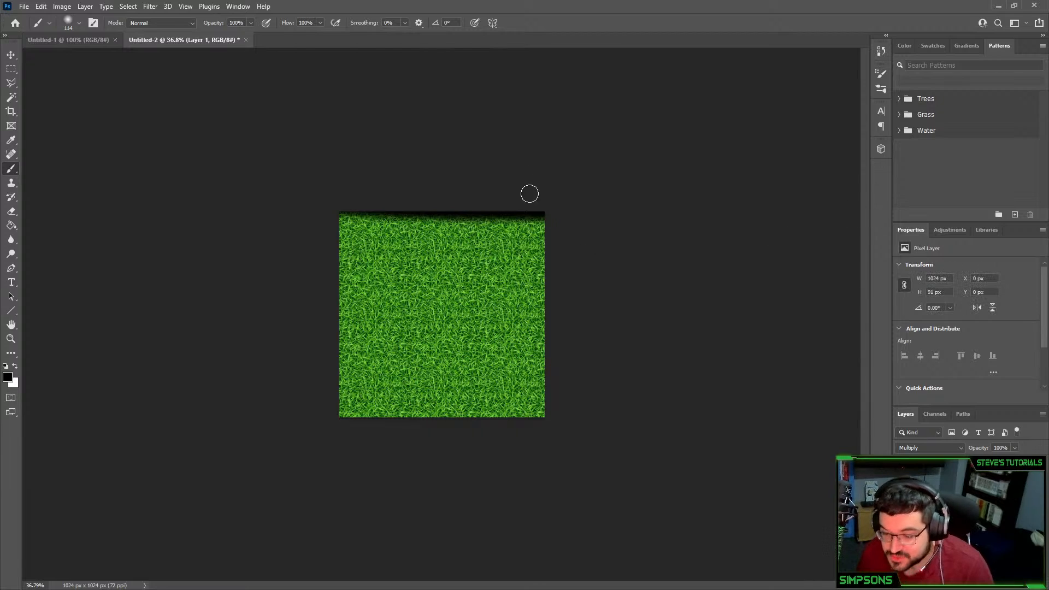
{"action": "left_click_drag", "start_coordinate": [533, 196], "coordinate": [535, 438]}
{"action": "key", "text": "ctrl+z"}
{"action": "left_click_drag", "start_coordinate": [608, 377], "coordinate": [128, 404]}
{"action": "left_click_drag", "start_coordinate": [326, 170], "coordinate": [407, 432]}
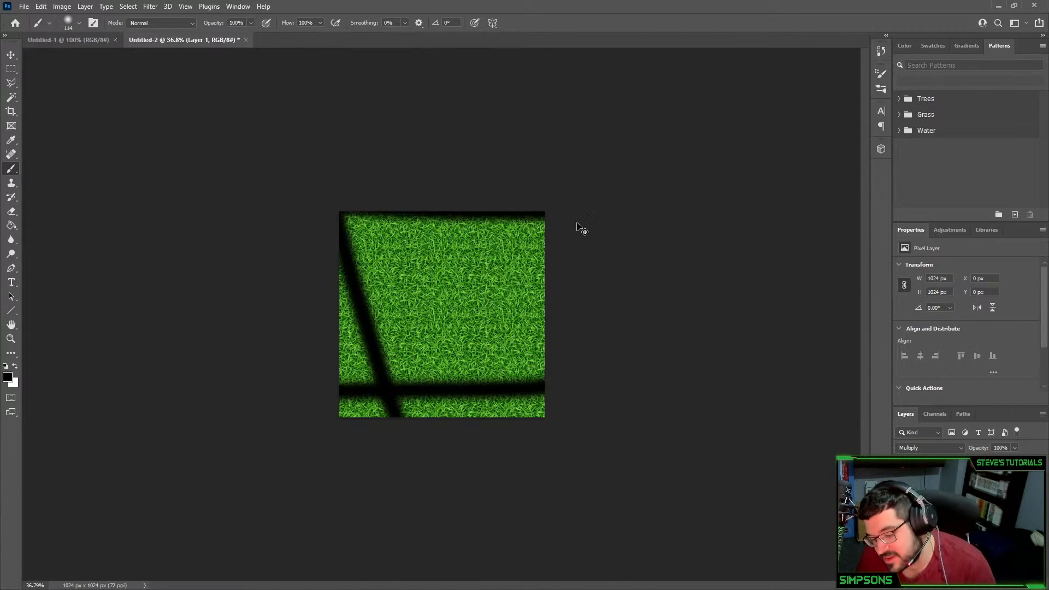
{"action": "key", "text": "ctrl+z"}
{"action": "key", "text": "ctrl+z"}
{"action": "key", "text": "ctrl+z"}
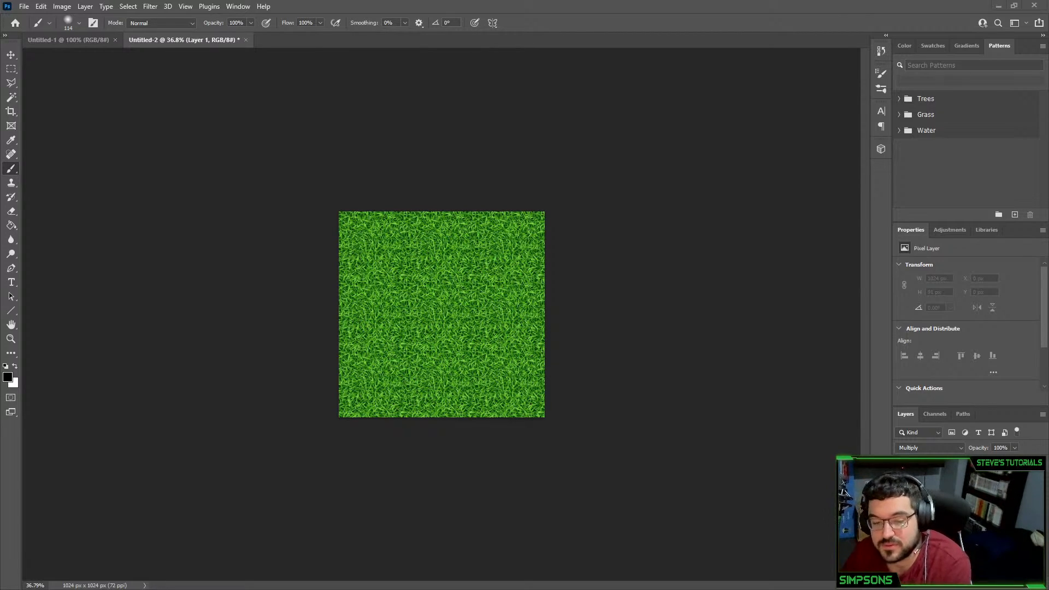
Quit Photoshop without saving Untitled-2 and return to the Unreal Editor level
{"action": "left_click", "coordinate": [1034, 6]}
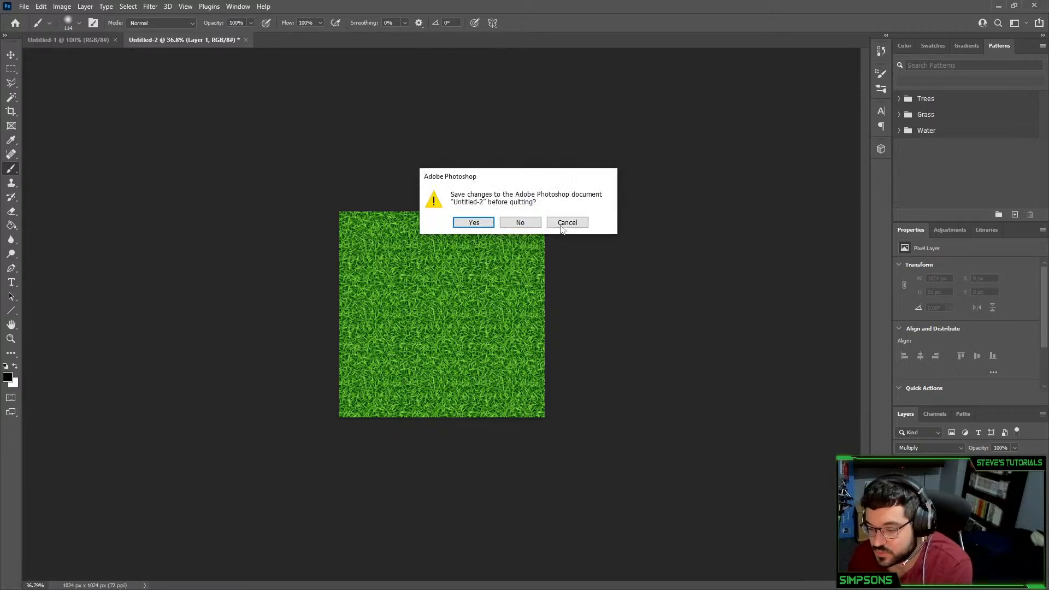
{"action": "left_click", "coordinate": [538, 221]}
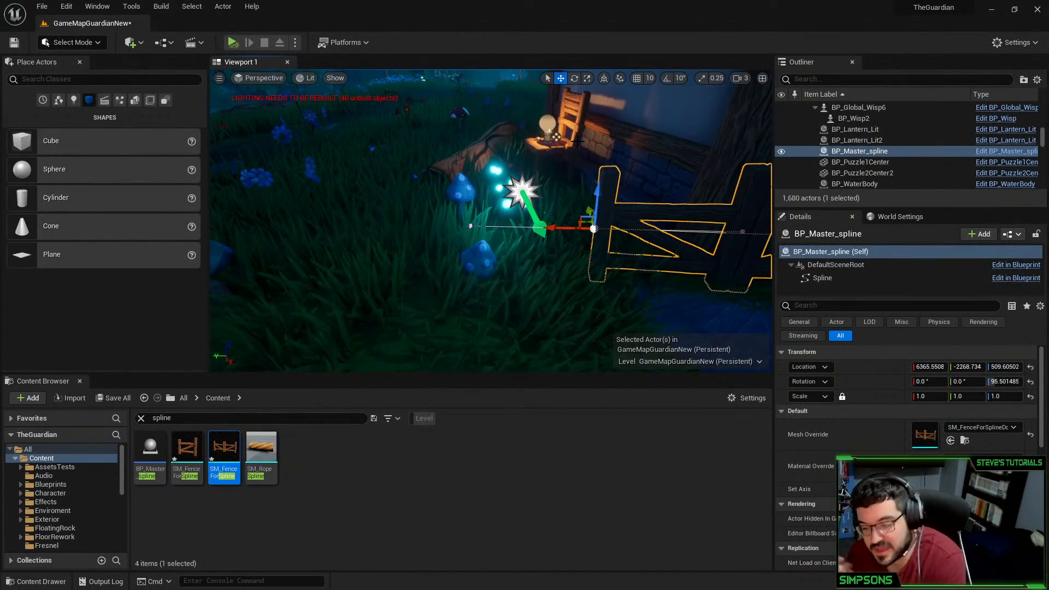
Extend the fence spline with a new end point past the blue mushrooms and the glowing light beside the house
{"action": "right_click_drag", "start_coordinate": [578, 142], "coordinate": [492, 143]}
{"action": "right_click_drag", "start_coordinate": [588, 210], "coordinate": [393, 224]}
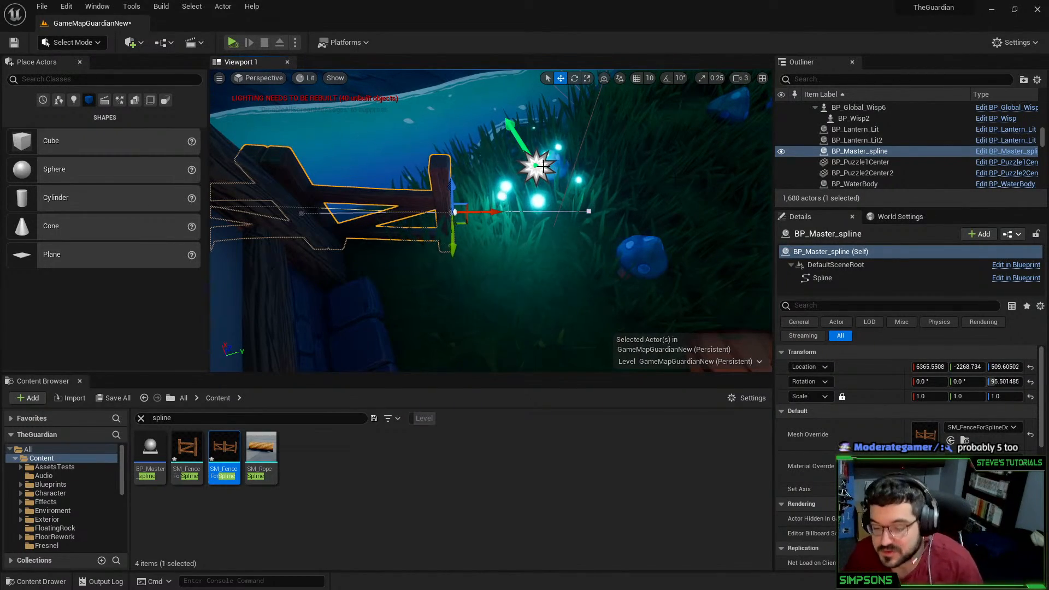
{"action": "mouse_move", "coordinate": [588, 210]}
{"action": "right_mouse_down"}
{"action": "mouse_move", "coordinate": [585, 131]}
{"action": "mouse_move", "coordinate": [593, 142]}
{"action": "mouse_move", "coordinate": [667, 123]}
{"action": "mouse_move", "coordinate": [708, 128]}
{"action": "mouse_move", "coordinate": [656, 133]}
{"action": "mouse_move", "coordinate": [572, 203]}
{"action": "right_mouse_up"}
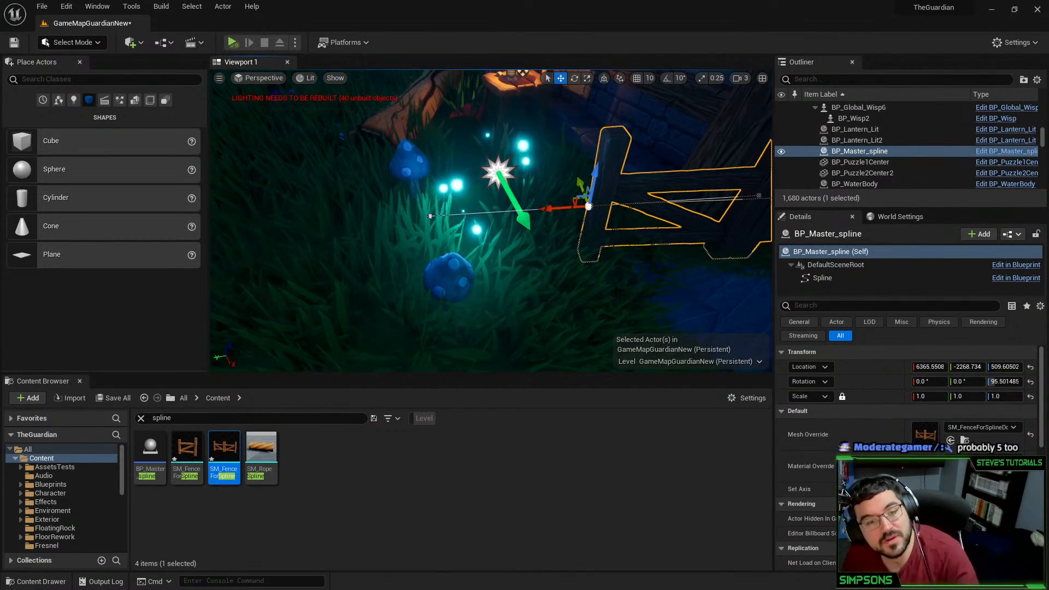
{"action": "left_click_drag", "start_coordinate": [572, 203], "coordinate": [293, 297]}
{"action": "key", "text": "ctrl+z"}
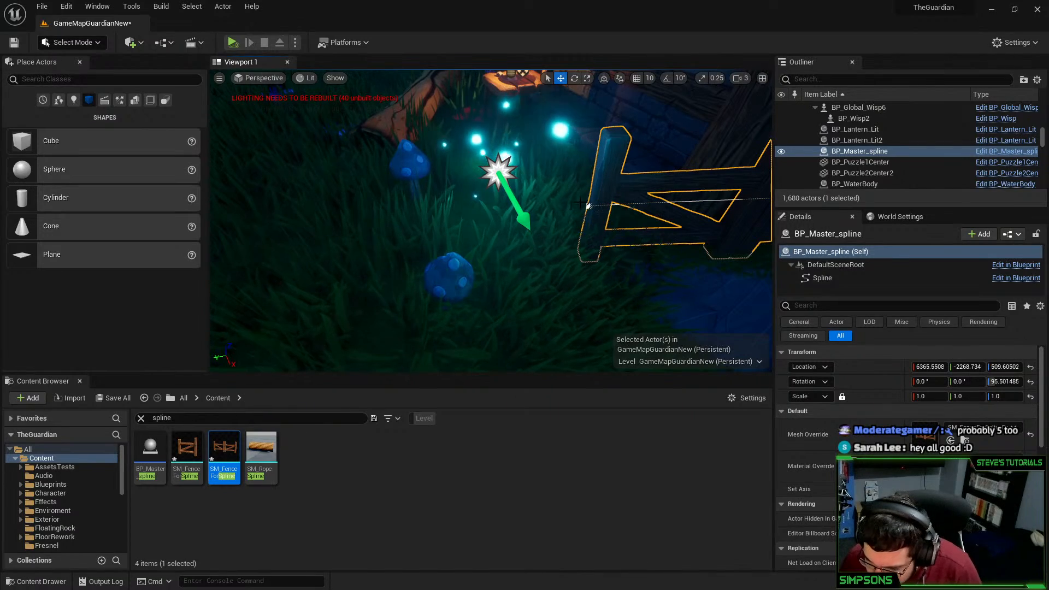
{"action": "left_click_drag", "start_coordinate": [552, 209], "coordinate": [344, 221], "text": "alt"}
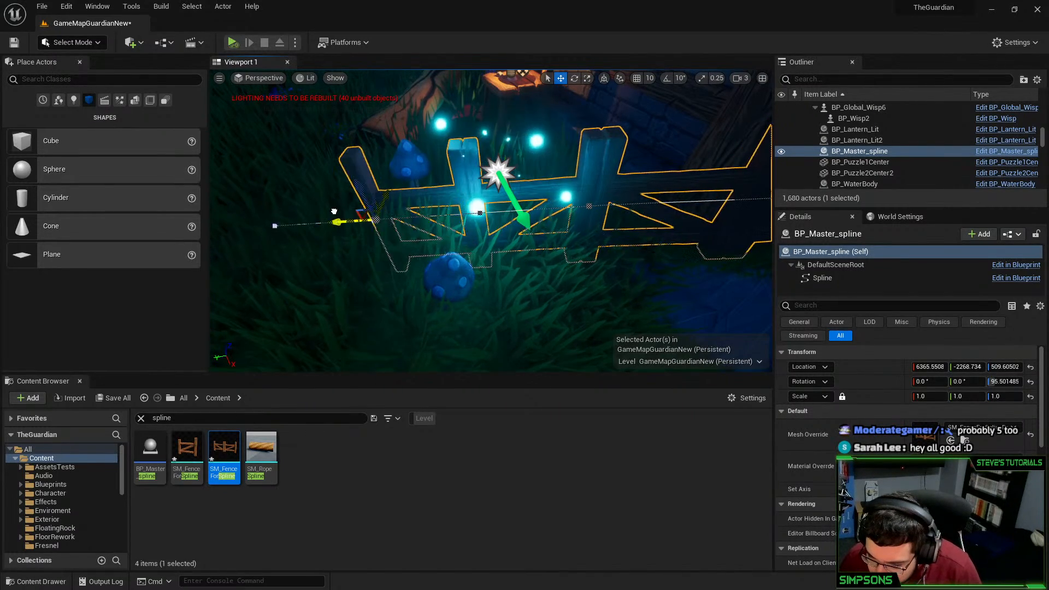
Adjust the height of the fence's new end point so the fence follows the grassy ground
{"action": "right_click_drag", "start_coordinate": [343, 221], "coordinate": [274, 235]}
{"action": "key", "text": "f"}
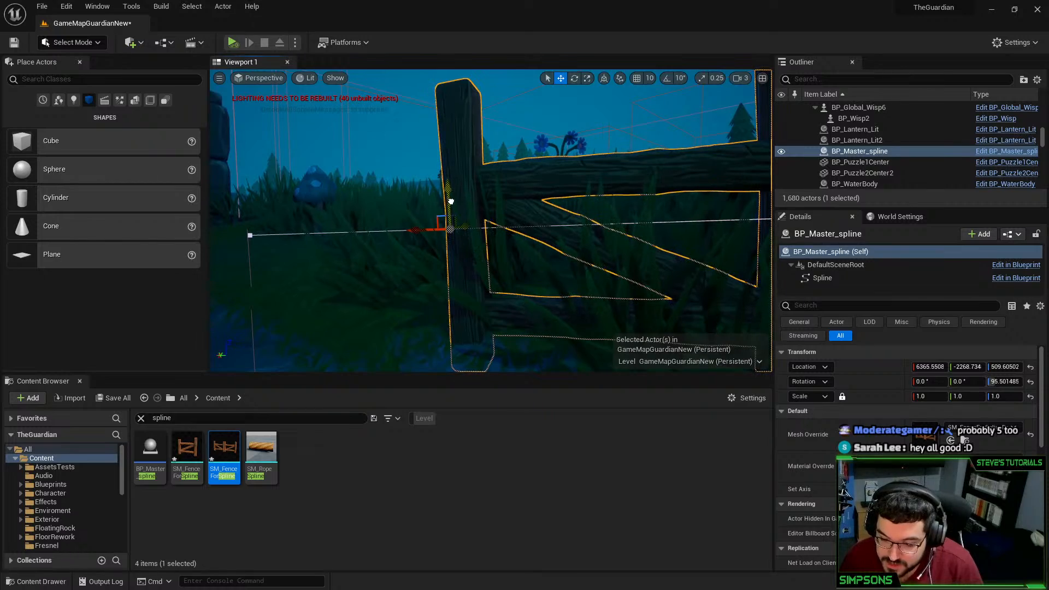
{"action": "left_click_drag", "start_coordinate": [451, 202], "coordinate": [450, 153]}
{"action": "right_click_drag", "start_coordinate": [466, 184], "coordinate": [437, 205]}
{"action": "key", "text": "e"}
{"action": "right_click_drag", "start_coordinate": [571, 96], "coordinate": [575, 254]}
{"action": "key", "text": "w"}
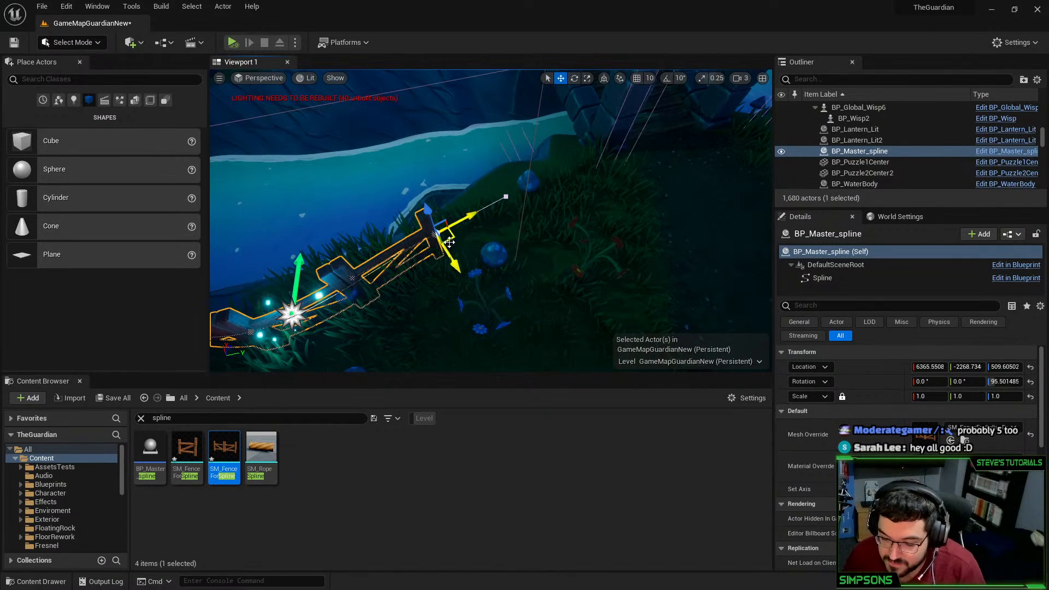
Continue the fence along the riverbank with another spline point beside the bridge's stone pillar, and deselect it
{"action": "right_click_drag", "start_coordinate": [524, 170], "coordinate": [506, 117]}
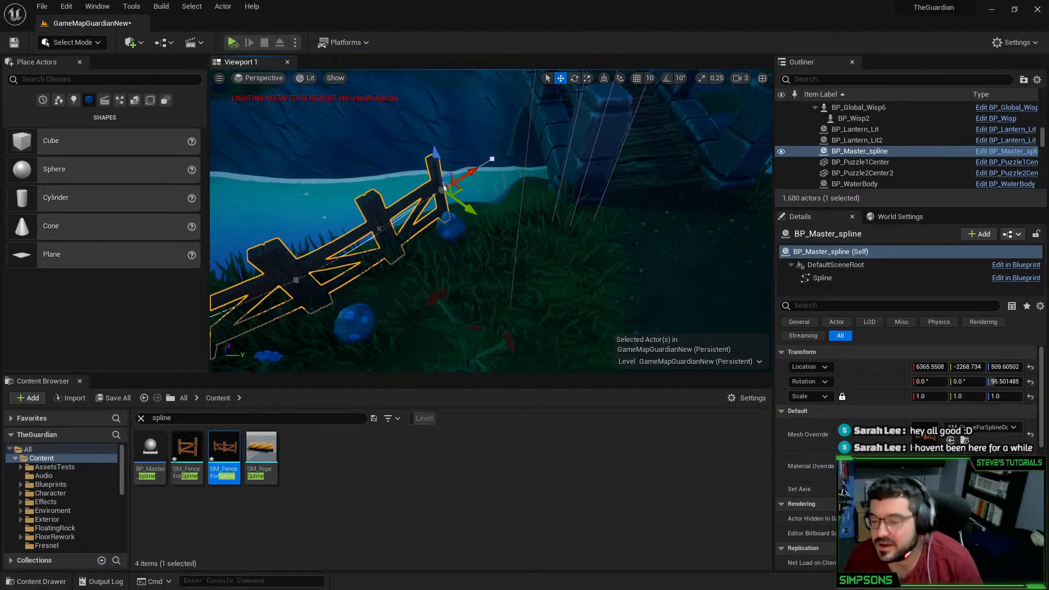
{"action": "right_click_drag", "start_coordinate": [534, 162], "coordinate": [464, 166]}
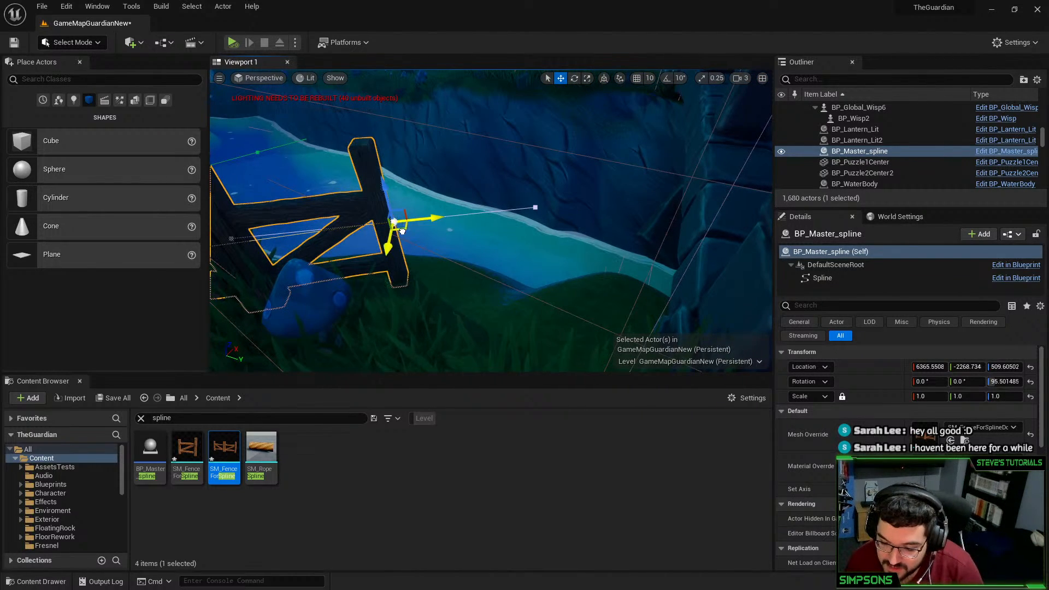
{"action": "left_click_drag", "start_coordinate": [403, 231], "coordinate": [695, 326]}
{"action": "right_click_drag", "start_coordinate": [695, 327], "coordinate": [730, 292]}
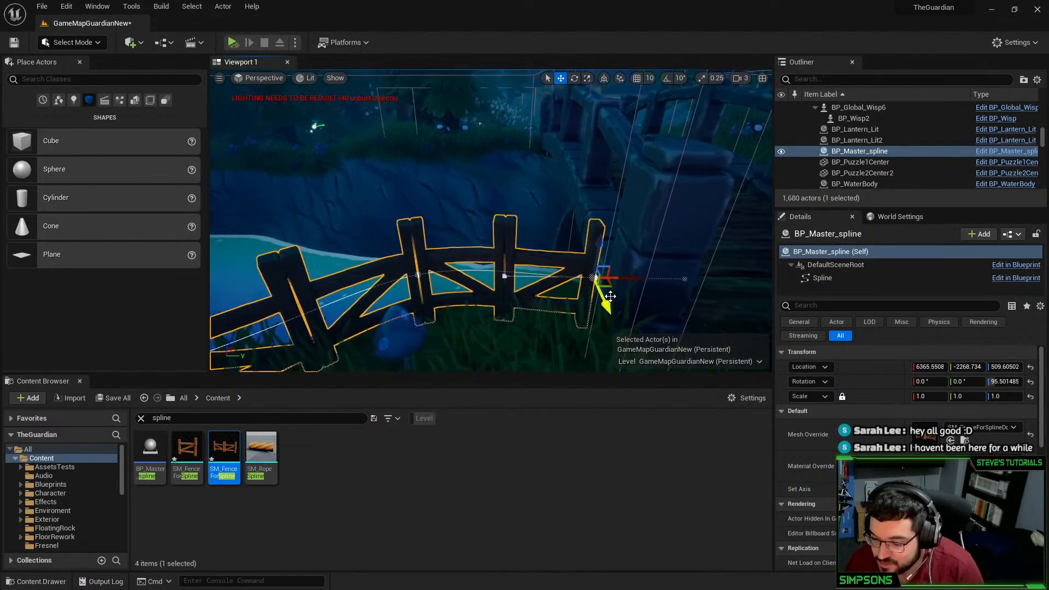
{"action": "key", "text": "Escape"}
{"action": "right_click_drag", "start_coordinate": [462, 240], "coordinate": [494, 237]}
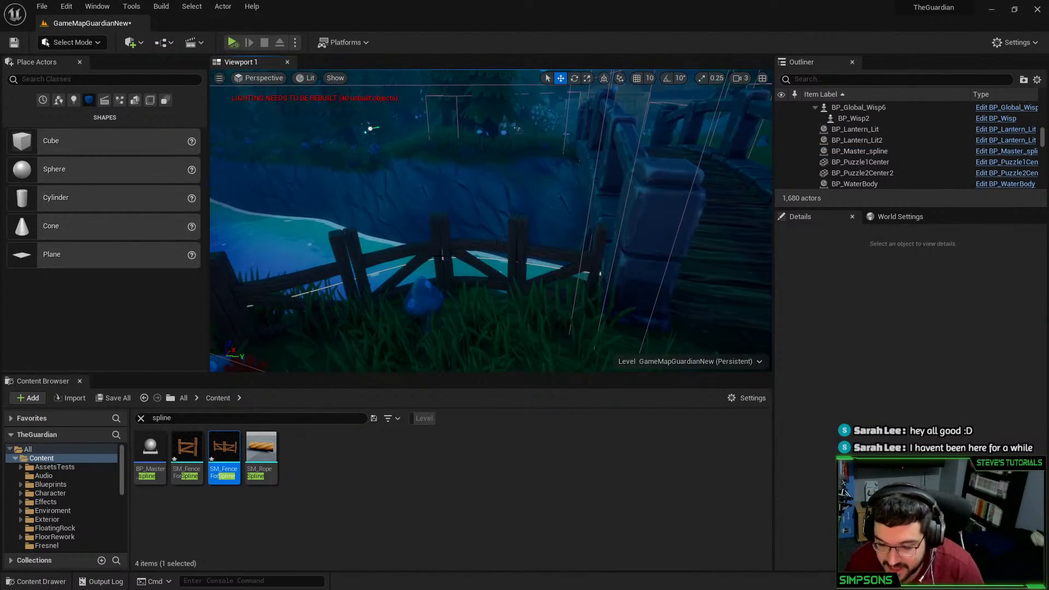
Examine the extended fence along the riverbank between the bridge and the house, including its bend near the light
{"action": "left_click", "coordinate": [445, 256]}
{"action": "right_click_drag", "start_coordinate": [442, 261], "coordinate": [355, 261]}
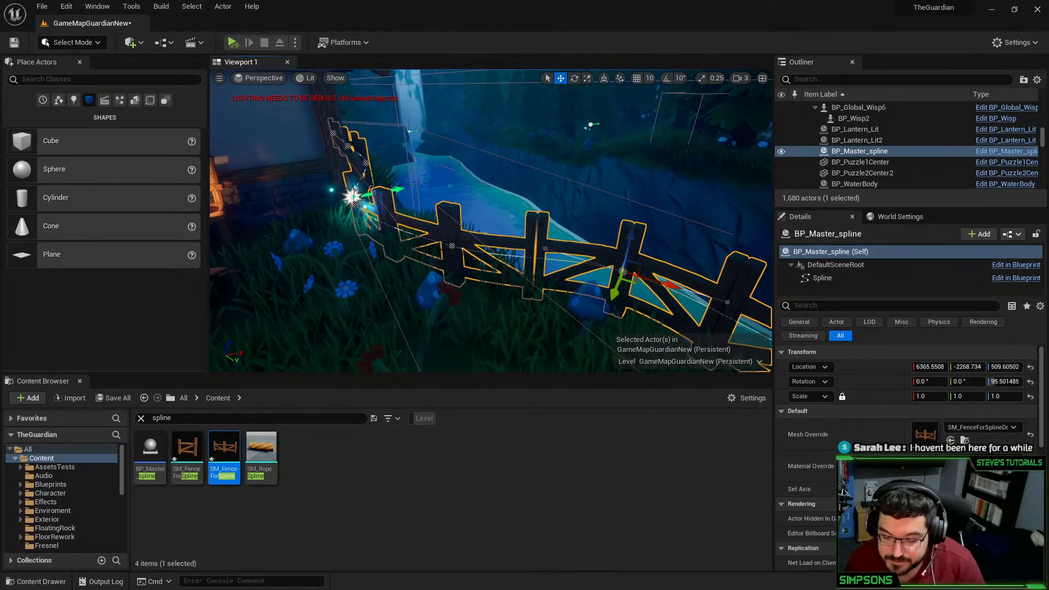
{"action": "right_click_drag", "start_coordinate": [449, 247], "coordinate": [244, 273]}
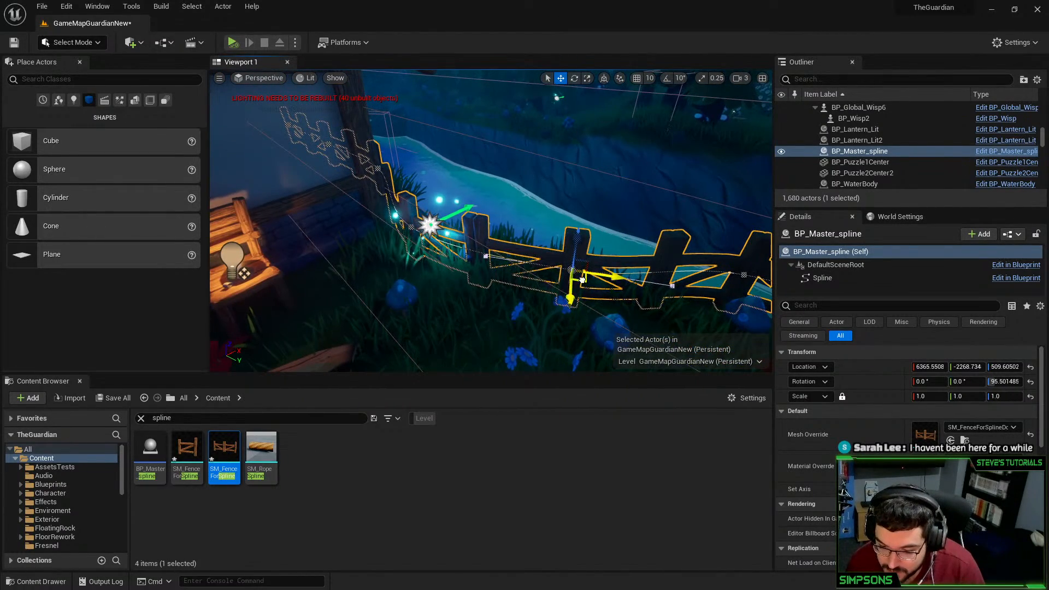
{"action": "scroll", "coordinate": [659, 266], "scroll_direction": "up", "scroll_amount": 4}
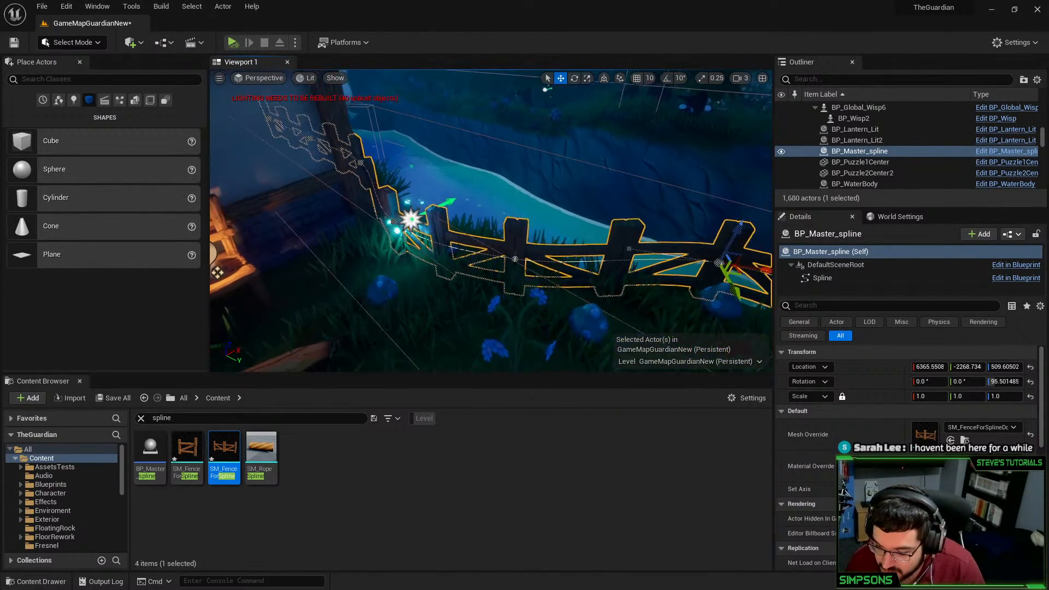
{"action": "key", "text": "Escape"}
{"action": "right_click_drag", "start_coordinate": [454, 185], "coordinate": [568, 183]}
{"action": "right_click_drag", "start_coordinate": [492, 219], "coordinate": [274, 233]}
{"action": "right_click_drag", "start_coordinate": [444, 232], "coordinate": [444, 287]}
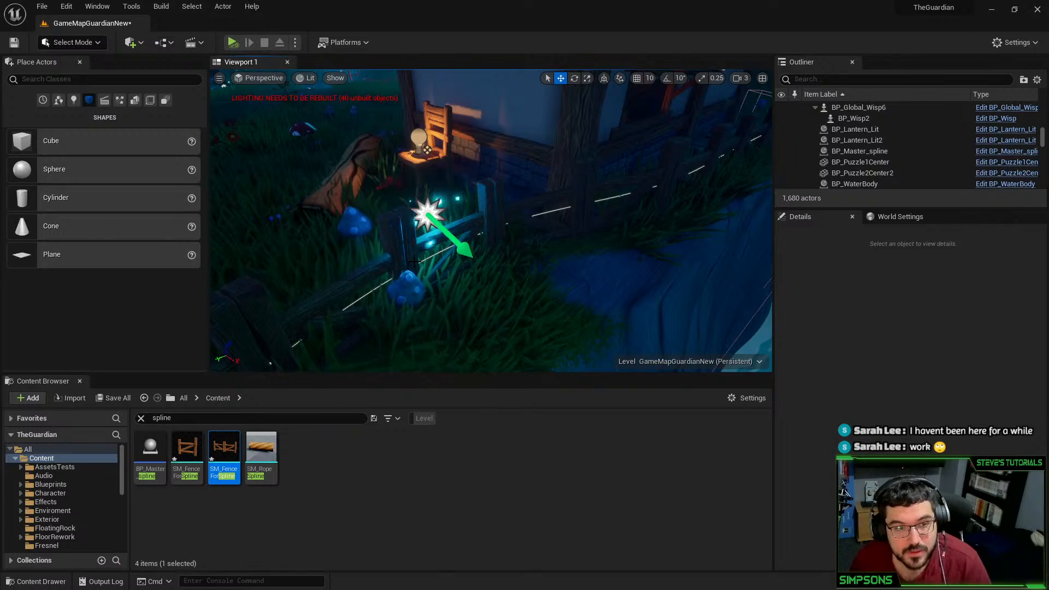
{"action": "right_click_drag", "start_coordinate": [415, 269], "coordinate": [435, 301]}
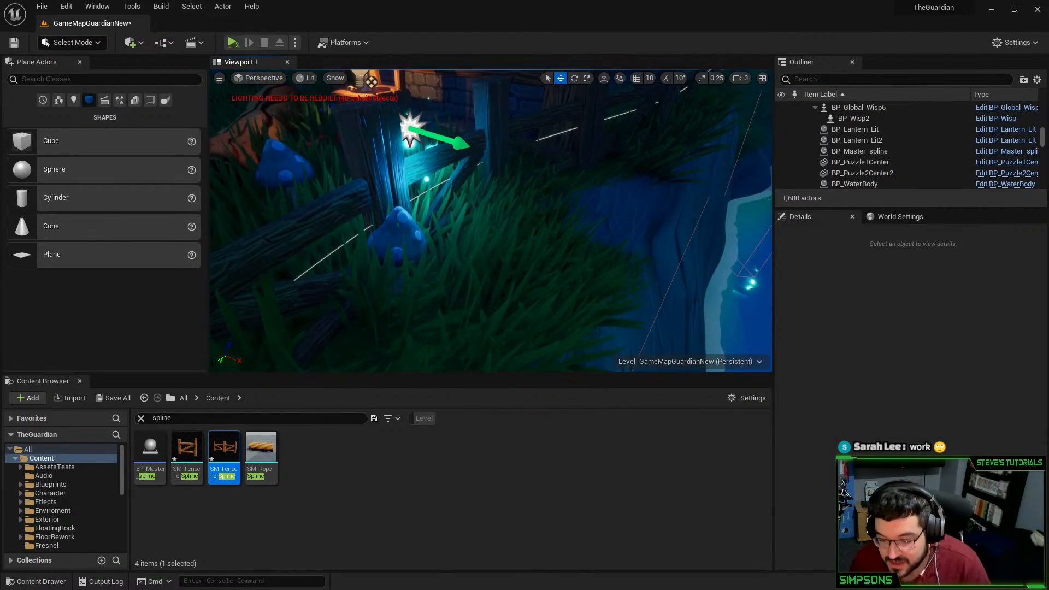
Shift the fence's spline point near the glowing light sideways, clear of the blue mushroom
{"action": "left_click", "coordinate": [481, 189]}
{"action": "left_click", "coordinate": [487, 156]}
{"action": "right_click_drag", "start_coordinate": [487, 155], "coordinate": [505, 145]}
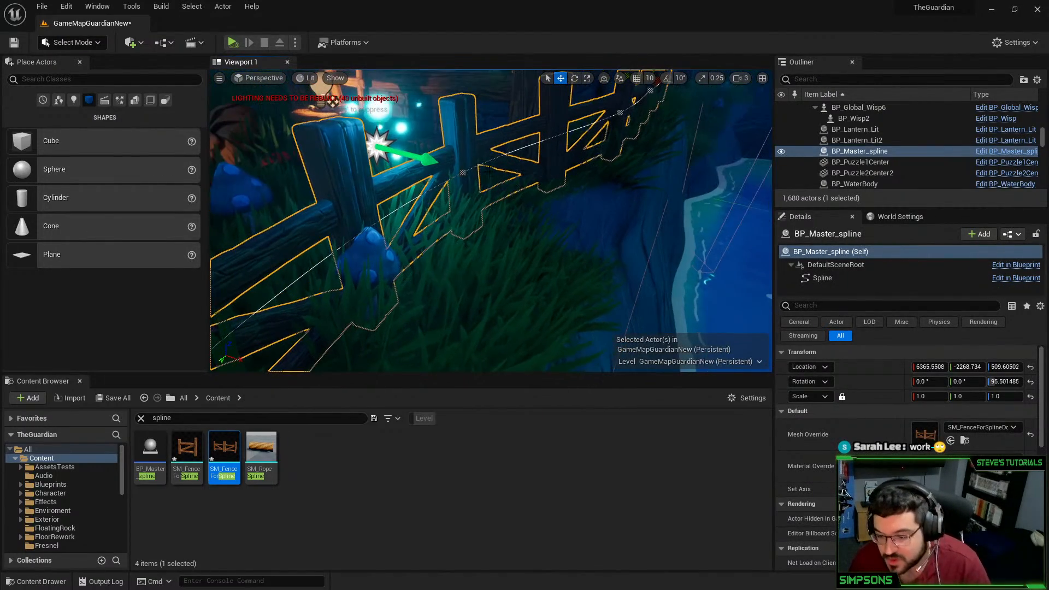
{"action": "left_click", "coordinate": [463, 173]}
{"action": "left_click_drag", "start_coordinate": [439, 168], "coordinate": [466, 175]}
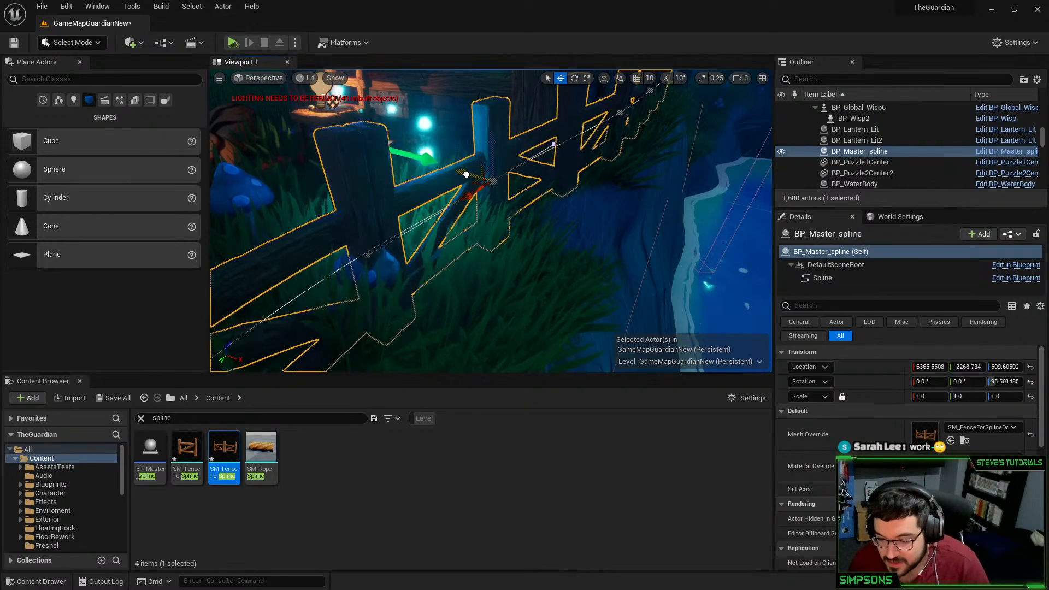
{"action": "right_click_drag", "start_coordinate": [466, 175], "coordinate": [511, 200]}
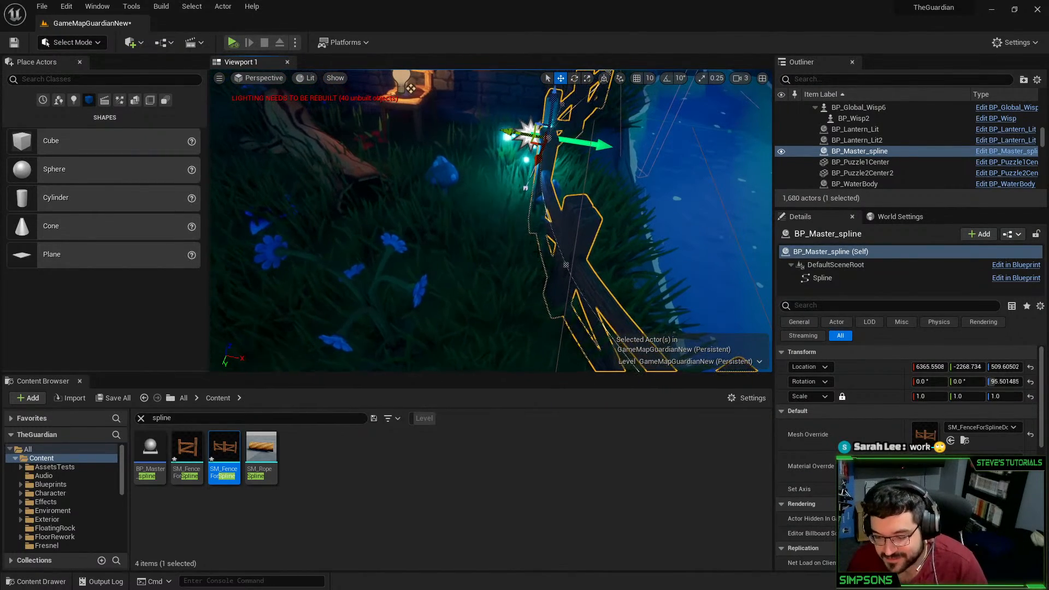
Rotate the spline point beside the glowing light and reposition it to smooth the fence's bend
{"action": "key", "text": "e"}
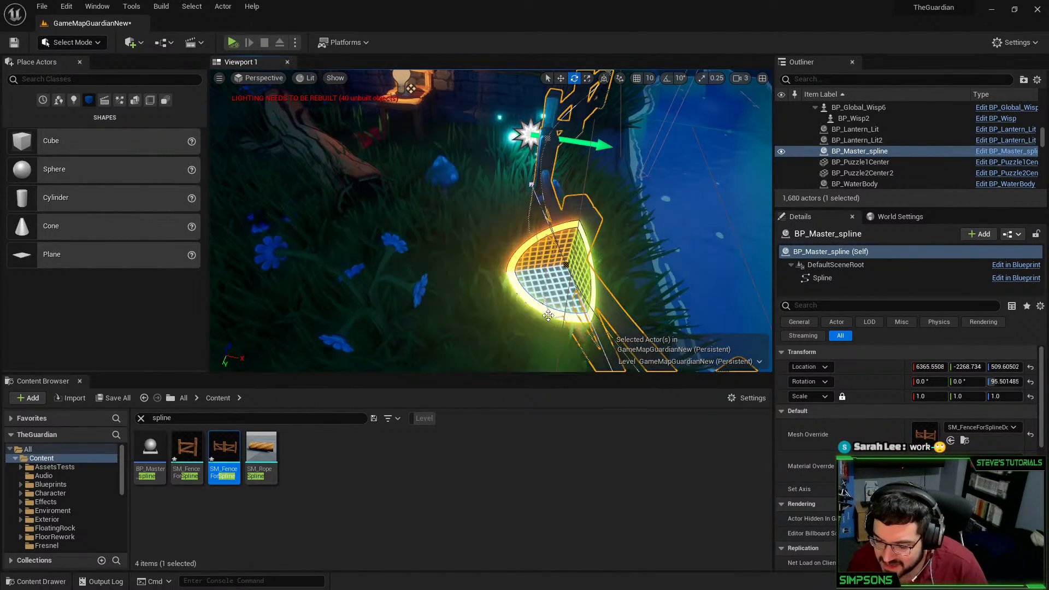
{"action": "left_click_drag", "start_coordinate": [541, 313], "coordinate": [593, 327]}
{"action": "key", "text": "w"}
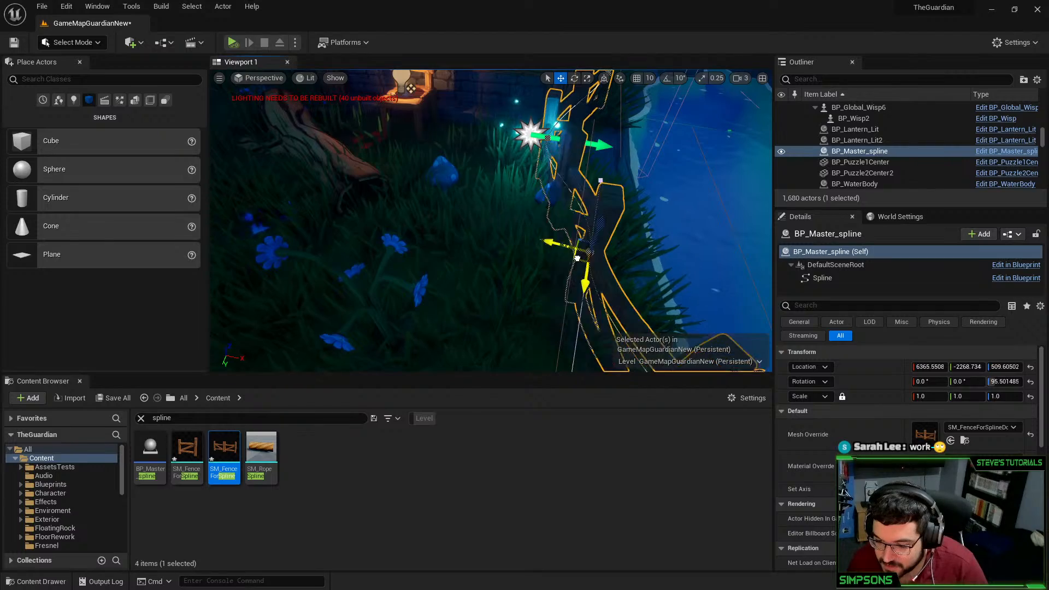
{"action": "left_click_drag", "start_coordinate": [596, 230], "coordinate": [587, 230]}
{"action": "right_click_drag", "start_coordinate": [587, 230], "coordinate": [675, 224]}
{"action": "left_click_drag", "start_coordinate": [588, 224], "coordinate": [570, 206]}
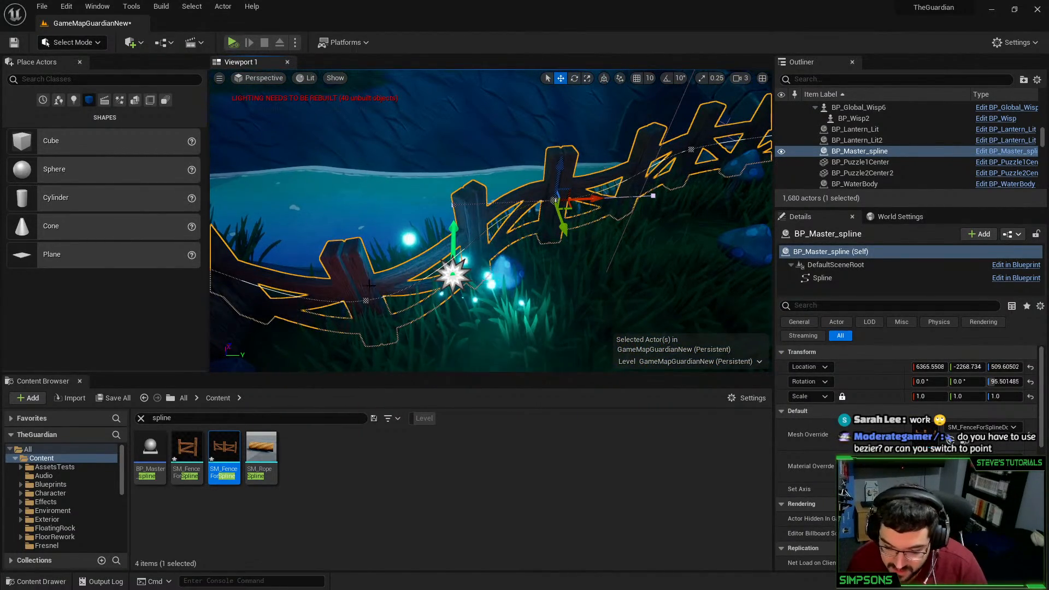
Rotate, move and scale the spline point between the glowing light and the tree to tidy the fence curve
{"action": "left_click", "coordinate": [364, 303]}
{"action": "right_click_drag", "start_coordinate": [363, 303], "coordinate": [334, 298]}
{"action": "key", "text": "r"}
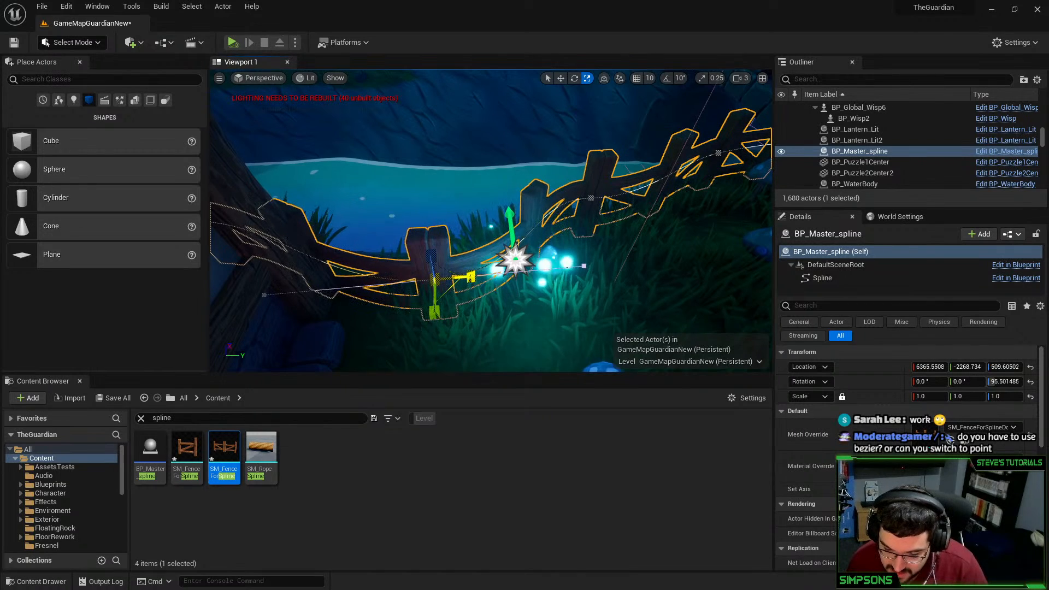
{"action": "key", "text": "e"}
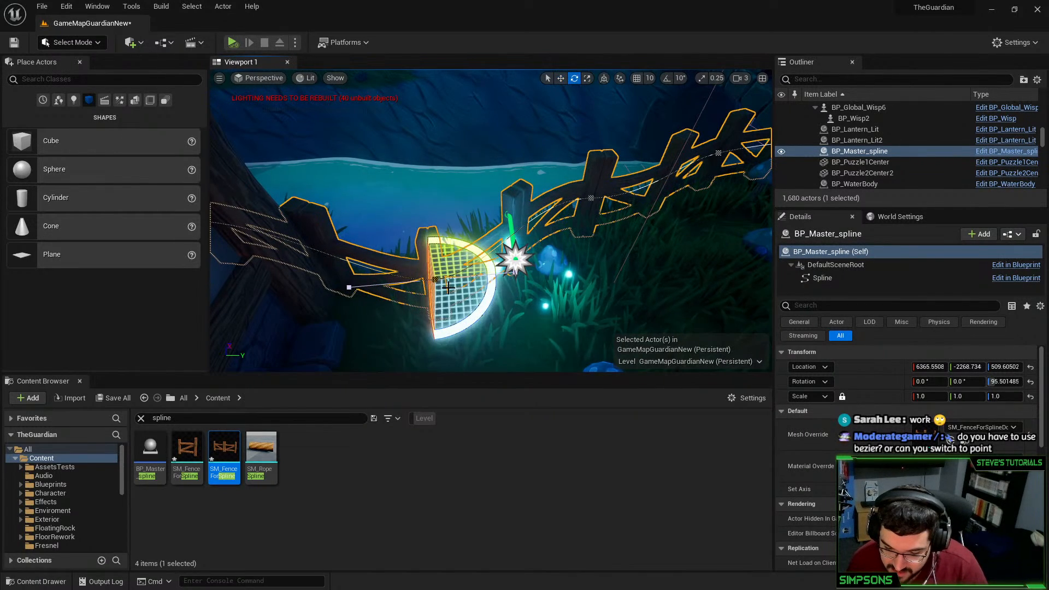
{"action": "key", "text": "w"}
{"action": "key", "text": "r"}
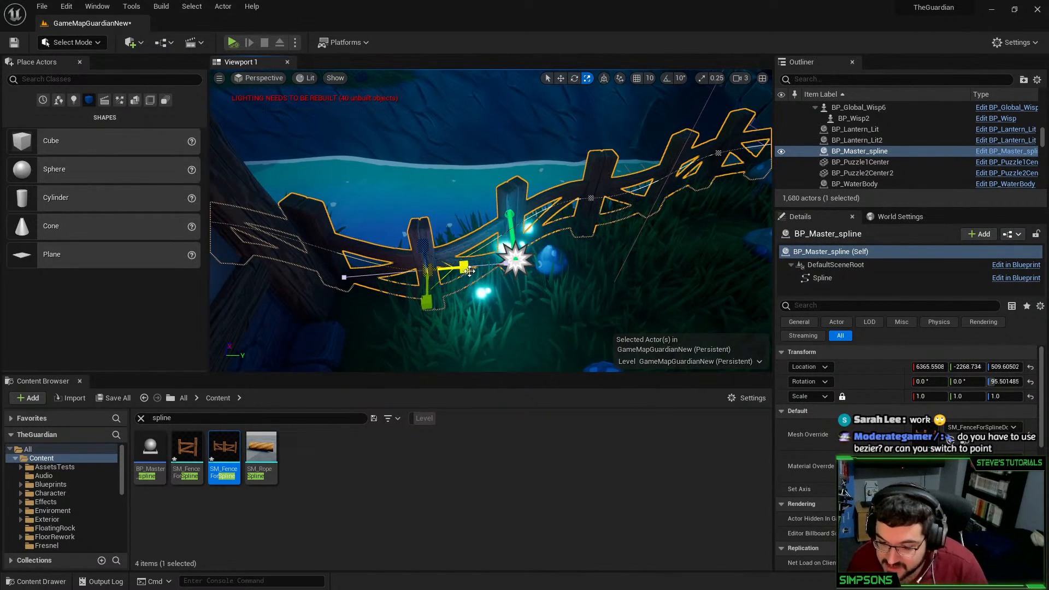
{"action": "key", "text": "Escape"}
Change the spline point type of the fence's end point at the bridge pillar to Linear
{"action": "right_click_drag", "start_coordinate": [439, 253], "coordinate": [650, 123]}
{"action": "key", "text": "s"}
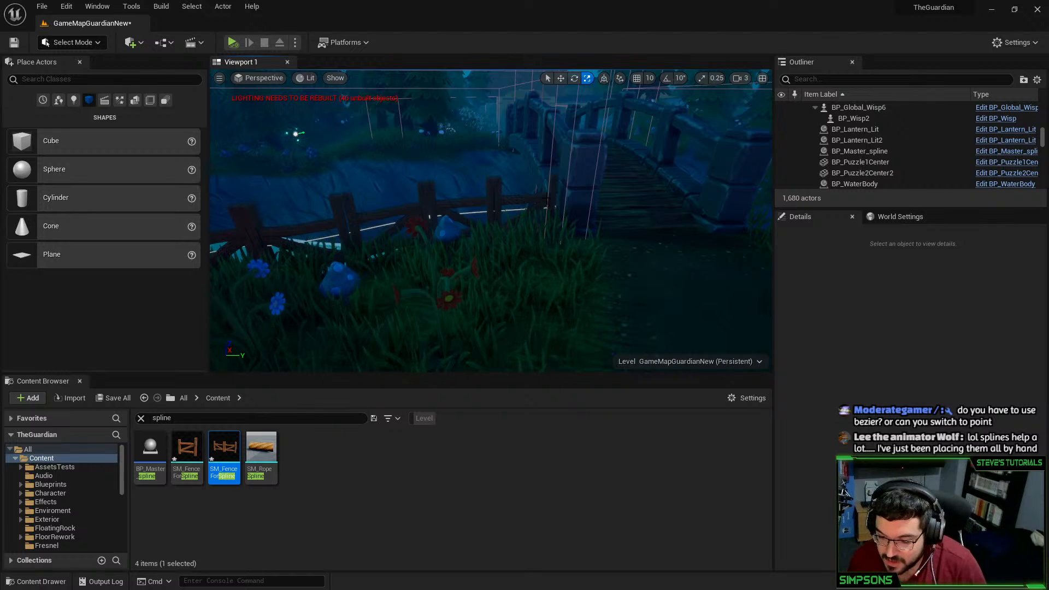
{"action": "left_click", "coordinate": [547, 198]}
{"action": "right_click_drag", "start_coordinate": [546, 199], "coordinate": [528, 229]}
{"action": "key", "text": "w"}
{"action": "left_click", "coordinate": [527, 218]}
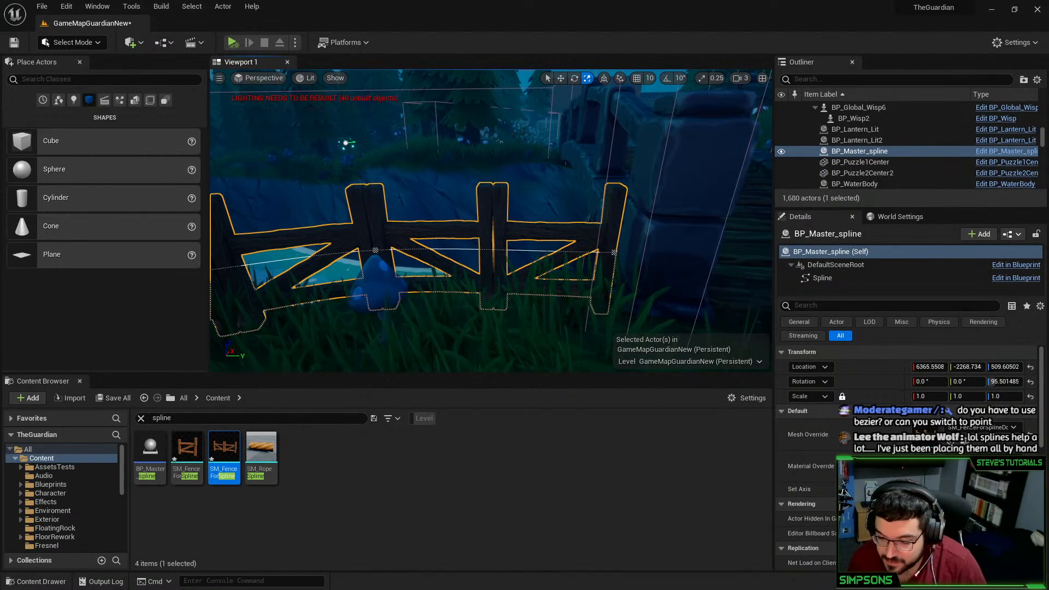
{"action": "right_click", "coordinate": [614, 253]}
{"action": "mouse_move", "coordinate": [682, 312]}
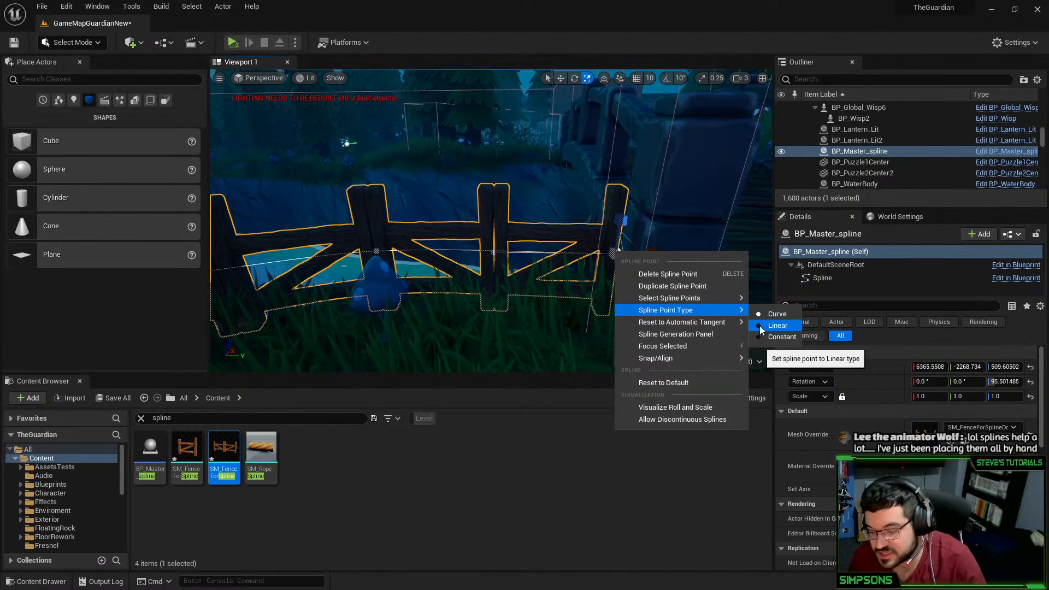
{"action": "left_click", "coordinate": [777, 326]}
{"action": "right_click_drag", "start_coordinate": [595, 276], "coordinate": [576, 275]}
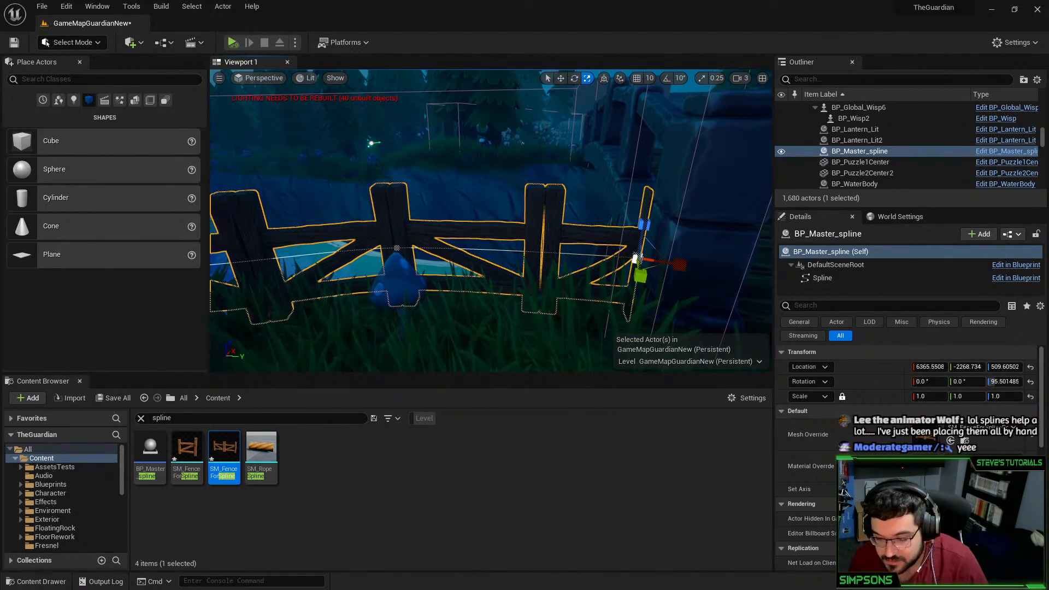
Open the Spline Generation Panel for the fence's end point at the bridge and choose the Circle shape
{"action": "right_click", "coordinate": [398, 249]}
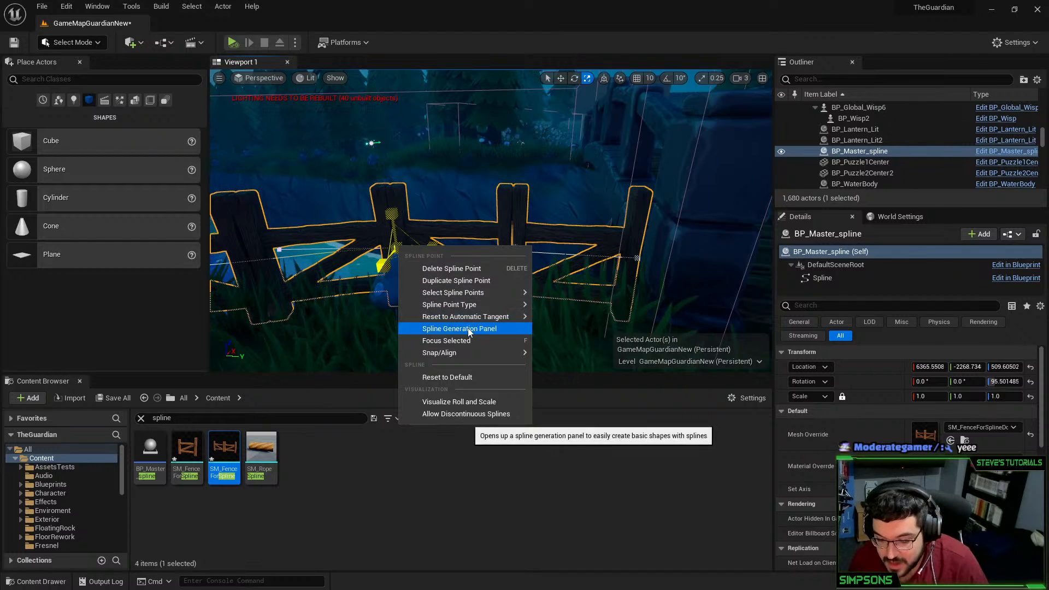
{"action": "left_click", "coordinate": [638, 262]}
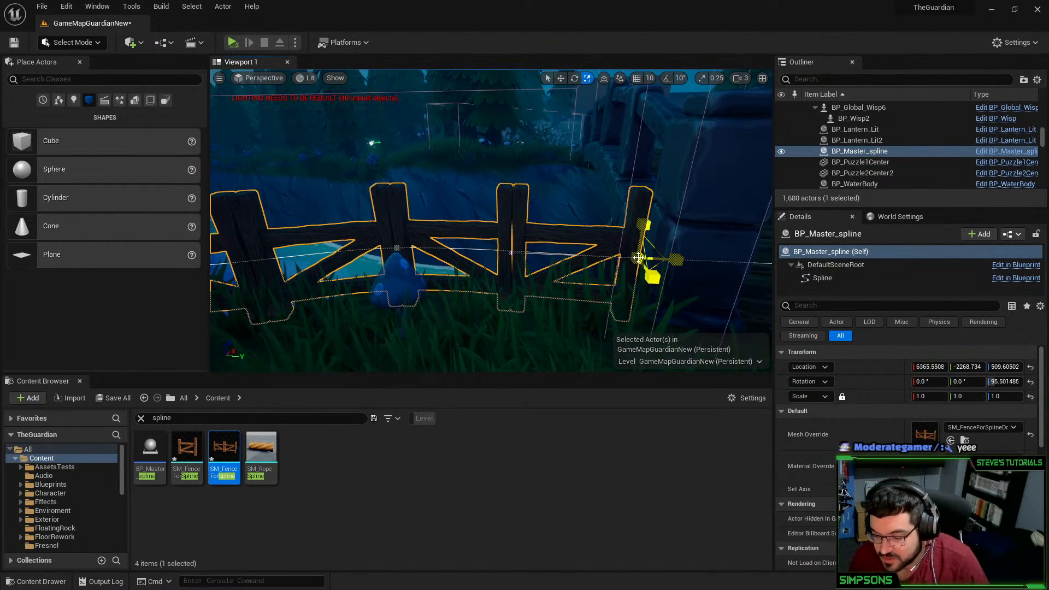
{"action": "right_click", "coordinate": [638, 262]}
{"action": "left_click", "coordinate": [700, 341]}
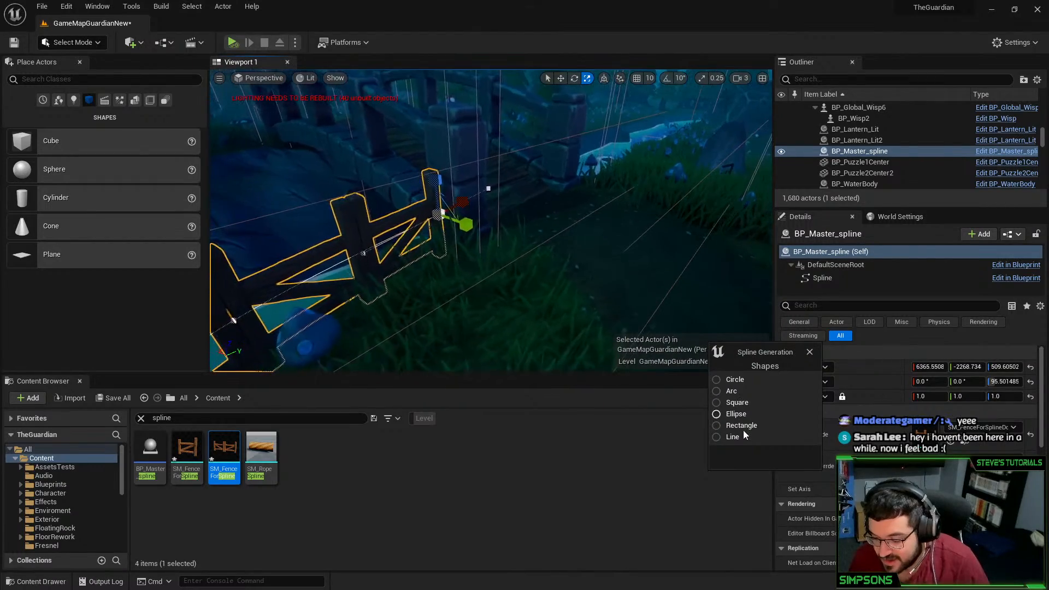
{"action": "left_click", "coordinate": [736, 381]}
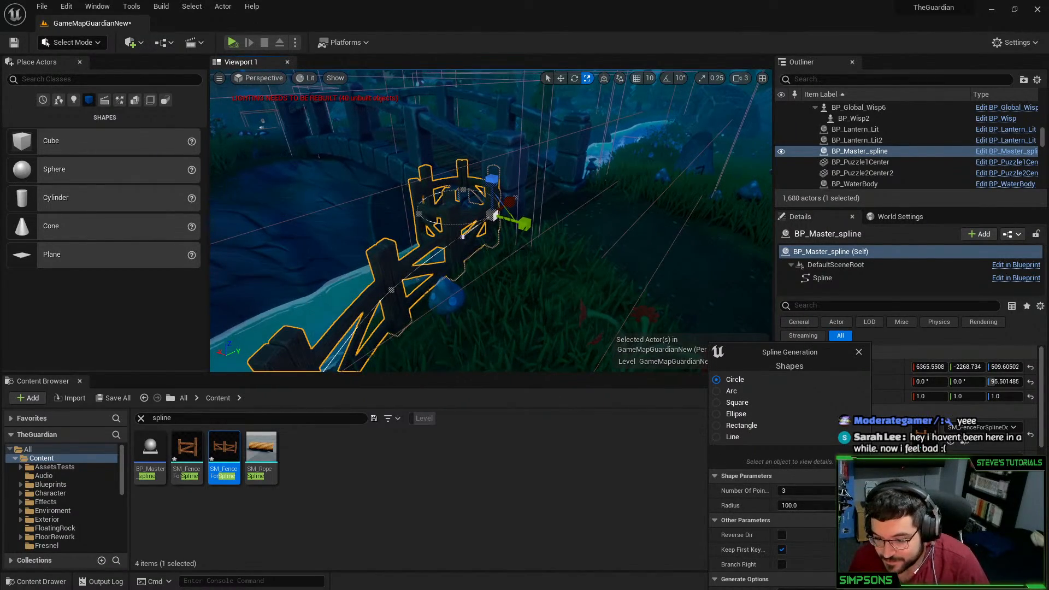
Set the generated circle's radius to about 488.25 and its number of points to 10
{"action": "right_click_drag", "start_coordinate": [546, 218], "coordinate": [574, 249]}
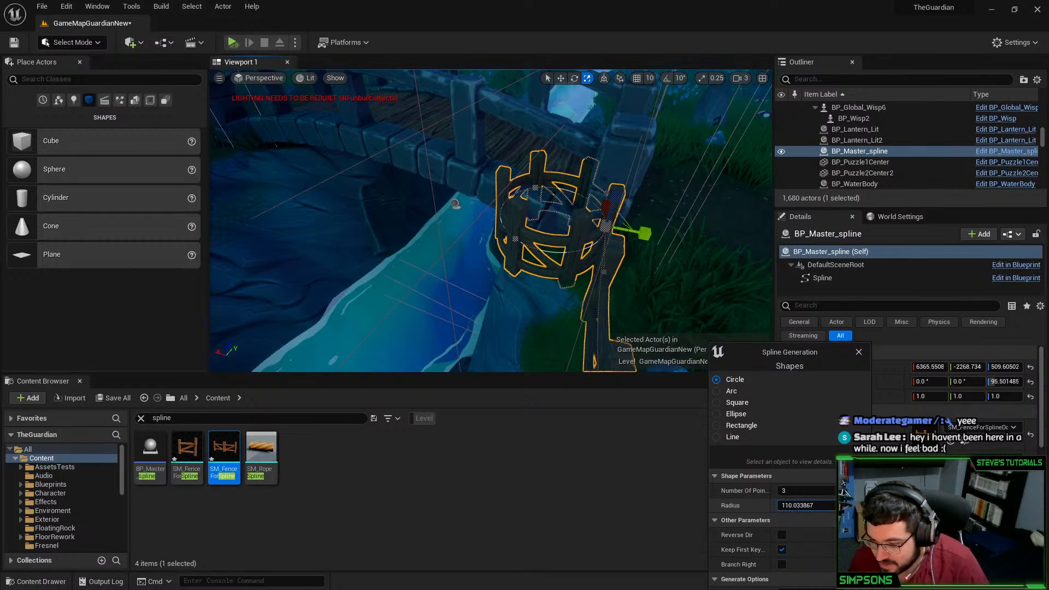
{"action": "left_click_drag", "start_coordinate": [806, 505], "coordinate": [834, 505]}
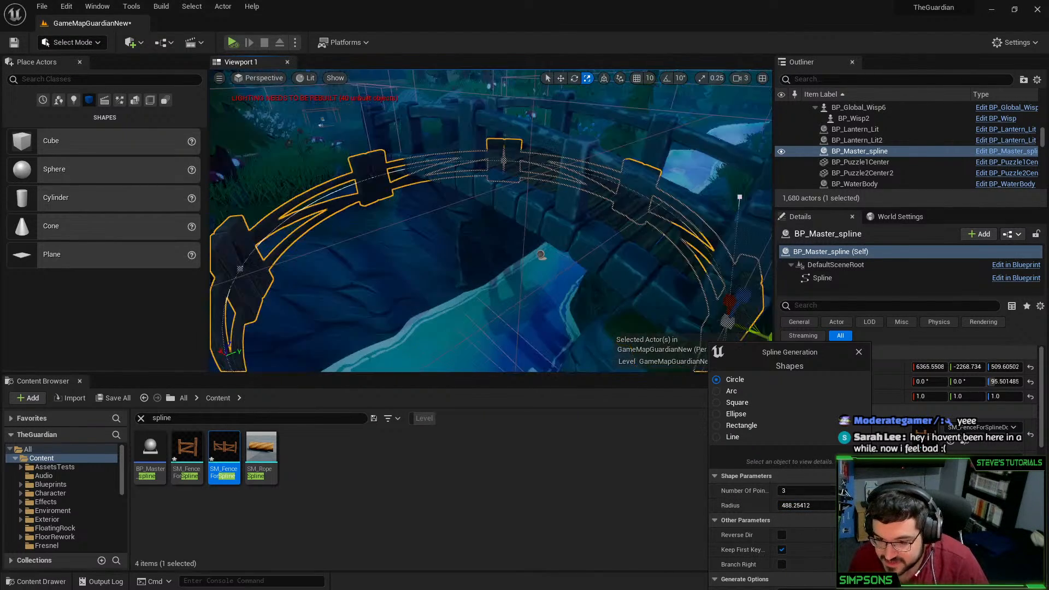
{"action": "left_click", "coordinate": [811, 491]}
{"action": "type", "text": "10"}
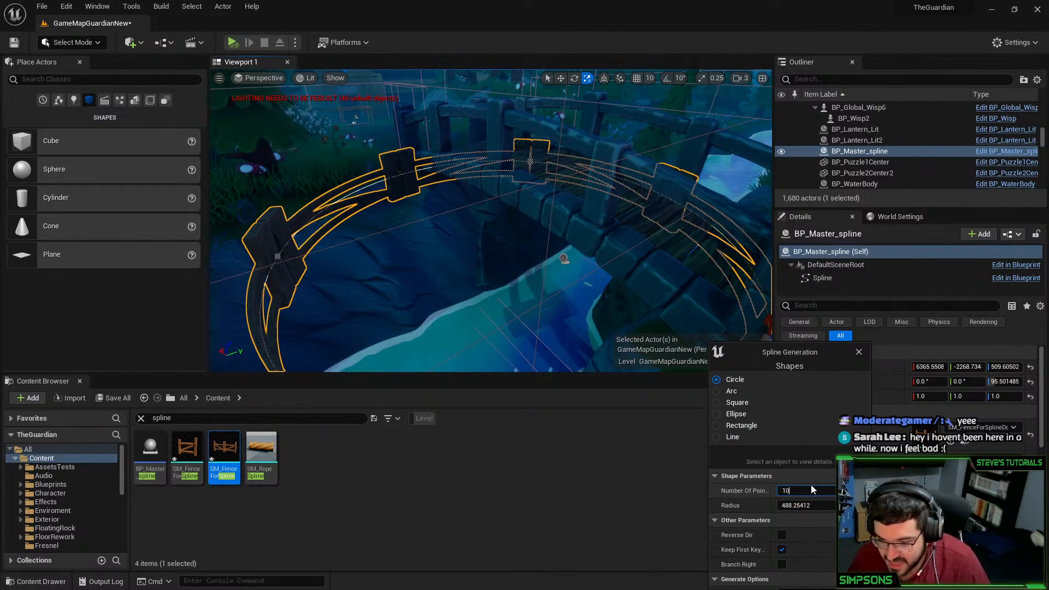
{"action": "key", "text": "Return"}
{"action": "right_click_drag", "start_coordinate": [513, 285], "coordinate": [544, 235]}
{"action": "key", "text": "Escape"}
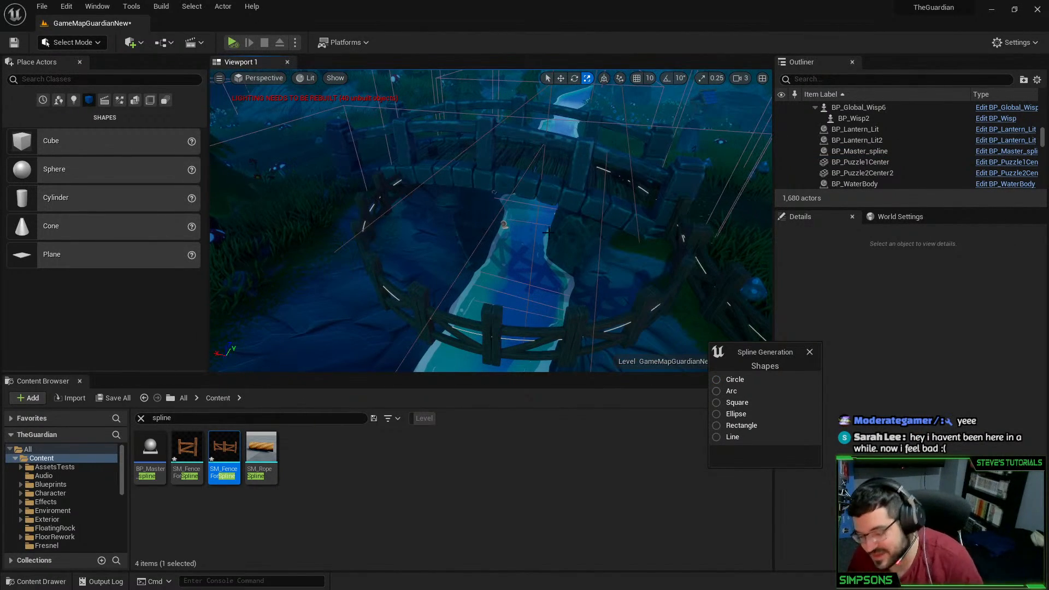
Close the Spline Generation window and undo the circle shape on the fence spline
{"action": "left_click", "coordinate": [811, 352]}
{"action": "right_click_drag", "start_coordinate": [585, 236], "coordinate": [500, 255]}
{"action": "left_click", "coordinate": [585, 236]}
{"action": "key", "text": "ctrl+z"}
{"action": "key", "text": "ctrl+z"}
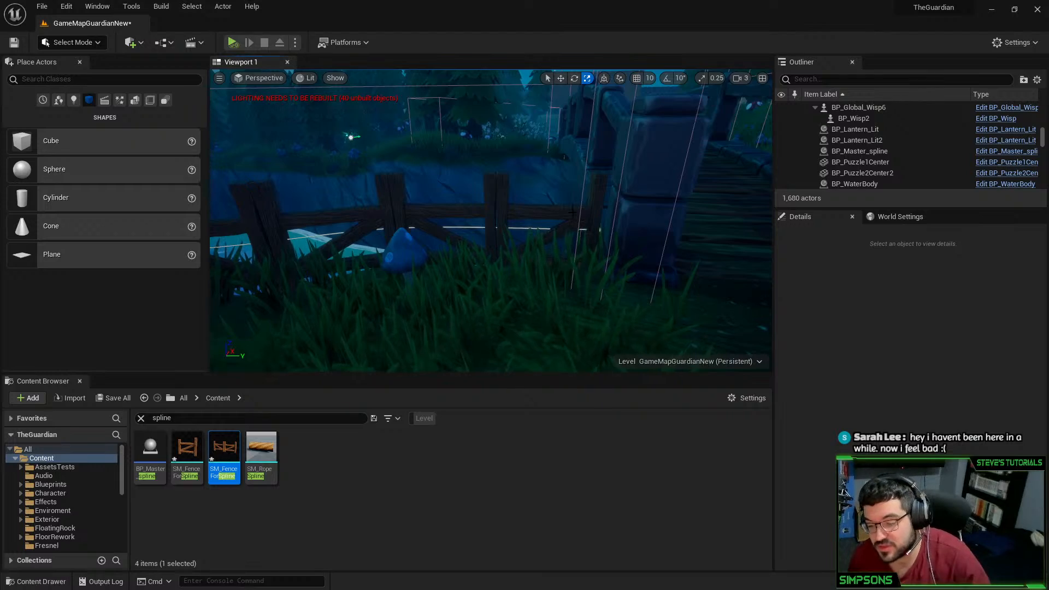
Duplicate the fence spline and place the copy beside the bridge pillar on the other side of the path, at about X 6691, Y 259
{"action": "right_click_drag", "start_coordinate": [573, 212], "coordinate": [629, 219]}
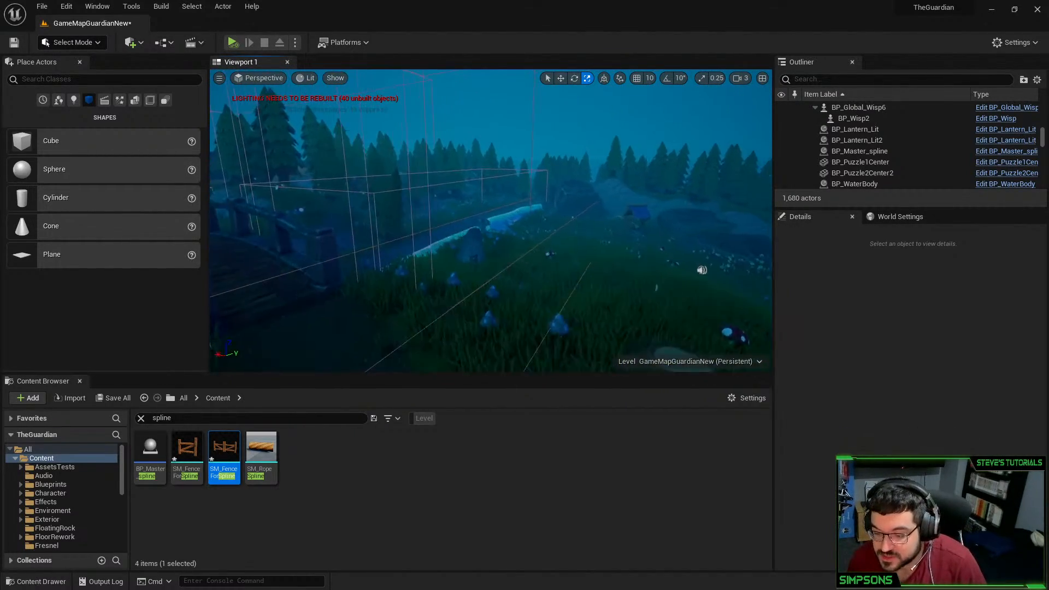
{"action": "right_click_drag", "start_coordinate": [414, 300], "coordinate": [402, 300]}
{"action": "key", "text": "w"}
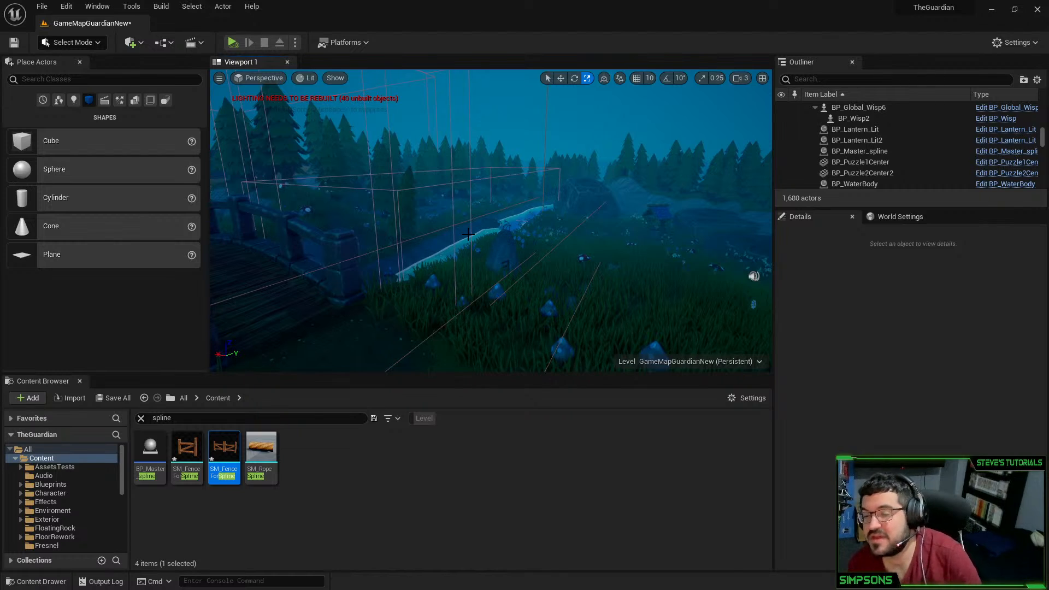
{"action": "mouse_move", "coordinate": [428, 193]}
{"action": "right_mouse_down"}
{"action": "mouse_move", "coordinate": [413, 199]}
{"action": "mouse_move", "coordinate": [437, 202]}
{"action": "right_mouse_up"}
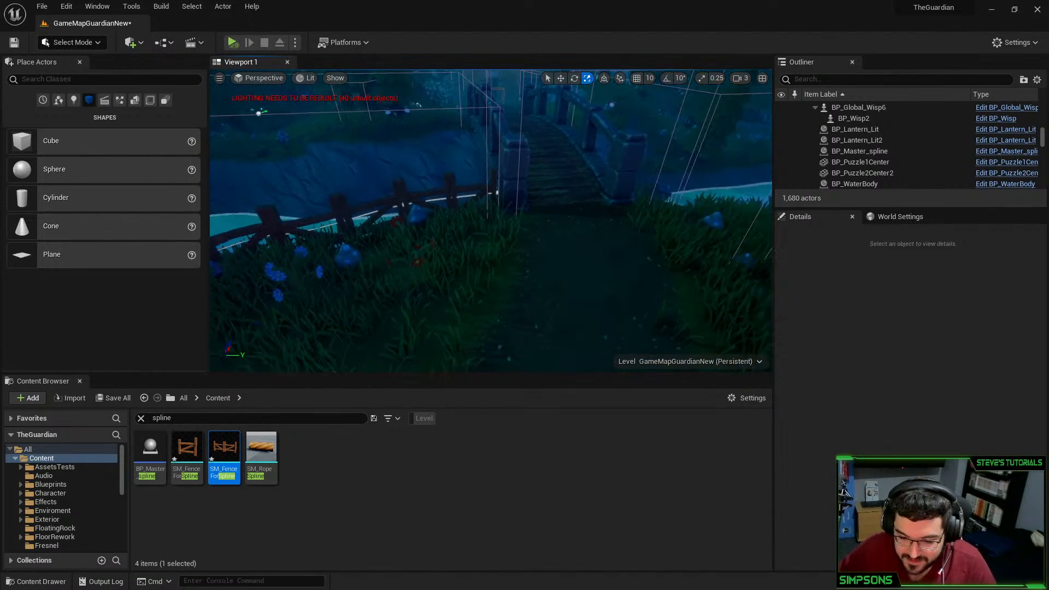
{"action": "left_click", "coordinate": [455, 196]}
{"action": "right_click_drag", "start_coordinate": [455, 196], "coordinate": [404, 234]}
{"action": "key", "text": "q"}
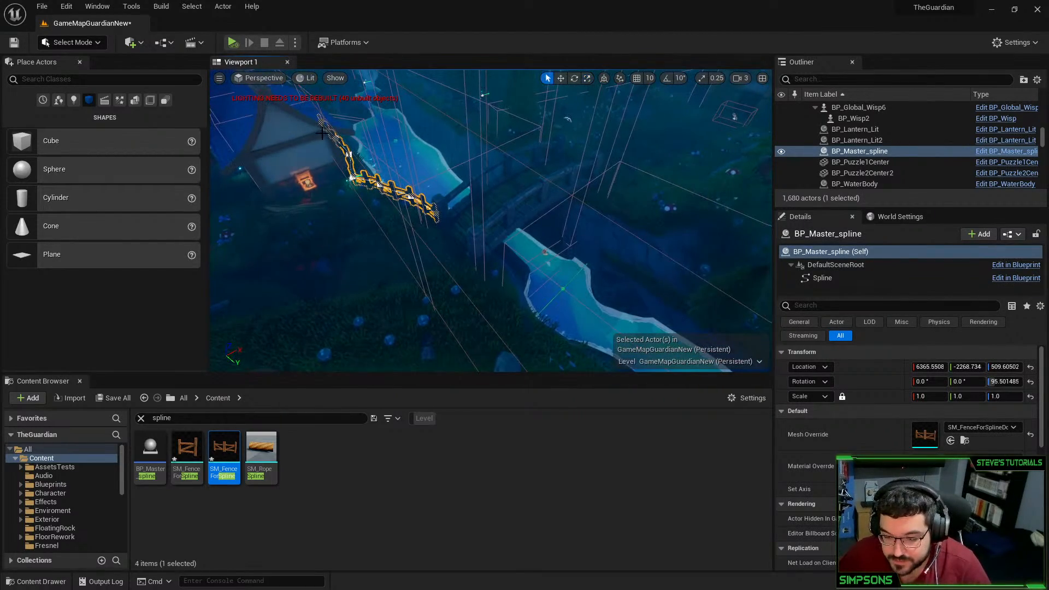
{"action": "key", "text": "w"}
{"action": "left_click_drag", "start_coordinate": [317, 132], "coordinate": [497, 285], "text": "alt"}
{"action": "right_click_drag", "start_coordinate": [496, 284], "coordinate": [516, 300]}
{"action": "key", "text": "f"}
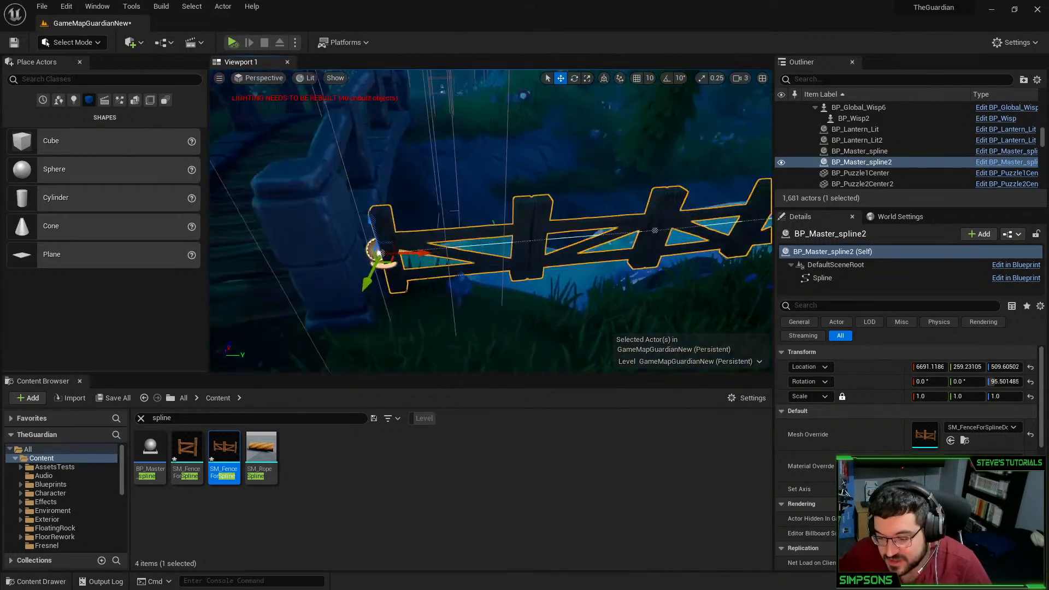
Reposition two spline points along the original fence in front of the house to even out its post spacing
{"action": "right_click_drag", "start_coordinate": [561, 239], "coordinate": [514, 250]}
{"action": "key", "text": "w"}
{"action": "key", "text": "s"}
{"action": "left_click", "coordinate": [482, 253]}
{"action": "key", "text": "s"}
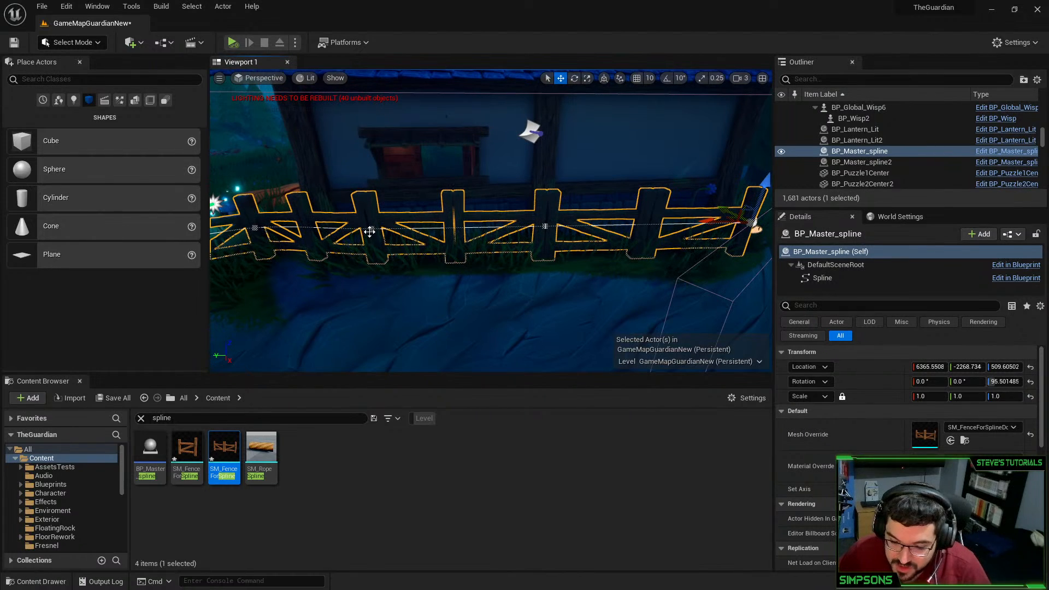
{"action": "left_click", "coordinate": [374, 231]}
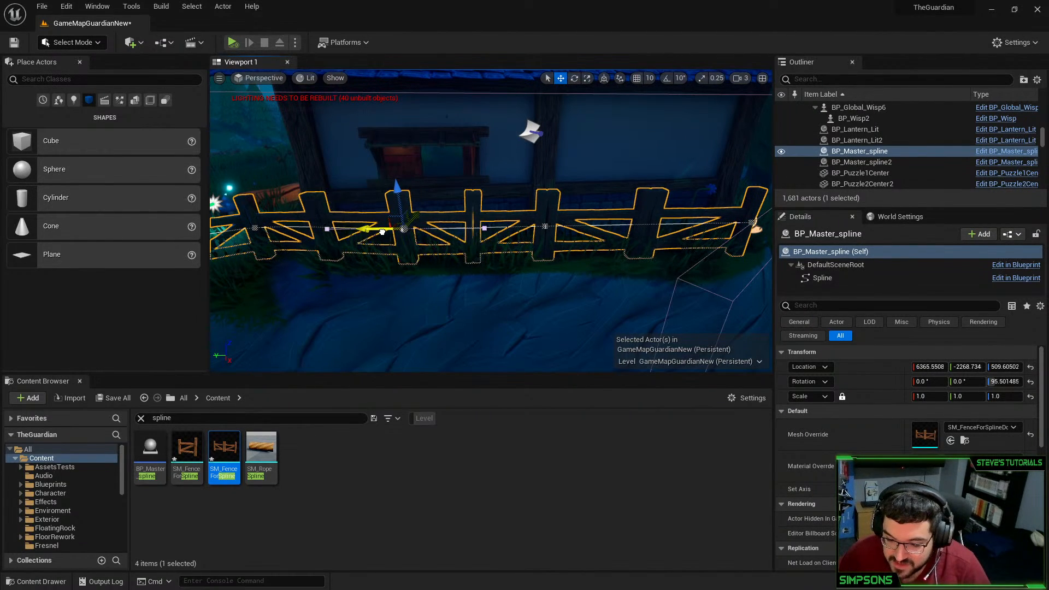
{"action": "left_click_drag", "start_coordinate": [529, 227], "coordinate": [563, 227]}
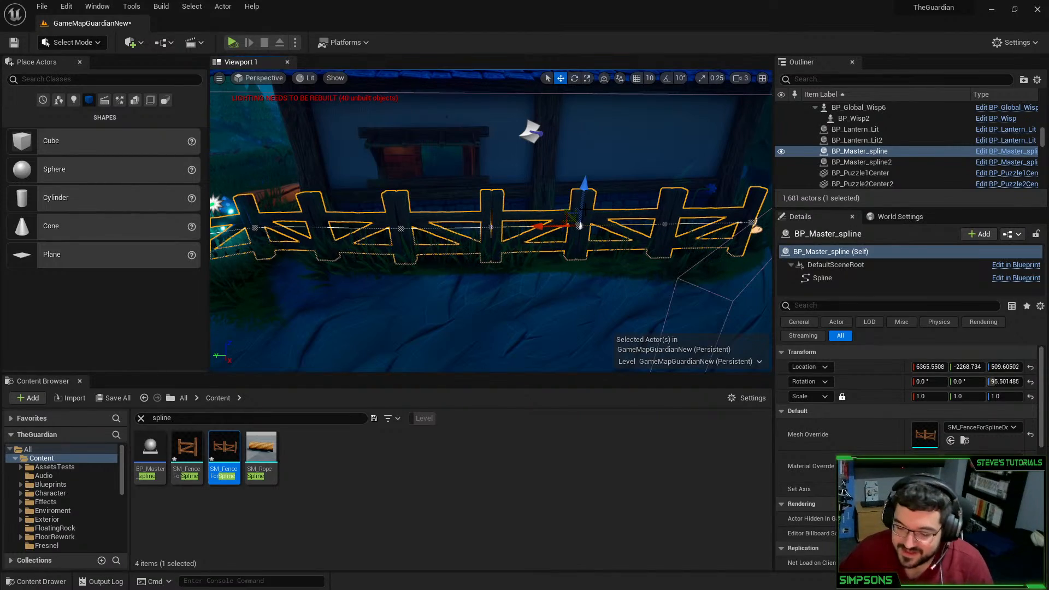
{"action": "key", "text": "Escape"}
Select the duplicated fence across the path and frame it in the viewport
{"action": "key", "text": "w"}
{"action": "right_click_drag", "start_coordinate": [586, 209], "coordinate": [413, 190]}
{"action": "left_click", "coordinate": [412, 191]}
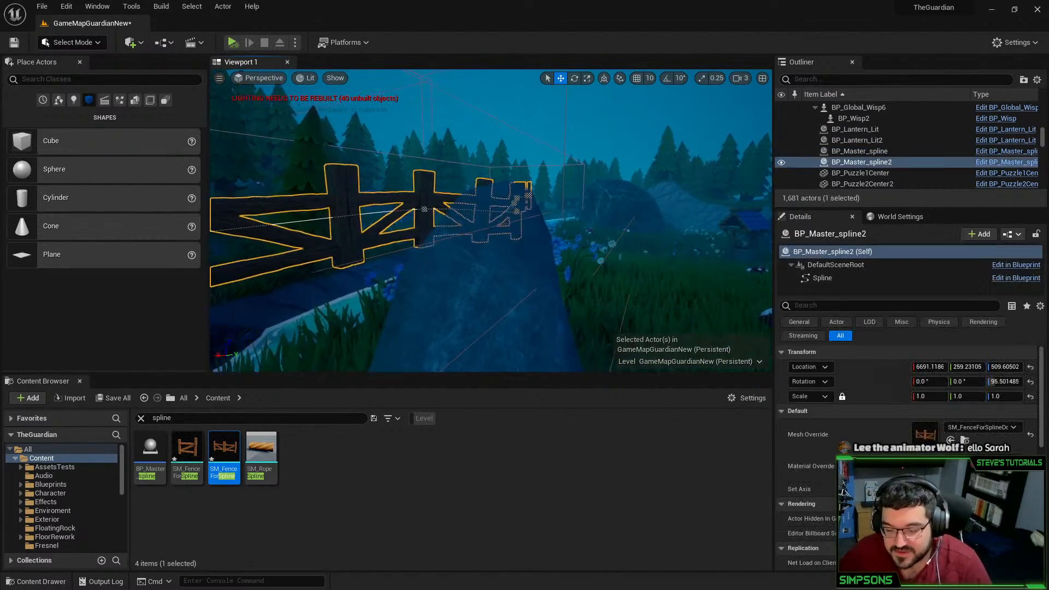
{"action": "key", "text": "f"}
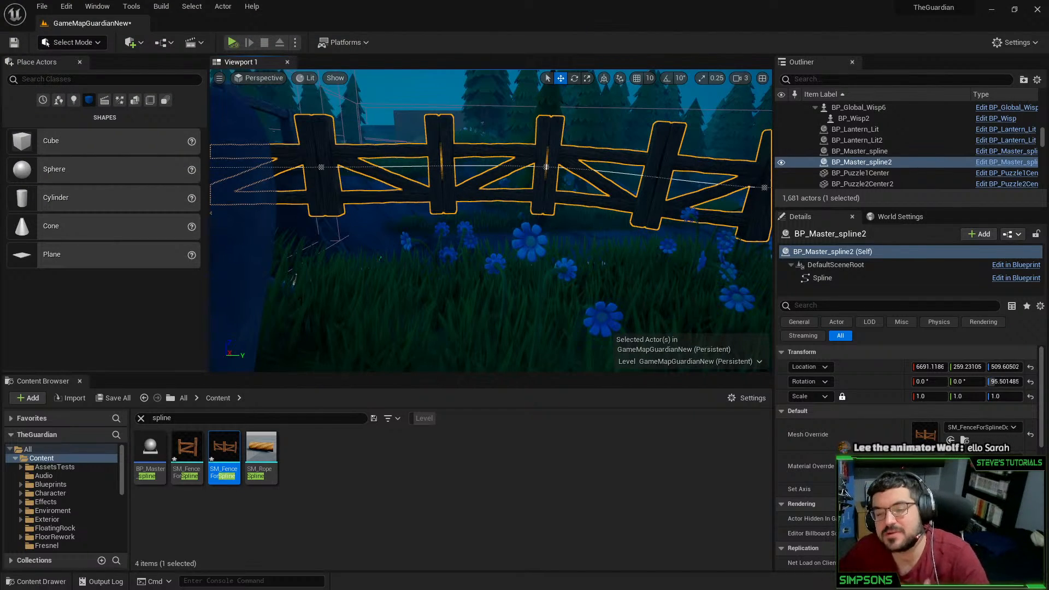
Switch to Discord and view the husky puppy photos in the pets-and-cute-animals channel
{"action": "left_click_drag", "start_coordinate": [257, 589], "coordinate": [371, 0]}
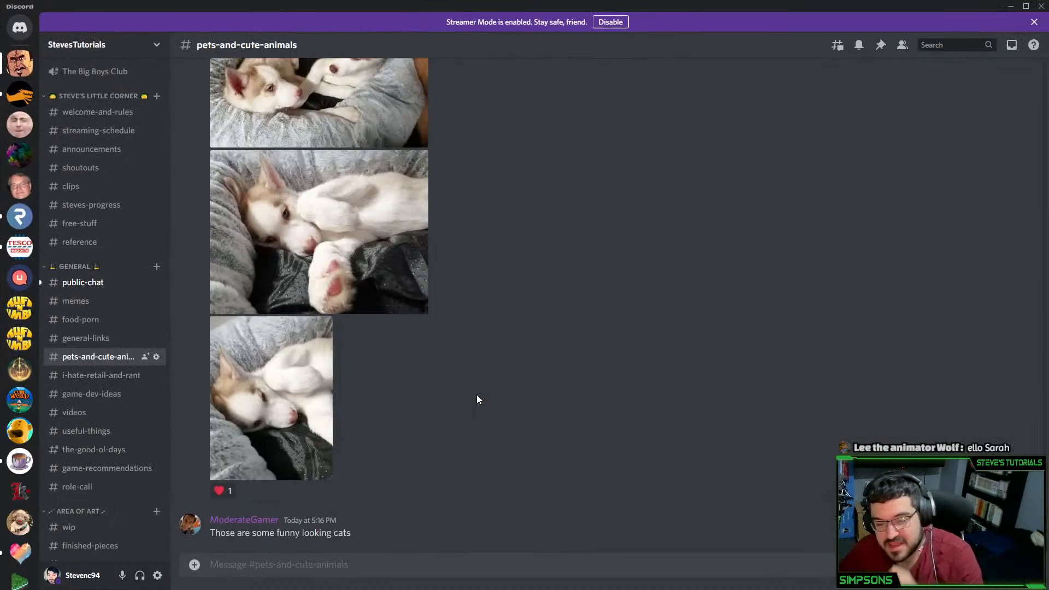
{"action": "scroll", "coordinate": [414, 365], "scroll_direction": "up", "scroll_amount": 2}
{"action": "scroll", "coordinate": [396, 342], "scroll_direction": "up", "scroll_amount": 3}
{"action": "left_click", "coordinate": [395, 342]}
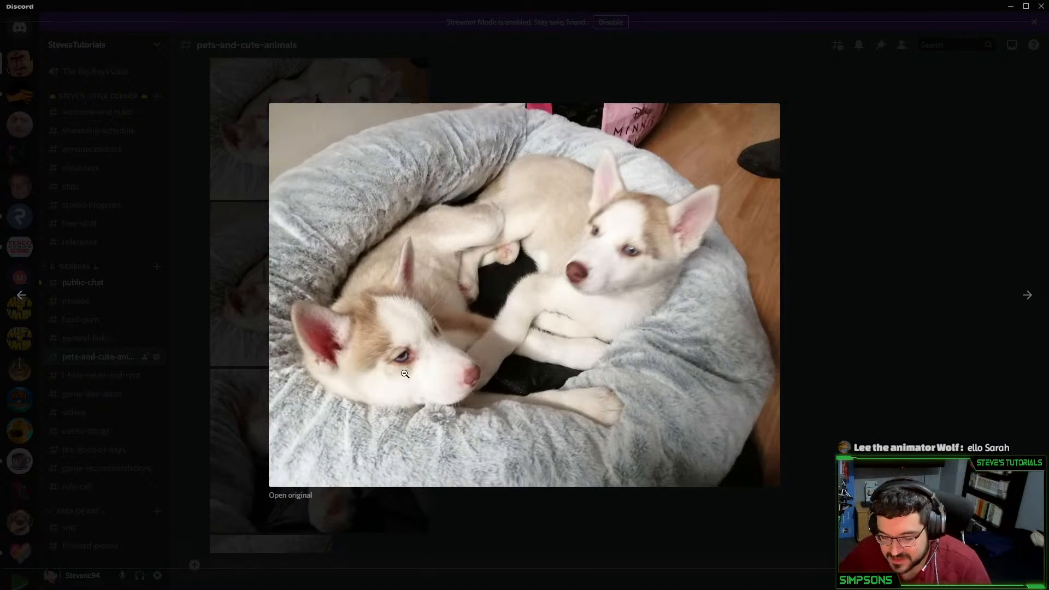
{"action": "left_click", "coordinate": [212, 256]}
{"action": "left_click", "coordinate": [386, 318]}
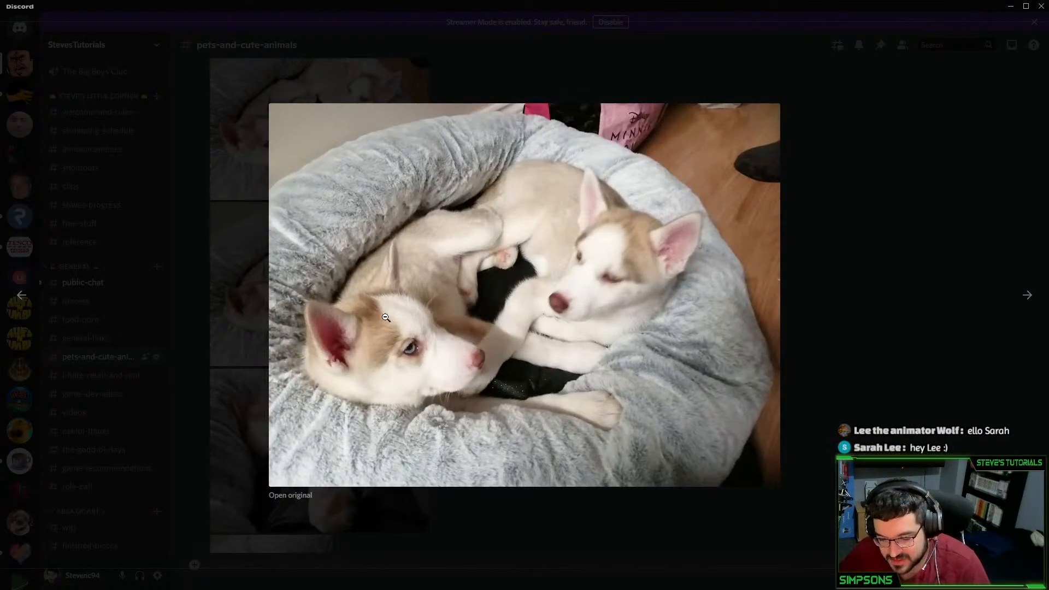
{"action": "left_click", "coordinate": [921, 337]}
{"action": "scroll", "coordinate": [572, 300], "scroll_direction": "down", "scroll_amount": 1}
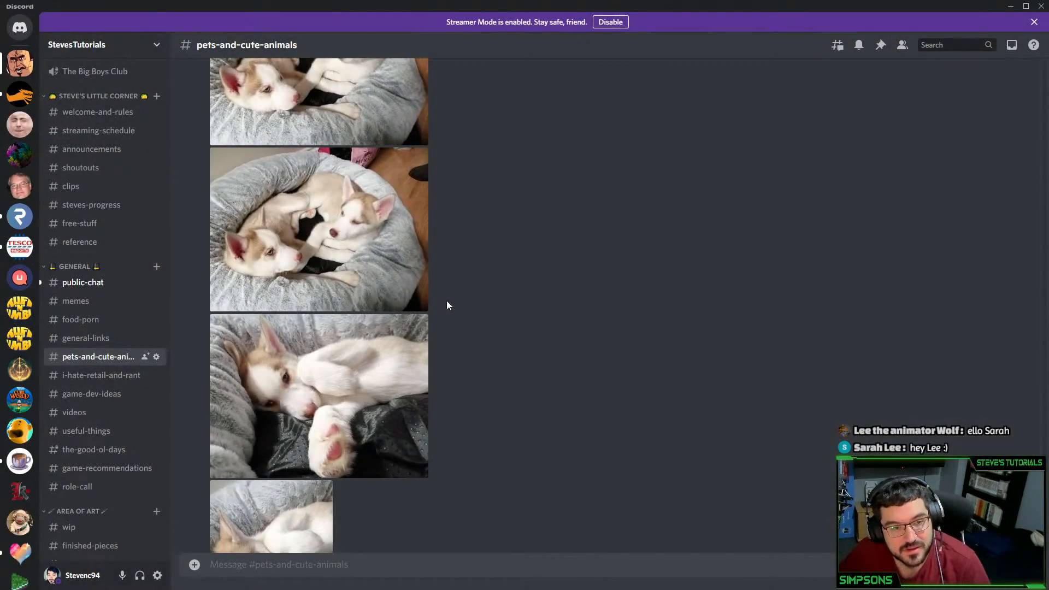
{"action": "left_click", "coordinate": [354, 374]}
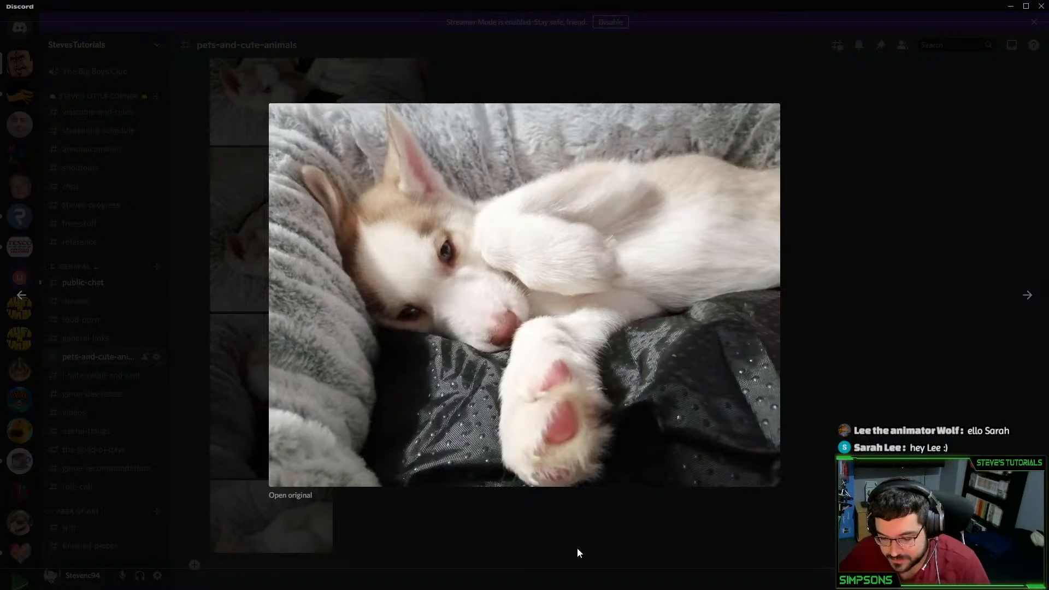
{"action": "left_click", "coordinate": [705, 446]}
{"action": "scroll", "coordinate": [331, 363], "scroll_direction": "down", "scroll_amount": 3}
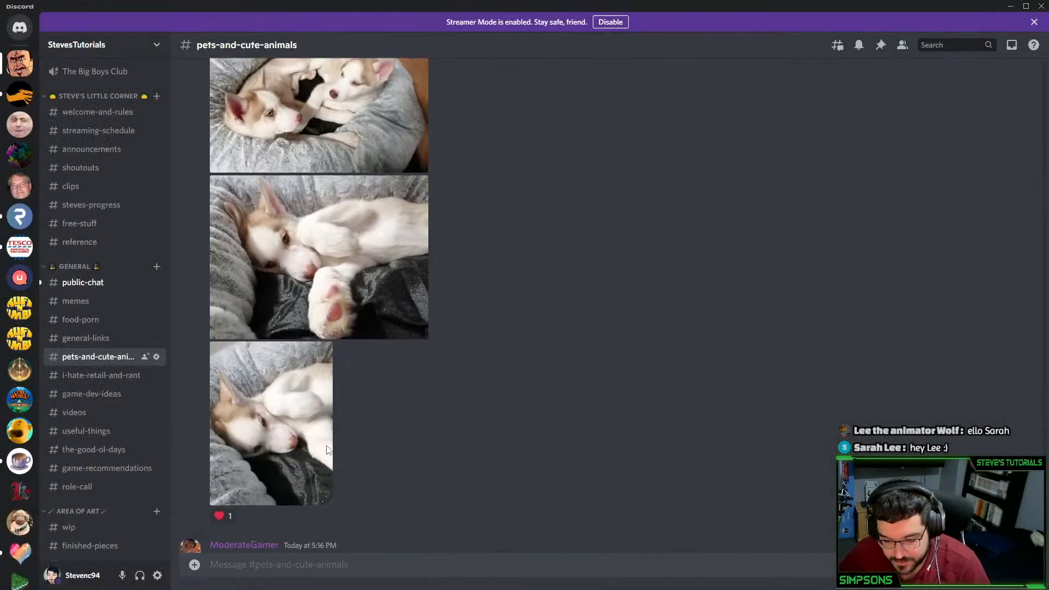
{"action": "left_click", "coordinate": [322, 367]}
{"action": "left_click", "coordinate": [817, 305]}
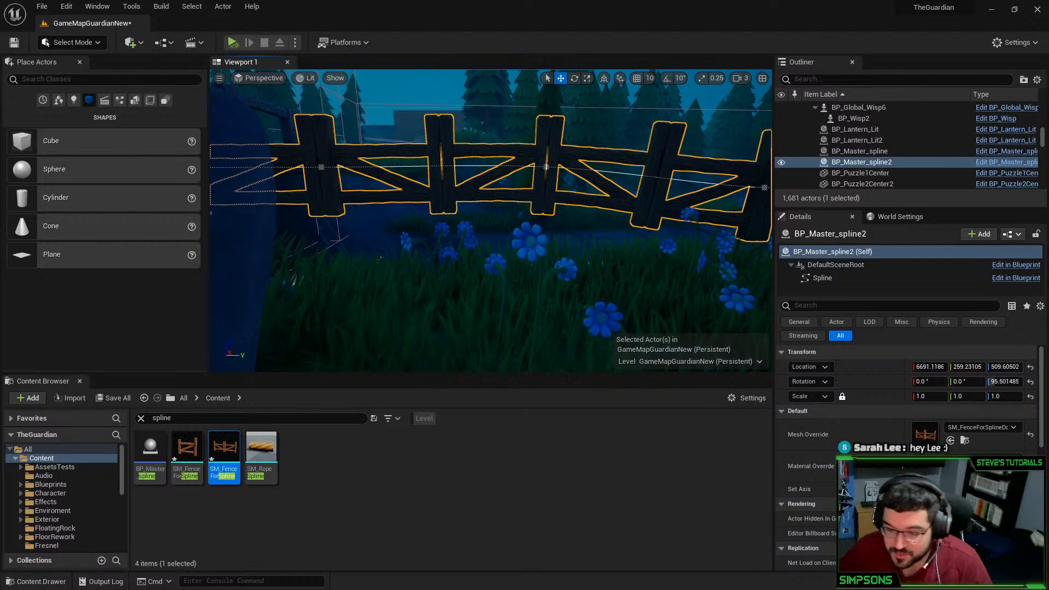
Return to Unreal Editor and delete the outermost spline points at the far end of the duplicated fence
{"action": "key", "text": "d"}
{"action": "right_click_drag", "start_coordinate": [456, 286], "coordinate": [492, 283]}
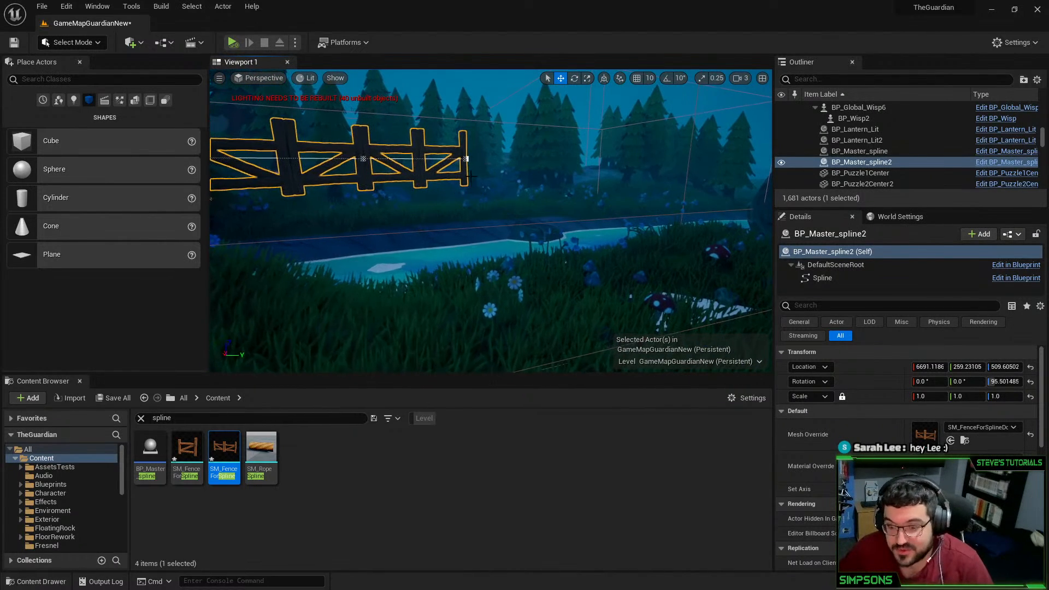
{"action": "left_click", "coordinate": [466, 159]}
{"action": "key", "text": "a"}
{"action": "right_click_drag", "start_coordinate": [466, 159], "coordinate": [448, 159]}
{"action": "key", "text": "Delete"}
{"action": "left_click", "coordinate": [442, 155]}
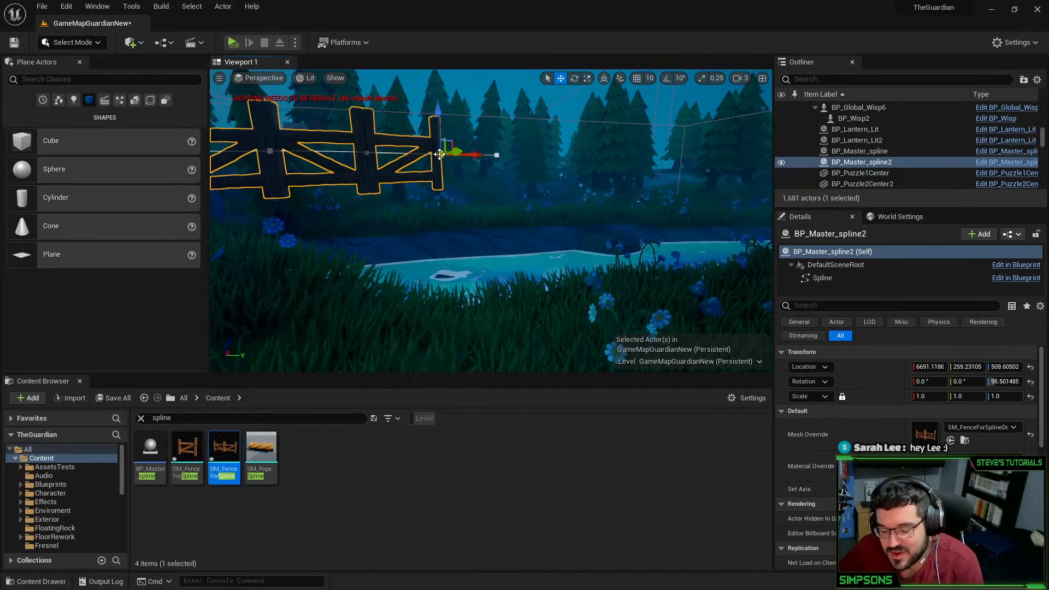
{"action": "key", "text": "Delete"}
{"action": "key", "text": "Delete"}
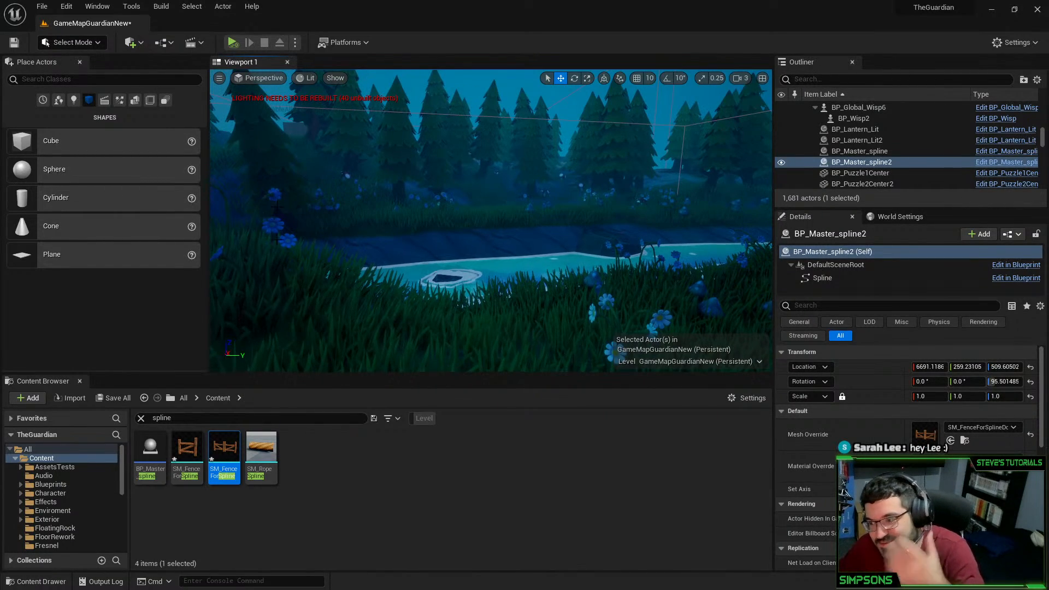
Delete more spline points to leave a short section by the bridge, and pull its free end point closer to the pillar
{"action": "right_click_drag", "start_coordinate": [278, 121], "coordinate": [230, 118]}
{"action": "key", "text": "a"}
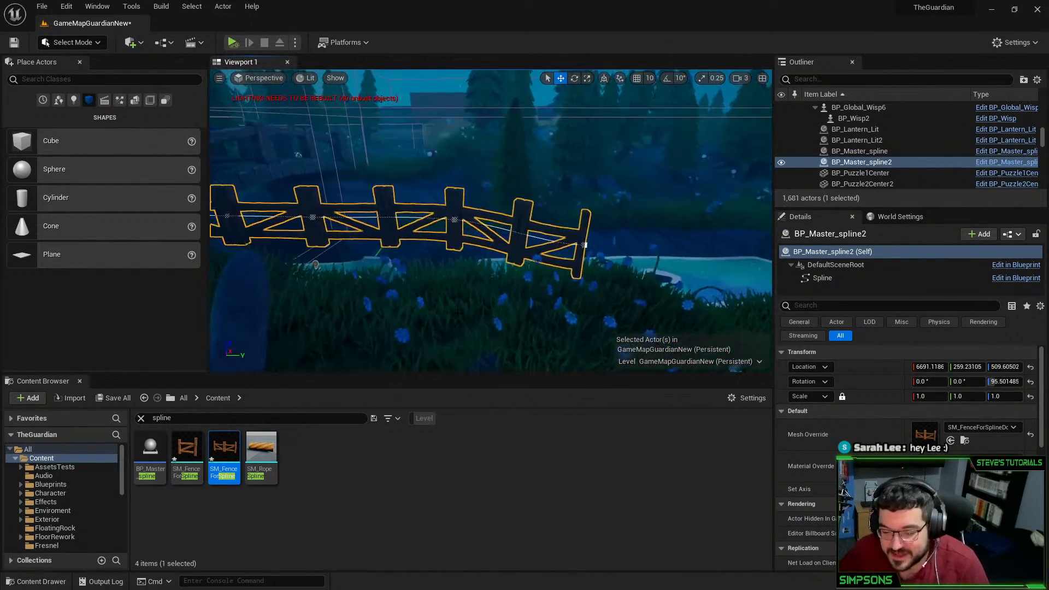
{"action": "key", "text": "Delete"}
{"action": "left_click", "coordinate": [458, 220]}
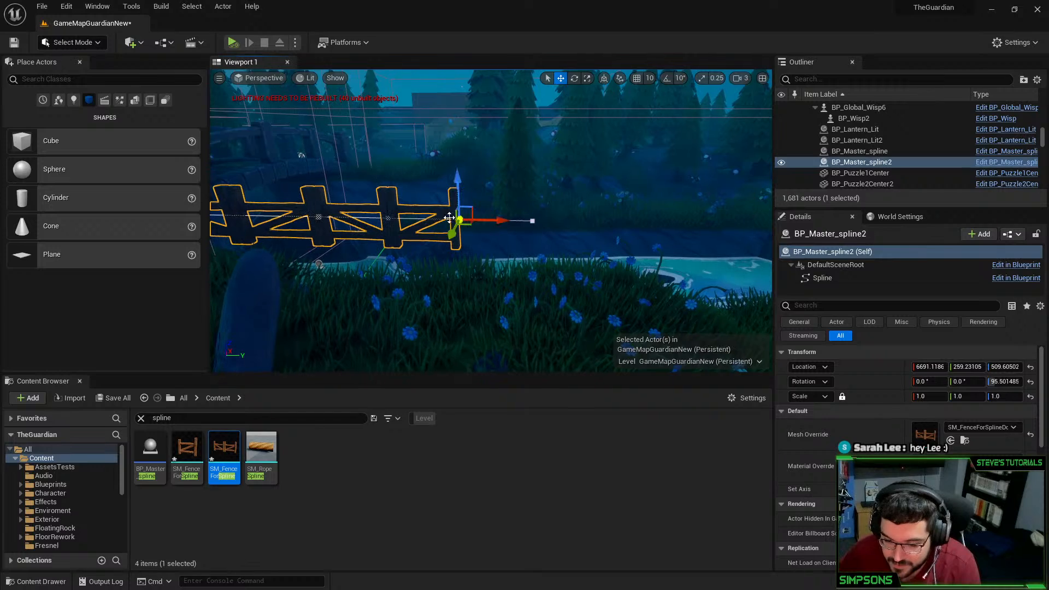
{"action": "key", "text": "Delete"}
{"action": "key", "text": "a"}
{"action": "right_click_drag", "start_coordinate": [458, 219], "coordinate": [439, 214]}
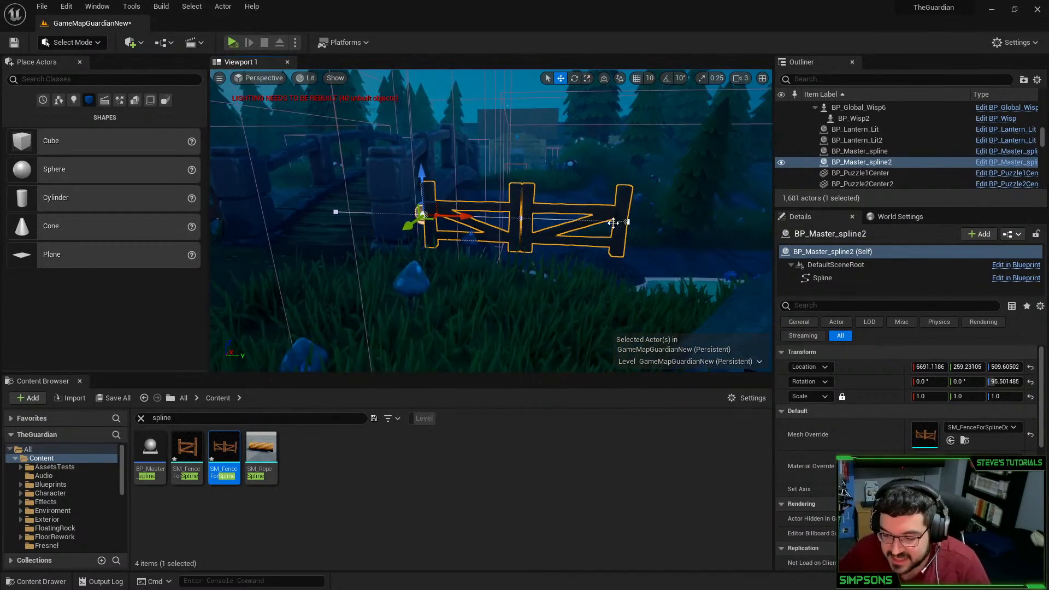
{"action": "left_click_drag", "start_coordinate": [651, 224], "coordinate": [613, 221]}
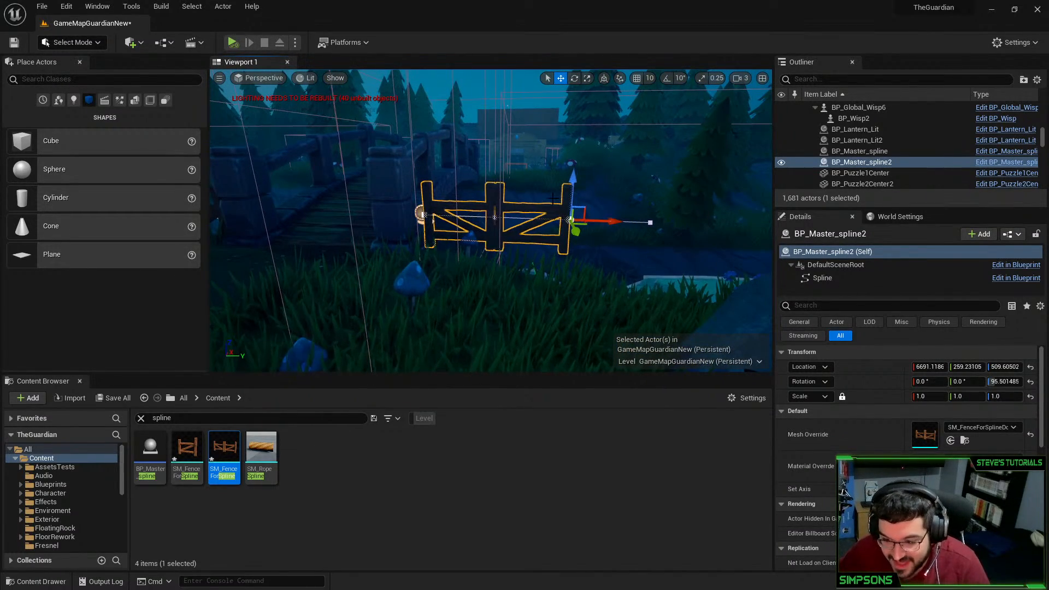
Lower the duplicated fence to about Z 497.15 and shift it against the bridge pillar at about X 6659.5, Y 256.2
{"action": "key", "text": "w"}
{"action": "mouse_move", "coordinate": [553, 198]}
{"action": "right_mouse_down"}
{"action": "mouse_move", "coordinate": [563, 210]}
{"action": "mouse_move", "coordinate": [553, 219]}
{"action": "mouse_move", "coordinate": [550, 203]}
{"action": "right_mouse_up"}
{"action": "key", "text": "w"}
{"action": "key", "text": "s"}
{"action": "left_click", "coordinate": [372, 190]}
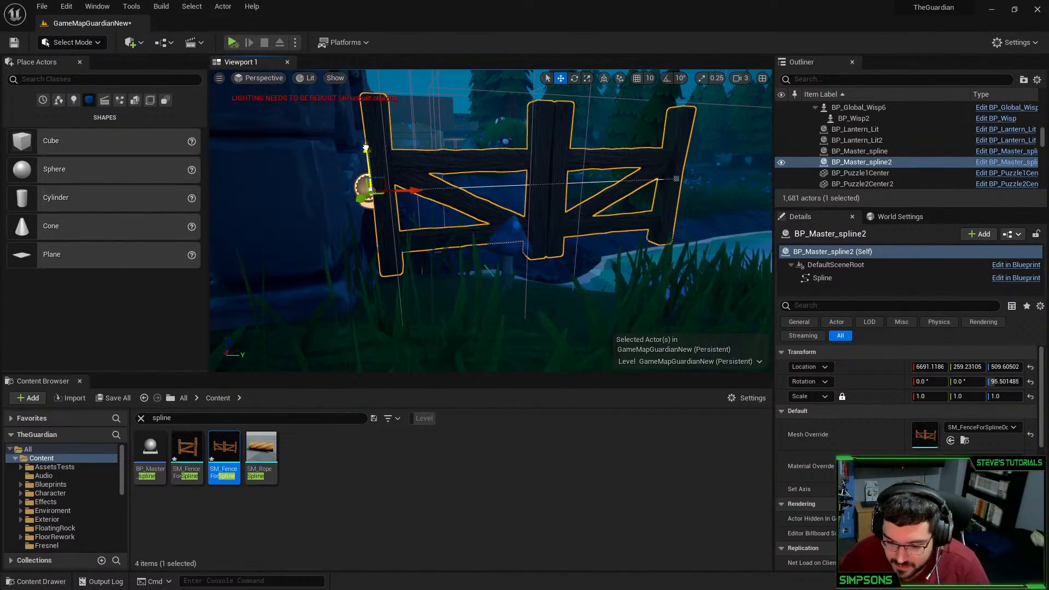
{"action": "left_click_drag", "start_coordinate": [366, 148], "coordinate": [365, 161]}
{"action": "key", "text": "w"}
{"action": "right_click_drag", "start_coordinate": [356, 165], "coordinate": [355, 187]}
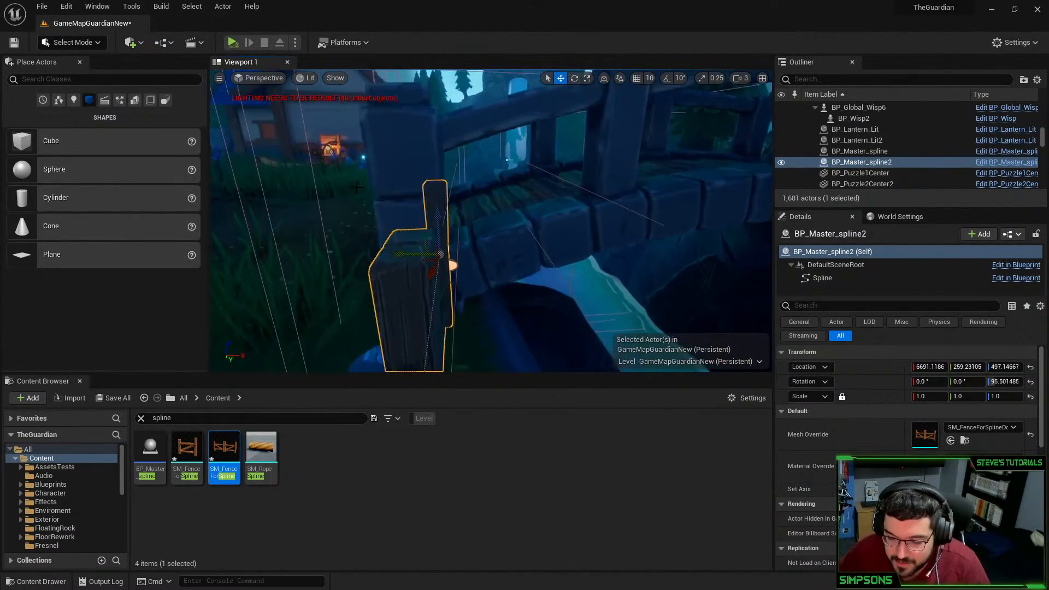
{"action": "right_click_drag", "start_coordinate": [292, 318], "coordinate": [300, 334]}
{"action": "key", "text": "a"}
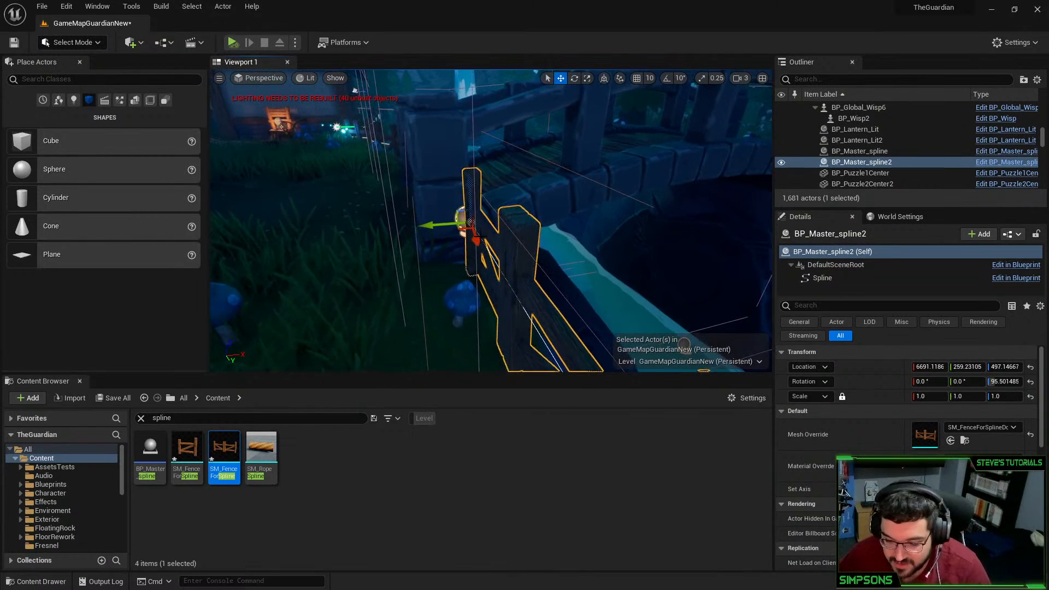
{"action": "left_click_drag", "start_coordinate": [470, 231], "coordinate": [449, 238]}
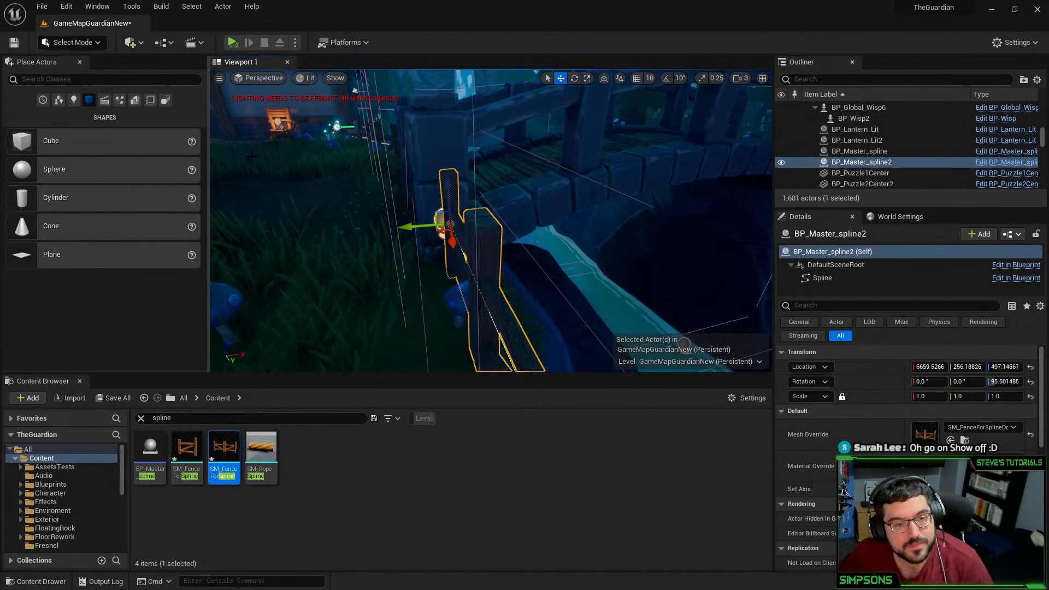
Erase the blue mushroom foliage growing through the duplicated fence, and return to Select Mode
{"action": "right_click_drag", "start_coordinate": [349, 246], "coordinate": [399, 251]}
{"action": "key", "text": "a"}
{"action": "right_click_drag", "start_coordinate": [317, 160], "coordinate": [318, 160]}
{"action": "key", "text": "a"}
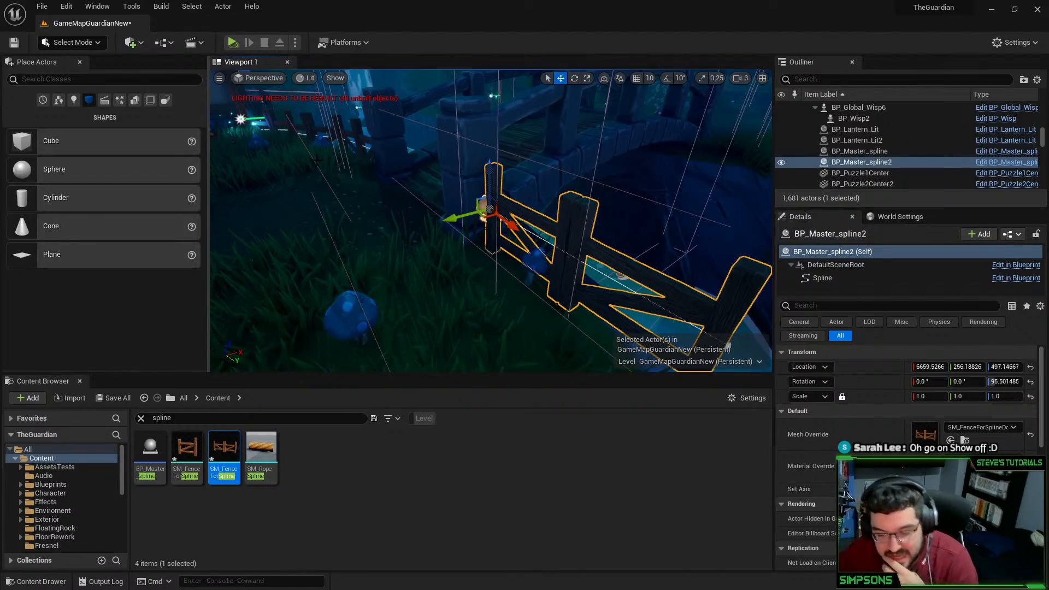
{"action": "key", "text": "f"}
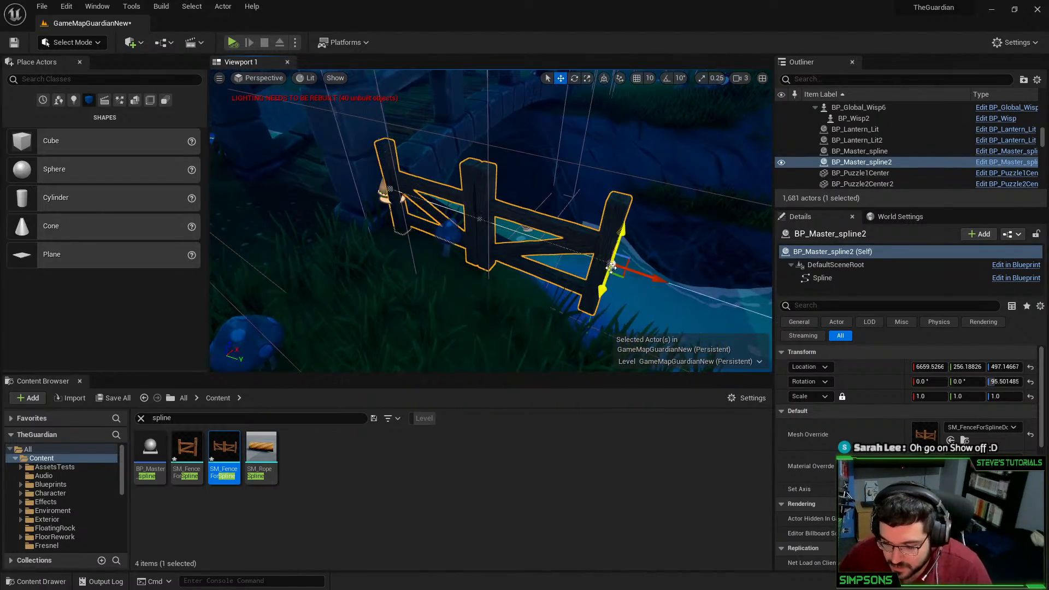
{"action": "left_click", "coordinate": [450, 232]}
{"action": "left_click", "coordinate": [57, 44]}
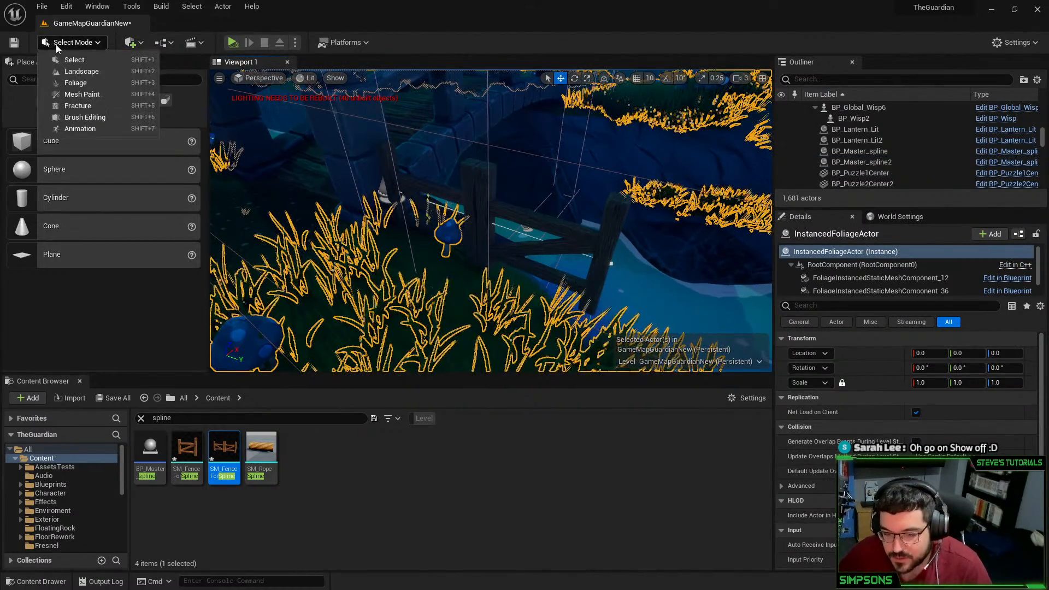
{"action": "left_click", "coordinate": [87, 86]}
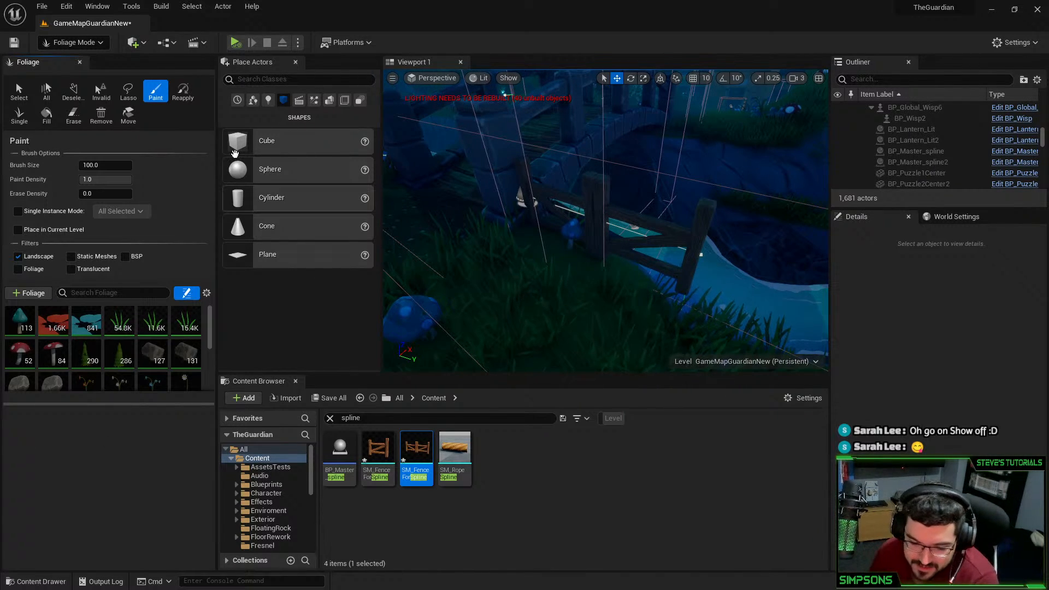
{"action": "left_click", "coordinate": [20, 320]}
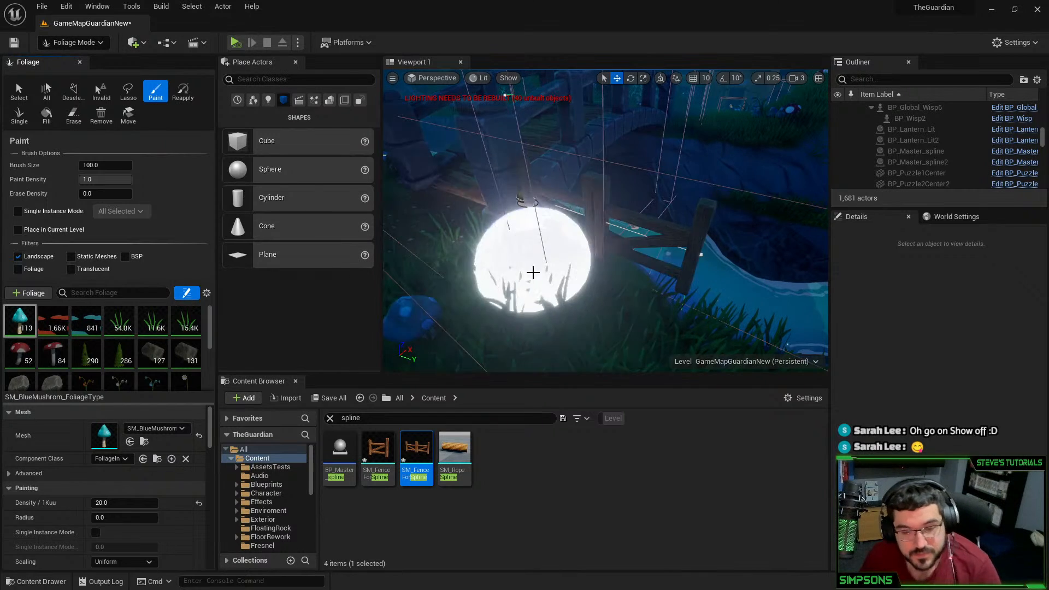
{"action": "left_click", "coordinate": [513, 333], "text": "shift"}
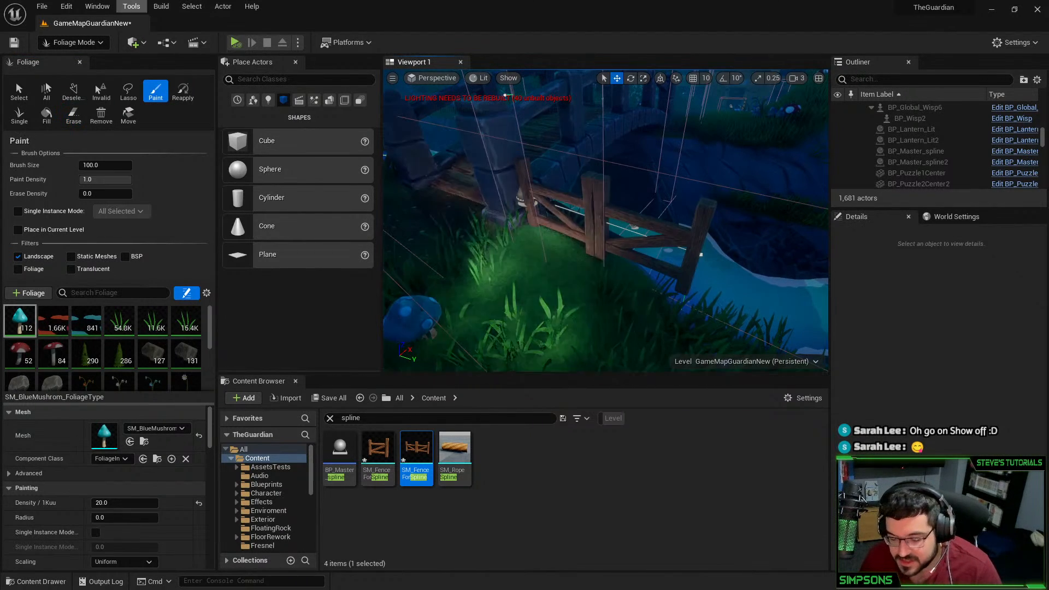
{"action": "left_click", "coordinate": [71, 42]}
{"action": "left_click", "coordinate": [66, 63]}
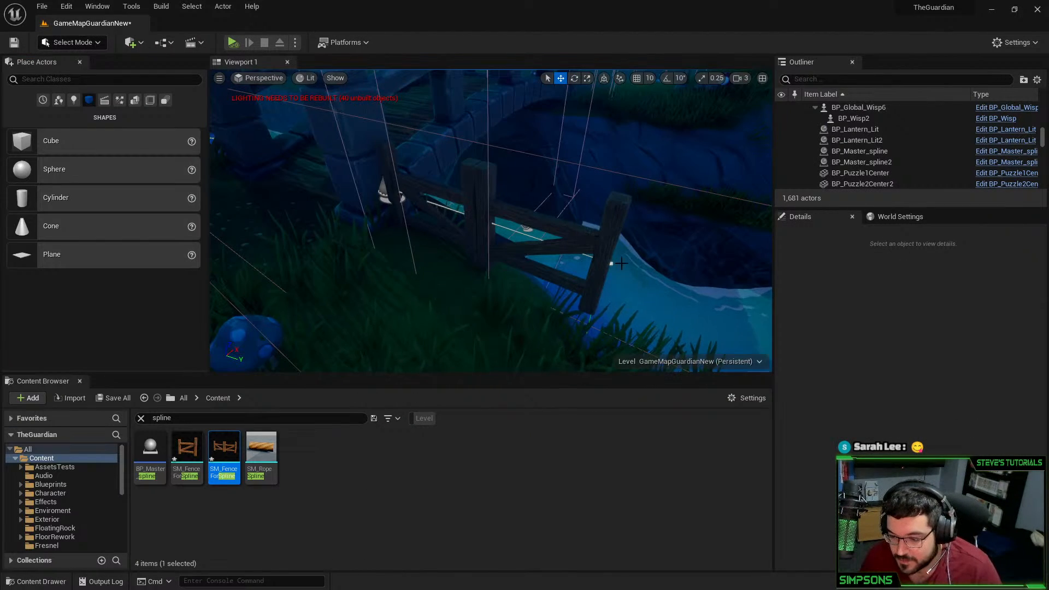
Move the duplicated fence's free end spline point along the riverbank and lower it to follow the ground
{"action": "left_click", "coordinate": [589, 273]}
{"action": "left_click", "coordinate": [613, 264]}
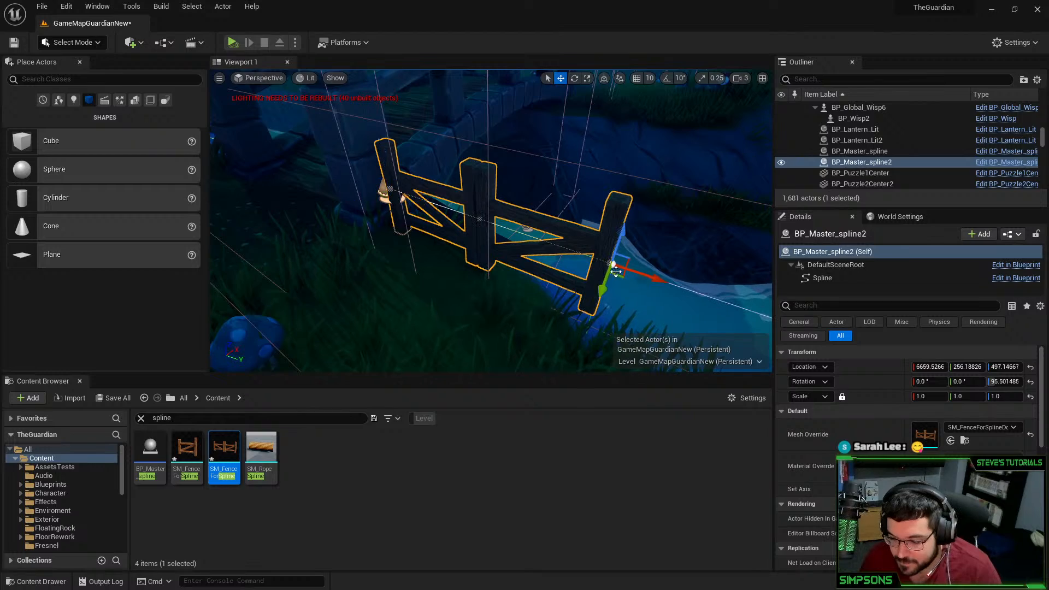
{"action": "left_click_drag", "start_coordinate": [617, 275], "coordinate": [565, 300]}
{"action": "right_click_drag", "start_coordinate": [566, 299], "coordinate": [265, 205]}
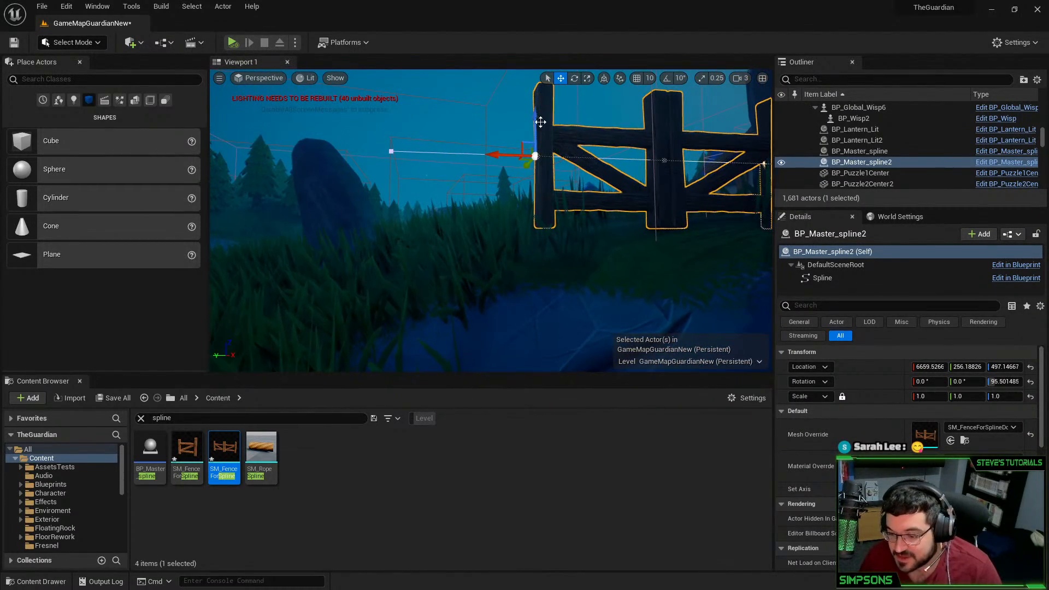
{"action": "left_click_drag", "start_coordinate": [538, 120], "coordinate": [536, 139]}
{"action": "right_click_drag", "start_coordinate": [535, 139], "coordinate": [544, 148]}
Extend the duplicated fence with more sections curving along the grassy riverbank
{"action": "key", "text": "e"}
{"action": "right_click_drag", "start_coordinate": [753, 186], "coordinate": [505, 180]}
{"action": "key", "text": "w"}
{"action": "left_click_drag", "start_coordinate": [464, 237], "coordinate": [464, 235]}
{"action": "right_click_drag", "start_coordinate": [464, 235], "coordinate": [454, 203]}
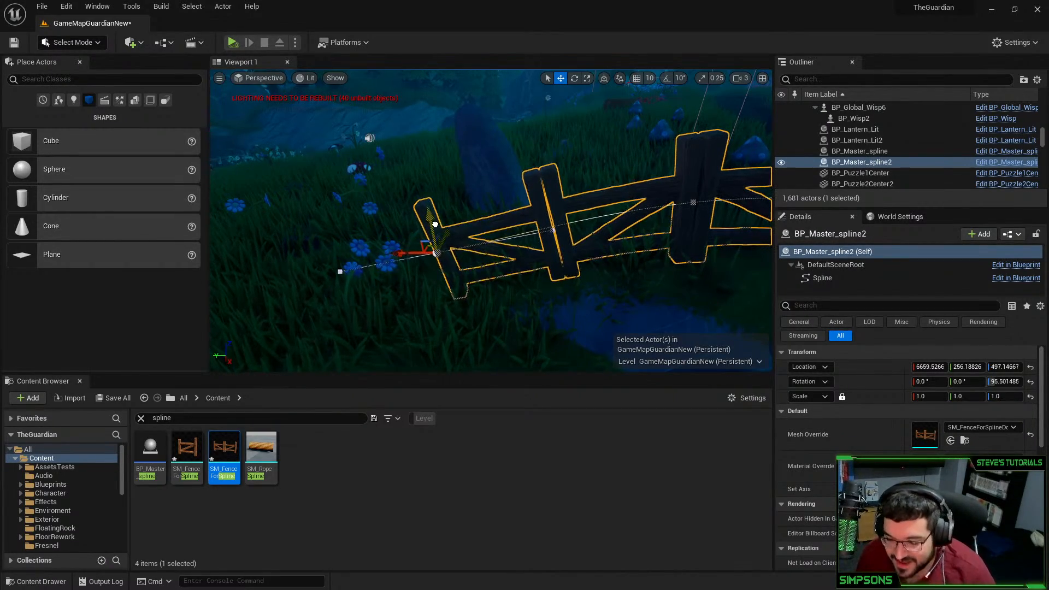
{"action": "right_click_drag", "start_coordinate": [443, 223], "coordinate": [509, 265]}
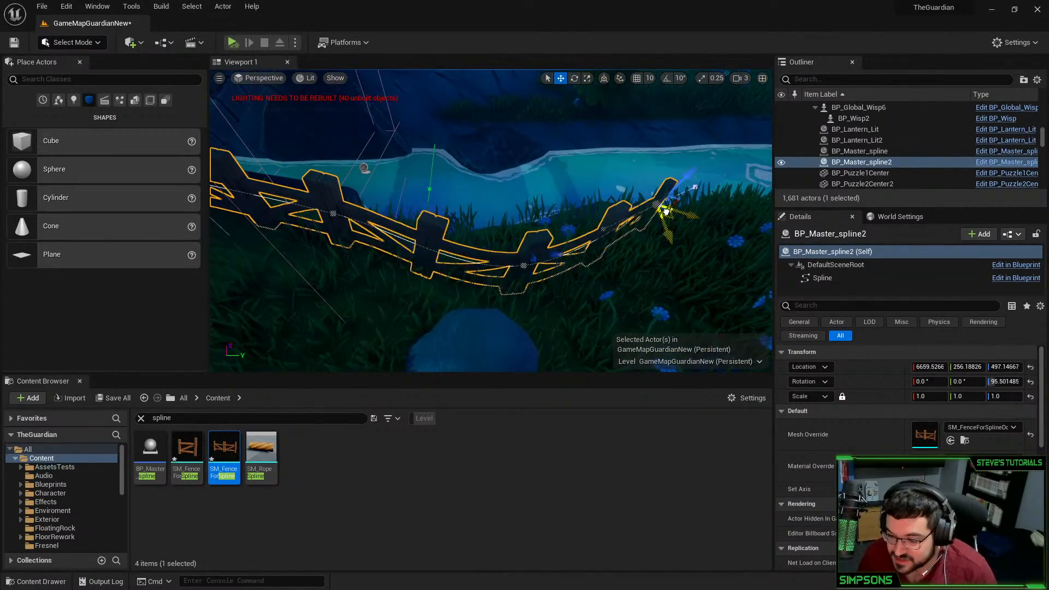
{"action": "right_click_drag", "start_coordinate": [645, 218], "coordinate": [503, 175]}
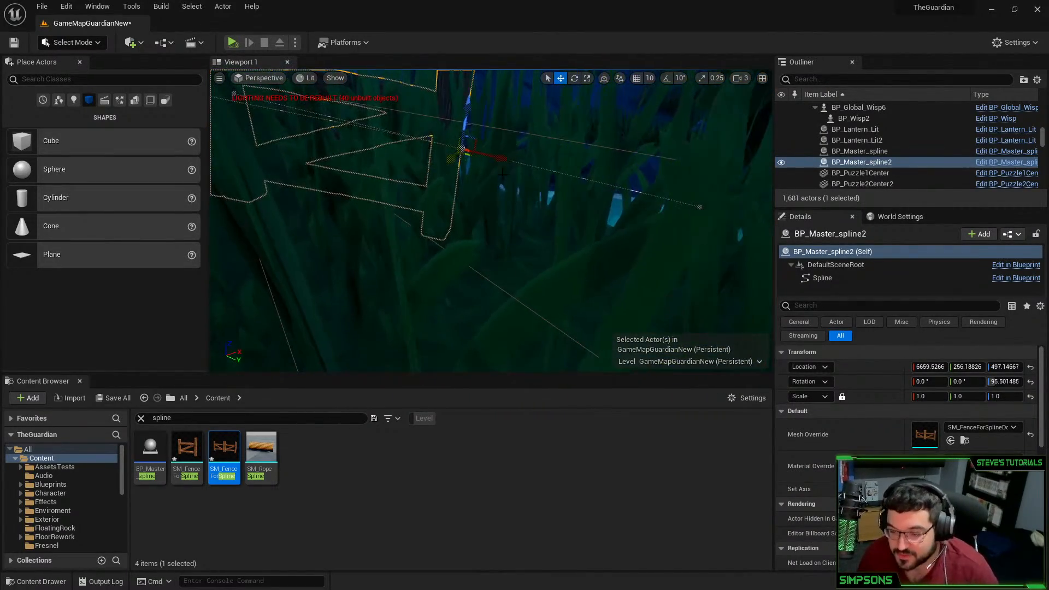
Adjust the height of the fence's new end point to the terrain and continue the fence along the river
{"action": "right_click_drag", "start_coordinate": [412, 128], "coordinate": [415, 82]}
{"action": "left_click_drag", "start_coordinate": [466, 289], "coordinate": [469, 235]}
{"action": "right_click_drag", "start_coordinate": [469, 235], "coordinate": [410, 243]}
{"action": "right_click_drag", "start_coordinate": [470, 267], "coordinate": [469, 221]}
{"action": "left_click_drag", "start_coordinate": [461, 137], "coordinate": [458, 108]}
{"action": "right_click_drag", "start_coordinate": [458, 108], "coordinate": [463, 218]}
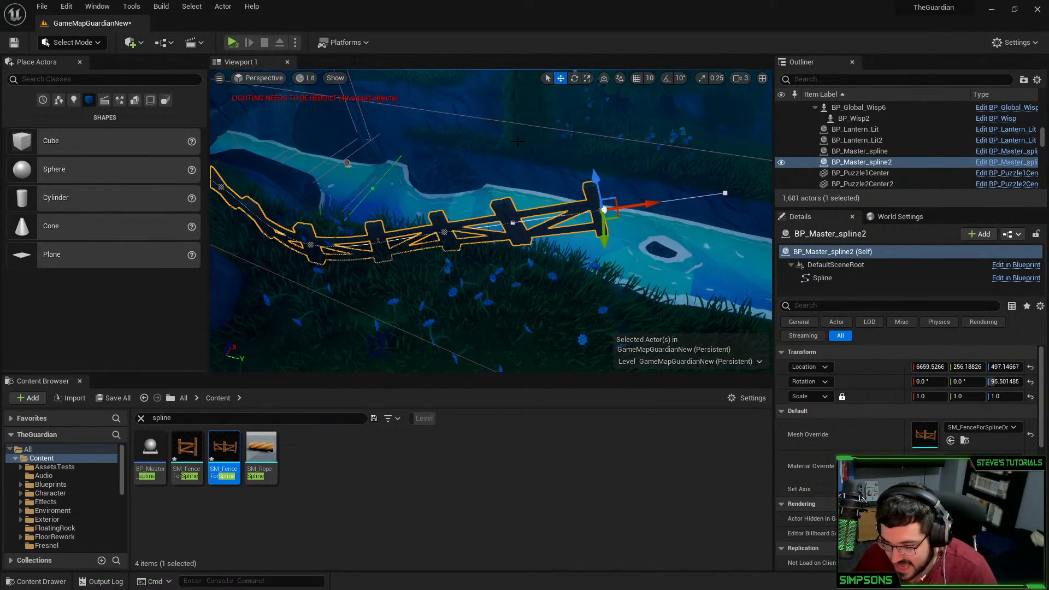
Bend another fence section along the water's edge and fine-tune its end point position
{"action": "right_click_drag", "start_coordinate": [614, 256], "coordinate": [581, 246]}
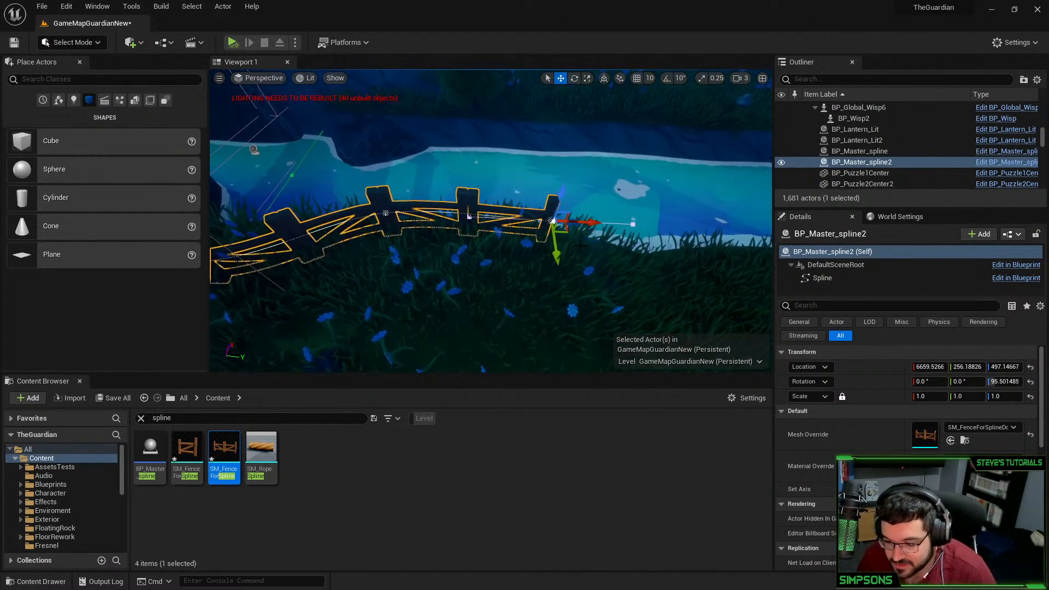
{"action": "left_click_drag", "start_coordinate": [566, 235], "coordinate": [526, 235]}
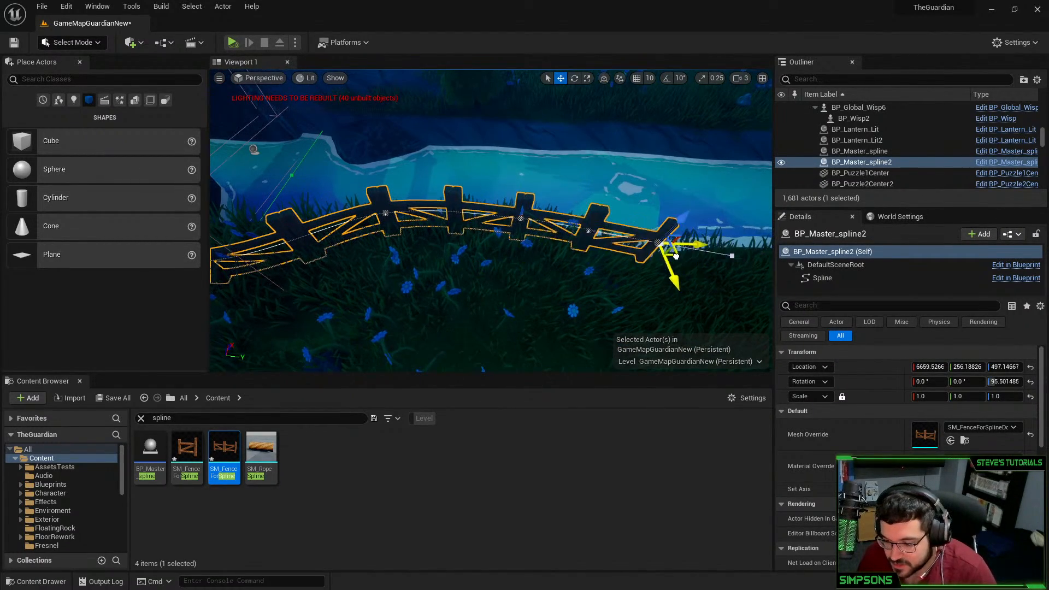
{"action": "left_click_drag", "start_coordinate": [676, 256], "coordinate": [674, 258]}
{"action": "mouse_move", "coordinate": [675, 258]}
{"action": "right_mouse_down"}
{"action": "mouse_move", "coordinate": [637, 205]}
{"action": "mouse_move", "coordinate": [663, 246]}
{"action": "right_mouse_up"}
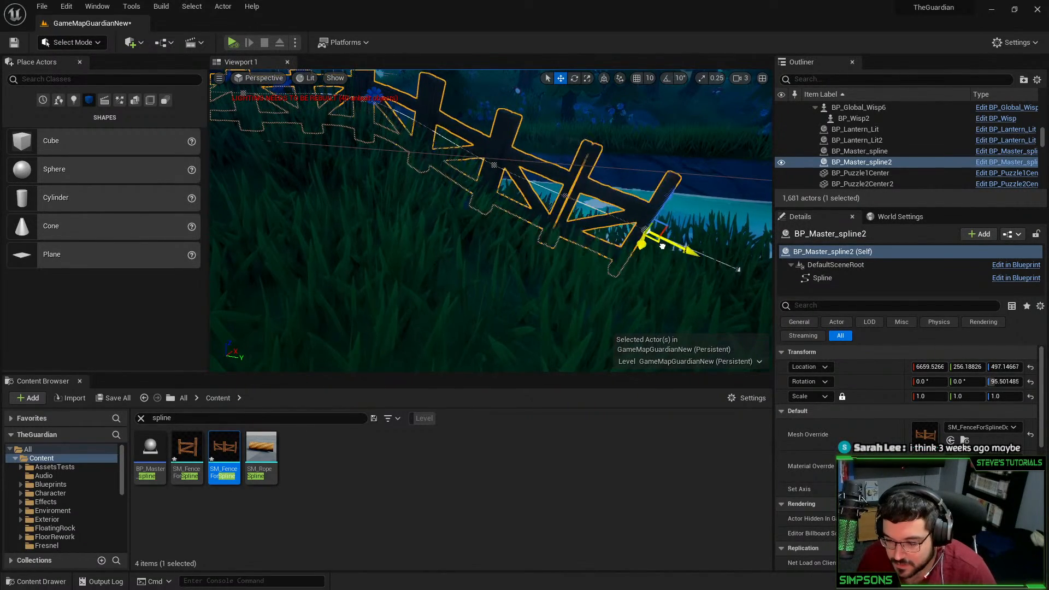
Lengthen the fence further down the bank and lower its last spline point into the grass
{"action": "left_click_drag", "start_coordinate": [662, 246], "coordinate": [689, 209]}
{"action": "mouse_move", "coordinate": [638, 203]}
{"action": "right_mouse_down"}
{"action": "mouse_move", "coordinate": [654, 216]}
{"action": "mouse_move", "coordinate": [640, 204]}
{"action": "right_mouse_up"}
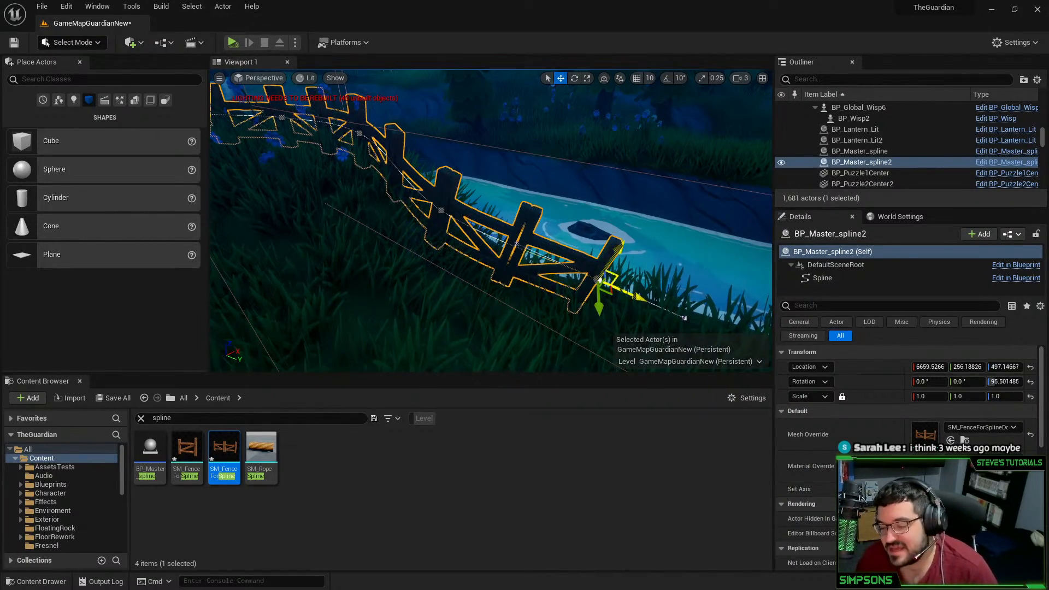
{"action": "right_click_drag", "start_coordinate": [615, 277], "coordinate": [509, 285]}
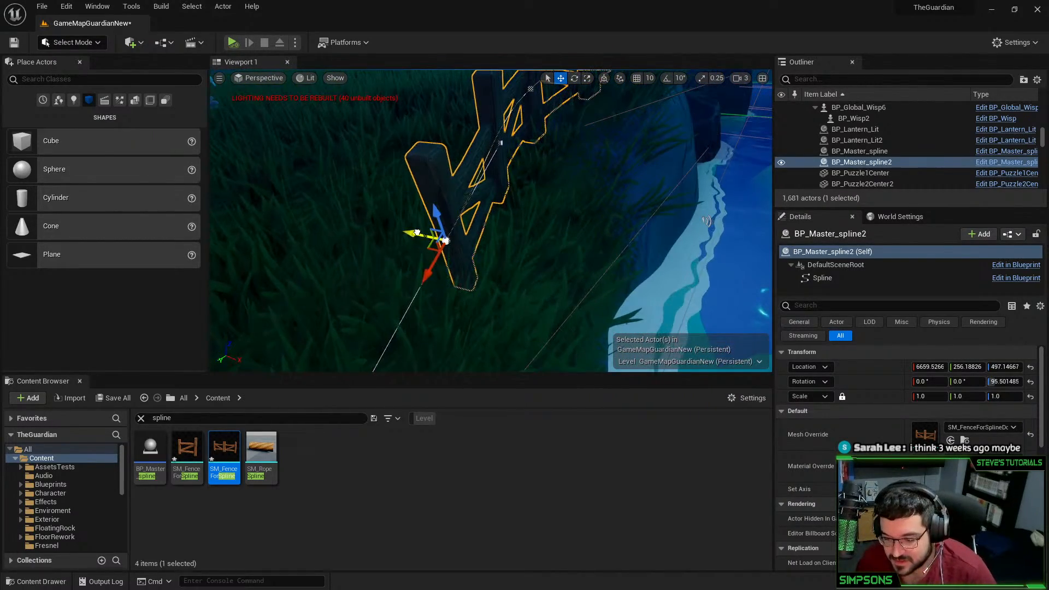
{"action": "right_click_drag", "start_coordinate": [418, 232], "coordinate": [420, 156]}
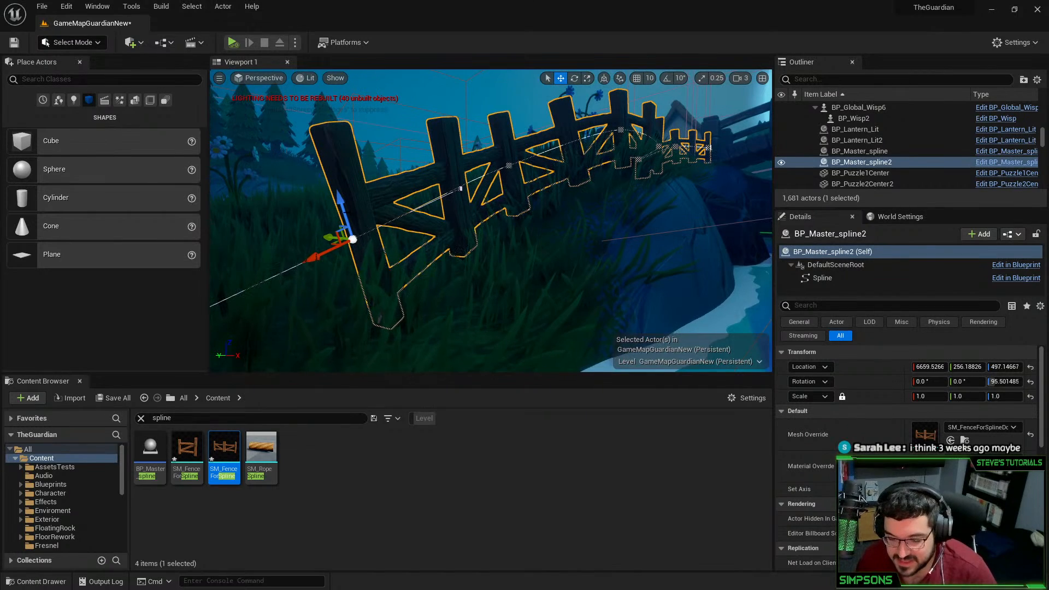
{"action": "left_click_drag", "start_coordinate": [341, 200], "coordinate": [344, 216]}
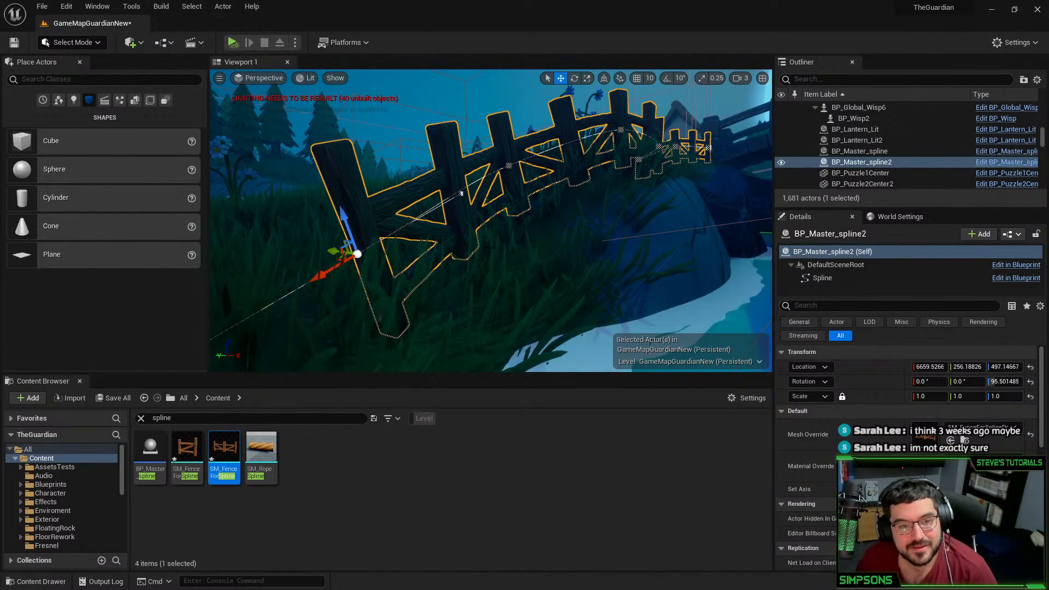
{"action": "right_click_drag", "start_coordinate": [465, 283], "coordinate": [494, 283]}
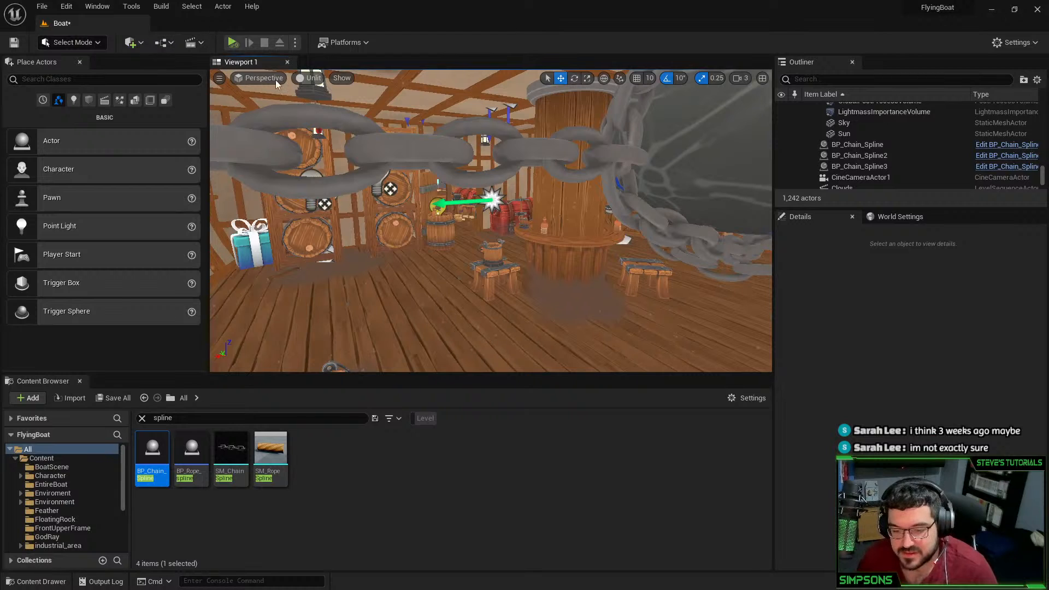
Set the FlyingBoat viewport to Lit shading and look around the chained object in the ship interior
{"action": "left_click", "coordinate": [307, 81]}
{"action": "left_click", "coordinate": [318, 105]}
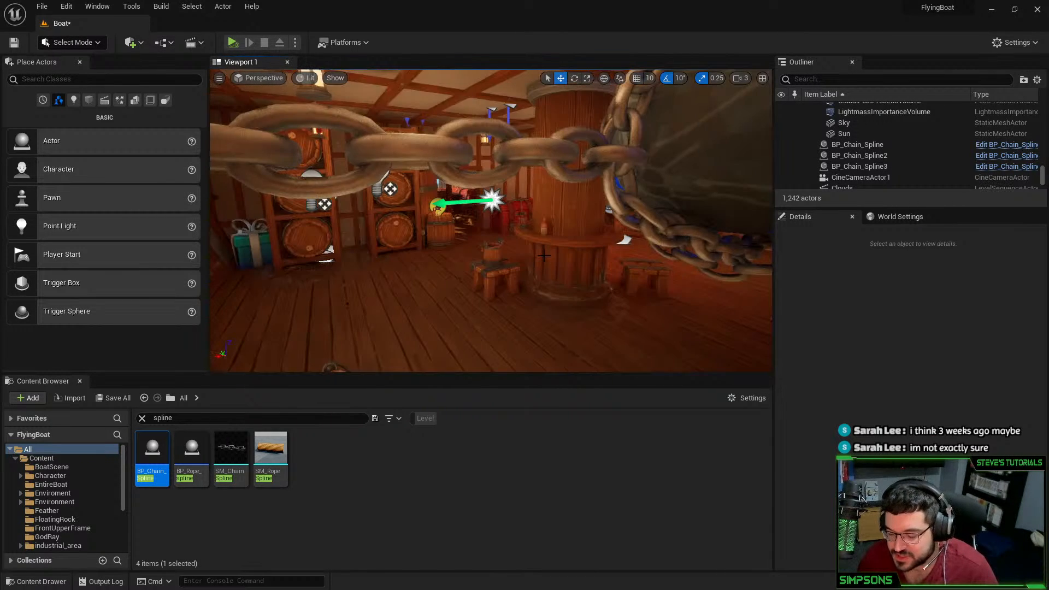
{"action": "key", "text": "a"}
{"action": "mouse_move", "coordinate": [535, 247]}
{"action": "right_mouse_down"}
{"action": "mouse_move", "coordinate": [762, 246]}
{"action": "mouse_move", "coordinate": [535, 249]}
{"action": "right_mouse_up"}
{"action": "key", "text": "a"}
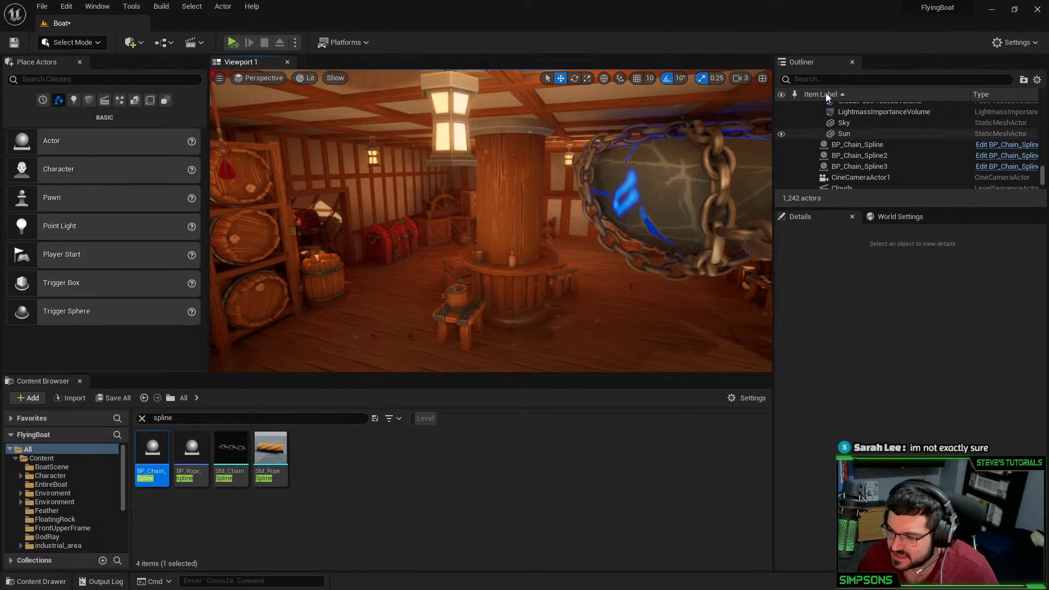
Reset GlobalPostProcessVolume's Lumen Scene Lighting Quality and Detail to 1.0 and Lumen Scene View Distance to 20000
{"action": "type", "text": "post"}
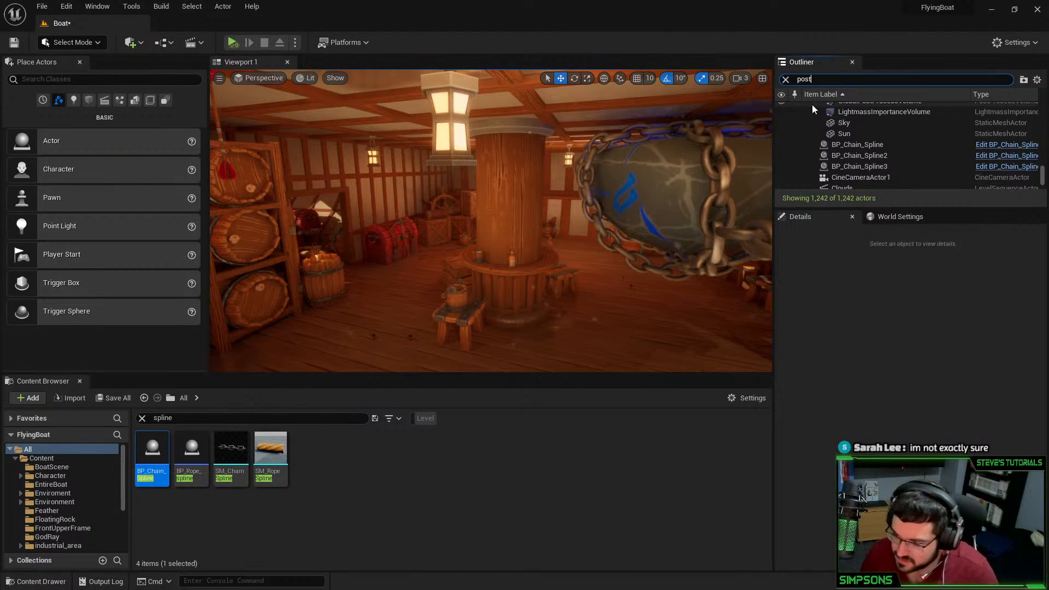
{"action": "left_click", "coordinate": [881, 132]}
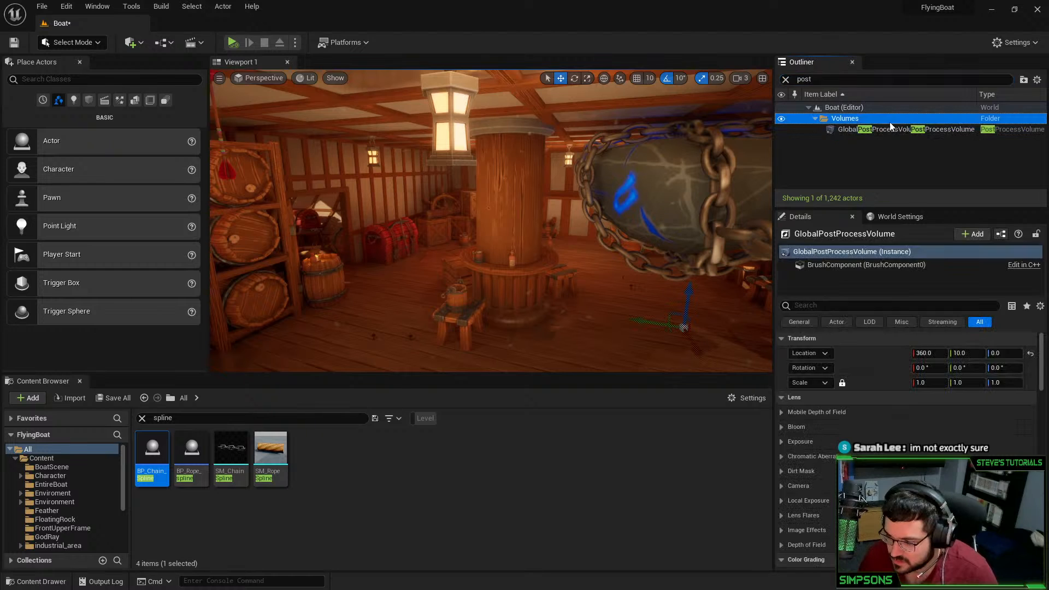
{"action": "scroll", "coordinate": [834, 470], "scroll_direction": "down", "scroll_amount": 5}
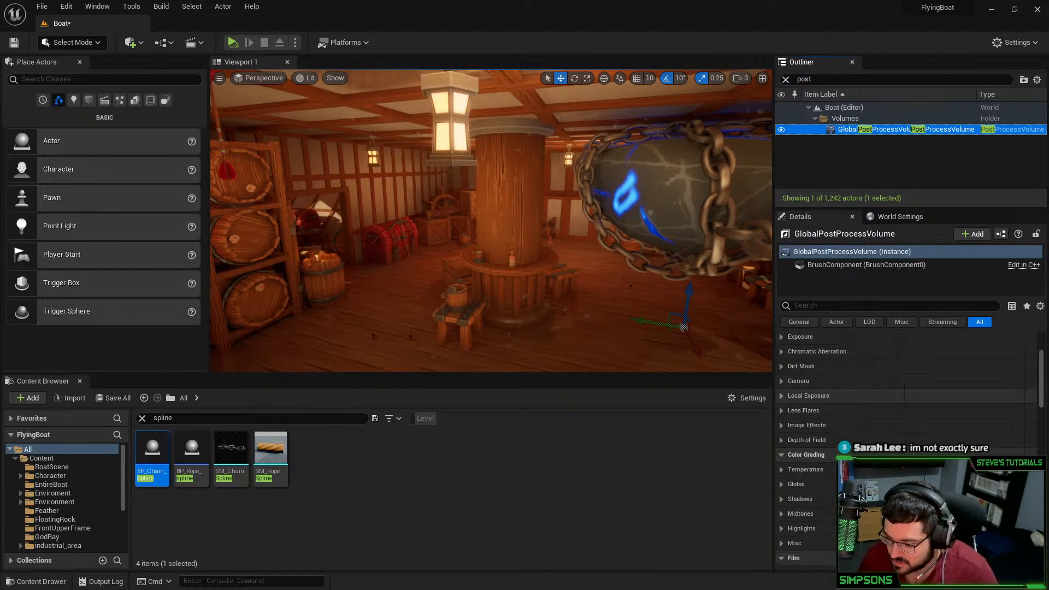
{"action": "left_click", "coordinate": [826, 305]}
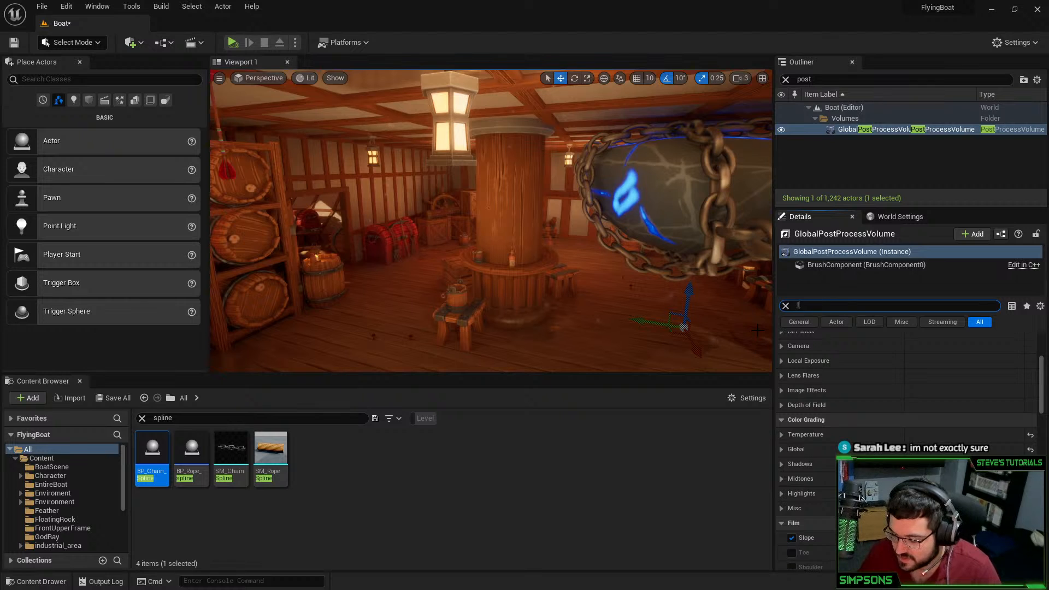
{"action": "type", "text": "lumen"}
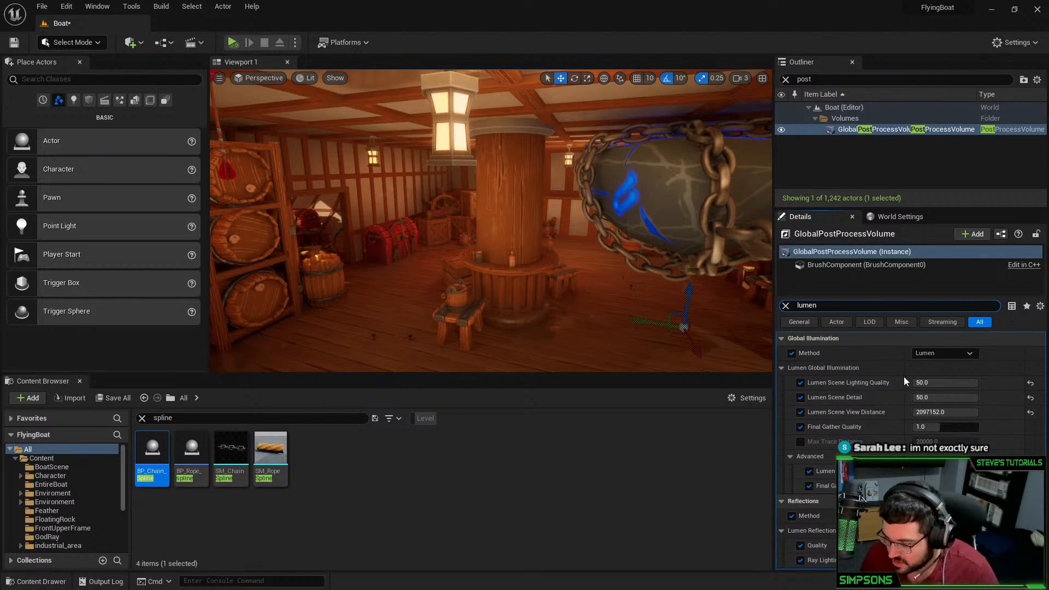
{"action": "left_click", "coordinate": [945, 382]}
{"action": "left_click", "coordinate": [1031, 383]}
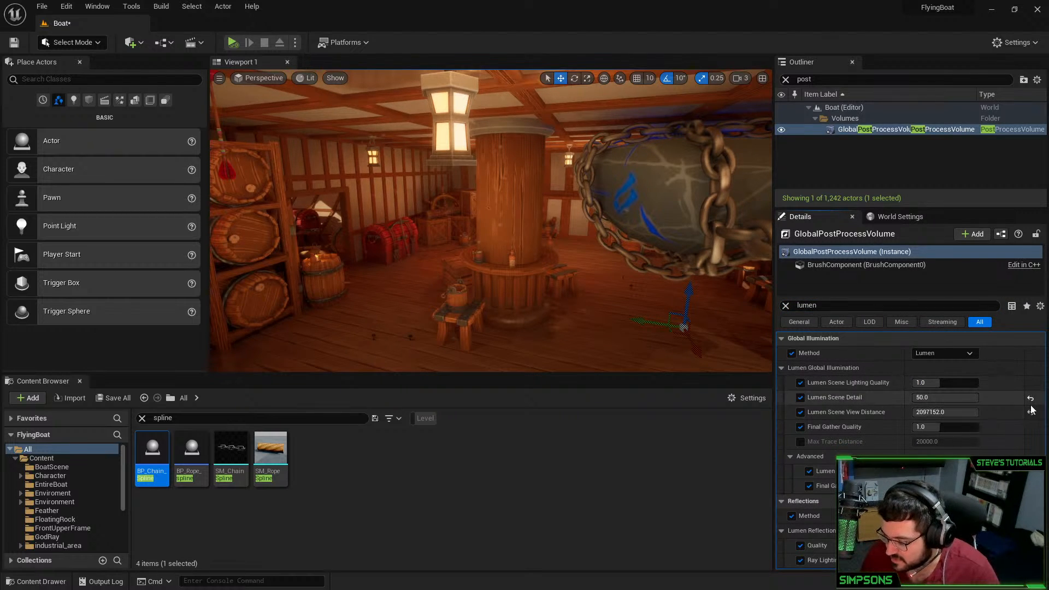
{"action": "left_click", "coordinate": [1031, 398]}
{"action": "left_click", "coordinate": [1031, 413]}
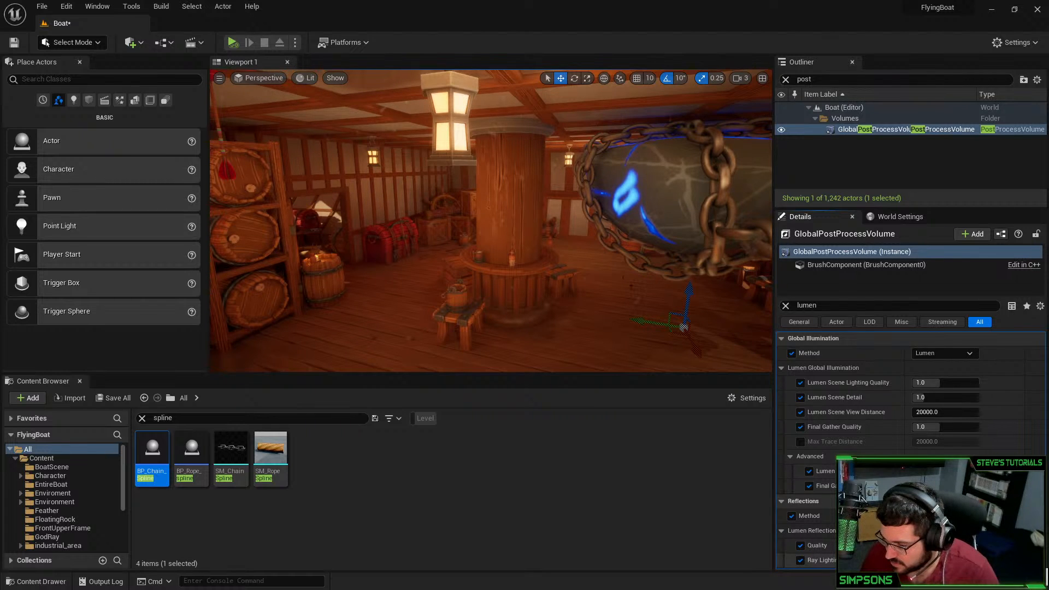
Deselect the volume and display the viewport frame rate with the console command stat fps
{"action": "right_click_drag", "start_coordinate": [529, 244], "coordinate": [350, 251]}
{"action": "key", "text": "w"}
{"action": "key", "text": "w"}
{"action": "key", "text": "Escape"}
{"action": "right_click_drag", "start_coordinate": [485, 231], "coordinate": [459, 222]}
{"action": "key", "text": "w"}
{"action": "key", "text": "grave"}
{"action": "type", "text": "stat fps"}
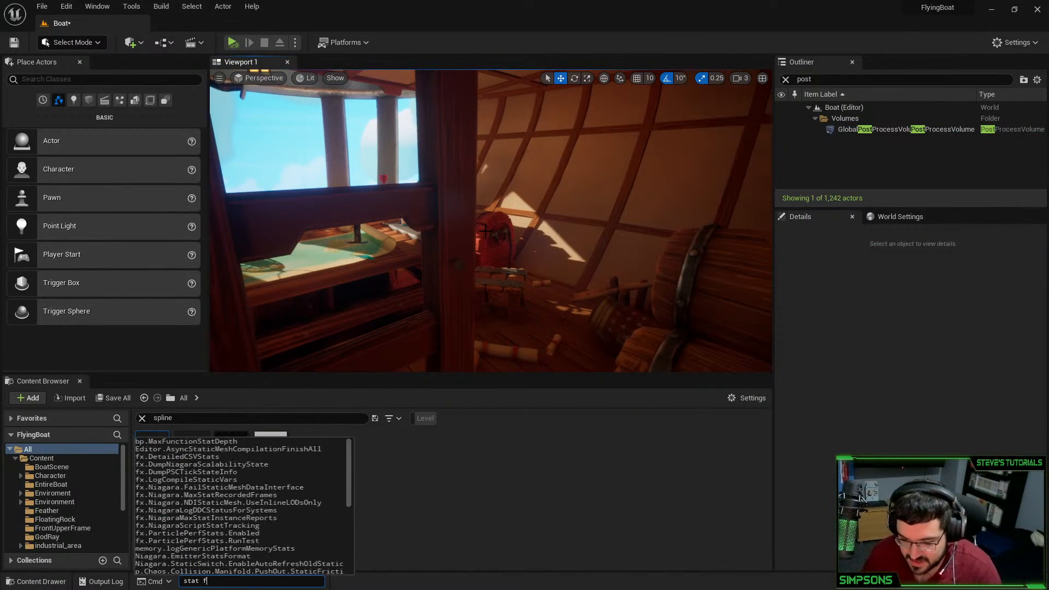
{"action": "key", "text": "Return"}
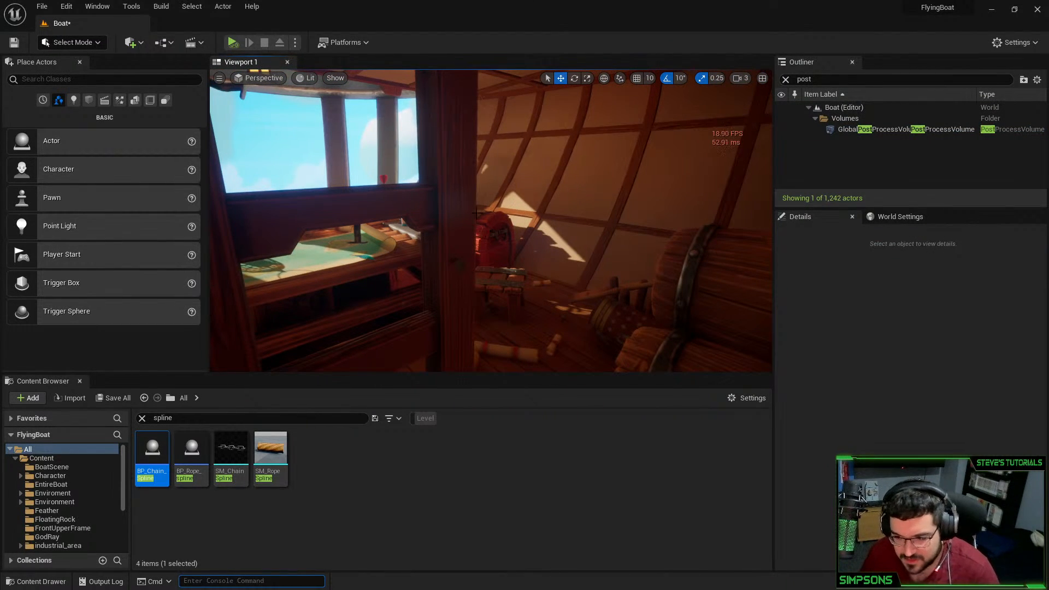
Select a point light in the ship interior and review its light properties without the lumen details filter
{"action": "right_click_drag", "start_coordinate": [477, 213], "coordinate": [618, 219]}
{"action": "key", "text": "w"}
{"action": "key", "text": "g"}
{"action": "key", "text": "w"}
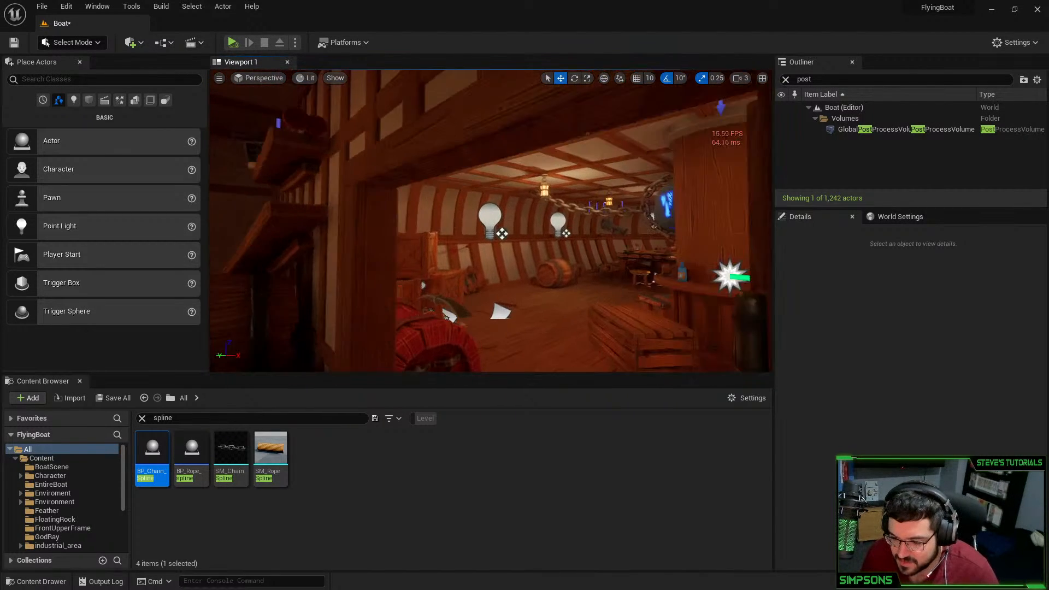
{"action": "left_click", "coordinate": [490, 218]}
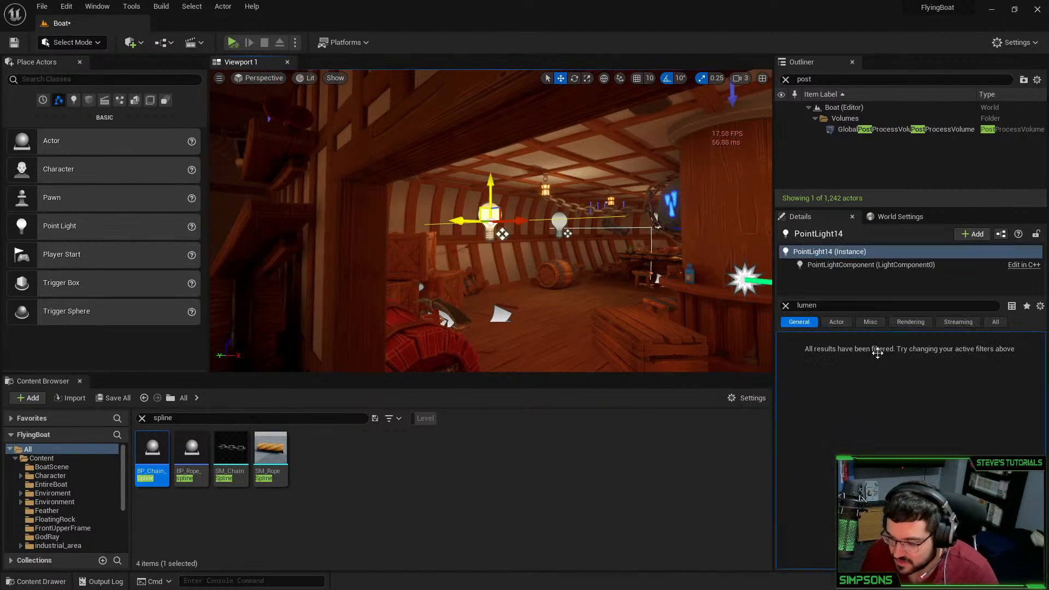
{"action": "left_click", "coordinate": [787, 306]}
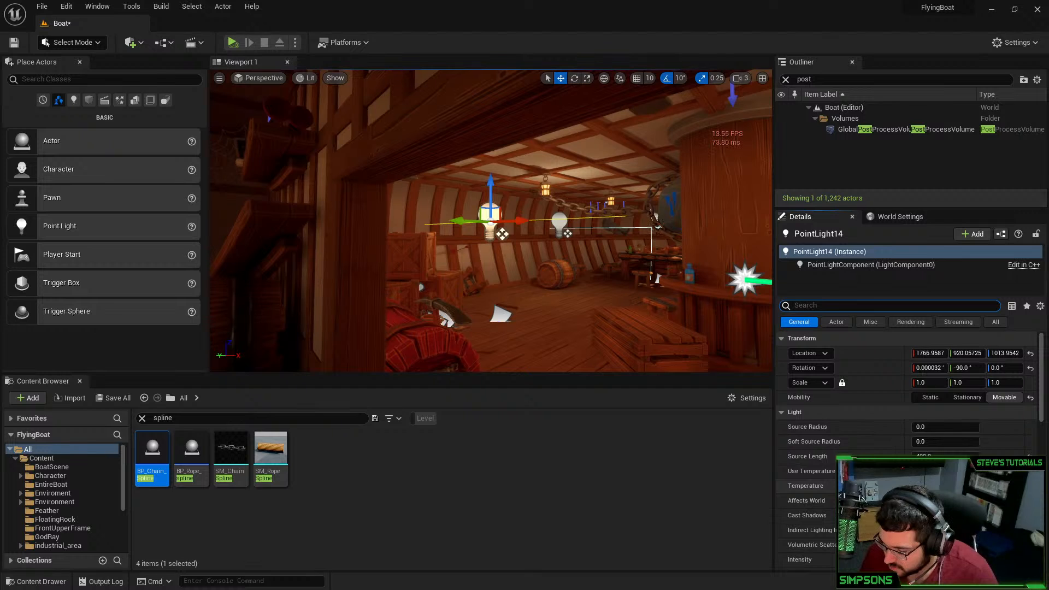
{"action": "scroll", "coordinate": [861, 498], "scroll_direction": "down", "scroll_amount": 2}
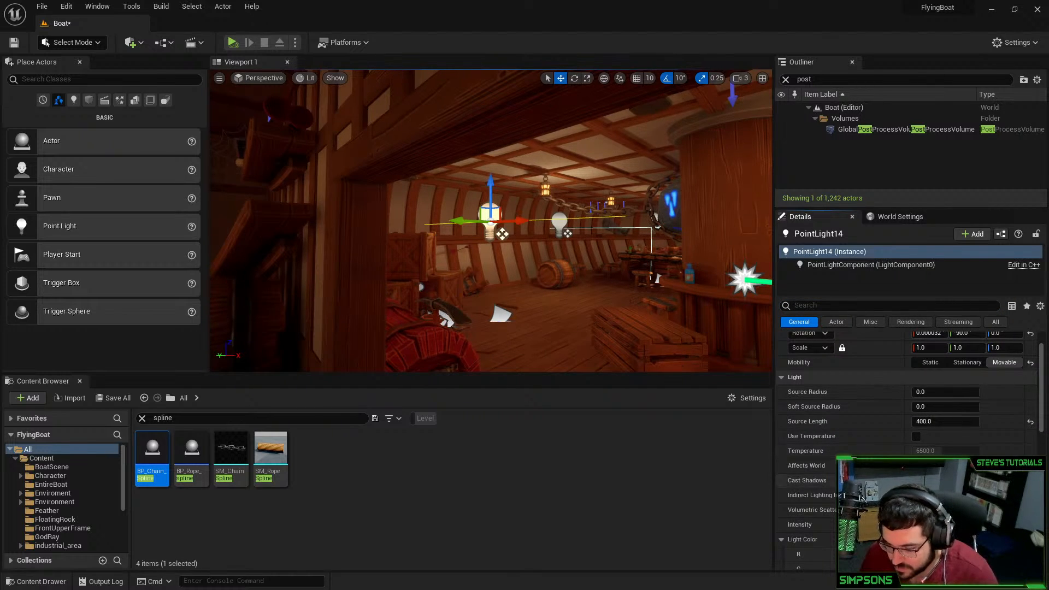
{"action": "scroll", "coordinate": [861, 498], "scroll_direction": "down", "scroll_amount": 10}
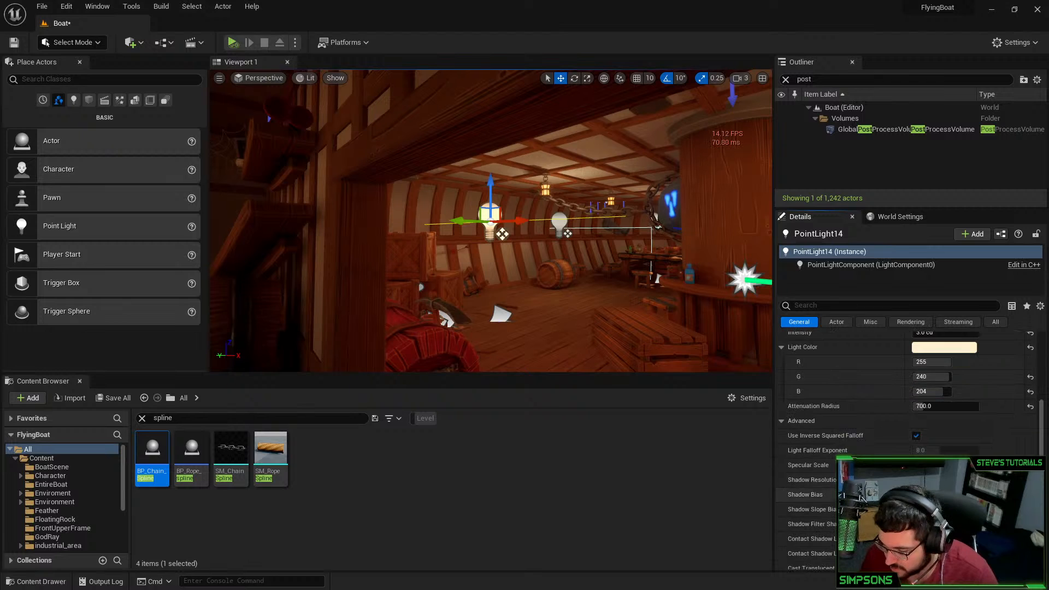
{"action": "scroll", "coordinate": [832, 339], "scroll_direction": "up", "scroll_amount": 5}
Search the point light's details for qual, and clear the search
{"action": "left_click", "coordinate": [829, 304]}
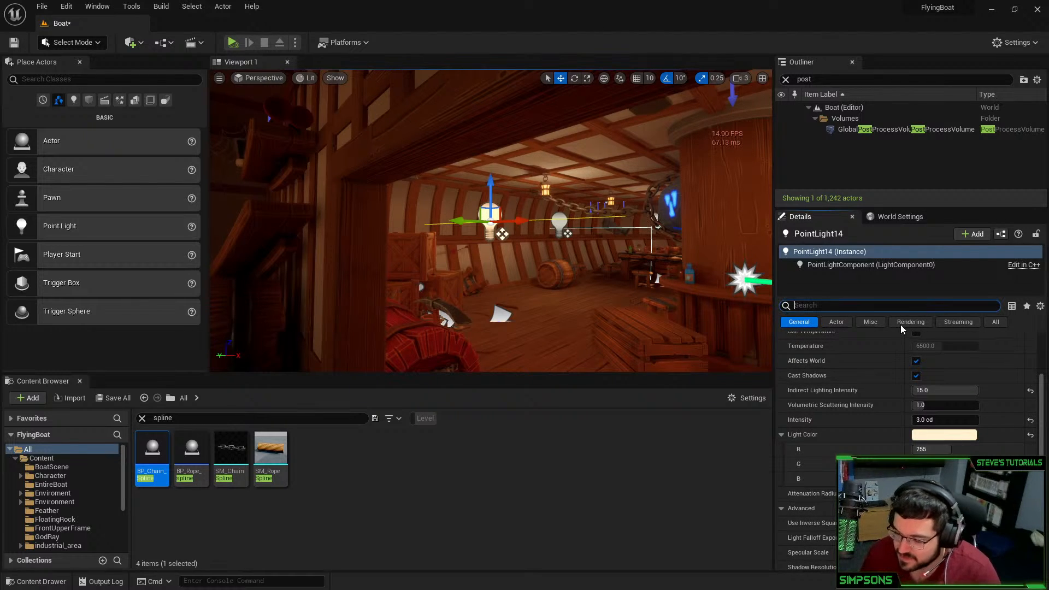
{"action": "type", "text": "qual"}
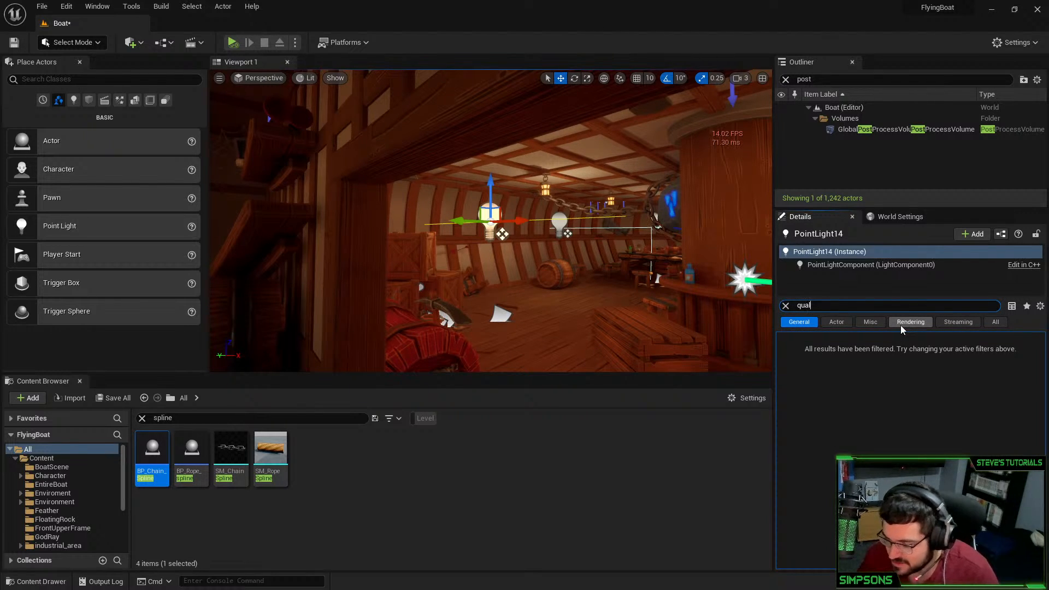
{"action": "key", "text": "BackSpace"}
{"action": "key", "text": "BackSpace"}
{"action": "key", "text": "BackSpace"}
{"action": "key", "text": "BackSpace"}
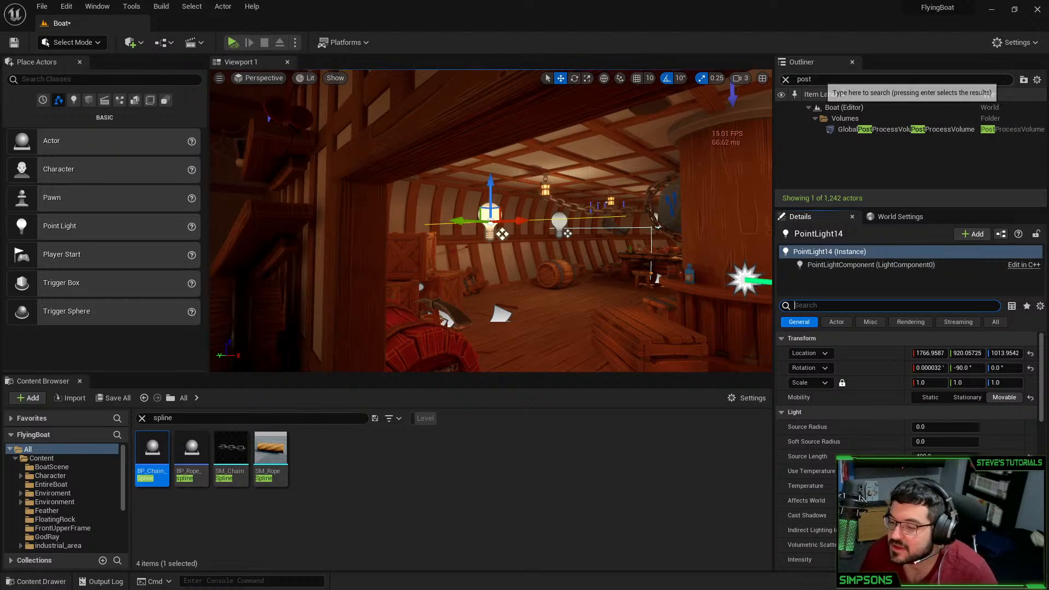
Filter the Outliner by point, try deleting all the point lights, and undo the deletion
{"action": "left_click", "coordinate": [822, 80]}
{"action": "type", "text": "point"}
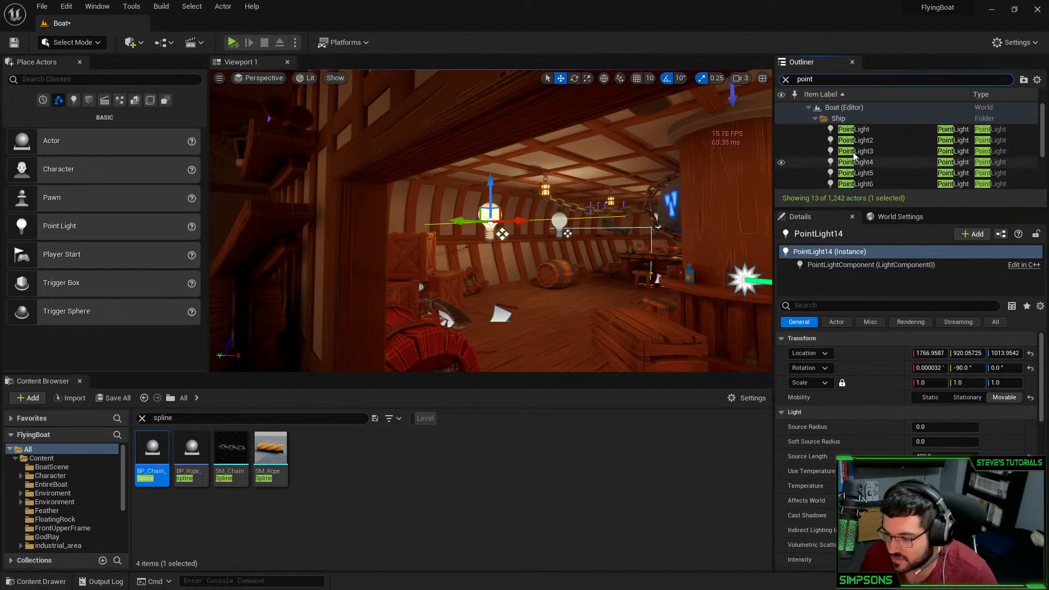
{"action": "left_click", "coordinate": [856, 131]}
{"action": "key", "text": "ctrl+a"}
{"action": "right_click_drag", "start_coordinate": [651, 218], "coordinate": [684, 237]}
{"action": "key", "text": "Delete"}
{"action": "key", "text": "ctrl+z"}
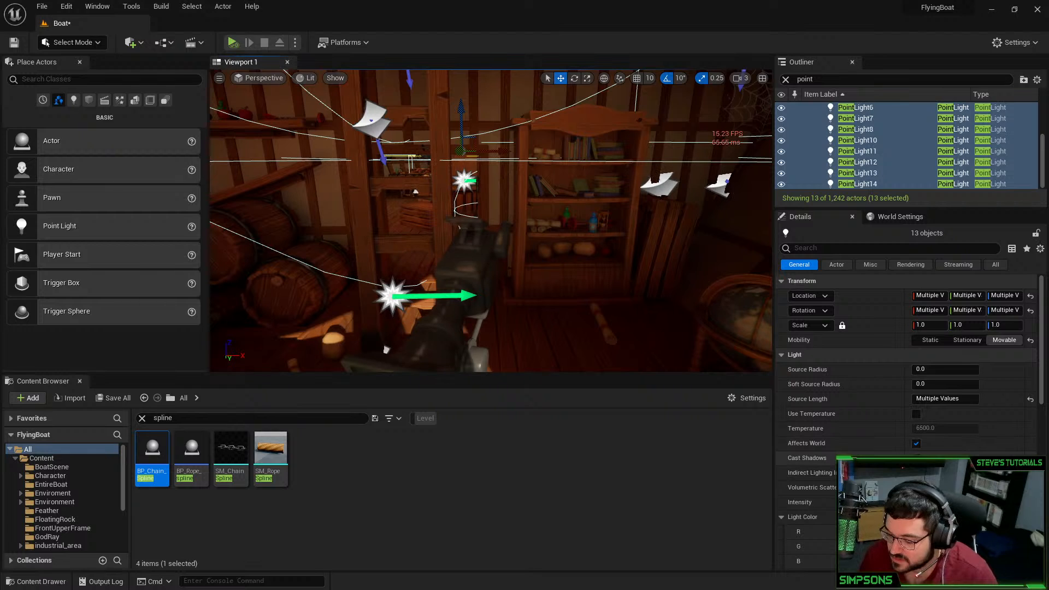
{"action": "right_click_drag", "start_coordinate": [585, 316], "coordinate": [514, 225]}
{"action": "key", "text": "Escape"}
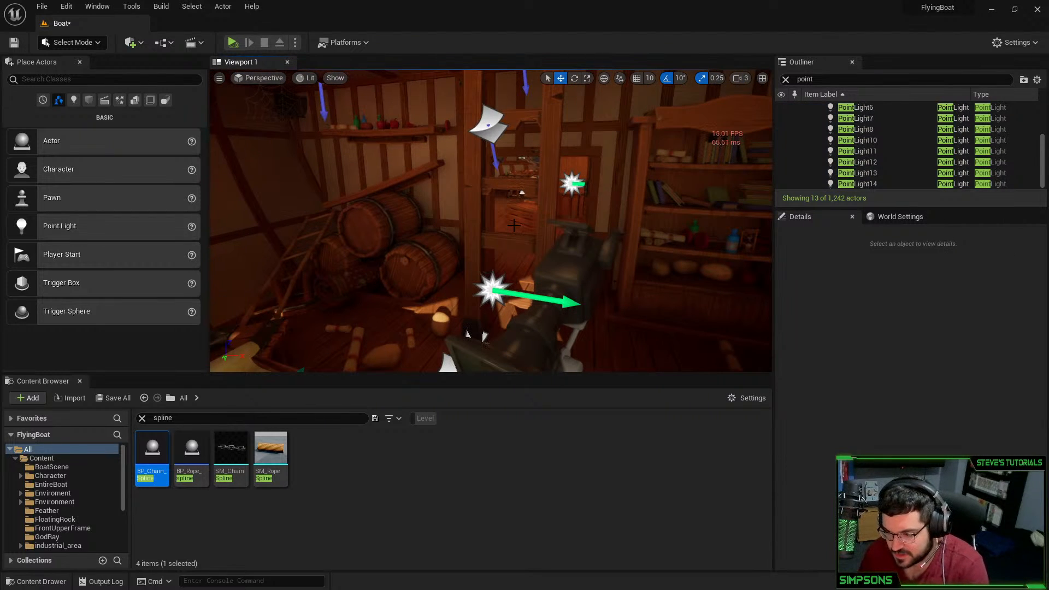
Show the viewport in Immersive Mode with Game View and set its Screen Percentage to 100
{"action": "key", "text": "F11"}
{"action": "key", "text": "g"}
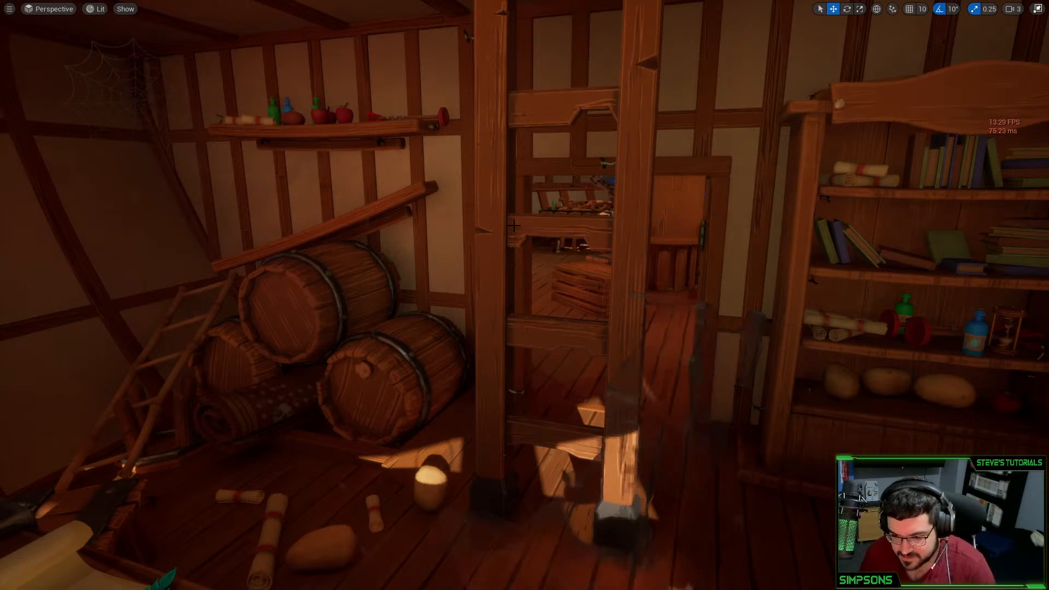
{"action": "left_click", "coordinate": [10, 9]}
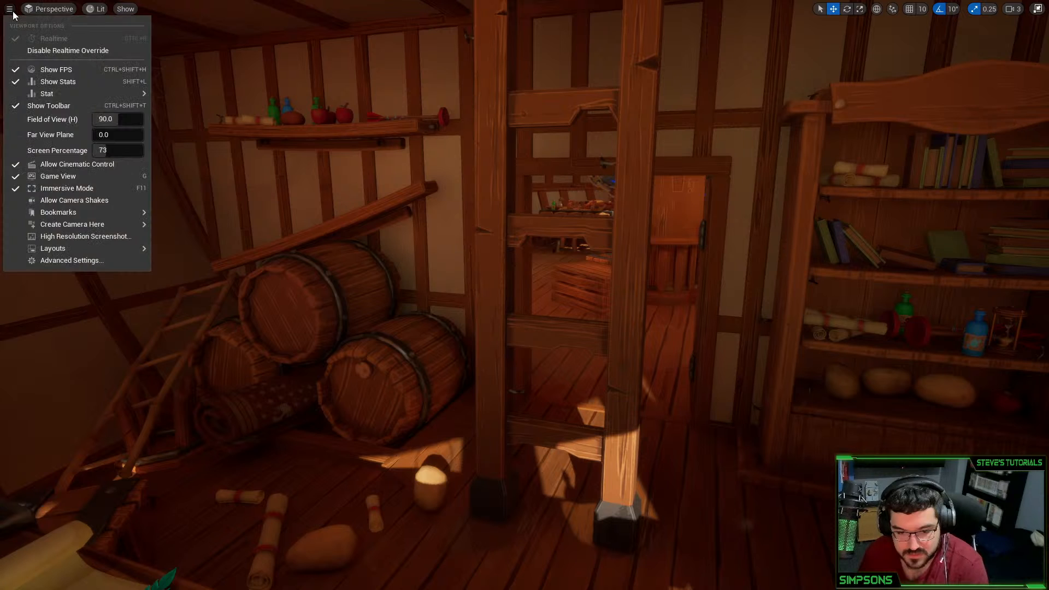
{"action": "type", "text": "10"}
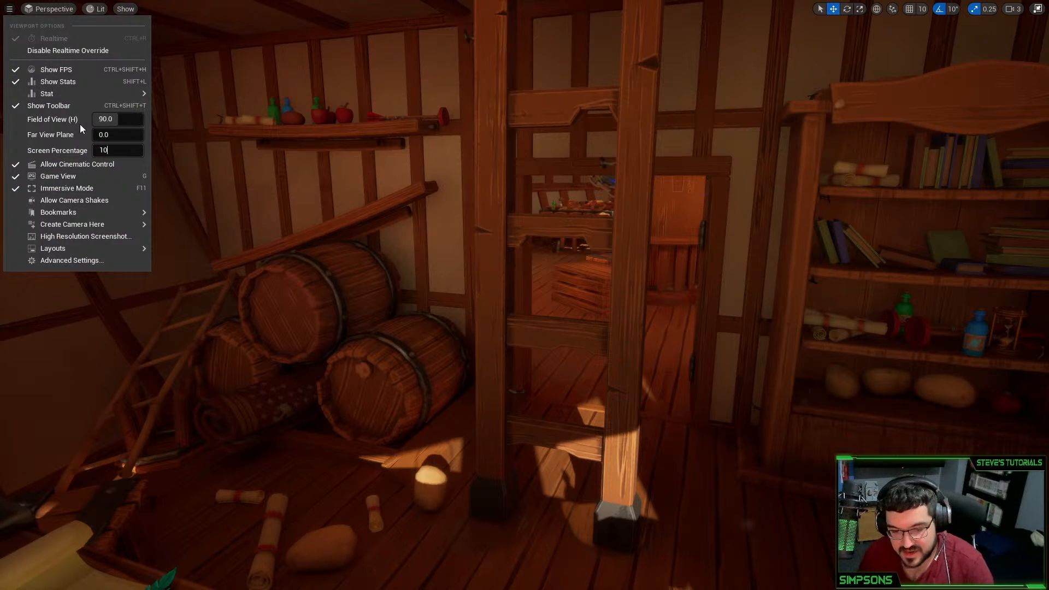
{"action": "type", "text": "0"}
{"action": "key", "text": "Return"}
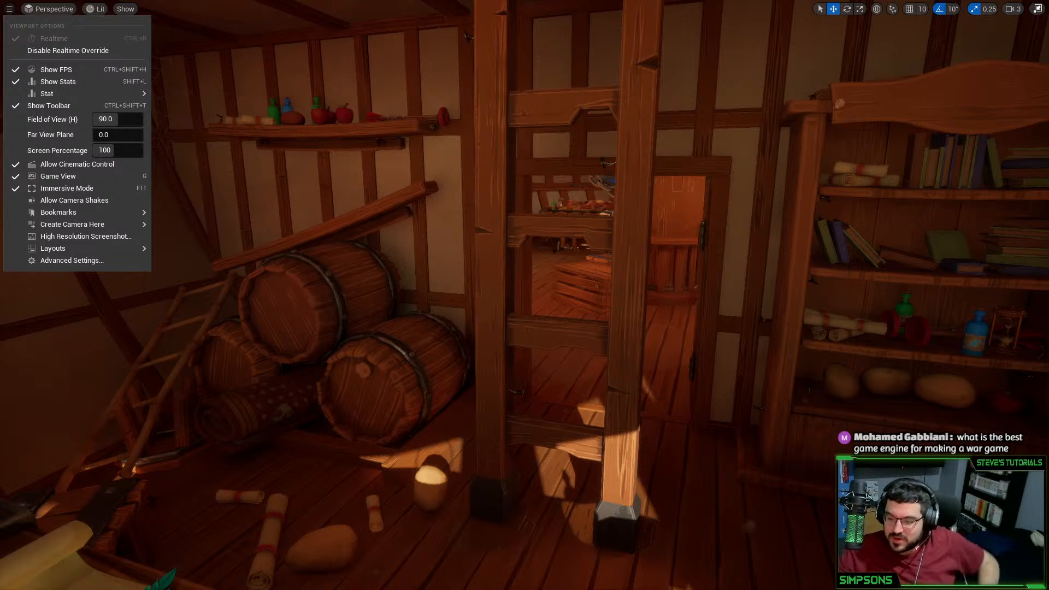
Look around the ship room with the map table, birdcage and bookshelf from further back
{"action": "right_click_drag", "start_coordinate": [525, 295], "coordinate": [579, 322]}
{"action": "key", "text": "s"}
{"action": "key", "text": "s"}
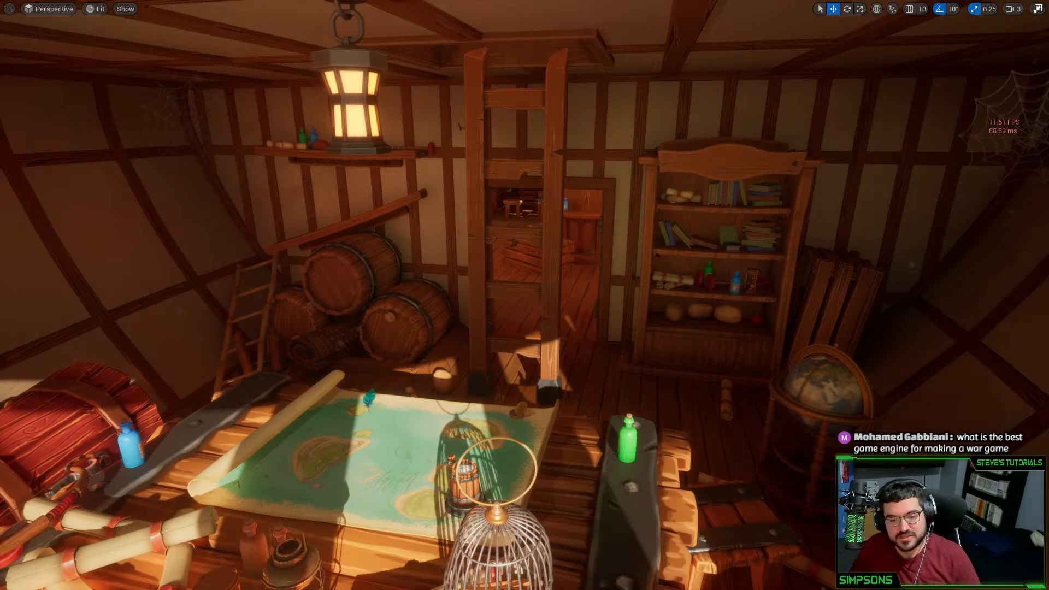
{"action": "key", "text": "s"}
{"action": "right_click_drag", "start_coordinate": [525, 295], "coordinate": [710, 292]}
{"action": "key", "text": "s"}
{"action": "right_click_drag", "start_coordinate": [404, 263], "coordinate": [320, 281]}
{"action": "key", "text": "q"}
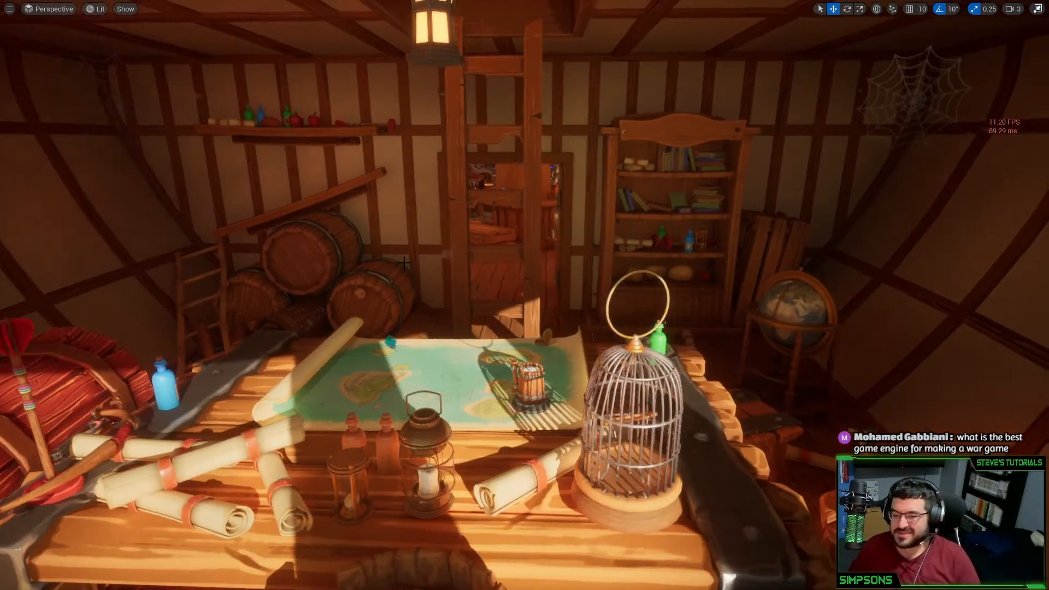
Hide the frame rate with the console command stat fps and leave Immersive Mode, framing the room from behind the railing
{"action": "key", "text": "grave"}
{"action": "key", "text": "Escape"}
{"action": "key", "text": "s"}
{"action": "right_click_drag", "start_coordinate": [352, 245], "coordinate": [333, 236]}
{"action": "key", "text": "w"}
{"action": "key", "text": "F11"}
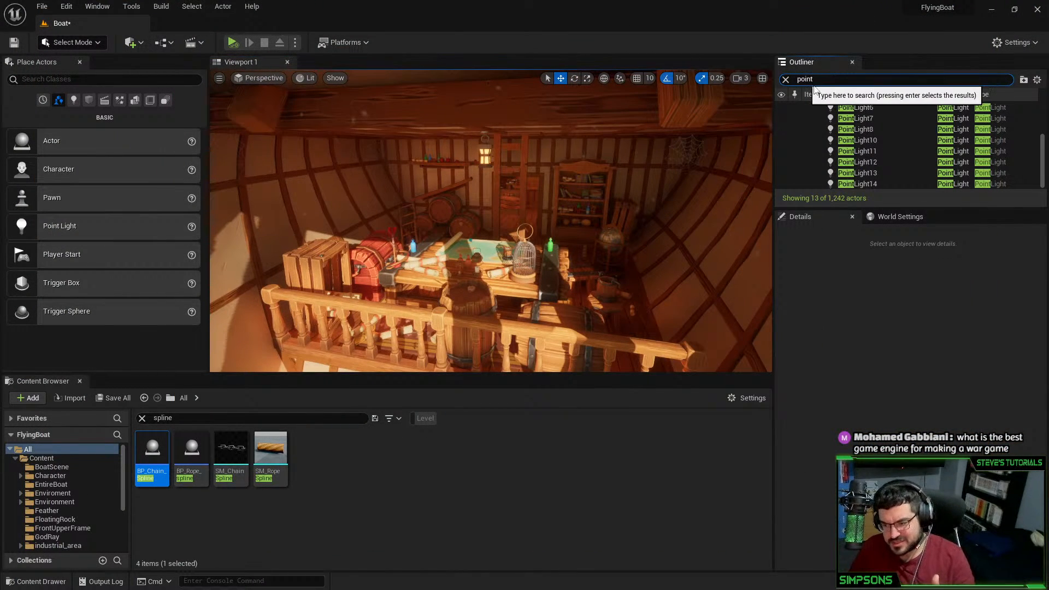
Search the Outliner for cine, and clear the filter to browse the actors in the Cameras folder
{"action": "left_click_drag", "start_coordinate": [816, 83], "coordinate": [766, 82]}
{"action": "type", "text": "cine"}
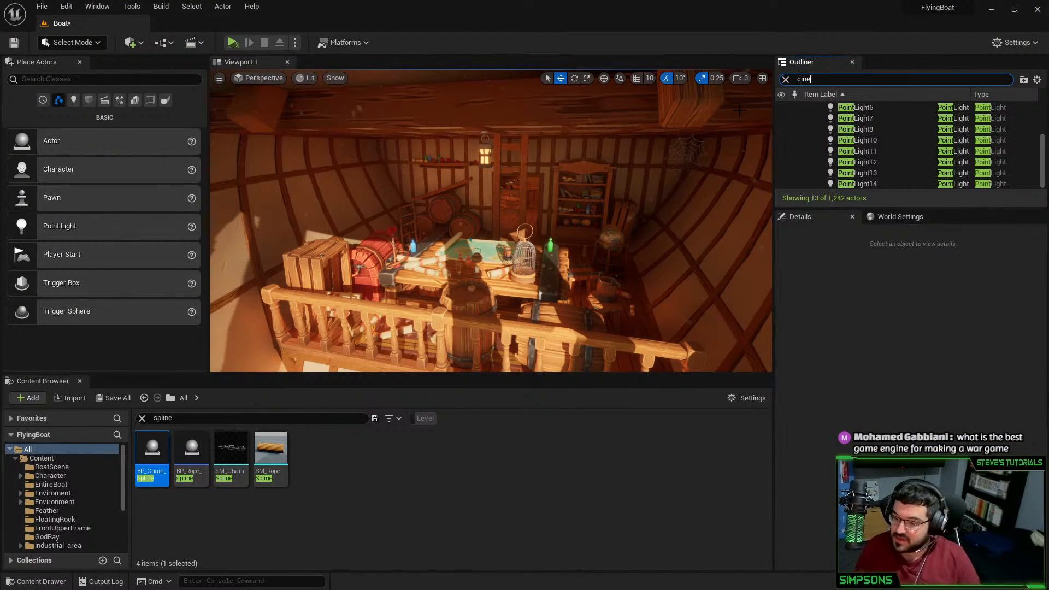
{"action": "type", "text": "m"}
{"action": "key", "text": "BackSpace"}
{"action": "key", "text": "BackSpace"}
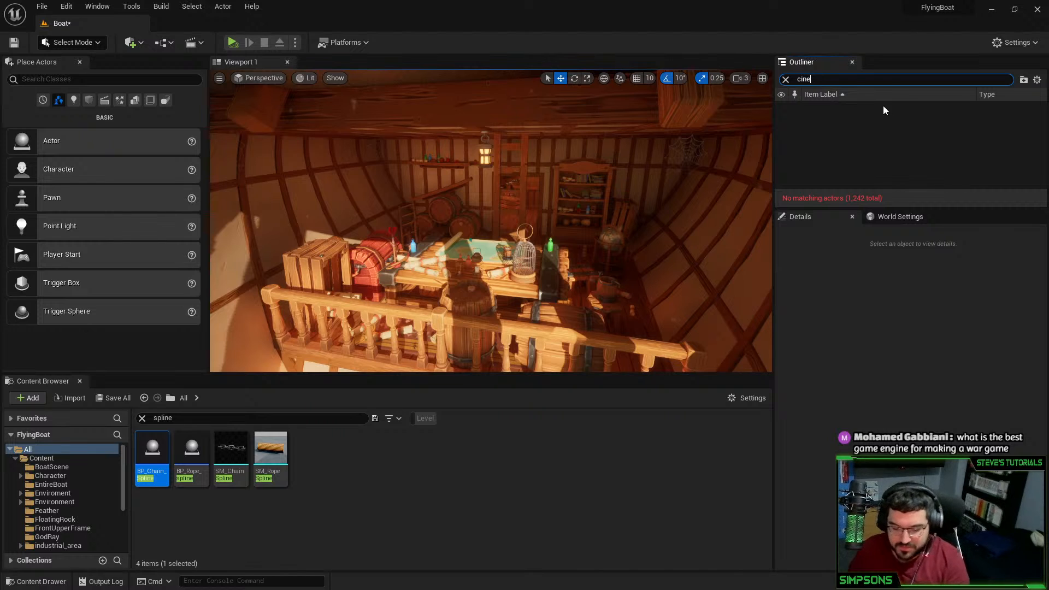
{"action": "key", "text": "BackSpace"}
{"action": "key", "text": "BackSpace"}
{"action": "key", "text": "BackSpace"}
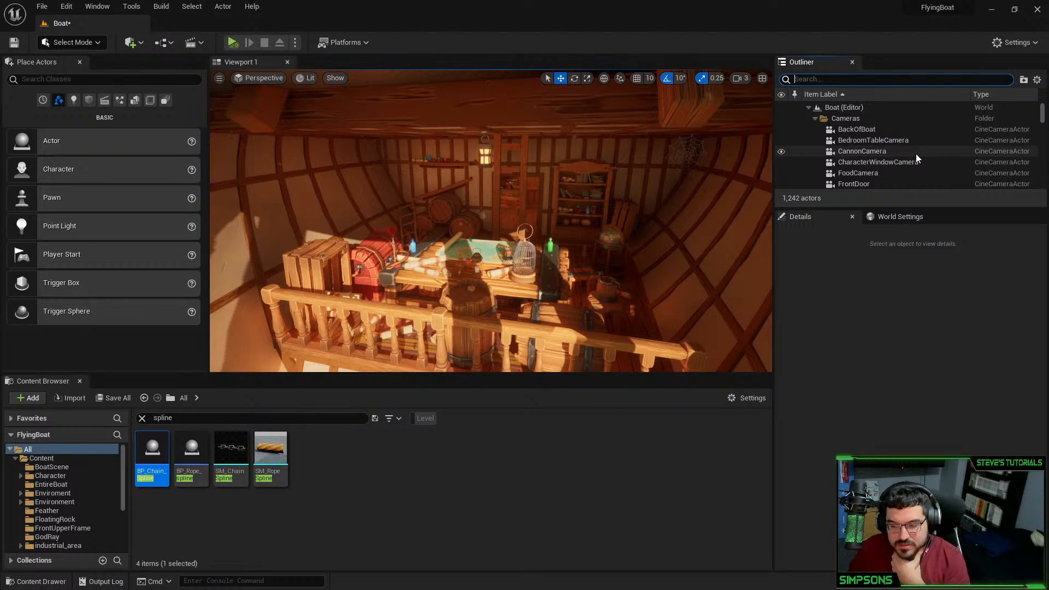
{"action": "scroll", "coordinate": [917, 153], "scroll_direction": "down", "scroll_amount": 2}
{"action": "scroll", "coordinate": [916, 153], "scroll_direction": "down", "scroll_amount": 5}
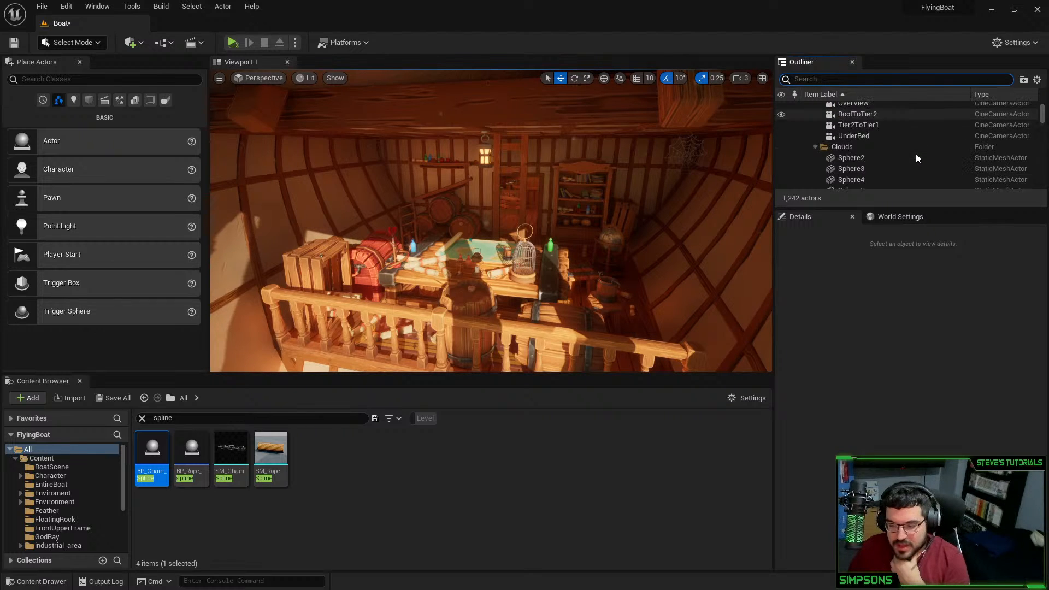
Filter the Outliner by seq and look through the level sequence actors, selecting SteeringWheel
{"action": "type", "text": "xseq"}
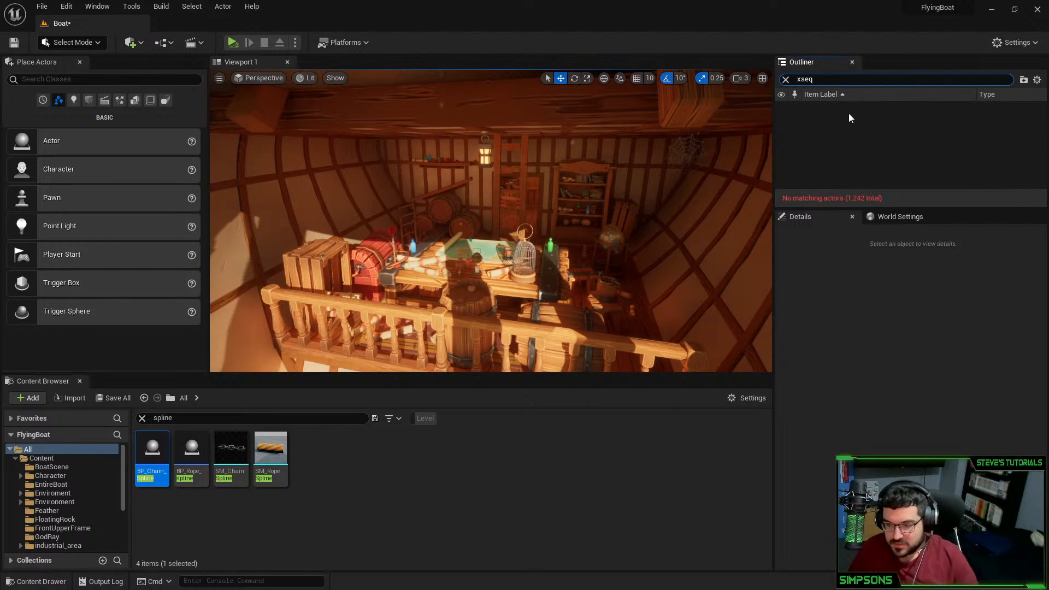
{"action": "key", "text": "Home"}
{"action": "key", "text": "Delete"}
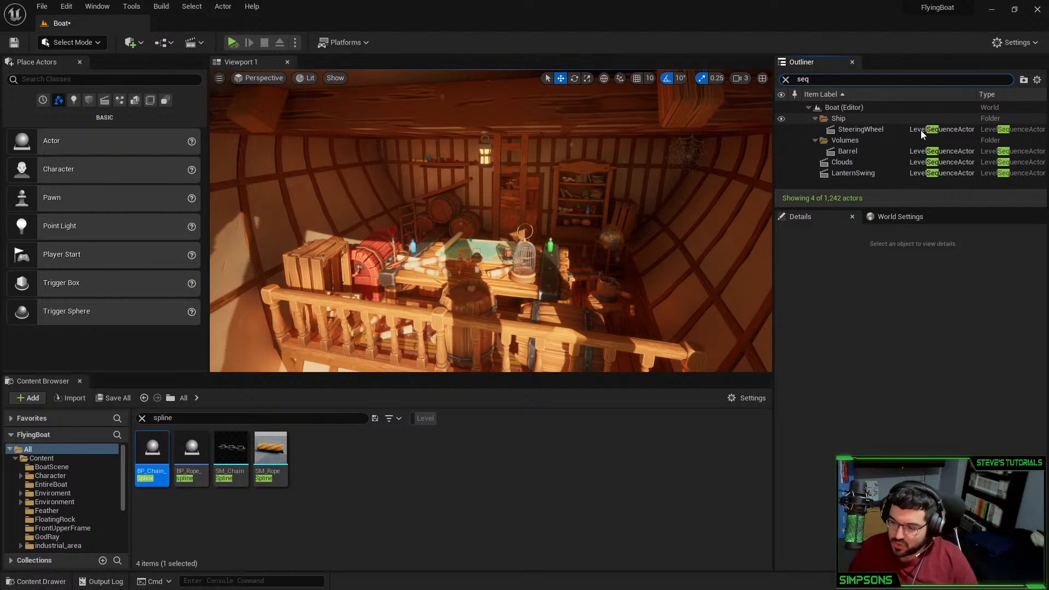
{"action": "left_click", "coordinate": [861, 173]}
{"action": "left_click", "coordinate": [862, 163]}
{"action": "left_click", "coordinate": [870, 149]}
{"action": "left_click", "coordinate": [882, 122]}
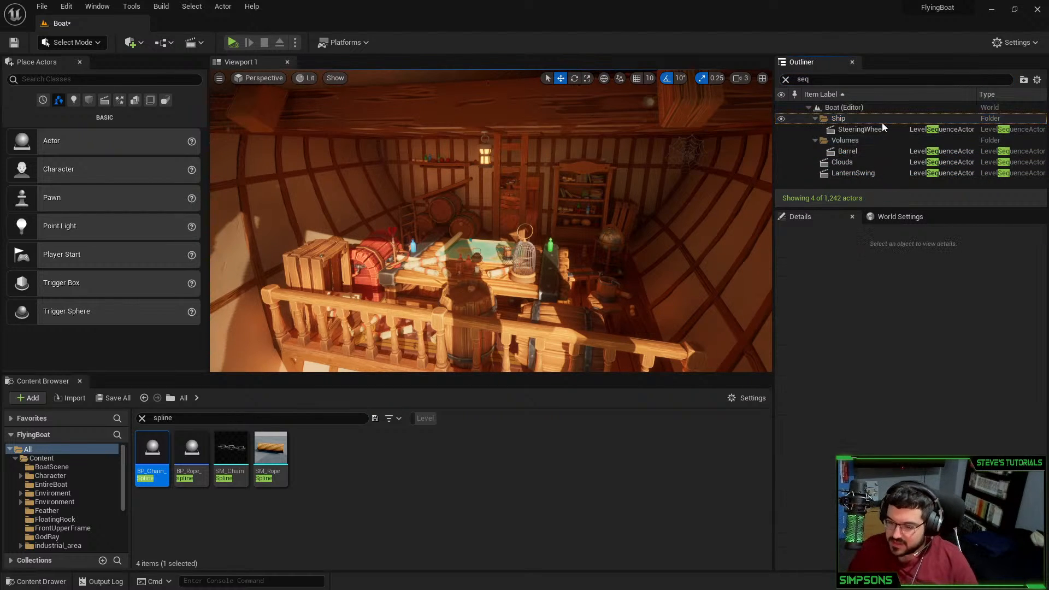
{"action": "left_click", "coordinate": [871, 131]}
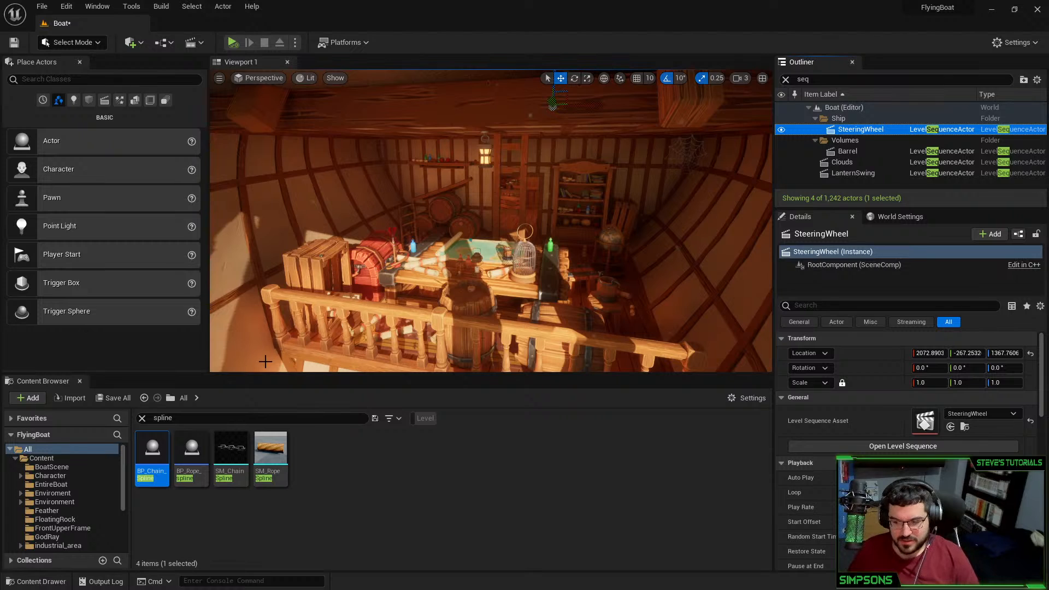
Find the Cinematics level sequence by searching the project's assets for cinem, place it in the level and open it
{"action": "left_click", "coordinate": [174, 418]}
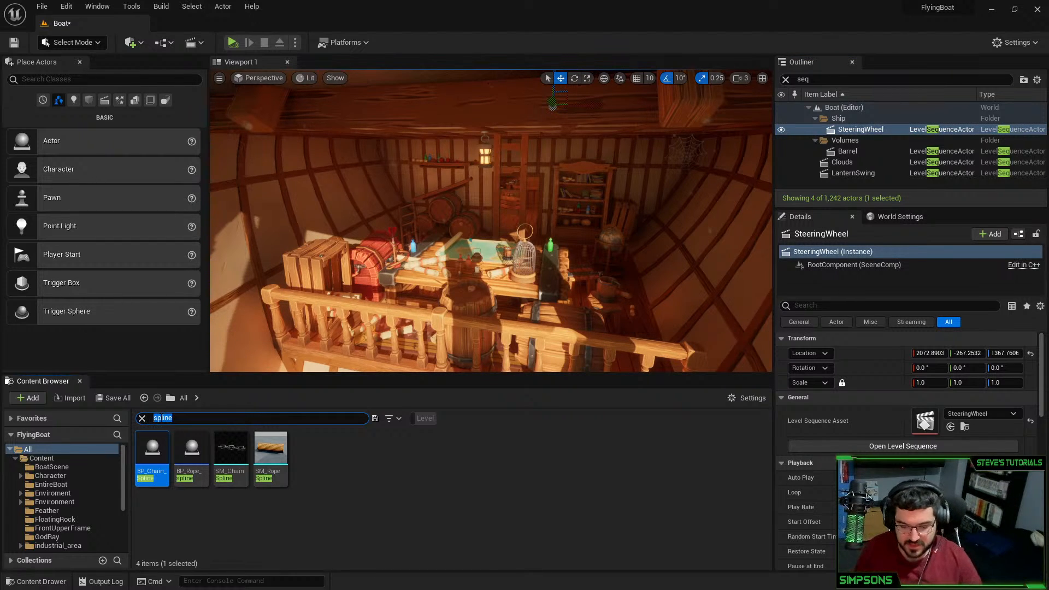
{"action": "type", "text": "cinem"}
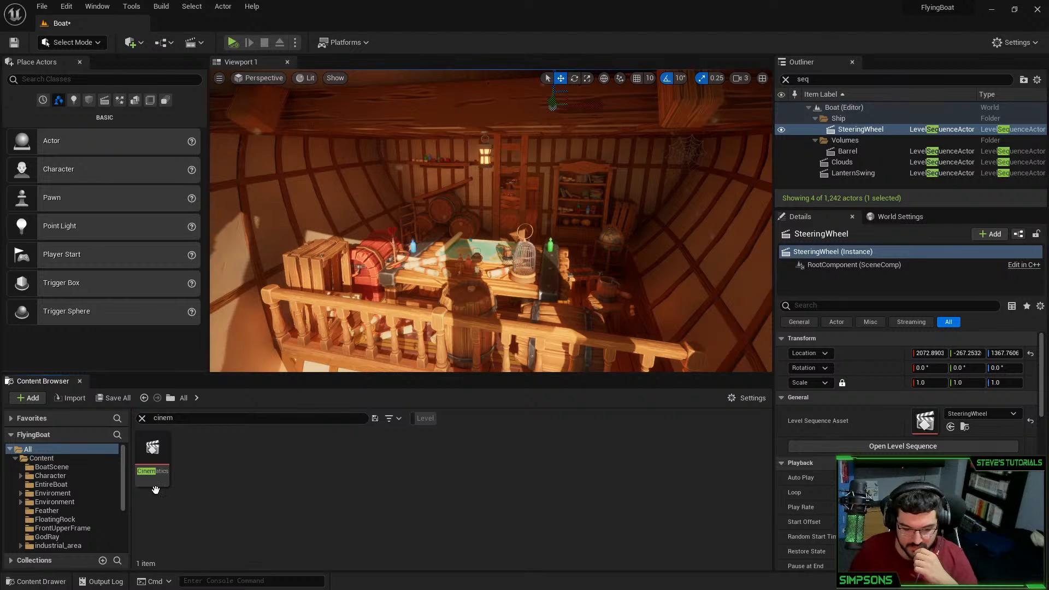
{"action": "left_click_drag", "start_coordinate": [238, 421], "coordinate": [602, 290]}
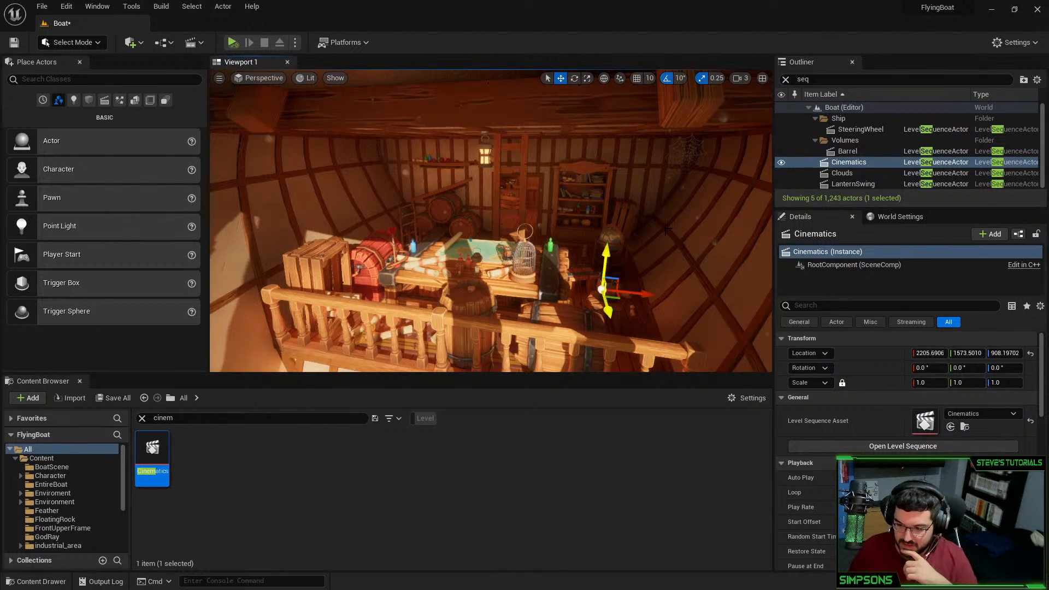
{"action": "double_click", "coordinate": [923, 421]}
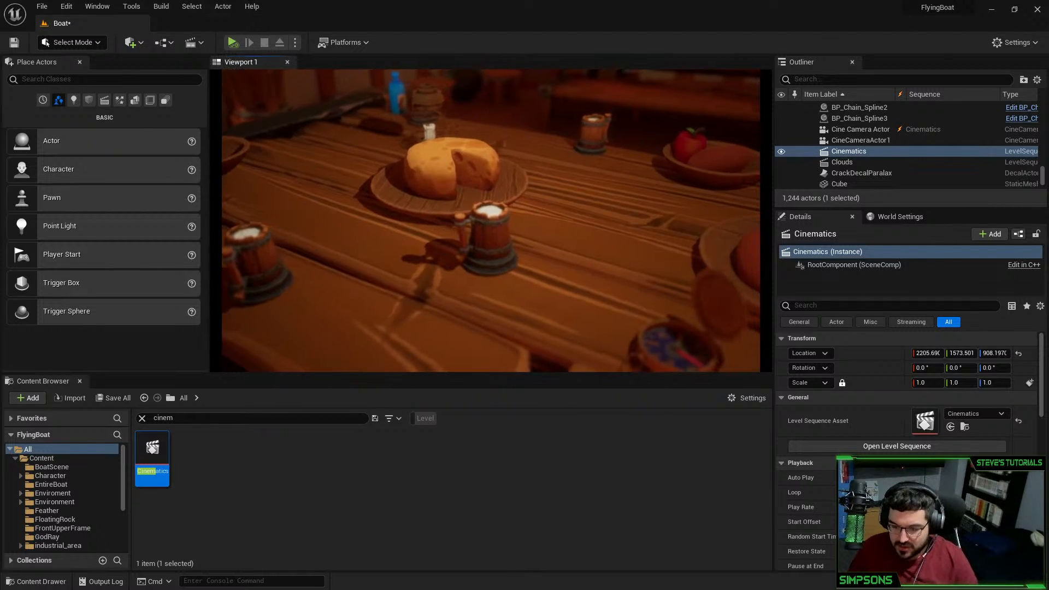
Check the frame rate during the Cinematics playback with stat fps, hide it again, and watch the sequence
{"action": "left_click", "coordinate": [465, 222]}
{"action": "type", "text": "stat fps"}
{"action": "key", "text": "Return"}
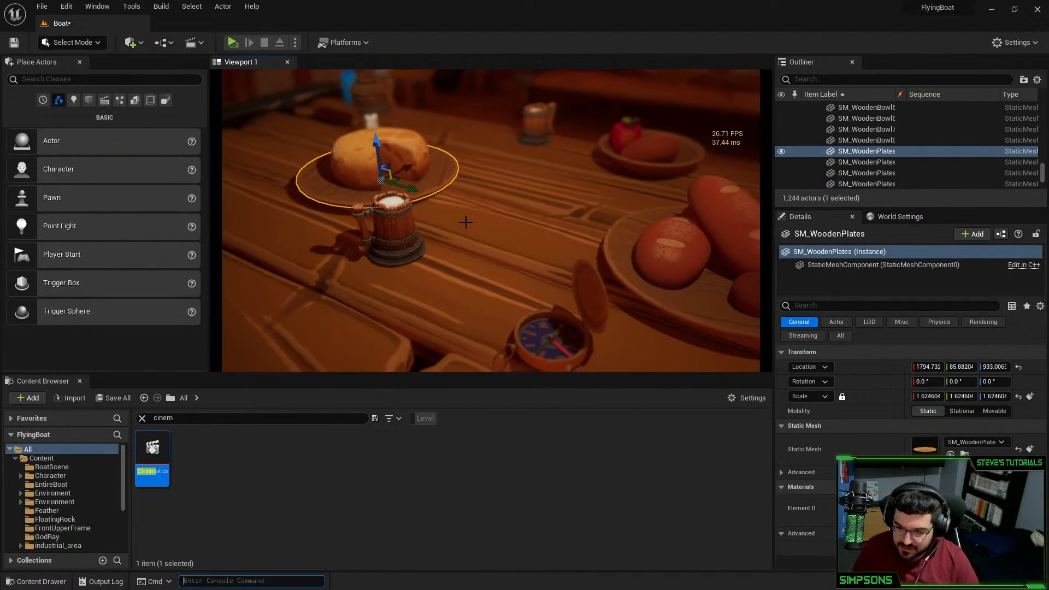
{"action": "key", "text": "grave"}
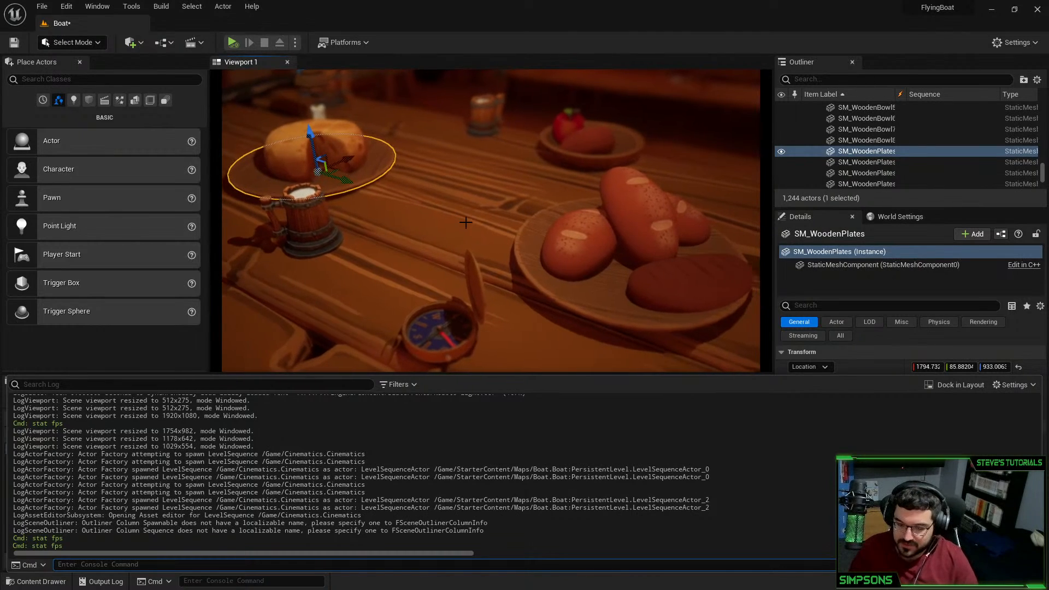
{"action": "left_click", "coordinate": [391, 219]}
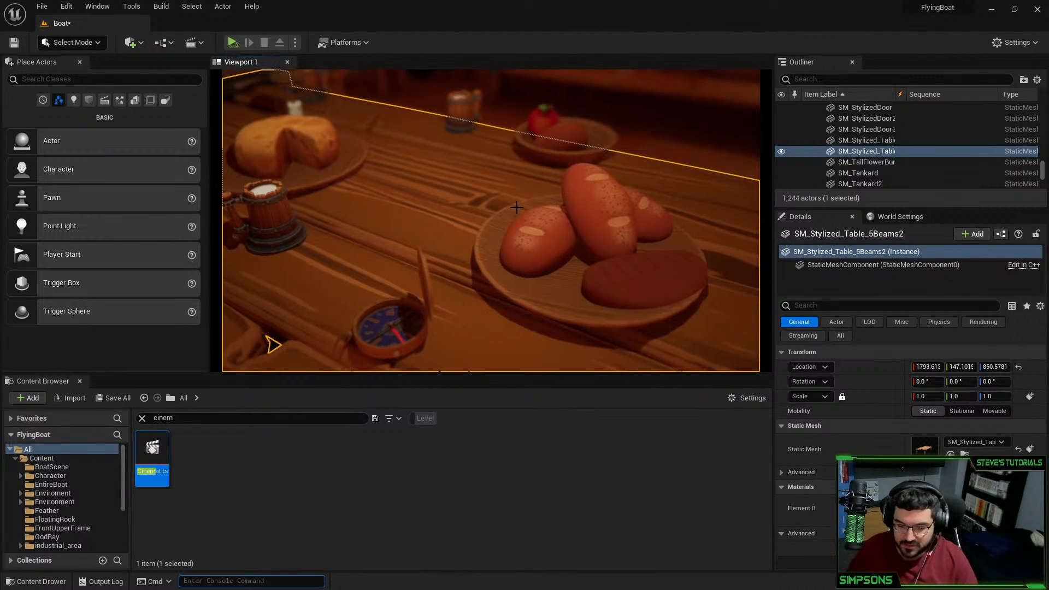
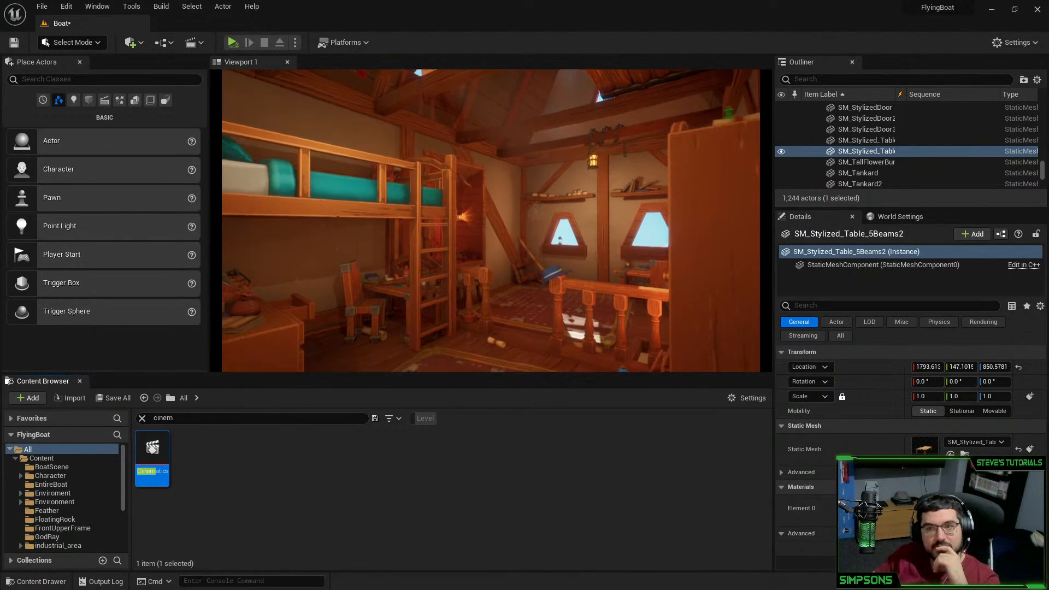
{"action": "left_click", "coordinate": [536, 478]}
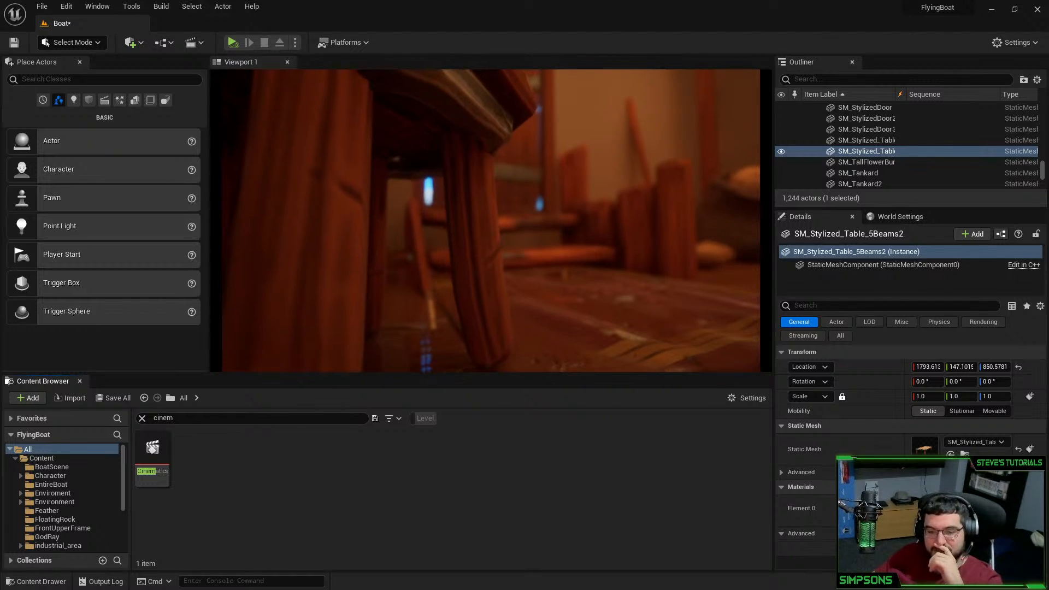
Leave the Cinematics sequence view and look over the shuttered window and the potato sack inside the boat
{"action": "key", "text": "Escape"}
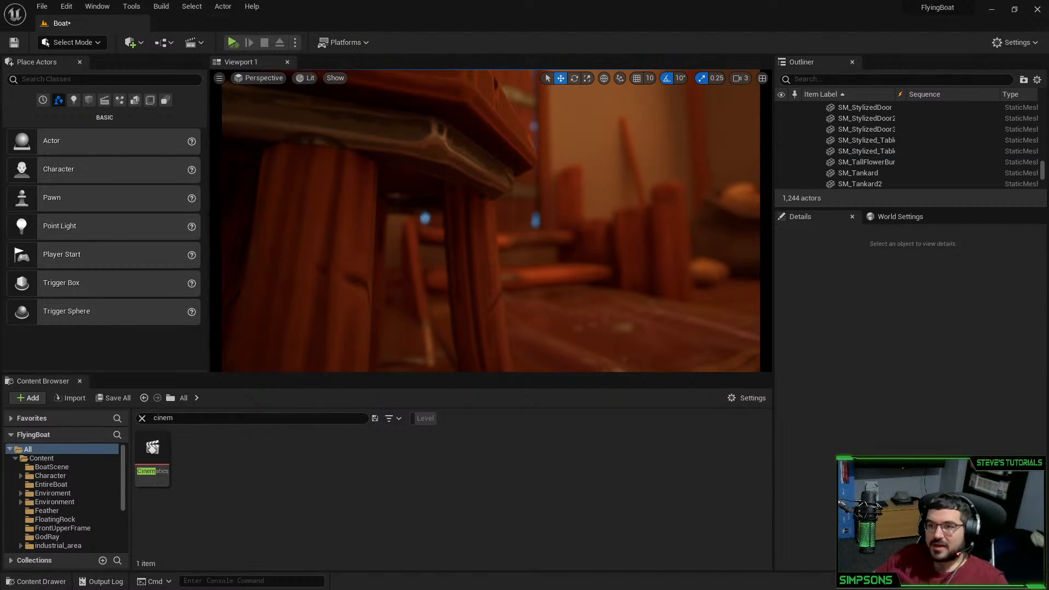
{"action": "left_click", "coordinate": [532, 300]}
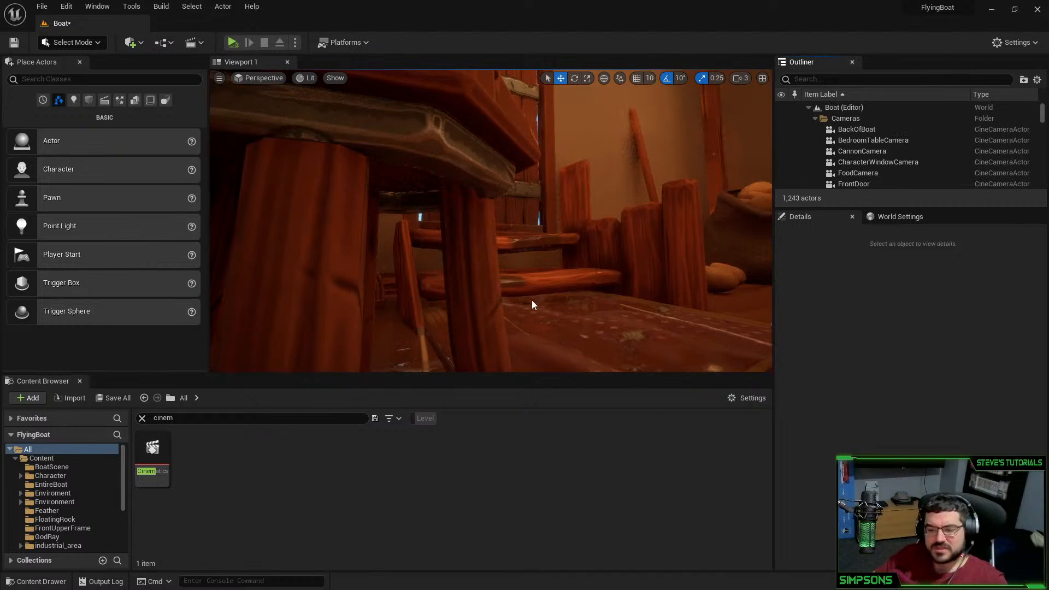
{"action": "mouse_move", "coordinate": [491, 269]}
{"action": "right_mouse_down"}
{"action": "mouse_move", "coordinate": [490, 257]}
{"action": "mouse_move", "coordinate": [490, 269]}
{"action": "right_mouse_up"}
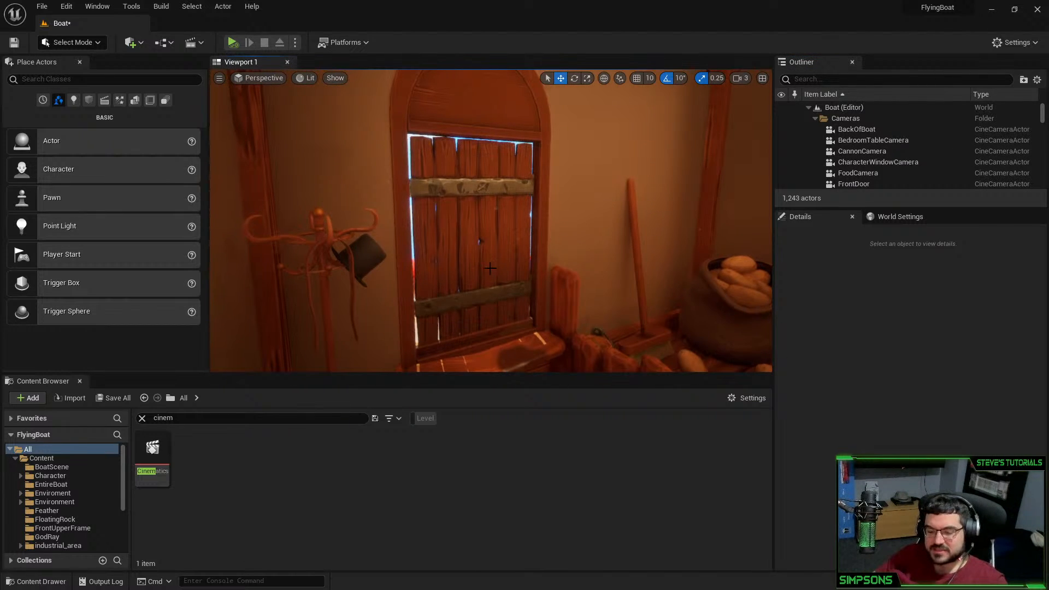
{"action": "right_click_drag", "start_coordinate": [419, 170], "coordinate": [431, 188]}
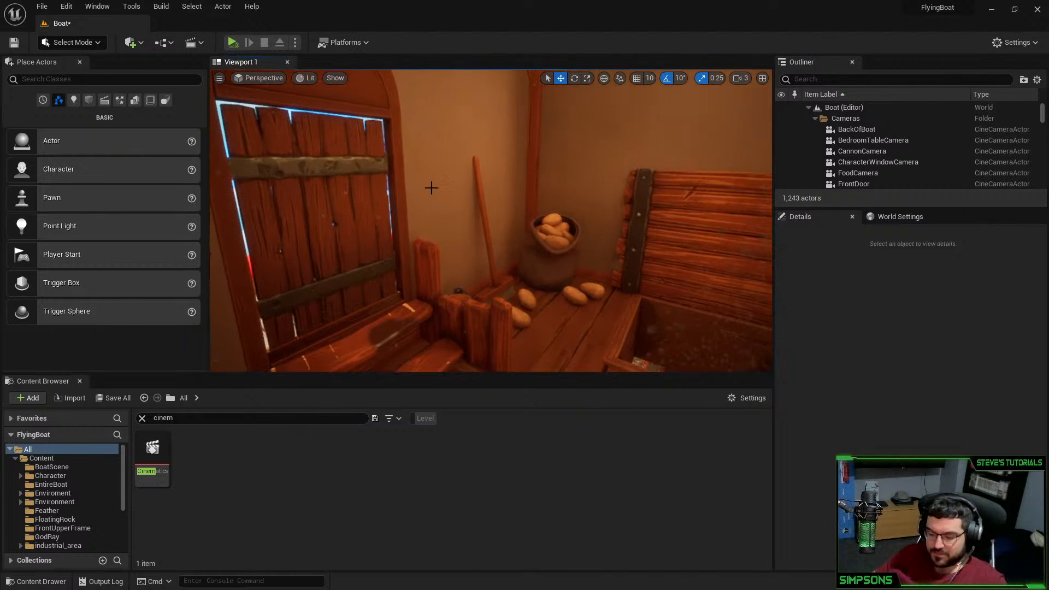
Profile a GPU frame of the interior view and expand the Scene entry, sorted by duration with the longest first
{"action": "key", "text": "ctrl+shift+comma"}
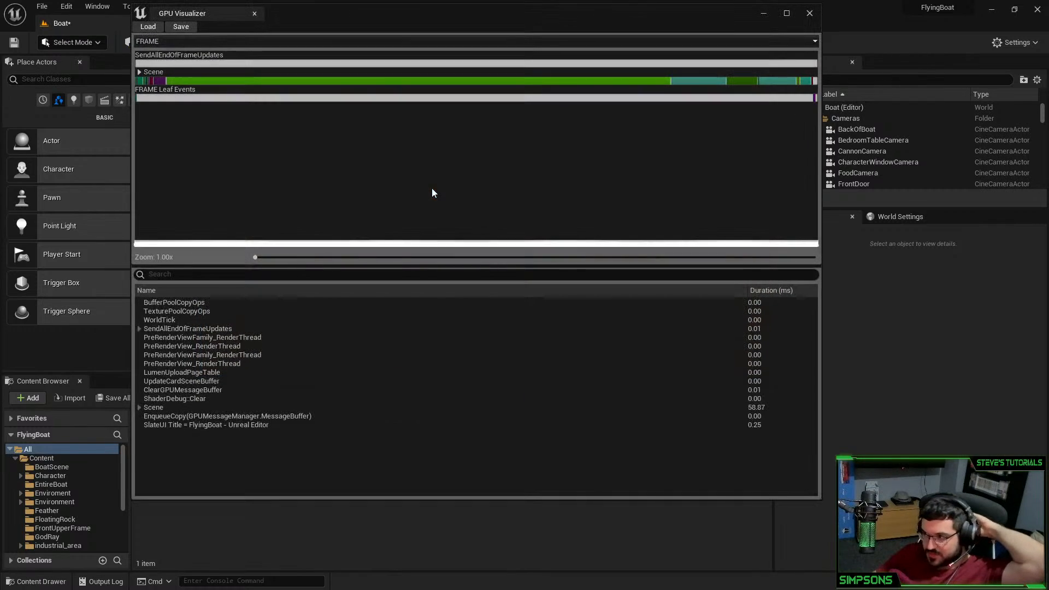
{"action": "left_click", "coordinate": [755, 409]}
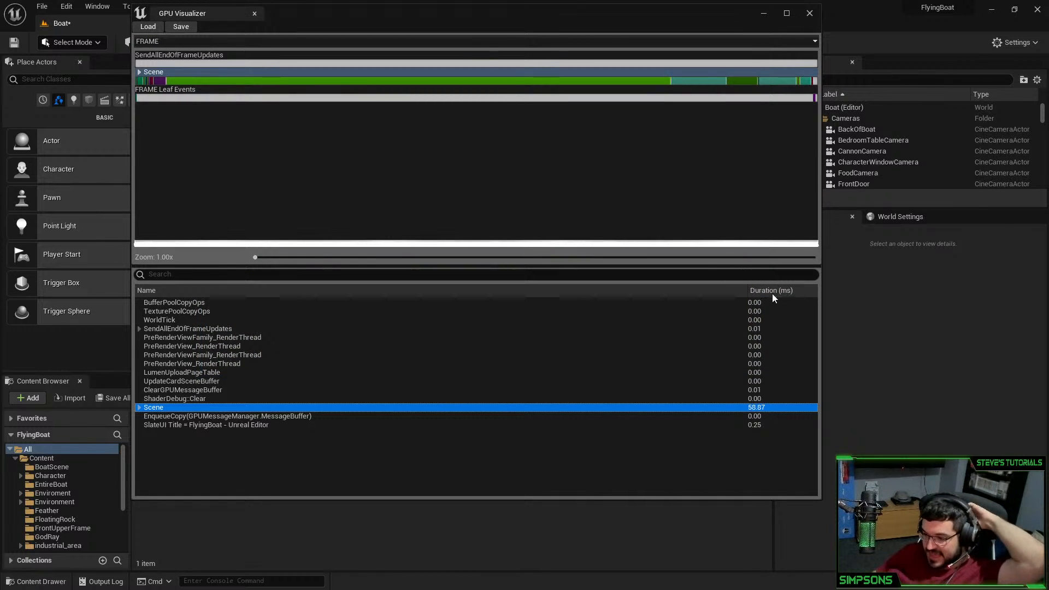
{"action": "left_click", "coordinate": [139, 408]}
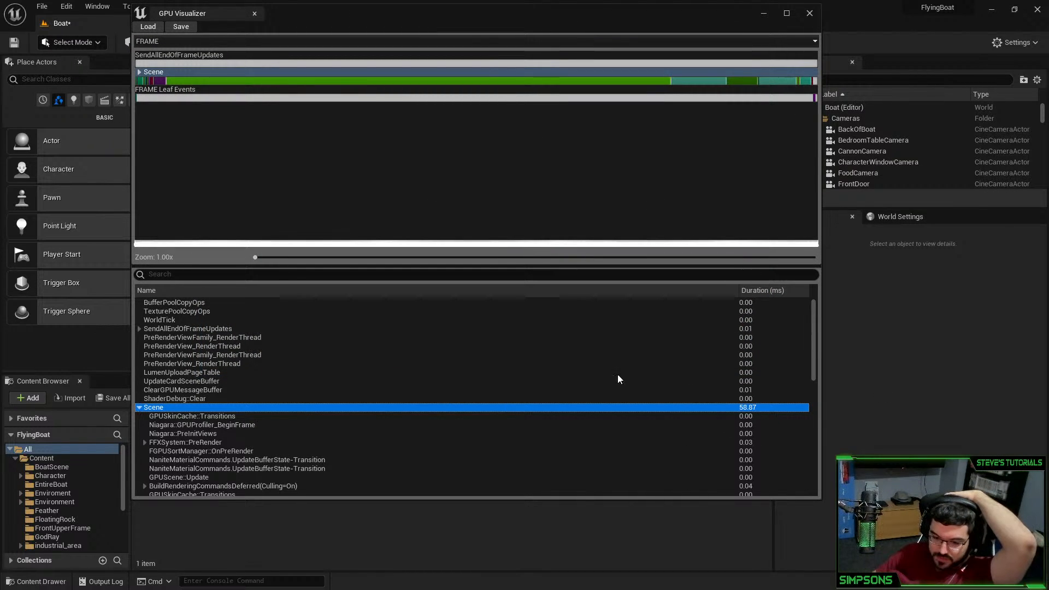
{"action": "left_click", "coordinate": [750, 289]}
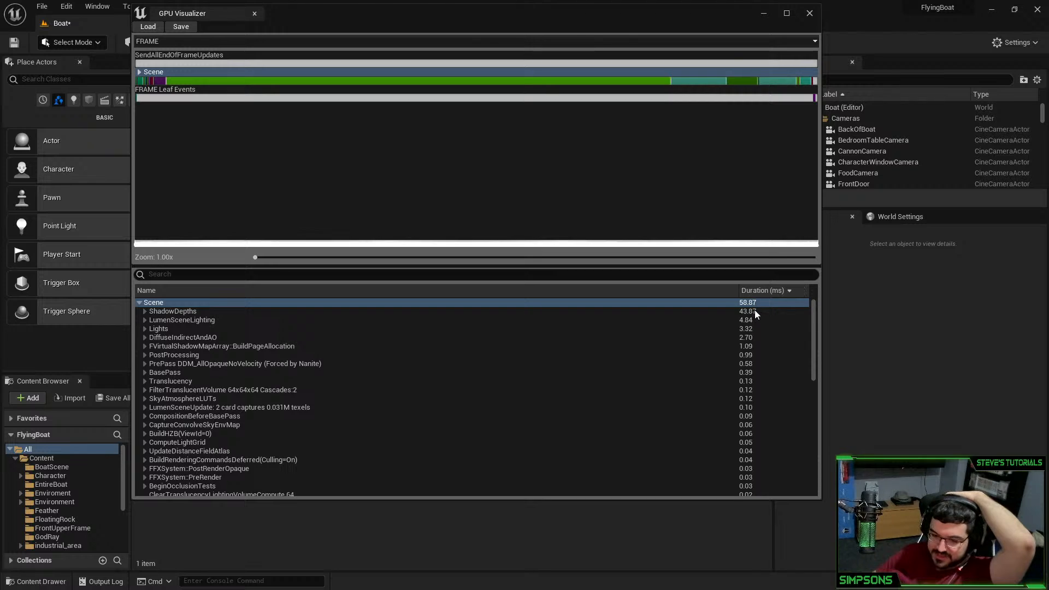
Break down ShadowDepths through RenderVirtualShadowMaps(Non-Nanite) to Batched to examine the shadow cost, and close the GPU Visualizer
{"action": "left_click", "coordinate": [174, 309]}
{"action": "left_click", "coordinate": [145, 311]}
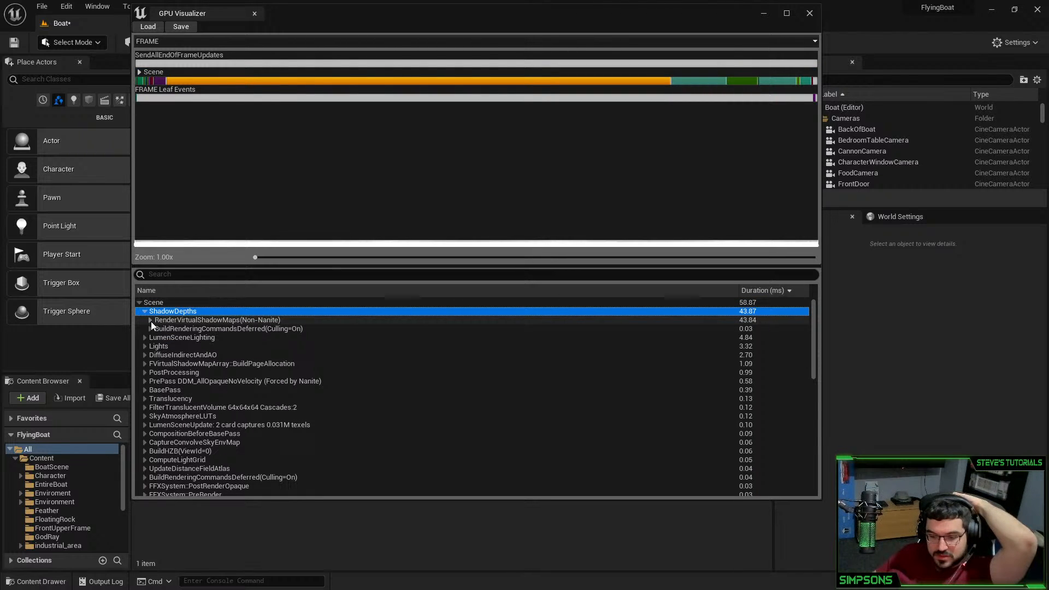
{"action": "left_click", "coordinate": [164, 321]}
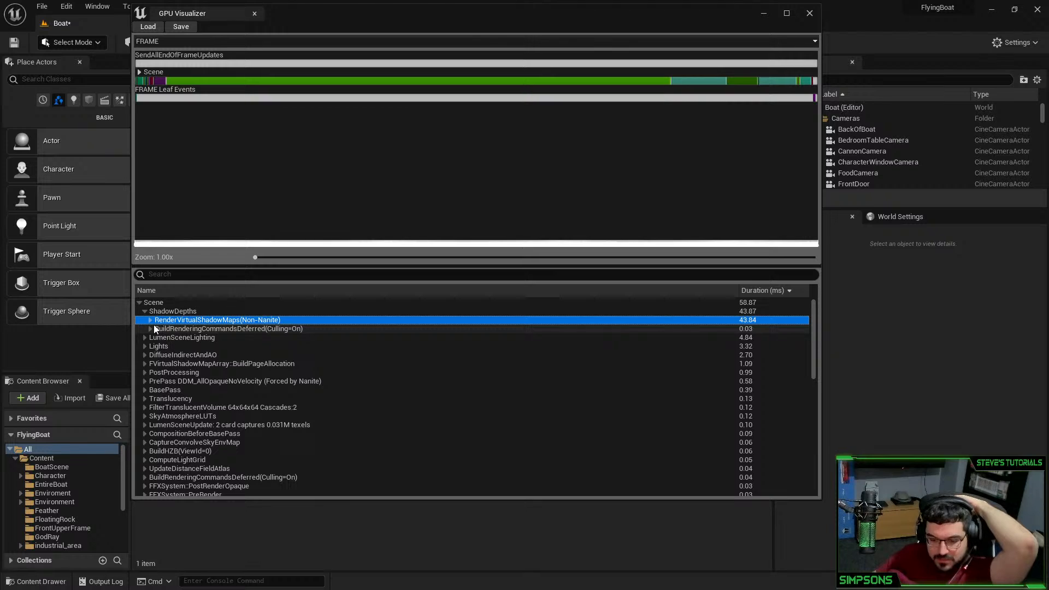
{"action": "left_click", "coordinate": [151, 320]}
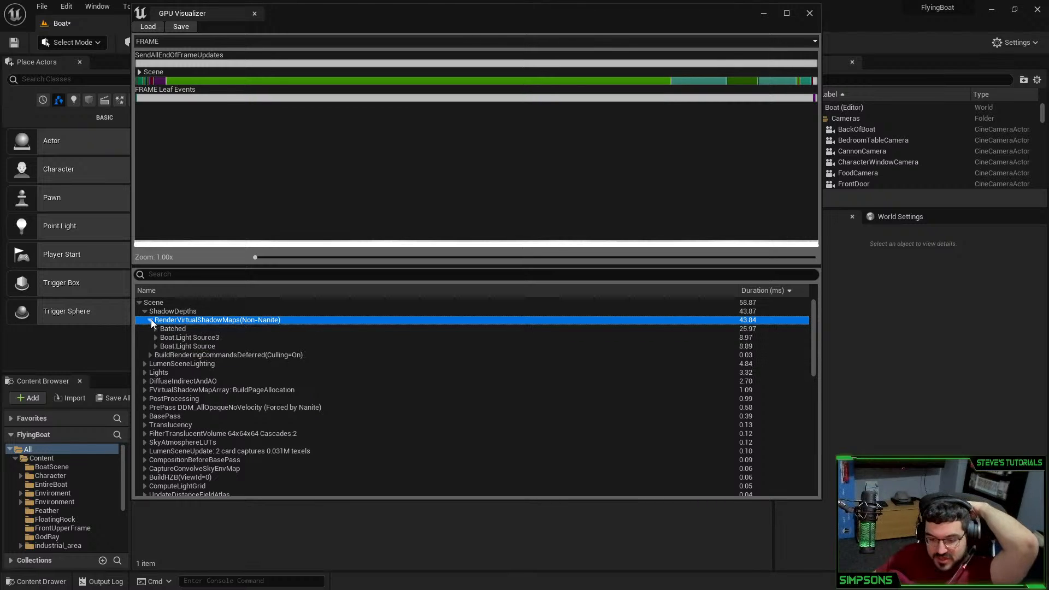
{"action": "left_click", "coordinate": [165, 329]}
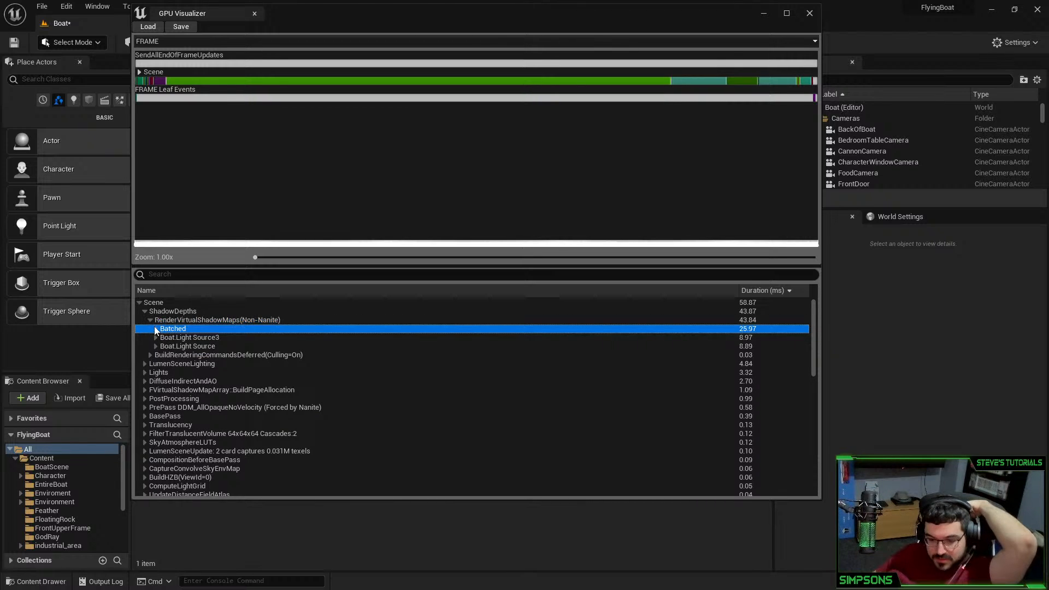
{"action": "left_click", "coordinate": [156, 329]}
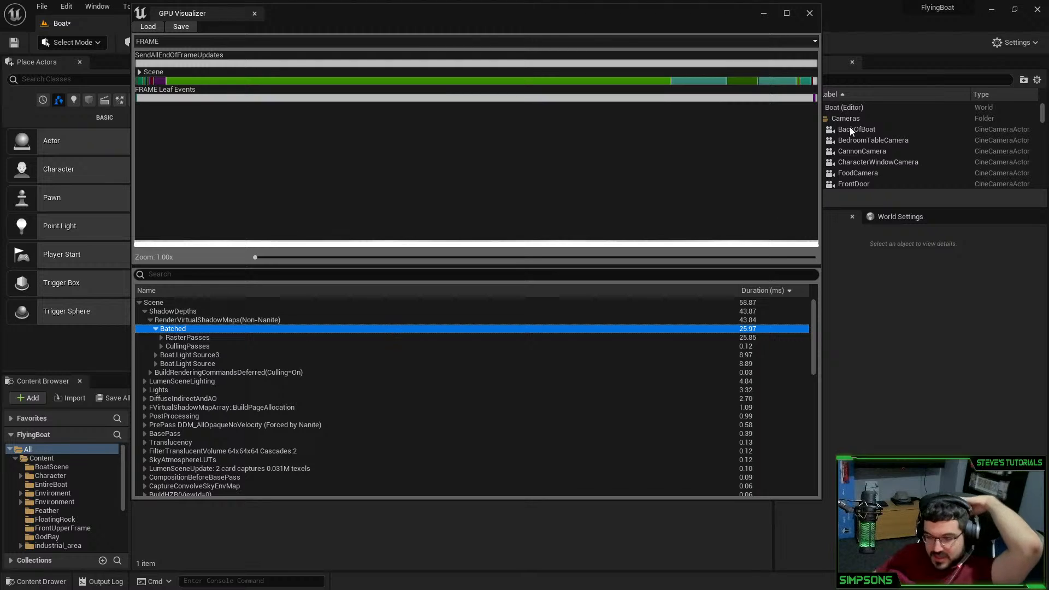
{"action": "left_click", "coordinate": [810, 15]}
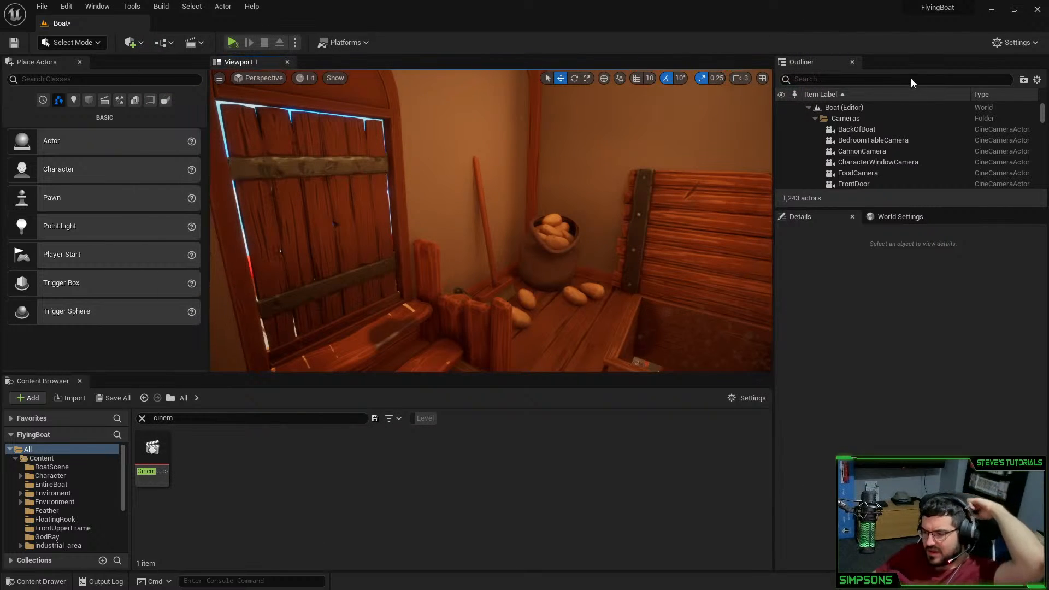
Filter the Outliner by LIGHT and hide all point lights from PointLight to PointLight14
{"action": "left_click", "coordinate": [872, 75]}
{"action": "type", "text": "LIGHT"}
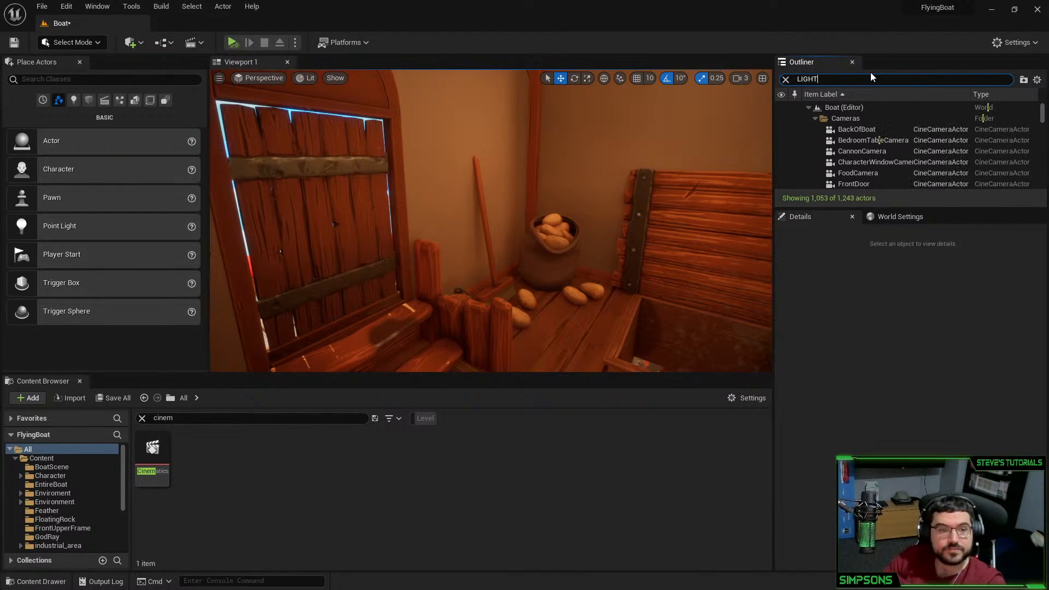
{"action": "left_click", "coordinate": [856, 162]}
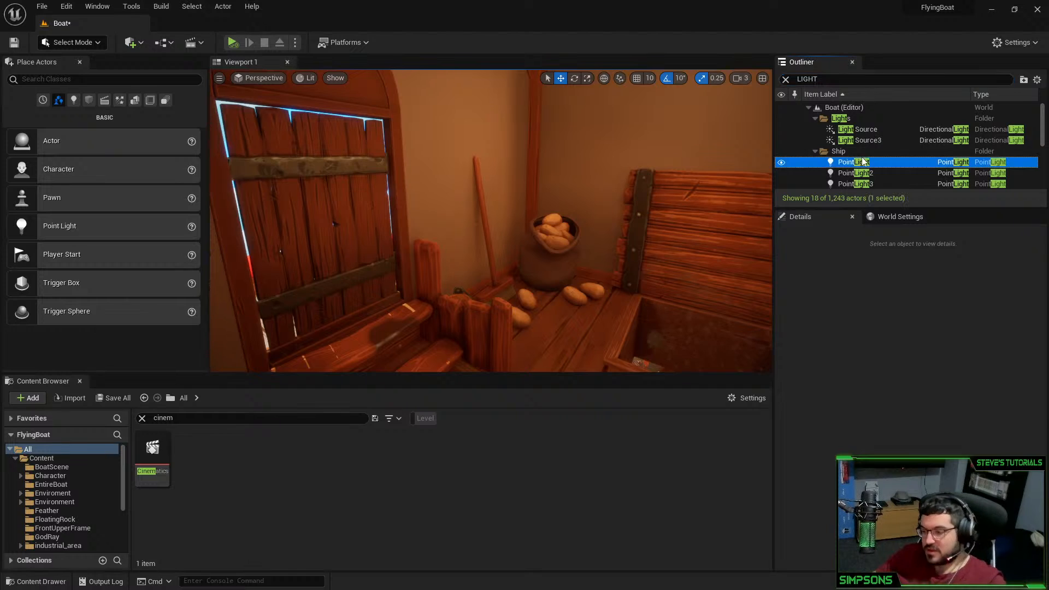
{"action": "scroll", "coordinate": [853, 159], "scroll_direction": "down", "scroll_amount": 5}
{"action": "left_click", "coordinate": [808, 141], "text": "shift"}
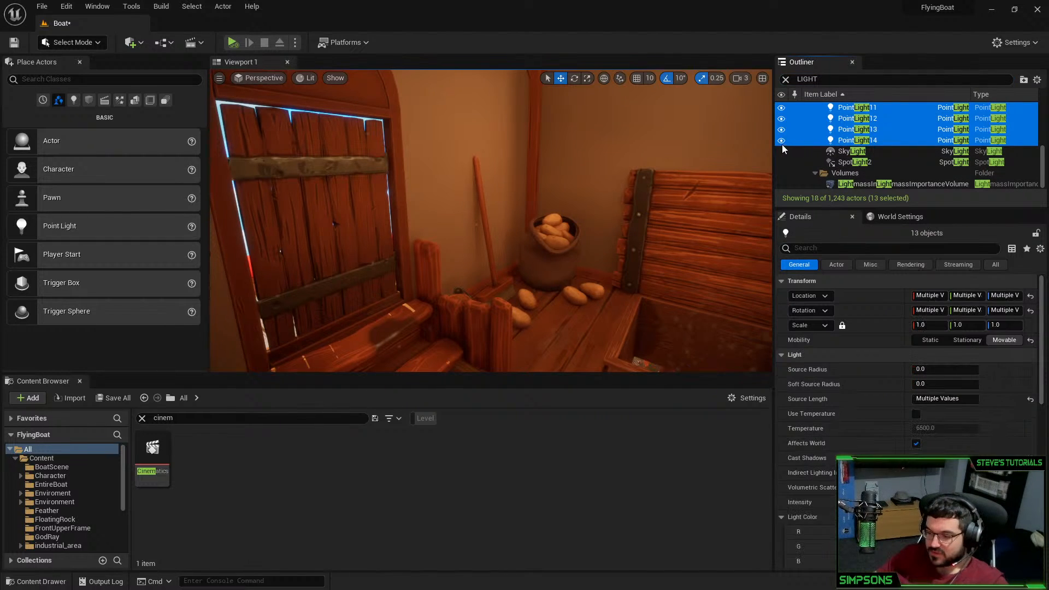
{"action": "left_click", "coordinate": [783, 141]}
Examine the ship's exterior with the point lights hidden, profile a GPU frame there and close the GPU Visualizer
{"action": "key", "text": "w"}
{"action": "mouse_move", "coordinate": [491, 221]}
{"action": "right_mouse_down"}
{"action": "mouse_move", "coordinate": [579, 213]}
{"action": "mouse_move", "coordinate": [596, 224]}
{"action": "mouse_move", "coordinate": [481, 235]}
{"action": "mouse_move", "coordinate": [503, 218]}
{"action": "right_mouse_up"}
{"action": "key", "text": "s"}
{"action": "right_click_drag", "start_coordinate": [590, 160], "coordinate": [590, 159]}
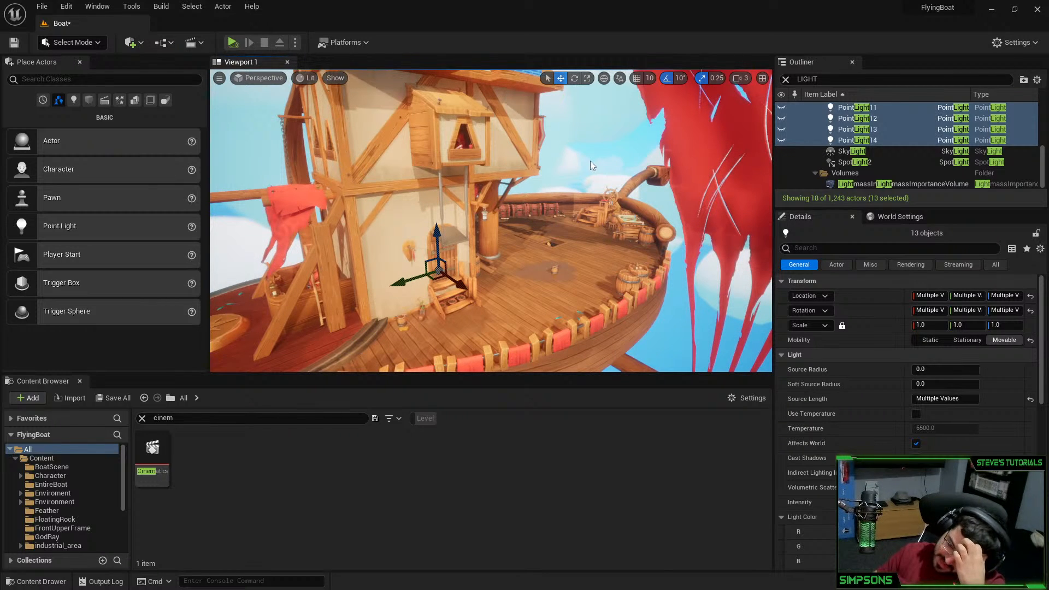
{"action": "key", "text": "ctrl+shift+comma"}
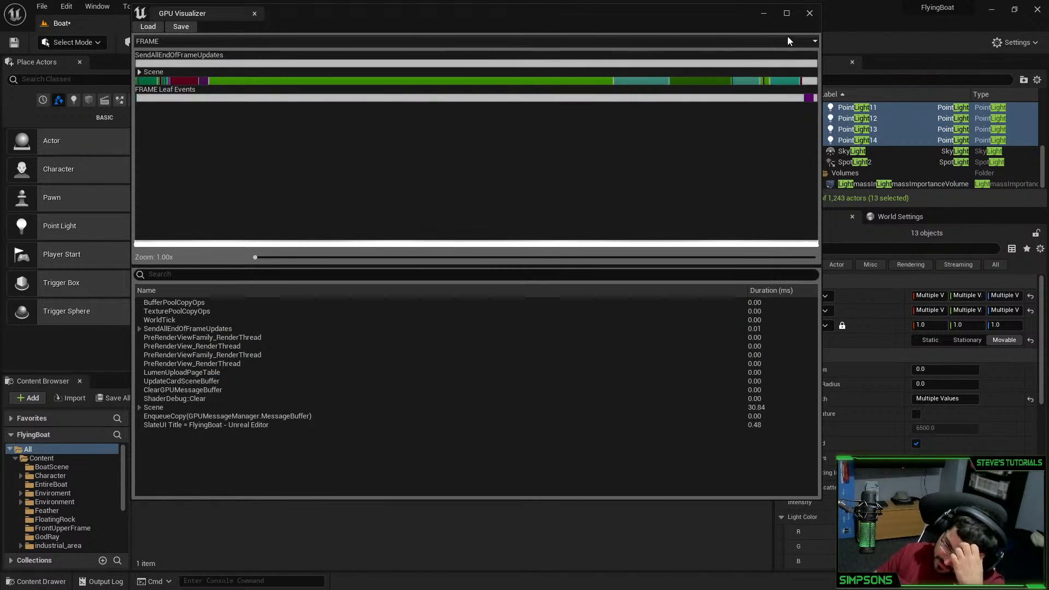
{"action": "left_click", "coordinate": [809, 12]}
Reselect all the point lights in the Outliner up to PointLight14 and make them visible again
{"action": "scroll", "coordinate": [783, 130], "scroll_direction": "up", "scroll_amount": 2}
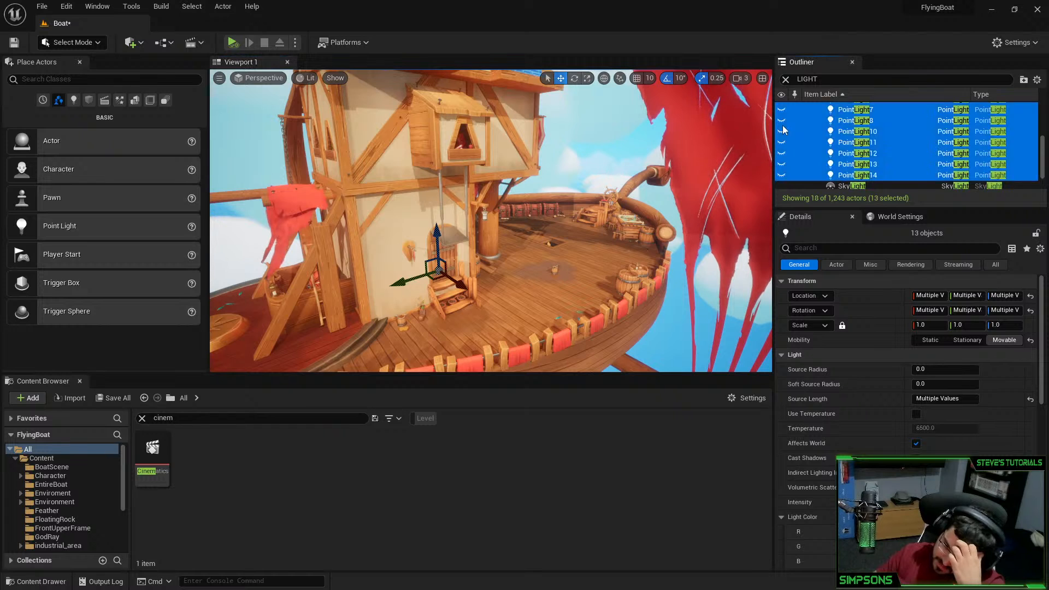
{"action": "left_click", "coordinate": [783, 126]}
{"action": "left_click", "coordinate": [843, 176]}
{"action": "scroll", "coordinate": [844, 154], "scroll_direction": "up", "scroll_amount": 2}
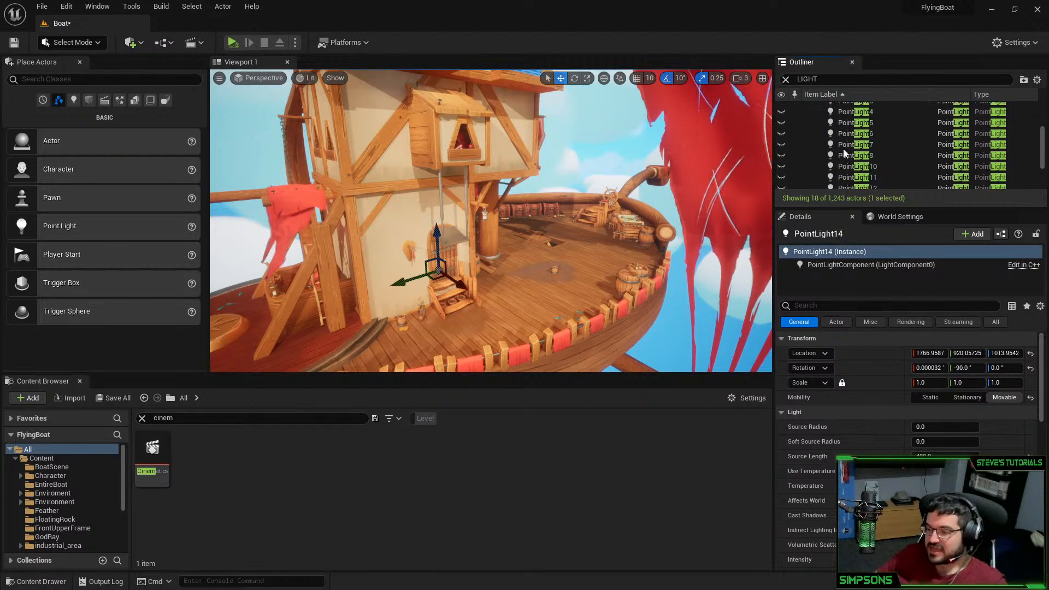
{"action": "scroll", "coordinate": [845, 153], "scroll_direction": "down", "scroll_amount": 2}
{"action": "left_click", "coordinate": [783, 161], "text": "shift"}
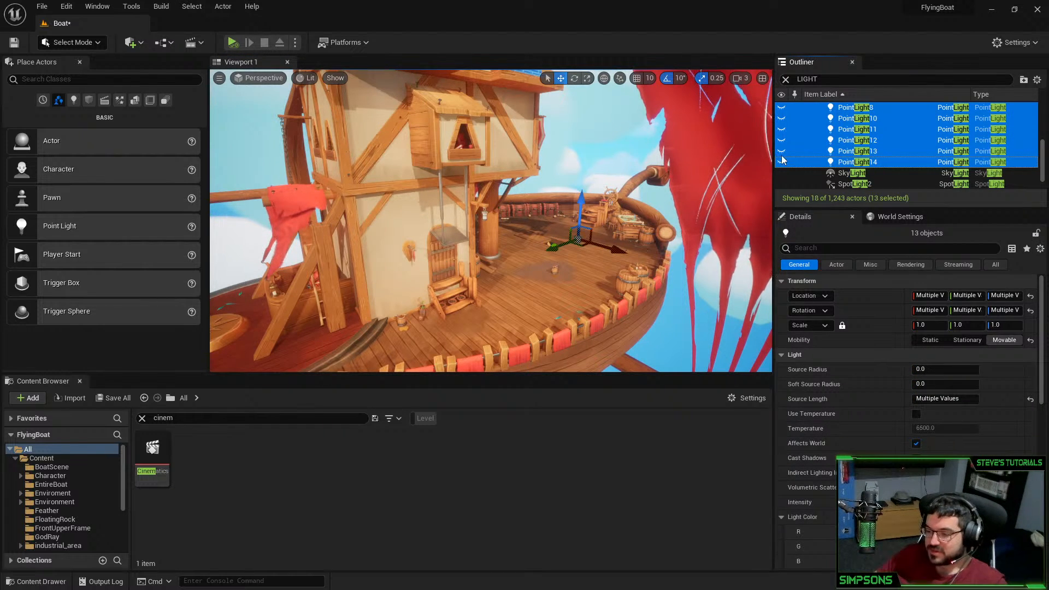
{"action": "left_click", "coordinate": [782, 160]}
{"action": "scroll", "coordinate": [804, 158], "scroll_direction": "down", "scroll_amount": 2}
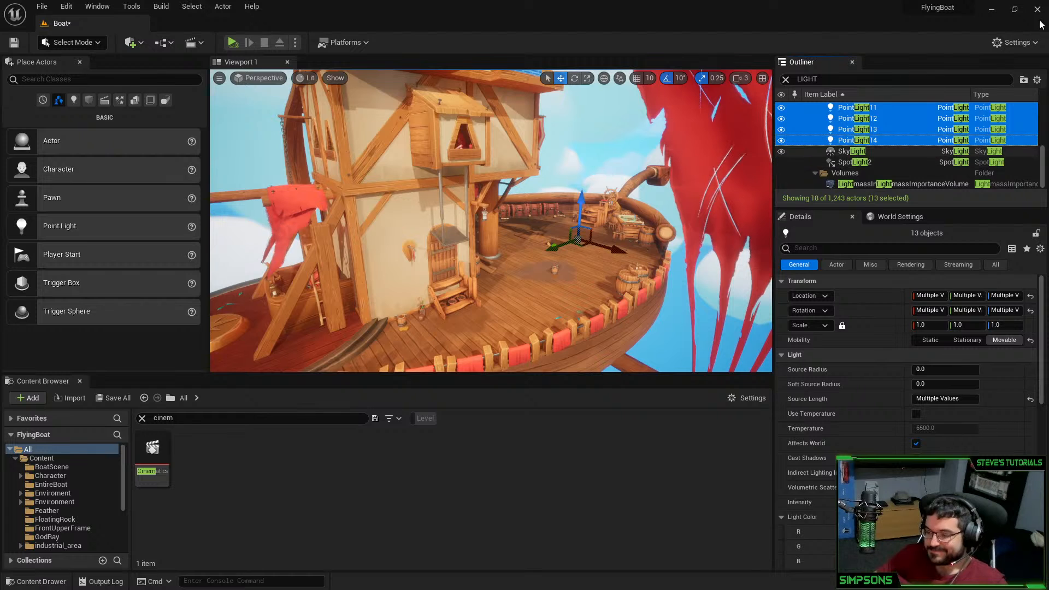
Change the boat viewport's view mode and minimize the FlyingBoat editor to bring up TheGuardian project
{"action": "left_click", "coordinate": [309, 79]}
{"action": "left_click", "coordinate": [322, 119]}
{"action": "left_click", "coordinate": [992, 9]}
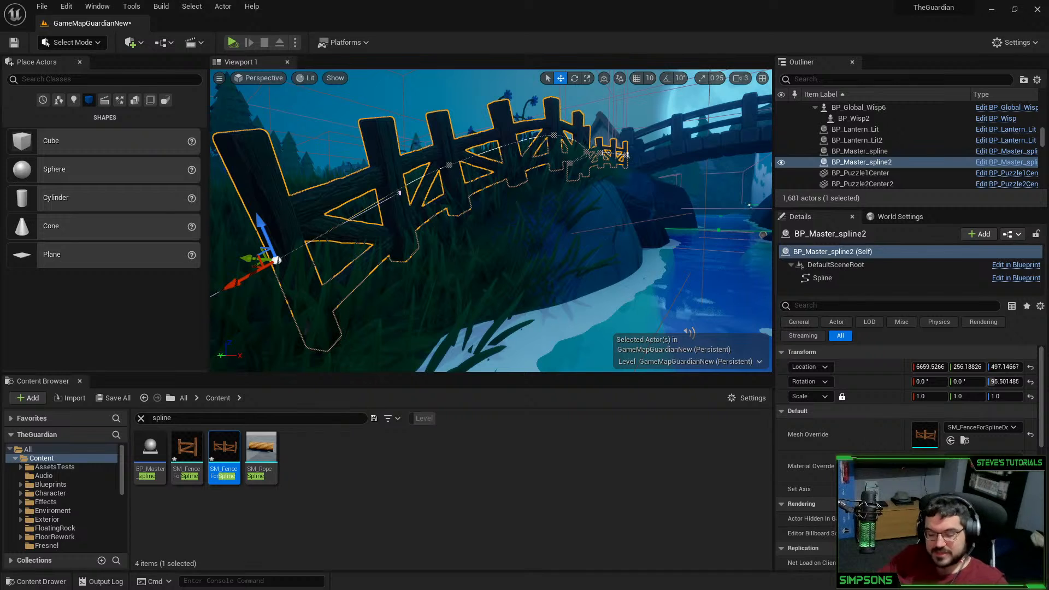
Profile another GPU frame and list the Scene entry's passes by duration, longest first
{"action": "key", "text": "ctrl+shift+comma"}
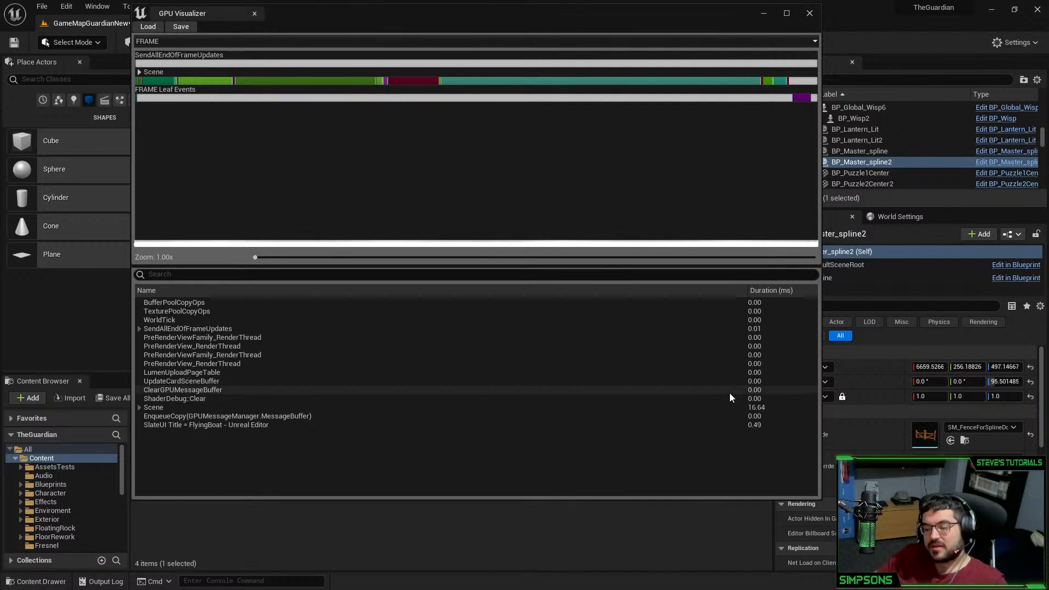
{"action": "left_click", "coordinate": [757, 407]}
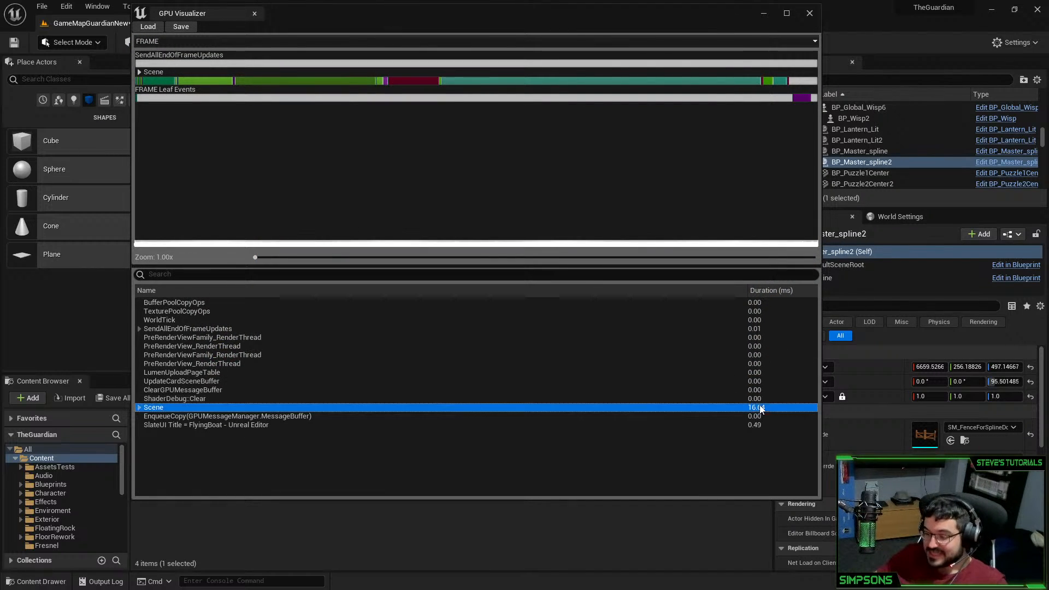
{"action": "left_click", "coordinate": [139, 408]}
{"action": "left_click", "coordinate": [766, 292]}
{"action": "left_click", "coordinate": [766, 295]}
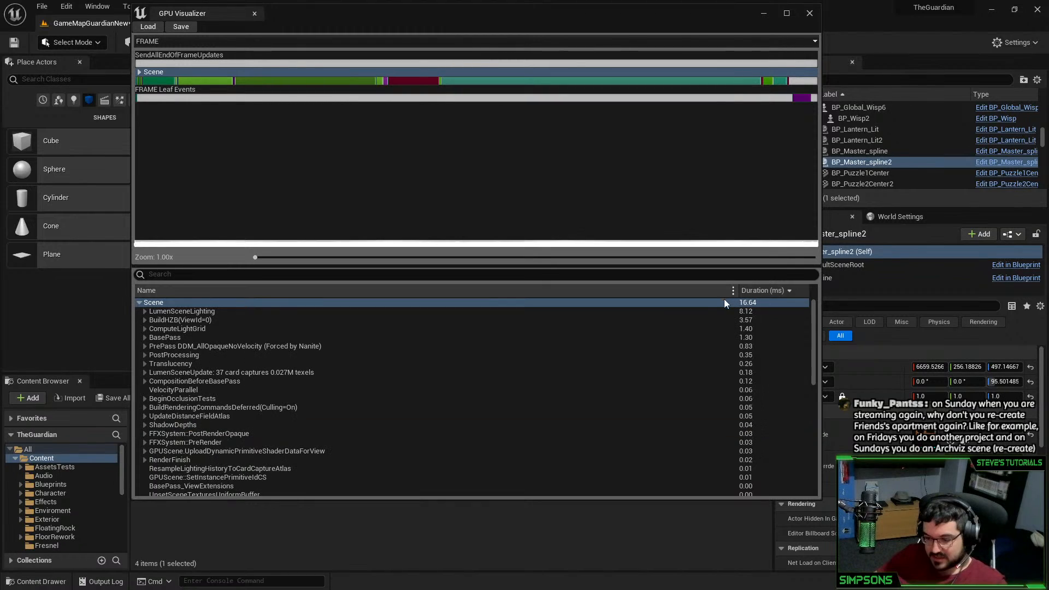
Break down LumenSceneLighting and its DirectLighting pass to examine their durations, and close the GPU Visualizer
{"action": "left_click", "coordinate": [713, 312]}
{"action": "left_click", "coordinate": [145, 312]}
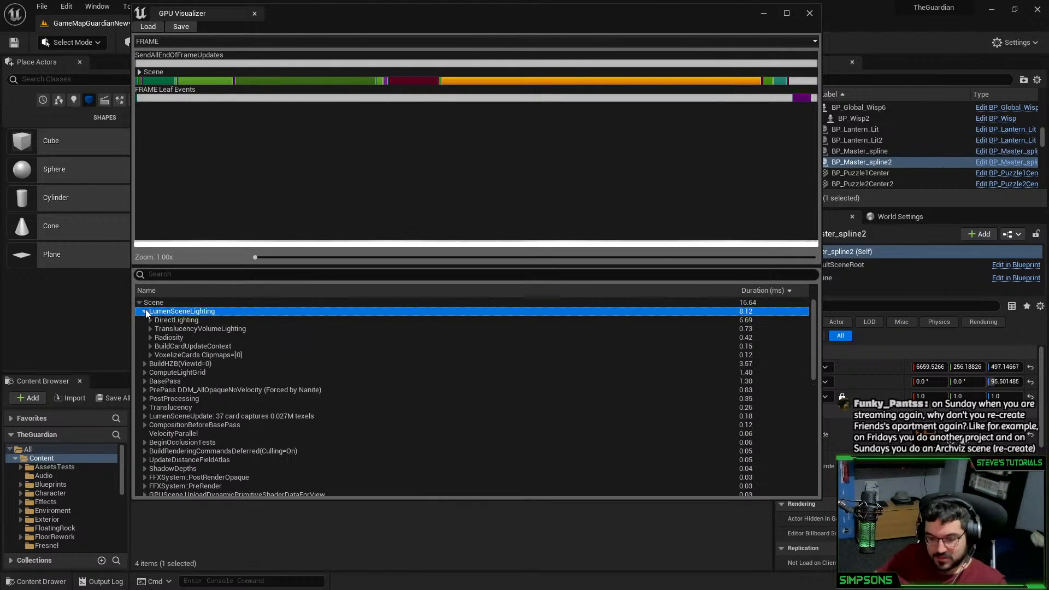
{"action": "left_click", "coordinate": [151, 320]}
{"action": "left_click", "coordinate": [150, 320]}
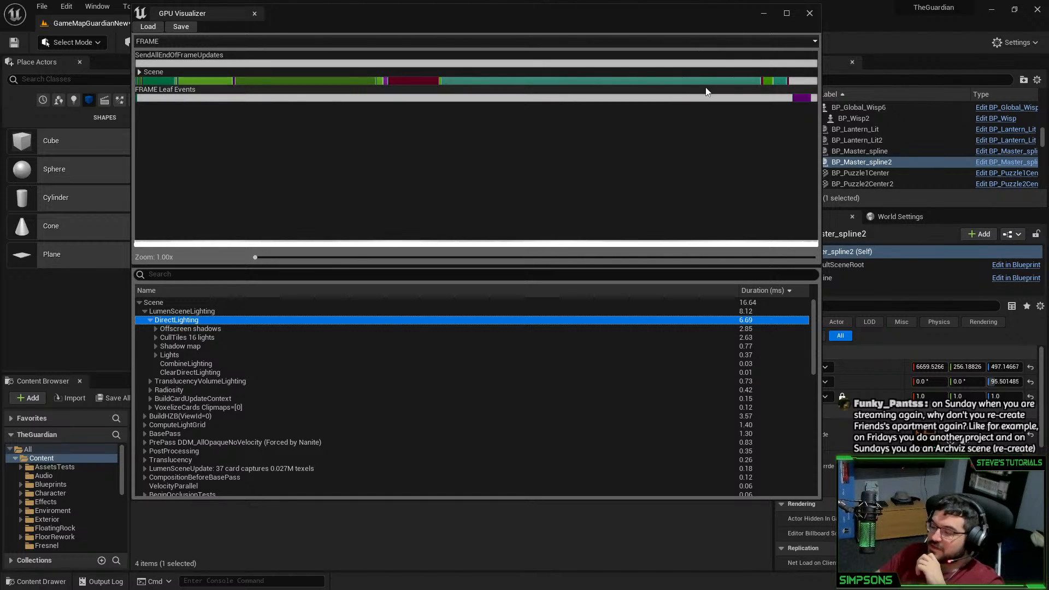
{"action": "left_click", "coordinate": [809, 13]}
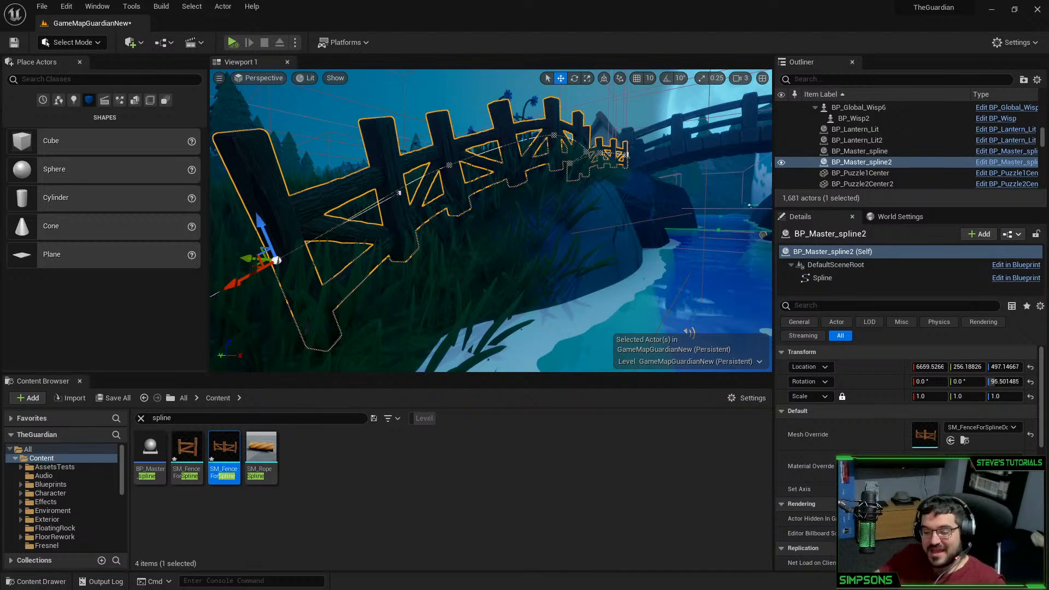
{"action": "right_click_drag", "start_coordinate": [463, 278], "coordinate": [360, 317]}
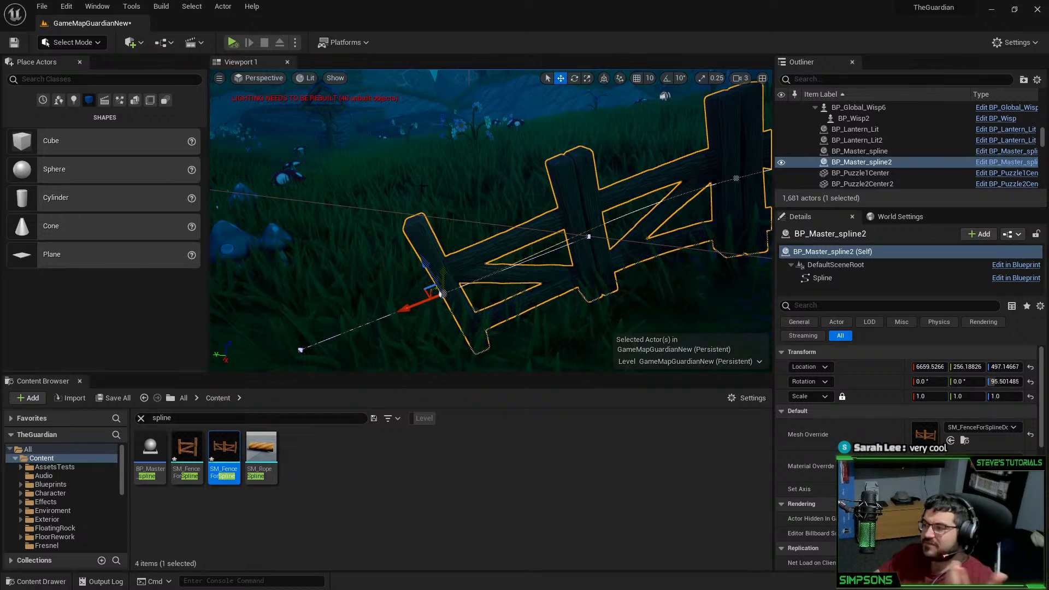
{"action": "left_click", "coordinate": [42, 6]}
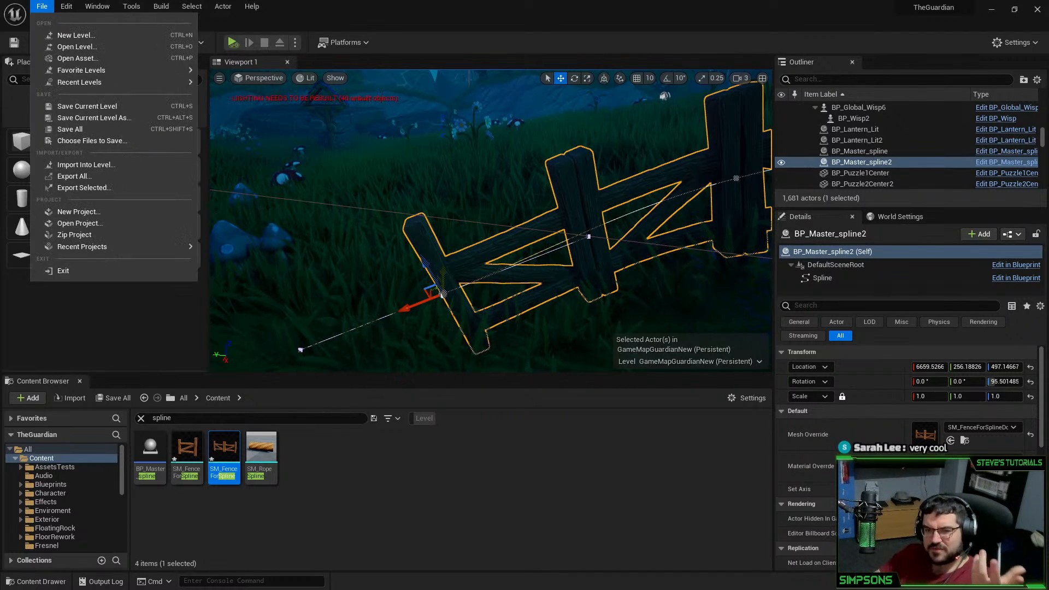
{"action": "mouse_move", "coordinate": [98, 7]}
{"action": "mouse_move", "coordinate": [139, 84]}
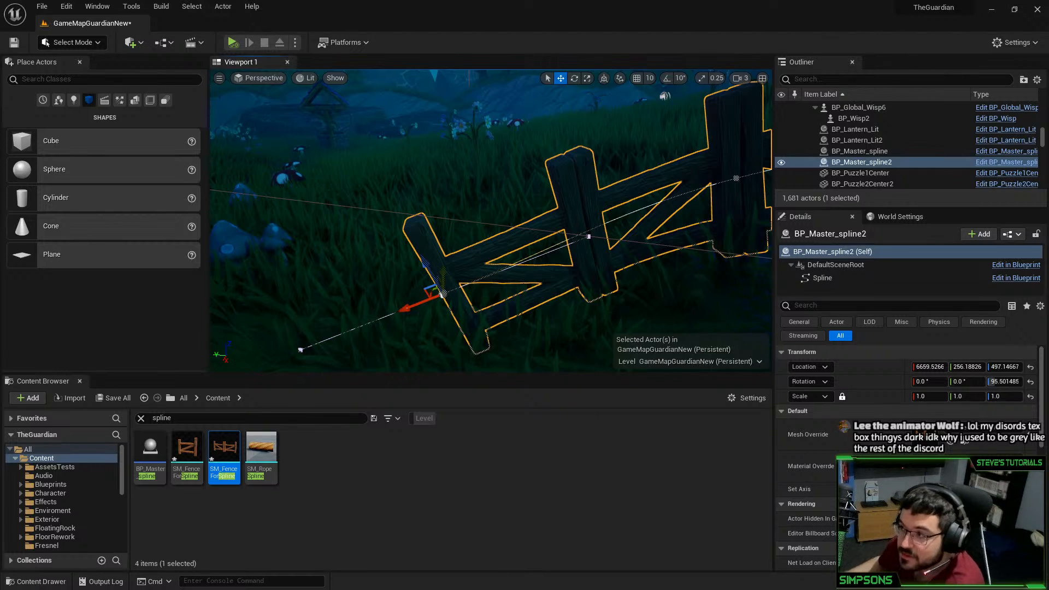
Open SimpsonsLivingRoom.uproject from the "SimpsonsLivingRoom - 12.10.2021 5.0" folder on drive E, and minimize File Explorer and the Epic Games Launcher
{"action": "key", "text": "alt+Tab"}
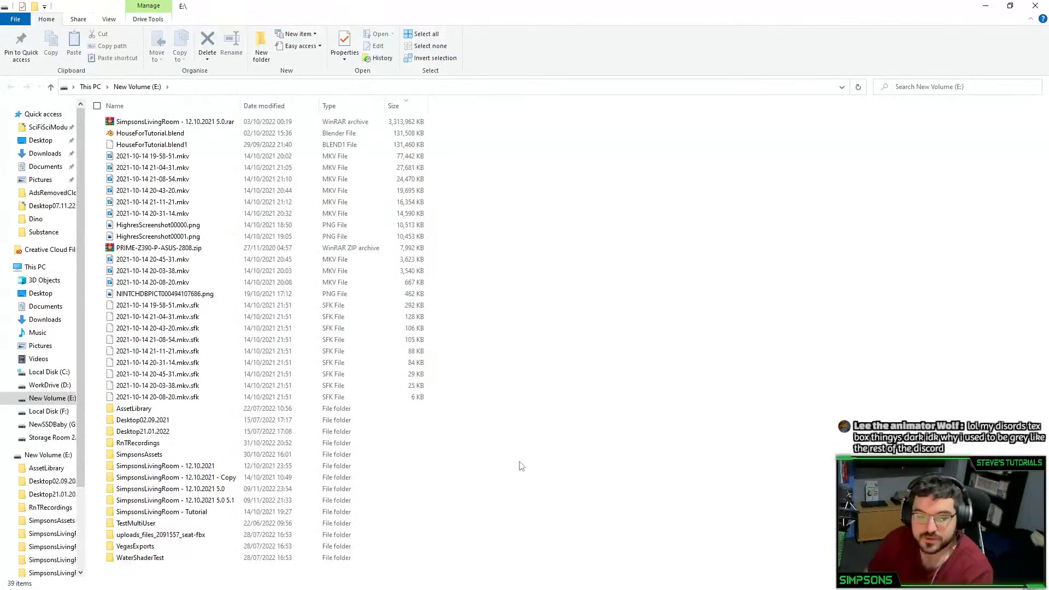
{"action": "double_click", "coordinate": [226, 489]}
{"action": "left_click", "coordinate": [158, 191]}
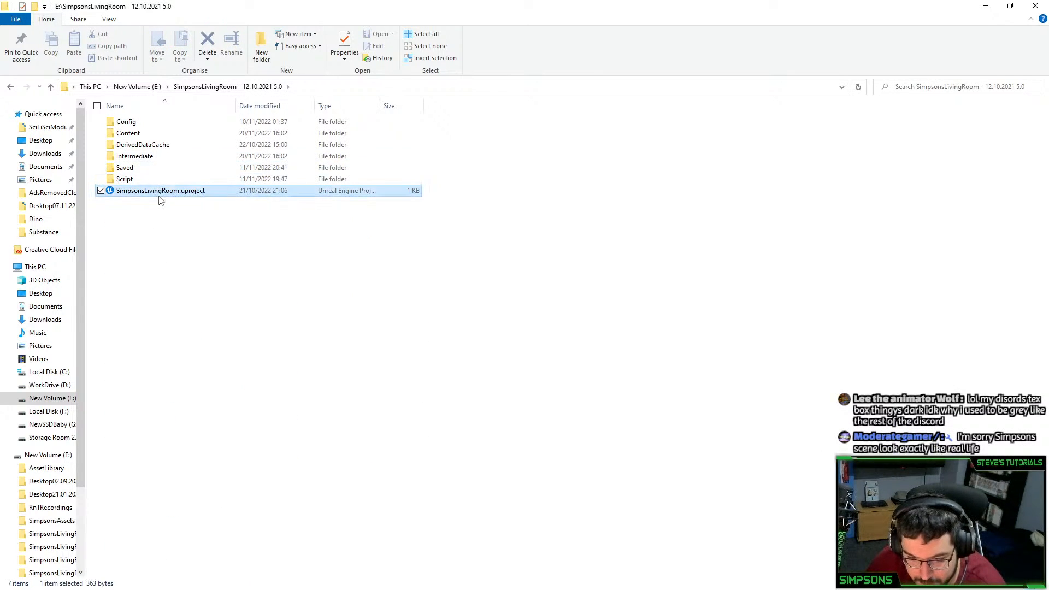
{"action": "left_click", "coordinate": [986, 6]}
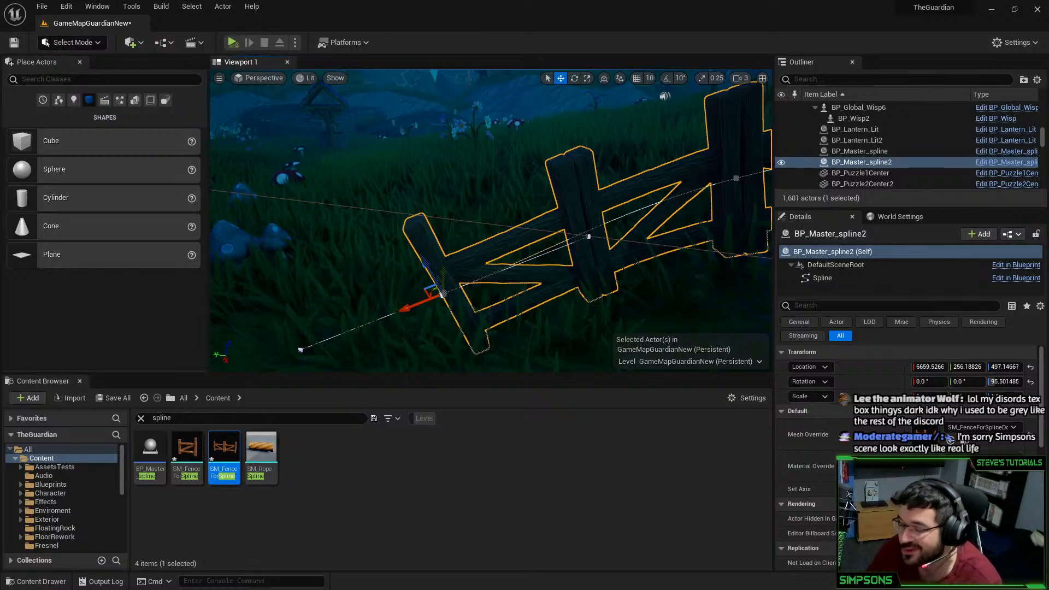
{"action": "left_click_drag", "start_coordinate": [678, 0], "coordinate": [556, 65]}
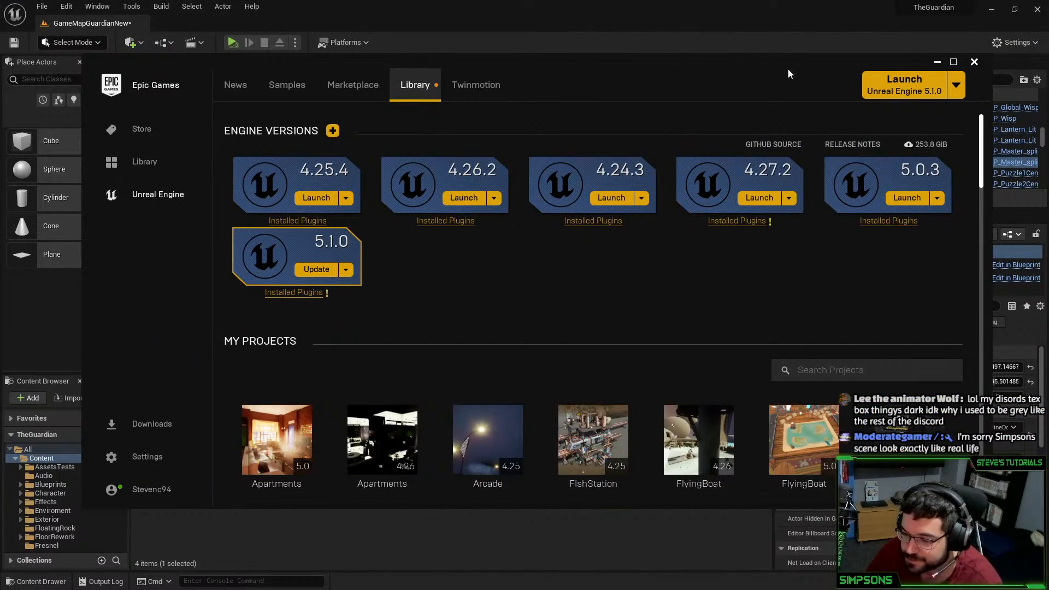
{"action": "left_click", "coordinate": [938, 61]}
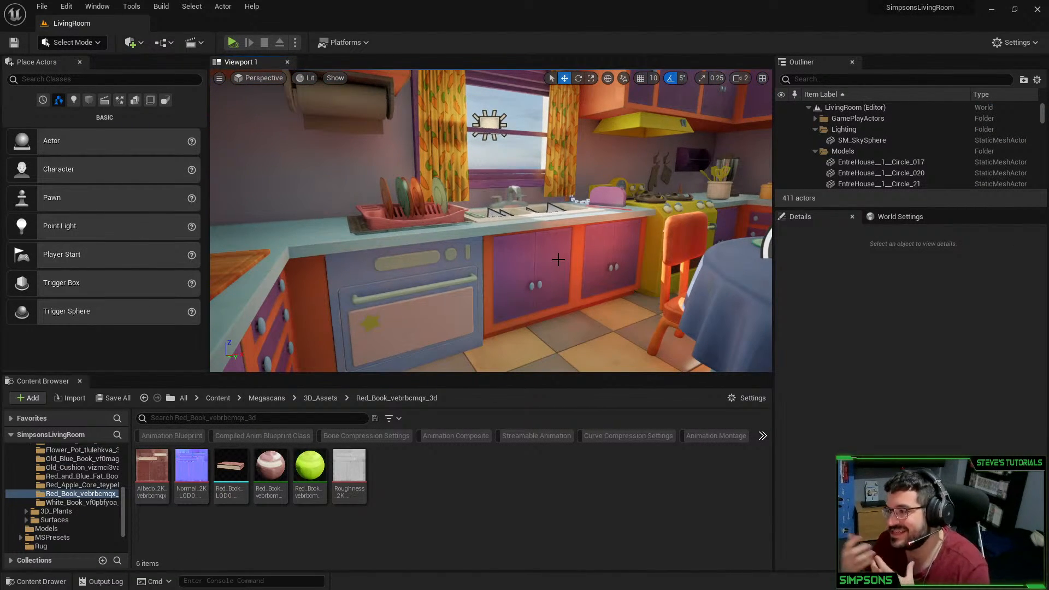
Show the LivingRoom level full screen in game view and look over the living room from the record player towards the couch
{"action": "key", "text": "g"}
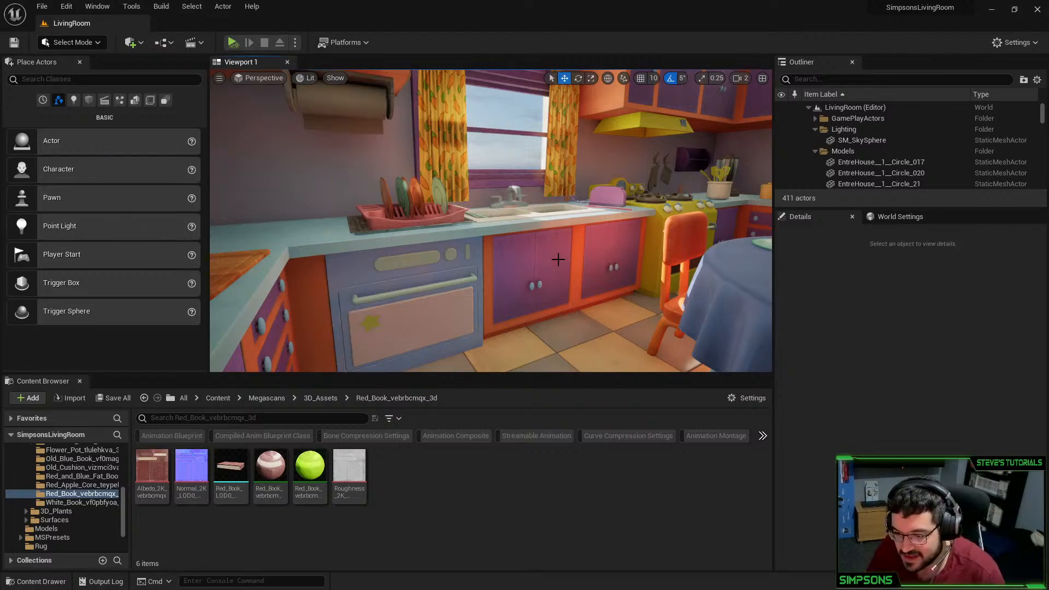
{"action": "key", "text": "F11"}
{"action": "right_click_drag", "start_coordinate": [558, 259], "coordinate": [11, 260]}
{"action": "key", "text": "w"}
{"action": "key", "text": "s"}
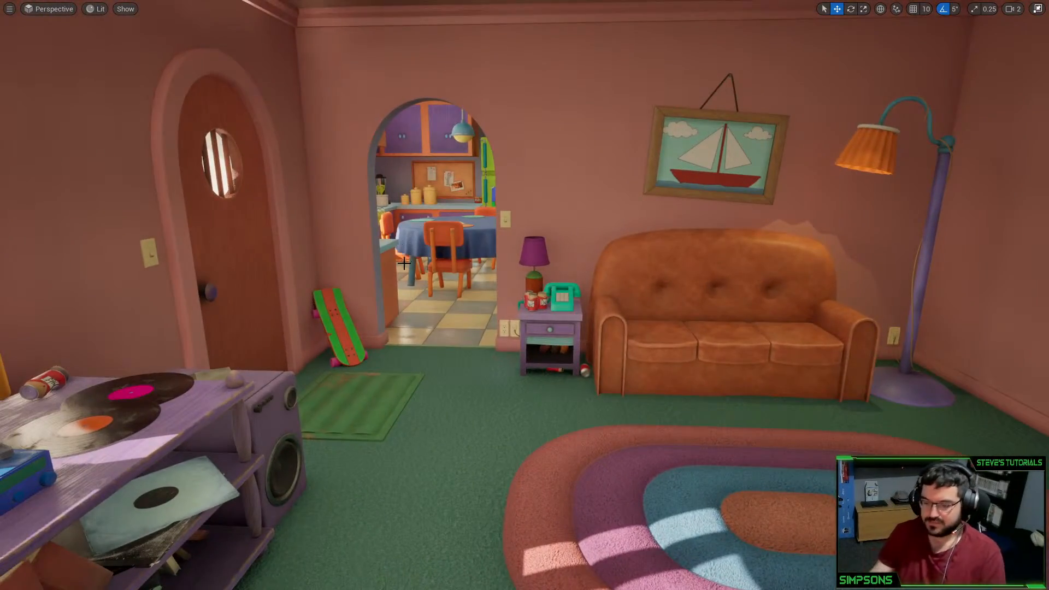
{"action": "key", "text": "Escape"}
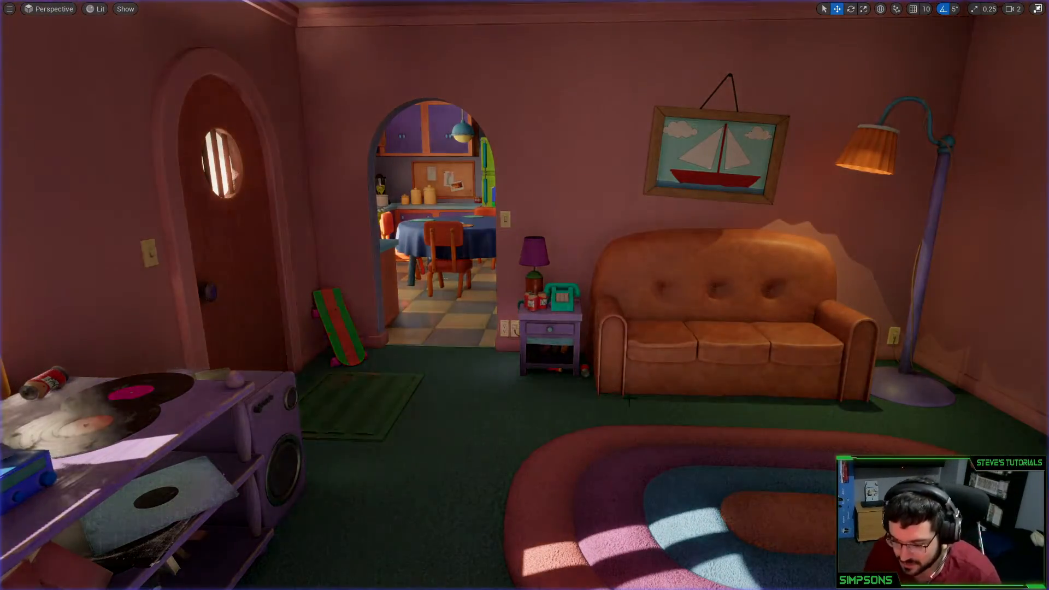
{"action": "right_click_drag", "start_coordinate": [631, 411], "coordinate": [576, 363]}
{"action": "key", "text": "s"}
{"action": "key", "text": "w"}
{"action": "key", "text": "s"}
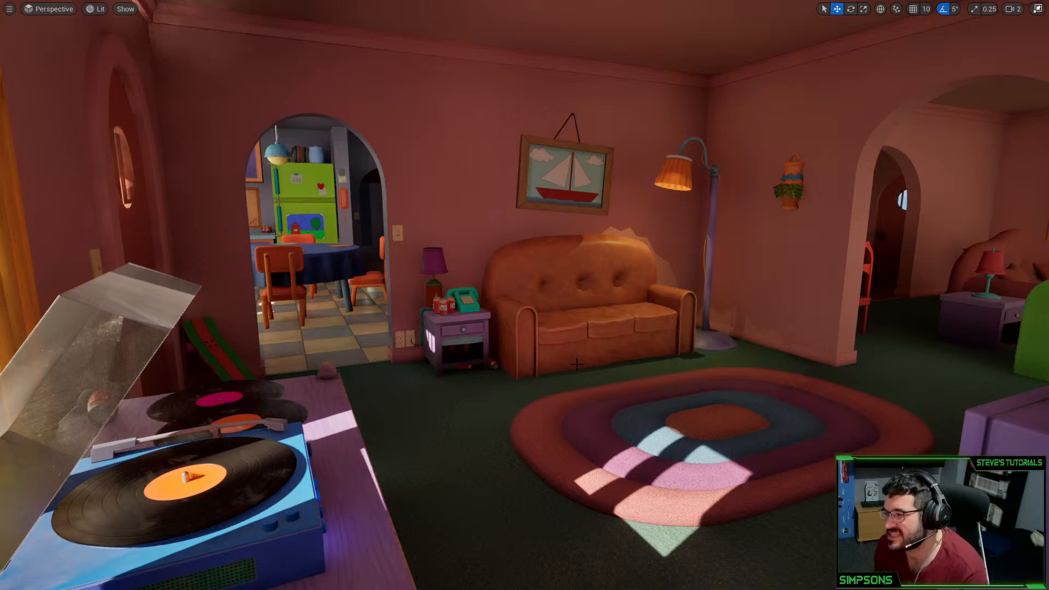
Examine the Duff cans on the side table up close, view the television across the rug, and leave full screen
{"action": "right_click_drag", "start_coordinate": [576, 364], "coordinate": [561, 333]}
{"action": "key", "text": "w"}
{"action": "key", "text": "w"}
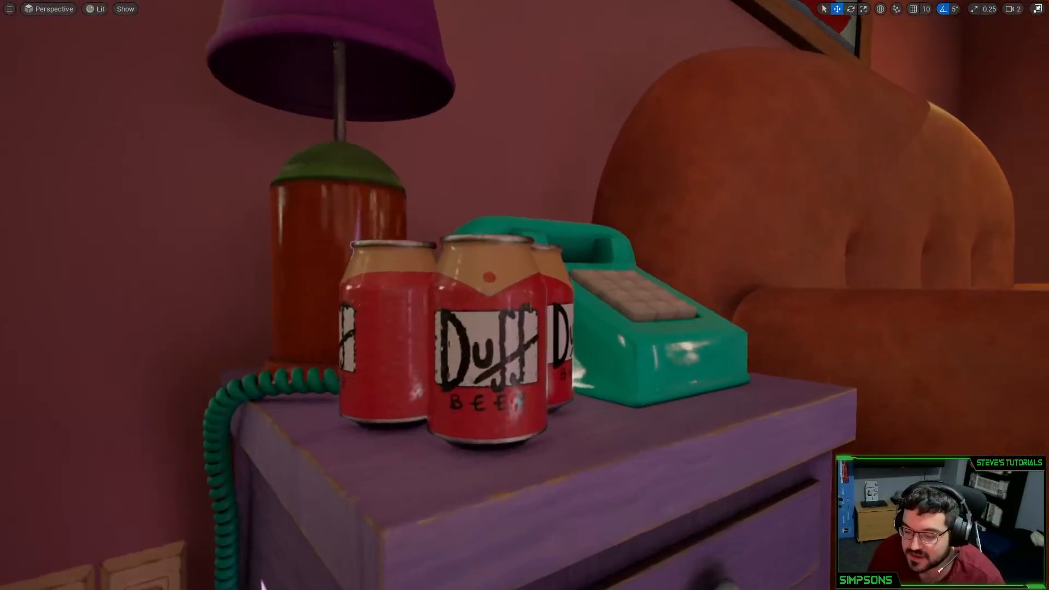
{"action": "key", "text": "w"}
{"action": "left_click_drag", "start_coordinate": [561, 334], "coordinate": [546, 340]}
{"action": "right_click_drag", "start_coordinate": [547, 340], "coordinate": [831, 318]}
{"action": "key", "text": "s"}
{"action": "key", "text": "w"}
{"action": "key", "text": "s"}
{"action": "key", "text": "w"}
{"action": "key", "text": "F11"}
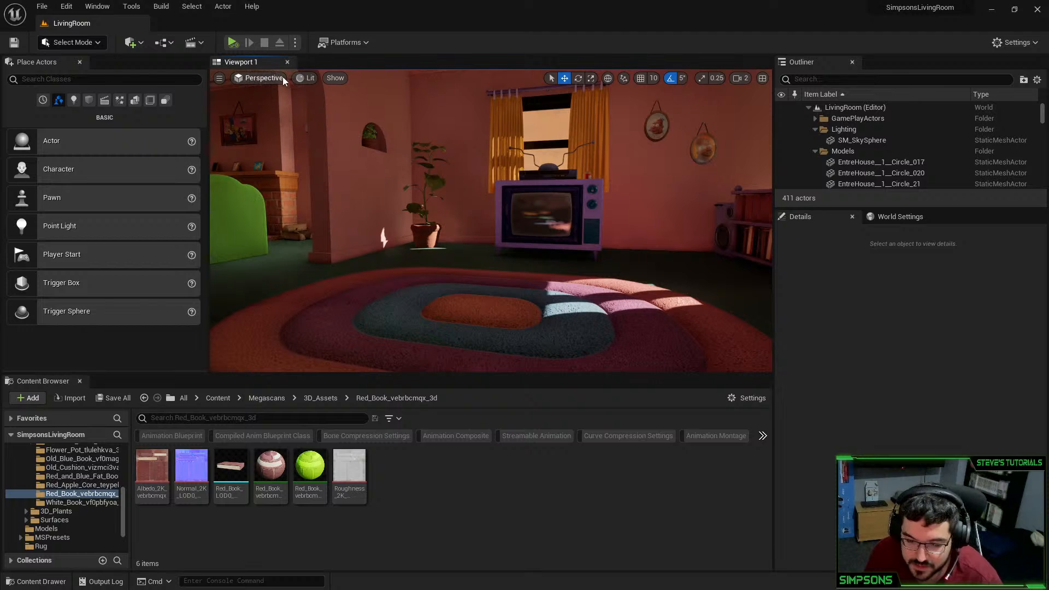
Pilot CineCameraActor2 and examine the vinyl records and the turntable up close
{"action": "left_click", "coordinate": [304, 78]}
{"action": "left_click", "coordinate": [264, 78]}
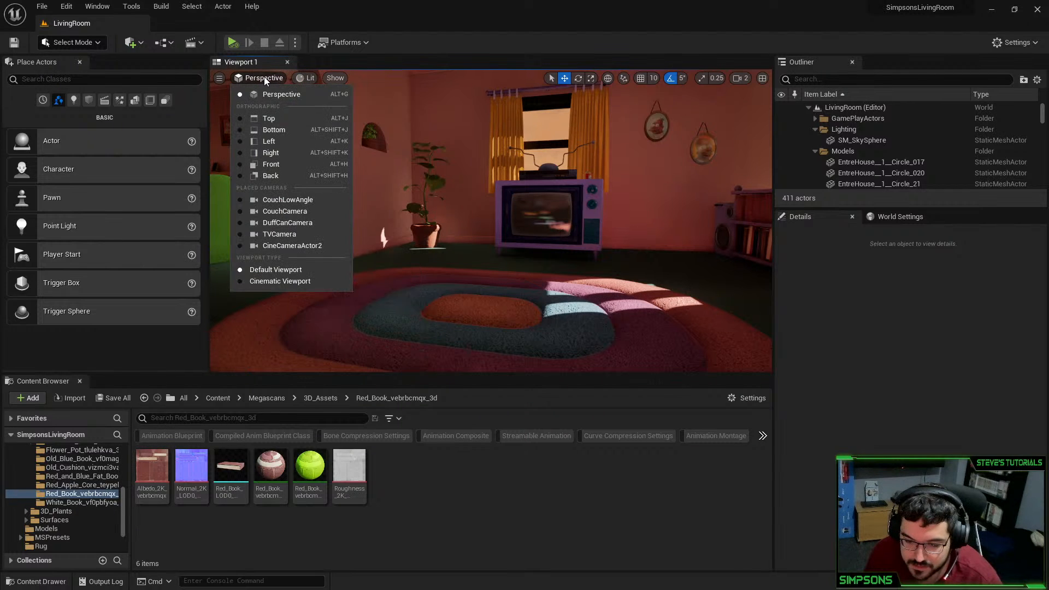
{"action": "left_click", "coordinate": [282, 245]}
{"action": "key", "text": "w"}
{"action": "mouse_move", "coordinate": [491, 221]}
{"action": "right_mouse_down"}
{"action": "mouse_move", "coordinate": [607, 221]}
{"action": "mouse_move", "coordinate": [511, 221]}
{"action": "mouse_move", "coordinate": [587, 225]}
{"action": "mouse_move", "coordinate": [502, 238]}
{"action": "mouse_move", "coordinate": [468, 271]}
{"action": "mouse_move", "coordinate": [481, 222]}
{"action": "right_mouse_up"}
{"action": "key", "text": "w"}
{"action": "key", "text": "w"}
{"action": "key", "text": "s"}
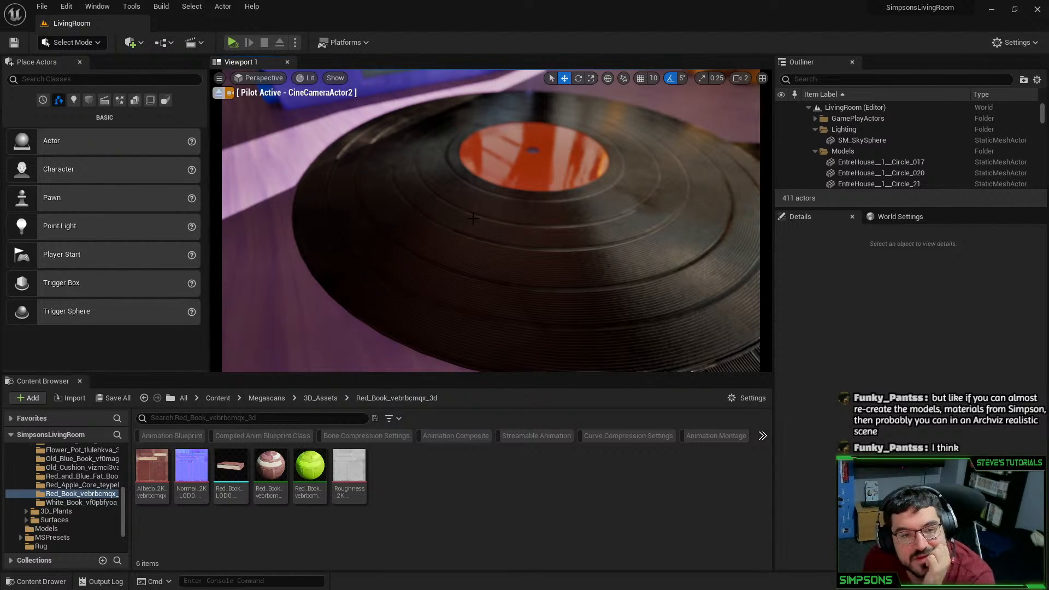
{"action": "right_click_drag", "start_coordinate": [565, 220], "coordinate": [537, 213]}
{"action": "key", "text": "w"}
{"action": "key", "text": "w"}
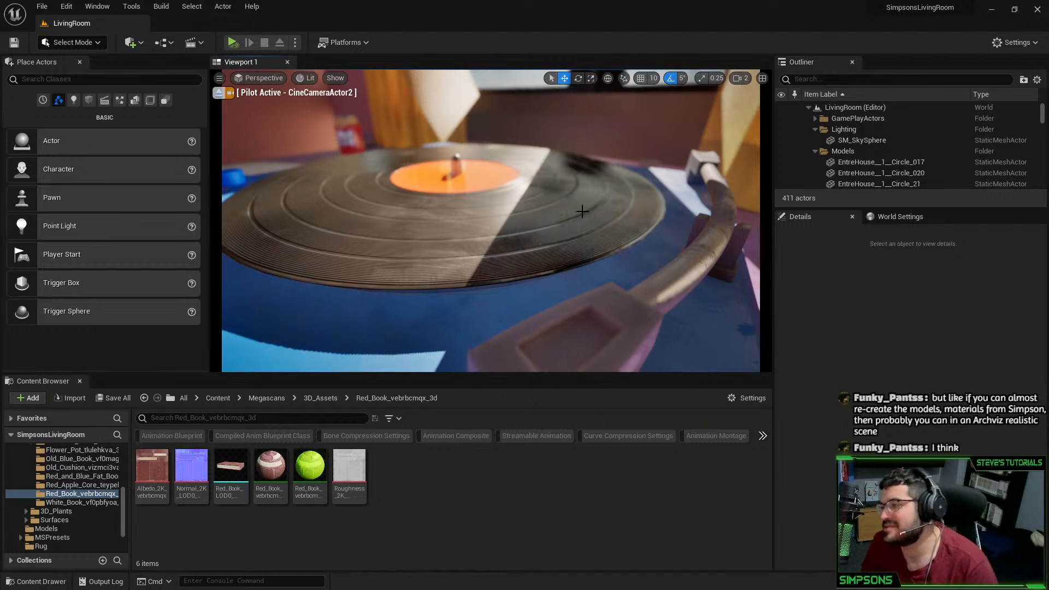
Fly the piloted camera to the side table to examine the Duff cans' surface detail
{"action": "right_click_drag", "start_coordinate": [567, 232], "coordinate": [733, 191]}
{"action": "key", "text": "w"}
{"action": "key", "text": "w"}
{"action": "key", "text": "a"}
{"action": "right_click_drag", "start_coordinate": [533, 221], "coordinate": [533, 221]}
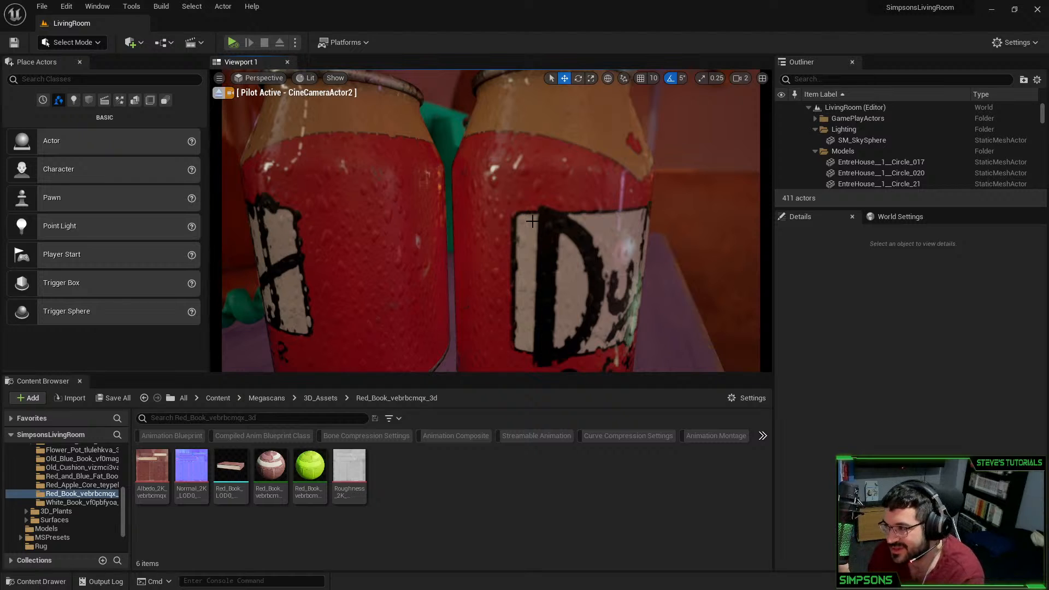
Examine the couch's leather texture up close through the piloted camera at full screen
{"action": "right_click_drag", "start_coordinate": [384, 268], "coordinate": [514, 268]}
{"action": "key", "text": "w"}
{"action": "key", "text": "w"}
{"action": "key", "text": "F11"}
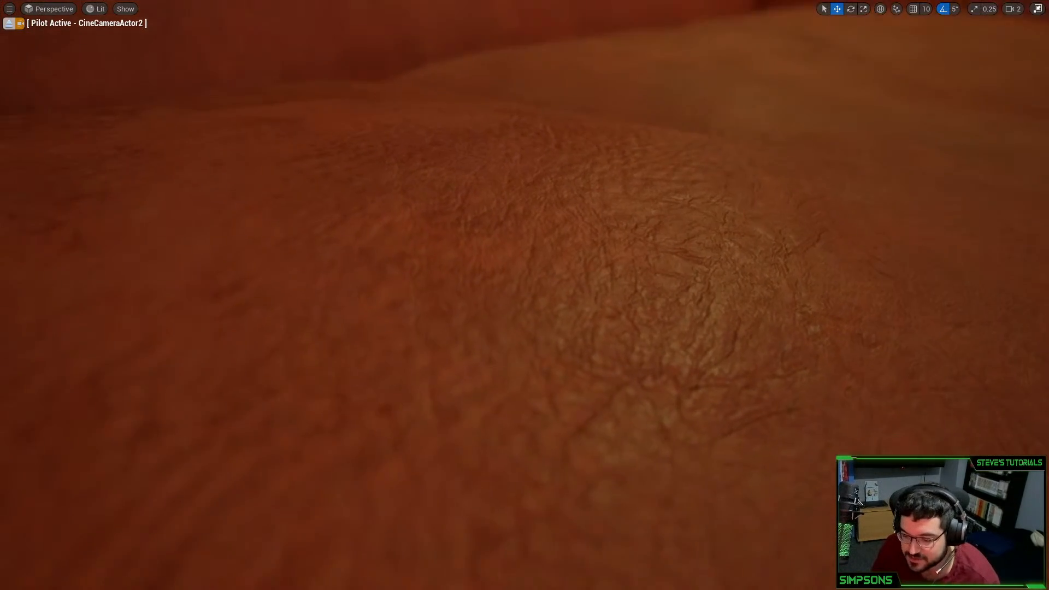
{"action": "key", "text": "s"}
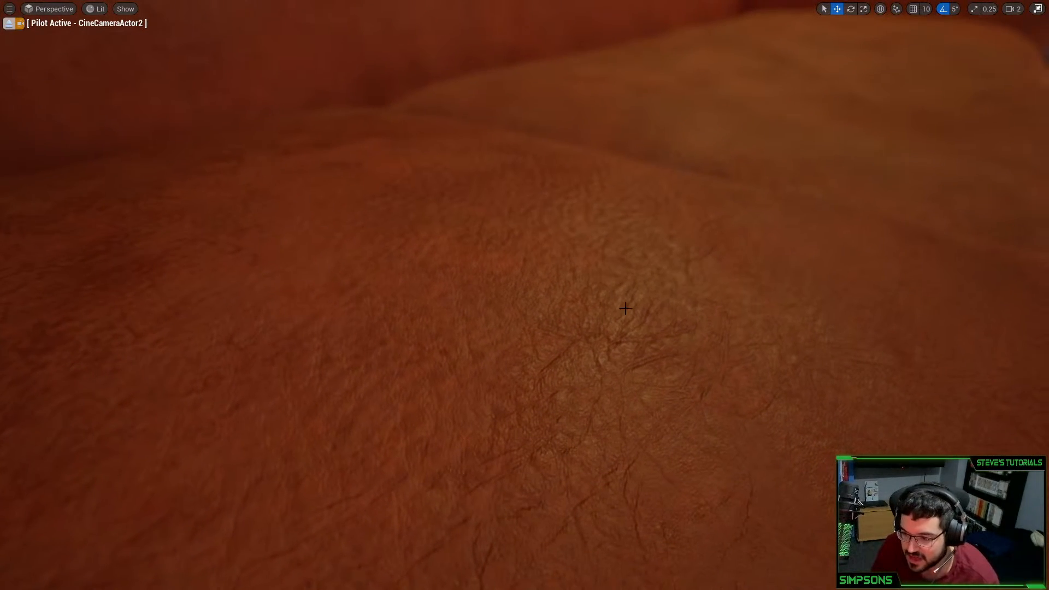
{"action": "key", "text": "s"}
{"action": "key", "text": "w"}
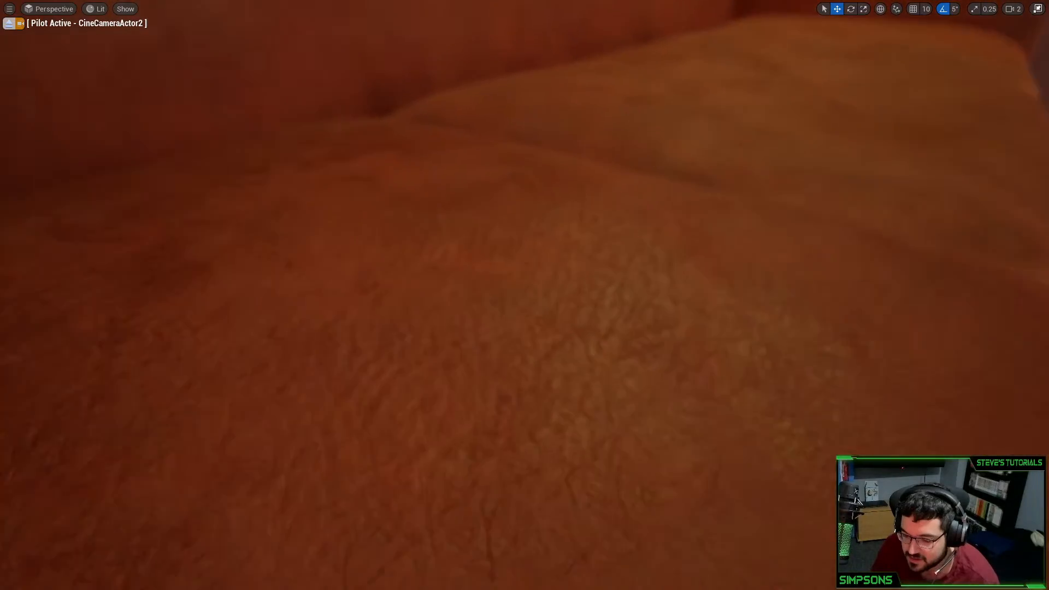
{"action": "key", "text": "s"}
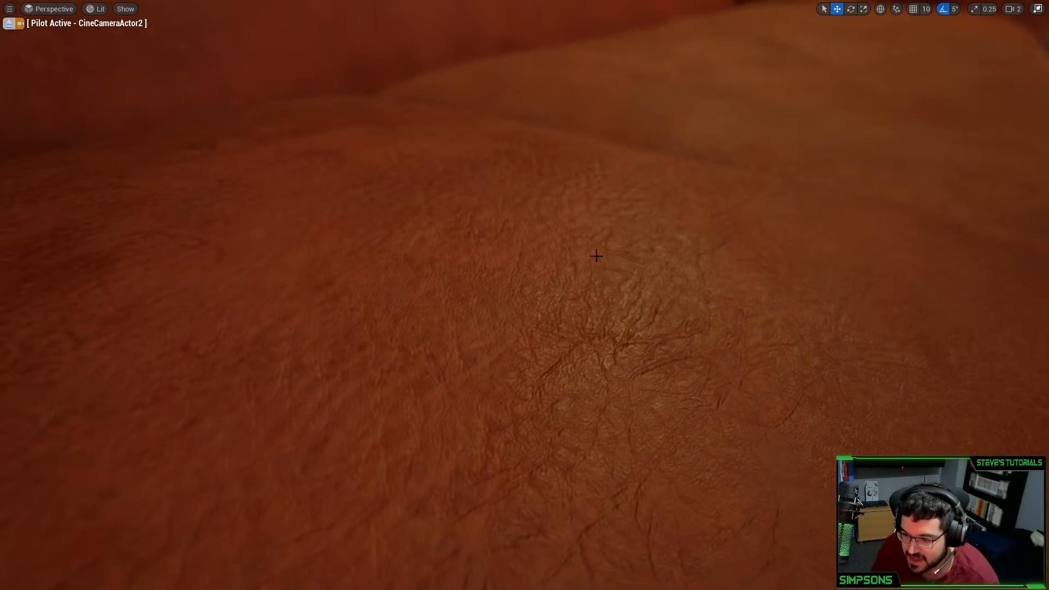
Examine the envelopes, stamp and plates on the kitchen table through the piloted camera
{"action": "right_click_drag", "start_coordinate": [571, 67], "coordinate": [538, 22]}
{"action": "key", "text": "d"}
{"action": "right_click_drag", "start_coordinate": [524, 295], "coordinate": [542, 183]}
{"action": "key", "text": "w"}
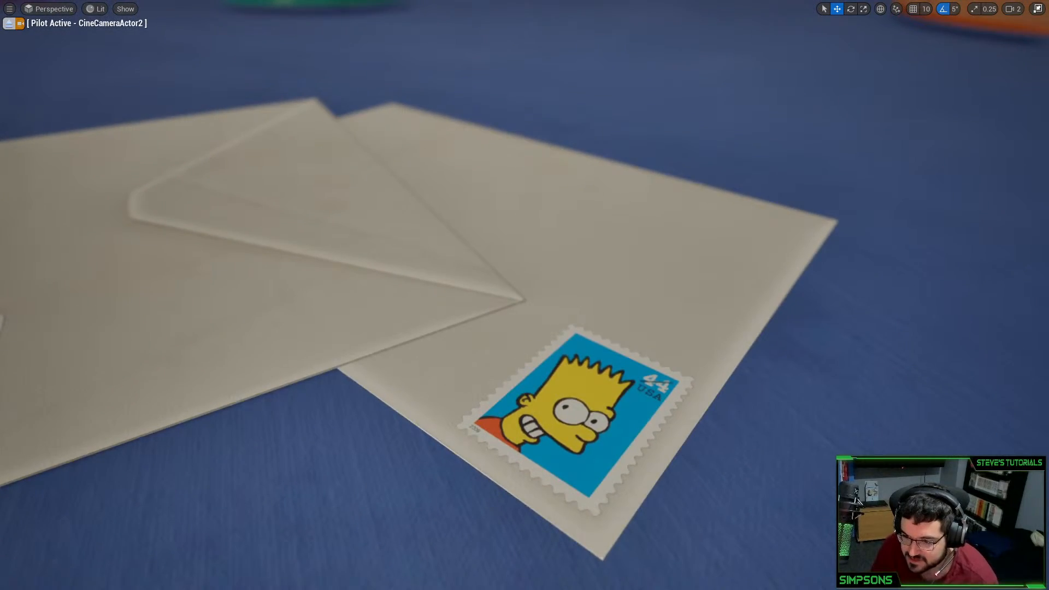
{"action": "right_click_drag", "start_coordinate": [450, 311], "coordinate": [336, 241]}
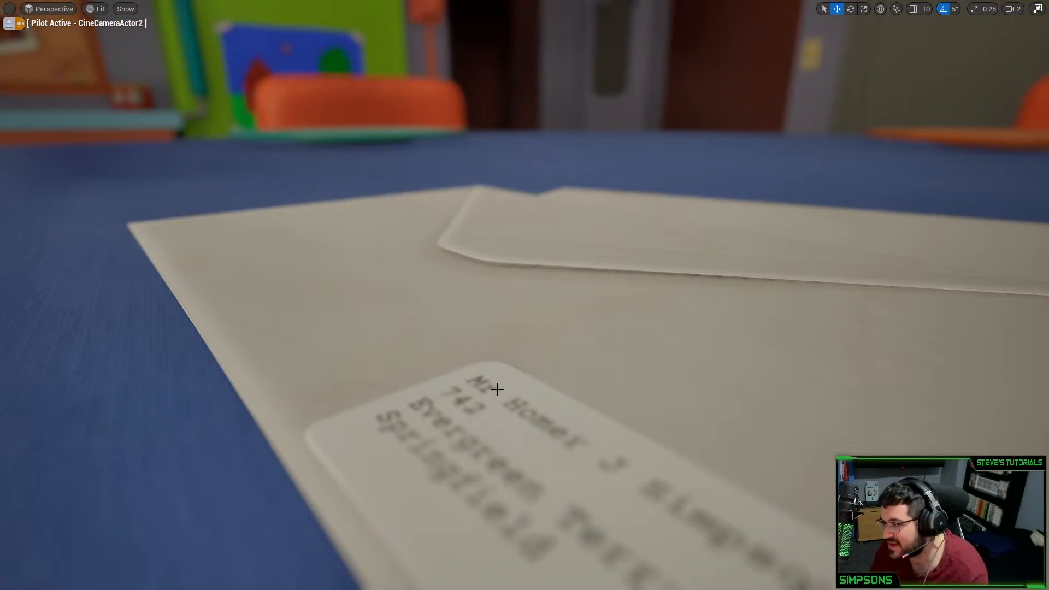
{"action": "right_click_drag", "start_coordinate": [498, 390], "coordinate": [468, 368]}
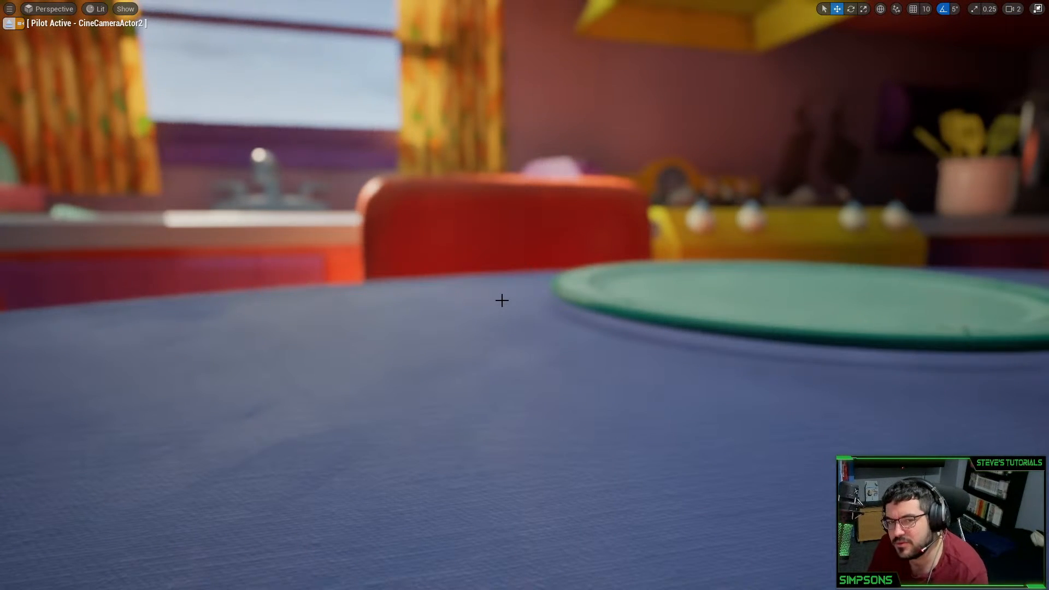
{"action": "right_click_drag", "start_coordinate": [524, 295], "coordinate": [381, 340]}
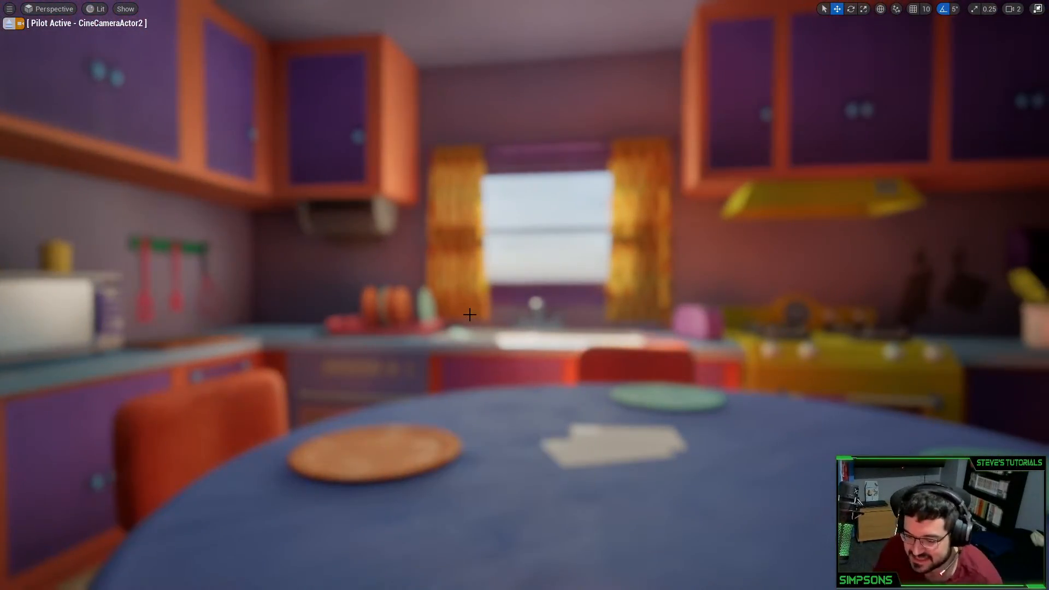
Fly the piloted camera across the kitchen to examine the sink with its plates and tap
{"action": "key", "text": "w"}
{"action": "mouse_move", "coordinate": [470, 315]}
{"action": "right_mouse_down"}
{"action": "mouse_move", "coordinate": [404, 315]}
{"action": "mouse_move", "coordinate": [415, 330]}
{"action": "mouse_move", "coordinate": [396, 330]}
{"action": "mouse_move", "coordinate": [525, 331]}
{"action": "mouse_move", "coordinate": [460, 327]}
{"action": "right_mouse_up"}
{"action": "key", "text": "w"}
{"action": "key", "text": "s"}
{"action": "key", "text": "w"}
{"action": "key", "text": "d"}
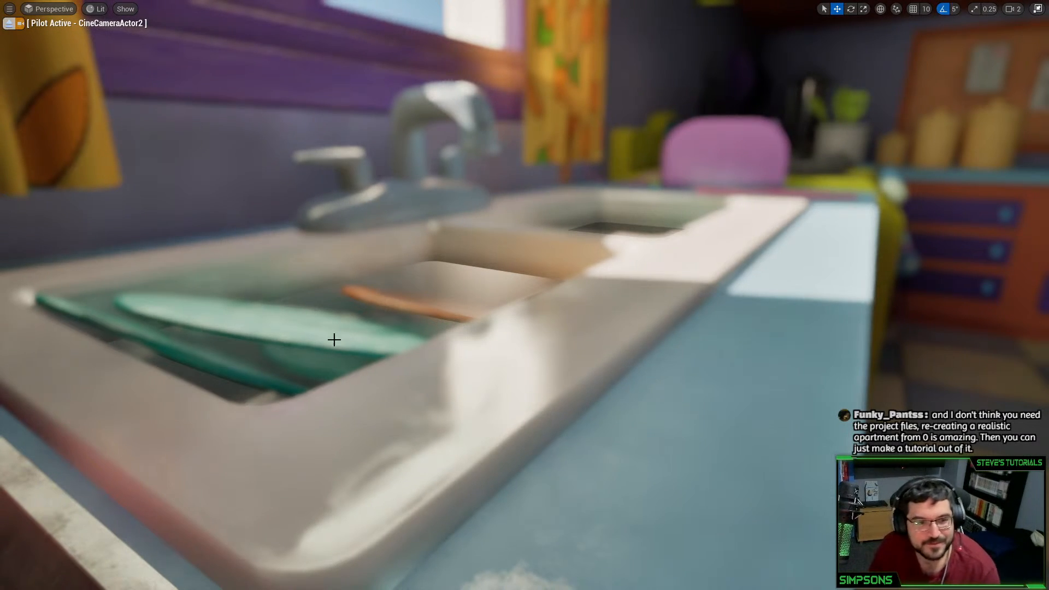
{"action": "key", "text": "a"}
{"action": "right_click_drag", "start_coordinate": [334, 340], "coordinate": [319, 343]}
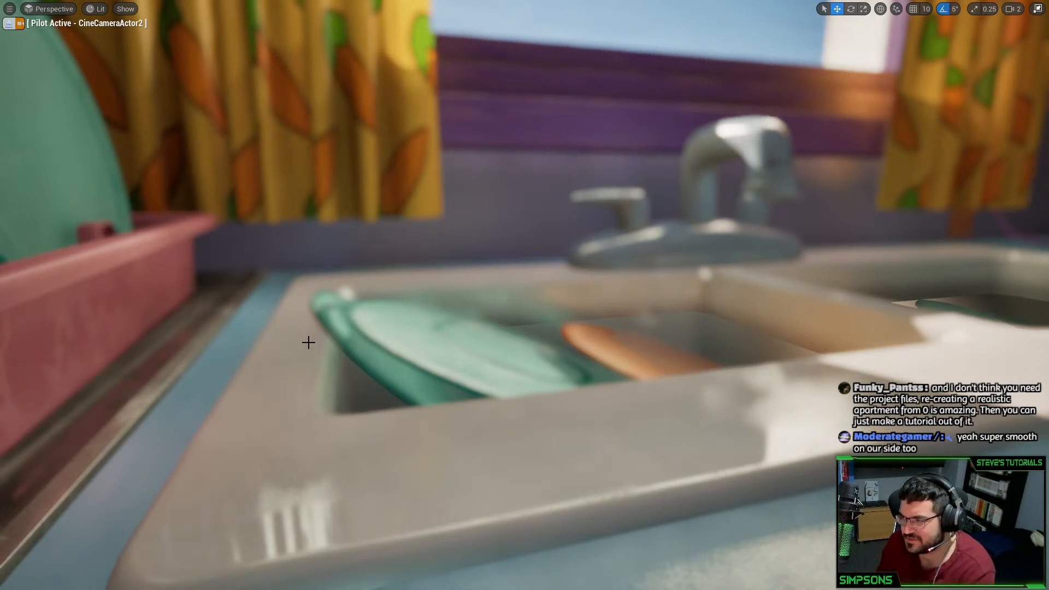
Examine the dish rack and the hanging utensils, and turn the piloted camera back towards the living room
{"action": "right_click_drag", "start_coordinate": [532, 359], "coordinate": [317, 328]}
{"action": "key", "text": "w"}
{"action": "key", "text": "e"}
{"action": "right_click_drag", "start_coordinate": [614, 301], "coordinate": [546, 350]}
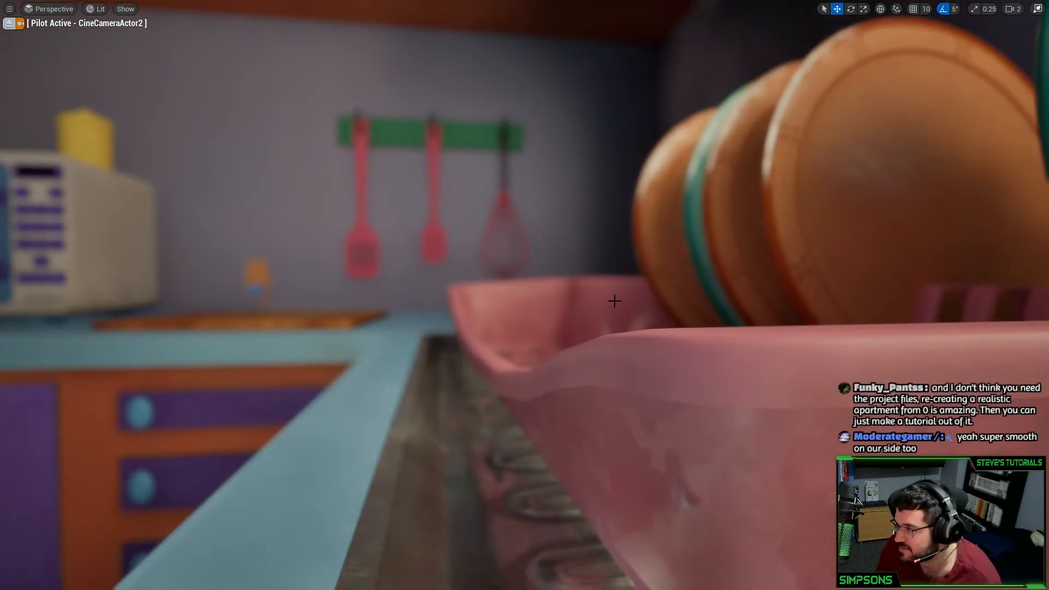
{"action": "right_click_drag", "start_coordinate": [614, 301], "coordinate": [477, 288]}
{"action": "key", "text": "w"}
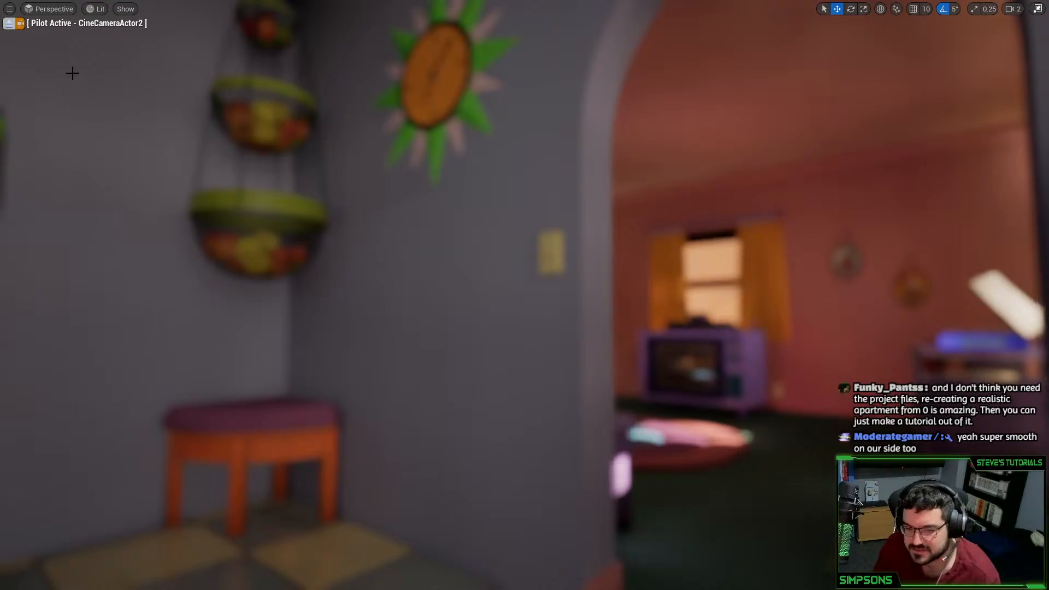
Stop piloting CineCameraActor2 and examine the lighting on the ceiling corner above the front door
{"action": "left_click", "coordinate": [10, 24]}
{"action": "key", "text": "w"}
{"action": "right_click_drag", "start_coordinate": [109, 109], "coordinate": [55, 120]}
{"action": "mouse_move", "coordinate": [615, 227]}
{"action": "right_mouse_down"}
{"action": "mouse_move", "coordinate": [547, 228]}
{"action": "mouse_move", "coordinate": [596, 226]}
{"action": "mouse_move", "coordinate": [599, 197]}
{"action": "mouse_move", "coordinate": [615, 227]}
{"action": "right_mouse_up"}
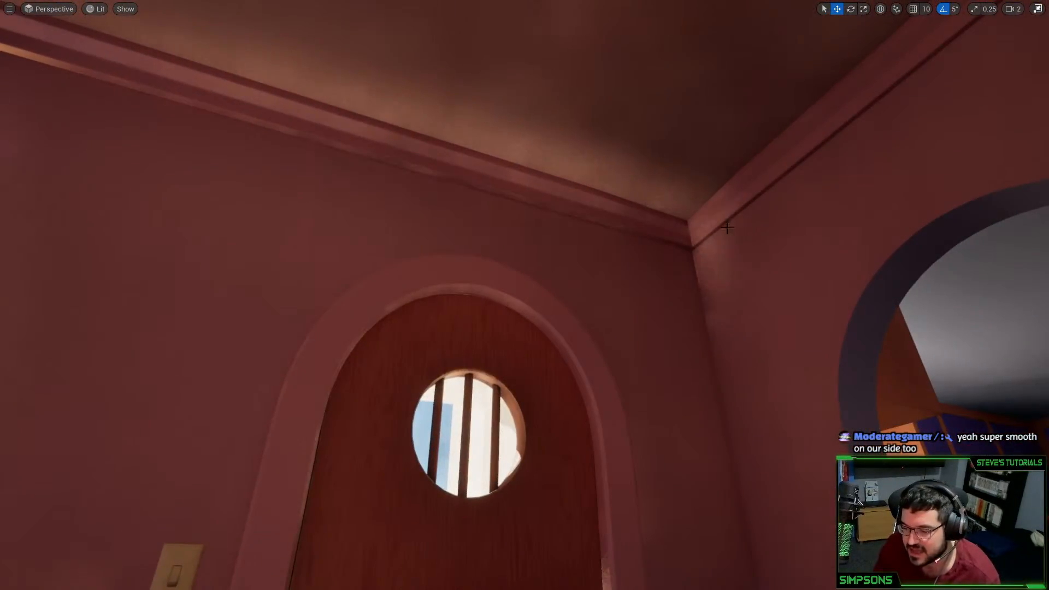
{"action": "right_click_drag", "start_coordinate": [593, 170], "coordinate": [422, 317]}
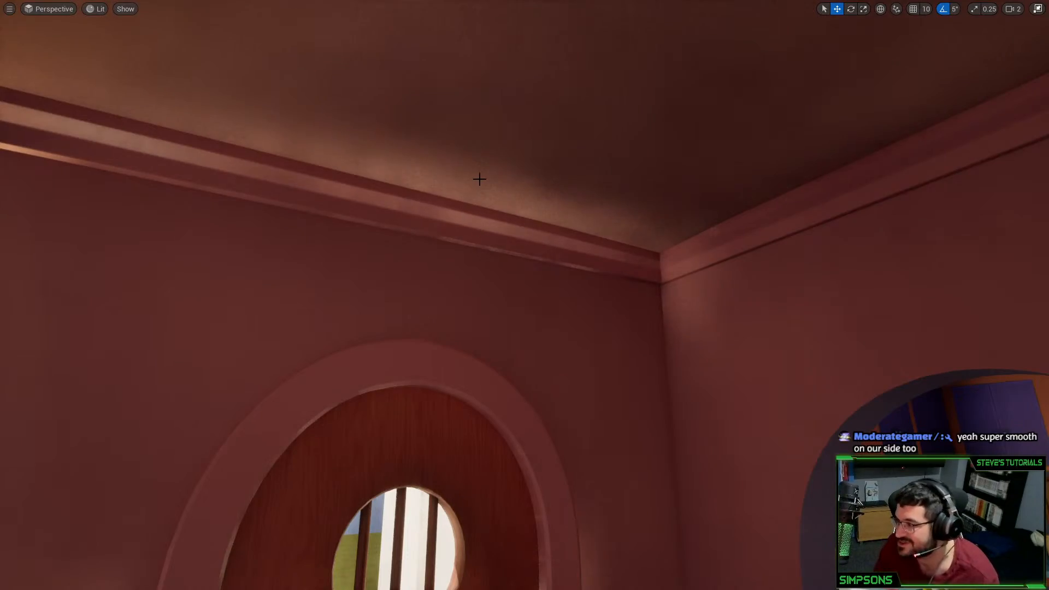
{"action": "mouse_move", "coordinate": [471, 147]}
{"action": "right_mouse_down"}
{"action": "mouse_move", "coordinate": [404, 246]}
{"action": "mouse_move", "coordinate": [407, 213]}
{"action": "mouse_move", "coordinate": [471, 147]}
{"action": "right_mouse_up"}
Look over the fireplace, piano and green armchair area of the adjoining room
{"action": "key", "text": "d"}
{"action": "right_click_drag", "start_coordinate": [536, 182], "coordinate": [309, 271]}
{"action": "key", "text": "w"}
{"action": "right_click_drag", "start_coordinate": [590, 227], "coordinate": [582, 215]}
{"action": "key", "text": "w"}
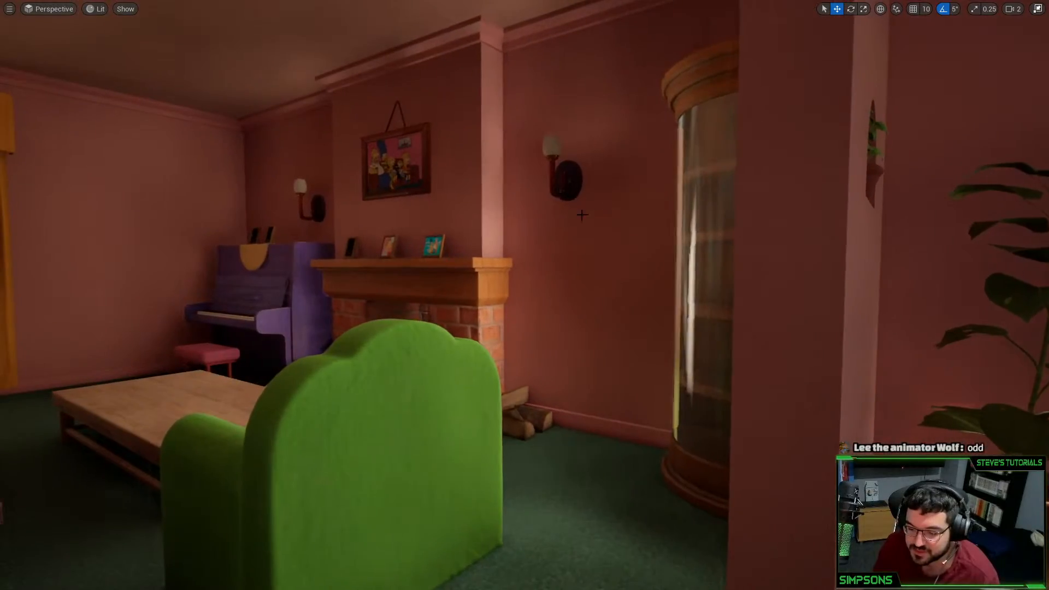
{"action": "key", "text": "w"}
Look back across the living room at the record shelf and front door, and leave the full-screen view
{"action": "right_click_drag", "start_coordinate": [334, 271], "coordinate": [497, 262]}
{"action": "key", "text": "w"}
{"action": "key", "text": "a"}
{"action": "key", "text": "d"}
{"action": "key", "text": "s"}
{"action": "key", "text": "e"}
{"action": "key", "text": "w"}
{"action": "right_click_drag", "start_coordinate": [404, 286], "coordinate": [426, 257]}
{"action": "key", "text": "a"}
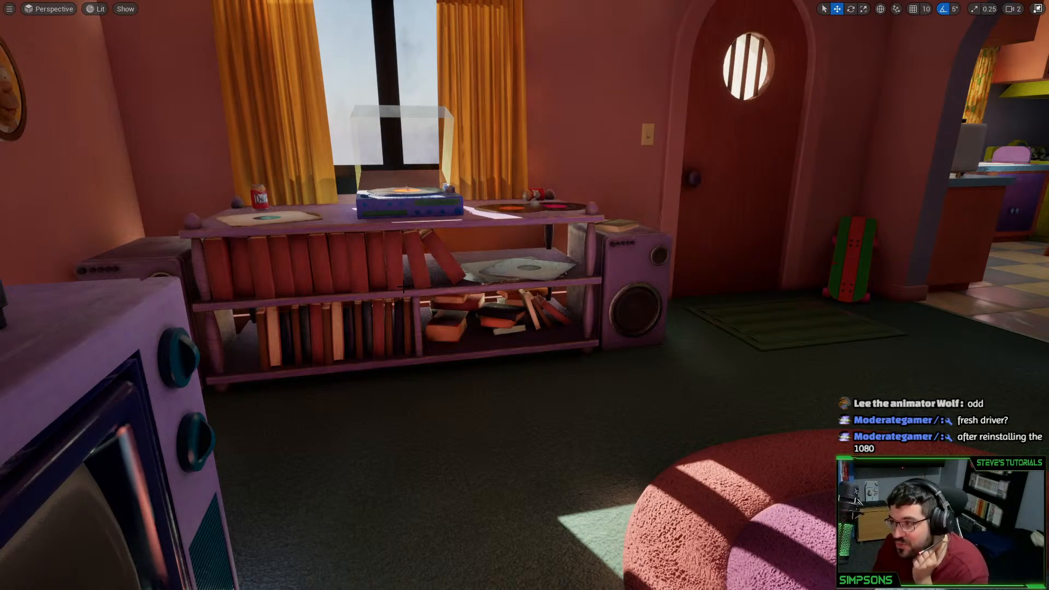
{"action": "right_click_drag", "start_coordinate": [402, 286], "coordinate": [576, 283]}
{"action": "key", "text": "s"}
{"action": "key", "text": "F11"}
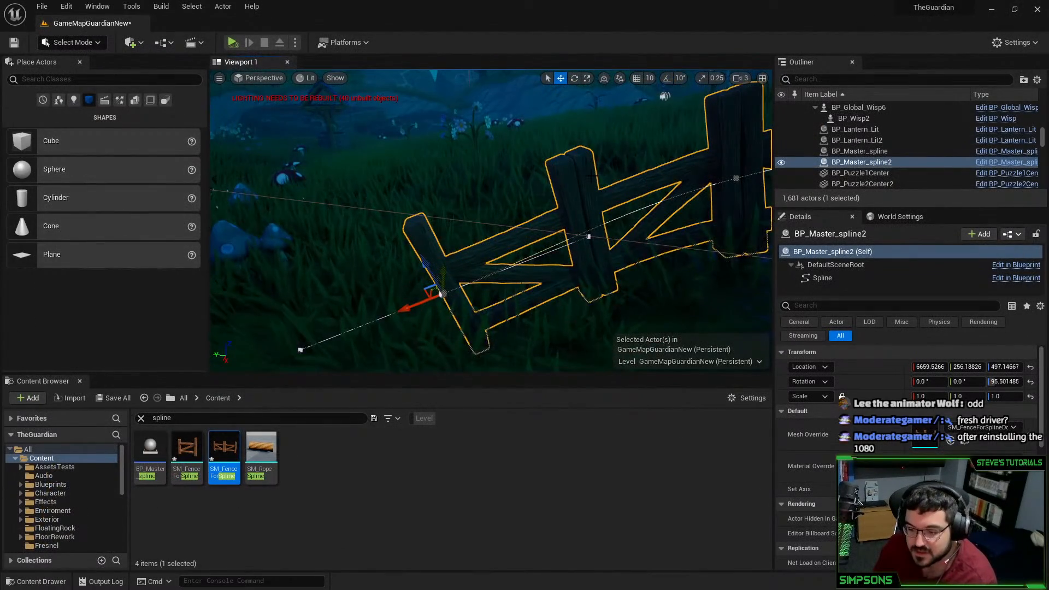
Extend the fence along the stream bank by duplicating its end spline point and placing the copy further out
{"action": "right_click_drag", "start_coordinate": [592, 175], "coordinate": [754, 183]}
{"action": "right_click_drag", "start_coordinate": [355, 243], "coordinate": [348, 246]}
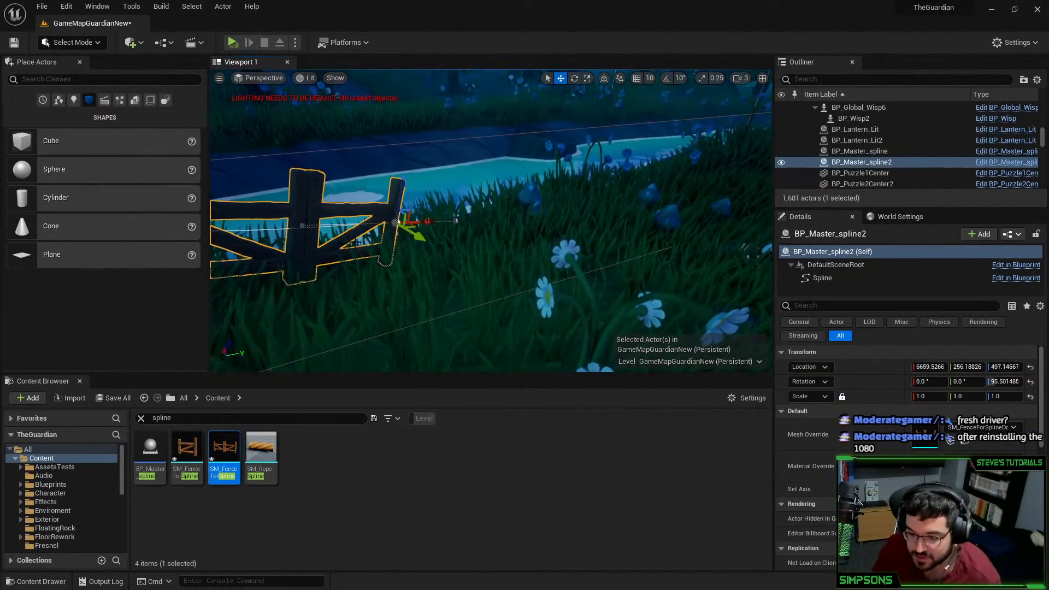
{"action": "left_click_drag", "start_coordinate": [413, 225], "coordinate": [535, 189], "text": "alt"}
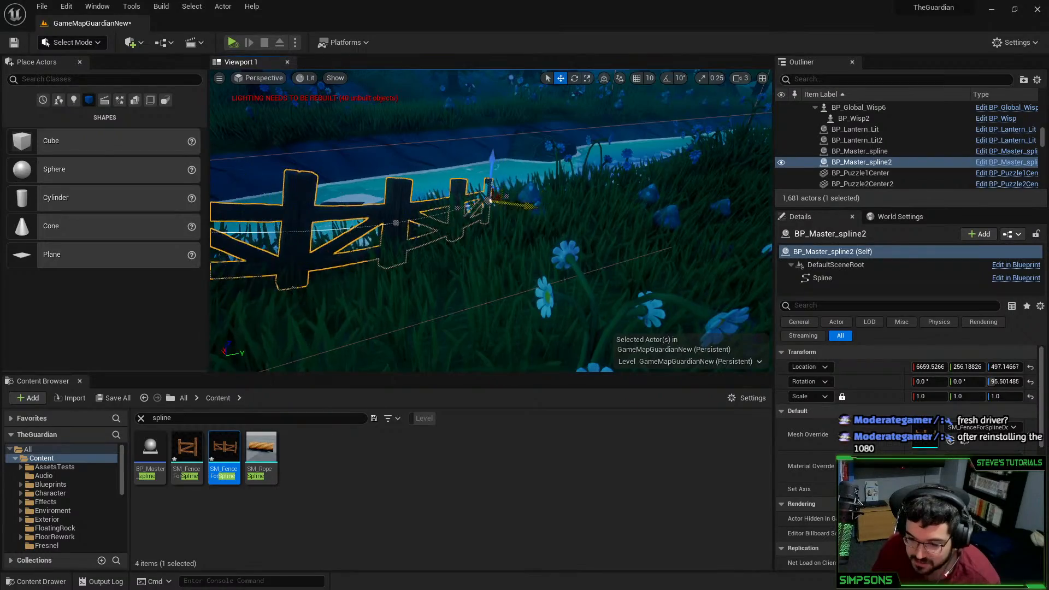
{"action": "right_click_drag", "start_coordinate": [535, 201], "coordinate": [527, 240]}
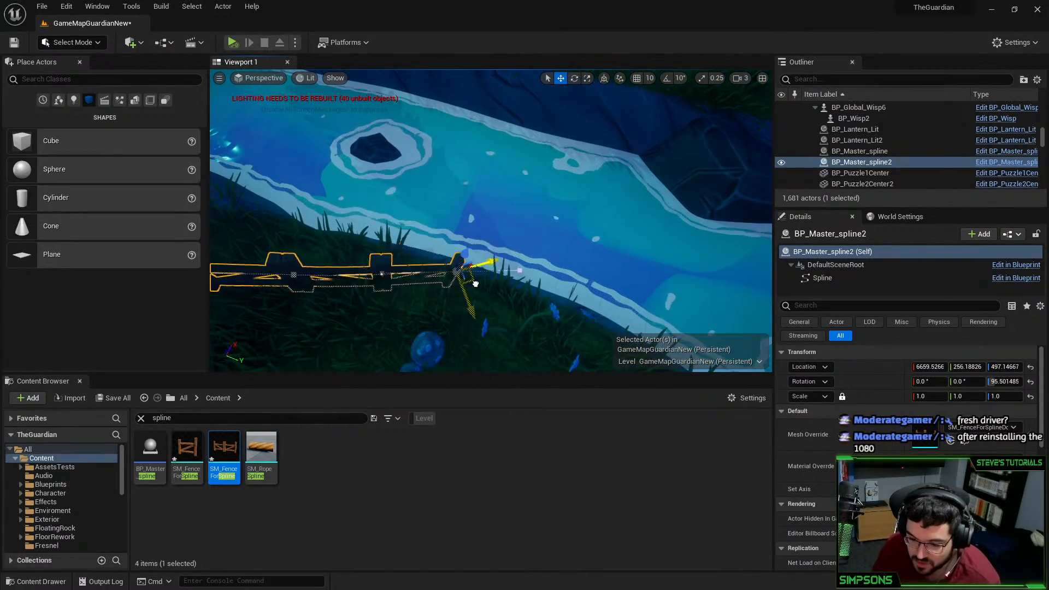
{"action": "right_click_drag", "start_coordinate": [475, 284], "coordinate": [319, 315]}
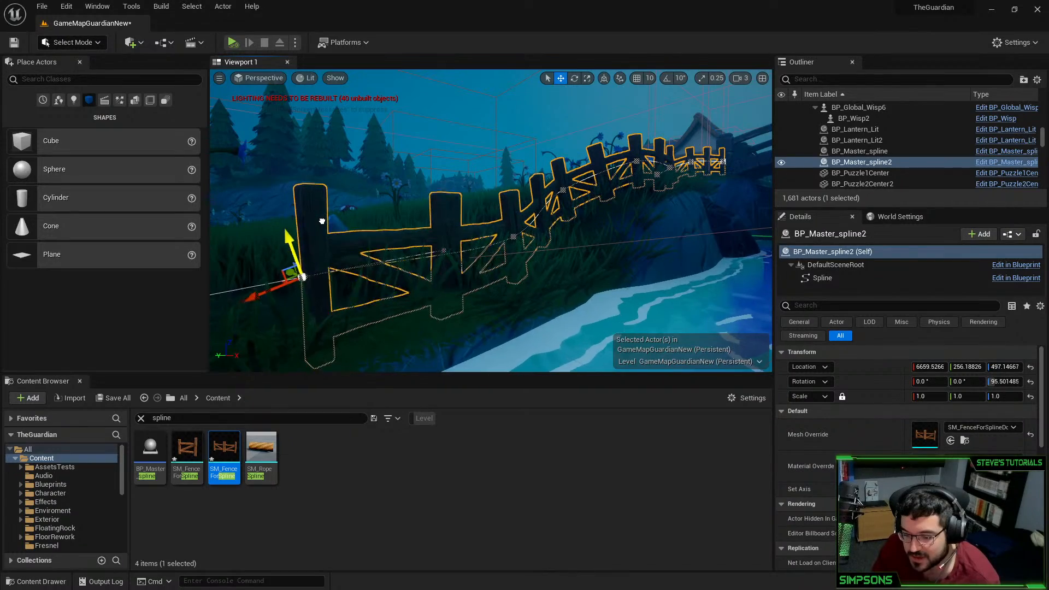
Adjust the height of the fence's end spline point to suit the bank and pull it outward to lengthen the last section
{"action": "right_click_drag", "start_coordinate": [328, 198], "coordinate": [278, 251]}
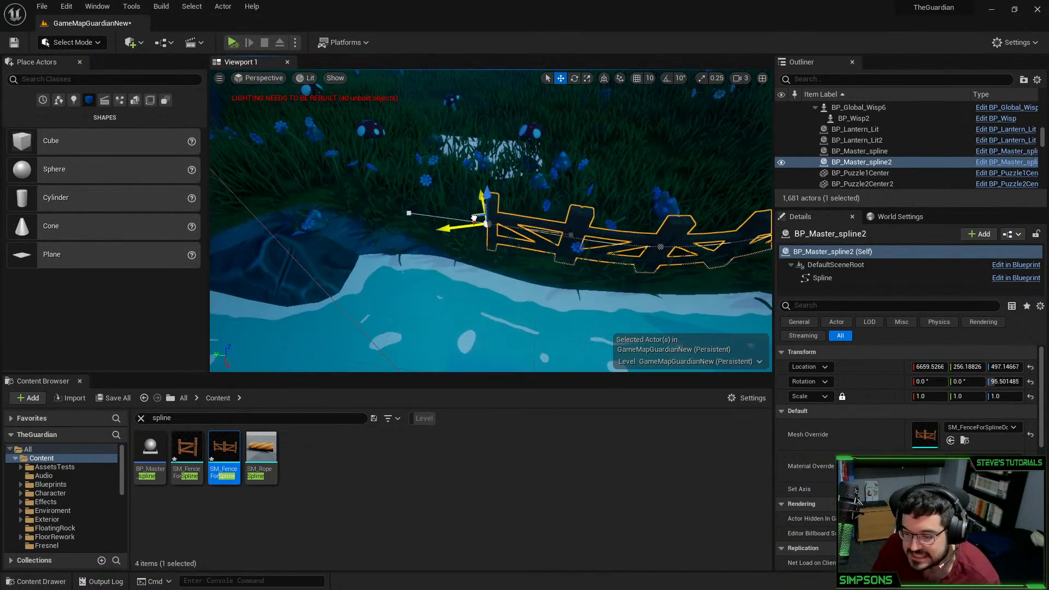
{"action": "right_click_drag", "start_coordinate": [482, 221], "coordinate": [486, 123]}
{"action": "left_click_drag", "start_coordinate": [467, 134], "coordinate": [466, 116]}
{"action": "right_click_drag", "start_coordinate": [573, 201], "coordinate": [508, 266]}
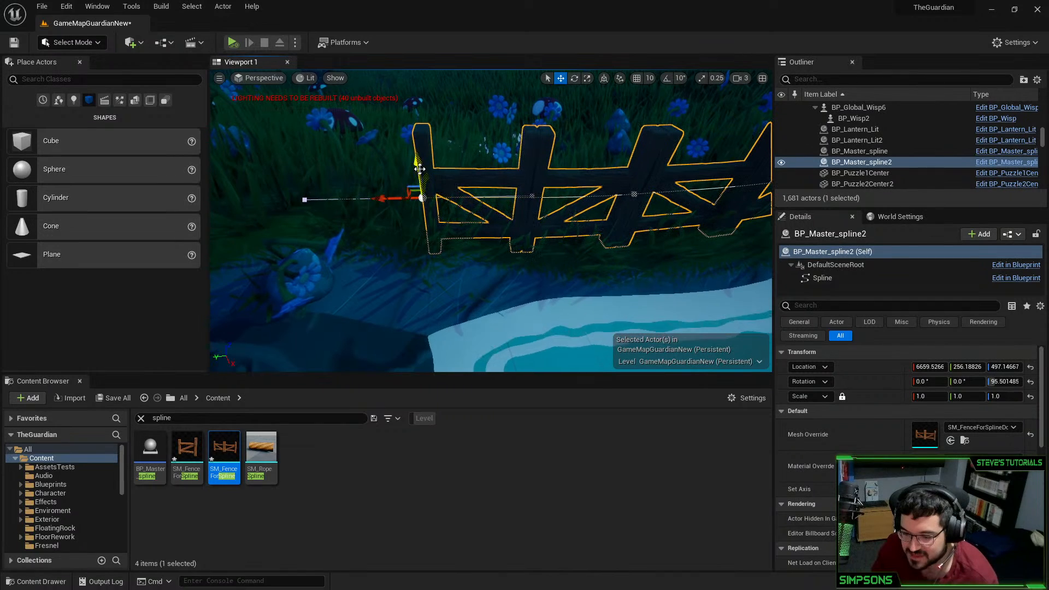
{"action": "left_click_drag", "start_coordinate": [420, 142], "coordinate": [422, 109]}
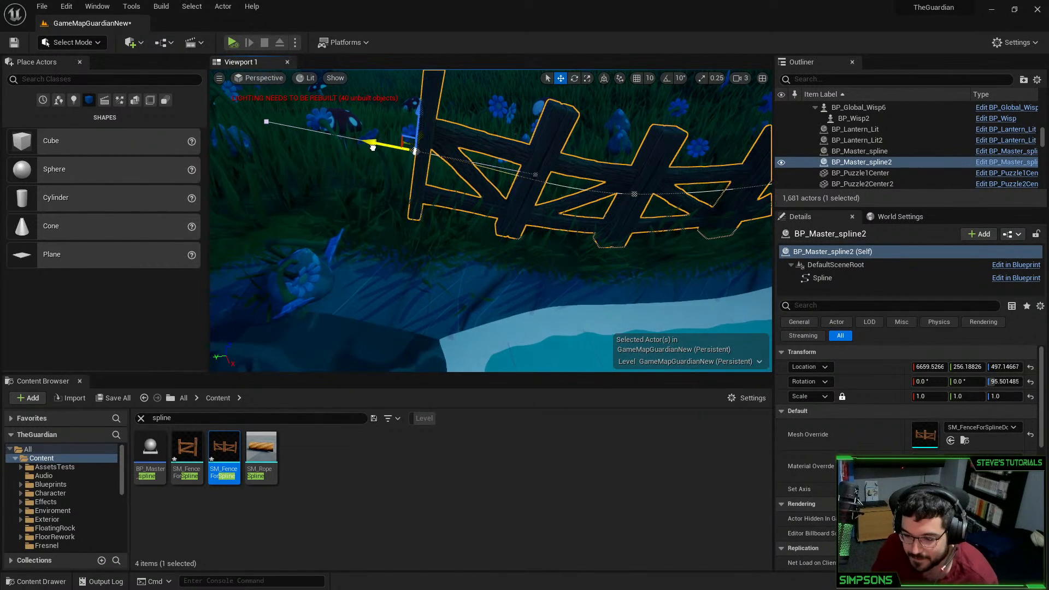
{"action": "left_click_drag", "start_coordinate": [373, 148], "coordinate": [288, 131]}
{"action": "right_click_drag", "start_coordinate": [339, 107], "coordinate": [339, 112]}
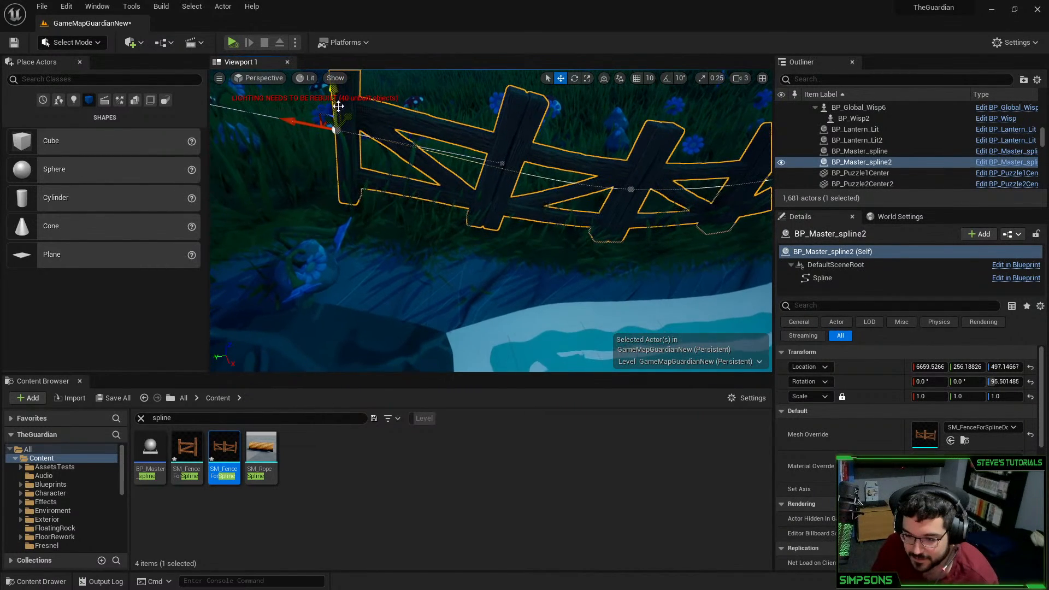
{"action": "left_click_drag", "start_coordinate": [339, 112], "coordinate": [339, 138]}
{"action": "mouse_move", "coordinate": [339, 138]}
{"action": "right_mouse_down"}
{"action": "mouse_move", "coordinate": [347, 155]}
{"action": "mouse_move", "coordinate": [437, 164]}
{"action": "mouse_move", "coordinate": [346, 119]}
{"action": "right_mouse_up"}
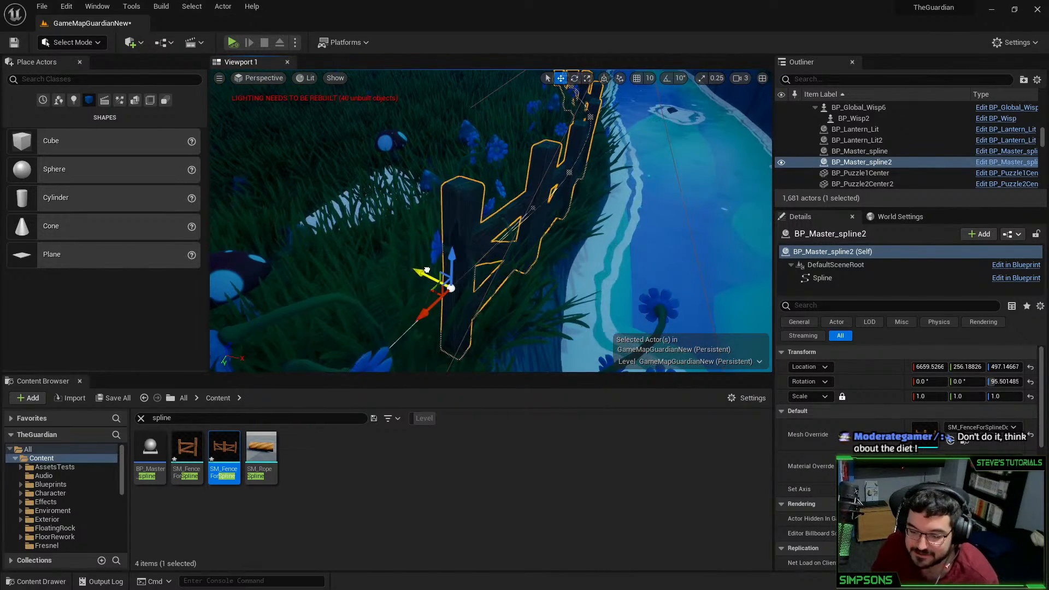
Nudge a spline point beside the stream sideways and raise the point where the fence starts to climb the slope
{"action": "right_click_drag", "start_coordinate": [553, 210], "coordinate": [506, 189]}
{"action": "left_click_drag", "start_coordinate": [474, 194], "coordinate": [467, 189]}
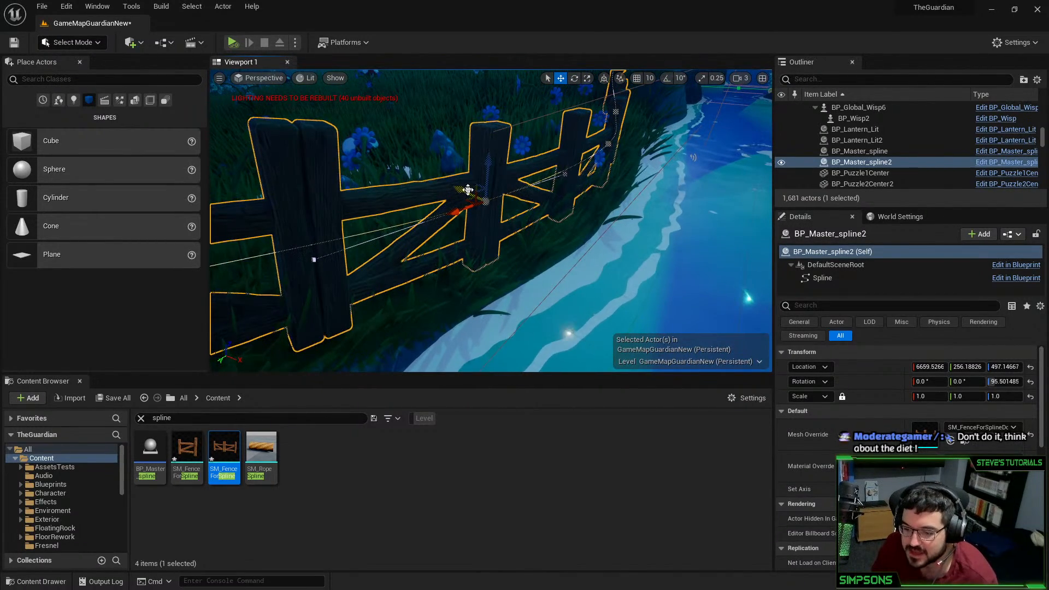
{"action": "key", "text": "Escape"}
{"action": "right_click_drag", "start_coordinate": [590, 234], "coordinate": [527, 214]}
{"action": "key", "text": "d"}
{"action": "left_click", "coordinate": [475, 266]}
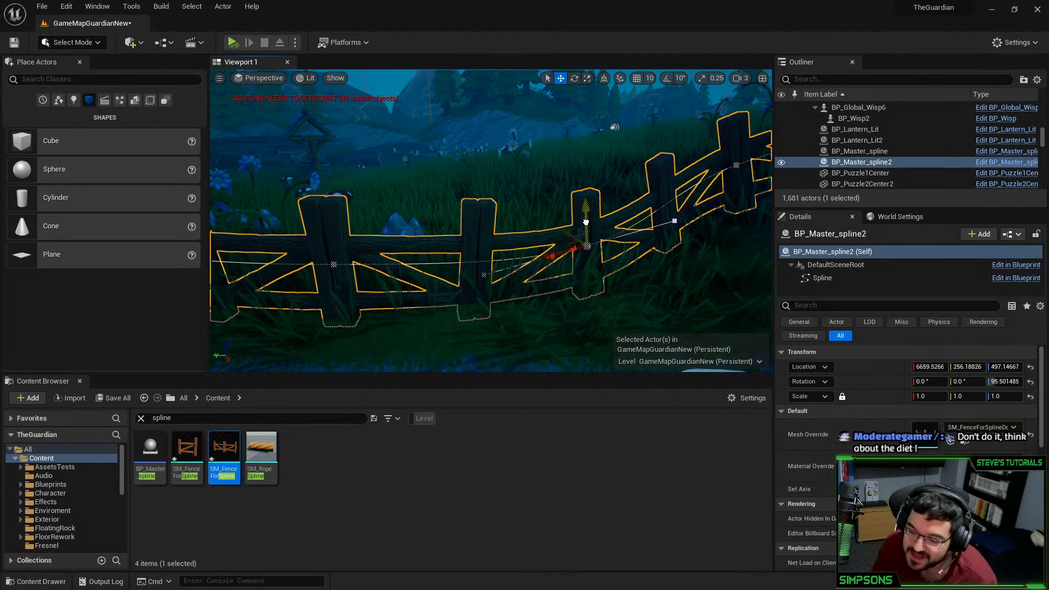
{"action": "key", "text": "g"}
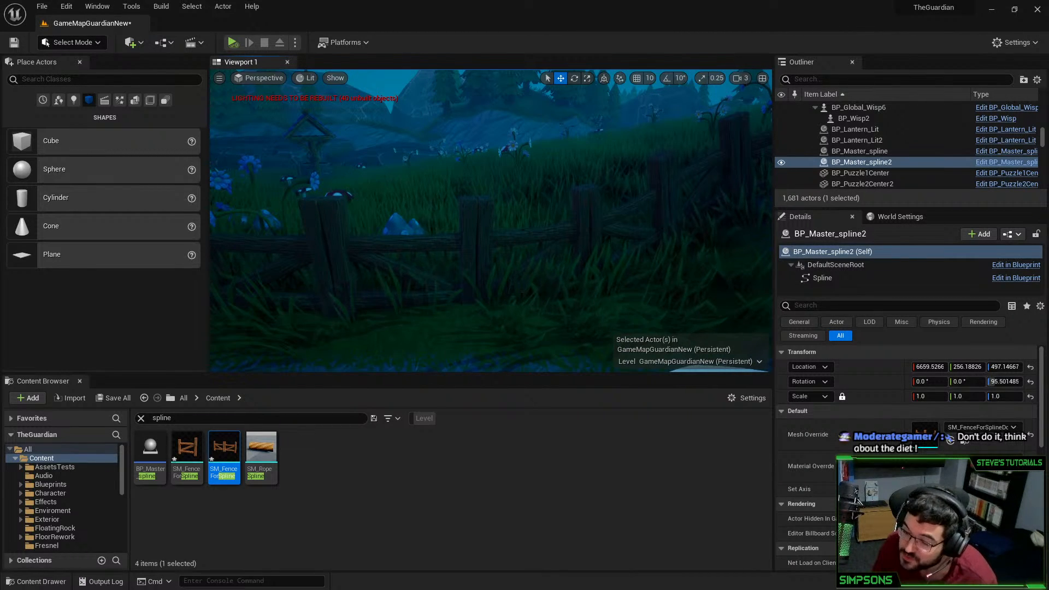
{"action": "key", "text": "g"}
{"action": "left_click_drag", "start_coordinate": [586, 220], "coordinate": [587, 217]}
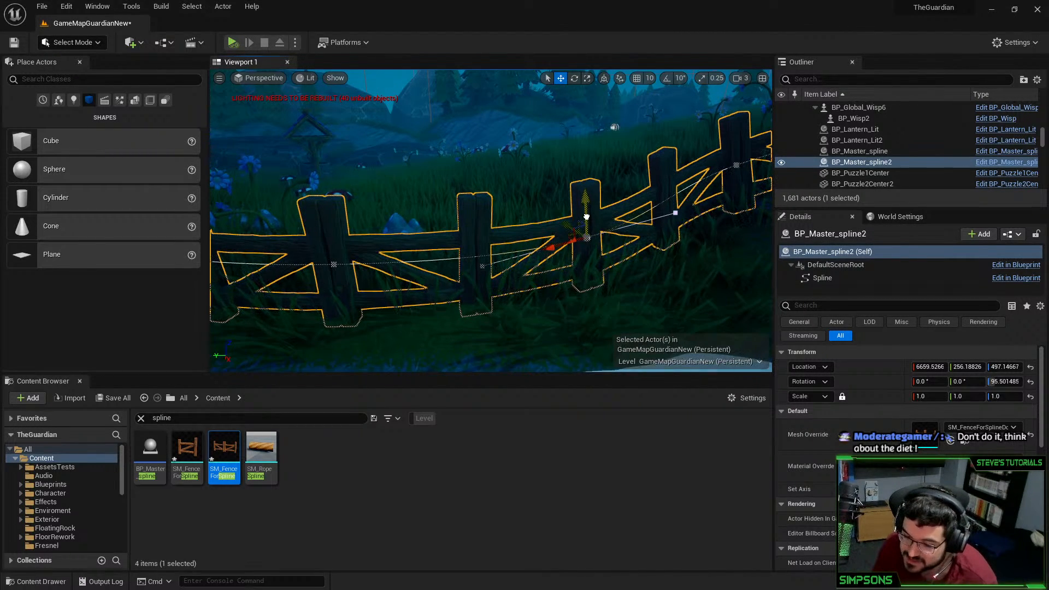
Raise the neighbouring spline point on the lower stretch of fence slightly and check the fence without editor overlays
{"action": "left_click", "coordinate": [331, 266]}
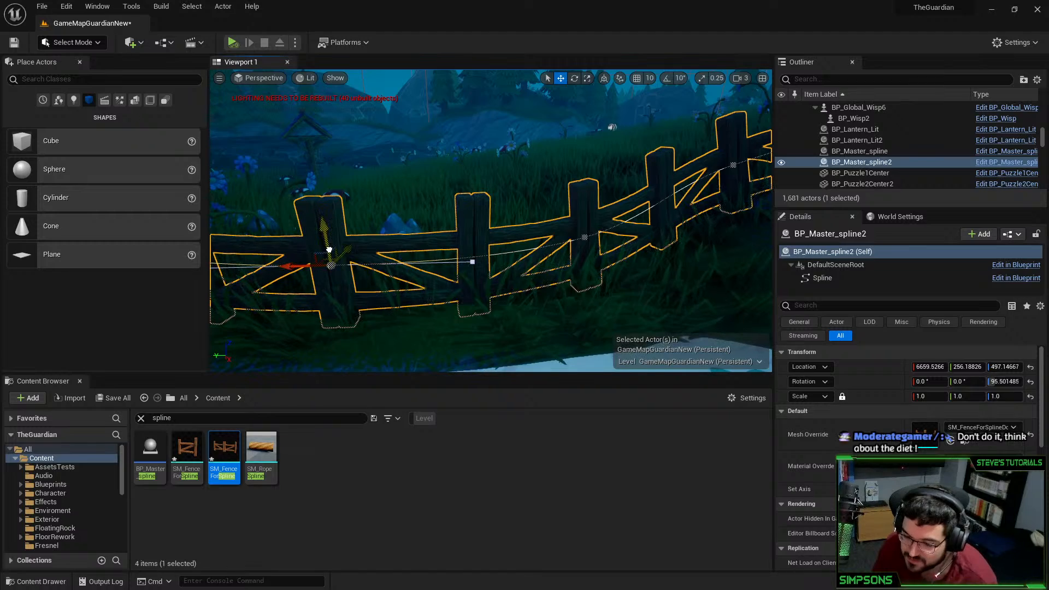
{"action": "left_click_drag", "start_coordinate": [329, 249], "coordinate": [332, 241]}
{"action": "key", "text": "g"}
{"action": "right_click_drag", "start_coordinate": [347, 249], "coordinate": [229, 282]}
{"action": "key", "text": "g"}
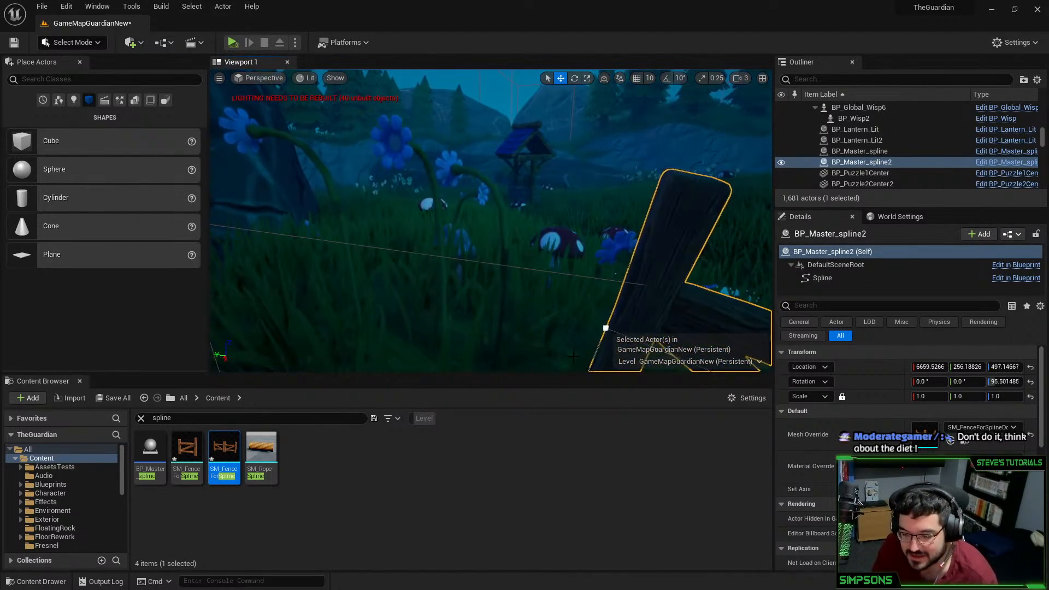
Add another fence section towards the large rock by duplicating the end spline point
{"action": "left_click", "coordinate": [605, 331]}
{"action": "right_click_drag", "start_coordinate": [606, 332], "coordinate": [568, 361]}
{"action": "left_click_drag", "start_coordinate": [663, 255], "coordinate": [393, 158], "text": "alt"}
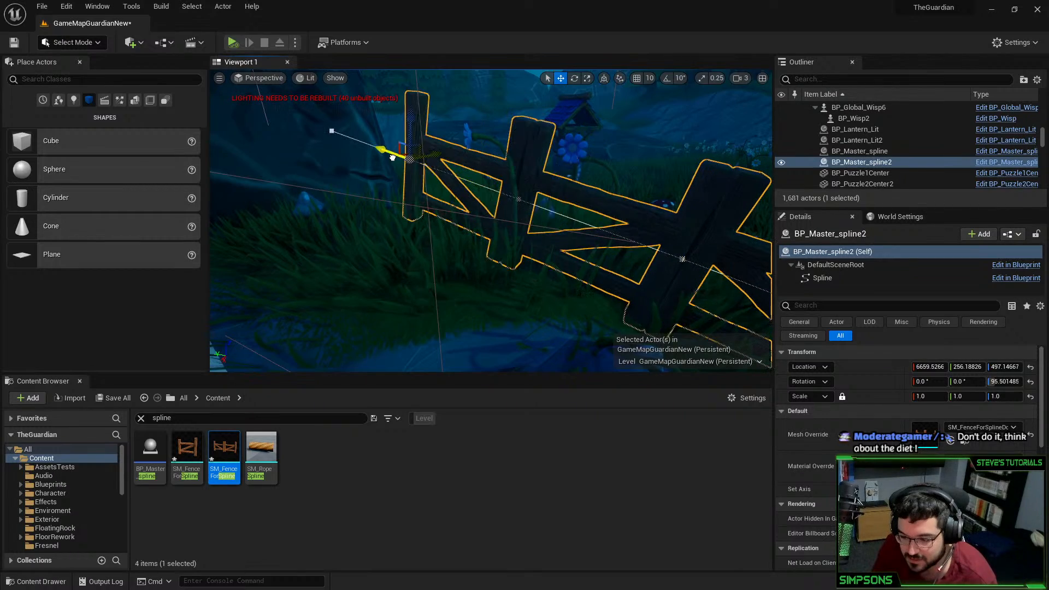
{"action": "right_click_drag", "start_coordinate": [395, 160], "coordinate": [369, 205]}
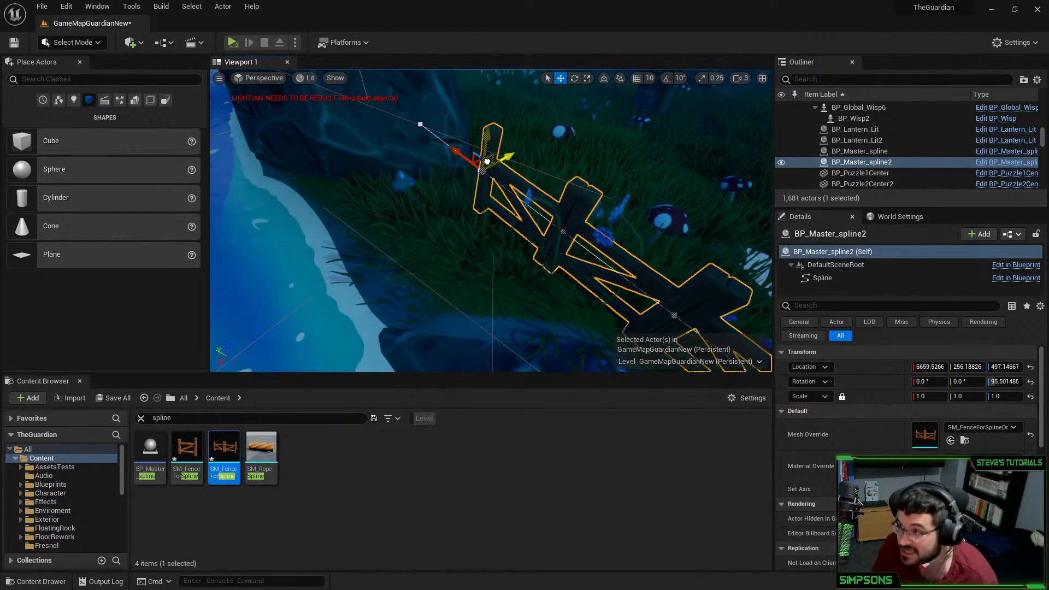
Lower the new end spline point towards the ground and shift it closer to the stream bank
{"action": "left_click_drag", "start_coordinate": [487, 162], "coordinate": [452, 212]}
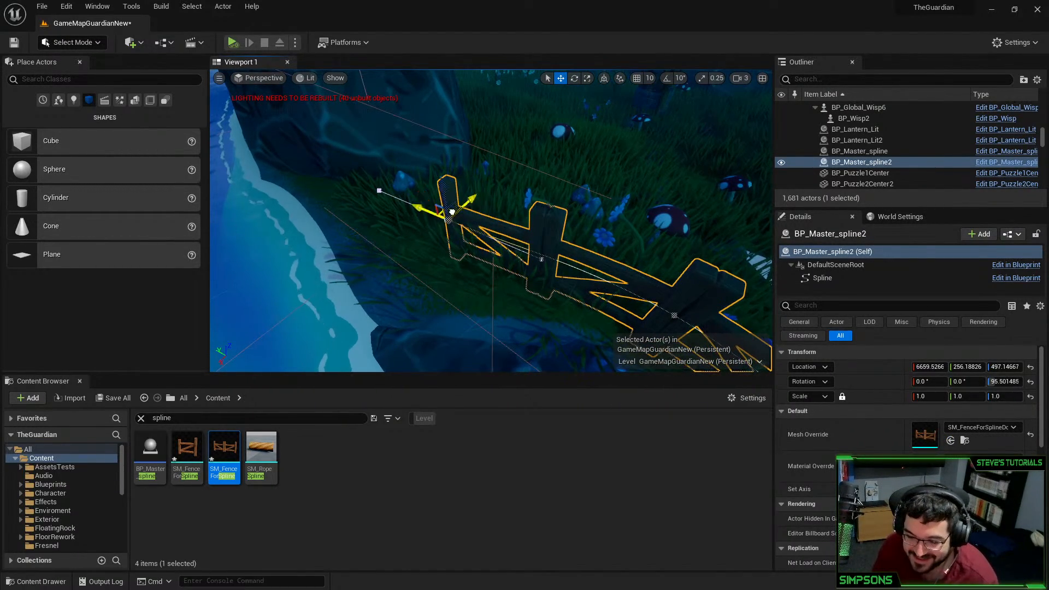
{"action": "right_click_drag", "start_coordinate": [452, 212], "coordinate": [443, 205]}
{"action": "left_click_drag", "start_coordinate": [488, 209], "coordinate": [479, 220]}
{"action": "right_click_drag", "start_coordinate": [479, 220], "coordinate": [429, 211]}
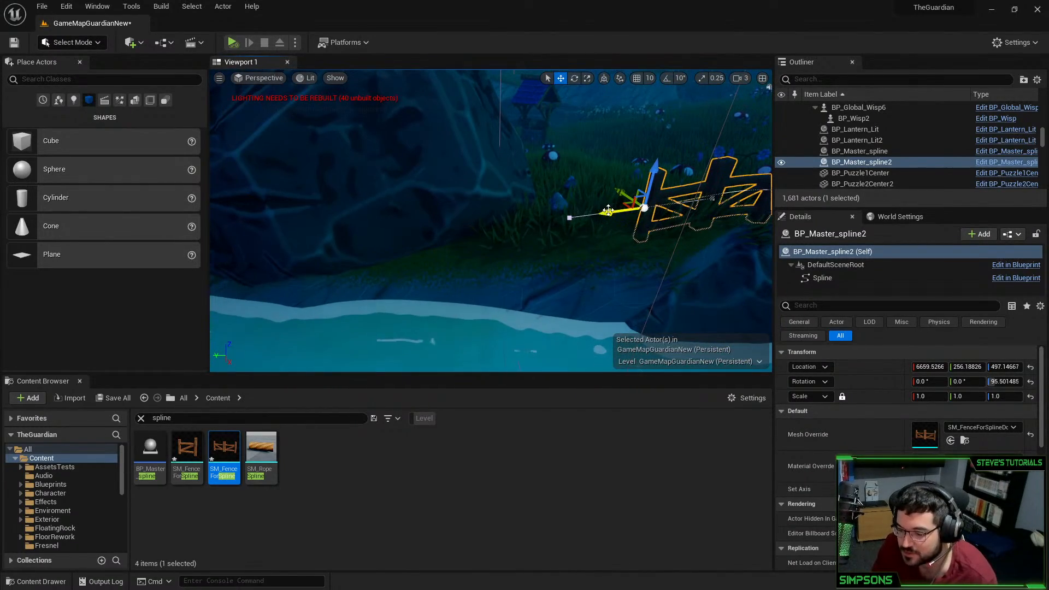
Stretch the fence's end up to the large rock, fine-tune its position and rotate the end spline point to straighten the post
{"action": "left_click_drag", "start_coordinate": [609, 210], "coordinate": [460, 230]}
{"action": "right_click_drag", "start_coordinate": [460, 230], "coordinate": [473, 273]}
{"action": "left_click_drag", "start_coordinate": [490, 211], "coordinate": [516, 192]}
{"action": "right_click_drag", "start_coordinate": [516, 192], "coordinate": [579, 153]}
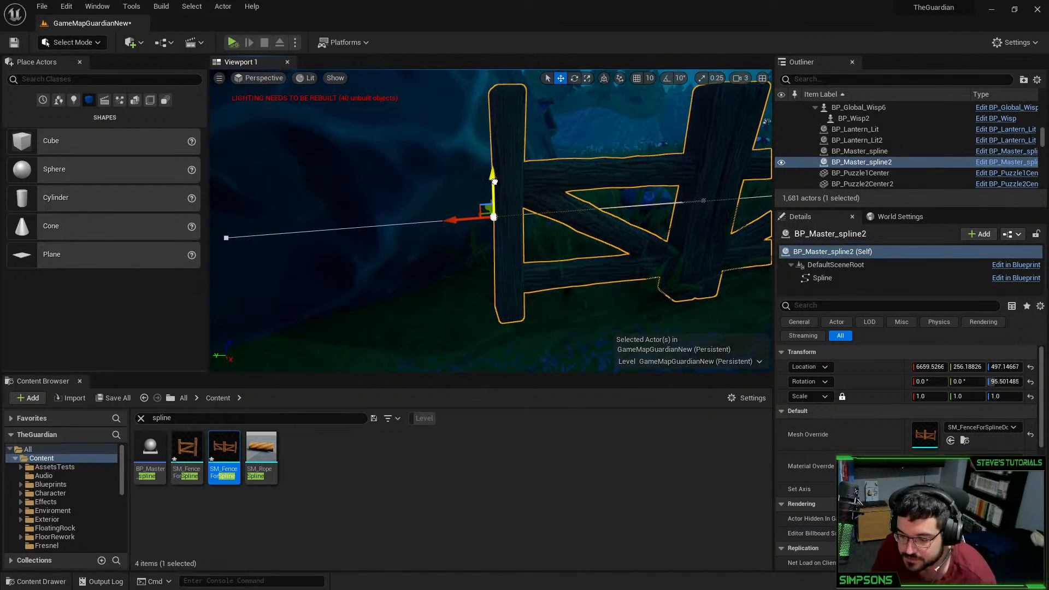
{"action": "right_click_drag", "start_coordinate": [494, 182], "coordinate": [593, 220]}
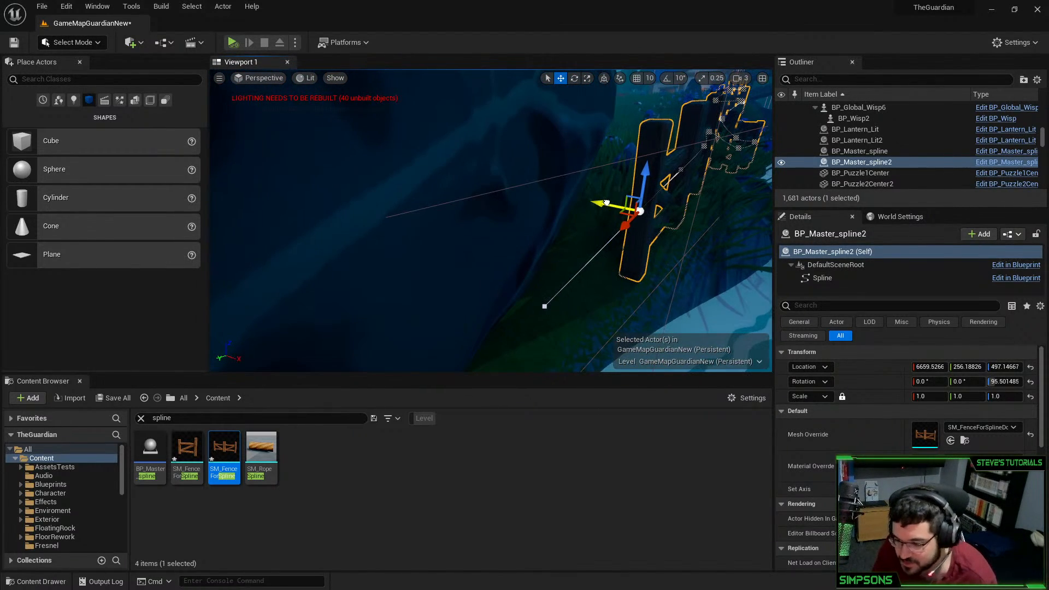
{"action": "left_click_drag", "start_coordinate": [607, 203], "coordinate": [586, 197]}
{"action": "key", "text": "e"}
{"action": "left_click_drag", "start_coordinate": [678, 172], "coordinate": [749, 185]}
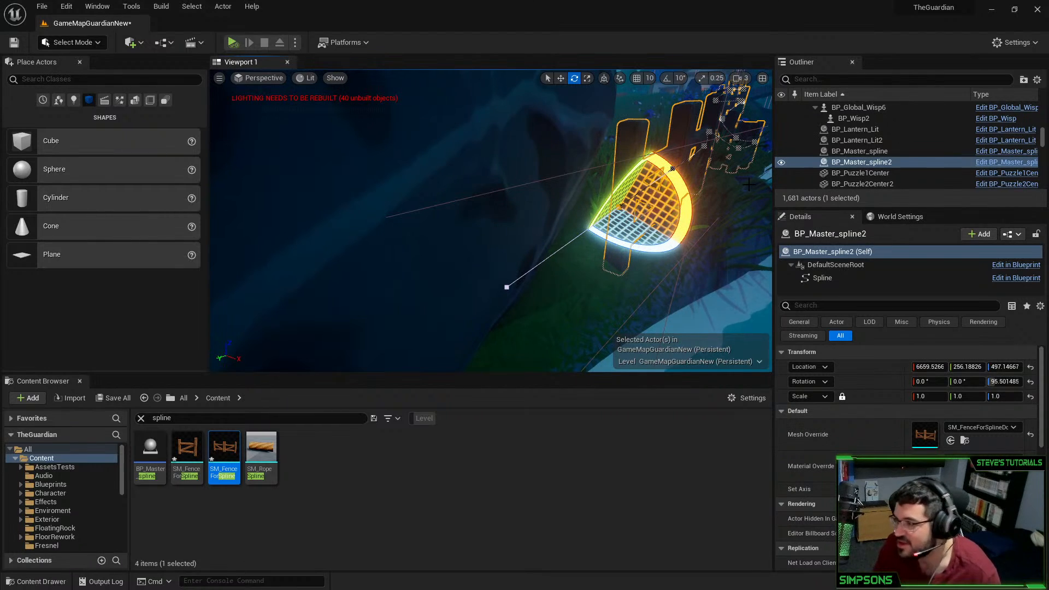
{"action": "key", "text": "Escape"}
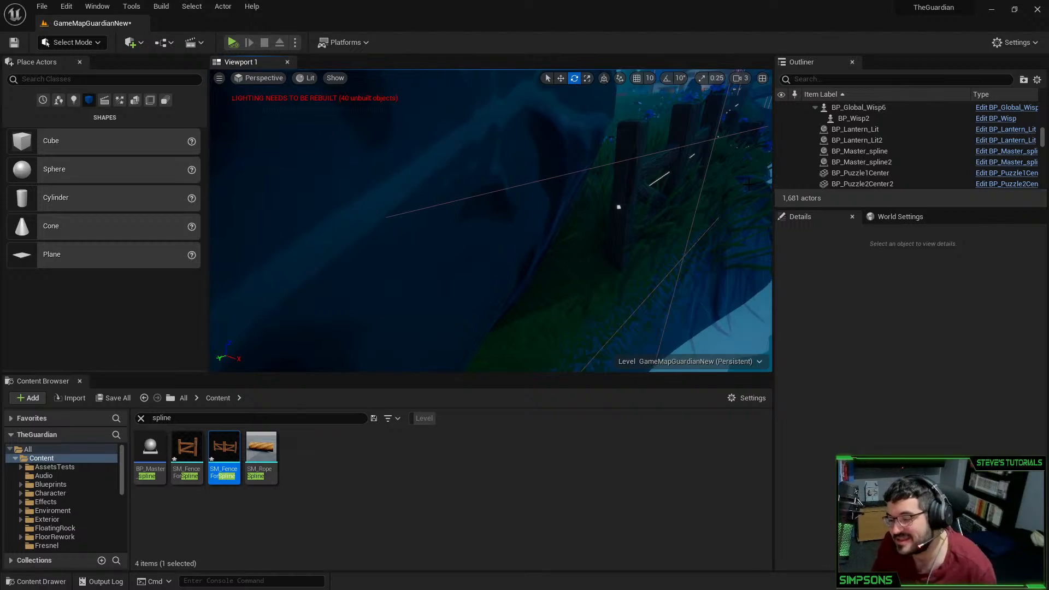
Rotate the spline point at the fence's kink beside the stream horizontally to smooth the curve, and deselect the fence
{"action": "key", "text": "w"}
{"action": "right_click_drag", "start_coordinate": [749, 185], "coordinate": [767, 171]}
{"action": "key", "text": "g"}
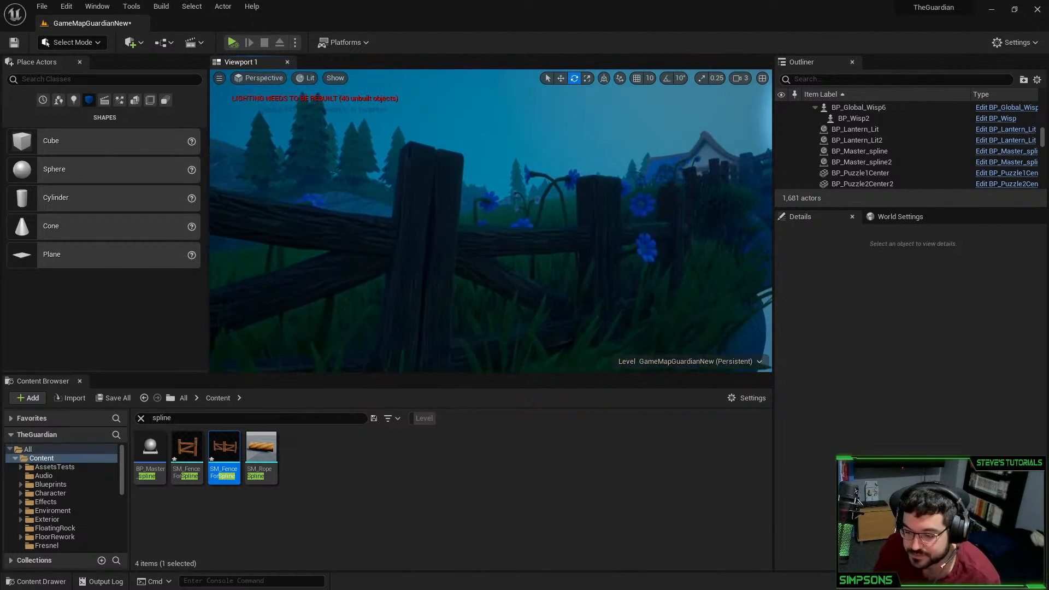
{"action": "right_click_drag", "start_coordinate": [491, 221], "coordinate": [627, 238]}
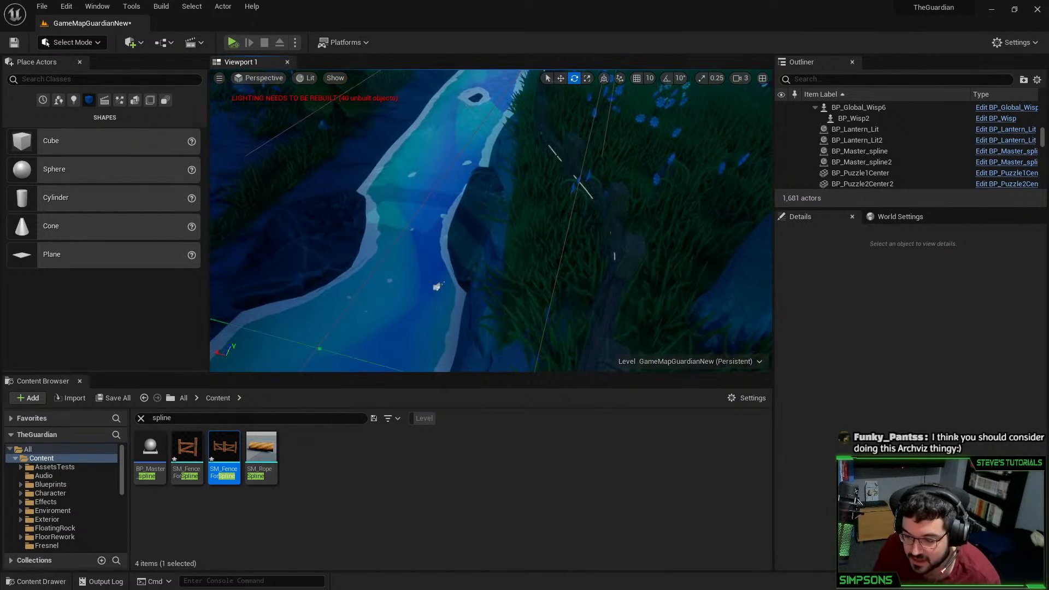
{"action": "left_click", "coordinate": [608, 226]}
{"action": "right_click_drag", "start_coordinate": [586, 210], "coordinate": [589, 230]}
{"action": "left_click", "coordinate": [591, 206]}
{"action": "key", "text": "w"}
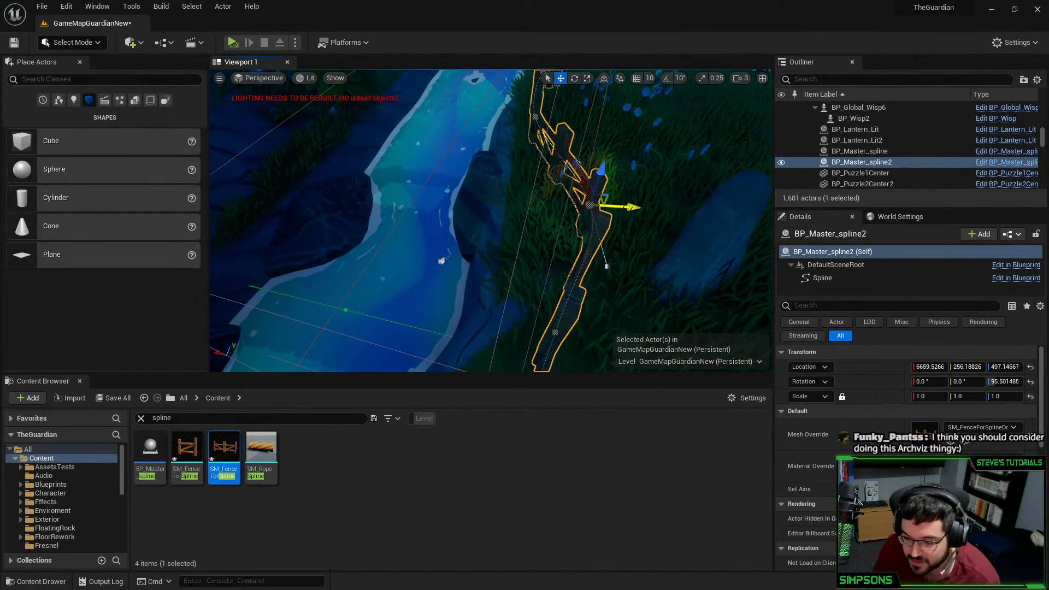
{"action": "key", "text": "e"}
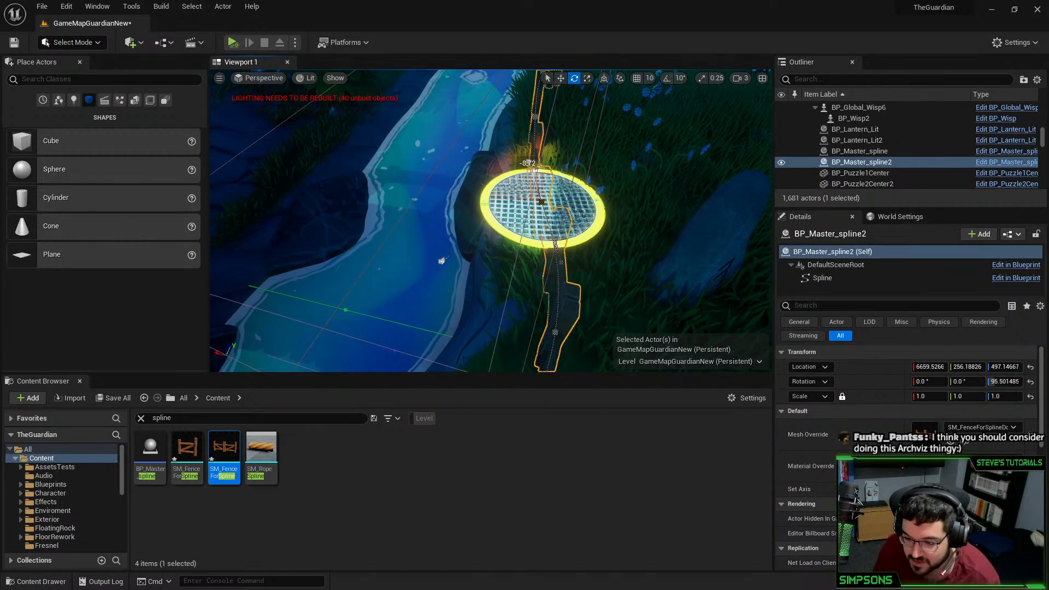
{"action": "key", "text": "Escape"}
Look over the grassy clearing and surrounding forest without the editor overlays
{"action": "right_click_drag", "start_coordinate": [528, 164], "coordinate": [678, 87]}
{"action": "right_click_drag", "start_coordinate": [490, 221], "coordinate": [339, 219]}
{"action": "key", "text": "g"}
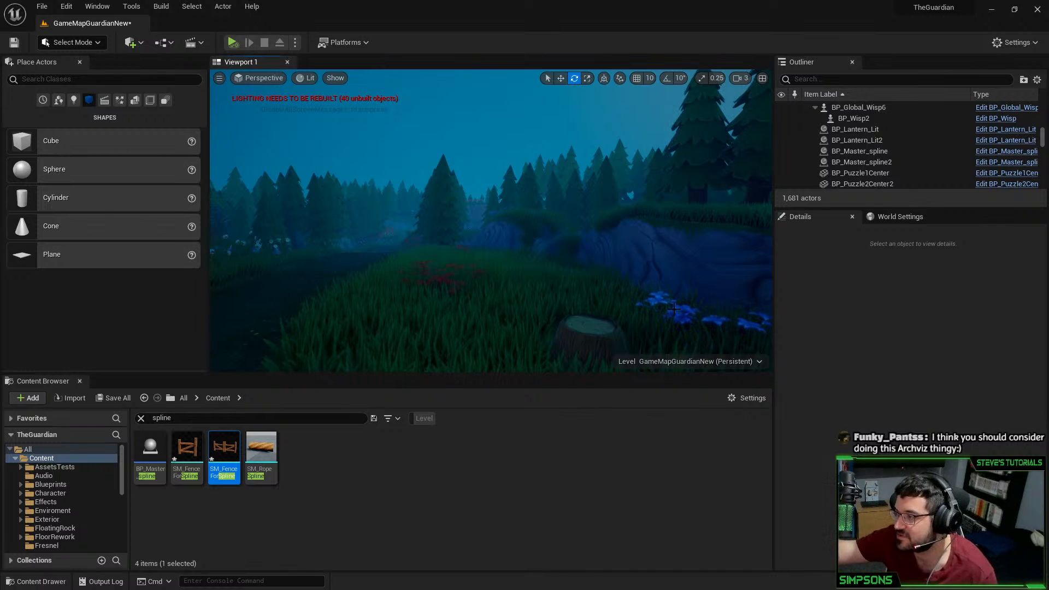